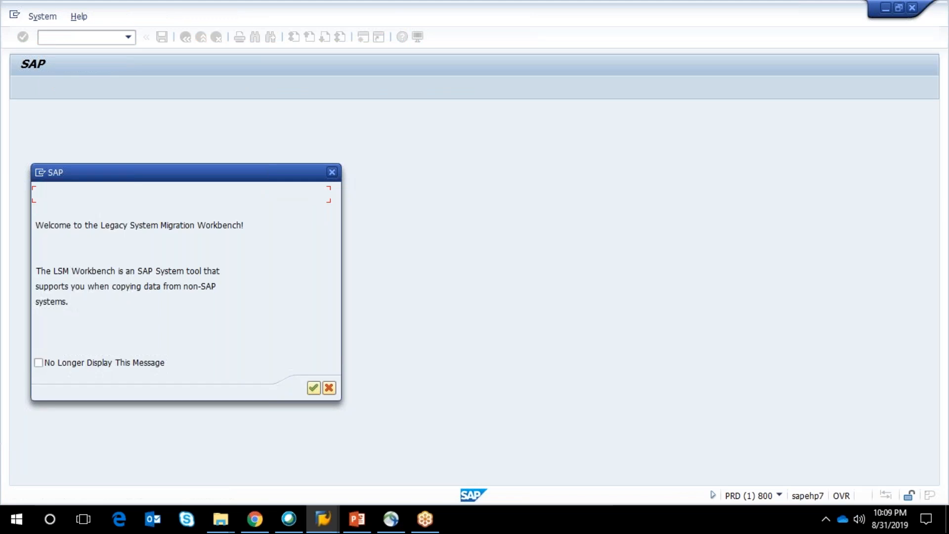
Step: Dismiss the Legacy System Migration Workbench welcome message
click(314, 388)
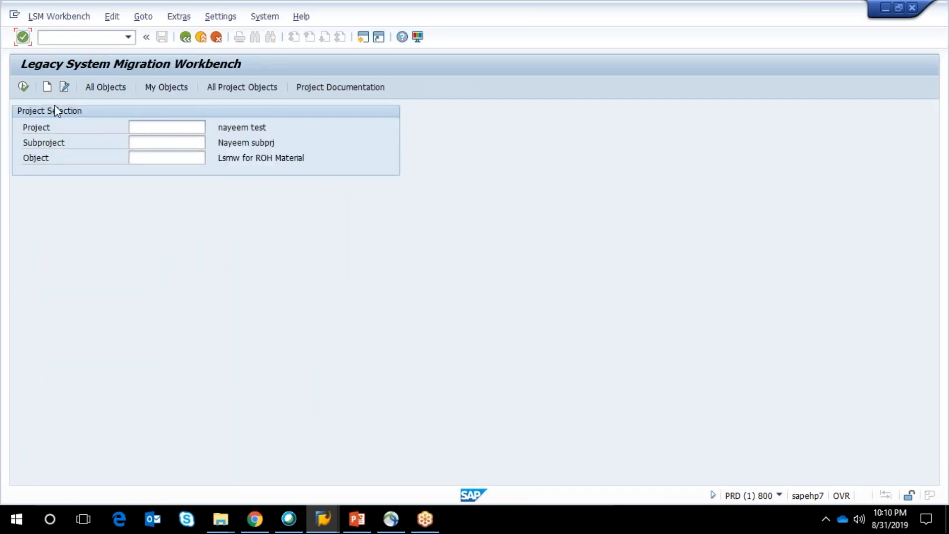
click(157, 130)
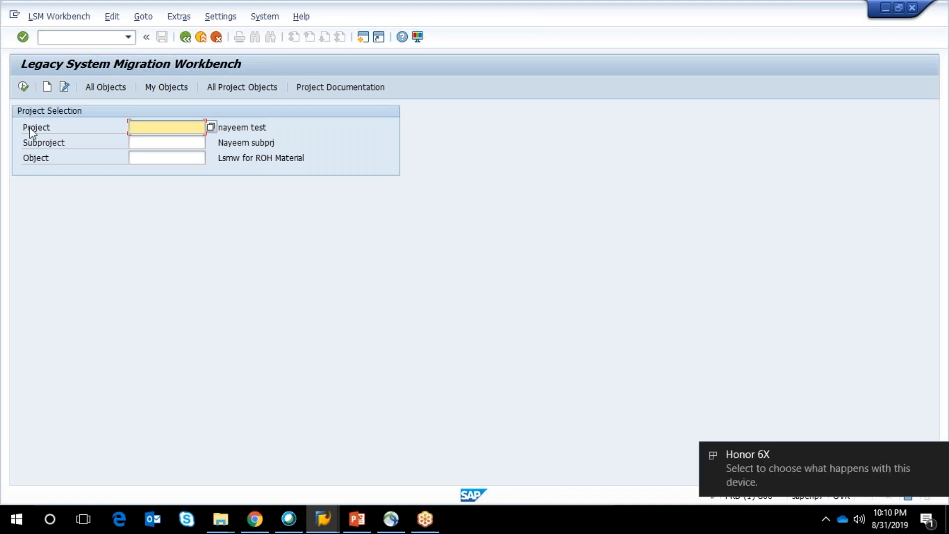
drag(20, 161, 60, 164)
drag(22, 127, 54, 129)
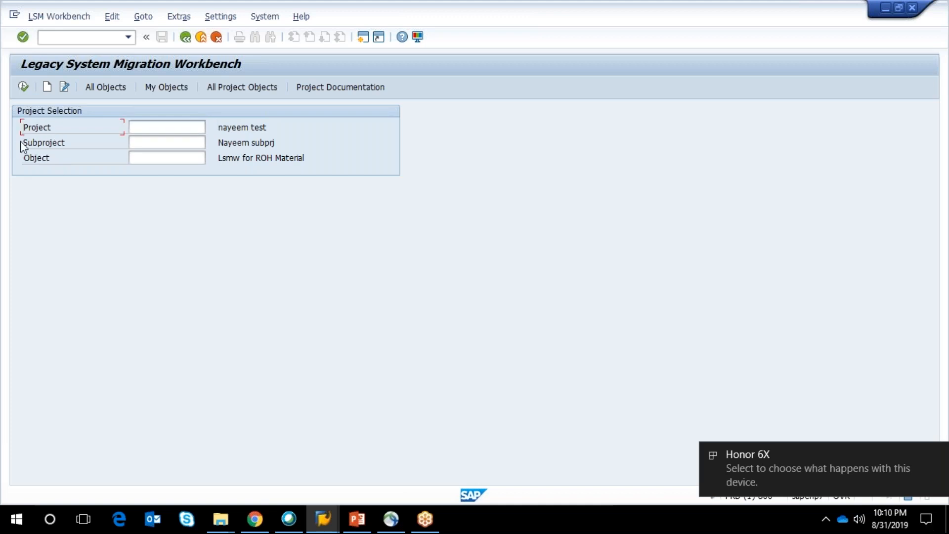
drag(23, 158, 48, 165)
click(48, 131)
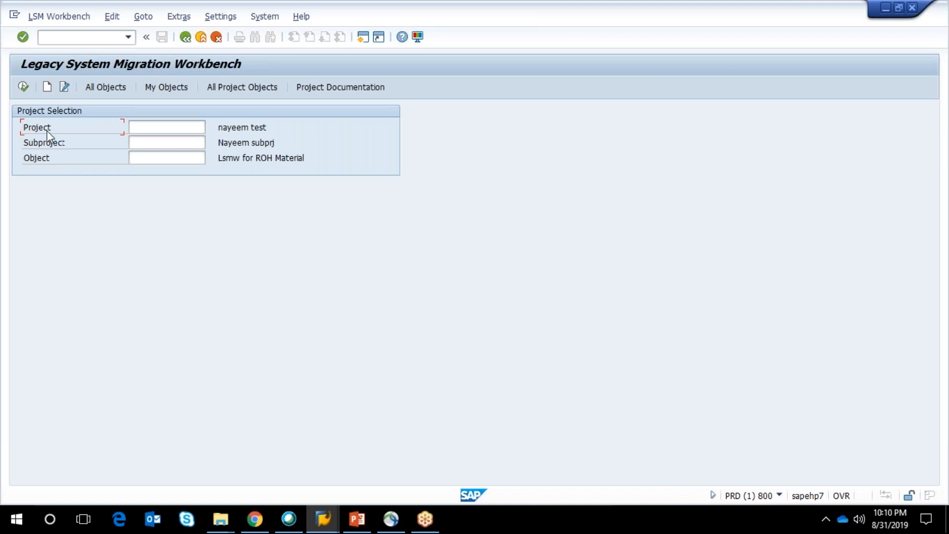
Step: Create a new migration project Test_Project with the description "Project For Description"
click(50, 88)
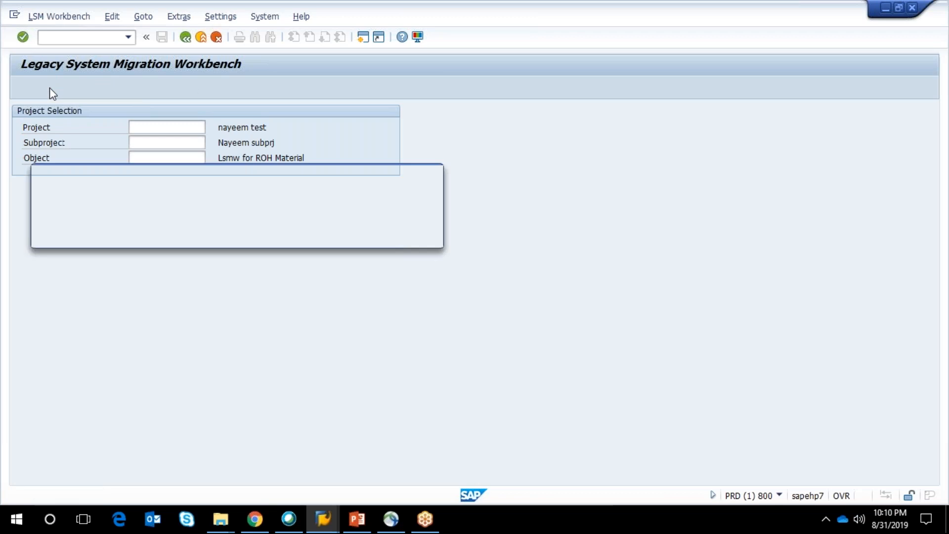
click(147, 194)
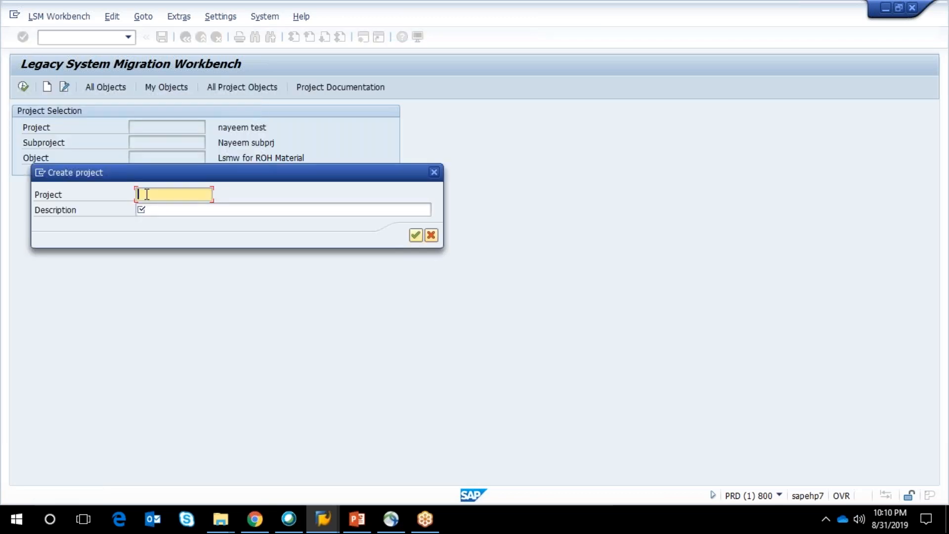
text(Test_Project)
key(Tab)
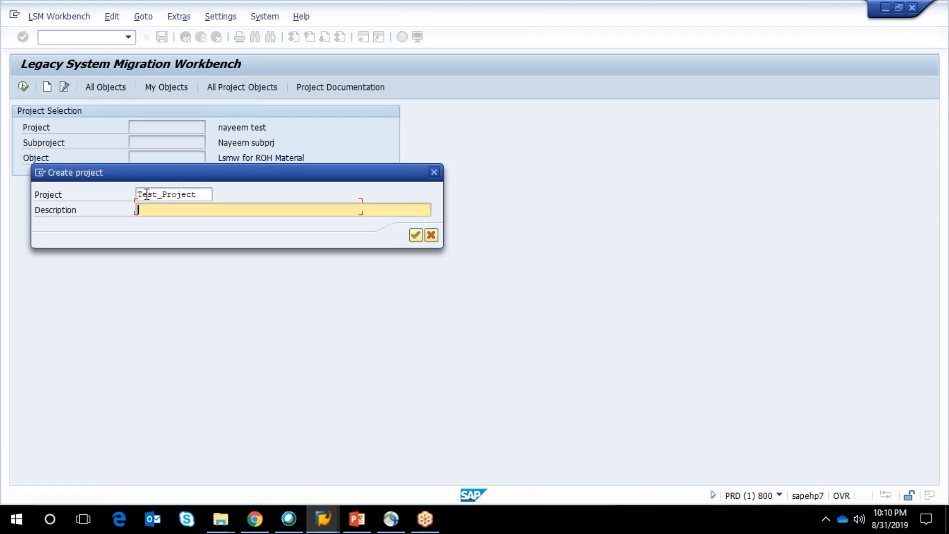
text(Project For Description)
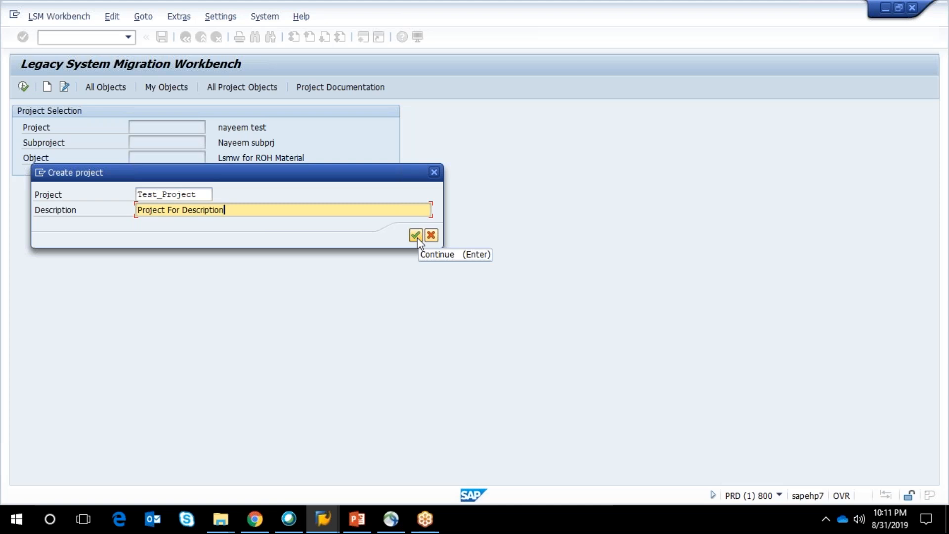
click(416, 236)
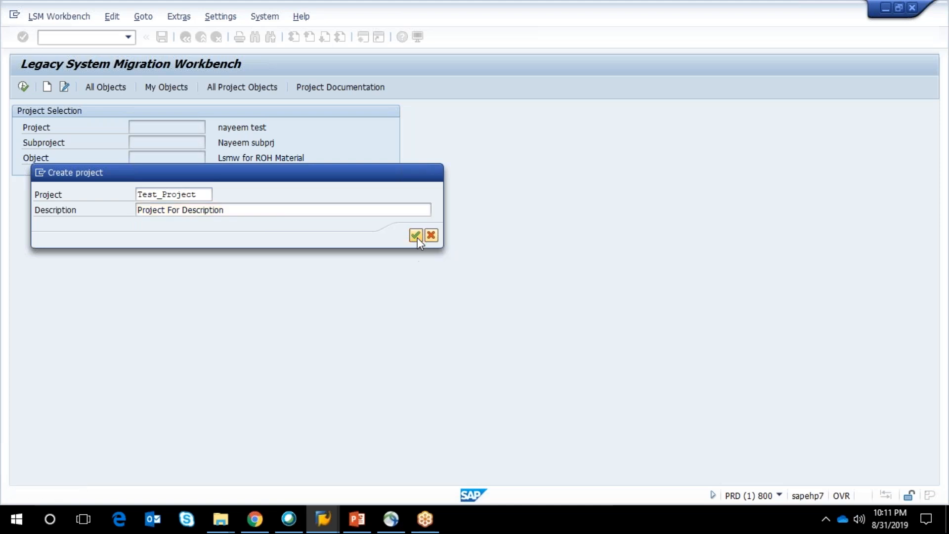
Step: Create the subproject MM_Project with the description "Material Management"
click(159, 226)
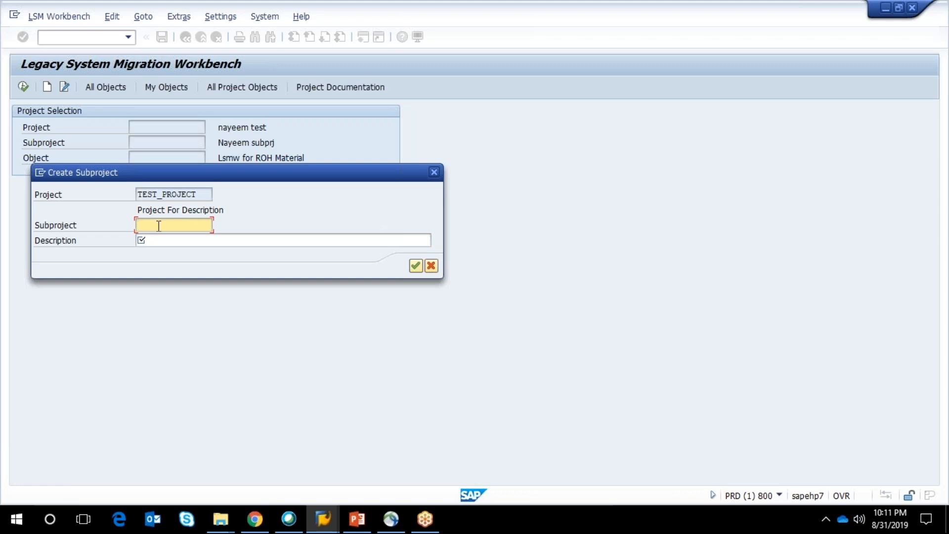
text(MM_Project)
key(Tab)
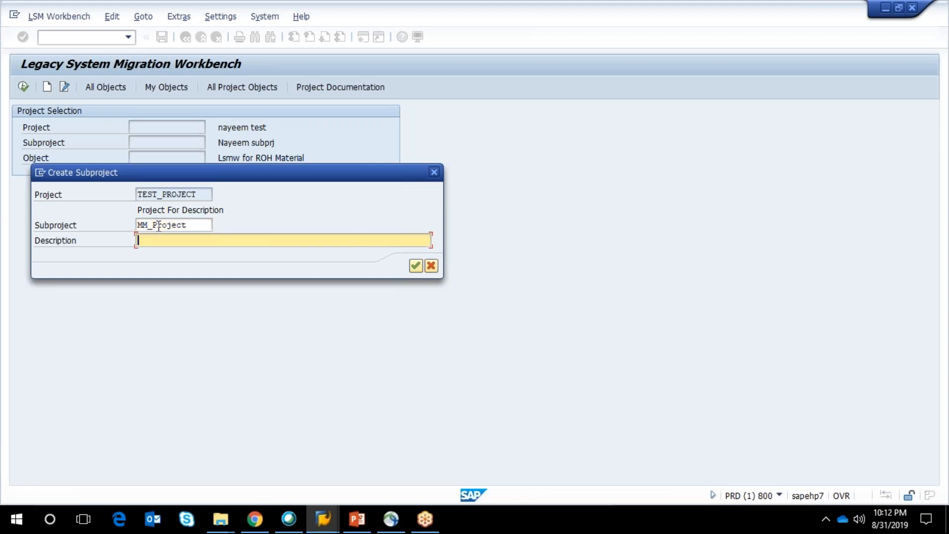
text(Material Managemetn)
key(BackSpace)
key(BackSpace)
text(nt)
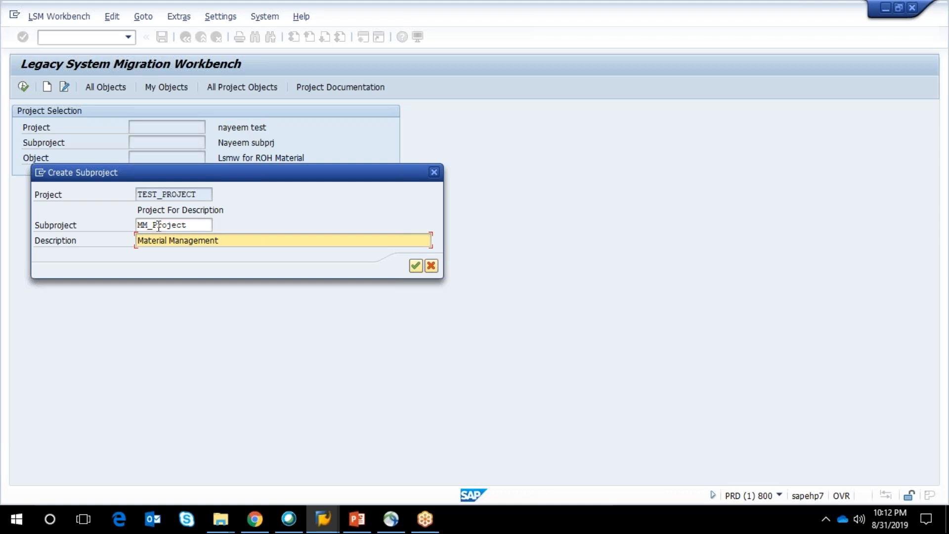
key(Return)
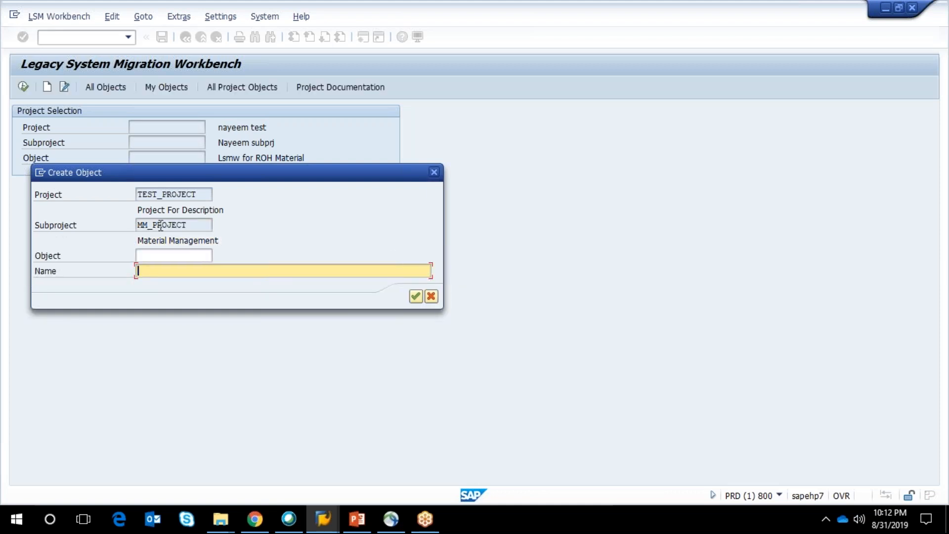
Step: Create the object ROH CREATION with the name "MATERIAL CREATION FOR ROH MATERIAL TYPE" under the subproject
click(149, 257)
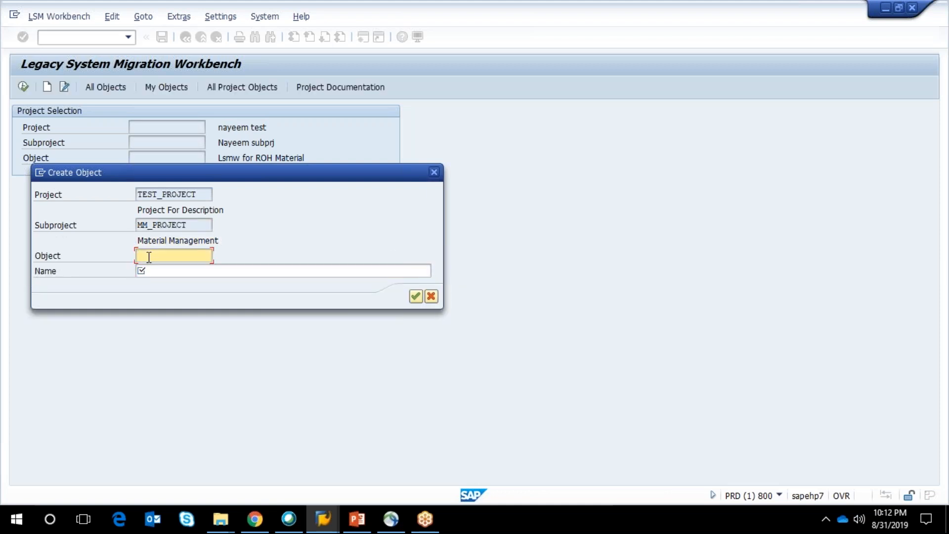
text(R)
text(OH_)
text(MAT)
key(BackSpace)
key(BackSpace)
key(BackSpace)
key(BackSpace)
text(creatio)
key(BackSpace)
key(BackSpace)
key(BackSpace)
key(BackSpace)
key(BackSpace)
key(BackSpace)
text(reation)
key(Tab)
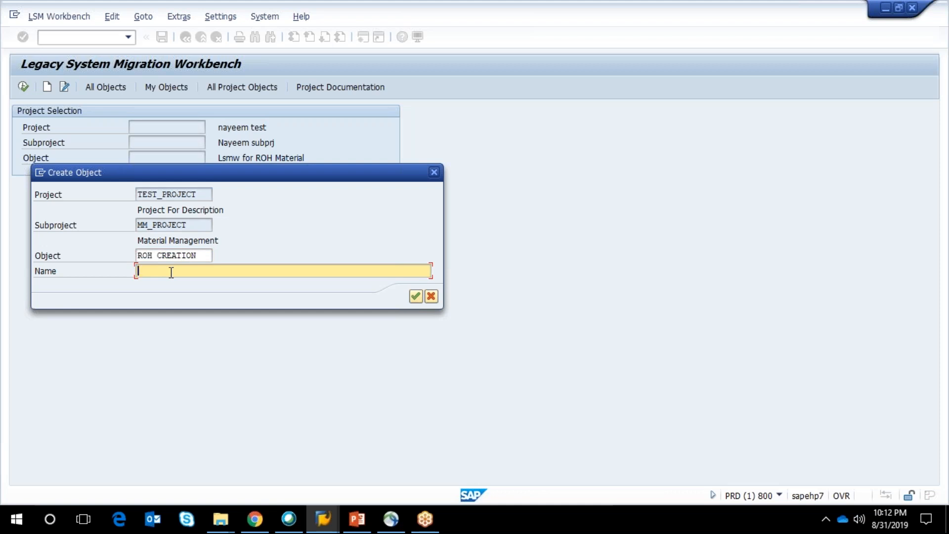
text(MATERIAL CREATION FOR R)
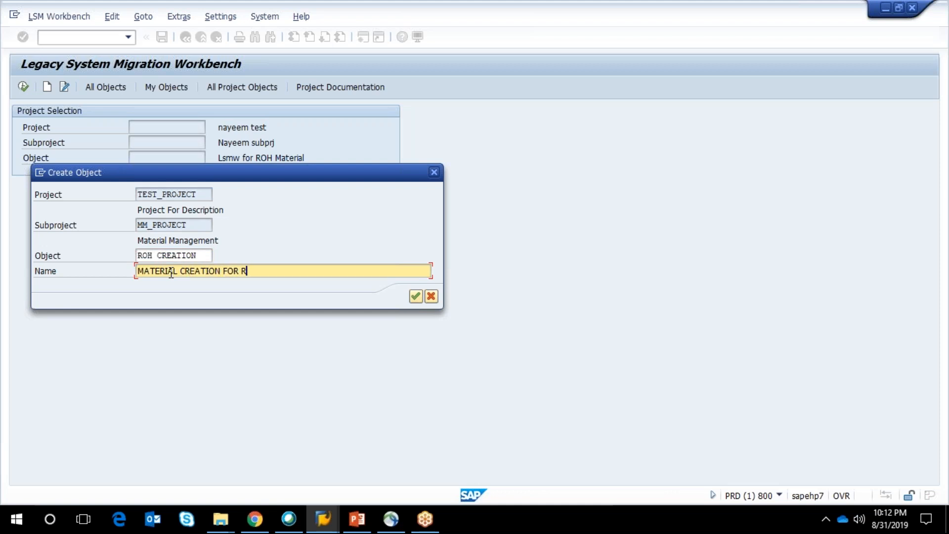
text(OH MATERIAL TYPE)
click(416, 297)
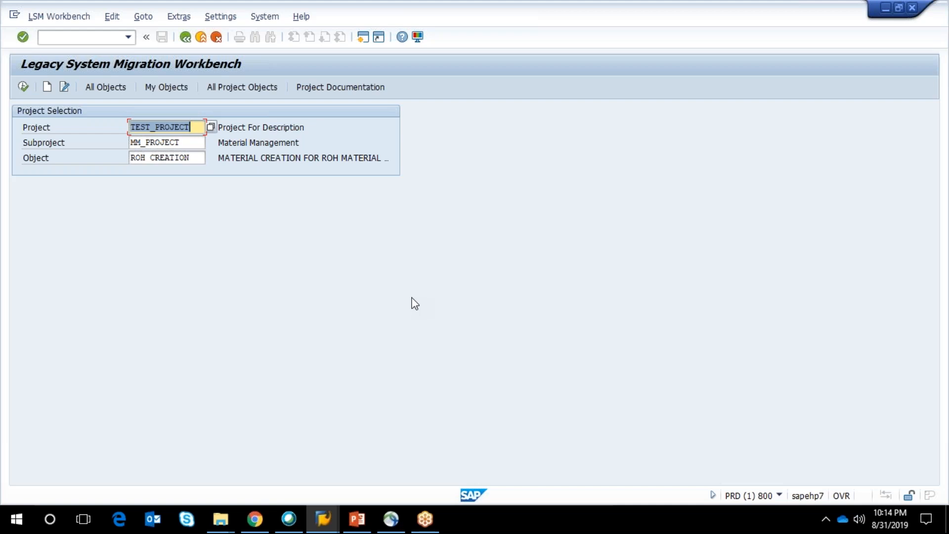
Step: Open the process steps of the ROH CREATION object and execute Maintain Object Attributes
click(23, 89)
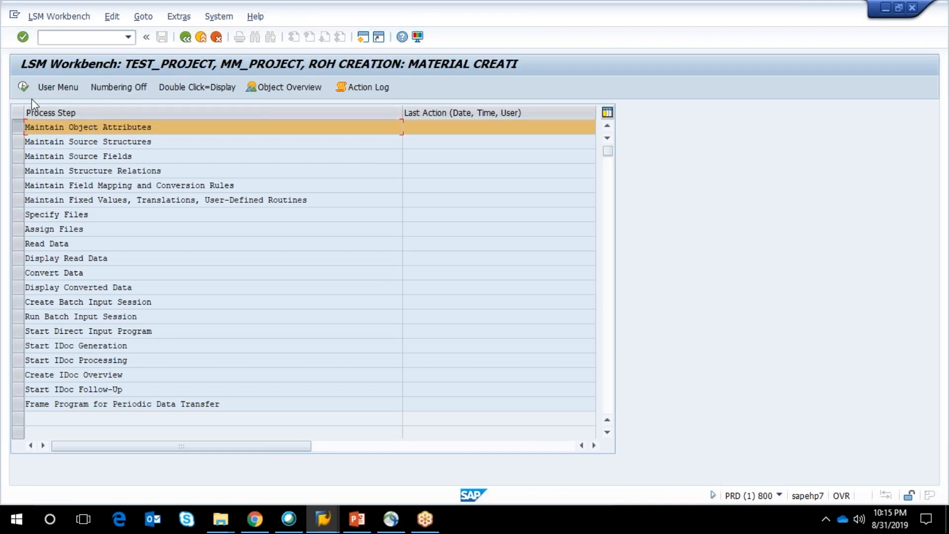
click(16, 123)
click(16, 123)
click(27, 85)
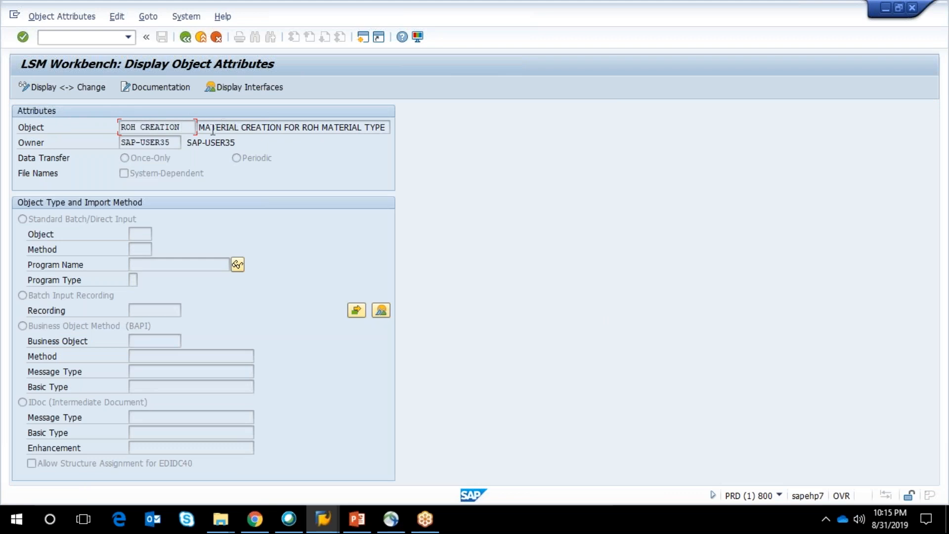
Step: Switch the object attributes to change mode and choose Batch Input Recording as the import method
drag(19, 138, 175, 141)
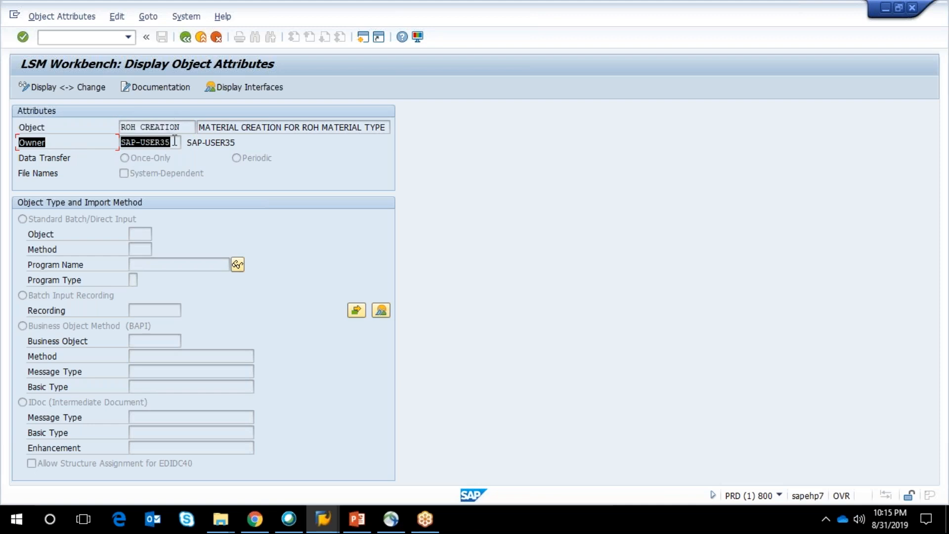
key(ctrl+c)
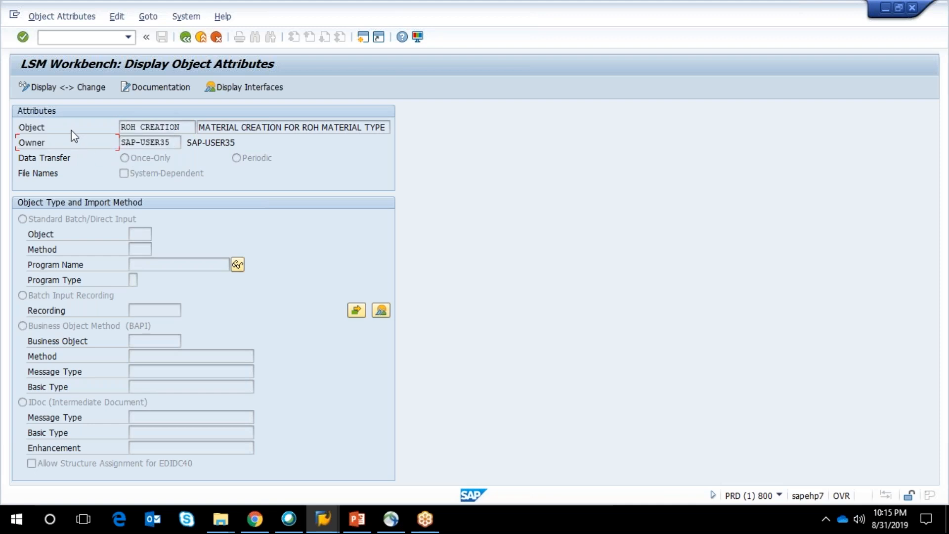
click(55, 90)
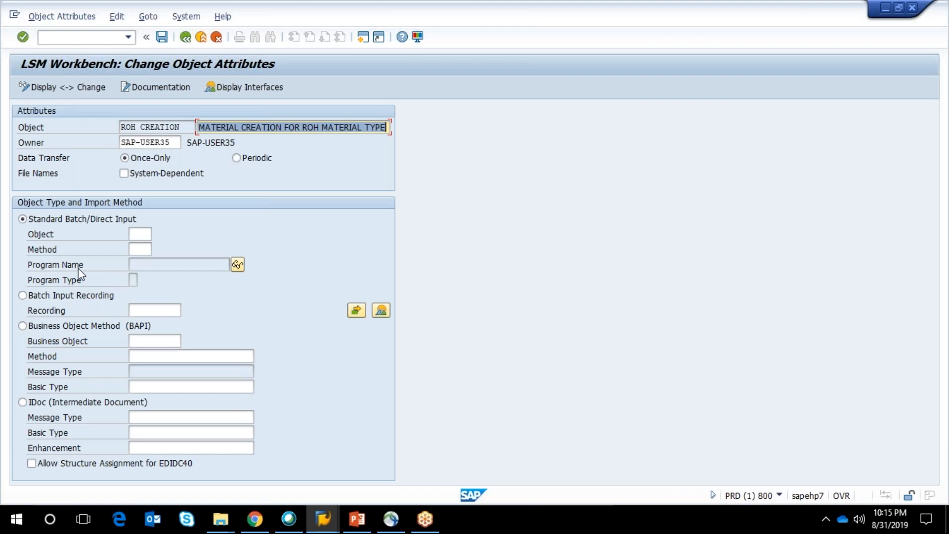
click(56, 342)
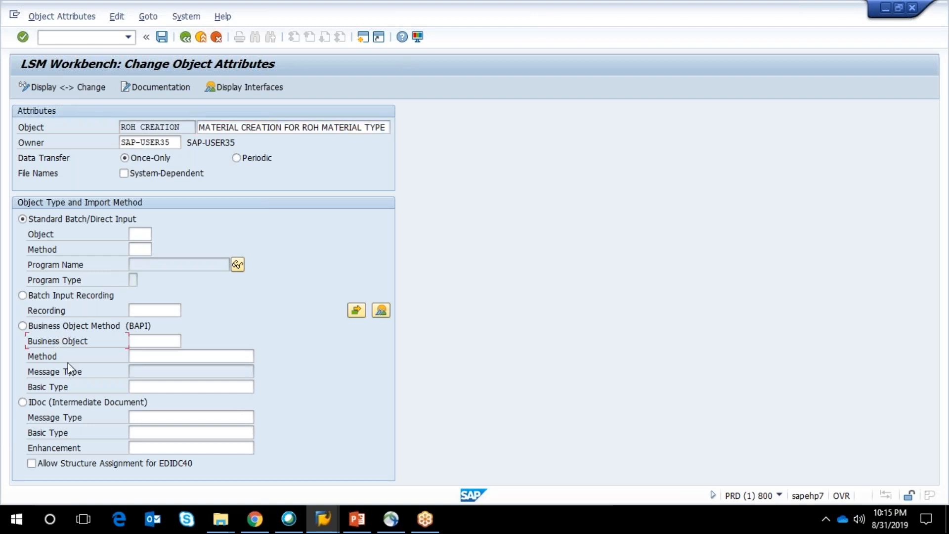
click(62, 402)
click(54, 225)
click(155, 311)
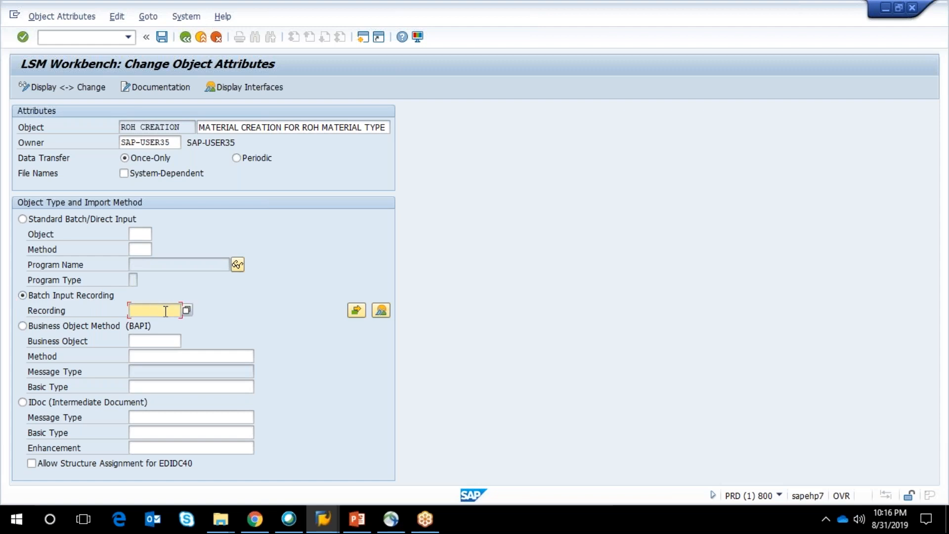
Step: Open the project's recordings overview and start creating a new recording
click(380, 311)
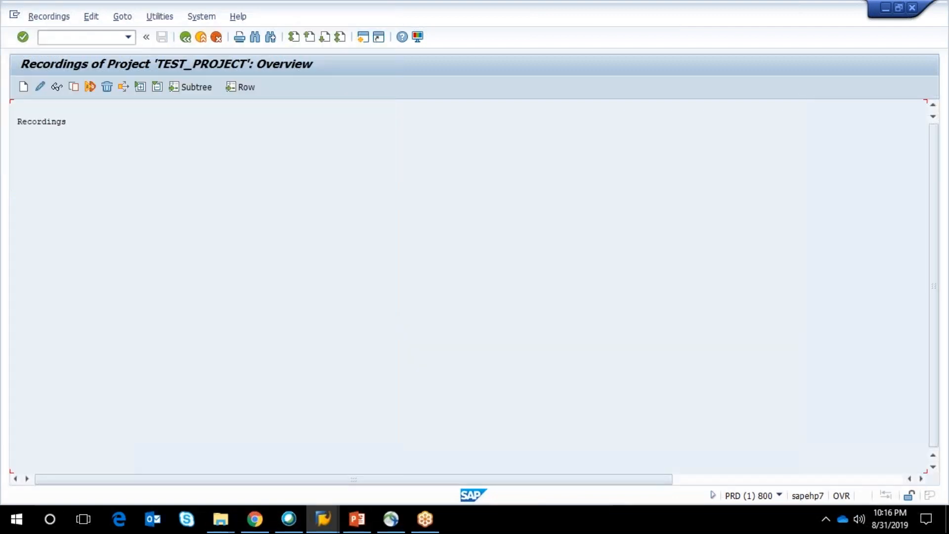
click(23, 89)
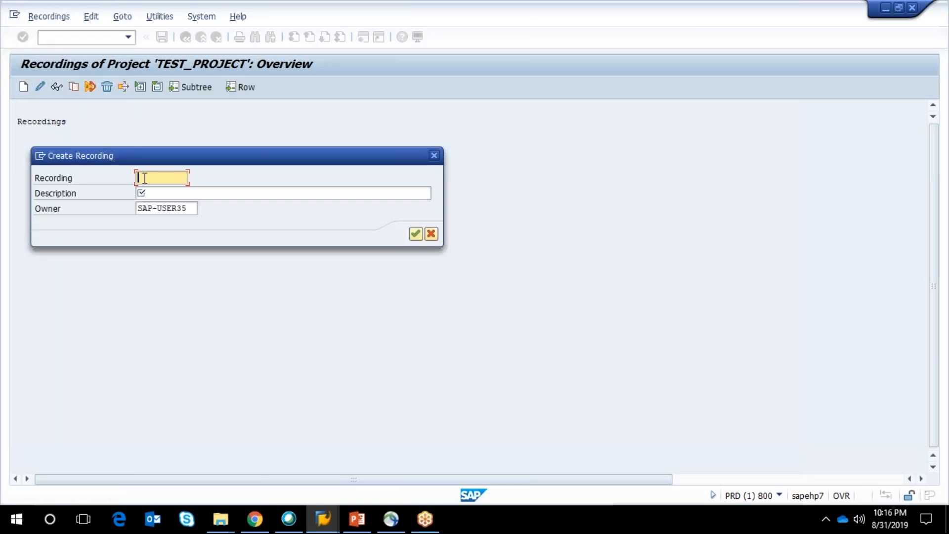
click(143, 178)
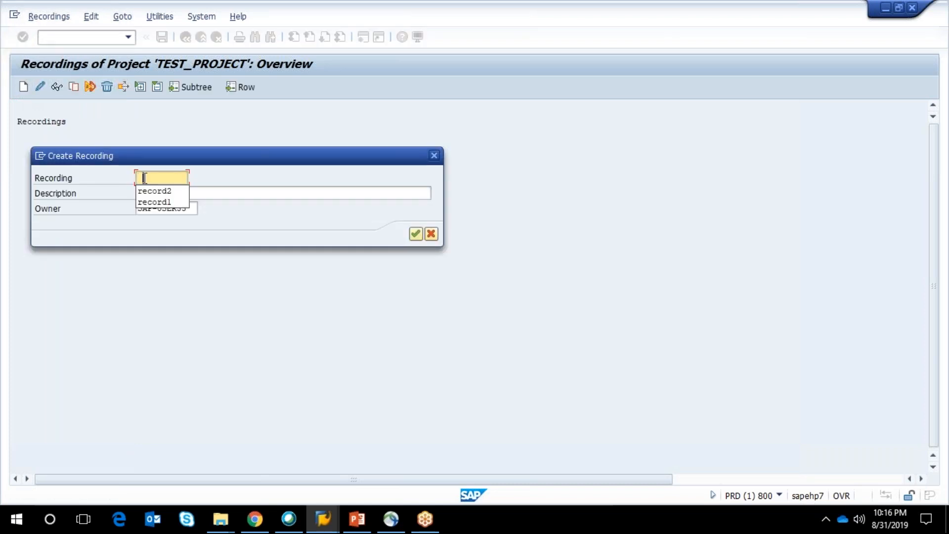
text(RECORD)
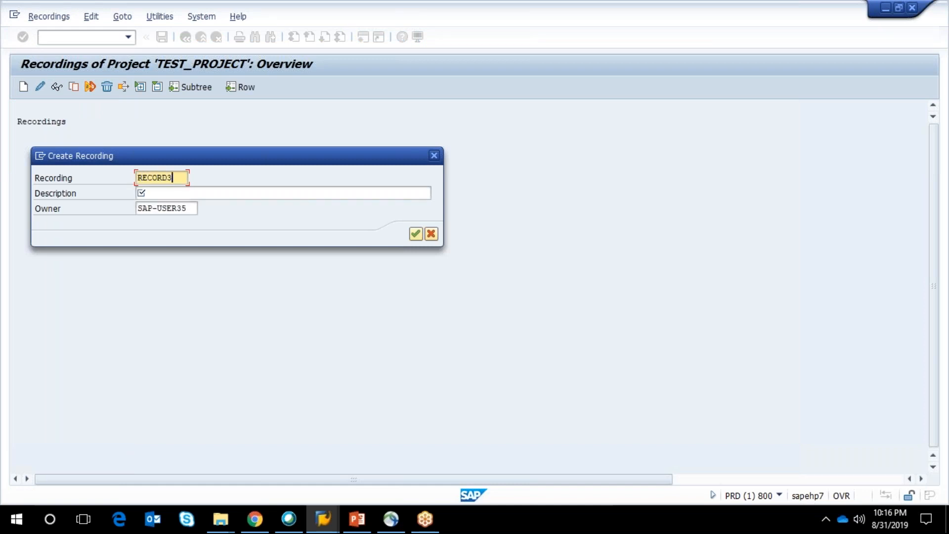
text(3)
key(Tab)
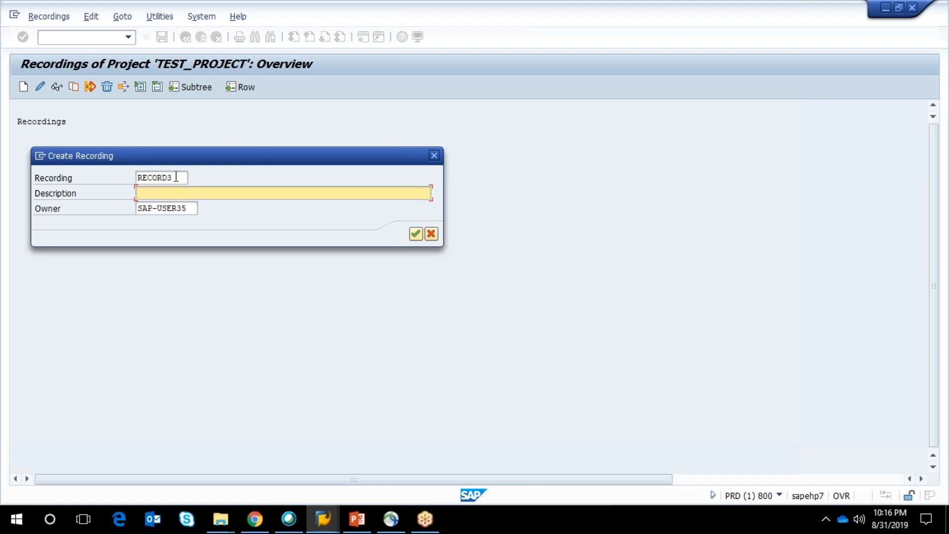
key(shift+Tab)
key(Delete)
key(Delete)
key(Delete)
key(Delete)
key(Delete)
key(Delete)
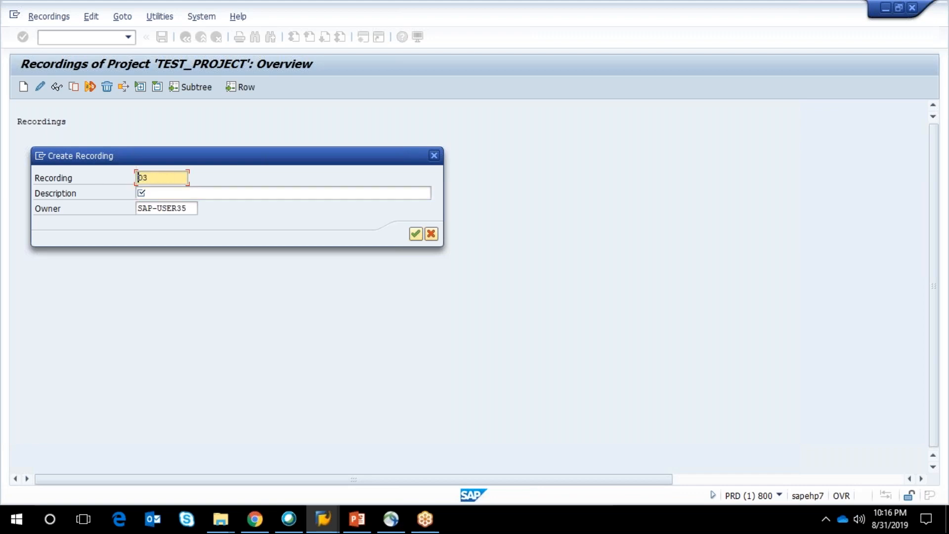
Step: Name the recording ROH_RECORD, describe it as "RECORDING FOR CREATING ROH", and confirm its creation
text(ROH_RECORD)
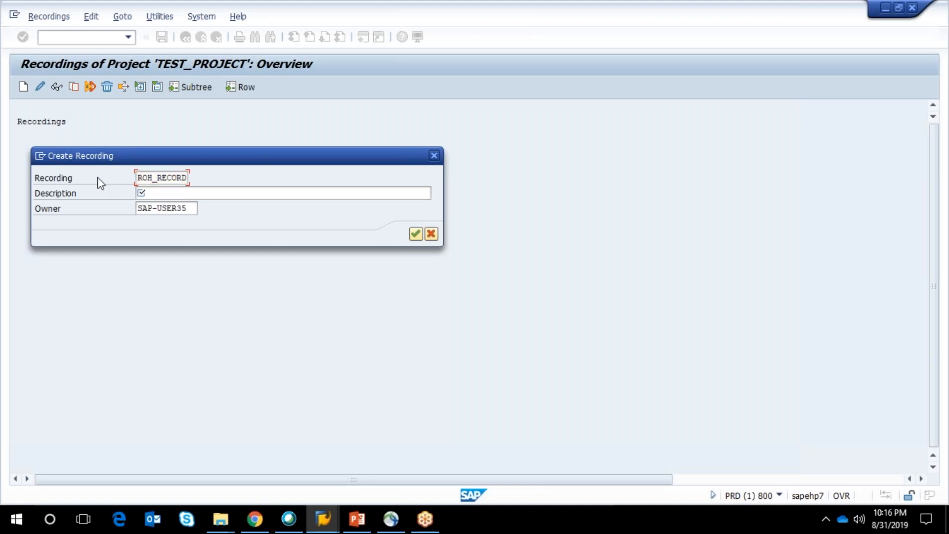
key(Tab)
text(RECORDING FOR CREATING ROH)
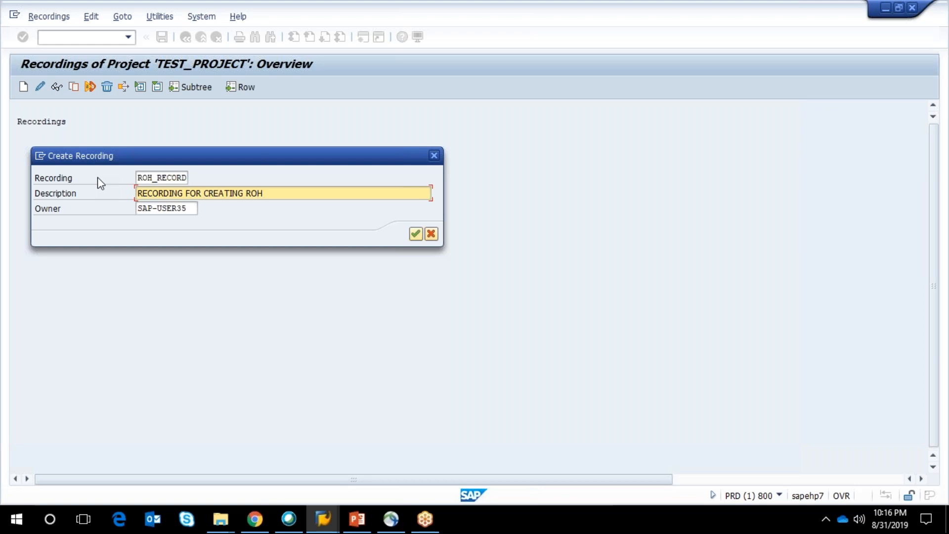
click(414, 235)
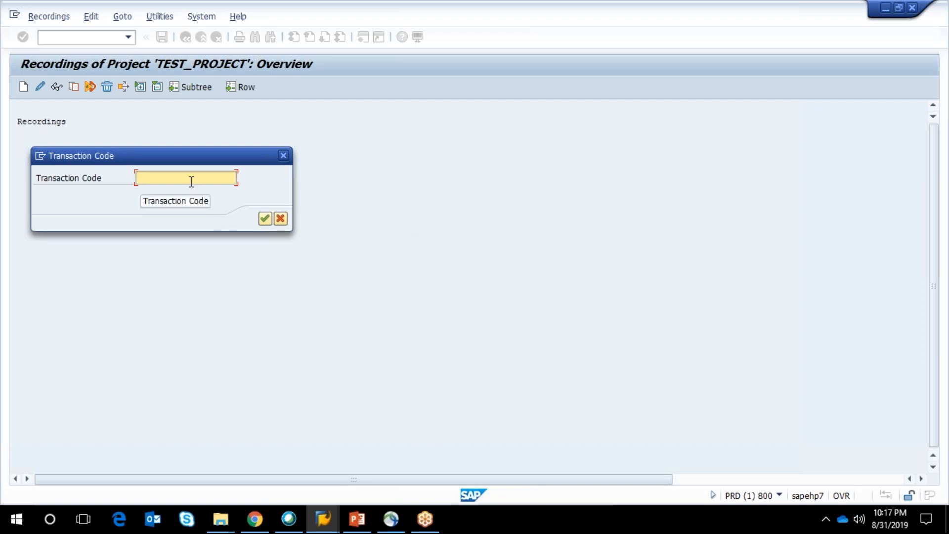
Step: Set the recording's transaction code to MM01 and start recording it
text(m)
key(BackSpace)
text(MM01)
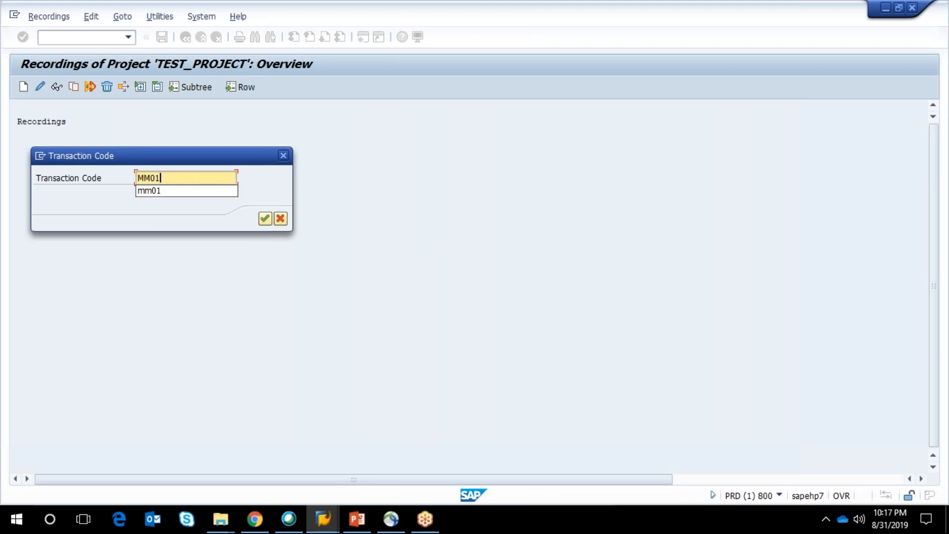
click(264, 221)
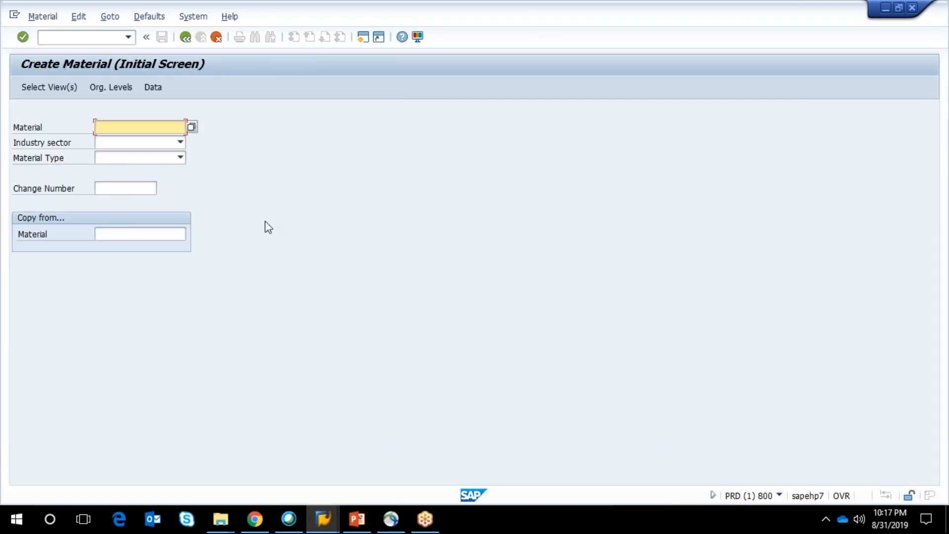
Step: Set the new material's industry sector to Chemical Industry and its material type to ROH raw material
click(181, 143)
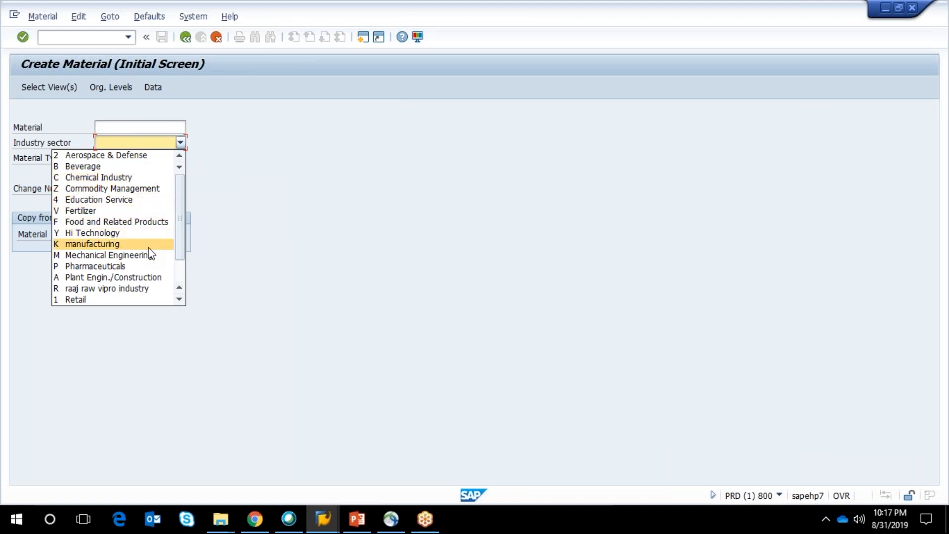
click(128, 188)
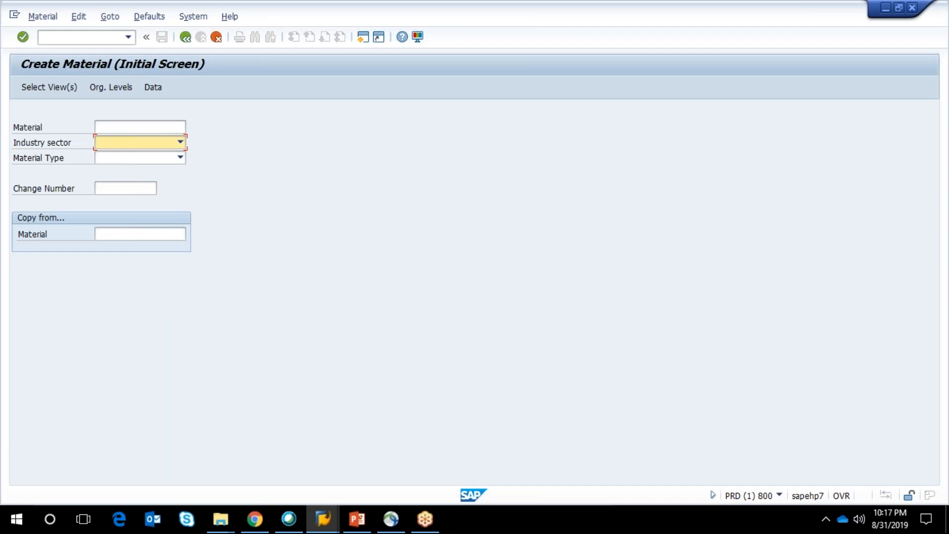
click(180, 158)
drag(181, 203, 180, 302)
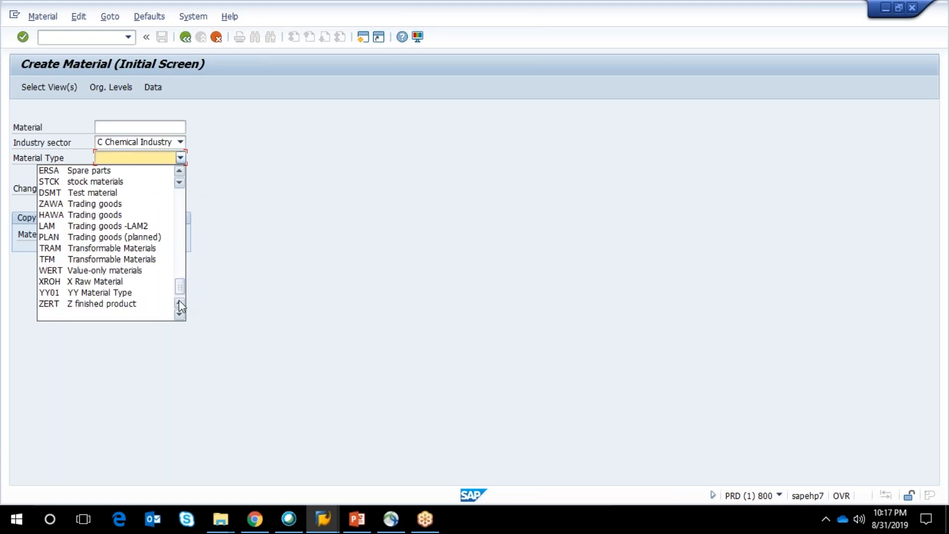
click(180, 172)
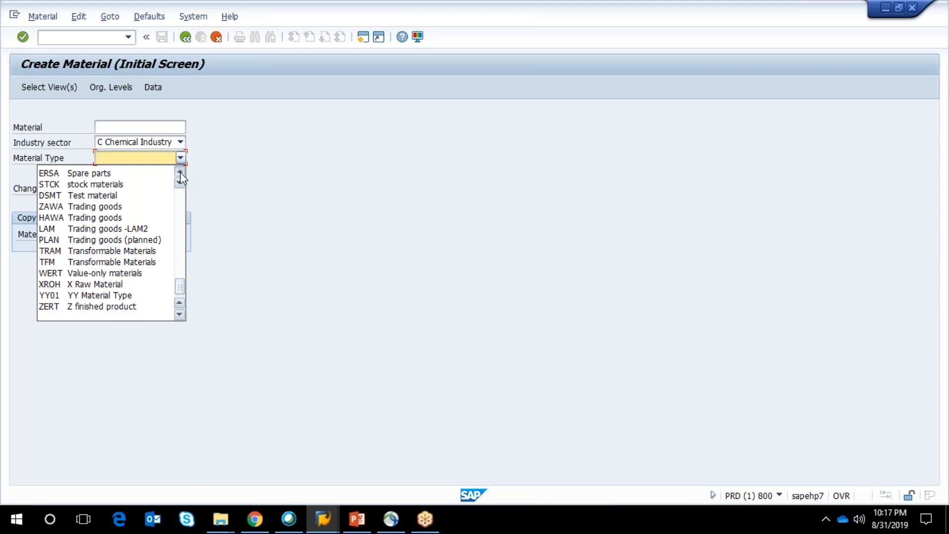
click(181, 173)
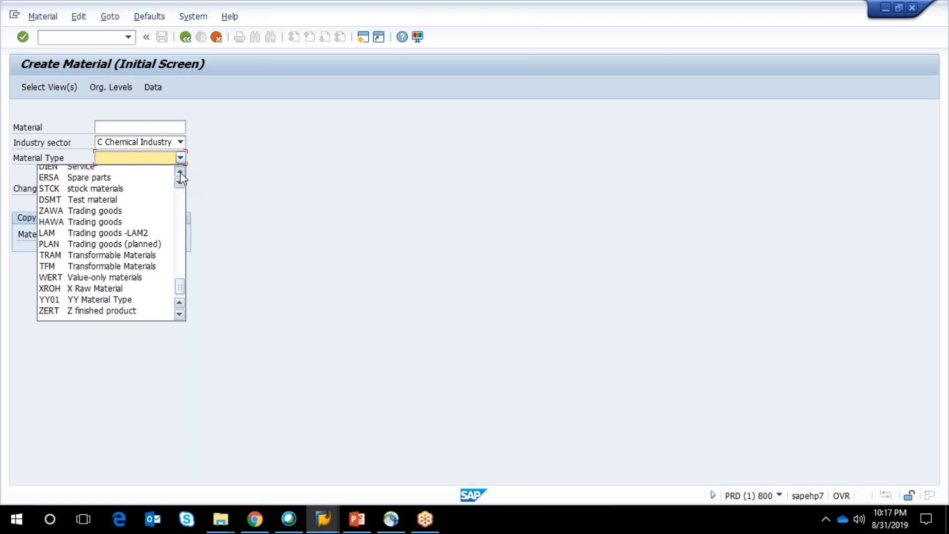
click(180, 173)
click(180, 173)
click(180, 173)
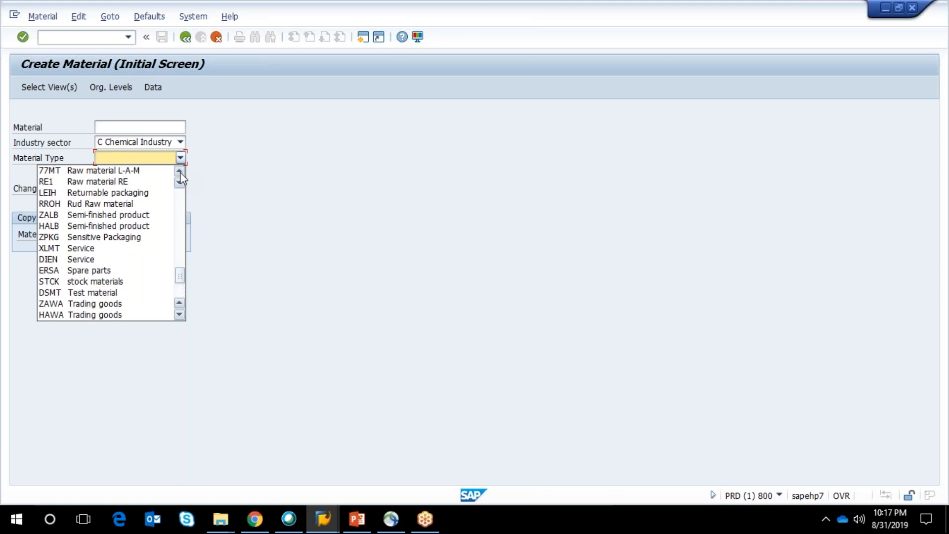
click(179, 172)
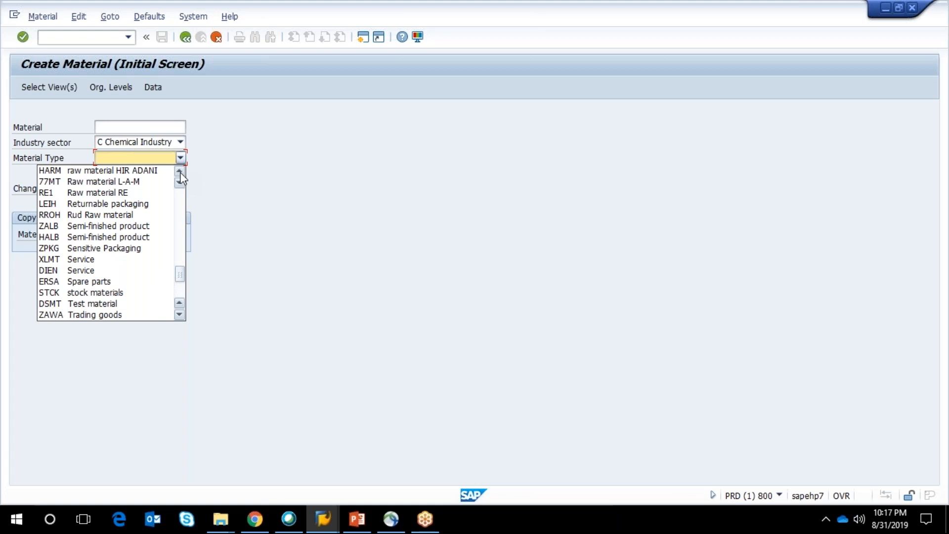
click(180, 172)
click(180, 172)
click(180, 171)
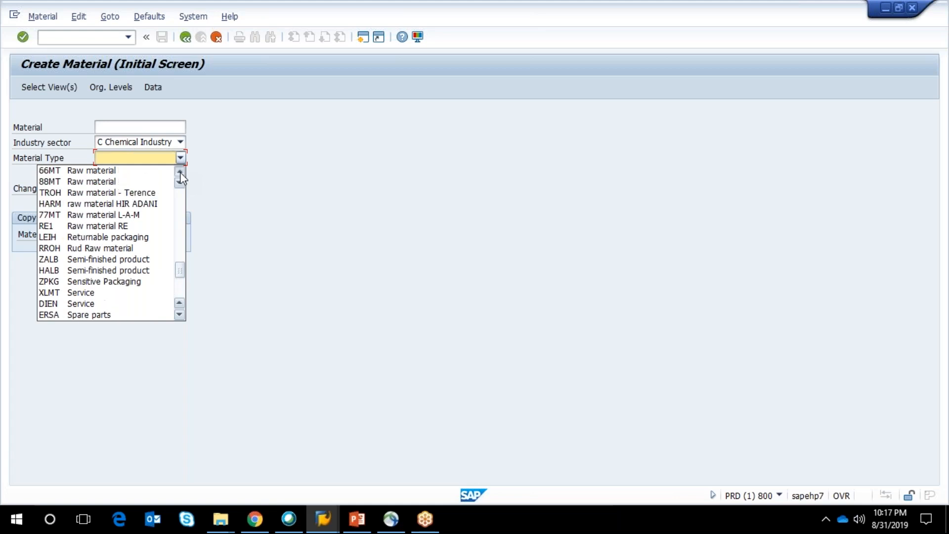
click(180, 171)
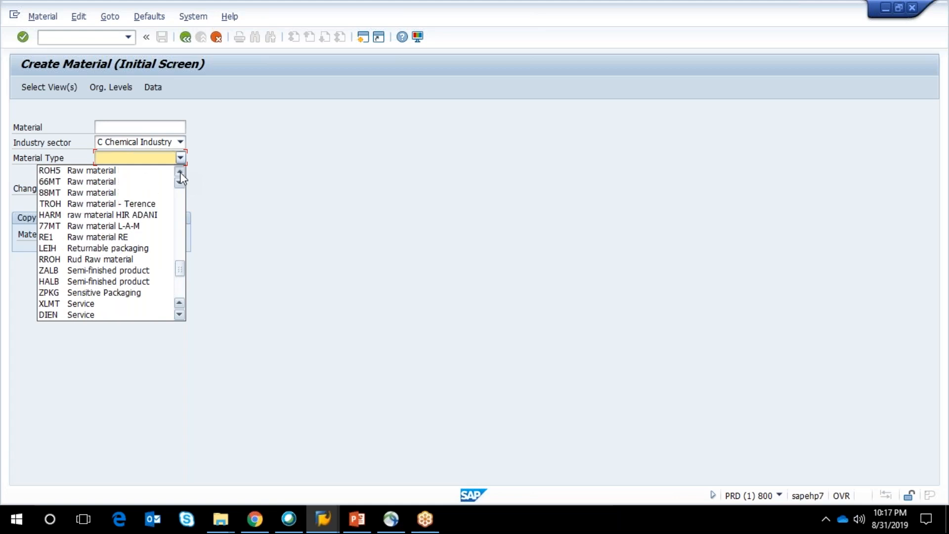
click(180, 171)
click(180, 171)
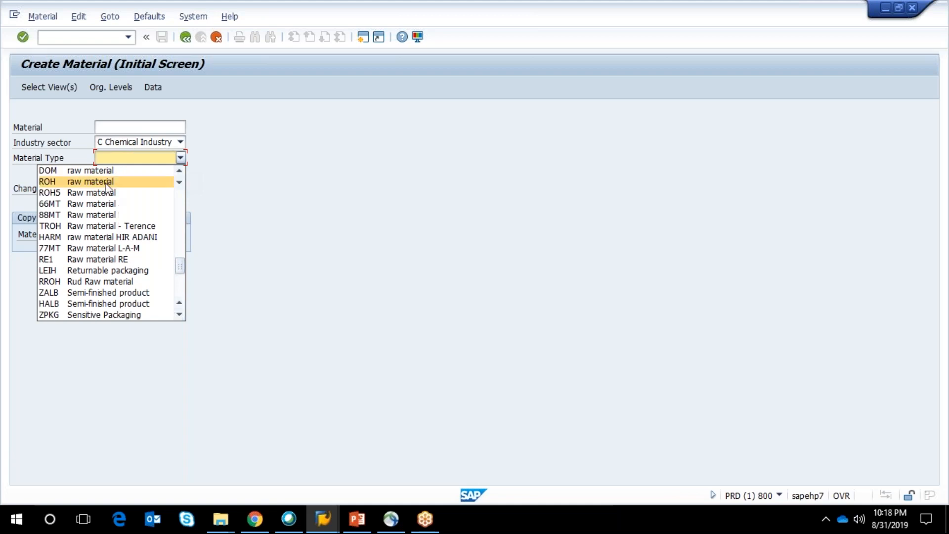
click(106, 182)
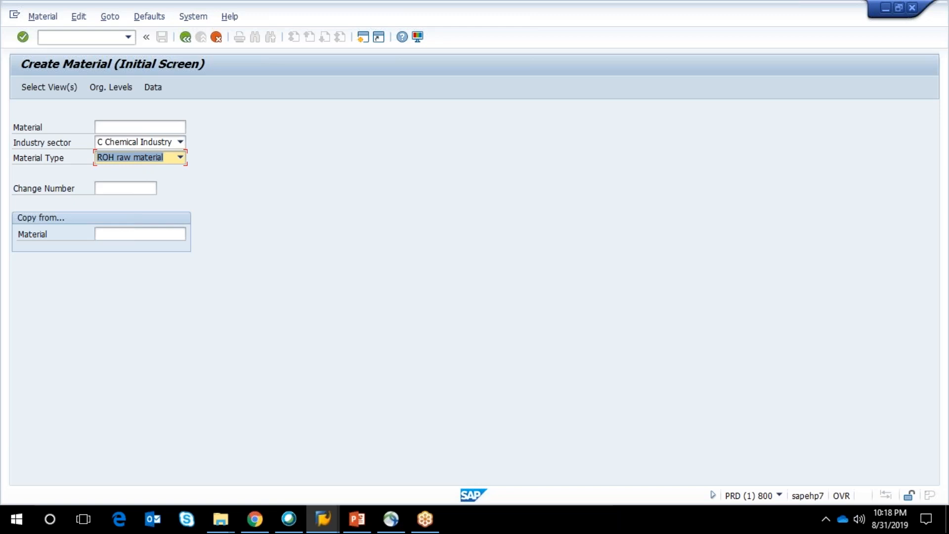
Step: Leave the material number empty, select the Basic Data 1 view, and proceed to the material's data
click(116, 125)
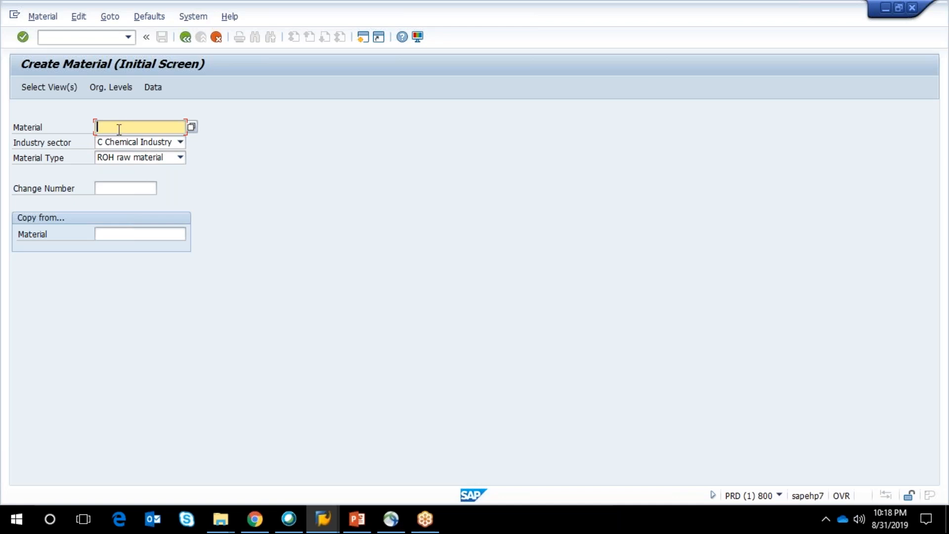
click(146, 148)
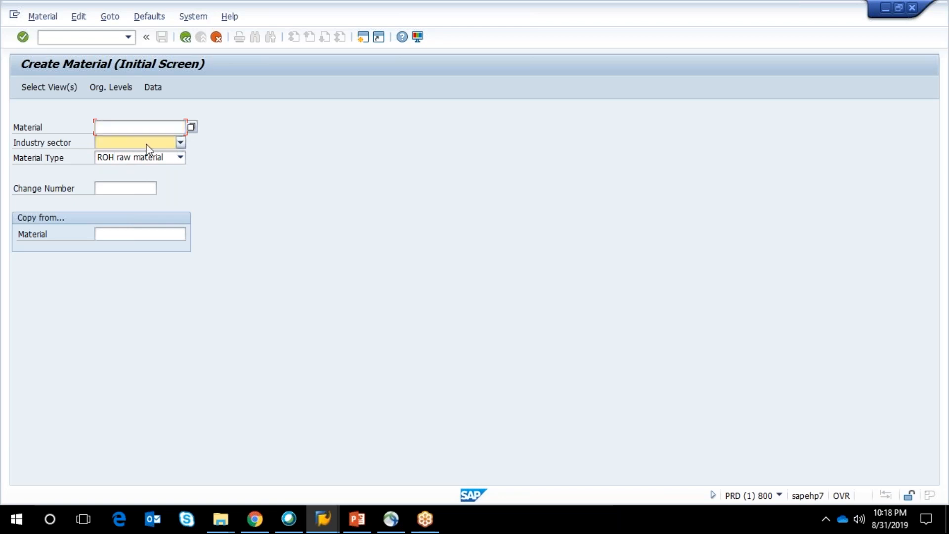
click(147, 149)
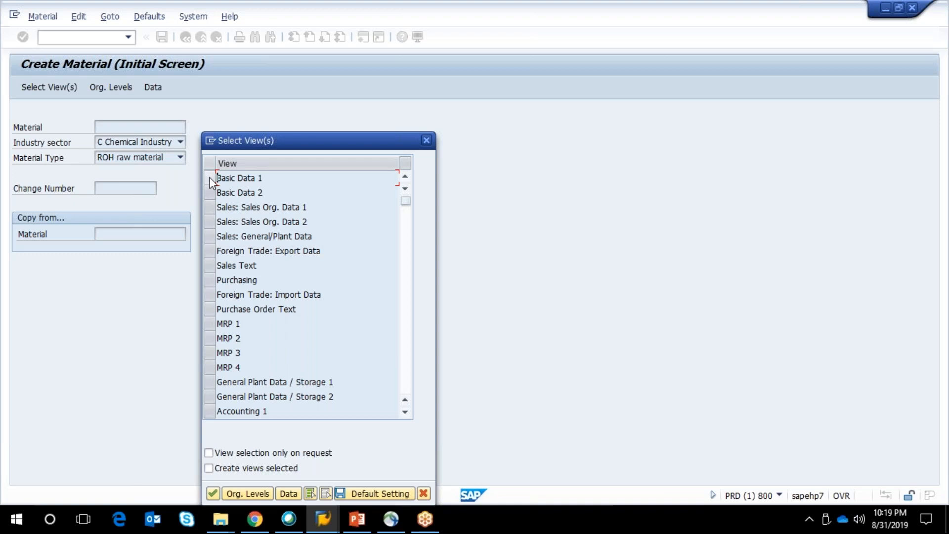
drag(272, 140, 279, 81)
click(221, 130)
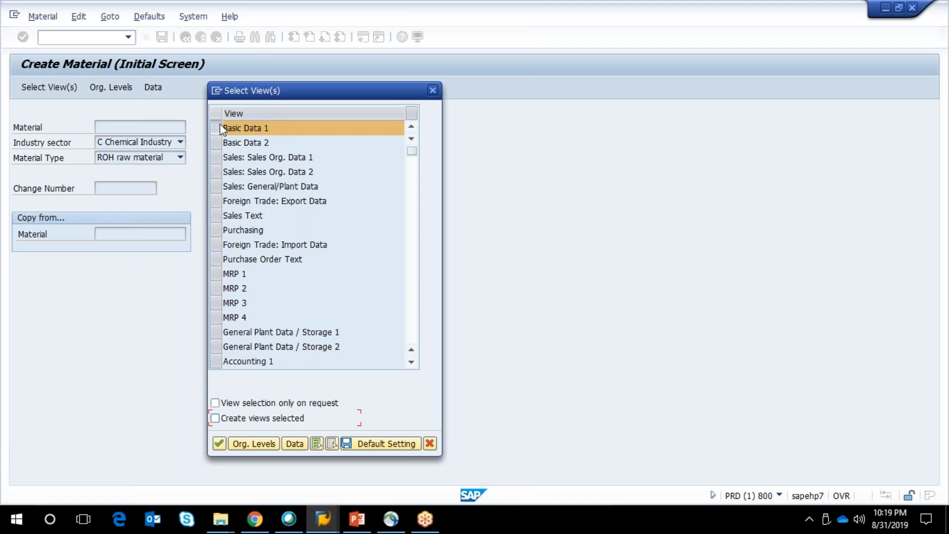
click(220, 128)
click(218, 443)
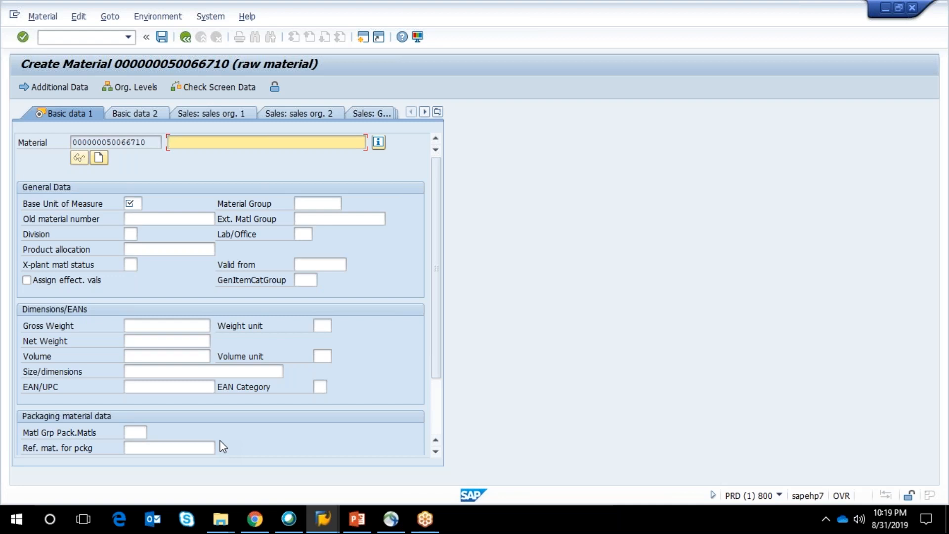
text(RAW)
text(MATERIAL)
text(01)
key(BackSpace)
key(BackSpace)
key(BackSpace)
key(BackSpace)
key(BackSpace)
key(BackSpace)
key(BackSpace)
key(BackSpace)
key(BackSpace)
key(BackSpace)
key(BackSpace)
key(BackSpace)
key(BackSpace)
Step: Enter ROHMAT01 as the material description and EA as the base unit of measure
text(ROHMAT01)
key(Tab)
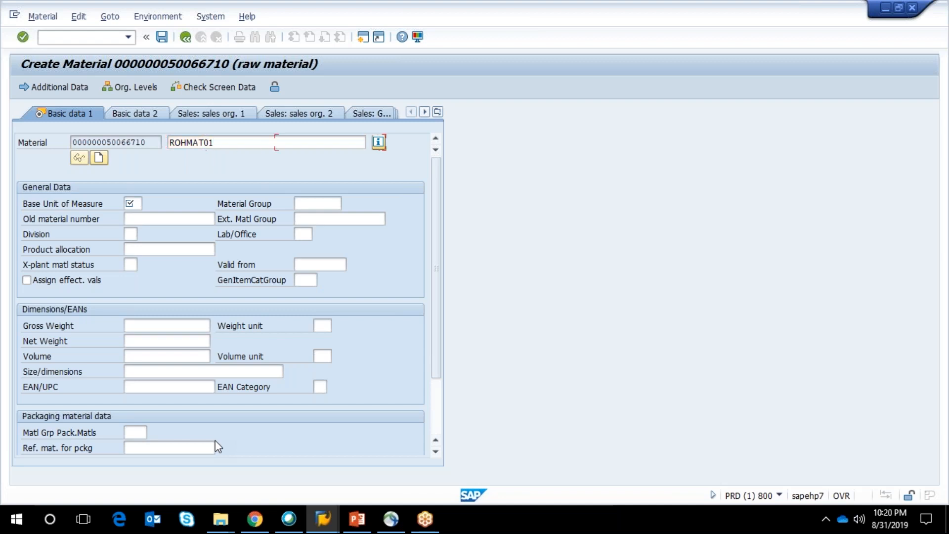
key(Tab)
key(Tab)
text(EA)
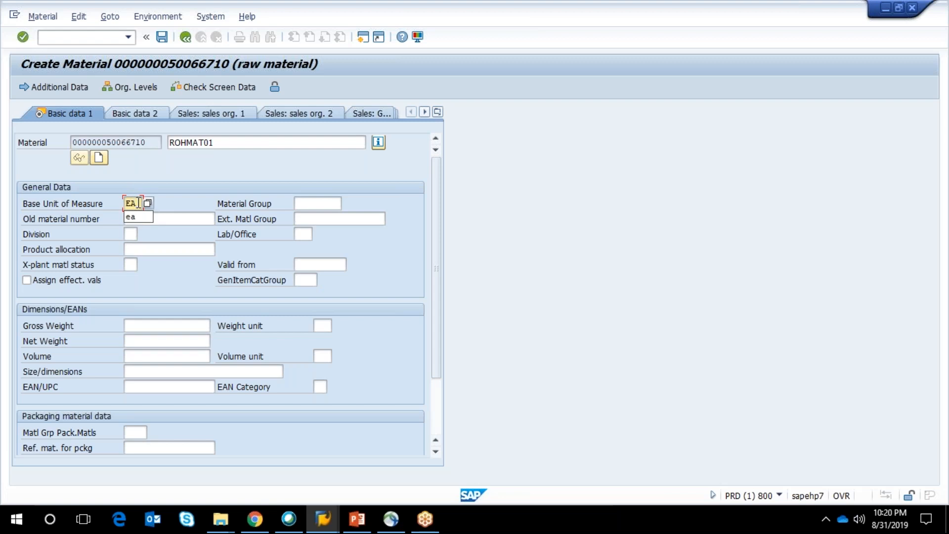
Step: Set the material group to 0001 and the old material number to ROH_123
key(Tab)
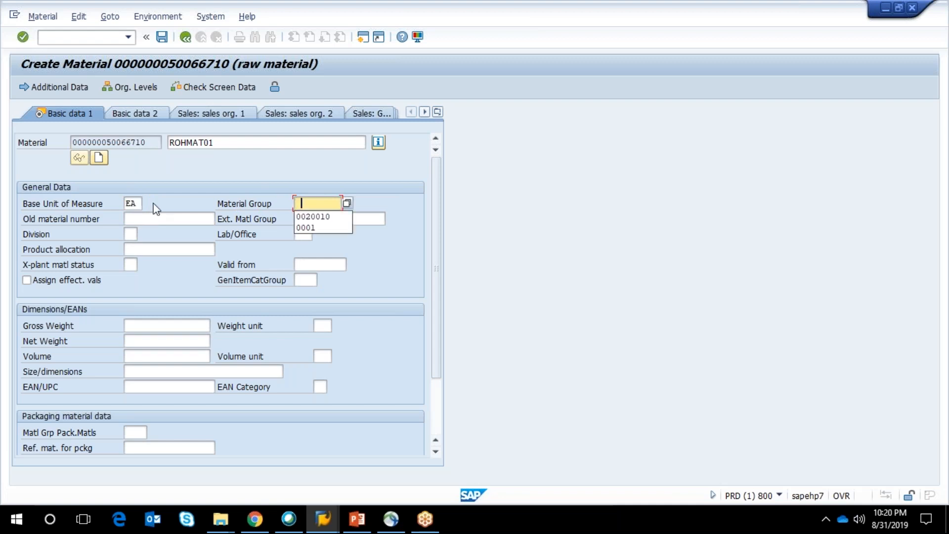
click(312, 227)
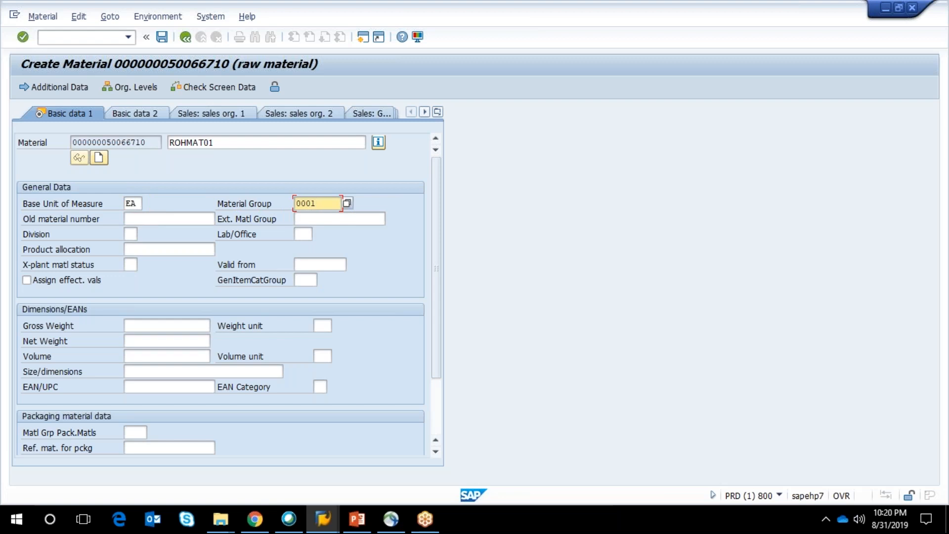
key(Tab)
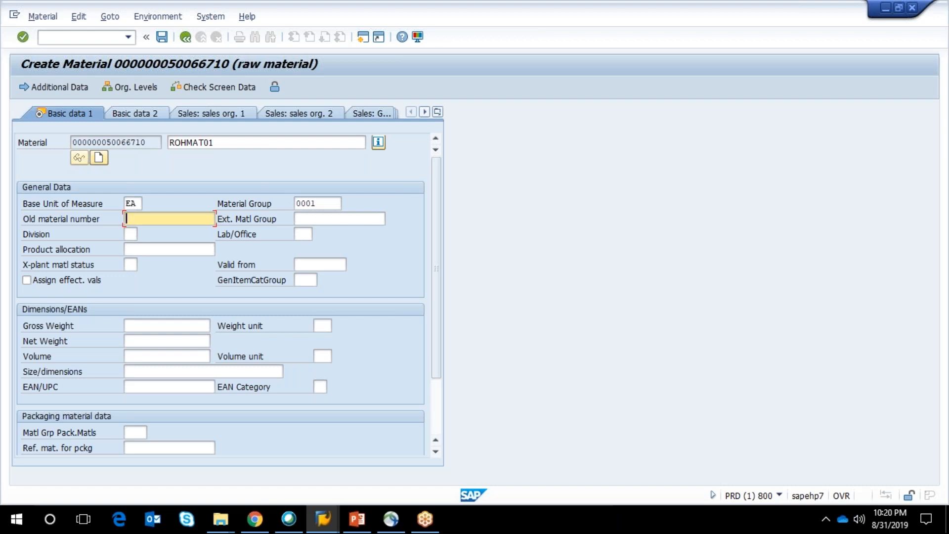
text(ROH_123)
key(Tab)
key(Tab)
key(Tab)
key(Tab)
key(Tab)
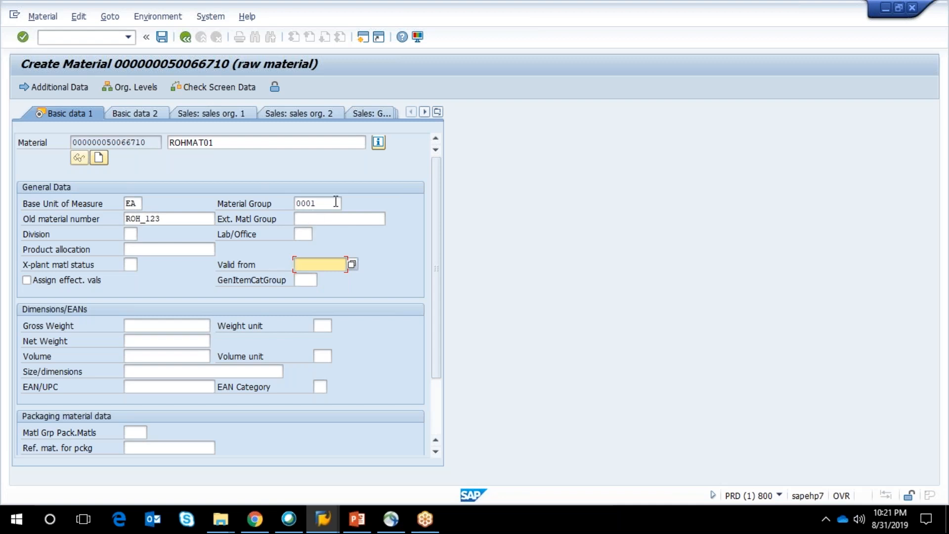
Step: Switch to the Basic data 2 view and look through its fields
click(438, 113)
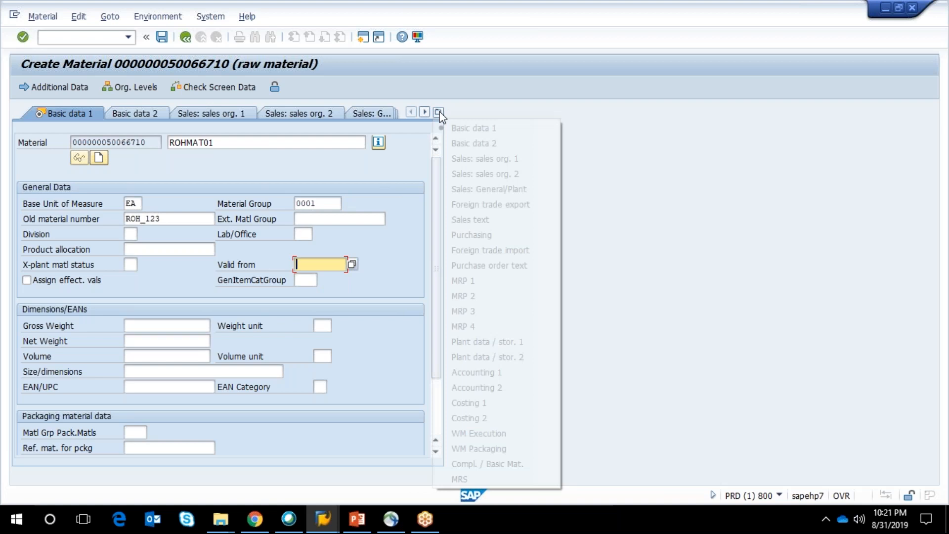
click(467, 144)
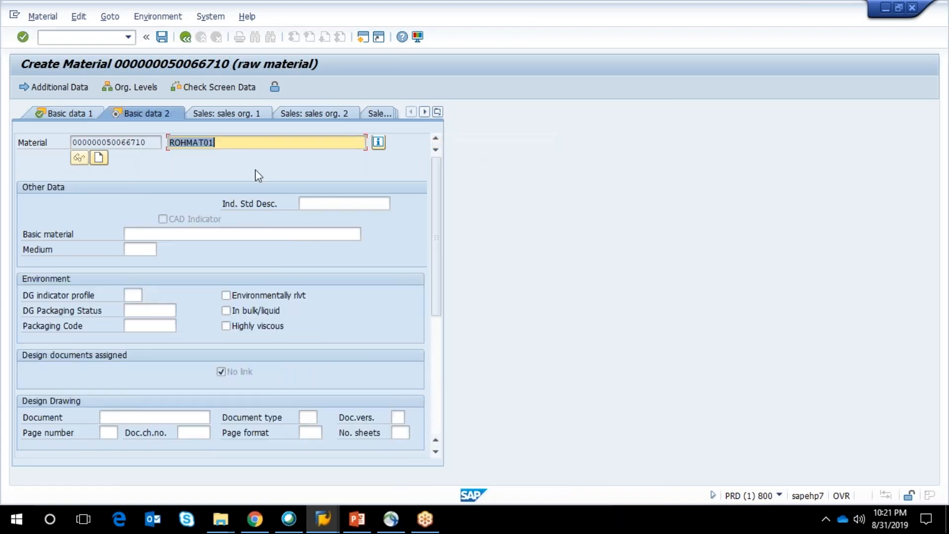
drag(435, 187, 438, 231)
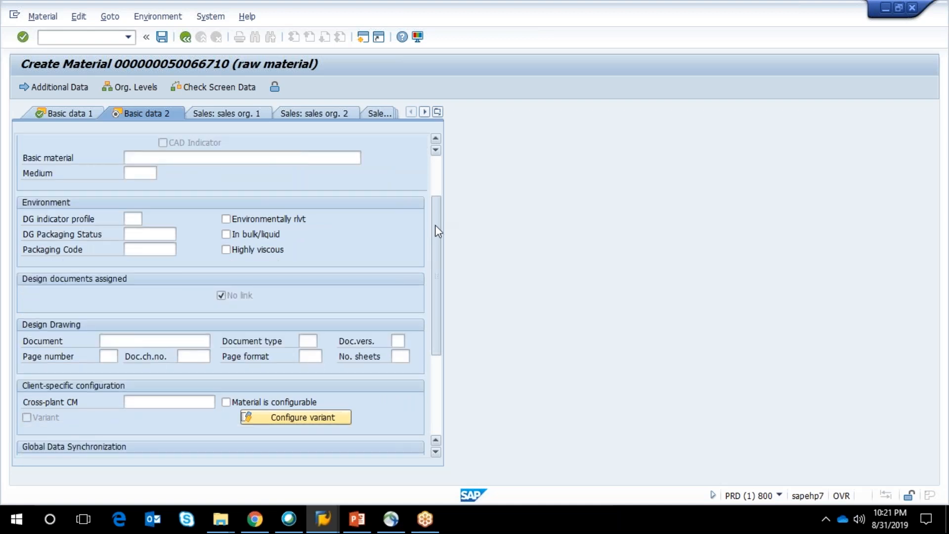
drag(435, 224, 432, 185)
Step: Open the material's Purchasing view for plant 0005
click(438, 112)
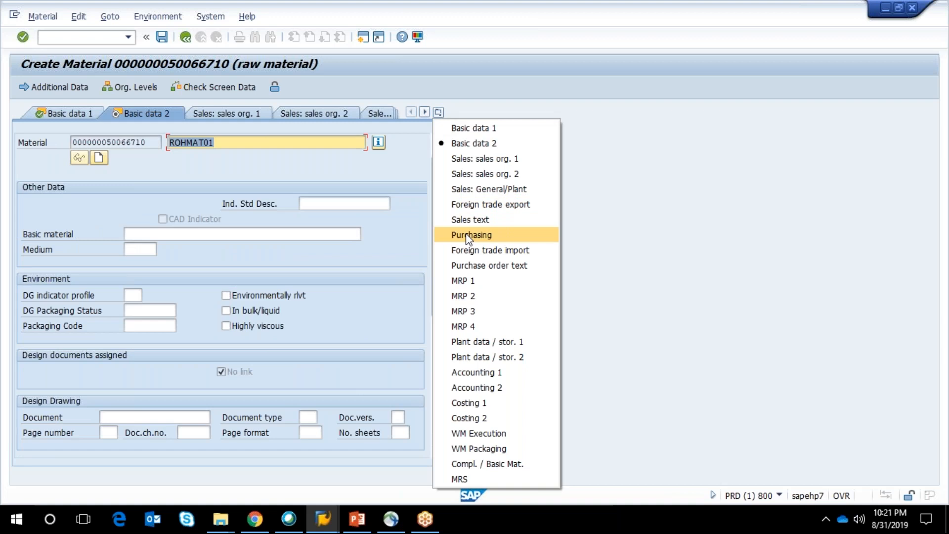
click(469, 235)
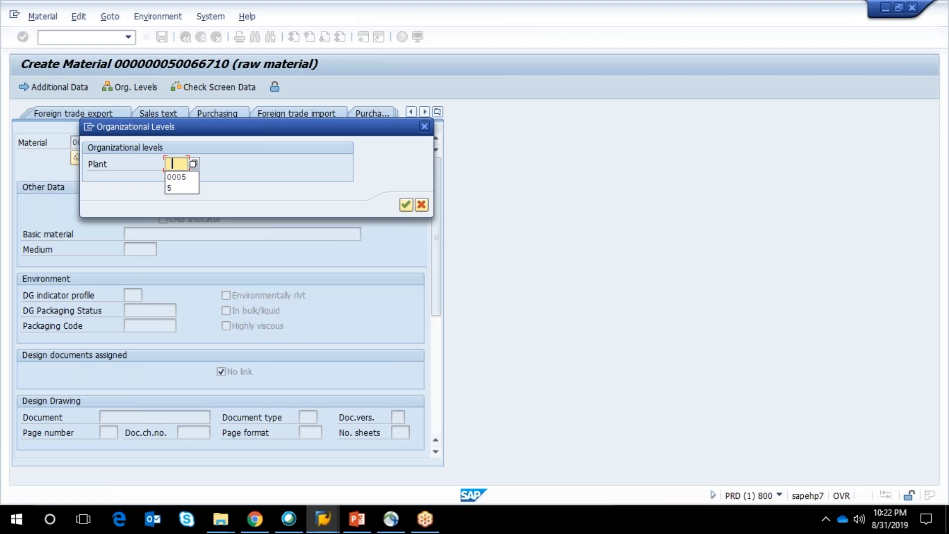
key(Down)
click(181, 178)
key(Tab)
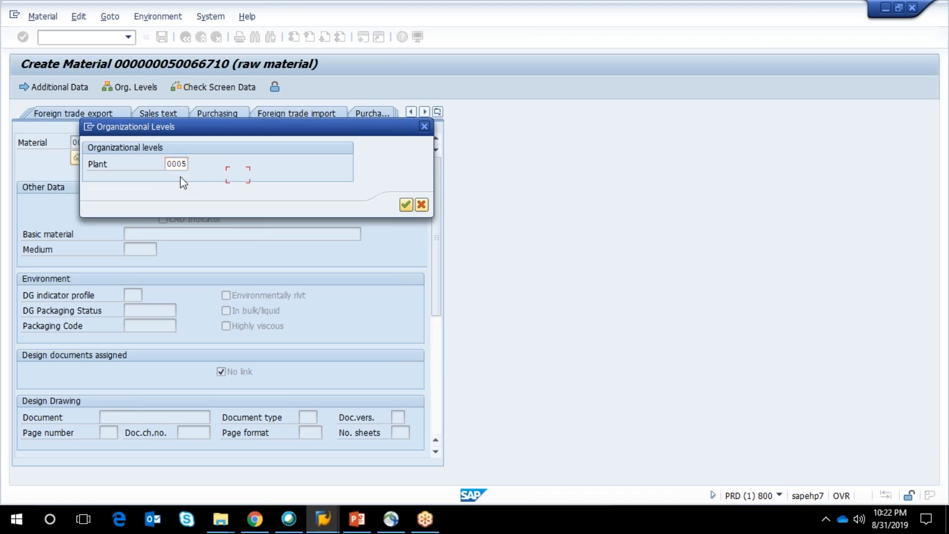
key(Return)
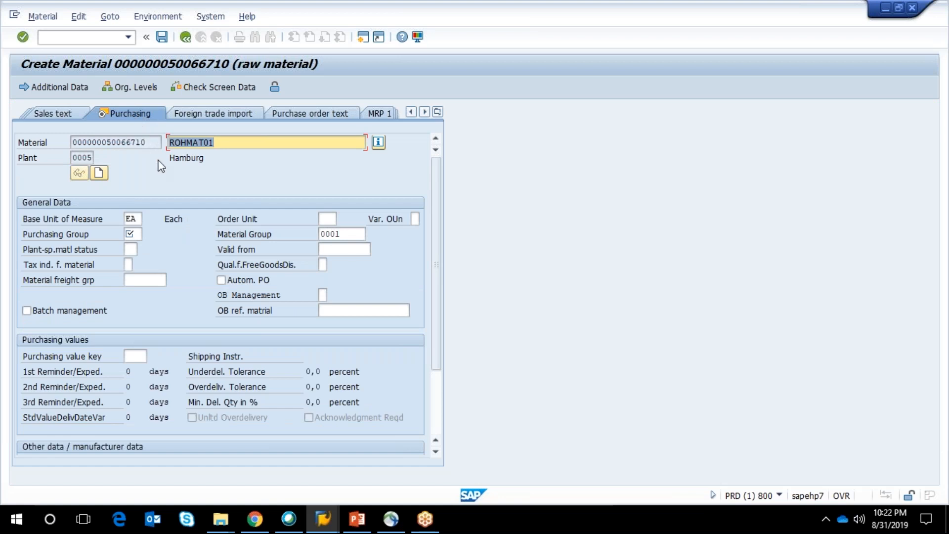
Step: Set the purchasing group to 001 in the general purchasing data
key(Tab)
key(Tab)
key(Tab)
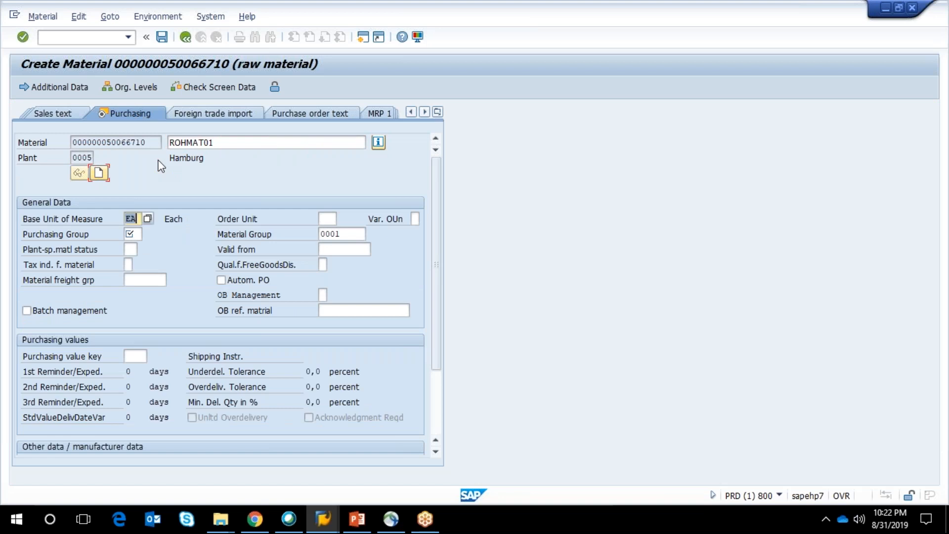
key(Tab)
key(Tab)
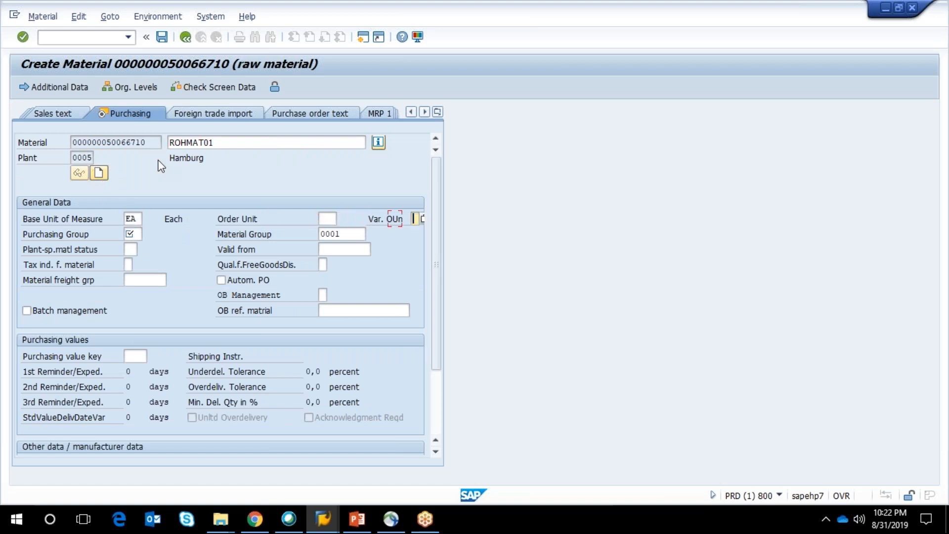
key(Tab)
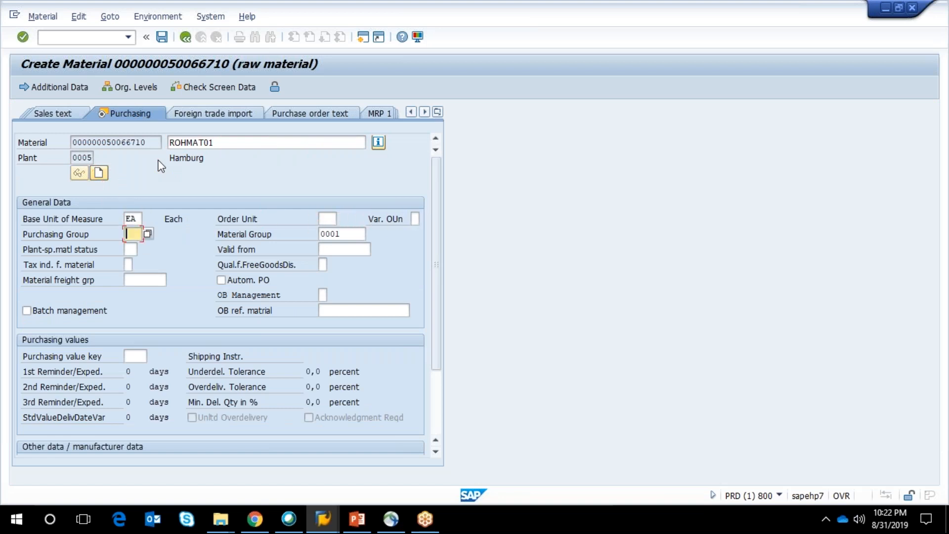
click(138, 236)
click(135, 247)
Step: Re-enter 0001 as the material group in the Purchasing view and move on to the Valid from date
key(Tab)
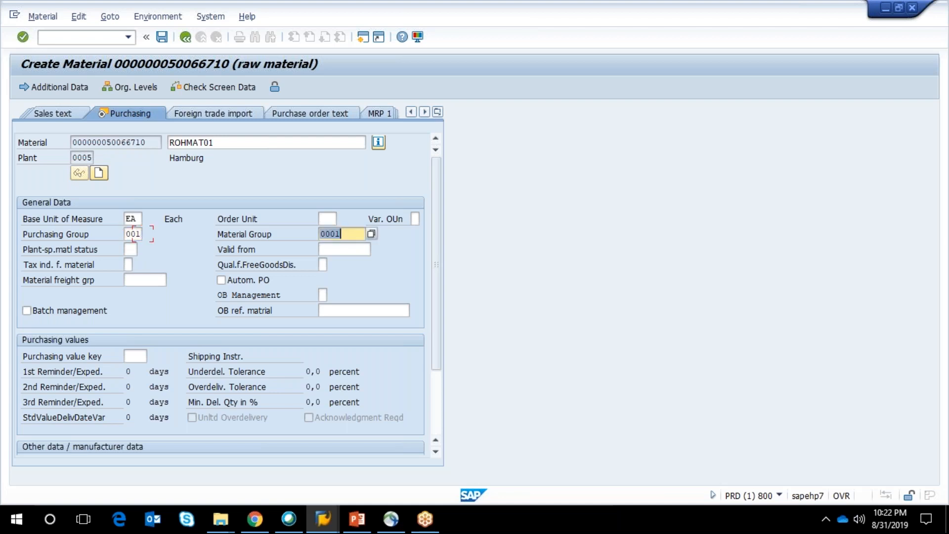
key(BackSpace)
click(326, 247)
key(Tab)
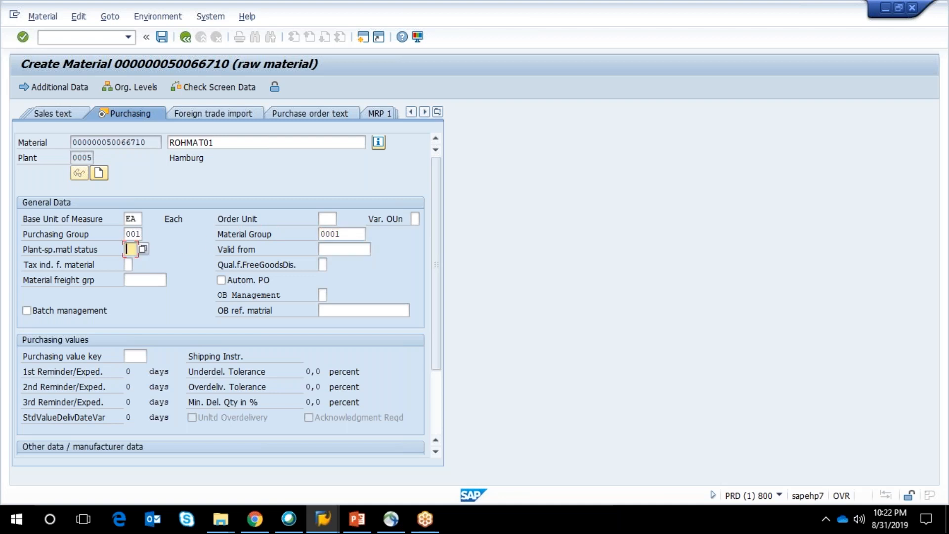
key(Tab)
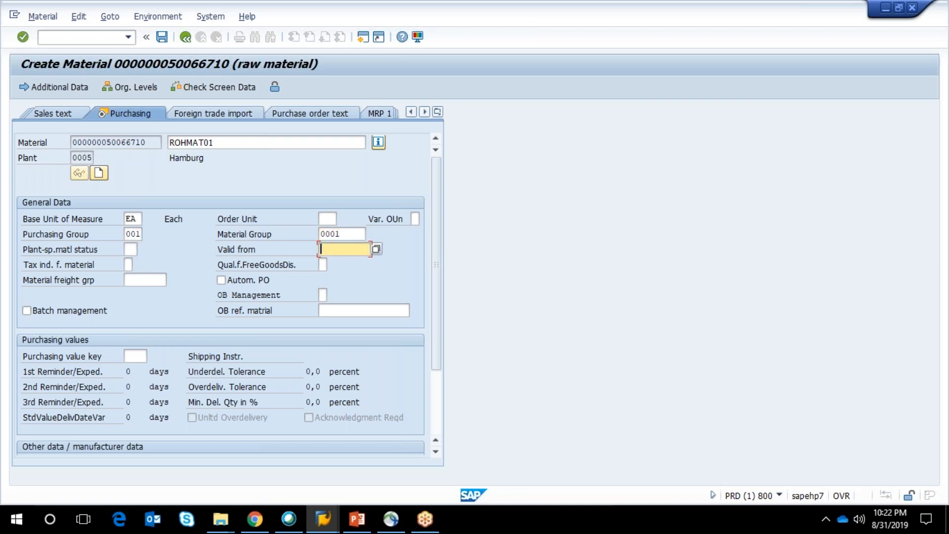
Step: Allow automatic purchase orders for the material in the Purchasing view's general data
key(Tab)
key(Tab)
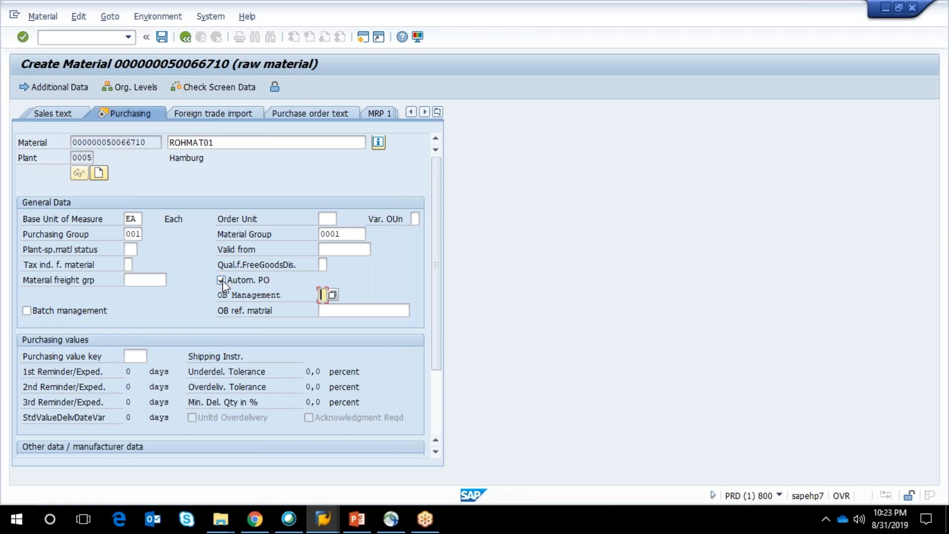
key(Tab)
key(Tab)
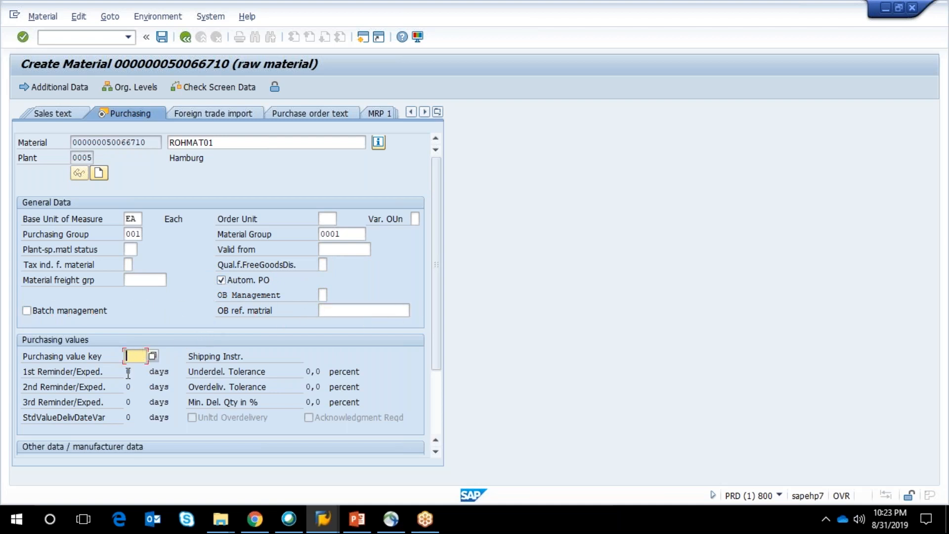
Step: Set the purchasing value key to 1 and the GR processing time to 10 days
text(1)
key(Tab)
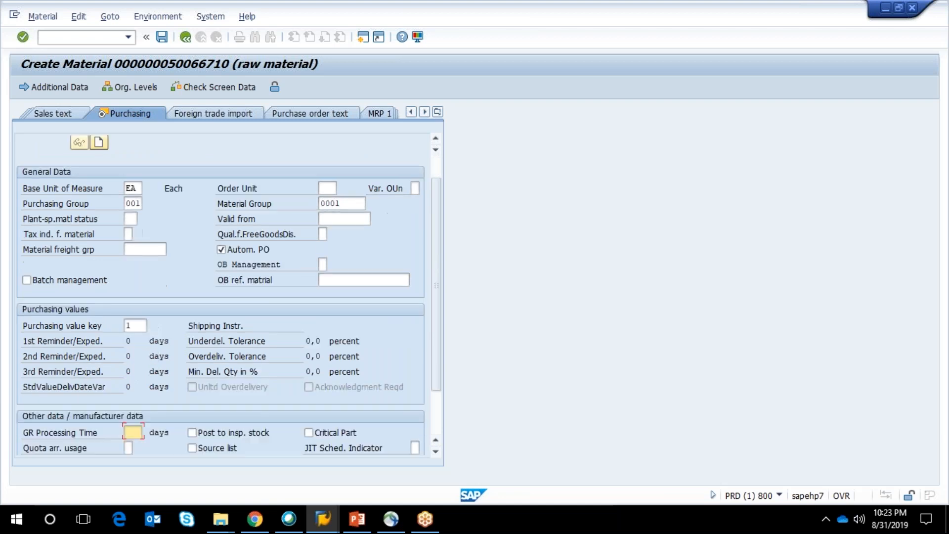
click(134, 433)
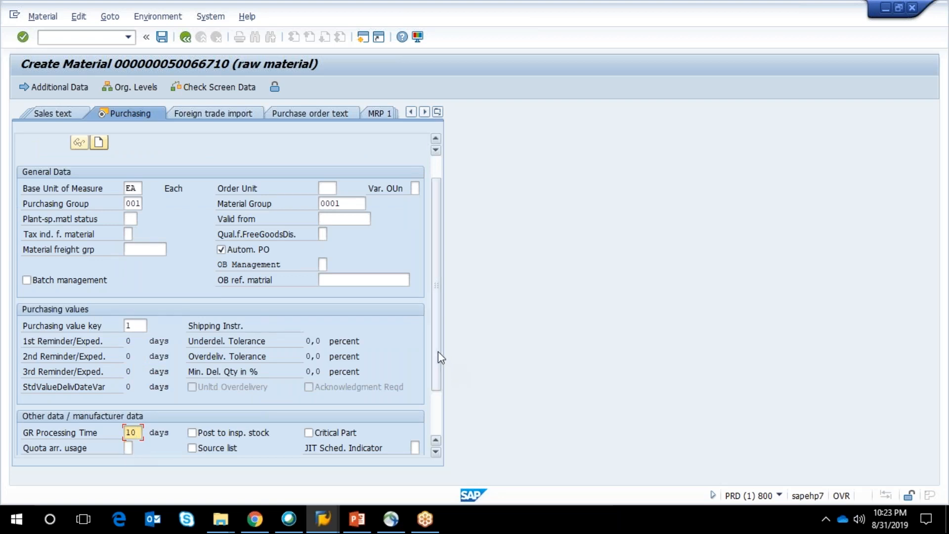
scroll(438, 357, down, 3)
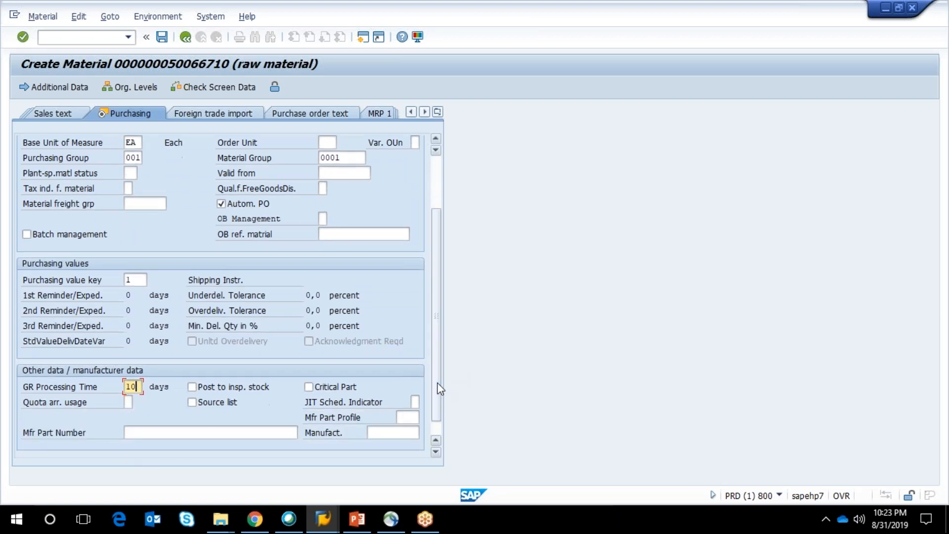
Step: Open the material's Plant data / stor. 1 view for storage location 0001 of plant 0005
click(438, 112)
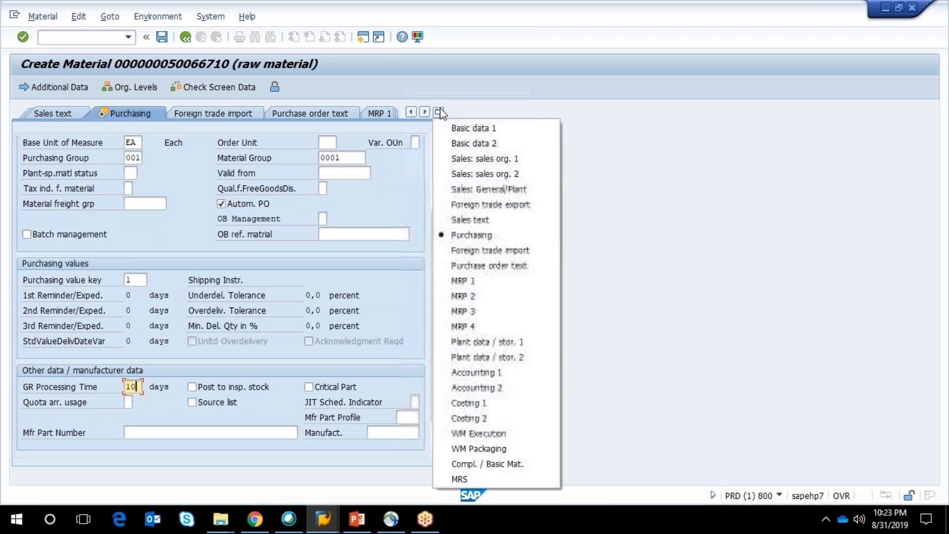
click(464, 341)
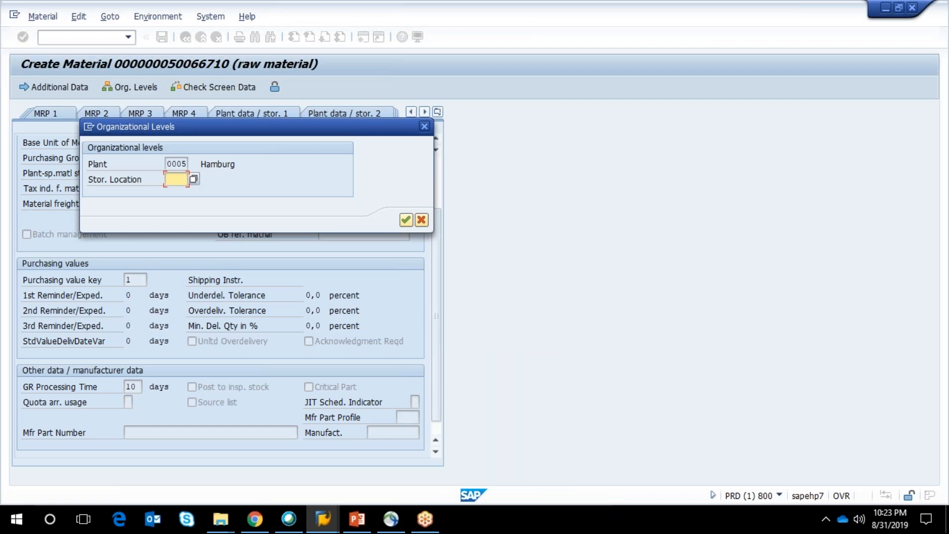
click(177, 178)
click(181, 192)
key(Tab)
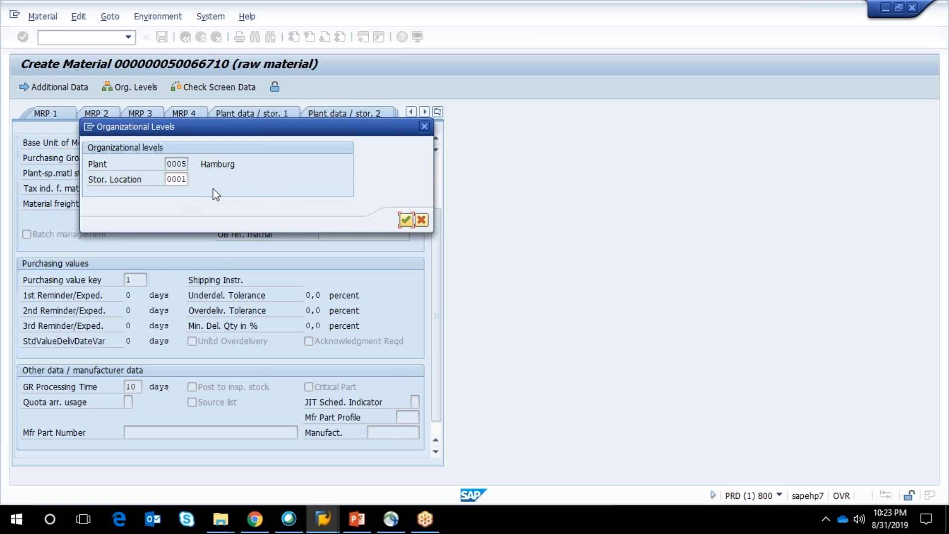
click(405, 220)
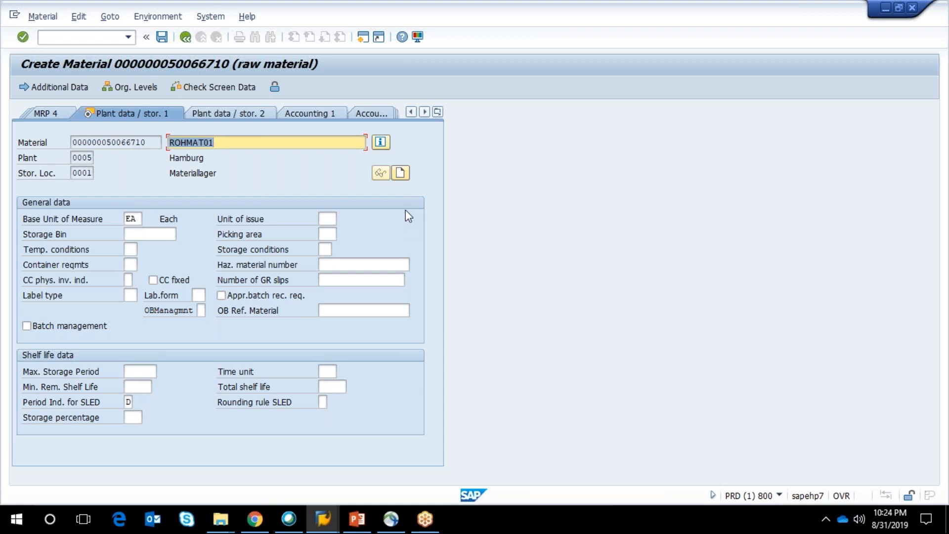
Step: Go through the Plant data / stor. 2 view without entries and open the Accounting 1 view
click(438, 113)
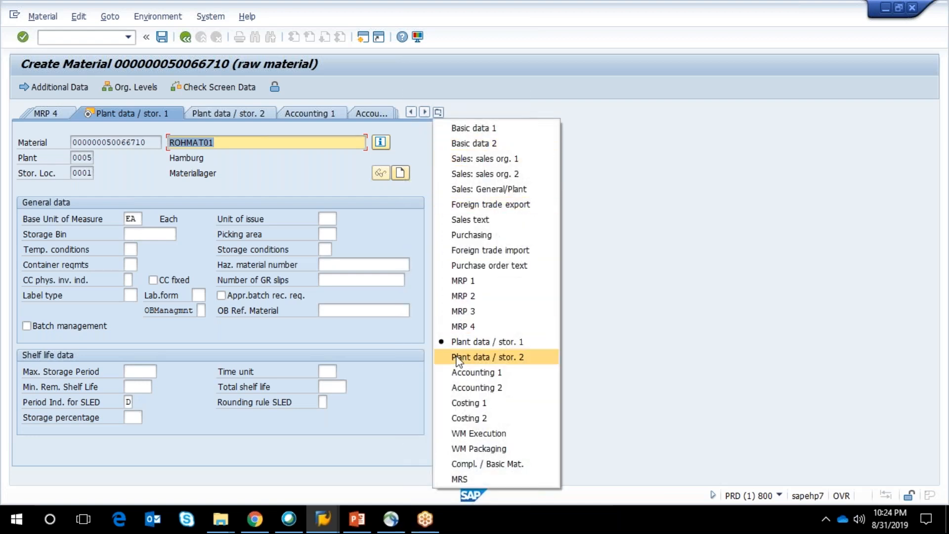
click(457, 358)
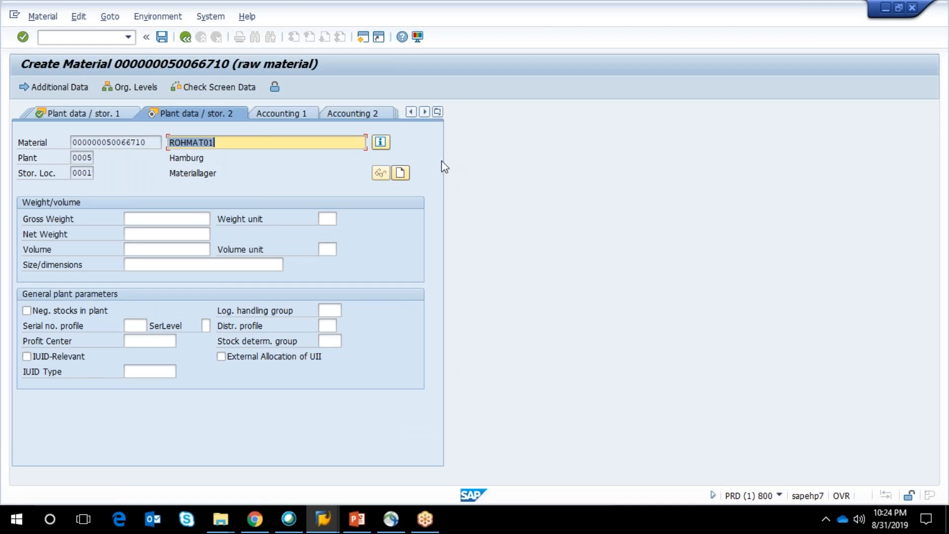
click(437, 113)
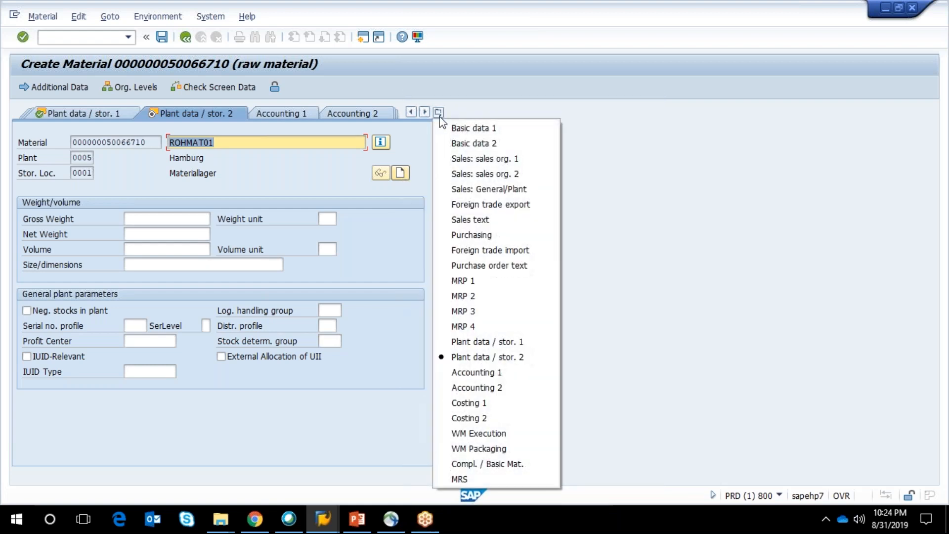
click(472, 374)
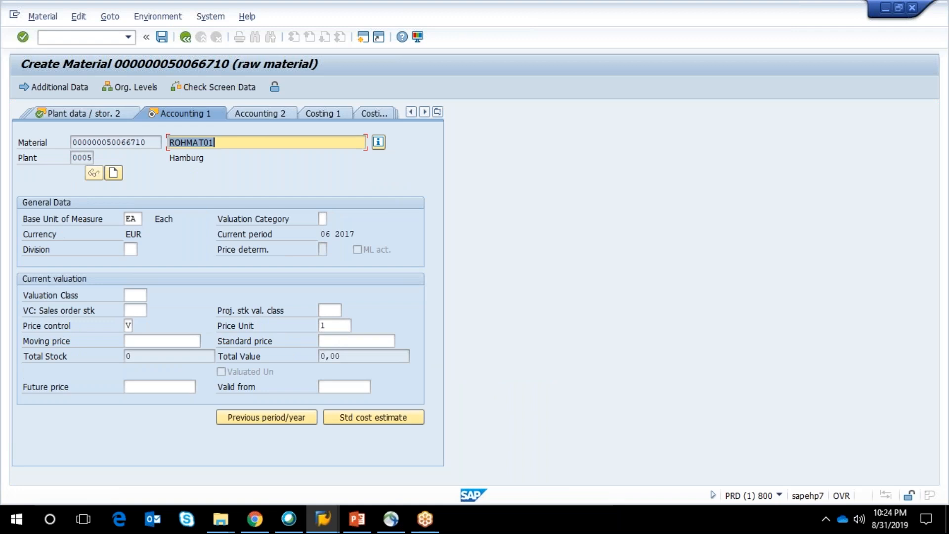
Step: Set the valuation class to 3000 in the current valuation data of the Accounting 1 view
click(134, 219)
key(Tab)
key(Tab)
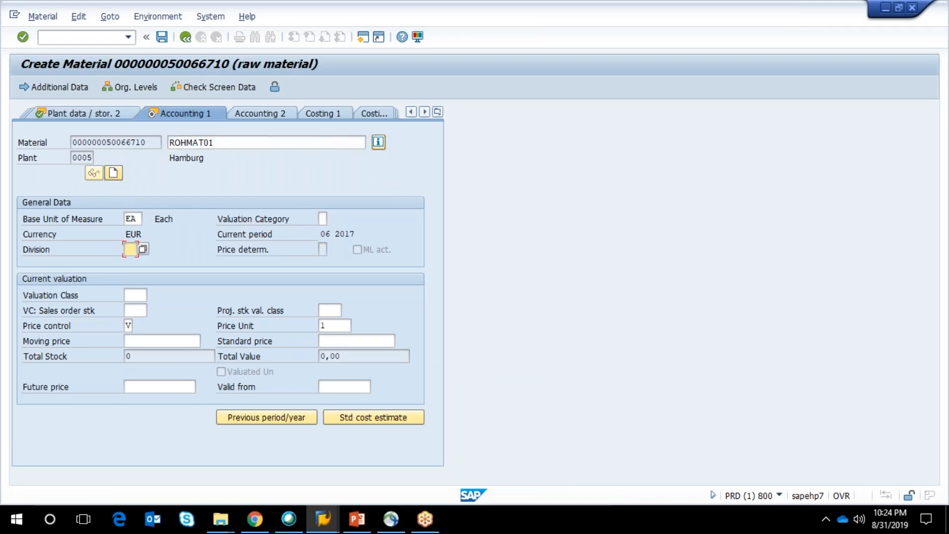
key(Tab)
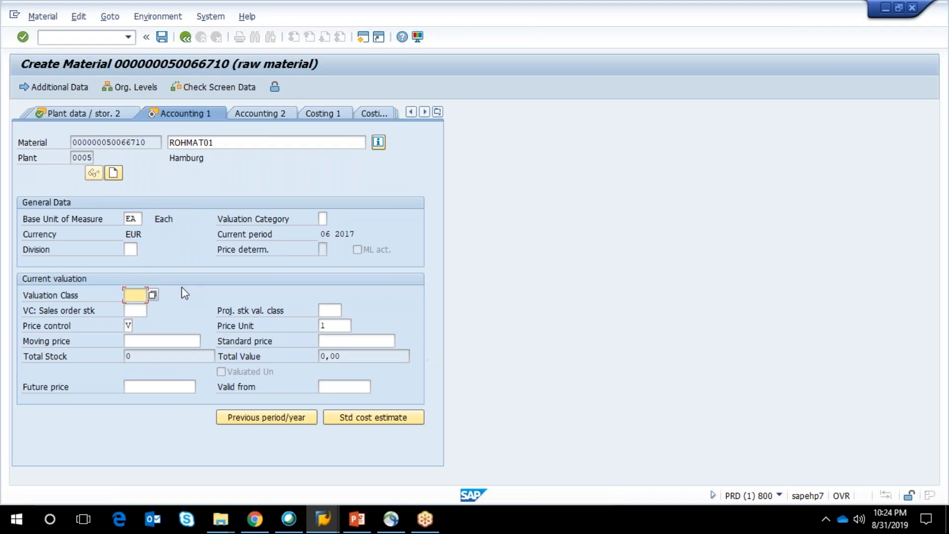
click(142, 296)
key(Return)
key(Tab)
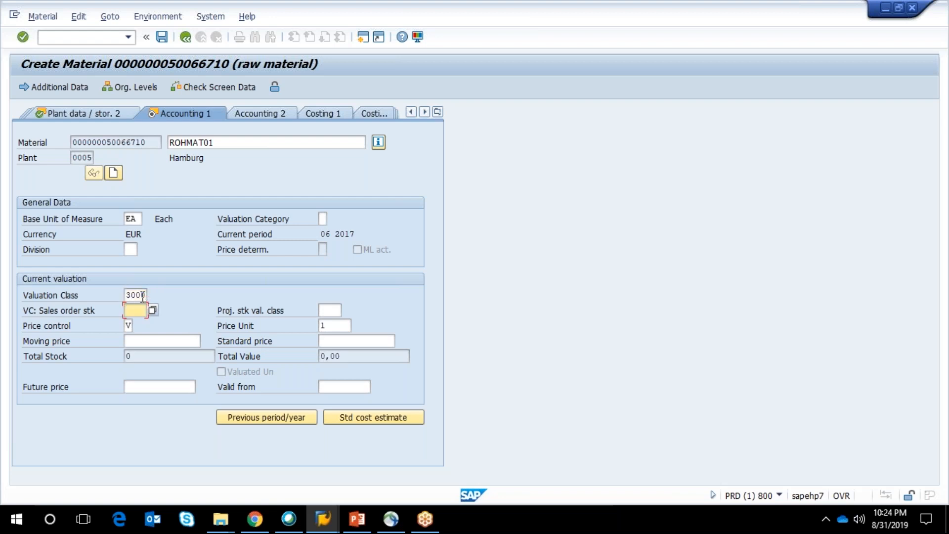
Step: Enter V as the price control for the material's current valuation
key(Tab)
key(Tab)
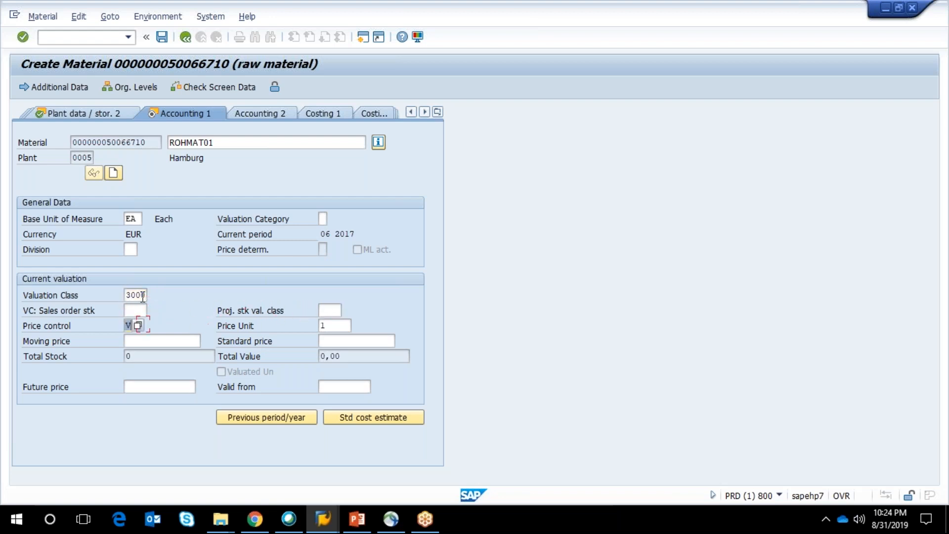
key(Down)
key(Return)
key(Tab)
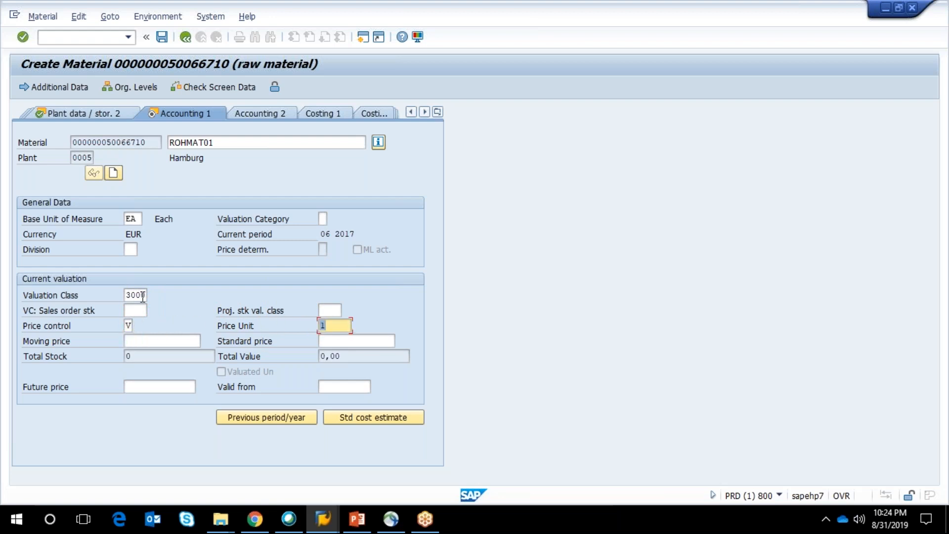
Step: Set the moving price to 100 and leave the standard and future prices empty
key(Tab)
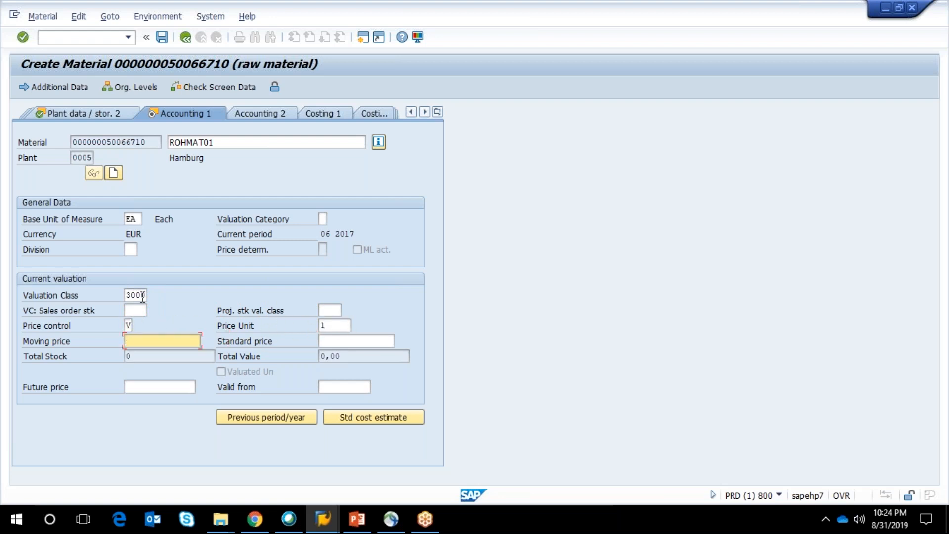
key(Down)
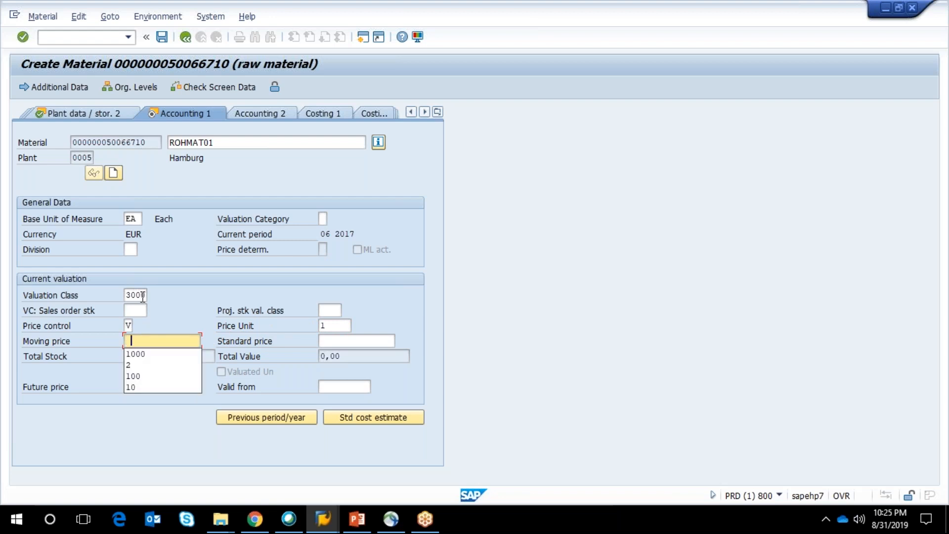
key(Down)
key(Down)
key(Down)
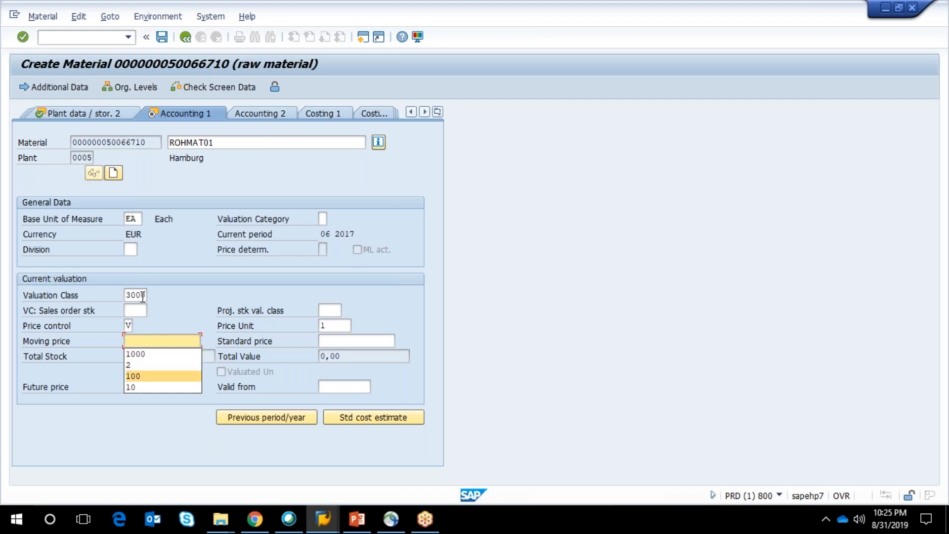
key(Return)
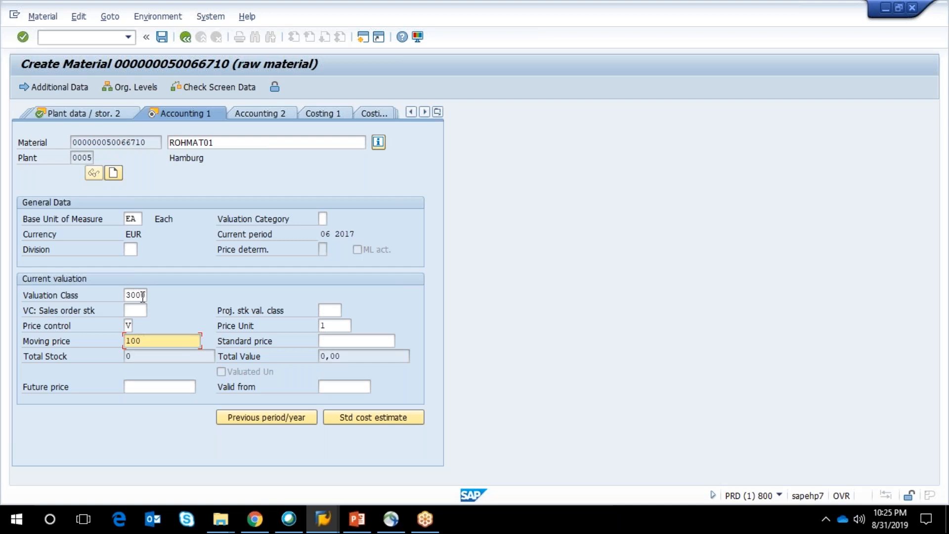
key(Tab)
key(Tab)
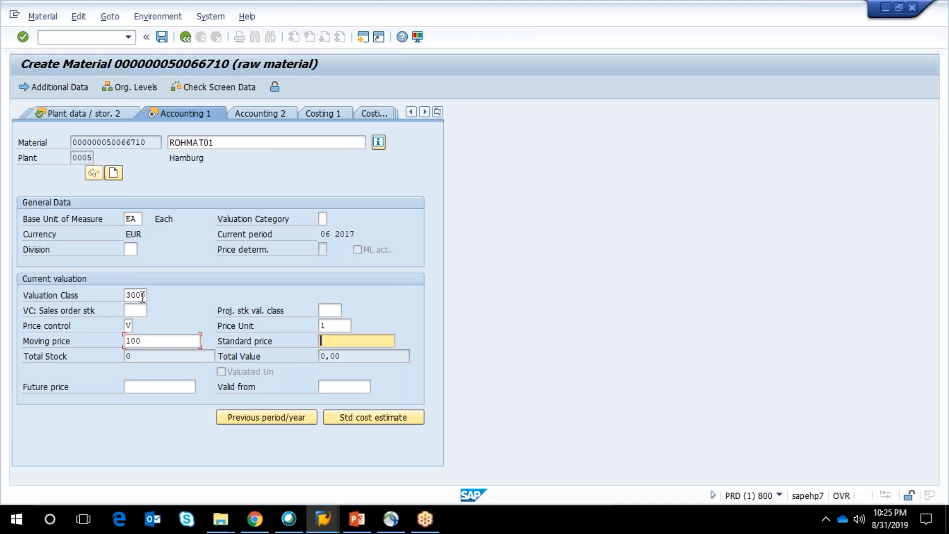
key(Tab)
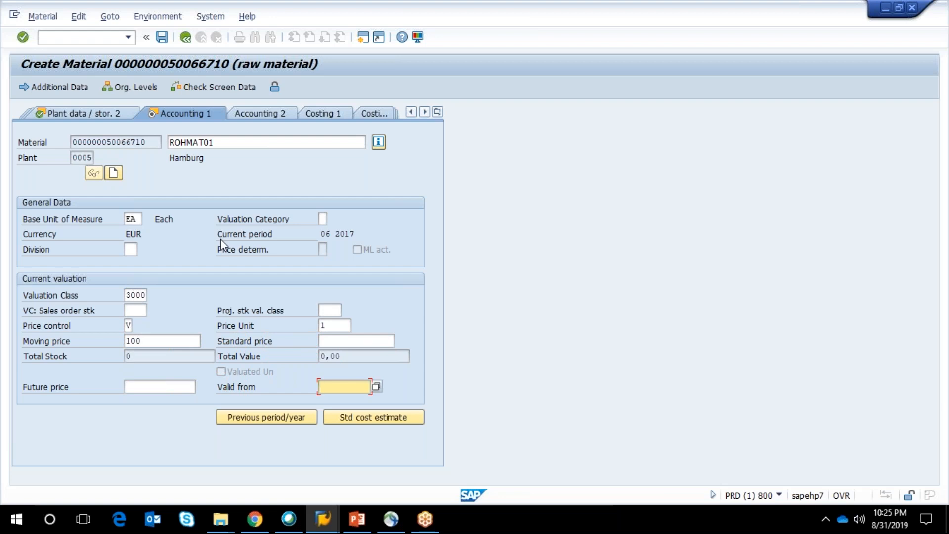
Step: Finish the material entry and save its data to complete the MM01 recording
key(Return)
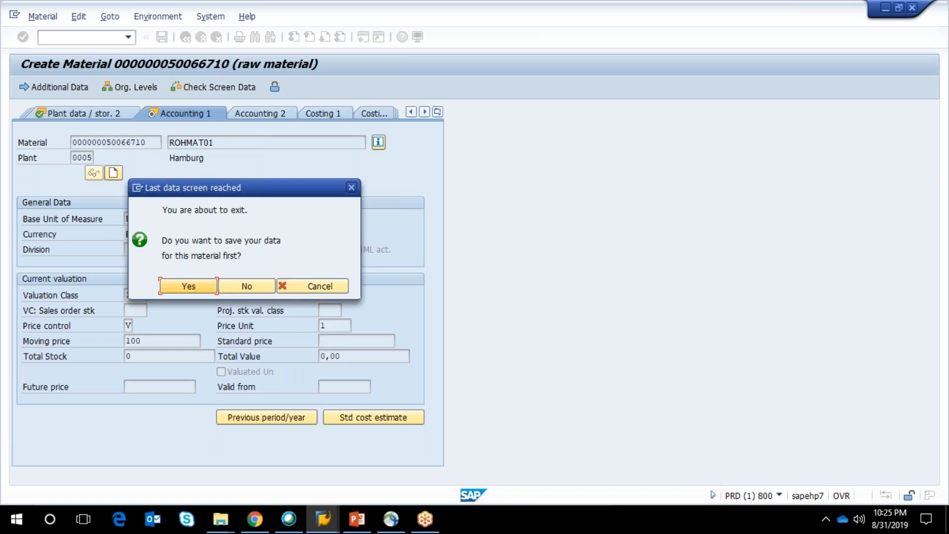
key(Return)
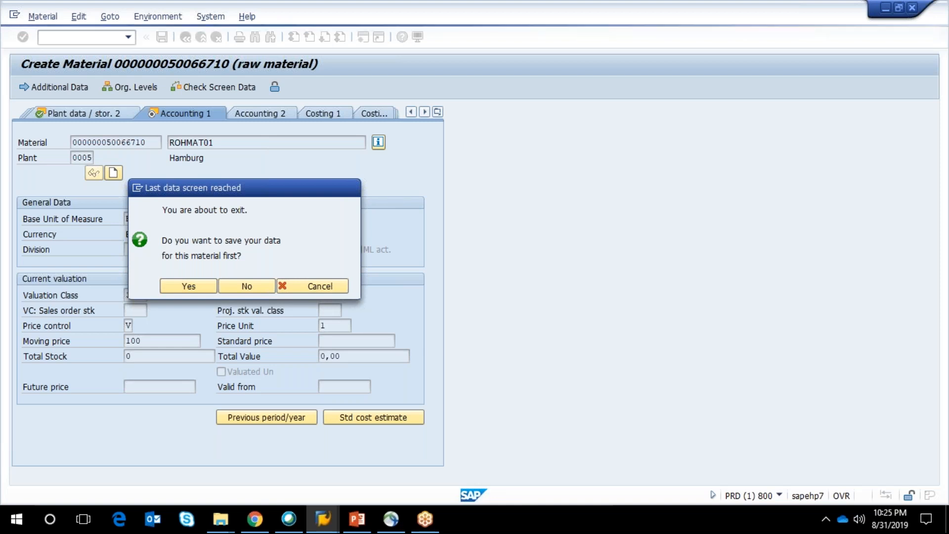
key(Return)
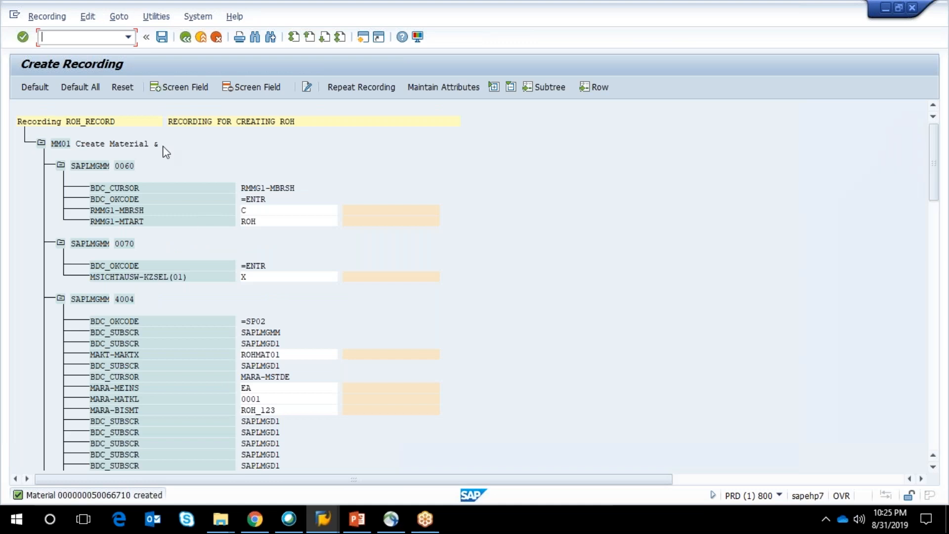
Step: Assign default field names and descriptions to all recorded fields and check them throughout the ROH_RECORD recording
click(81, 89)
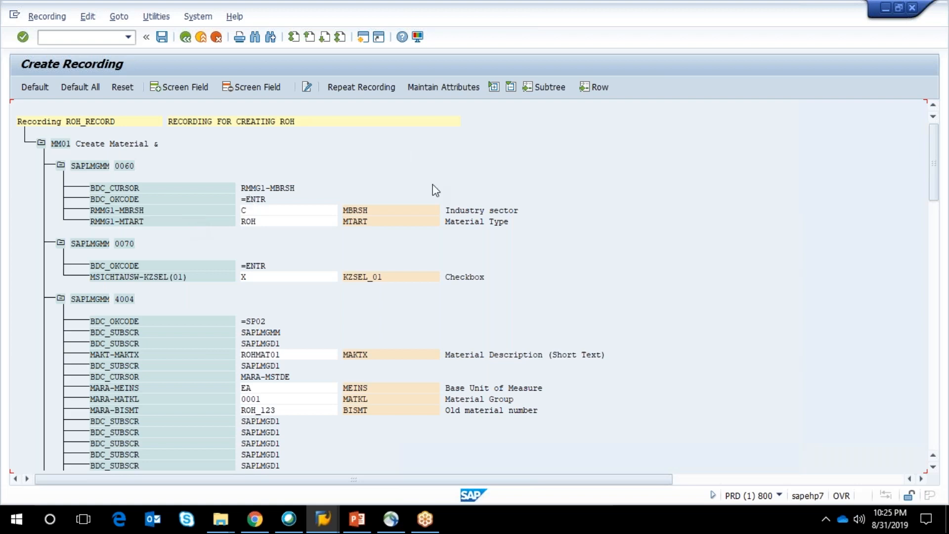
drag(345, 211, 388, 228)
drag(939, 166, 934, 370)
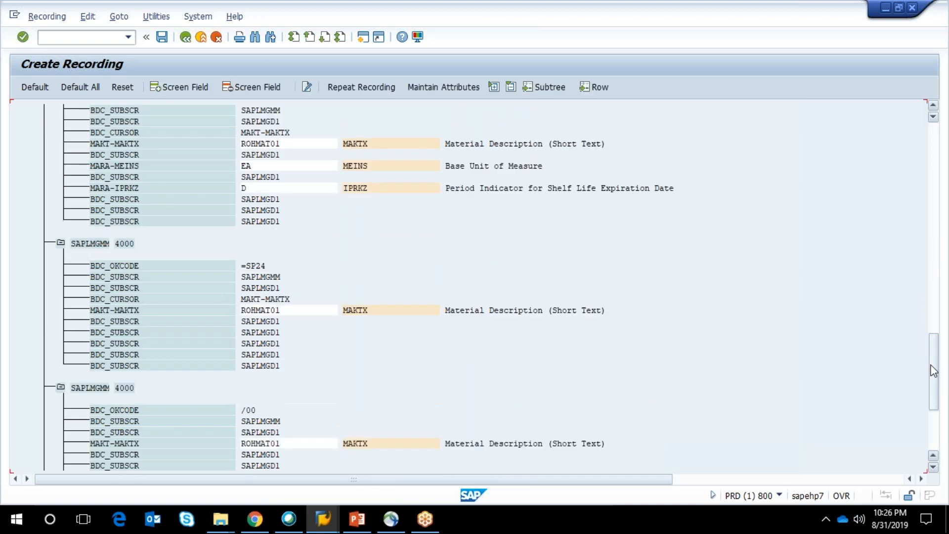
drag(933, 371, 933, 160)
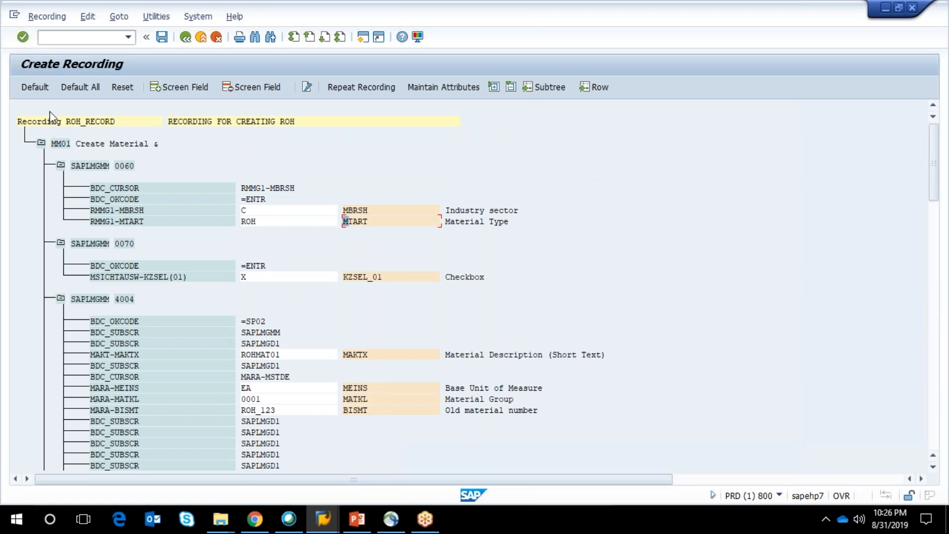
Step: Save the ROH_RECORD recording and return to the attributes of the ROH CREATION object
click(387, 210)
click(161, 37)
click(185, 38)
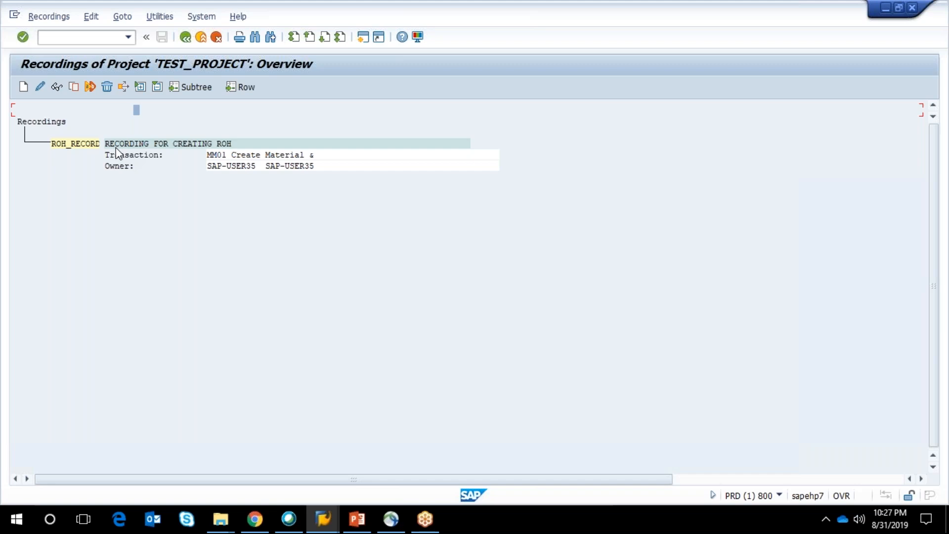
click(189, 40)
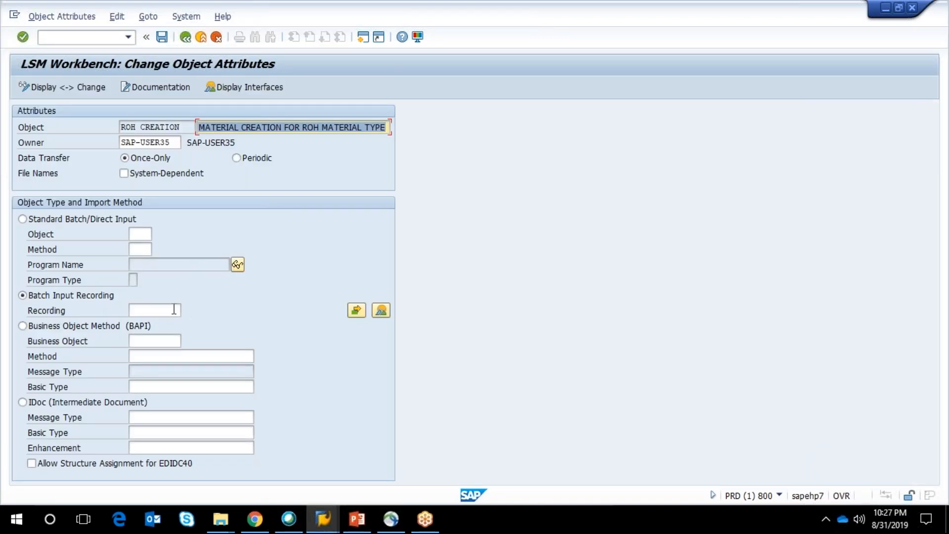
Step: Assign ROH_RECORD as the object's batch input recording and save the object attributes
click(174, 309)
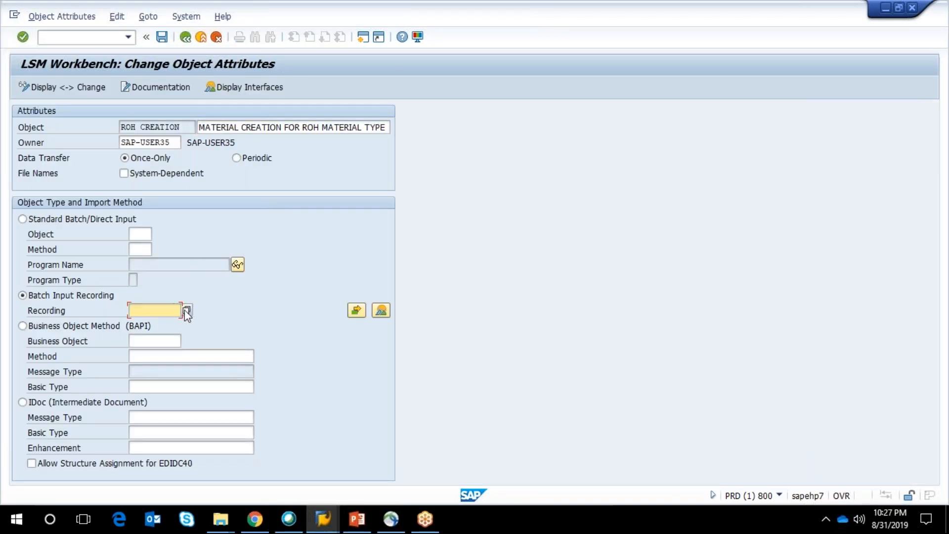
click(187, 310)
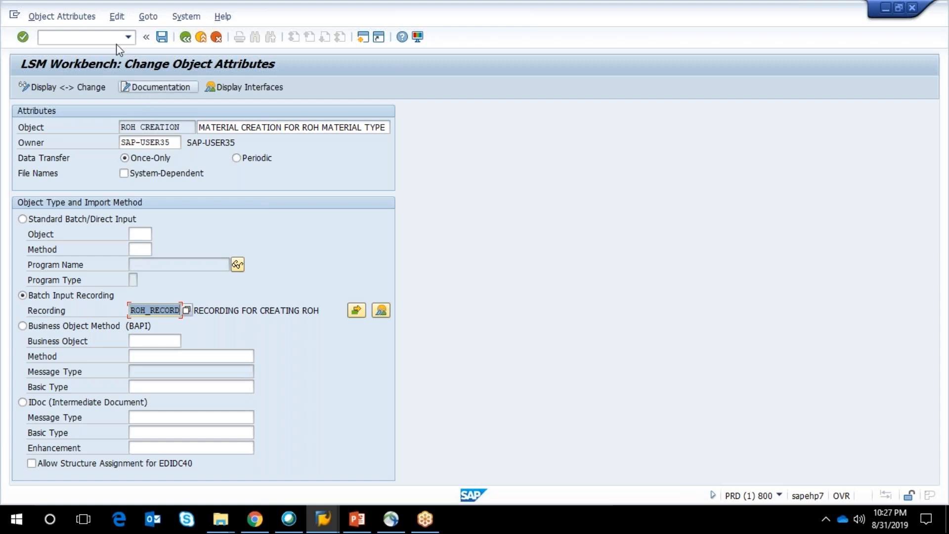
click(163, 43)
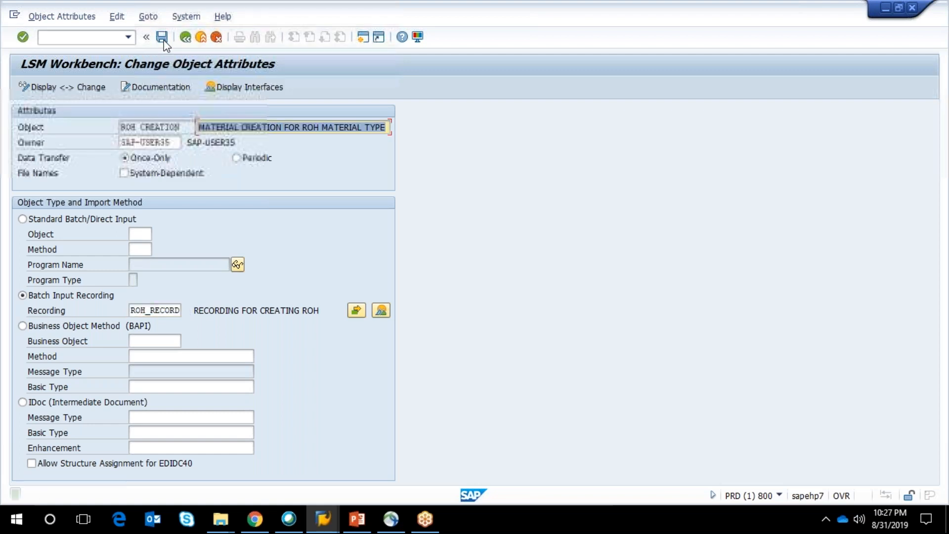
Step: Return to the ROH CREATION process steps and display the object overview as a table
click(185, 39)
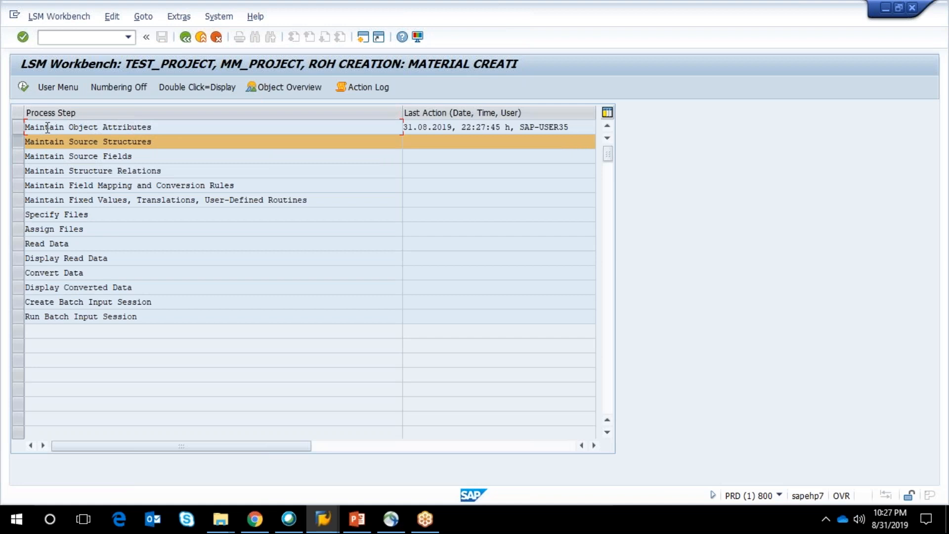
click(20, 137)
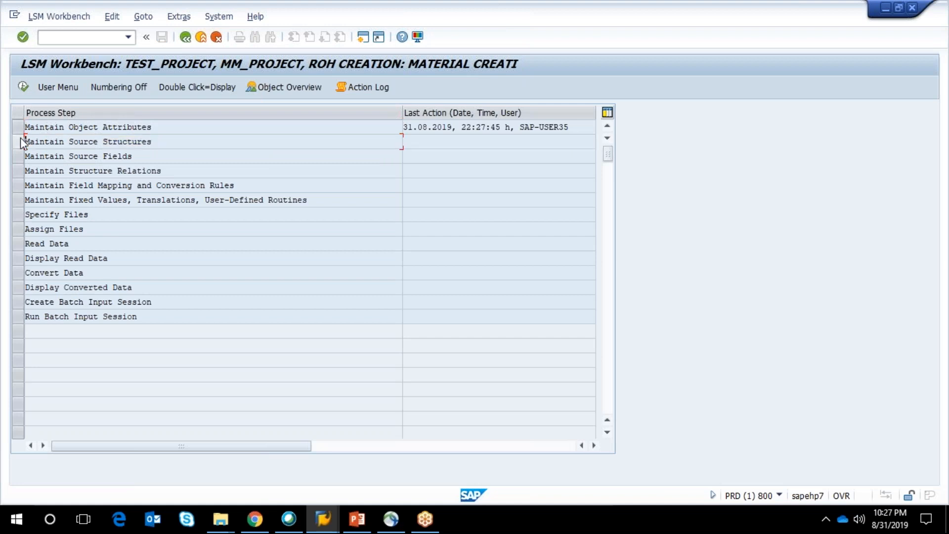
click(275, 88)
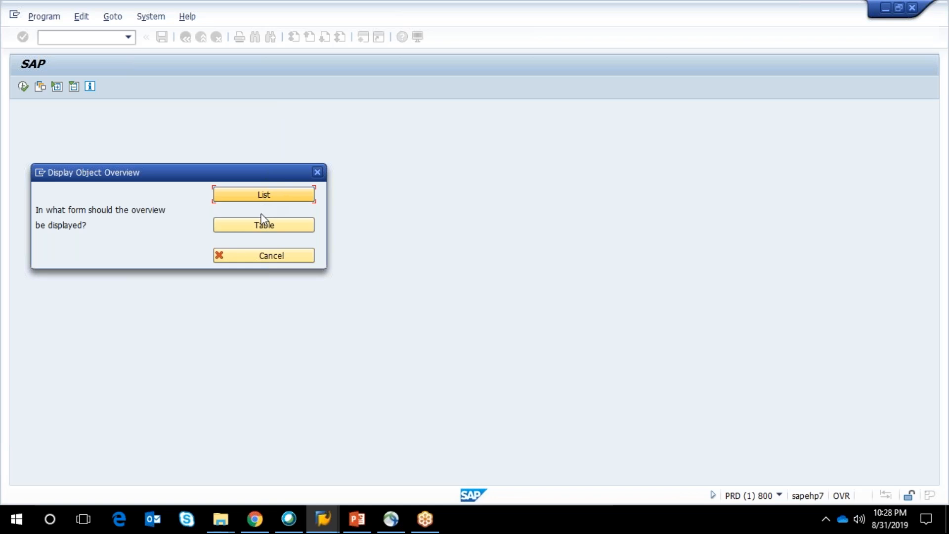
click(261, 226)
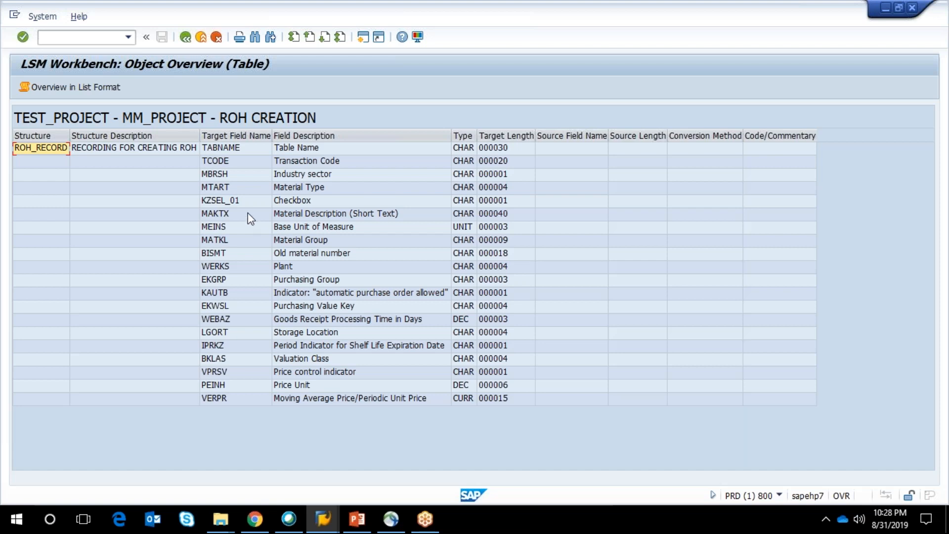
click(219, 177)
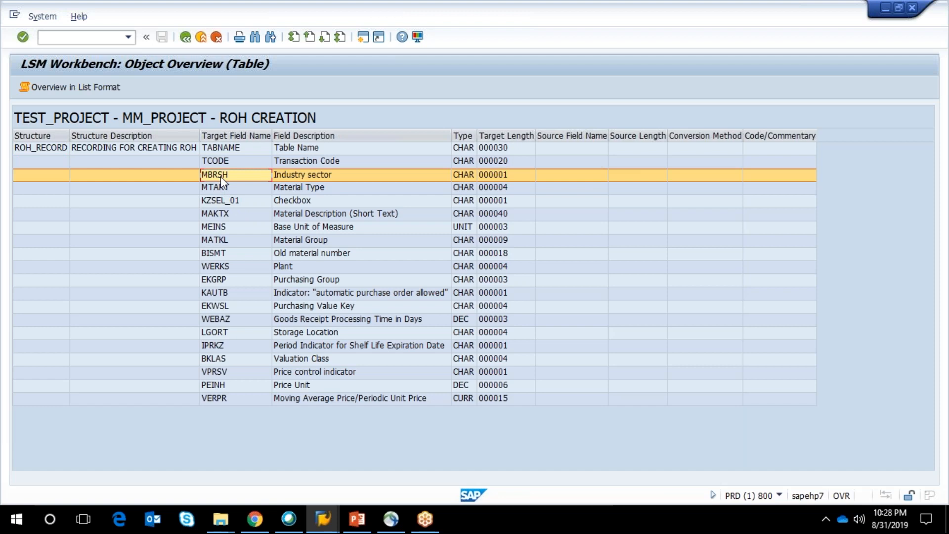
click(221, 176)
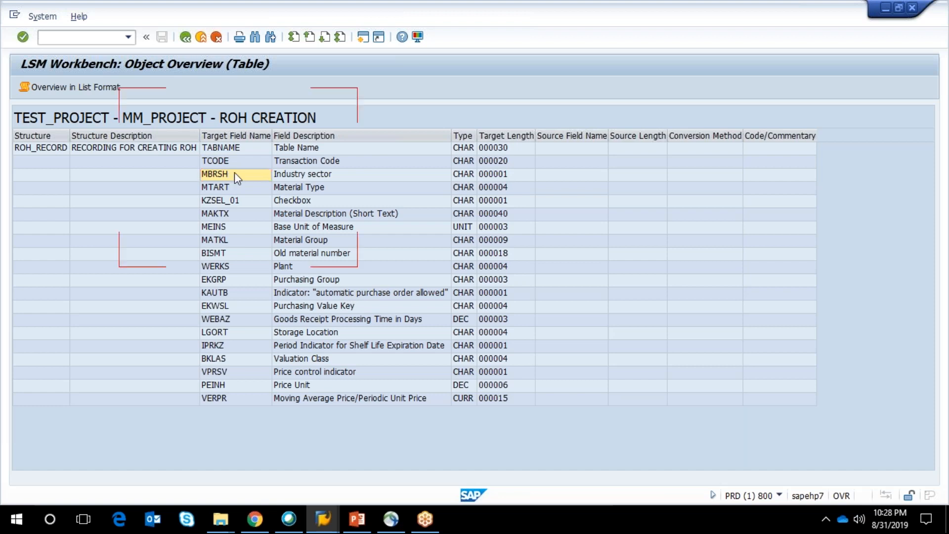
key(shift+Right)
key(shift+Right)
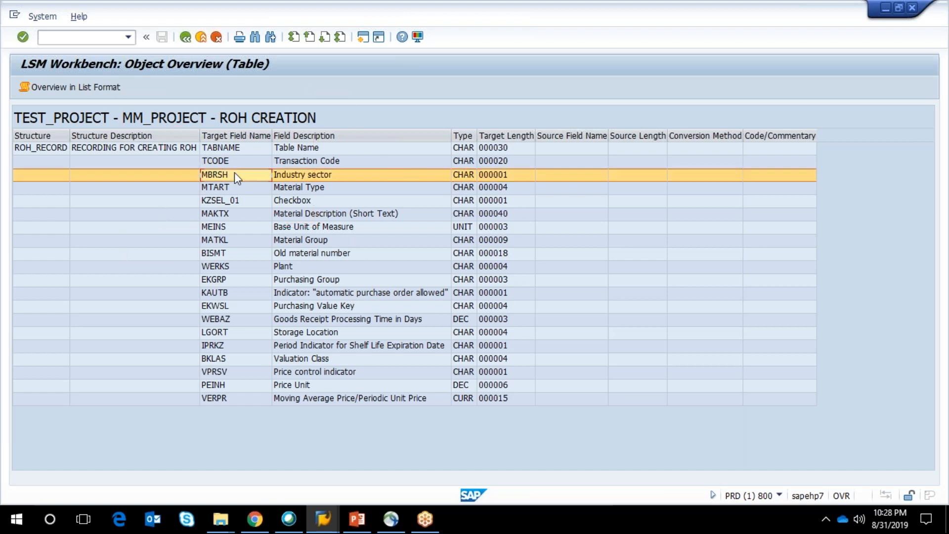
click(234, 174)
drag(238, 173, 463, 345)
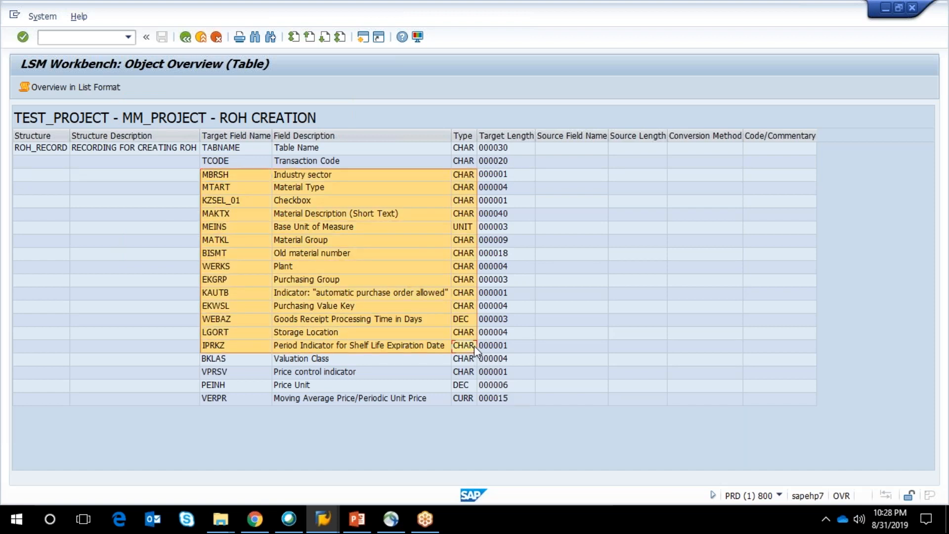
click(479, 358)
click(514, 398)
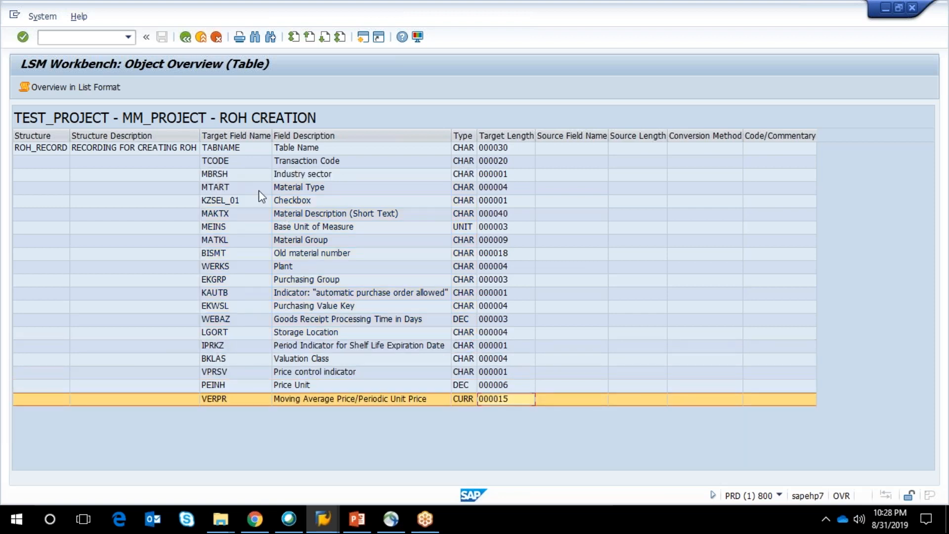
Step: Copy the target field names, descriptions, types and lengths for the rows MBRSH through VERPR
click(234, 173)
click(234, 173)
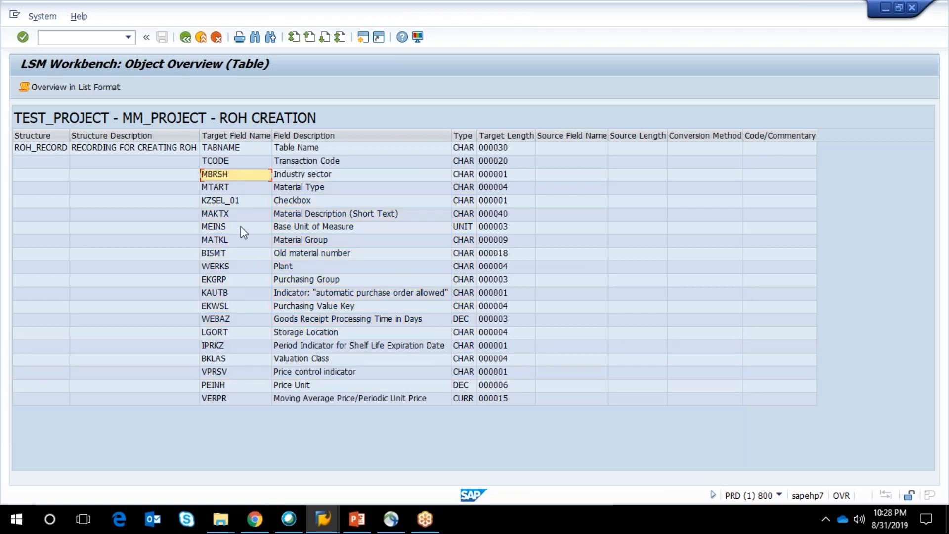
drag(245, 176, 494, 401)
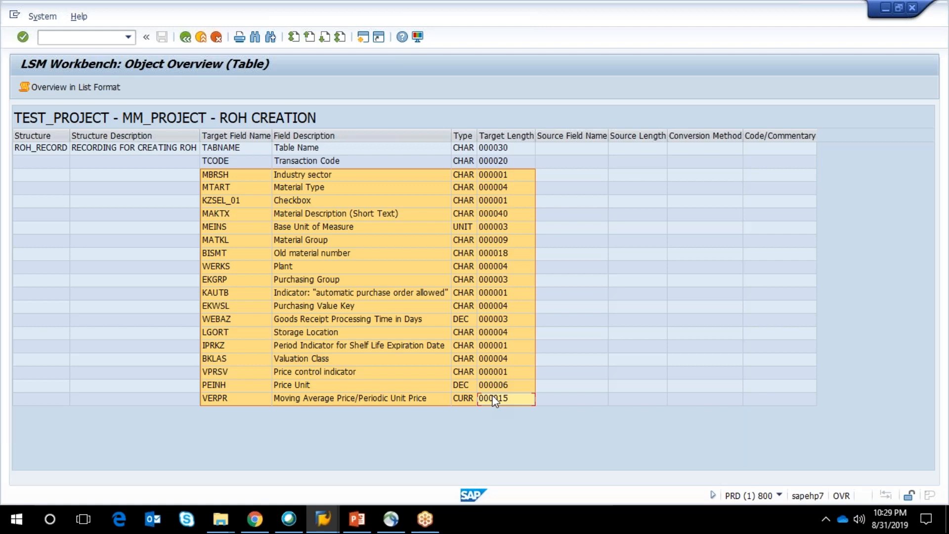
key(ctrl+c)
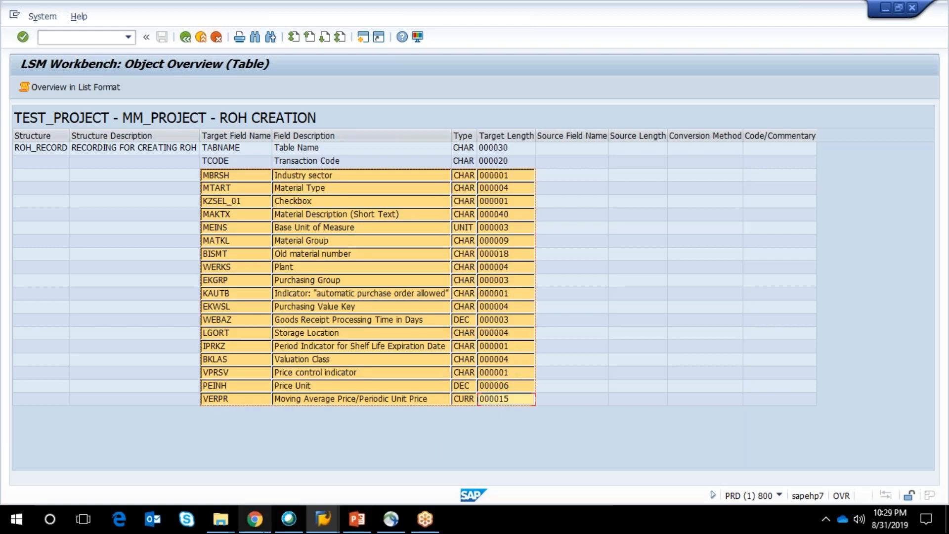
Step: Paste the copied field list into a new blank Excel workbook and widen the description column
click(15, 526)
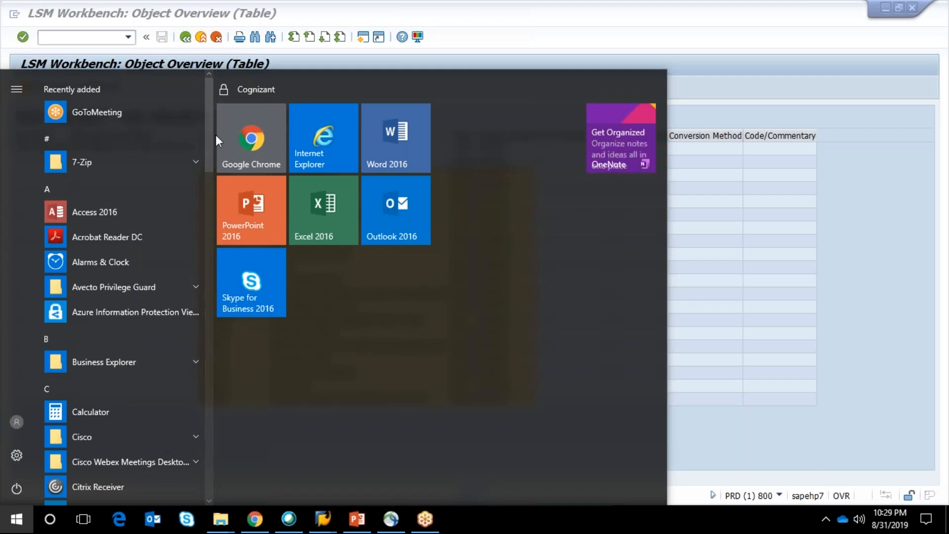
click(339, 214)
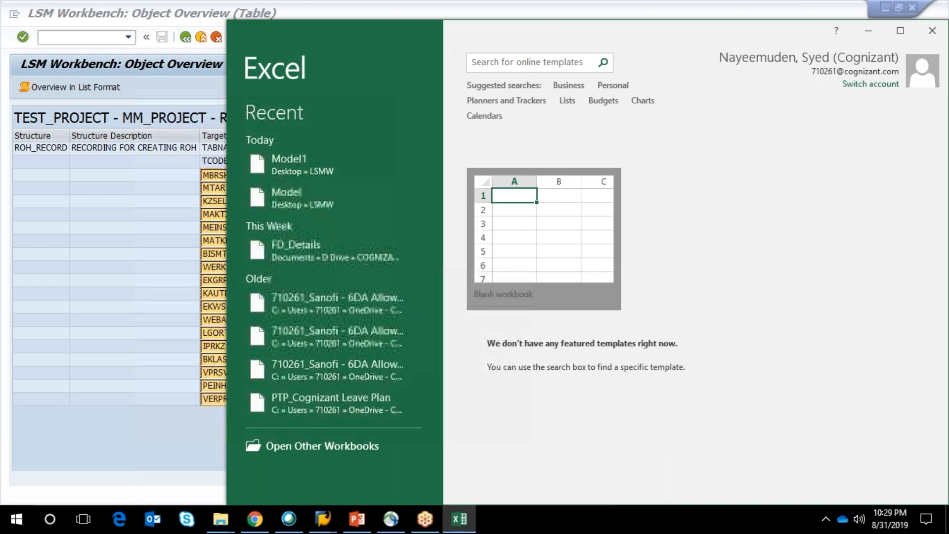
click(544, 239)
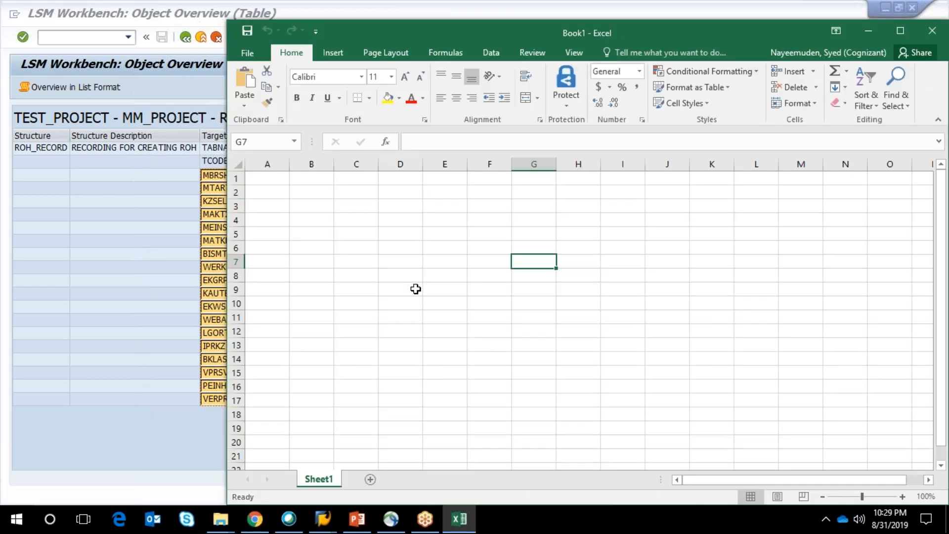
key(ctrl+v)
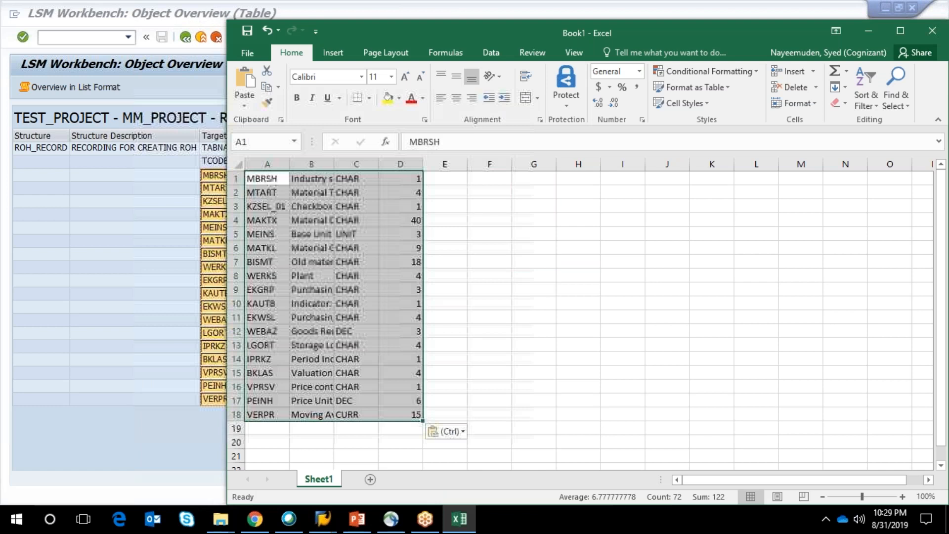
double_click(334, 164)
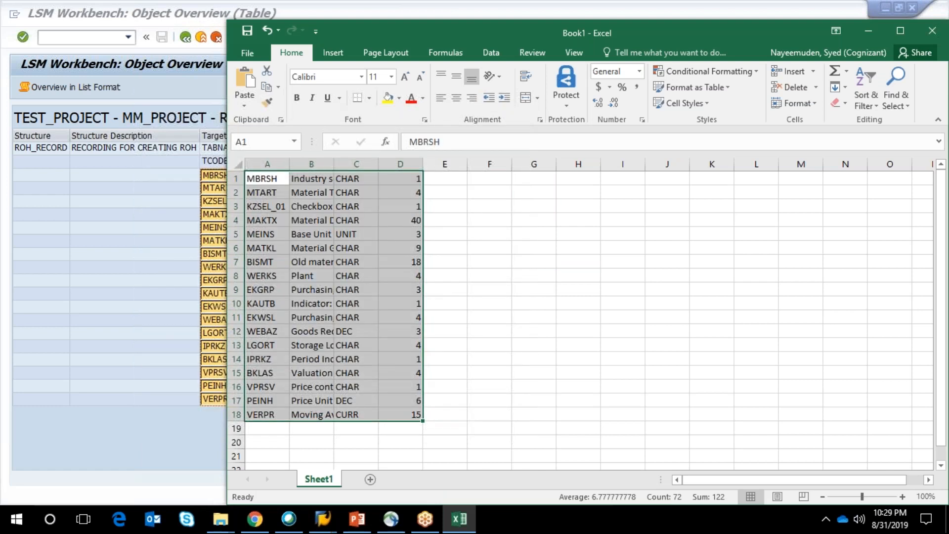
drag(334, 164, 463, 168)
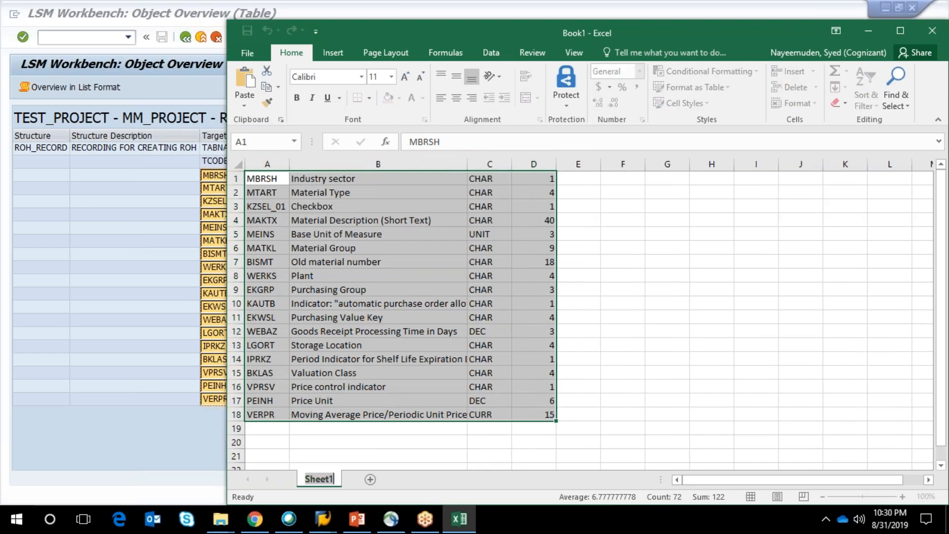
Step: Rename the sheet with the field list as RECORDING DATA
text(re)
key(BackSpace)
key(BackSpace)
text(RE)
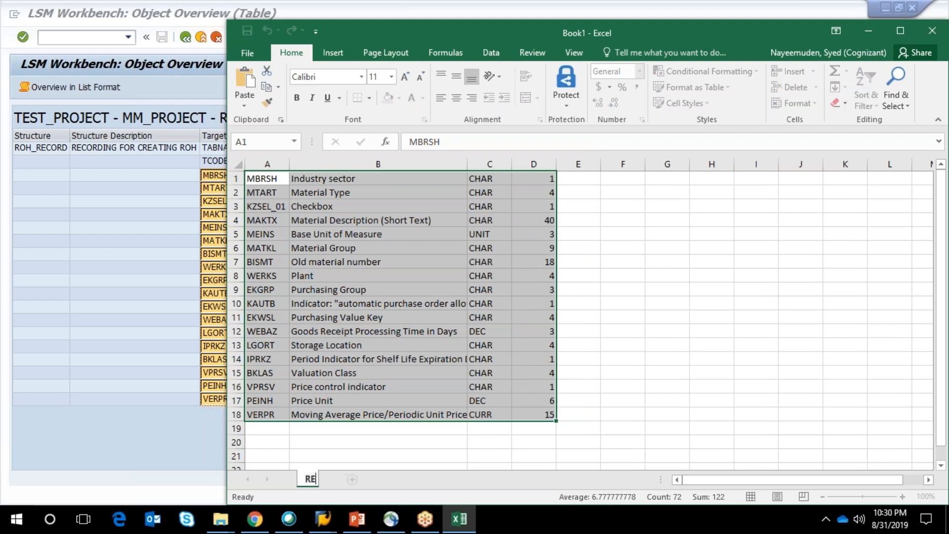
text(CORDING)
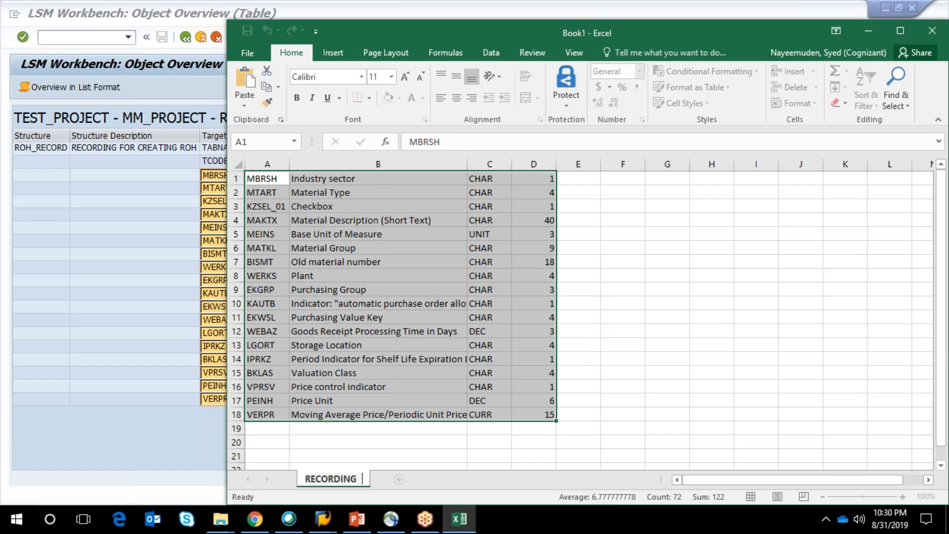
text(DATA)
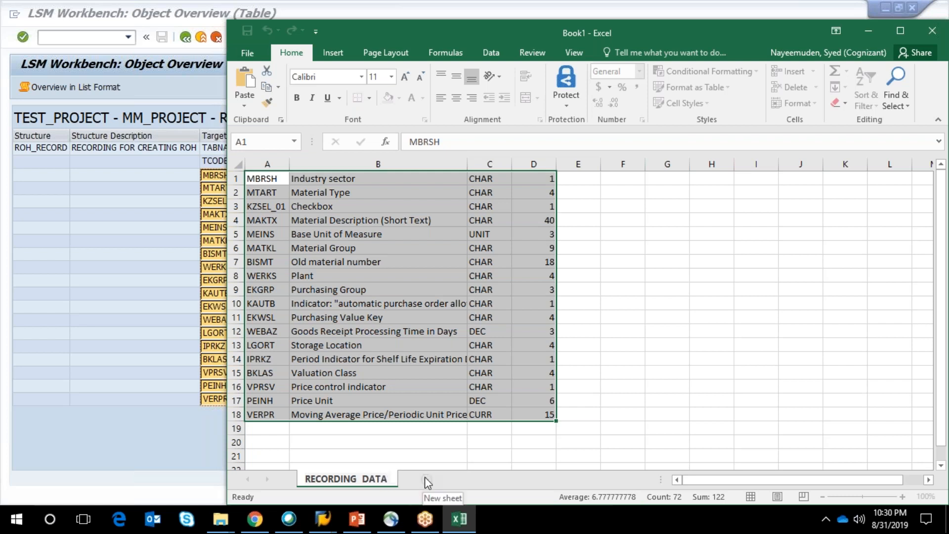
key(Return)
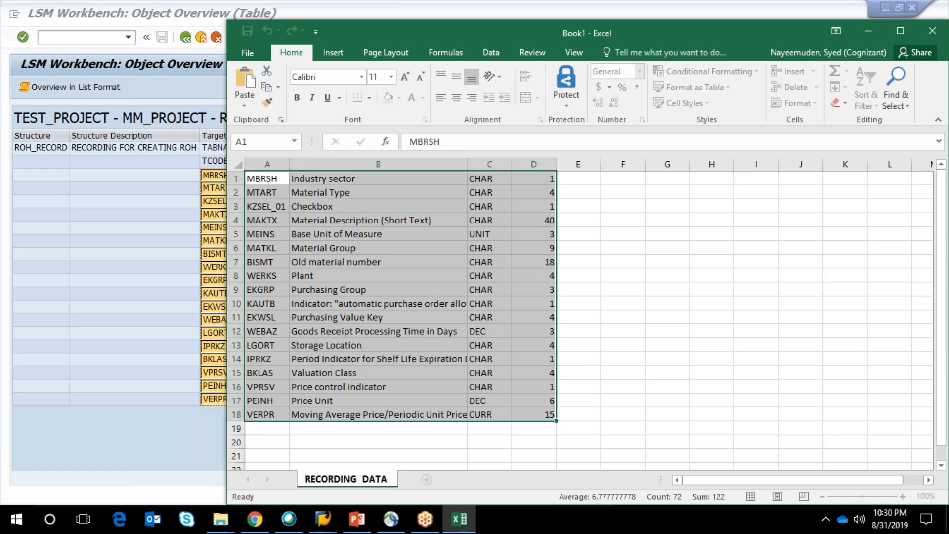
Step: Add a second sheet to the workbook and name it SOURCE STRUCTURE
click(426, 479)
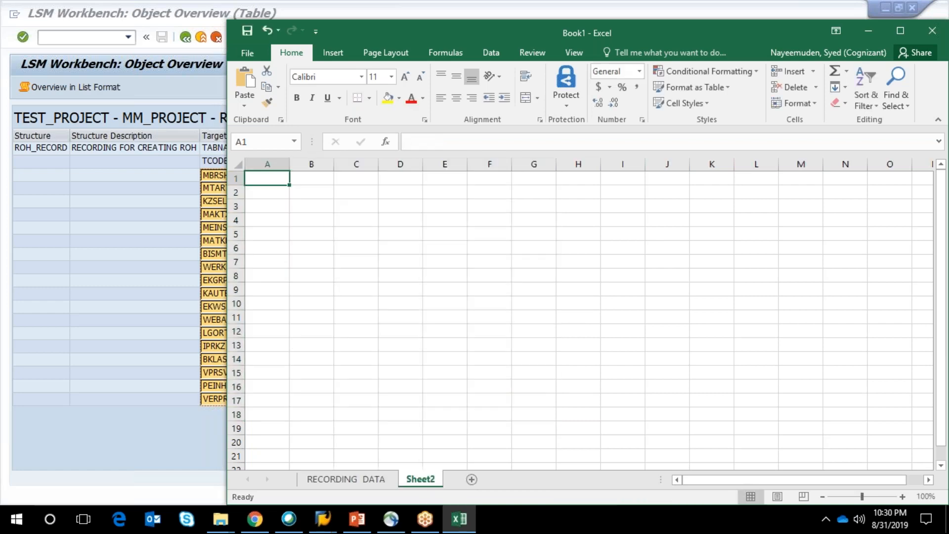
text(S)
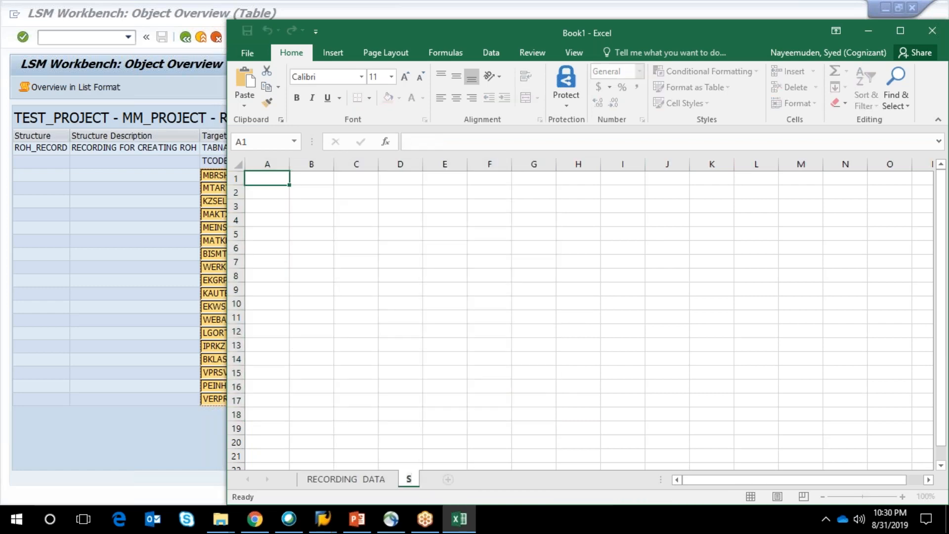
text(OURCE STR)
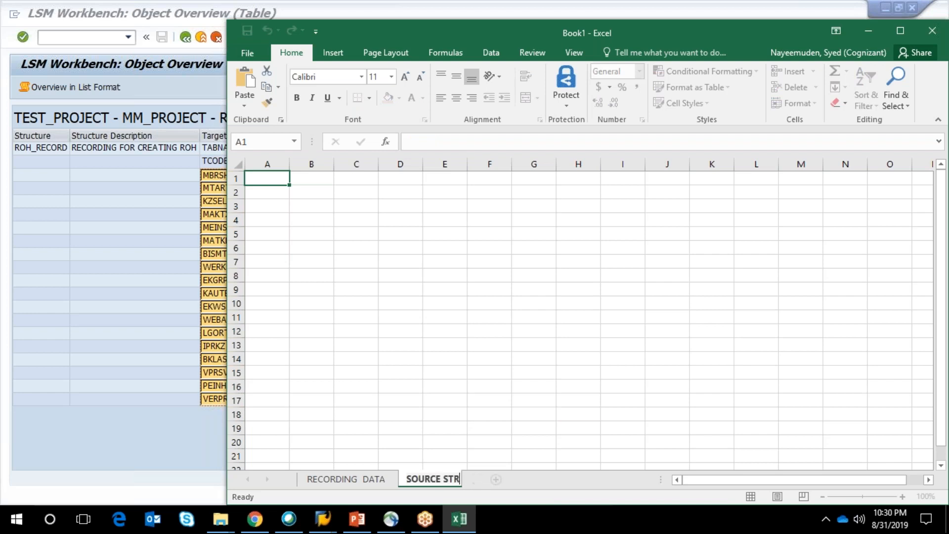
text(UCTURE)
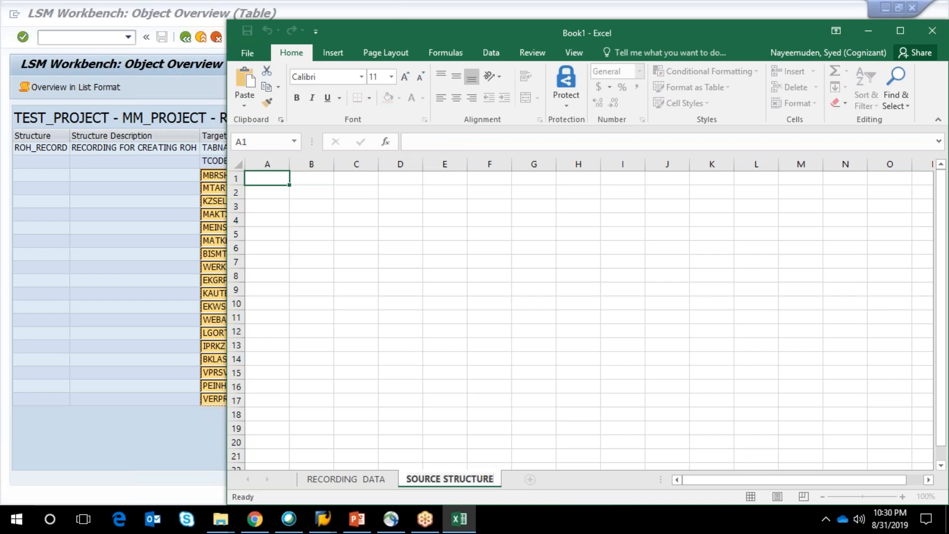
key(Return)
Step: Add a third sheet to the workbook and name it REFERENCE DATA
click(529, 480)
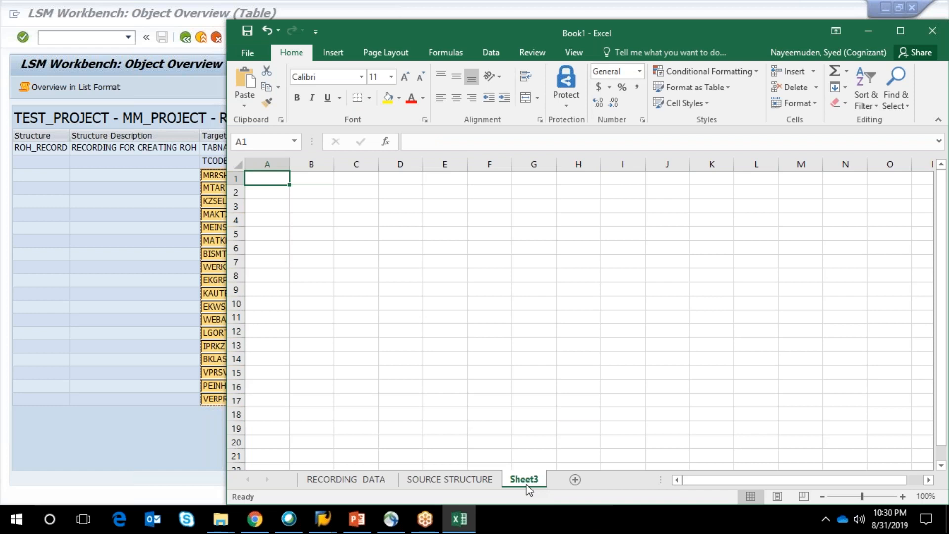
double_click(523, 479)
click(513, 479)
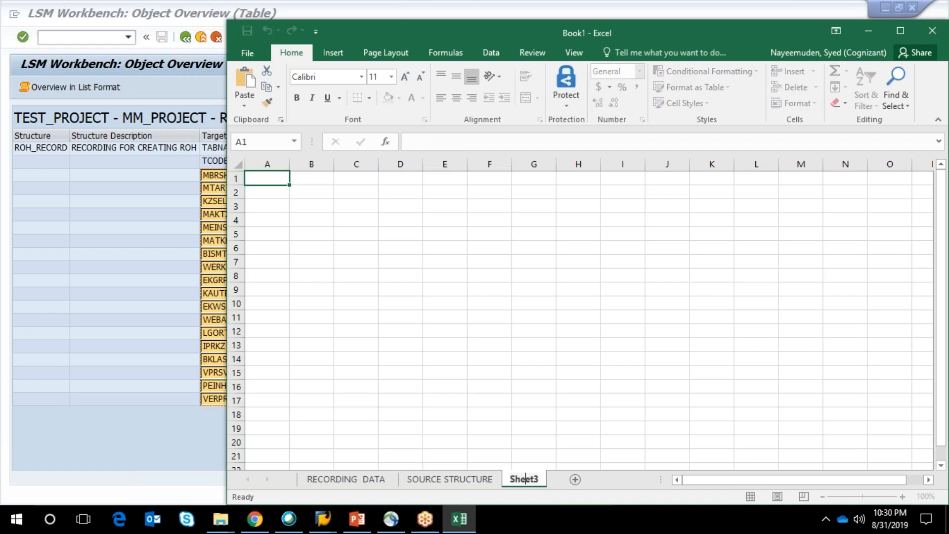
double_click(512, 479)
text(REF)
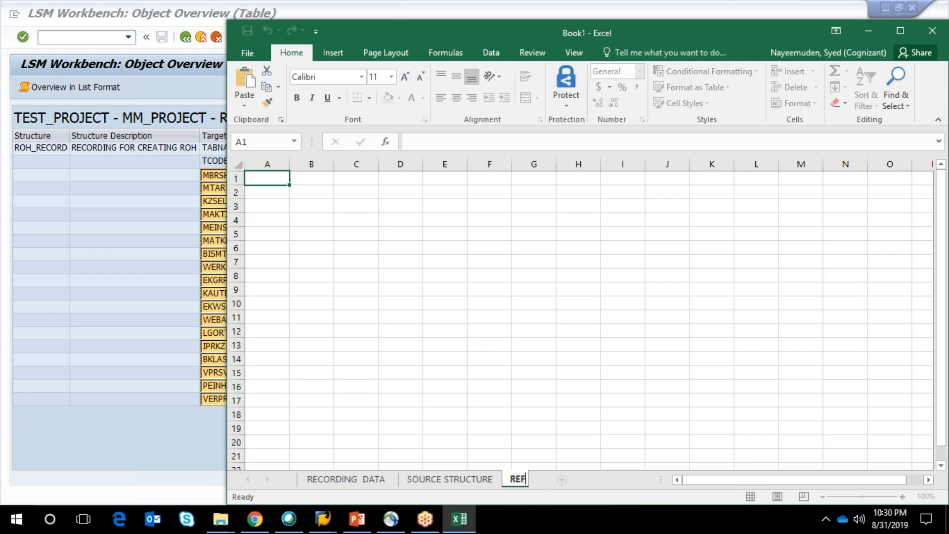
text(ERENCE DATA)
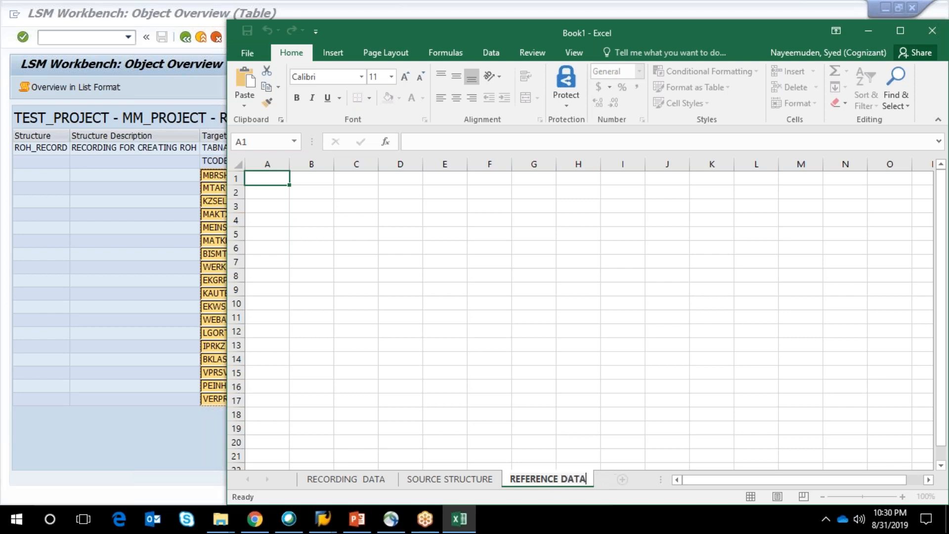
Step: Add a fourth sheet to the workbook and name it UPLOAD DATA
click(622, 479)
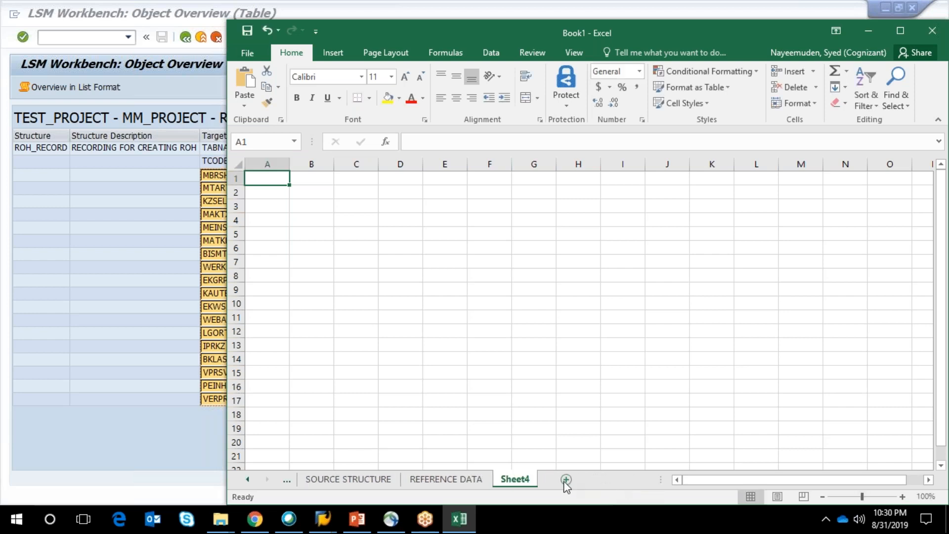
double_click(514, 479)
text(uP)
key(BackSpace)
key(BackSpace)
text(Upl)
key(BackSpace)
text(l)
key(BackSpace)
key(BackSpace)
text(PL)
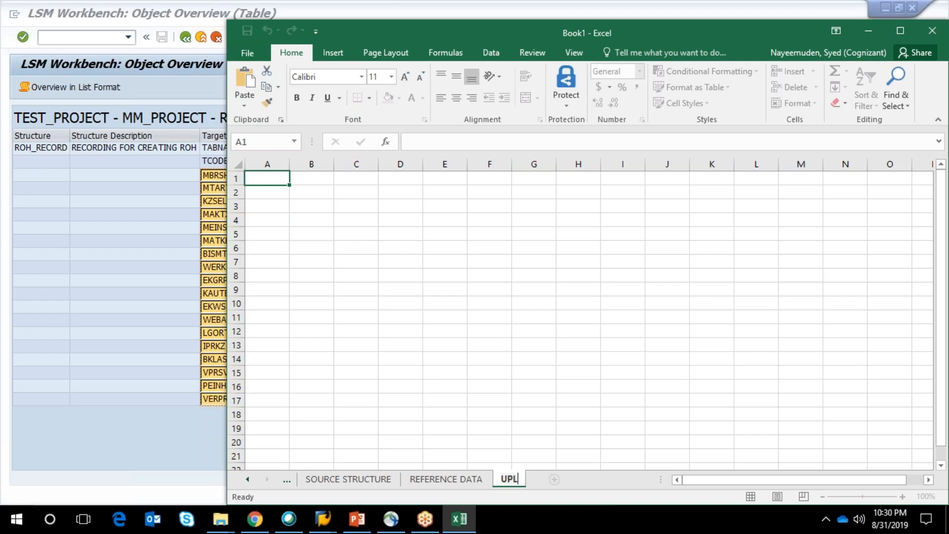
text(OAD DATA)
key(Return)
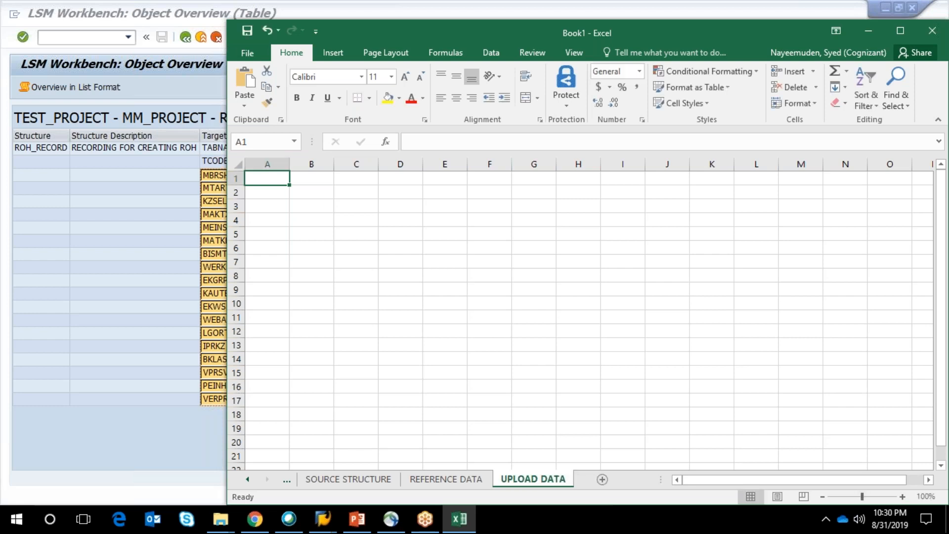
Step: Copy the complete field list from the RECORDING DATA sheet
click(383, 481)
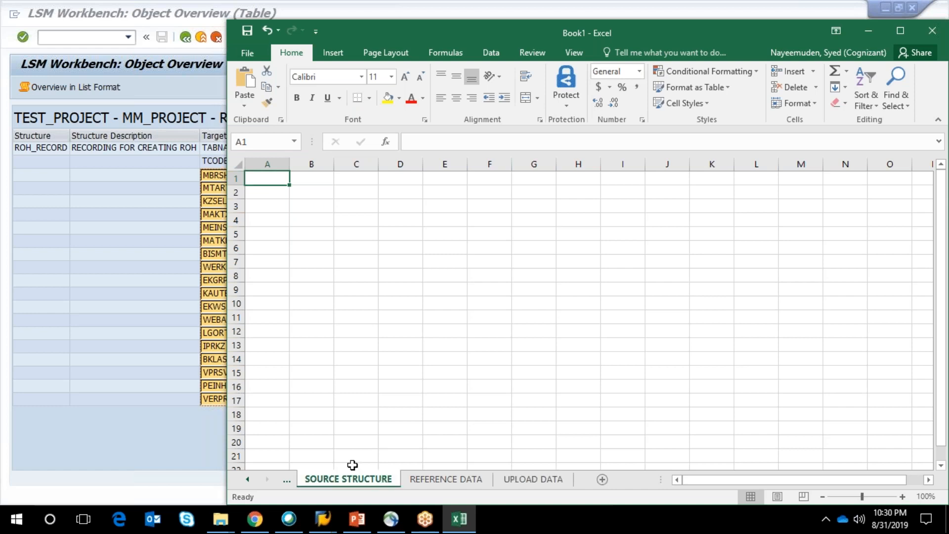
click(246, 478)
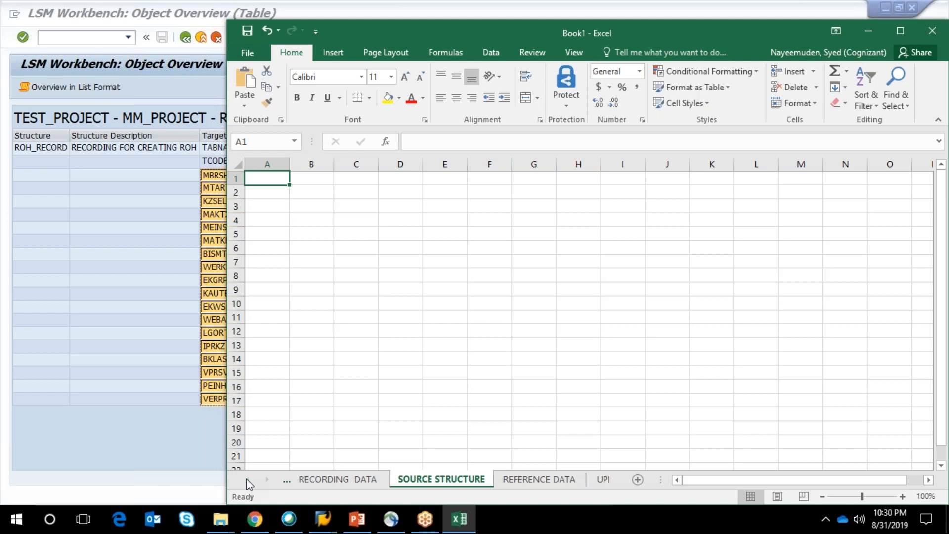
click(338, 478)
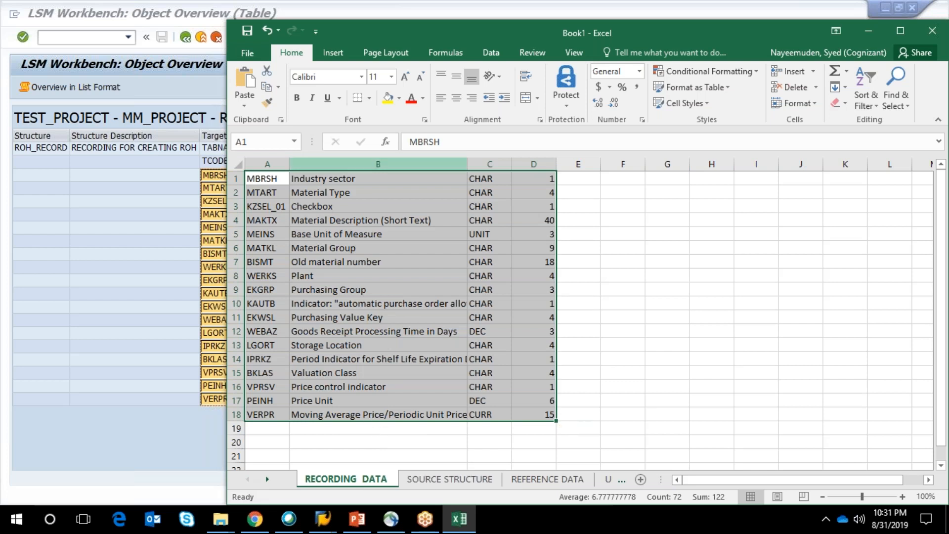
key(ctrl+c)
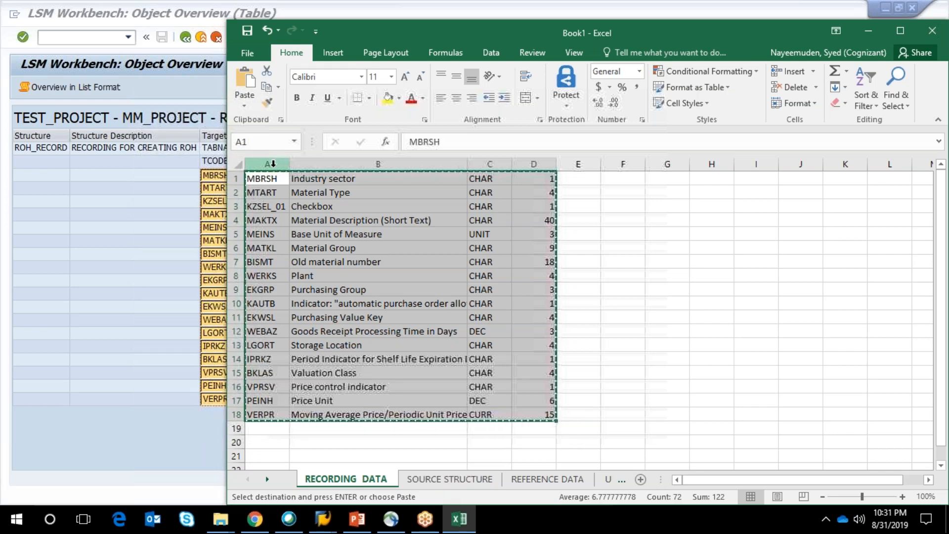
Step: Review the field name, description, data type and length columns in RECORDING DATA, including Price Unit, Goods Receipt Processing Time and Material Description
click(273, 163)
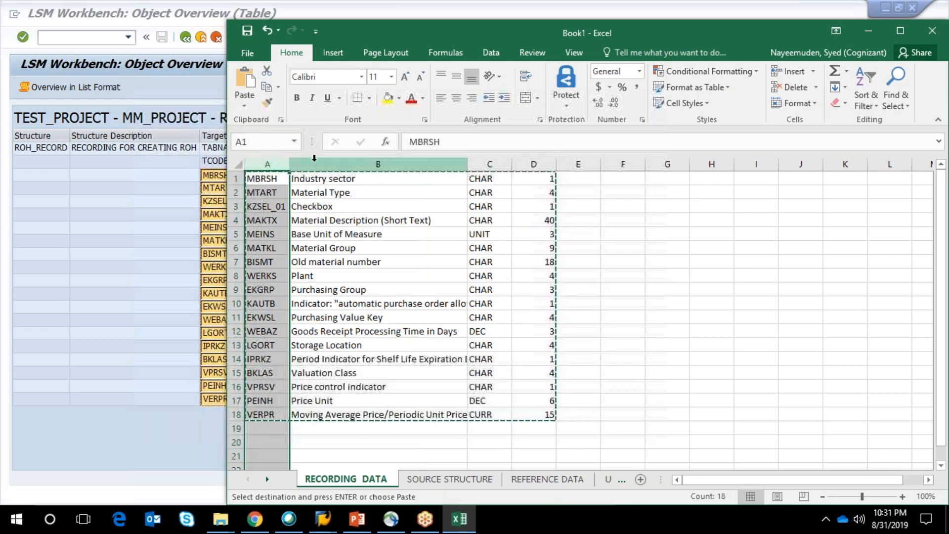
click(329, 163)
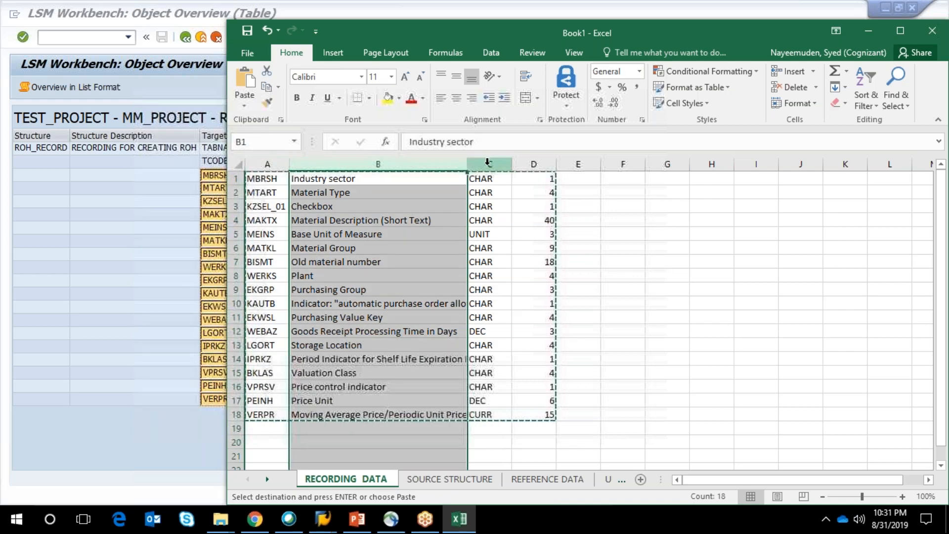
click(487, 163)
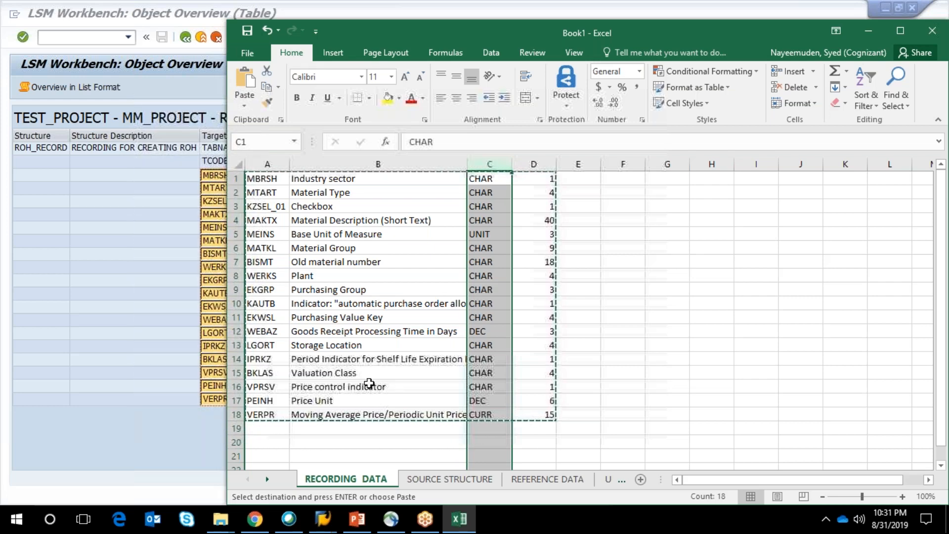
click(356, 401)
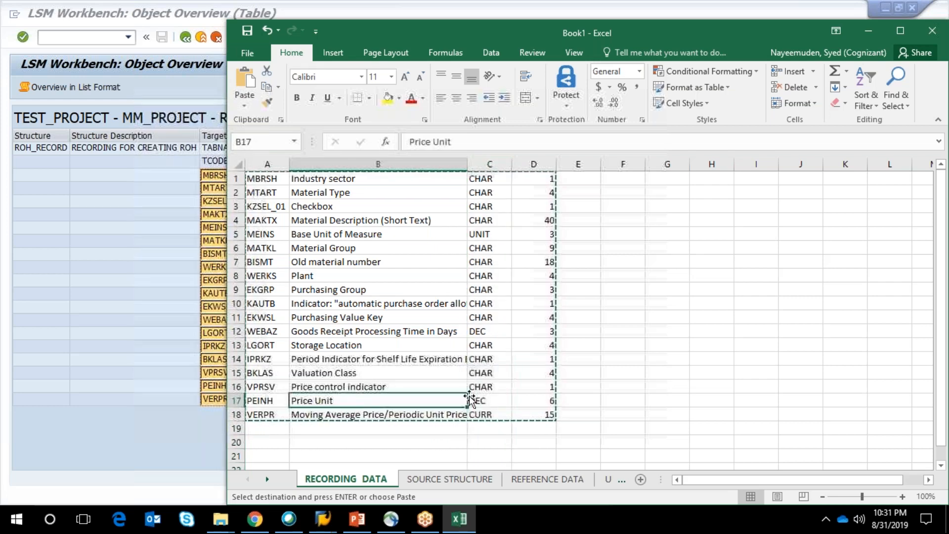
click(487, 397)
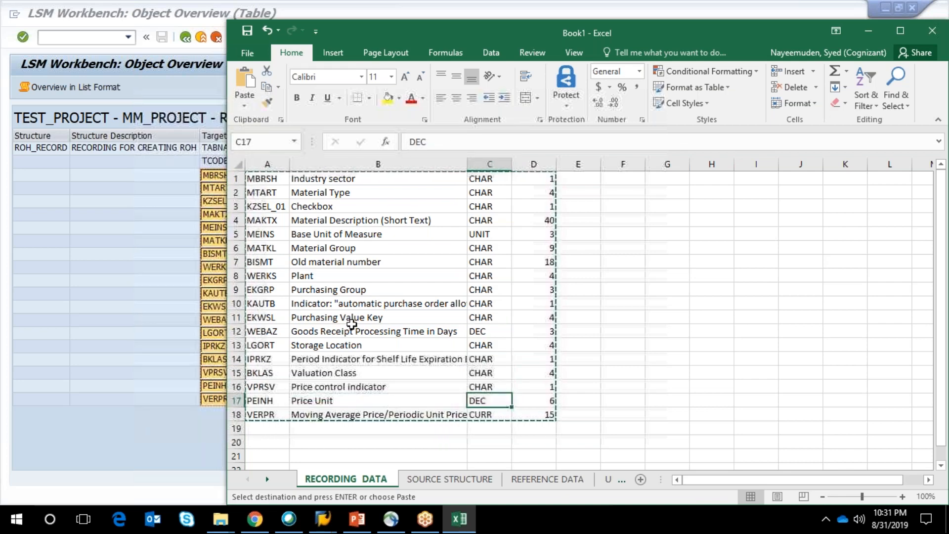
click(400, 332)
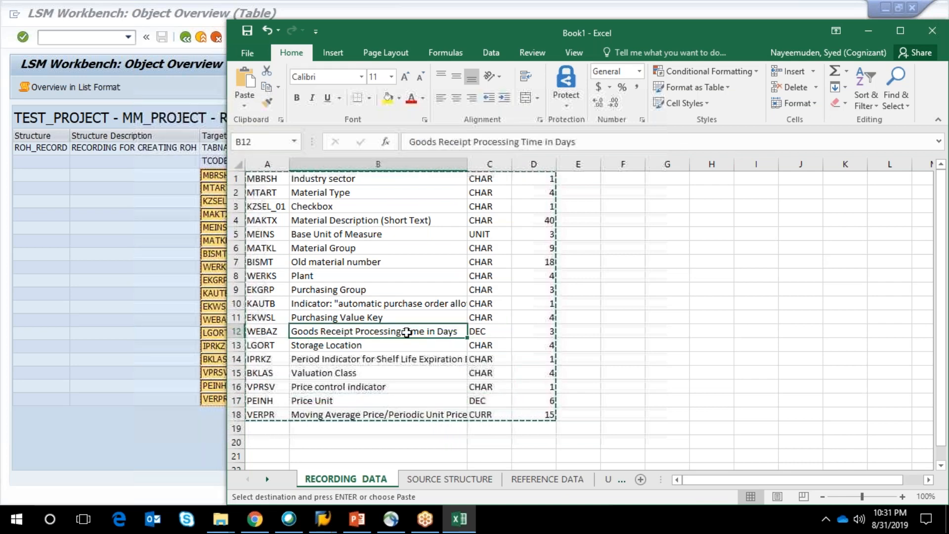
click(477, 330)
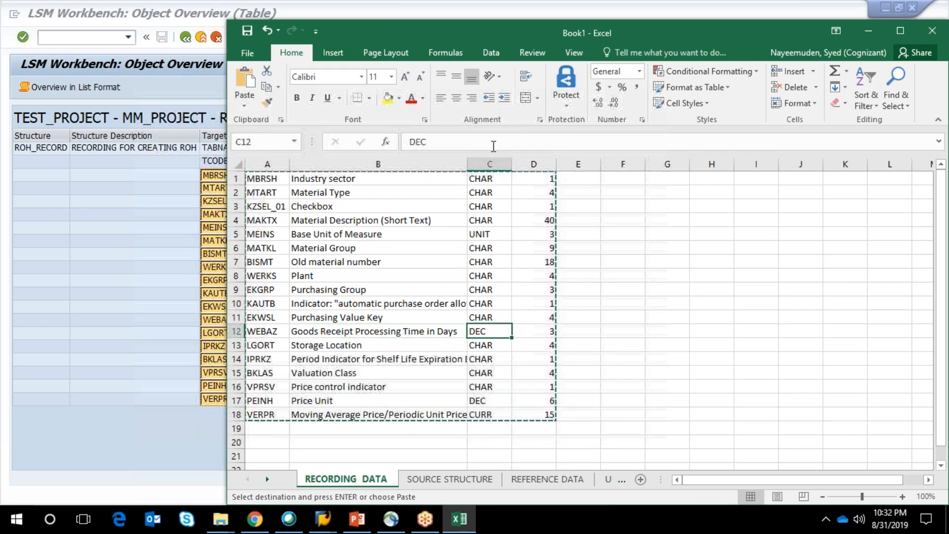
click(489, 161)
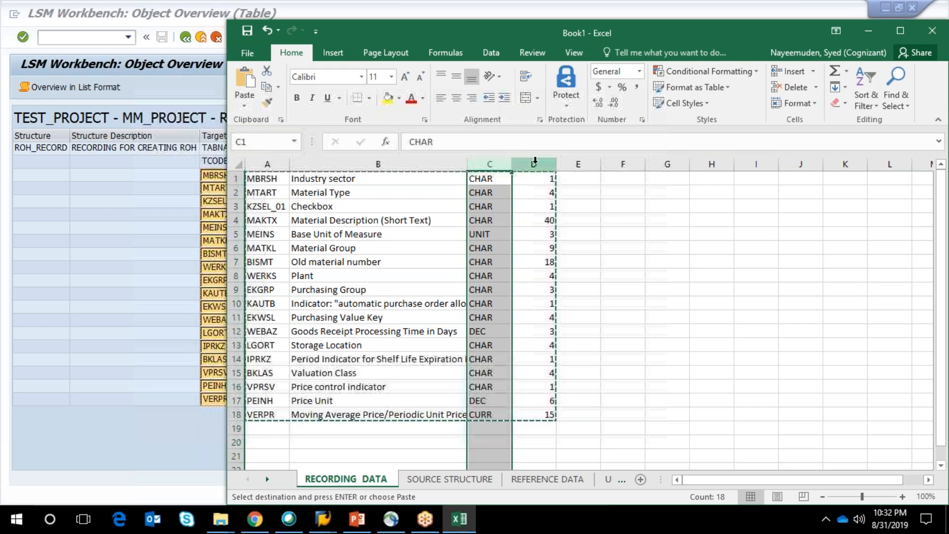
click(535, 161)
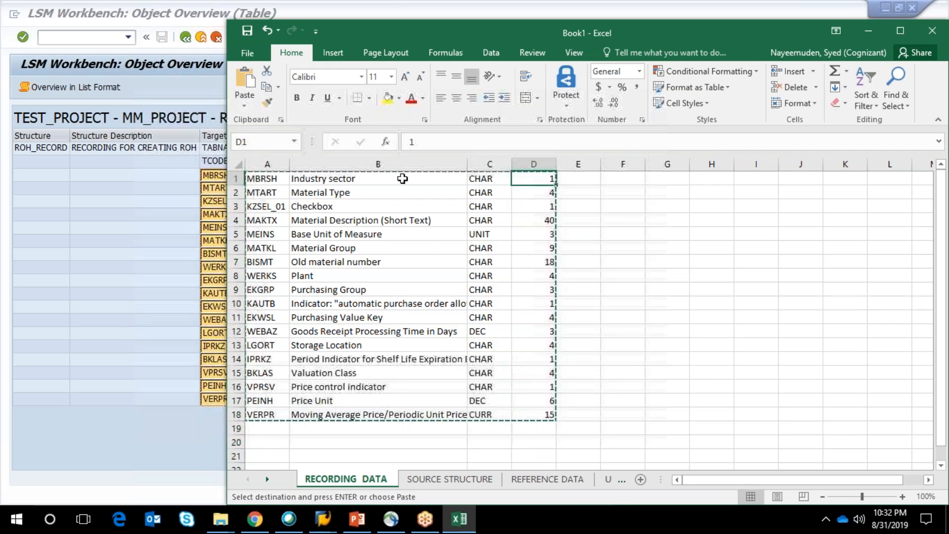
click(380, 178)
click(475, 179)
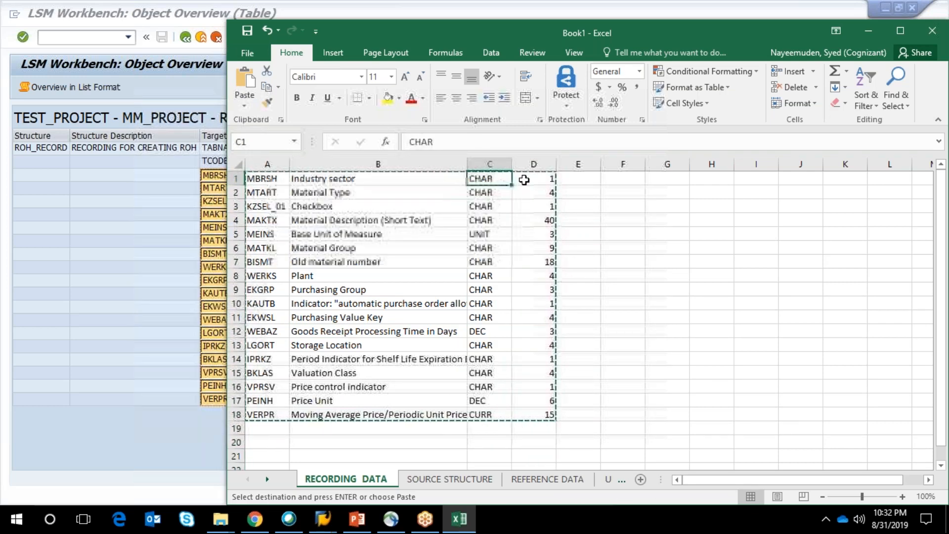
click(530, 180)
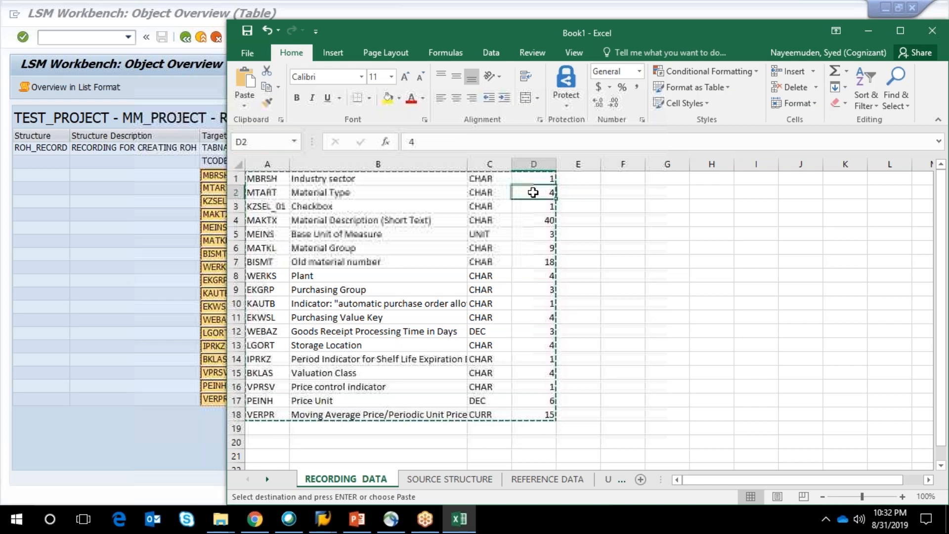
click(438, 223)
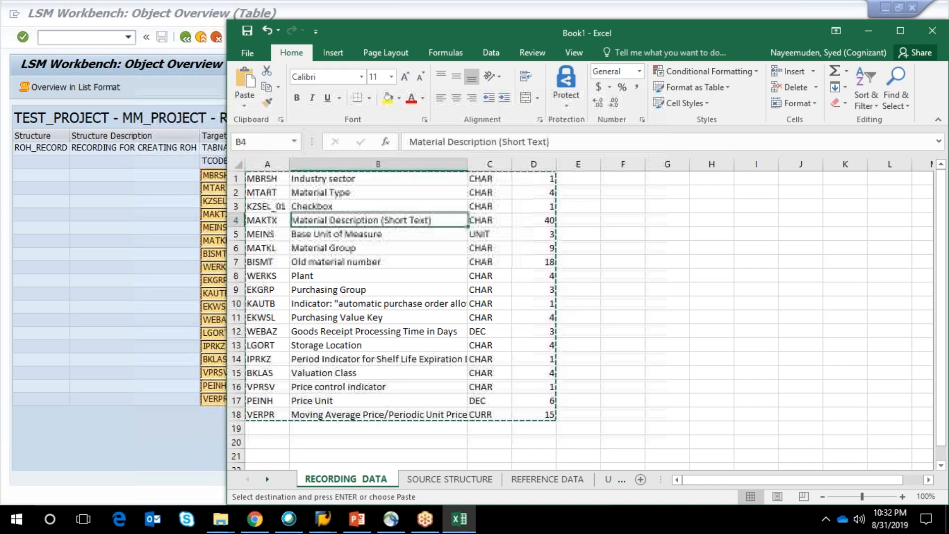
click(538, 219)
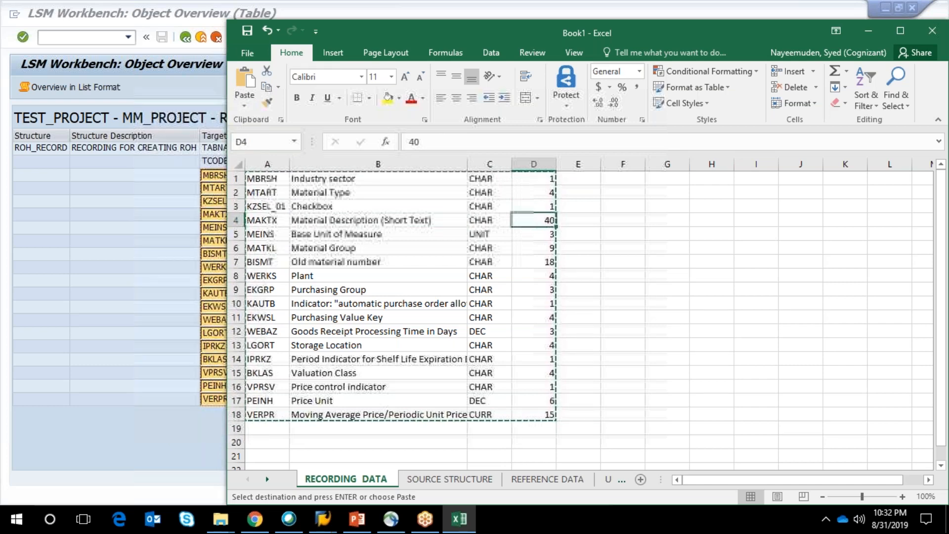
click(533, 164)
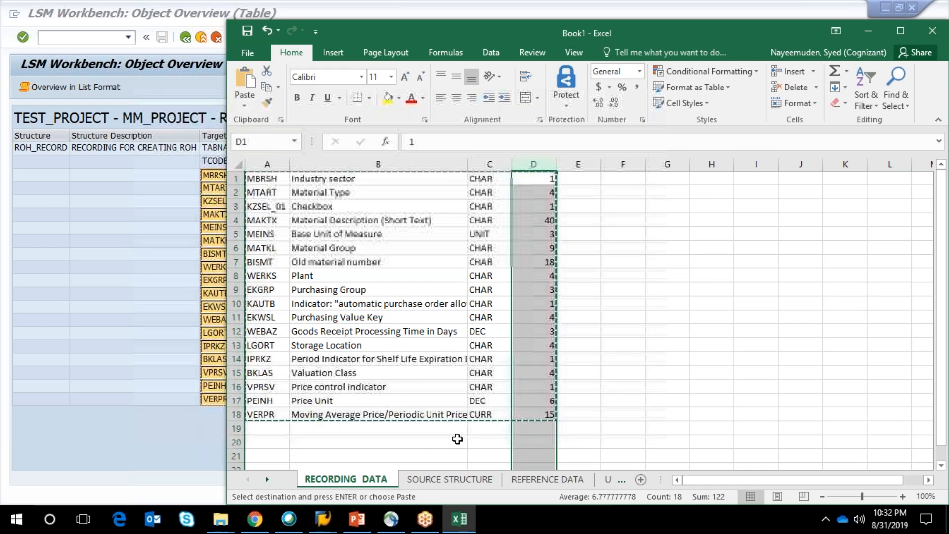
Step: Paste the copied field list into the SOURCE STRUCTURE sheet at A1 and delete its field description column
click(449, 480)
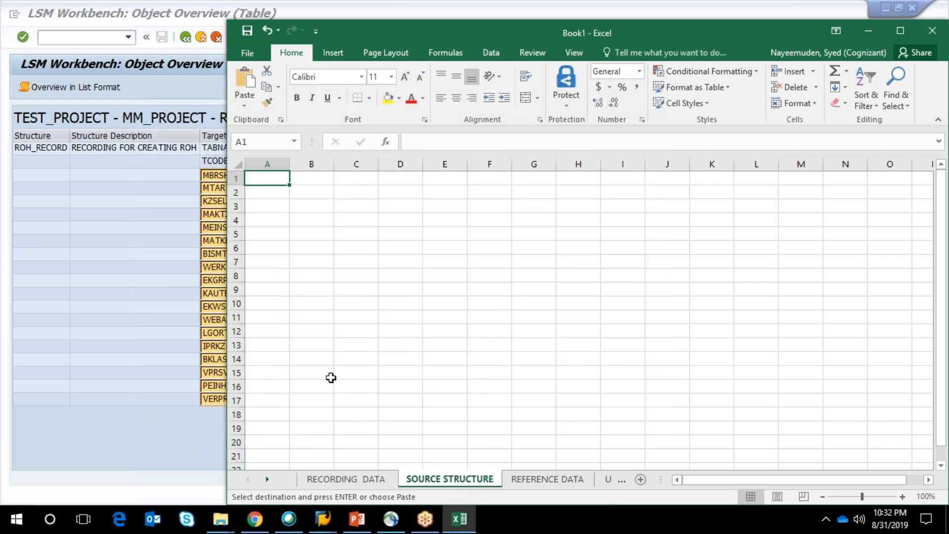
key(ctrl+v)
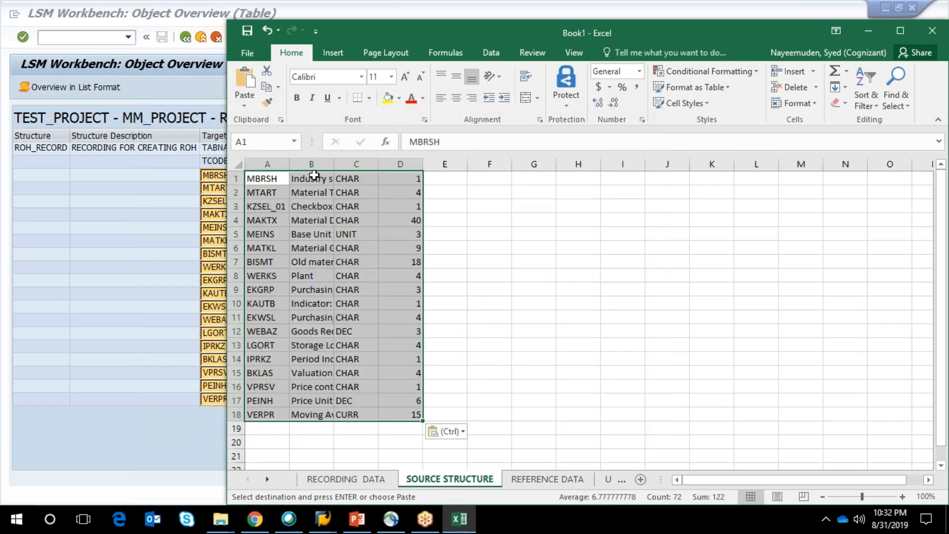
click(312, 164)
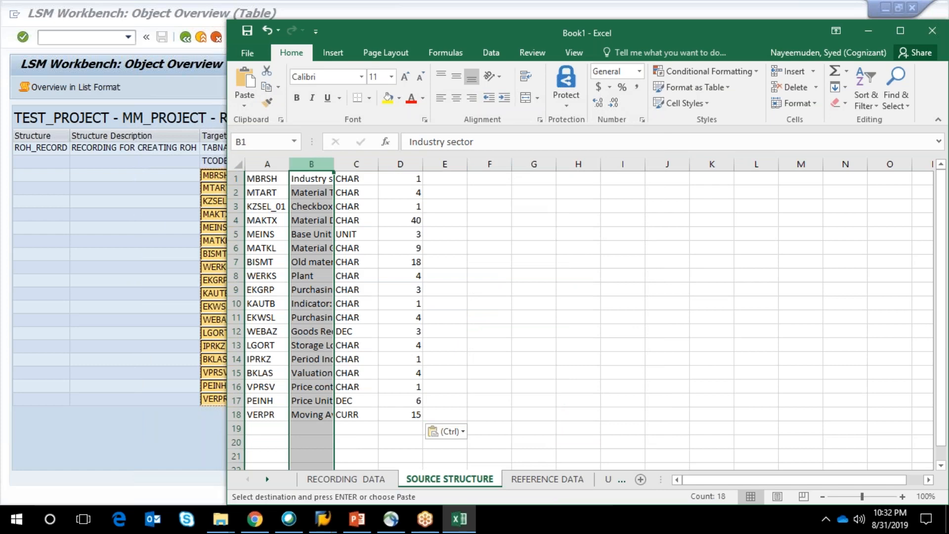
right_click(312, 165)
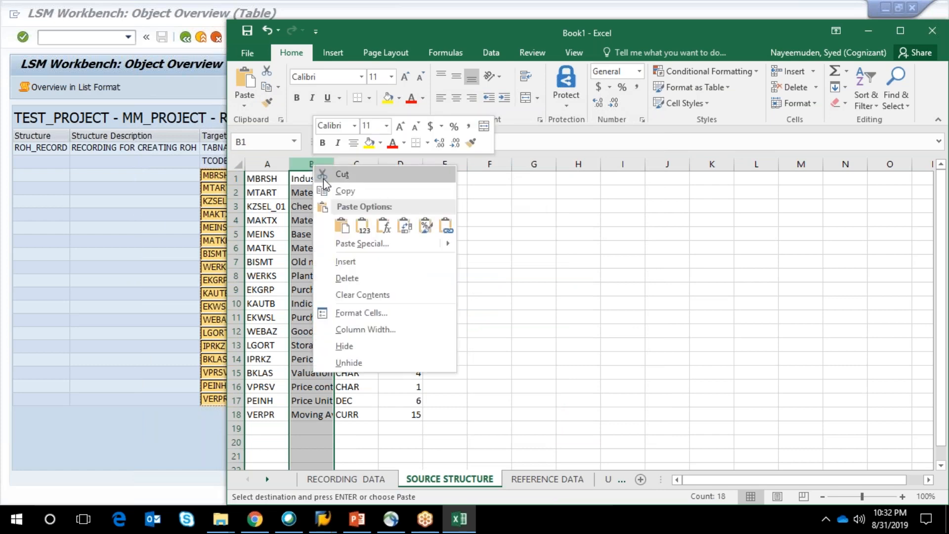
click(355, 273)
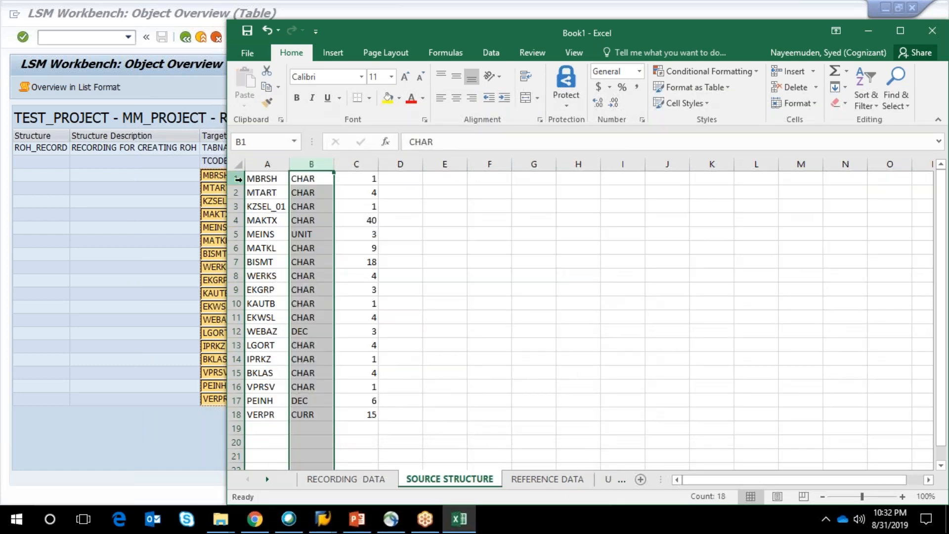
Step: Insert a blank row above the field list in the SOURCE STRUCTURE sheet
click(236, 178)
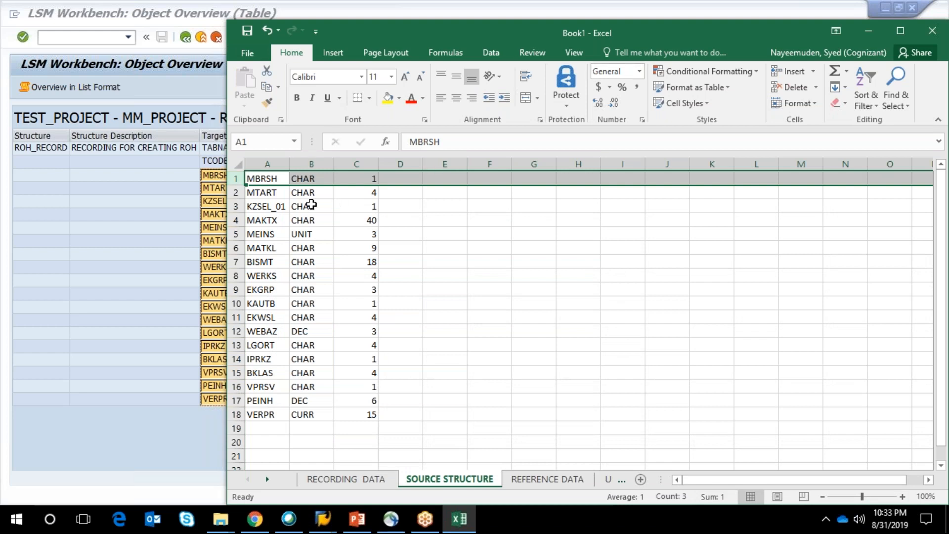
right_click(236, 179)
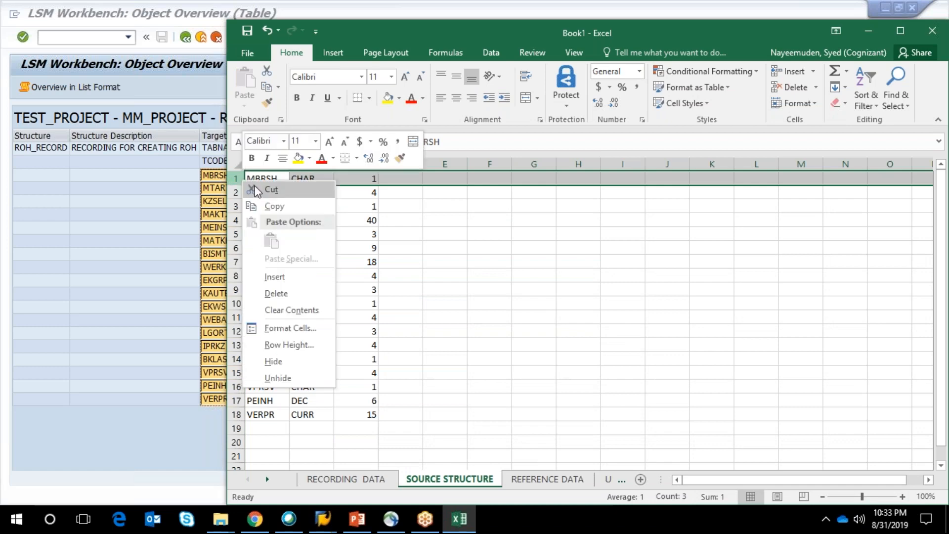
click(282, 278)
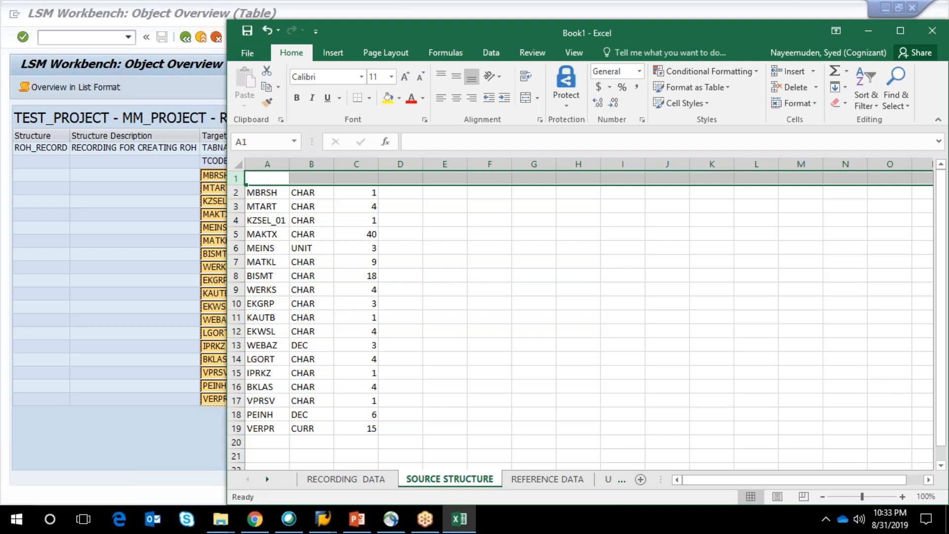
Step: Enter the column headings FIELD, Character and Length in A1 to C1 of the SOURCE STRUCTURE sheet
click(269, 179)
text(fIELD)
key(BackSpace)
key(BackSpace)
key(BackSpace)
key(BackSpace)
key(BackSpace)
text(FIED)
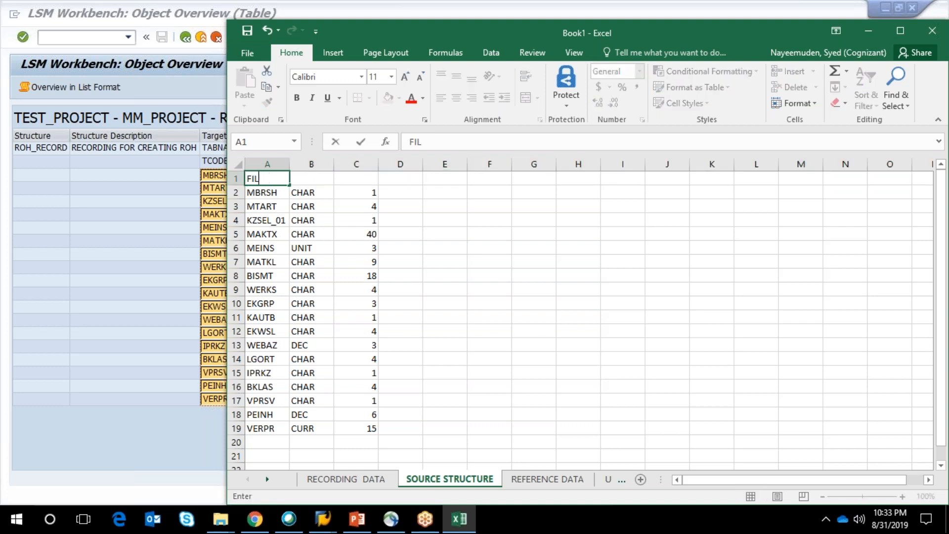
text(L)
key(BackSpace)
key(BackSpace)
text(LD)
key(Tab)
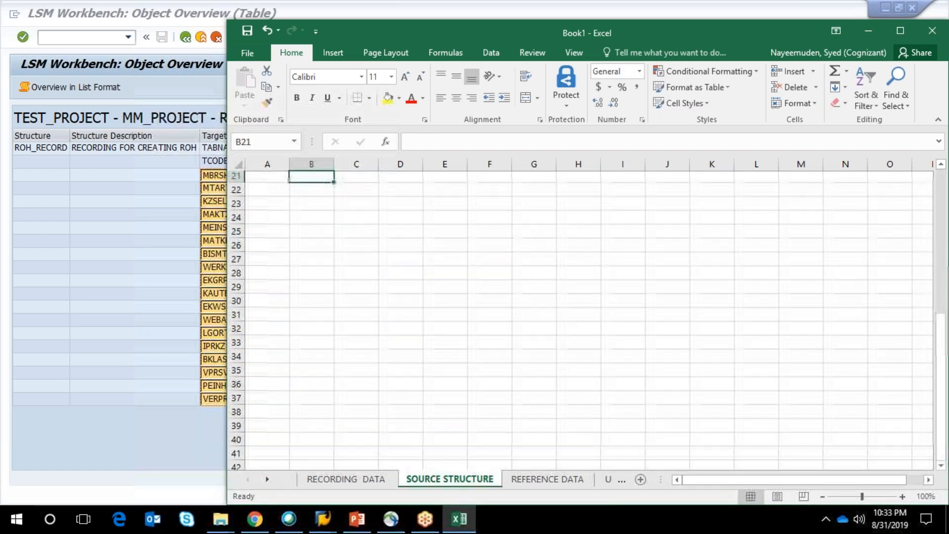
text(cHARACTER)
key(Tab)
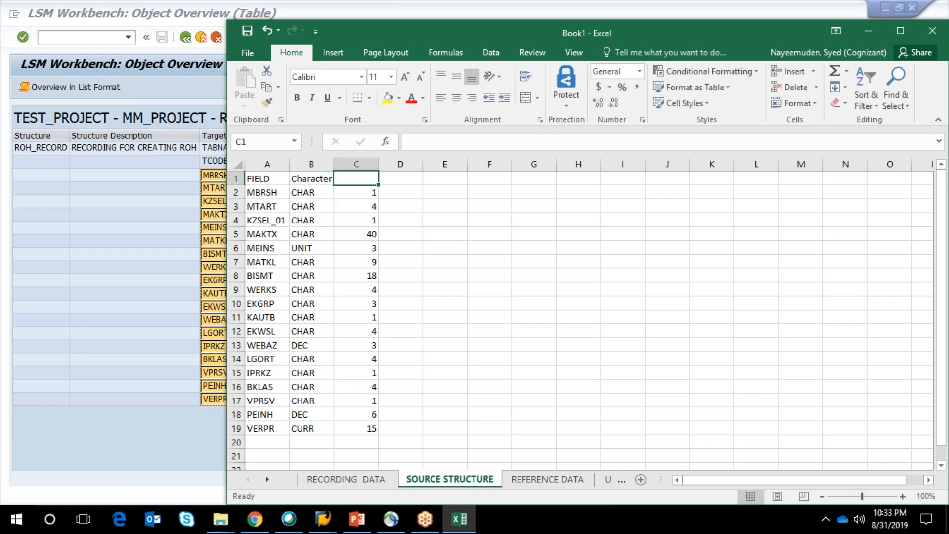
text(Length)
key(Return)
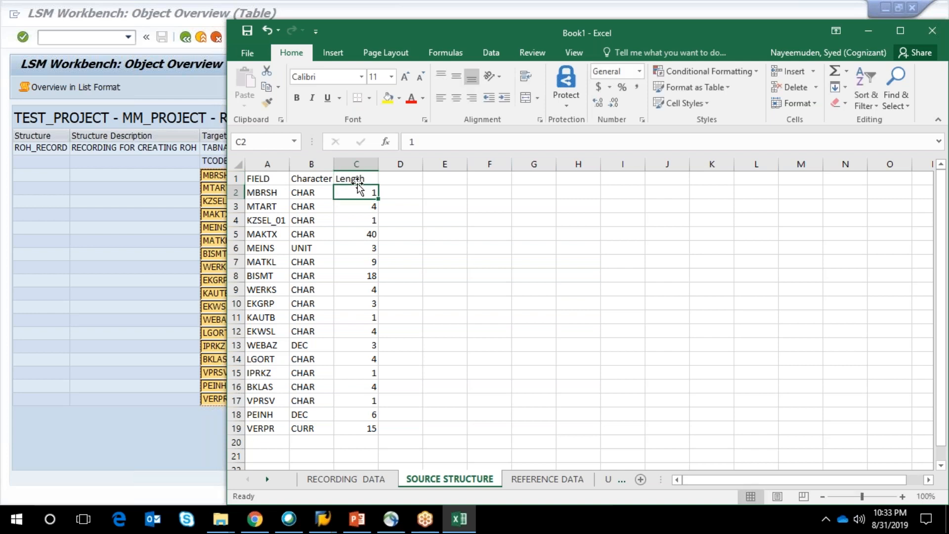
Step: Fill the heading cells A1 to C1 of the SOURCE STRUCTURE sheet with yellow
drag(355, 180, 258, 177)
click(387, 98)
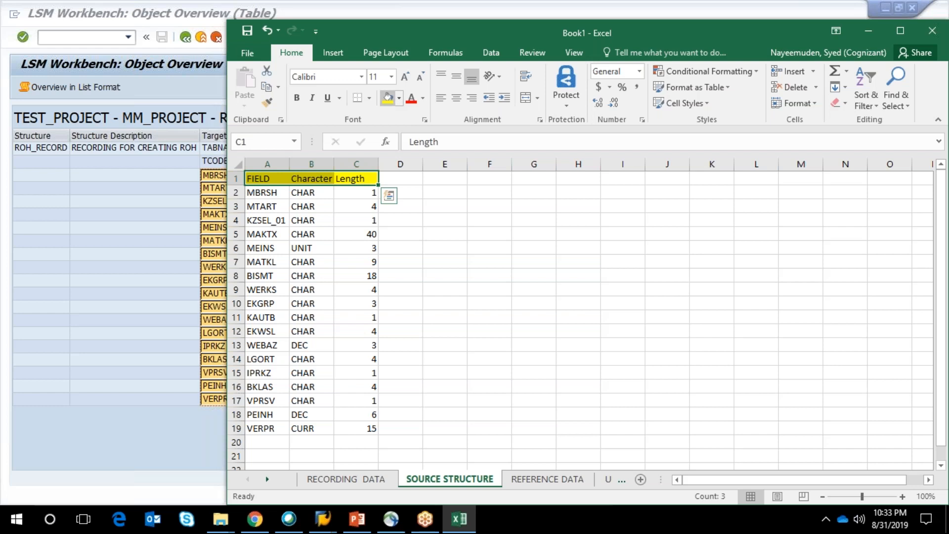
click(351, 204)
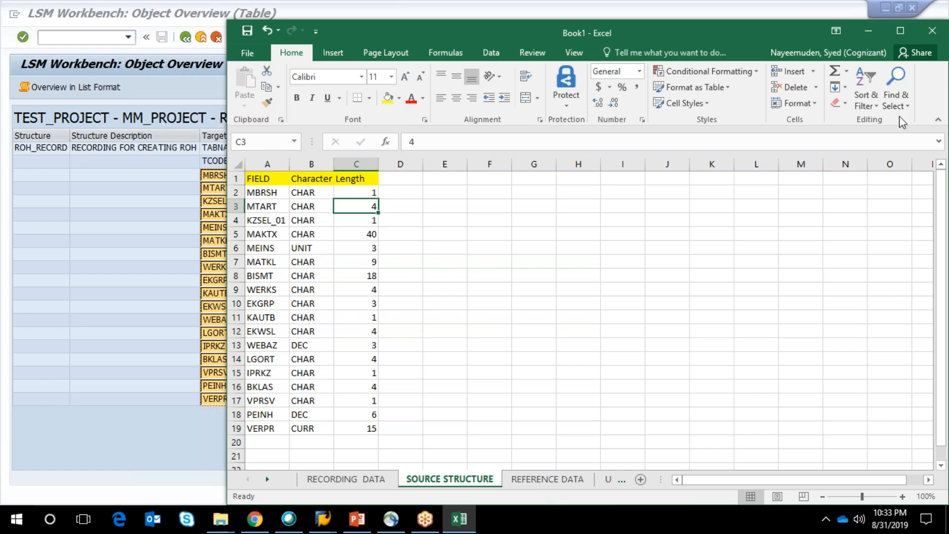
Step: Maximize the workbook window and look over the RECORDING DATA and SOURCE STRUCTURE sheets
click(905, 31)
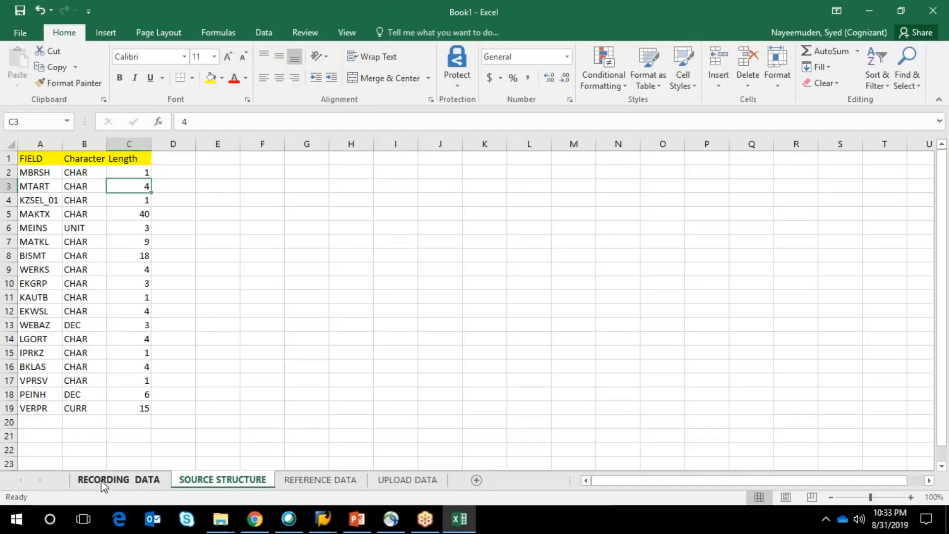
click(103, 482)
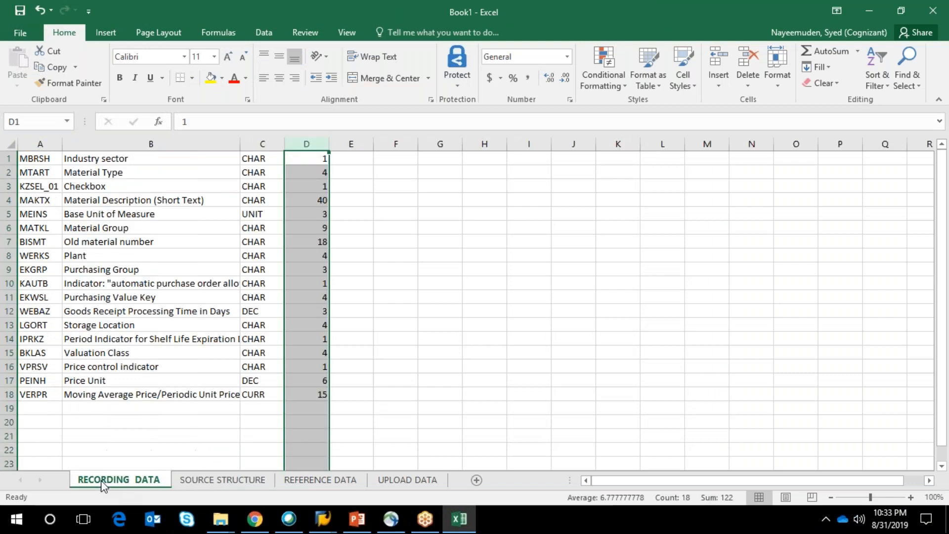
click(257, 483)
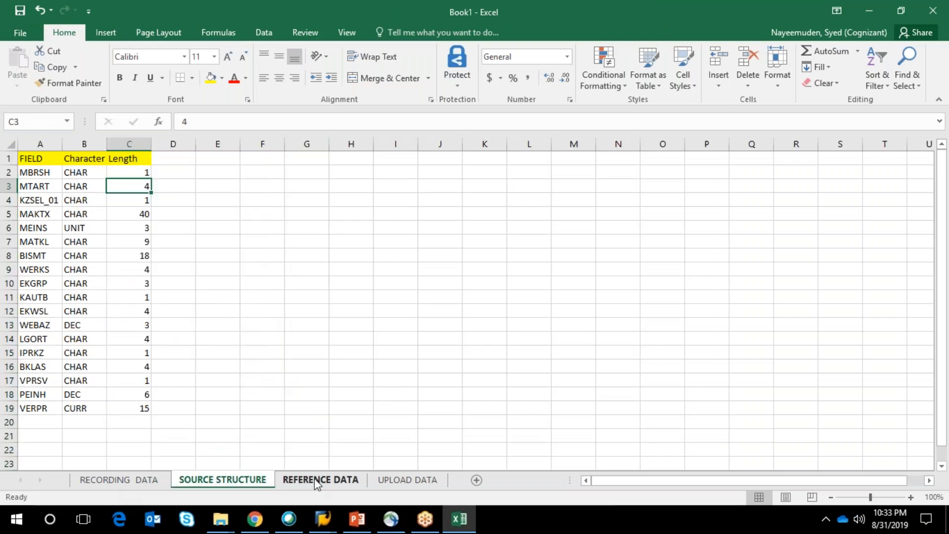
Step: Copy the field list A1:D18 from the RECORDING DATA sheet and switch to the REFERENCE DATA sheet
click(316, 483)
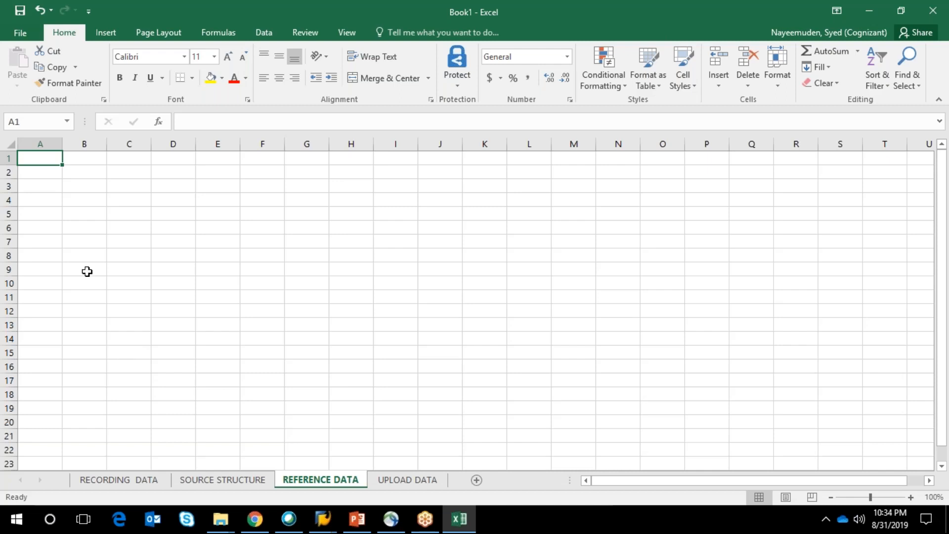
click(123, 481)
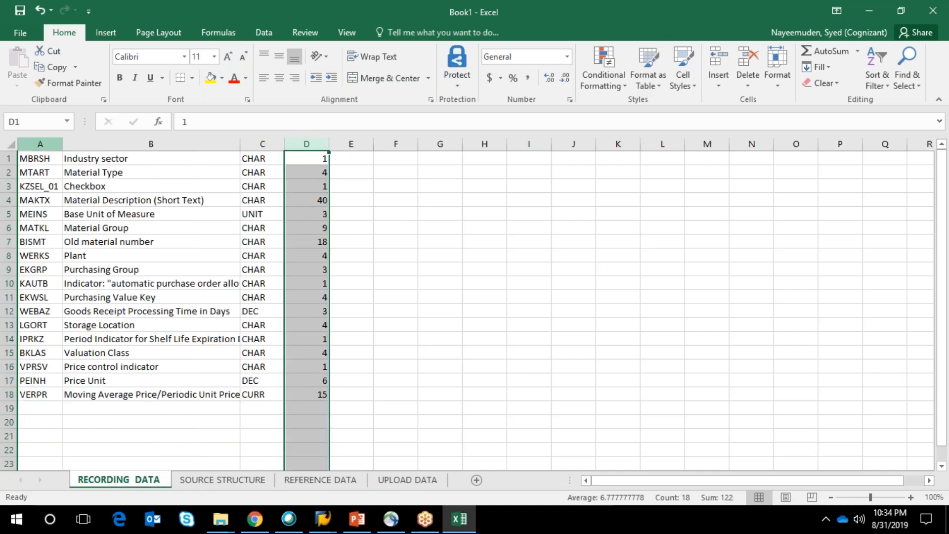
click(40, 144)
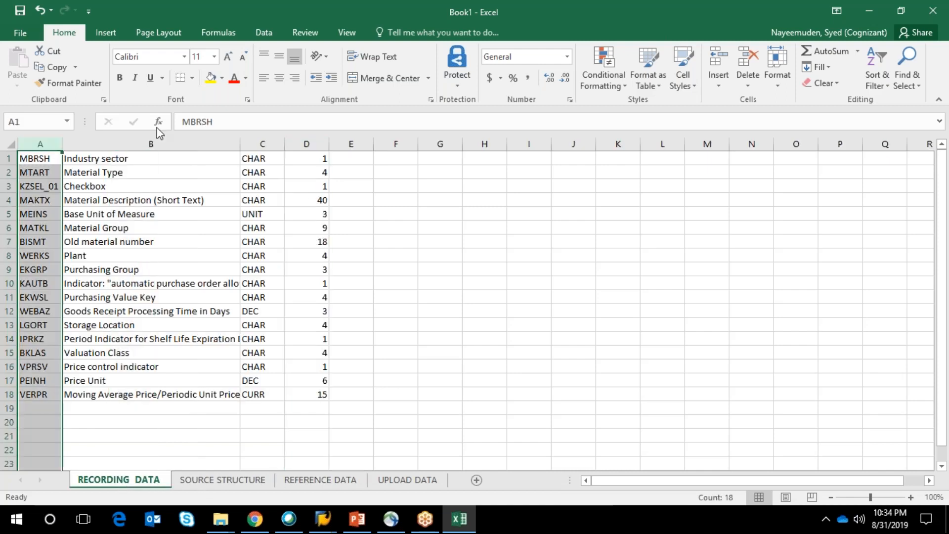
click(259, 143)
ctrl+click(311, 142)
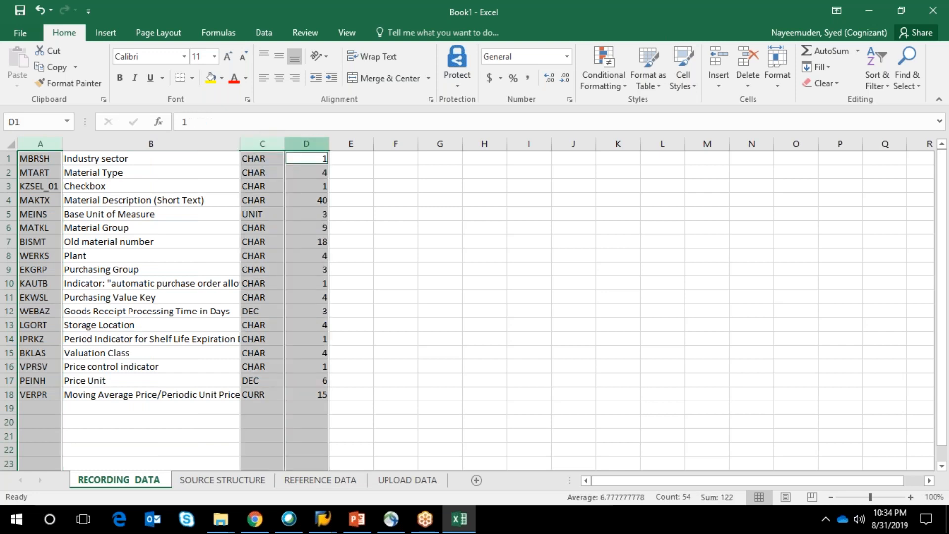
ctrl+click(199, 143)
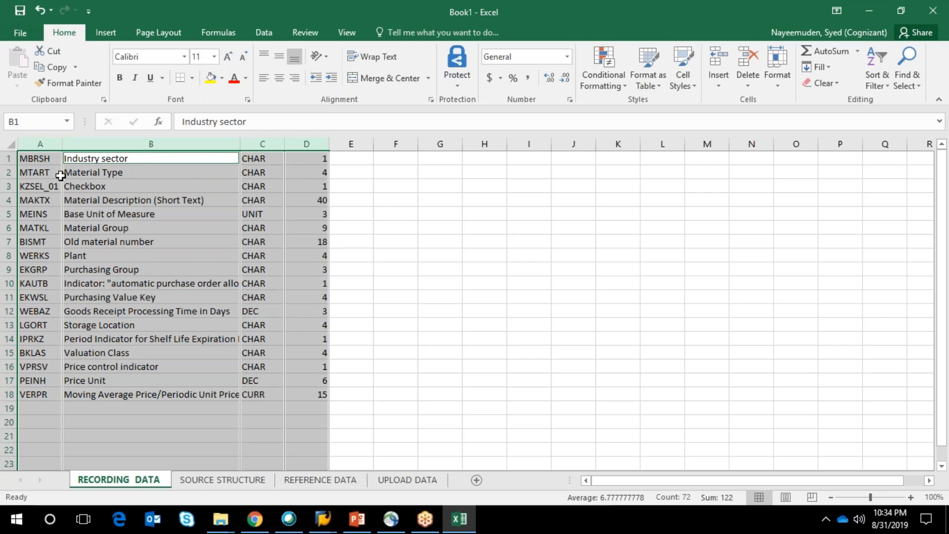
click(43, 157)
drag(49, 157, 298, 401)
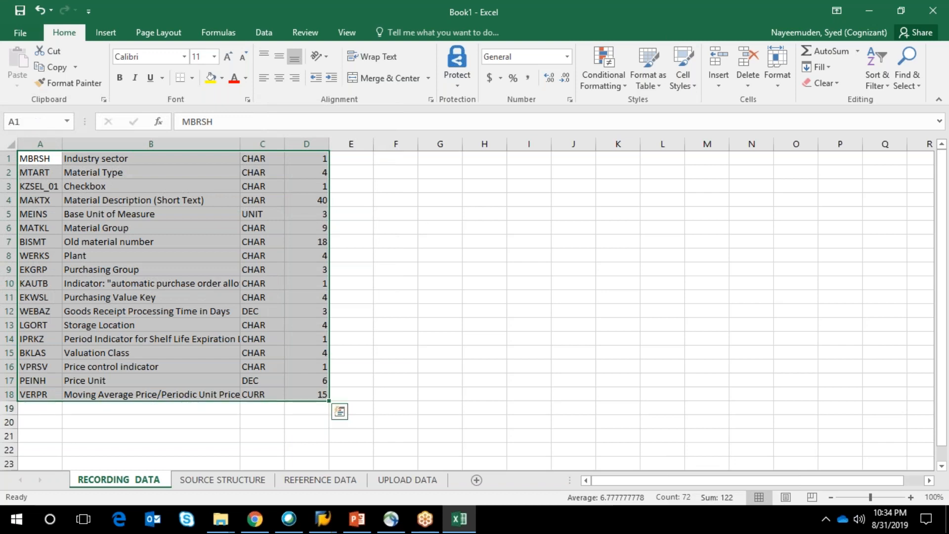
key(ctrl+c)
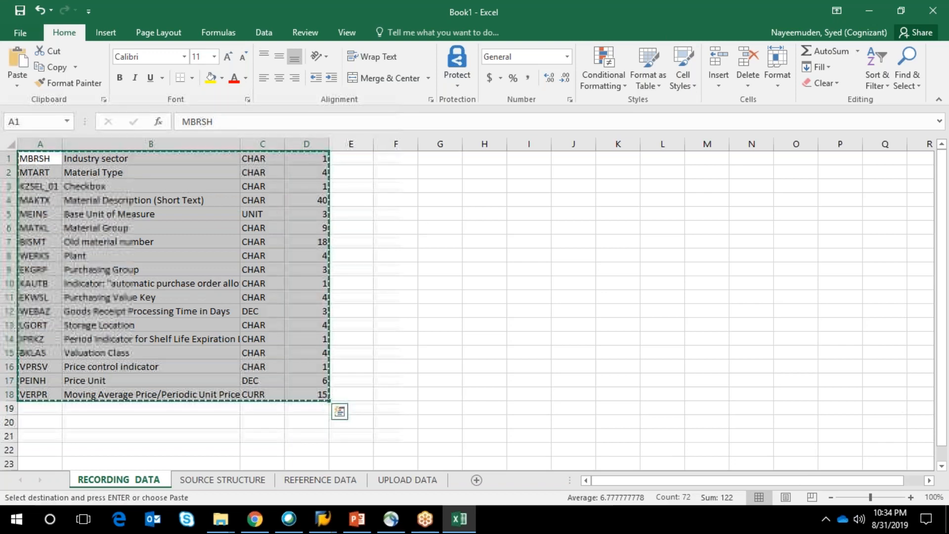
click(320, 479)
right_click(34, 157)
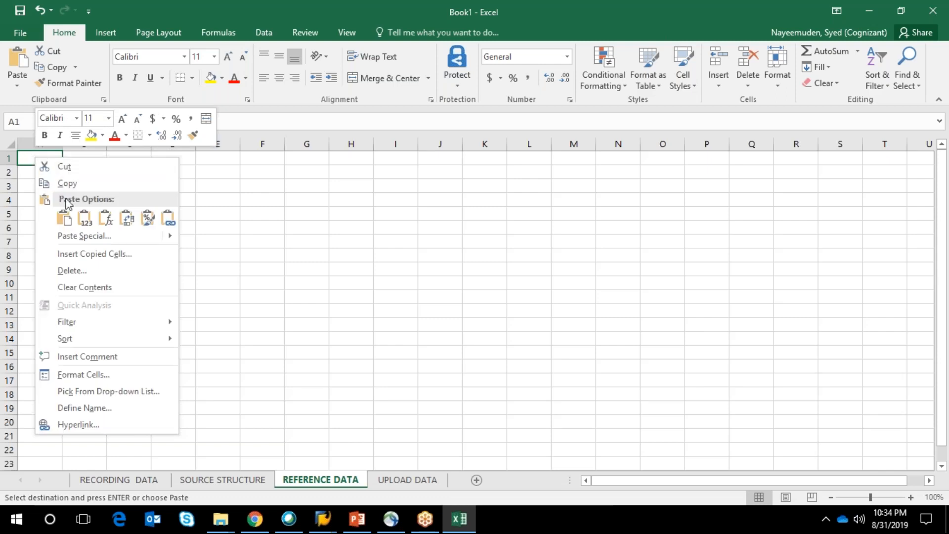
mouse_move(86, 240)
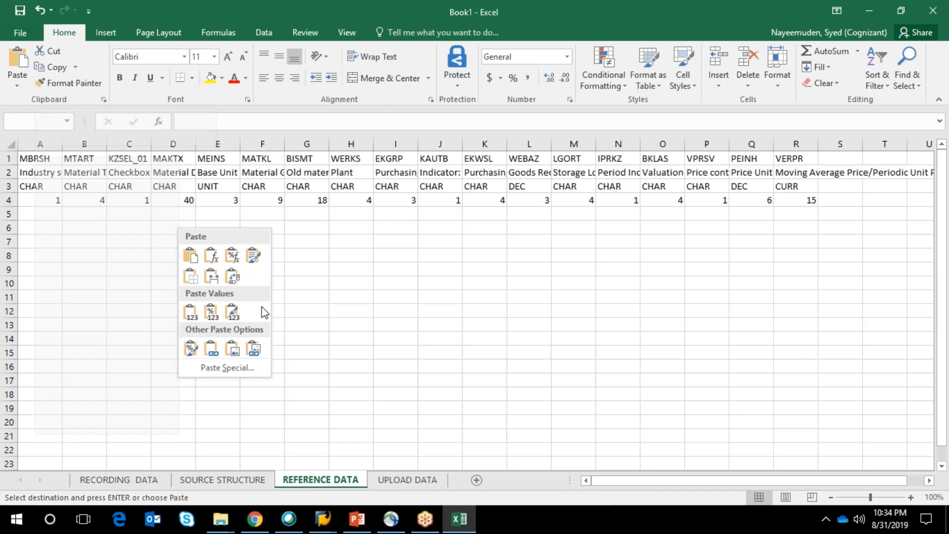
click(218, 368)
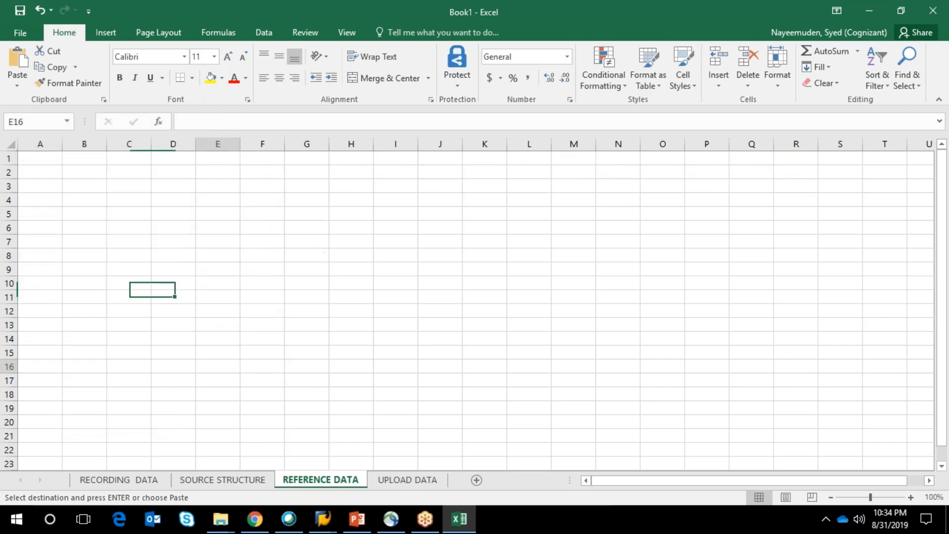
Step: Paste the copied field list transposed at A1 of the REFERENCE DATA sheet and compare it with the RECORDING DATA sheet
click(40, 158)
right_click(43, 159)
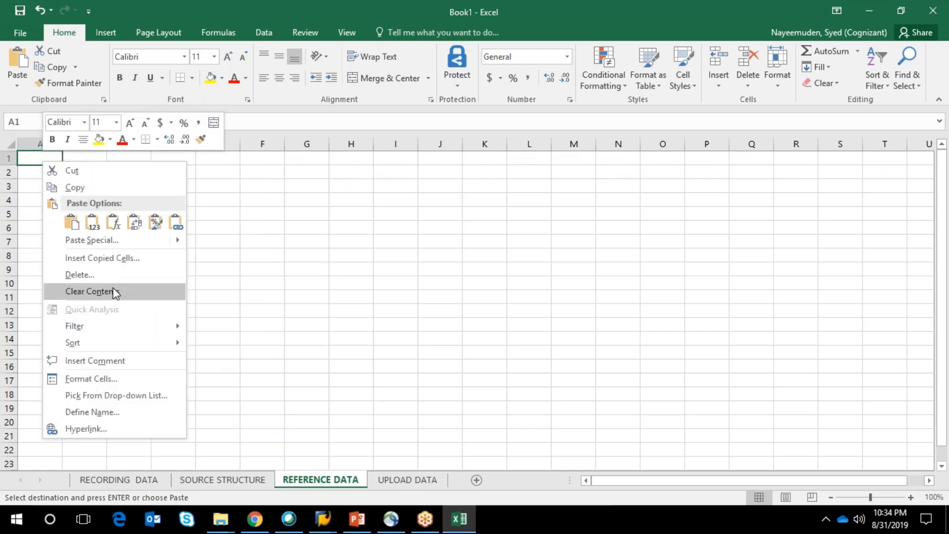
mouse_move(131, 241)
click(221, 373)
drag(254, 260, 265, 153)
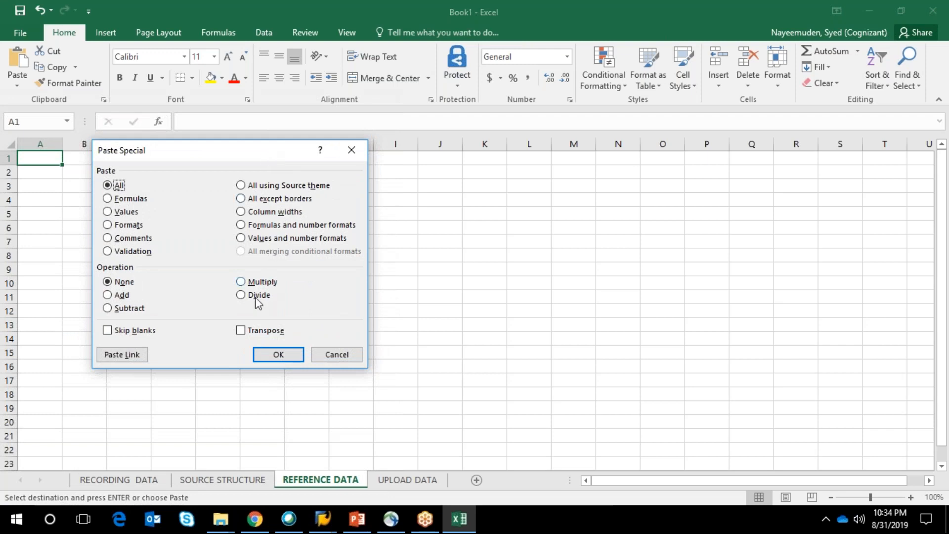
click(240, 330)
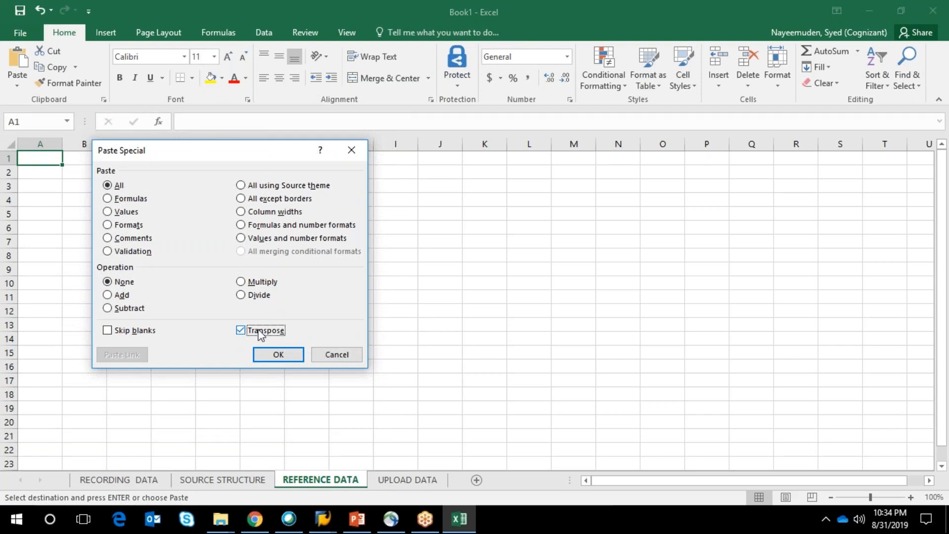
click(278, 355)
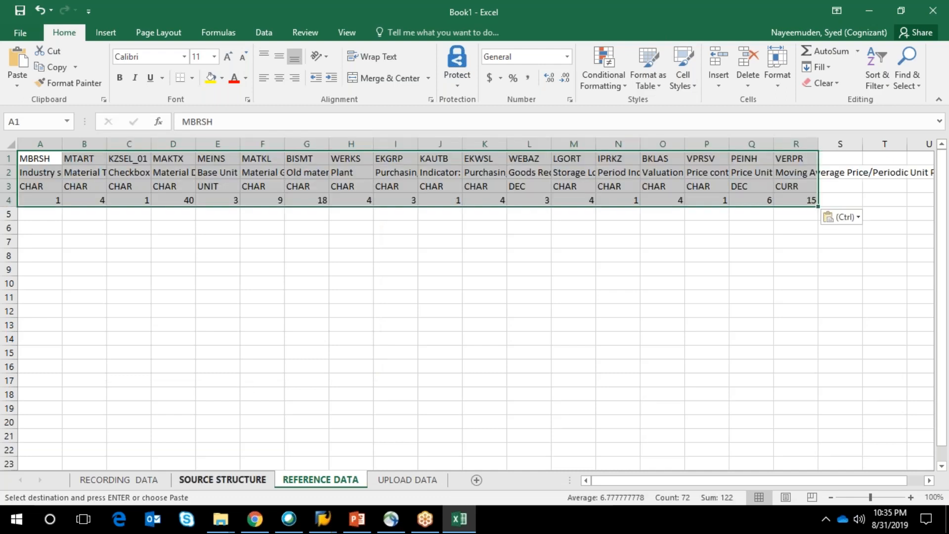
click(118, 479)
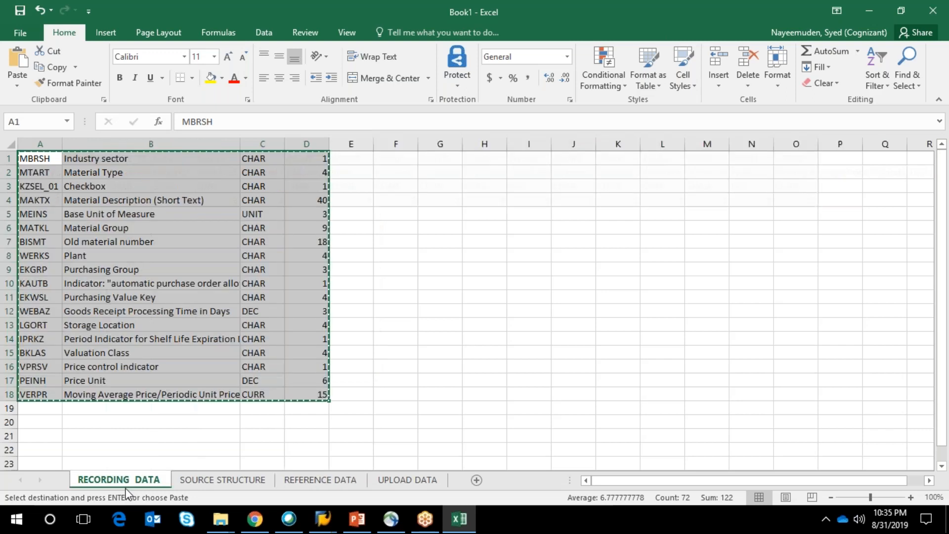
click(318, 480)
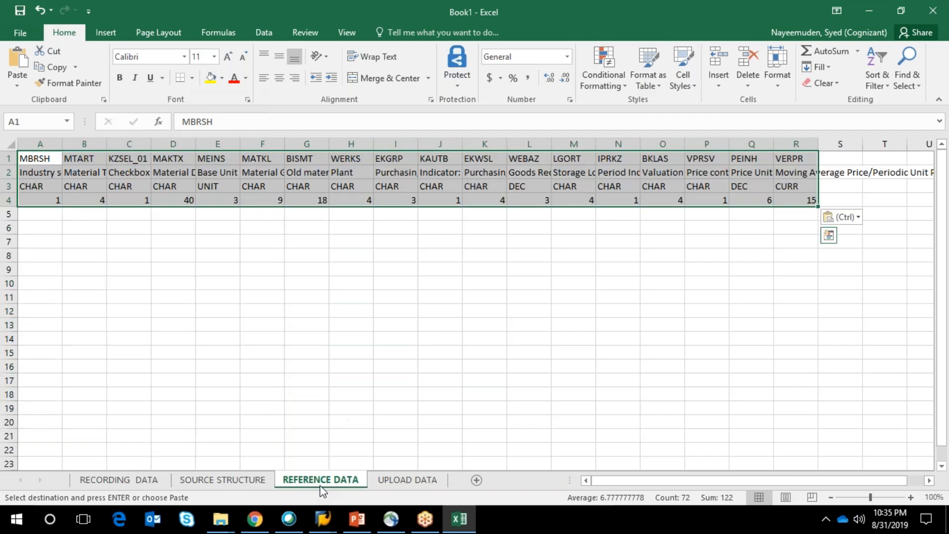
Step: Fit columns A to C of the REFERENCE DATA sheet to their contents and make column D slightly narrower than its description text
double_click(61, 147)
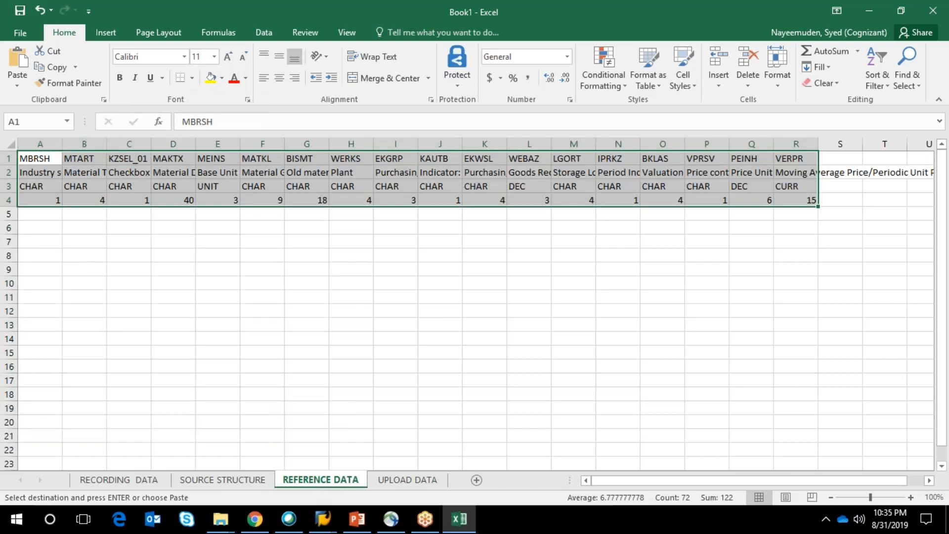
click(109, 143)
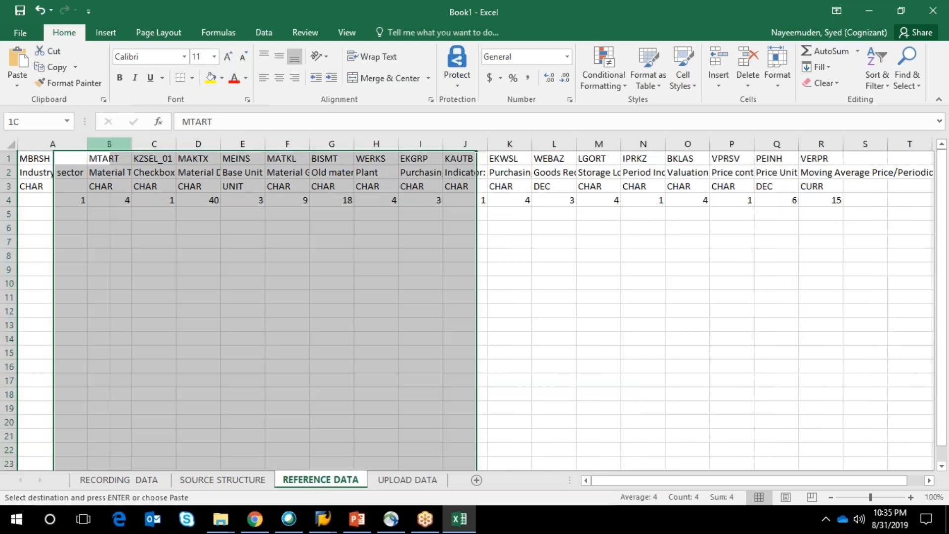
double_click(130, 144)
double_click(197, 144)
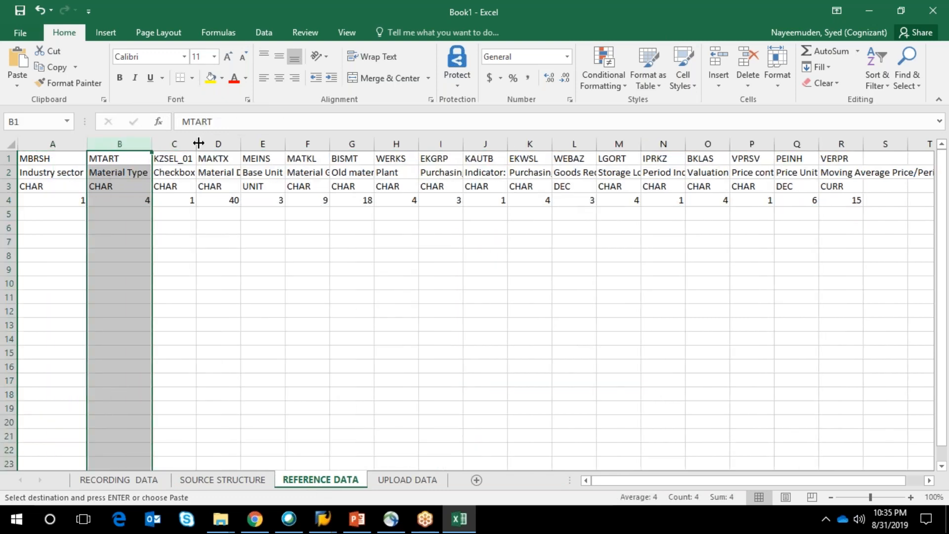
double_click(242, 143)
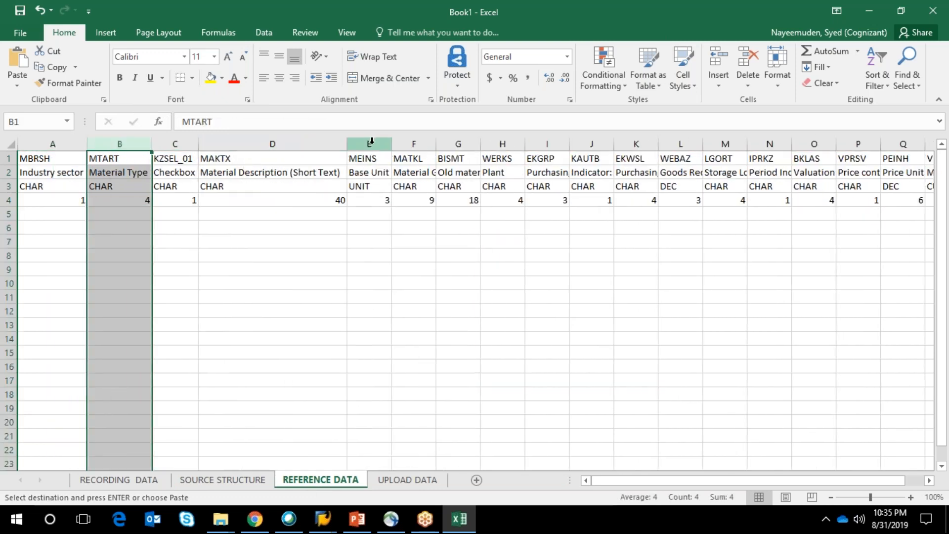
drag(346, 144, 304, 143)
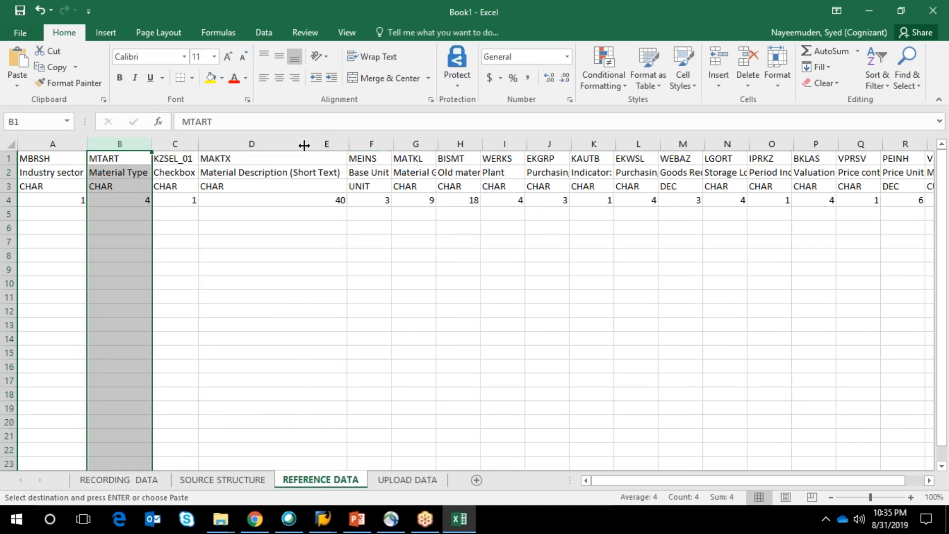
click(343, 143)
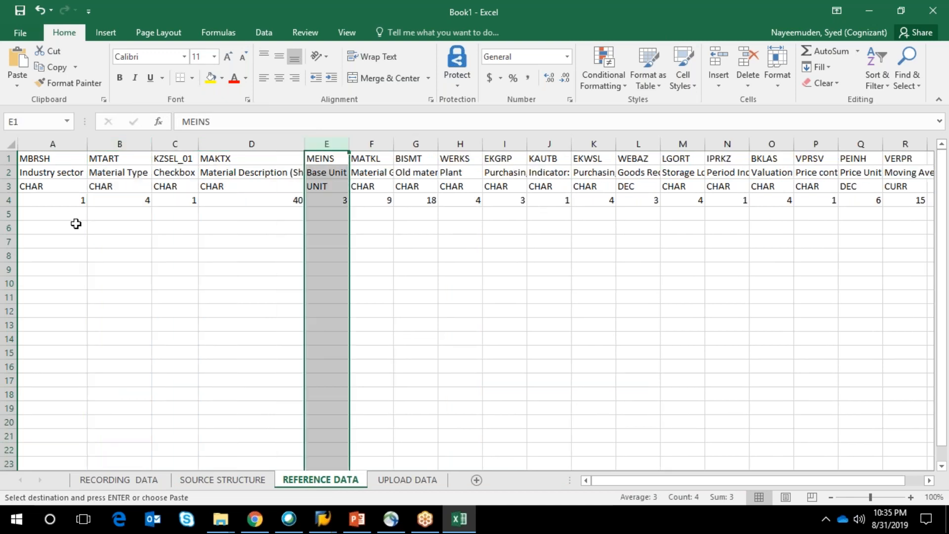
Step: Enter C as the industry sector in A5 and ROH as the material type in B5
click(51, 213)
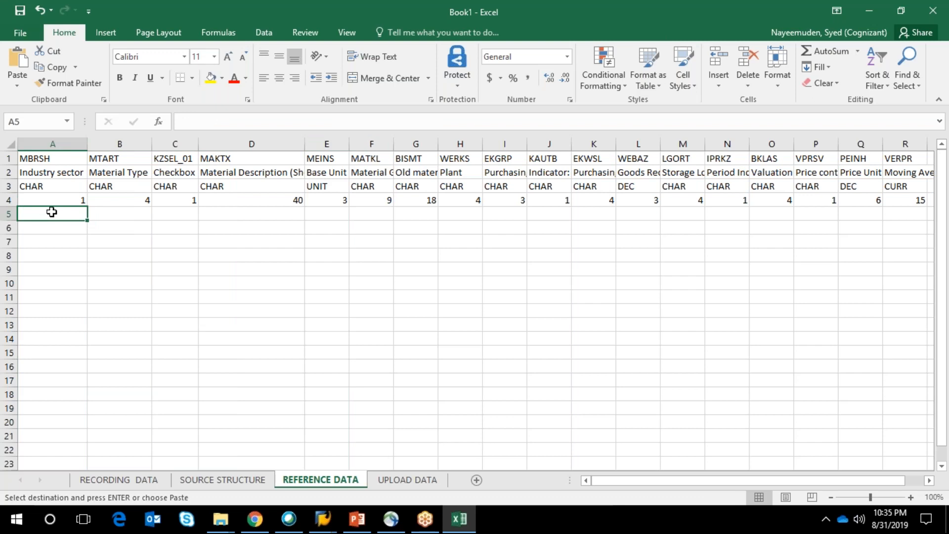
key(Escape)
text(CHAR)
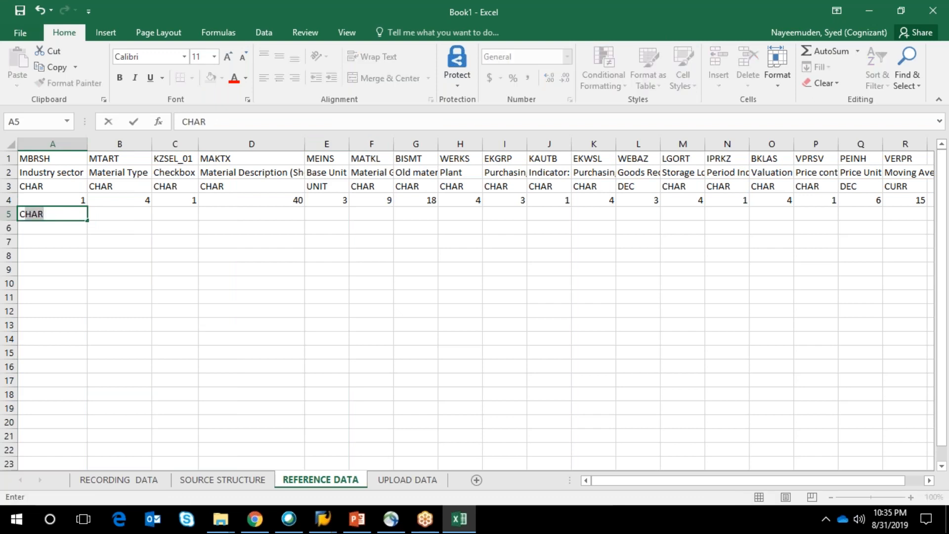
key(Delete)
key(Tab)
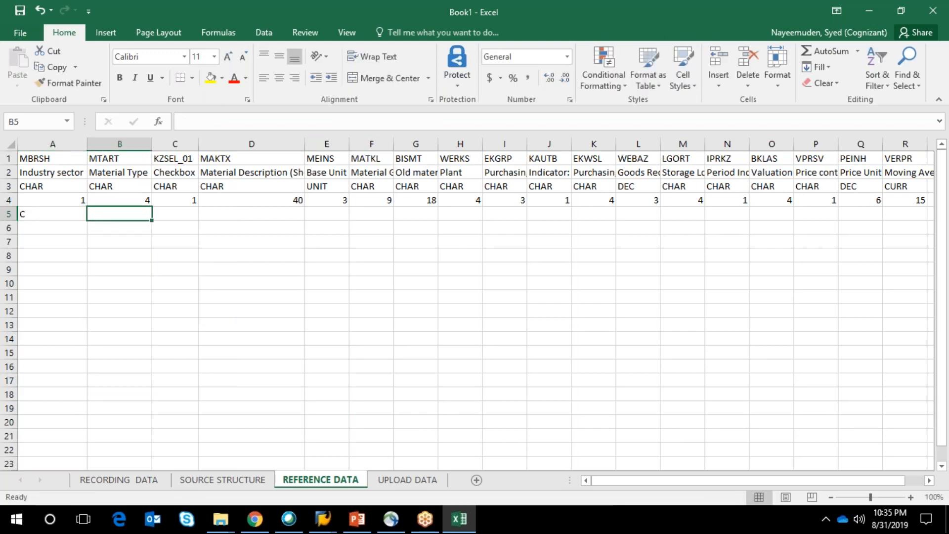
text(ROH)
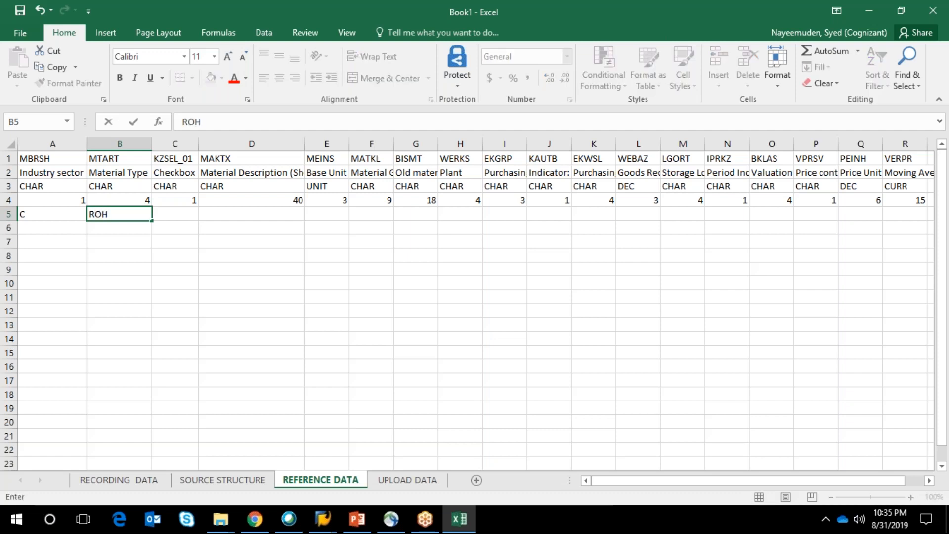
click(34, 156)
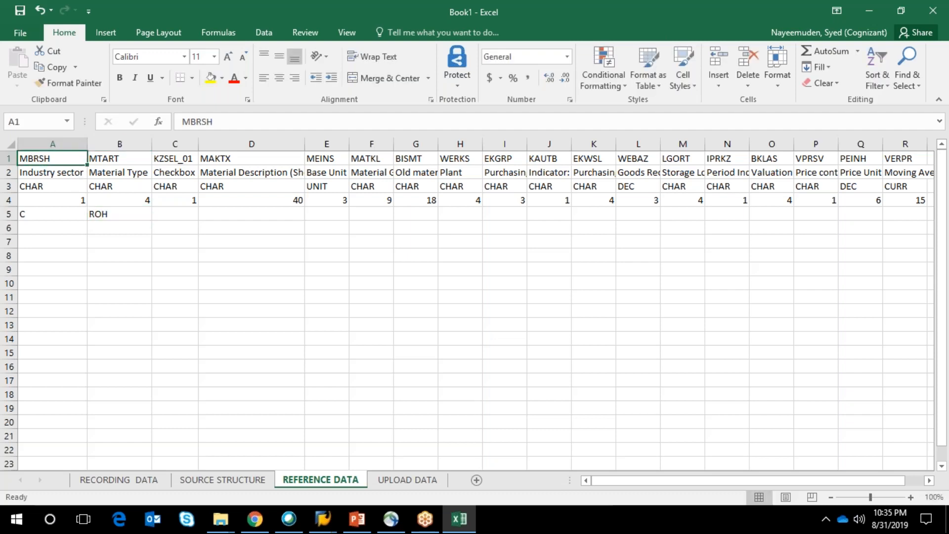
Step: Check the material type column against its headings and enter x for the Checkbox field KZSEL_01 in C5
click(108, 157)
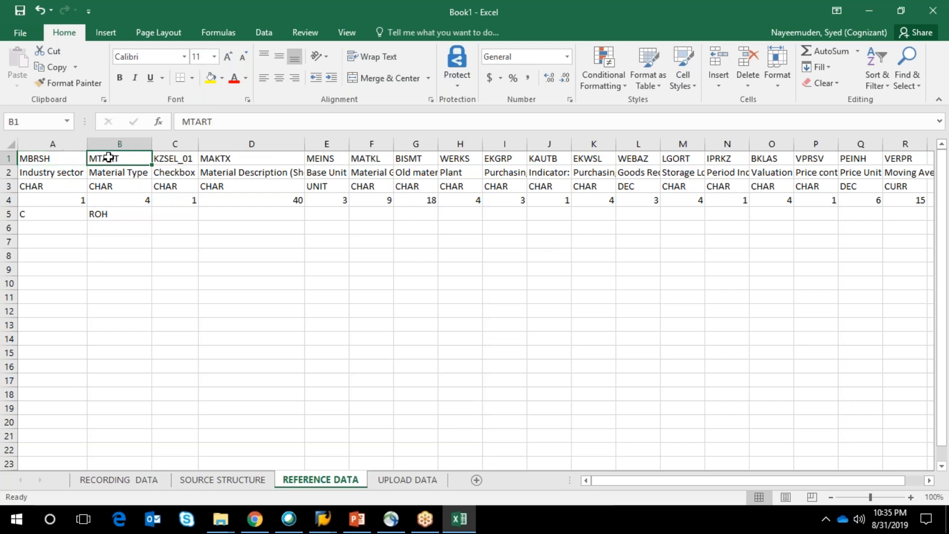
click(109, 214)
click(109, 157)
click(109, 172)
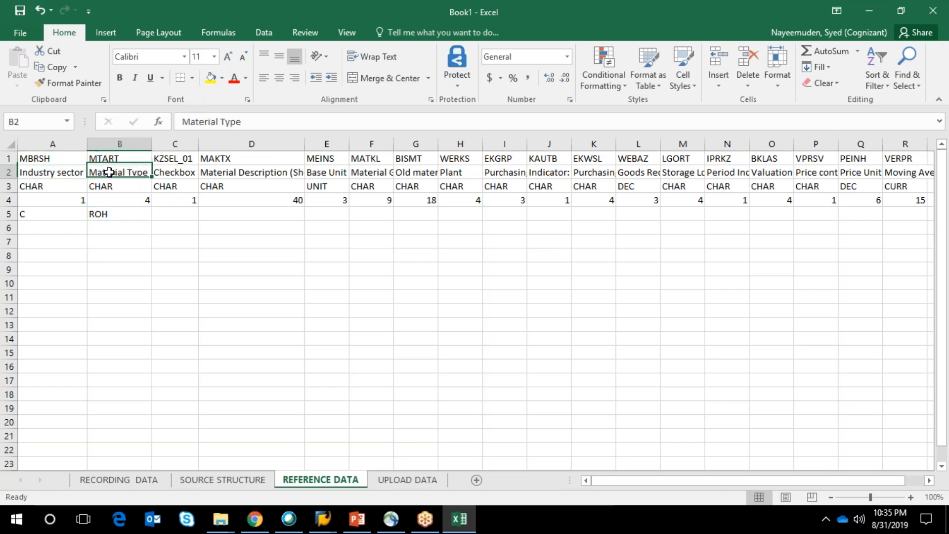
click(104, 212)
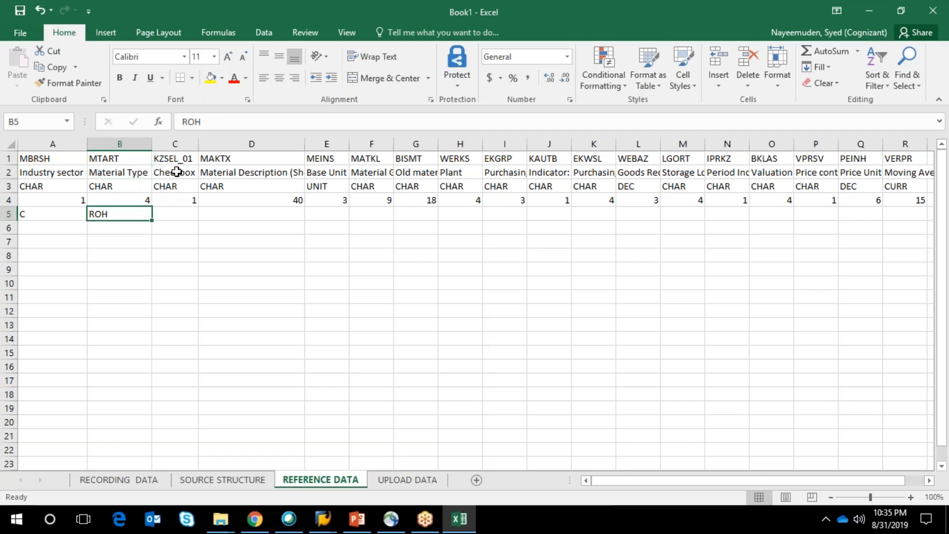
click(173, 213)
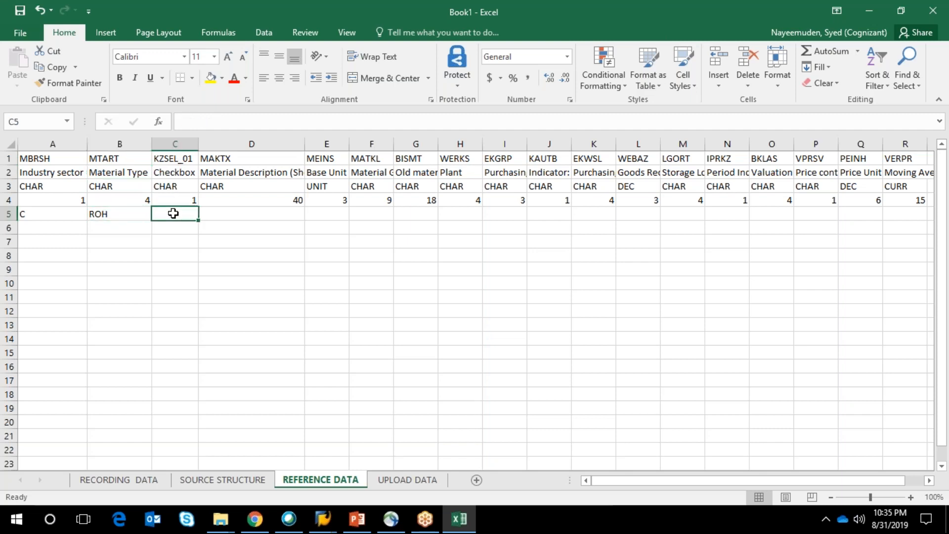
text(x)
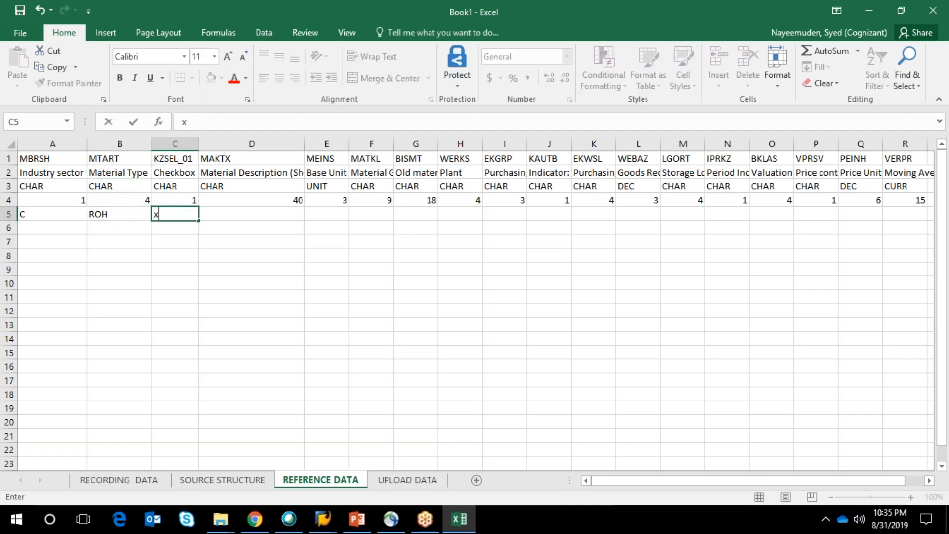
Step: Check the MAKTX column headings and enter ROHMAT_02 as the material description in D5
click(245, 157)
click(245, 174)
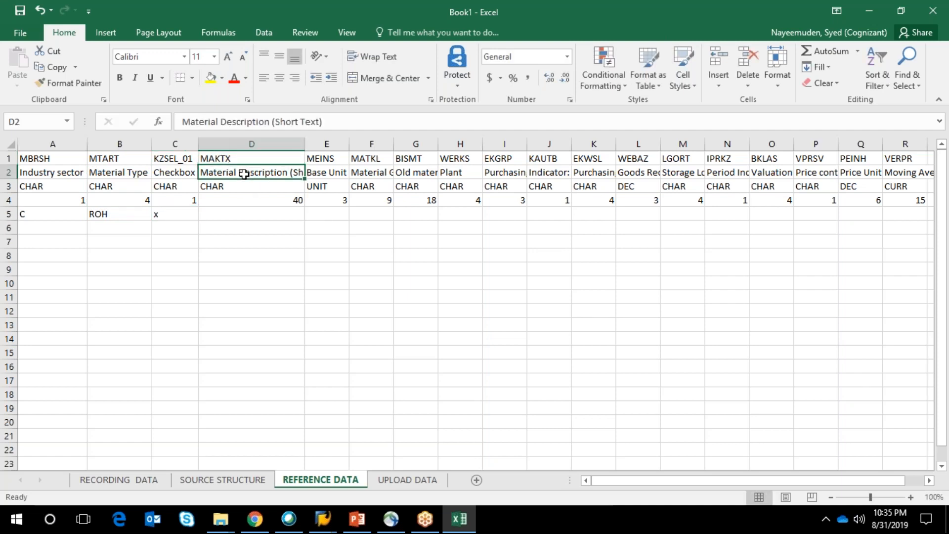
click(233, 215)
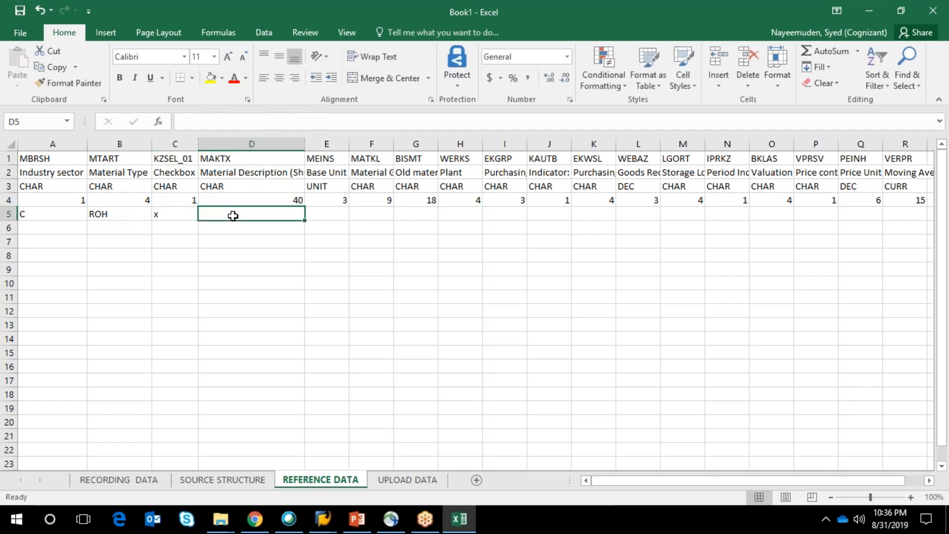
text(te)
key(BackSpace)
key(BackSpace)
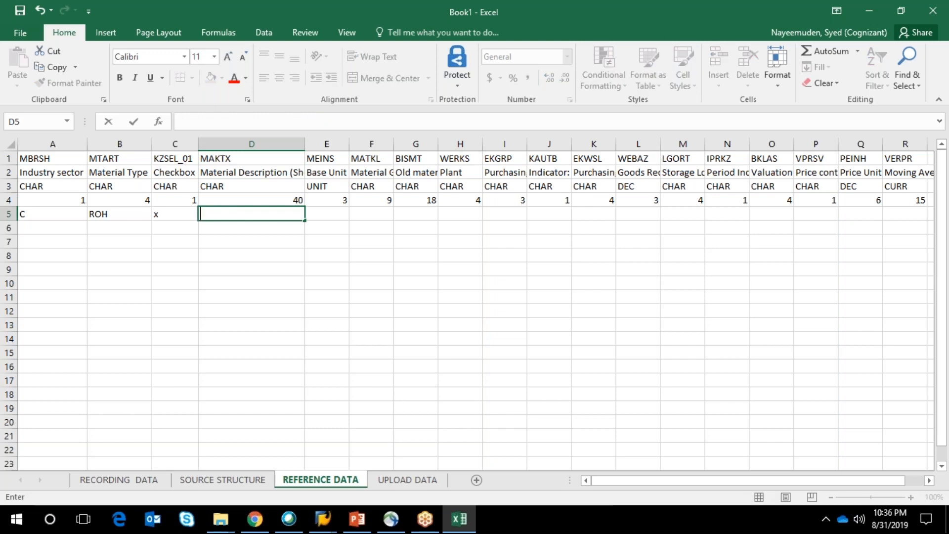
text(ROHMAT_02)
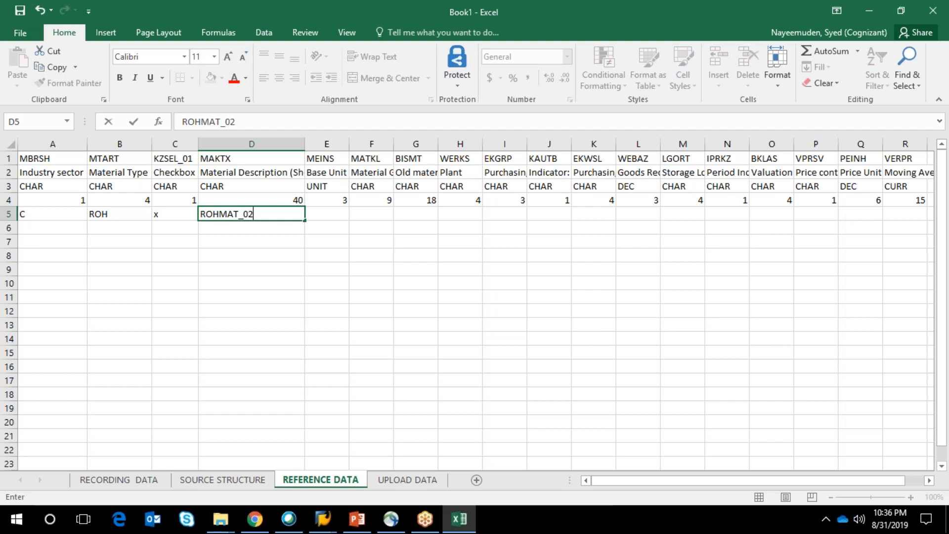
key(Tab)
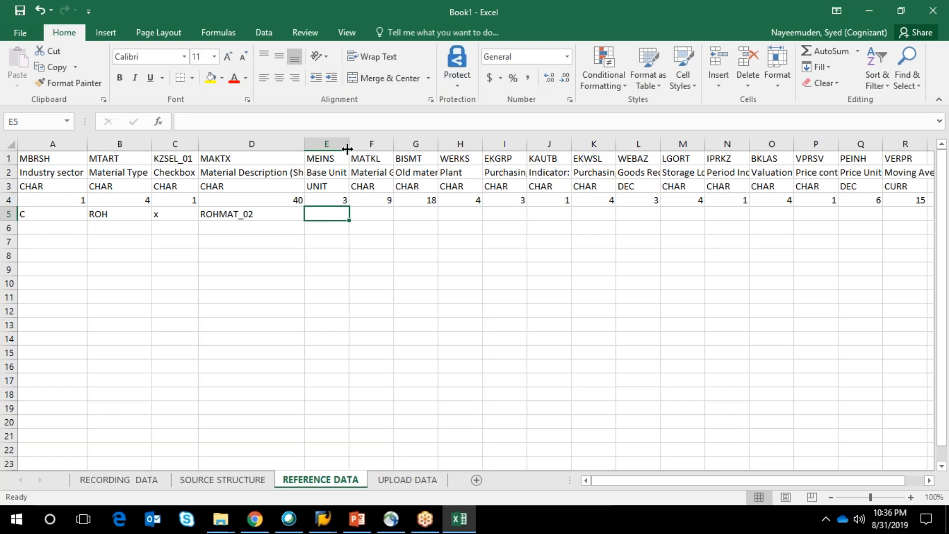
Step: Widen column E, check its MEINS headings and enter EA as the base unit of measure in E5
drag(348, 148, 379, 147)
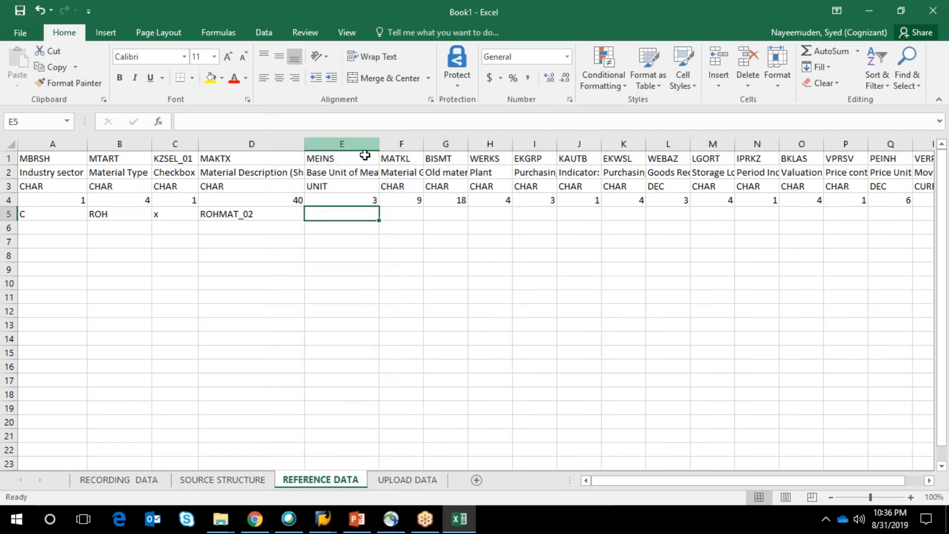
click(327, 172)
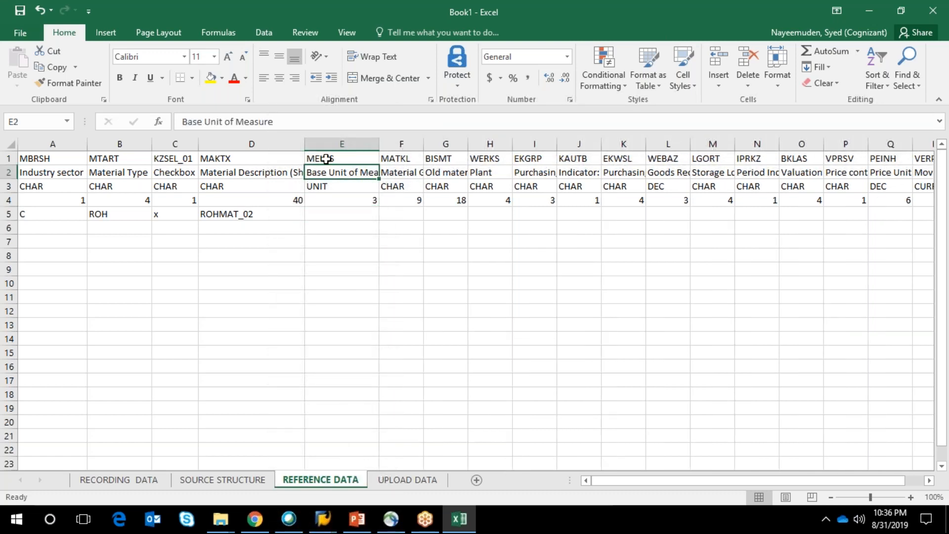
click(325, 159)
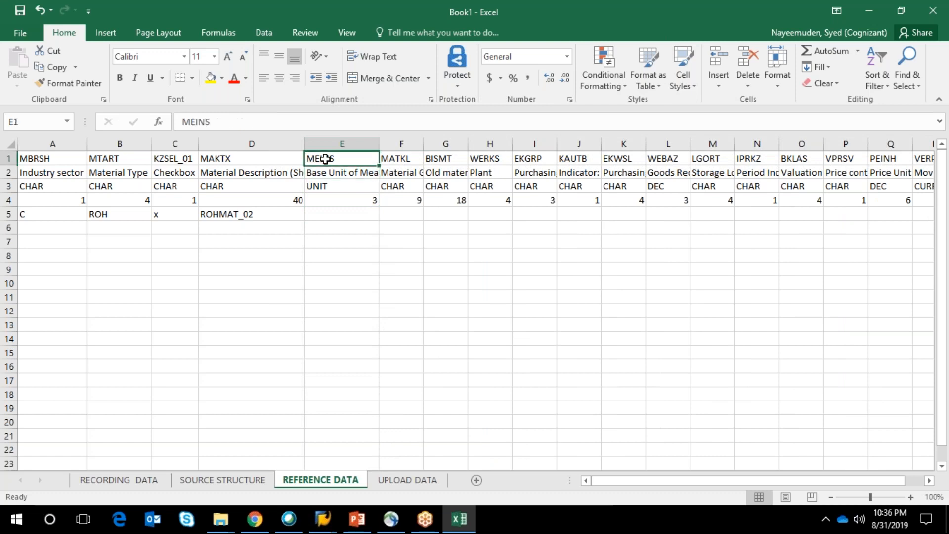
click(323, 218)
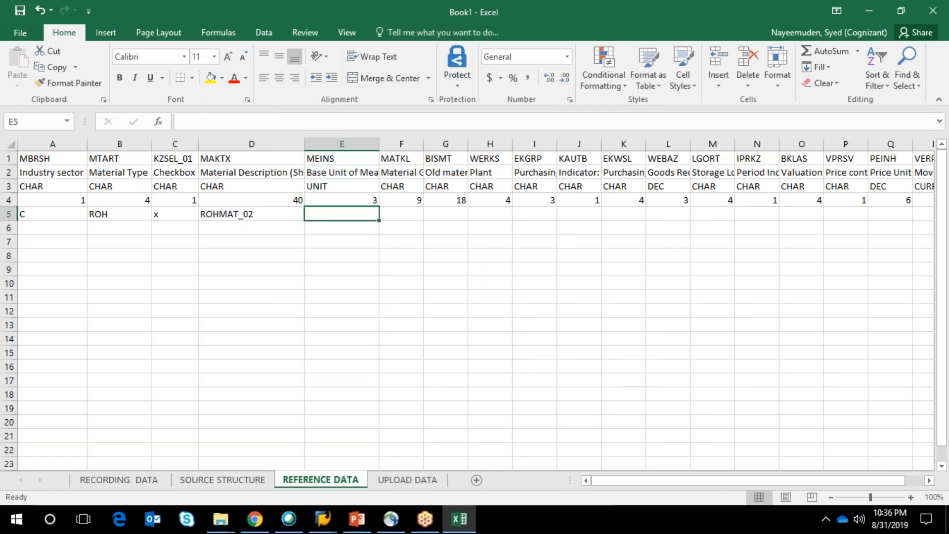
text(EA)
key(BackSpace)
key(BackSpace)
text(EA)
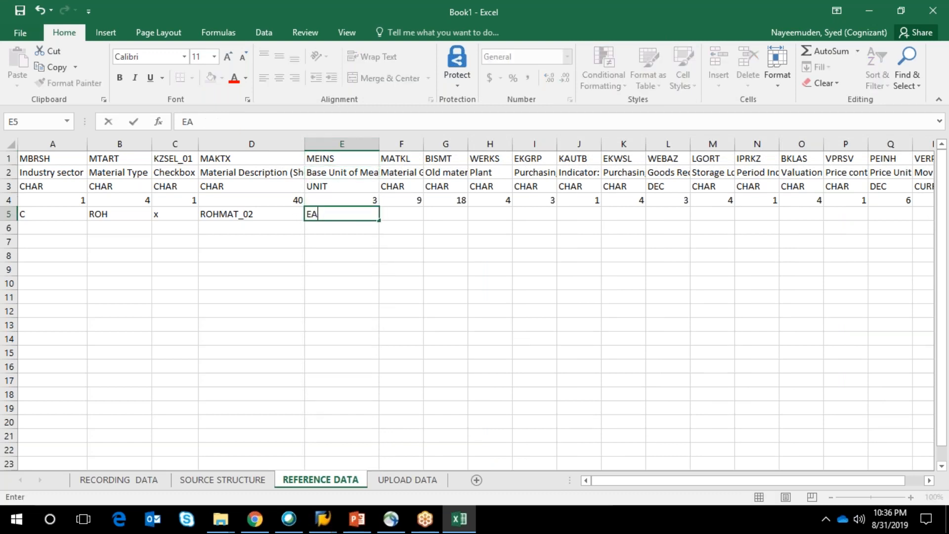
key(Tab)
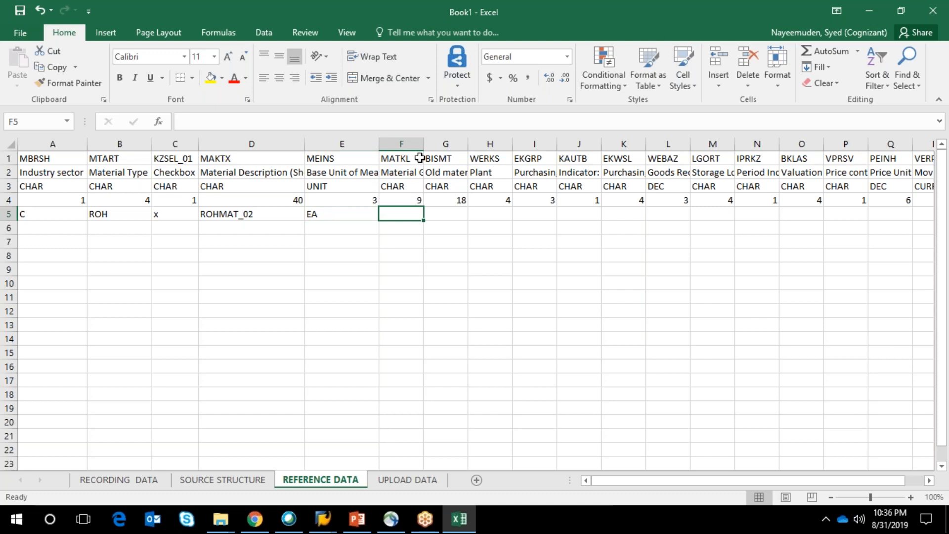
Step: Widen column F for its Material Group description and begin the text entry '000 in F5
mouse_move(423, 144)
mouse_down()
mouse_move(464, 146)
mouse_move(442, 147)
mouse_up()
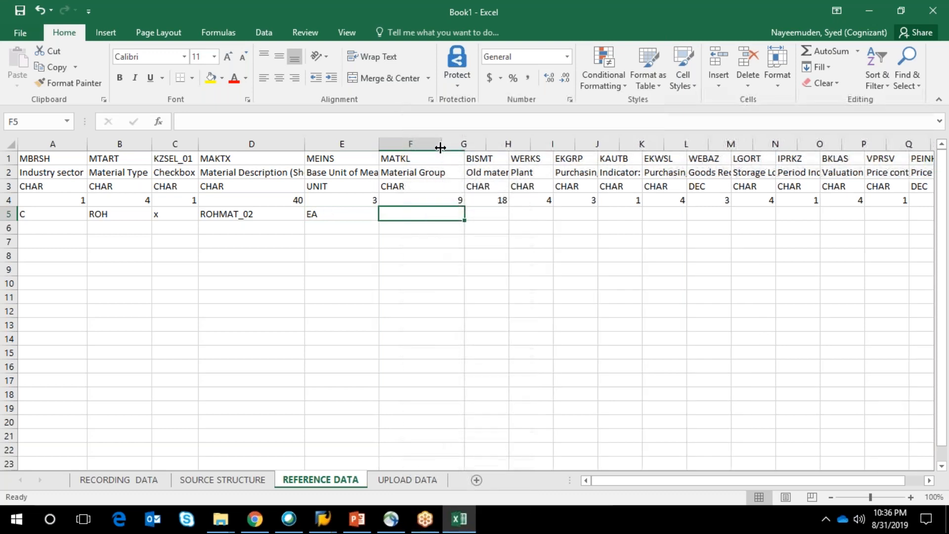
text('000)
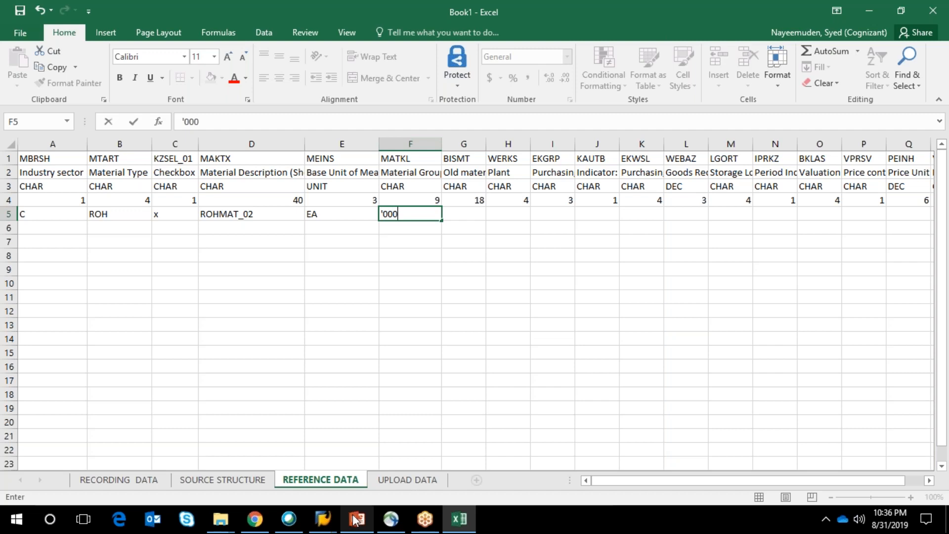
mouse_move(319, 524)
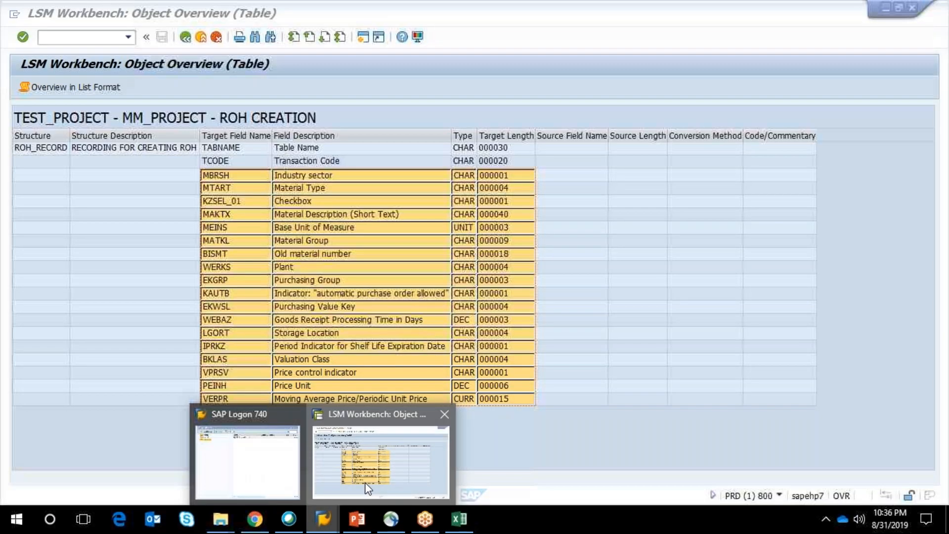
click(367, 486)
click(80, 37)
text(/OM)
text(1)
key(Return)
key(Return)
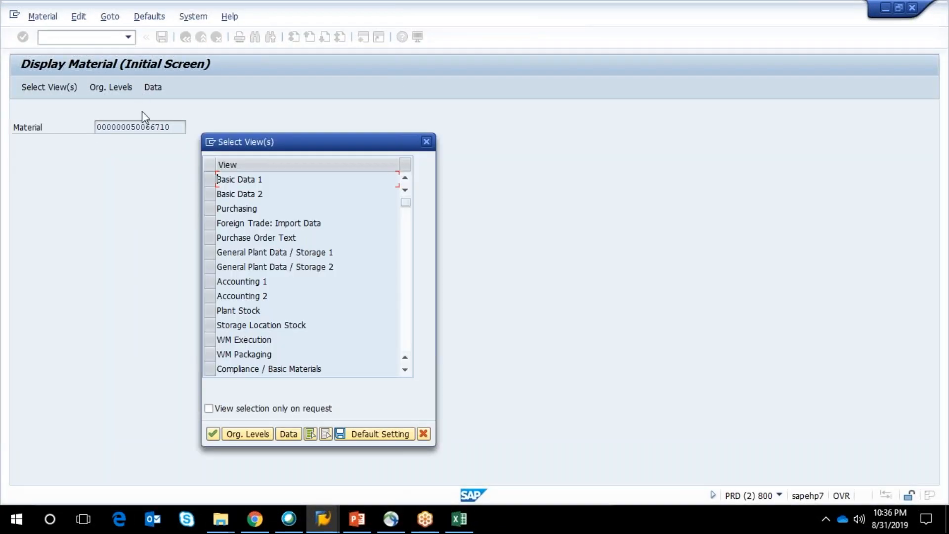
click(206, 206)
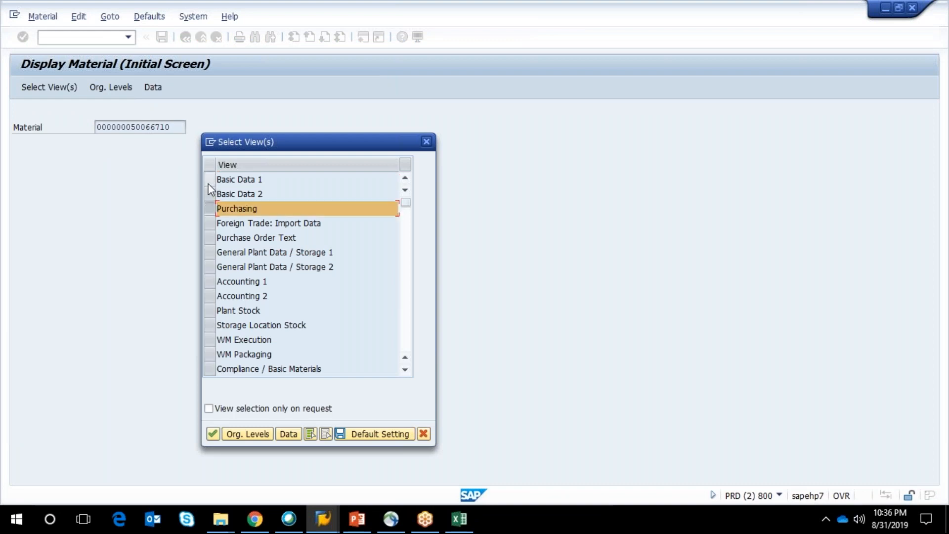
click(208, 183)
key(Return)
click(209, 184)
key(Return)
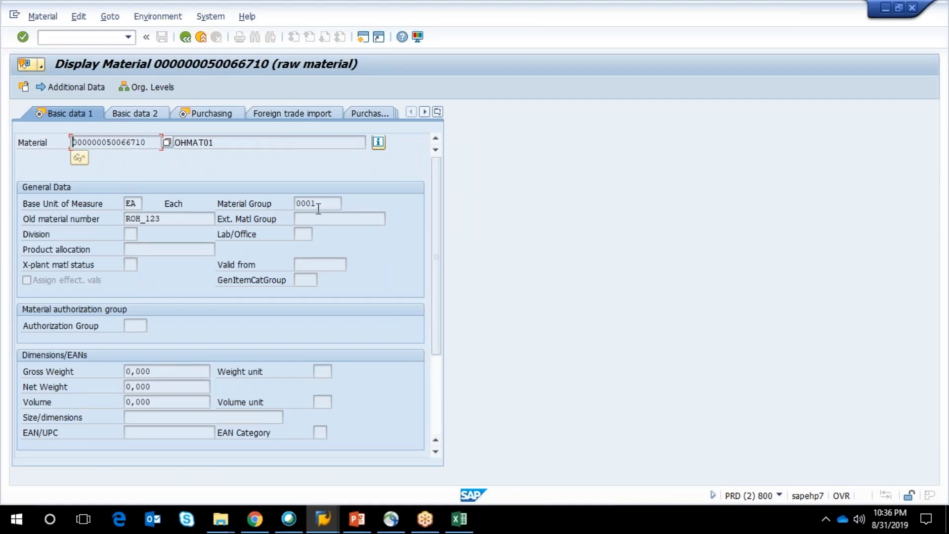
Step: Switch back to the Excel workbook and enter '0001 as the material group in F5
key(alt+Tab)
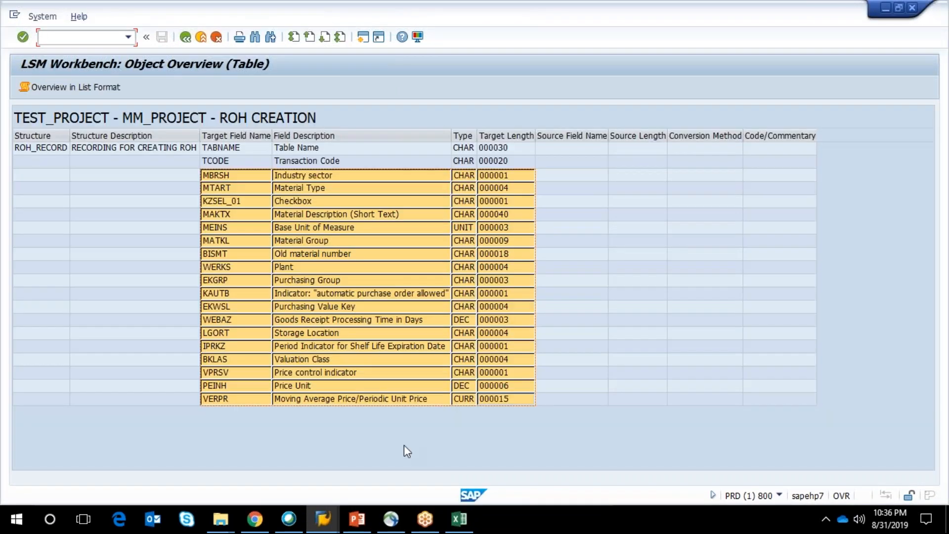
key(alt+Tab)
mouse_move(459, 518)
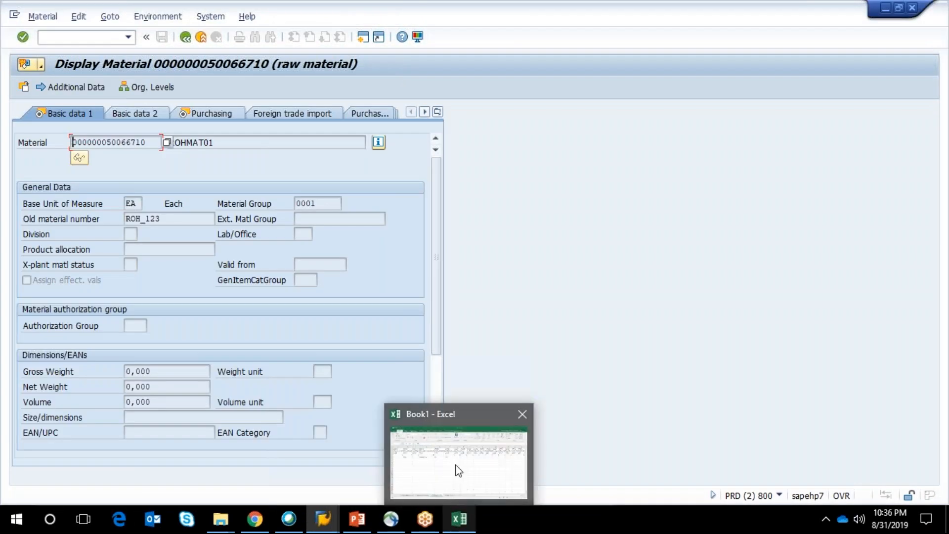
click(455, 467)
text(1)
key(BackSpace)
key(BackSpace)
key(BackSpace)
key(BackSpace)
key(BackSpace)
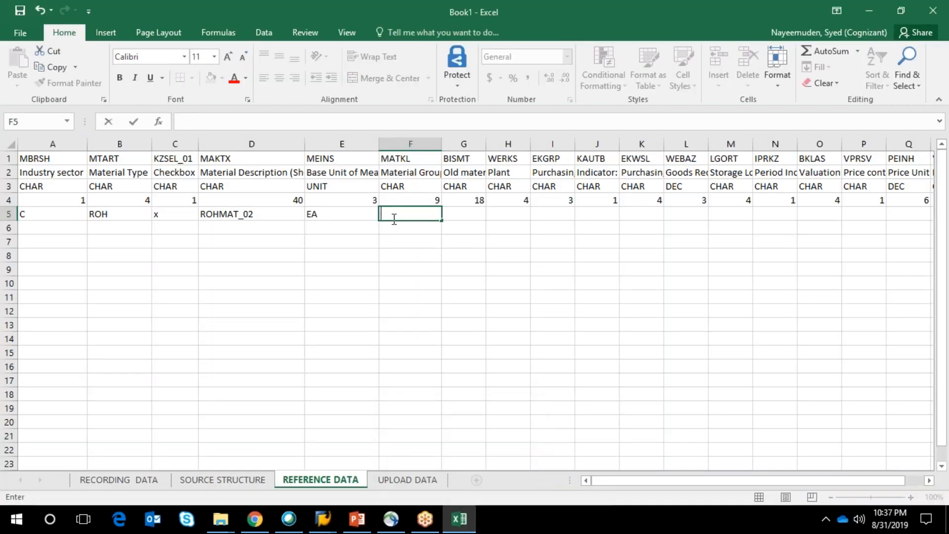
text('0001)
key(Return)
click(403, 216)
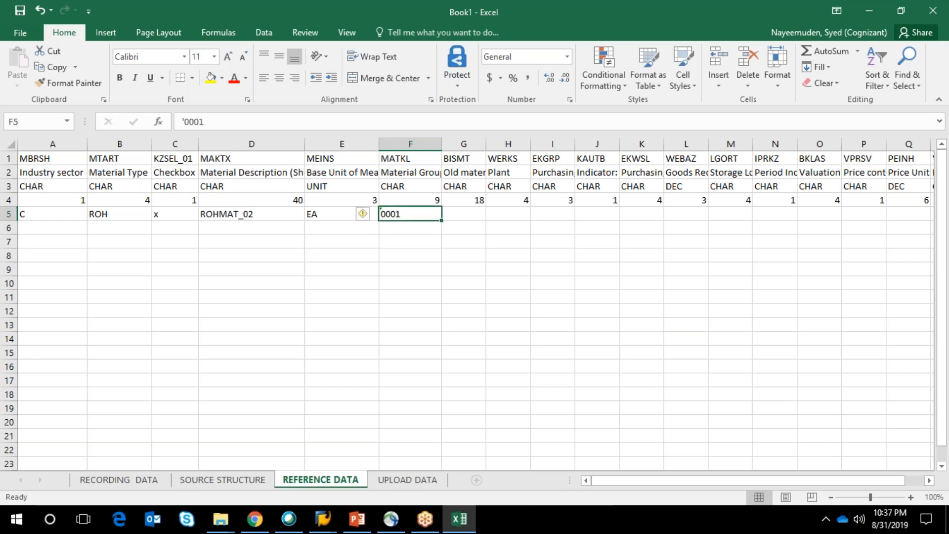
Step: Replace the material group in F5 with a plain 1, and re-enter it as the text value '0001
key(Delete)
text(1)
key(Return)
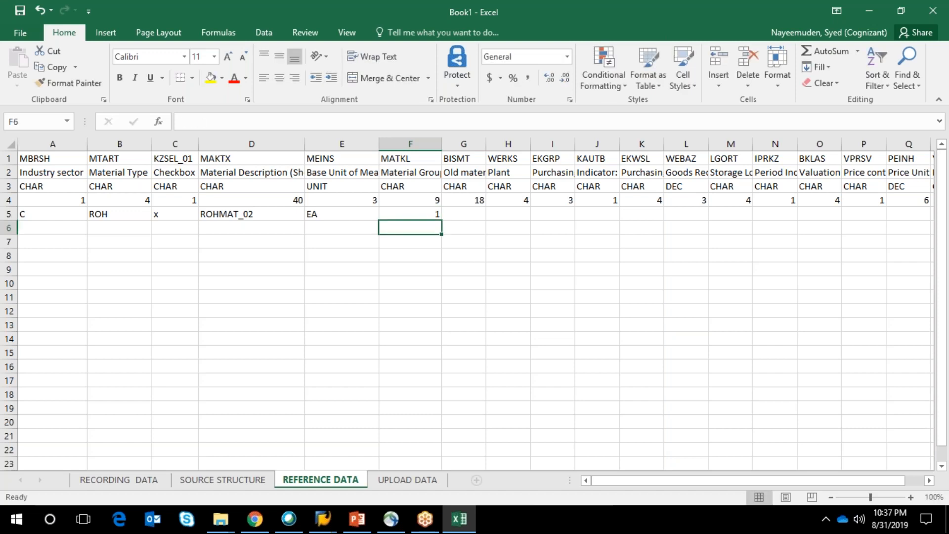
click(410, 214)
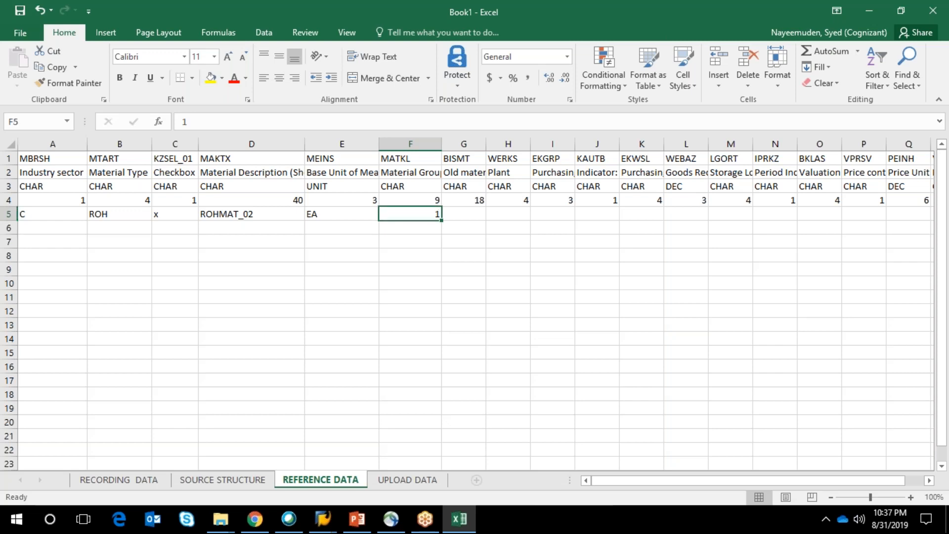
text('0001)
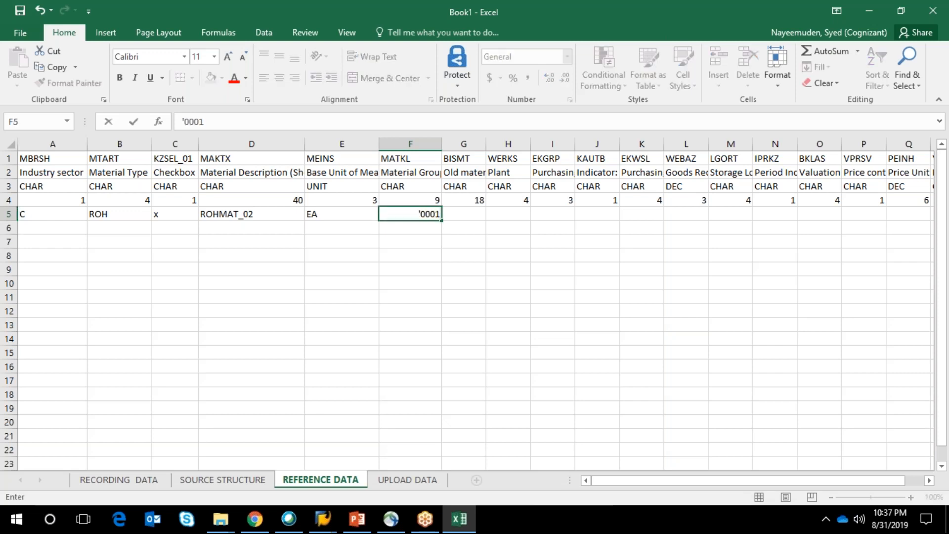
key(ctrl+Return)
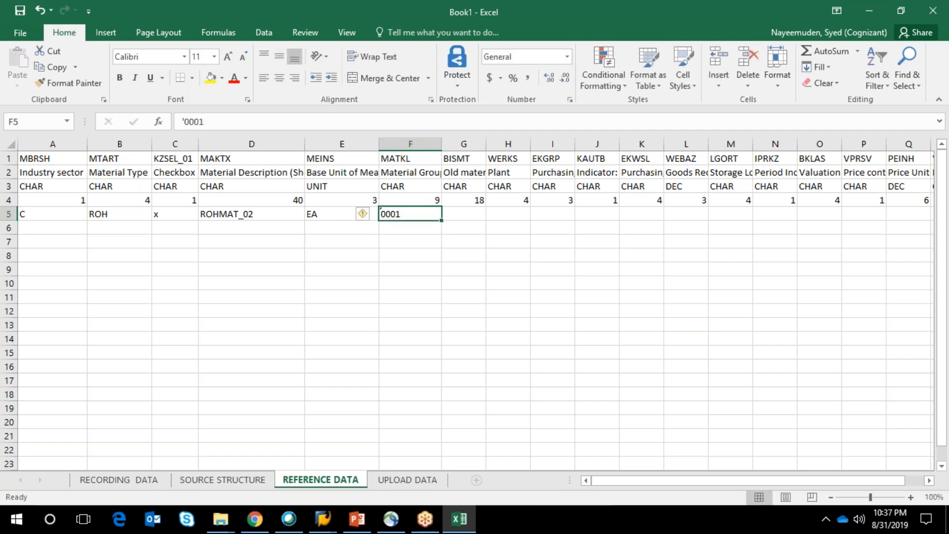
Step: Widen column G to fit its Old material number description and check that field on the material displayed in SAP
key(Right)
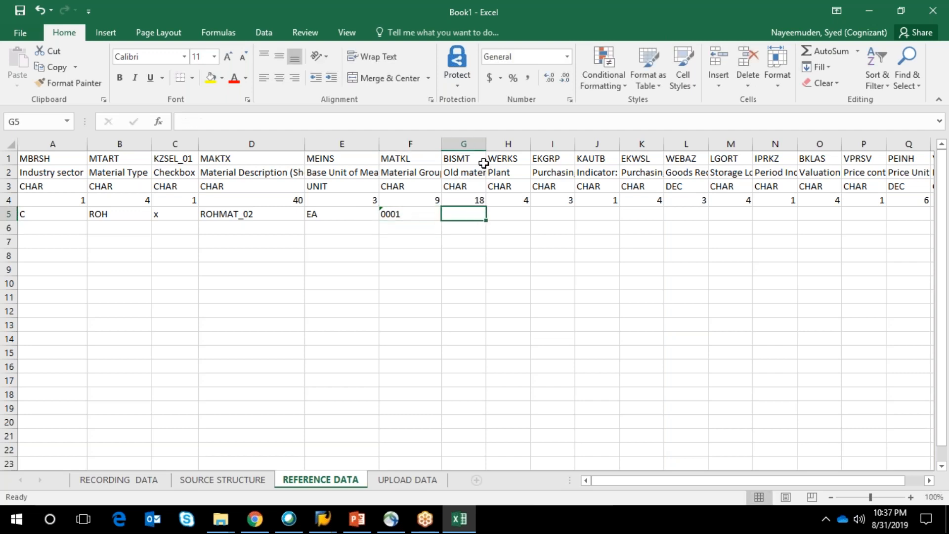
drag(487, 144, 552, 149)
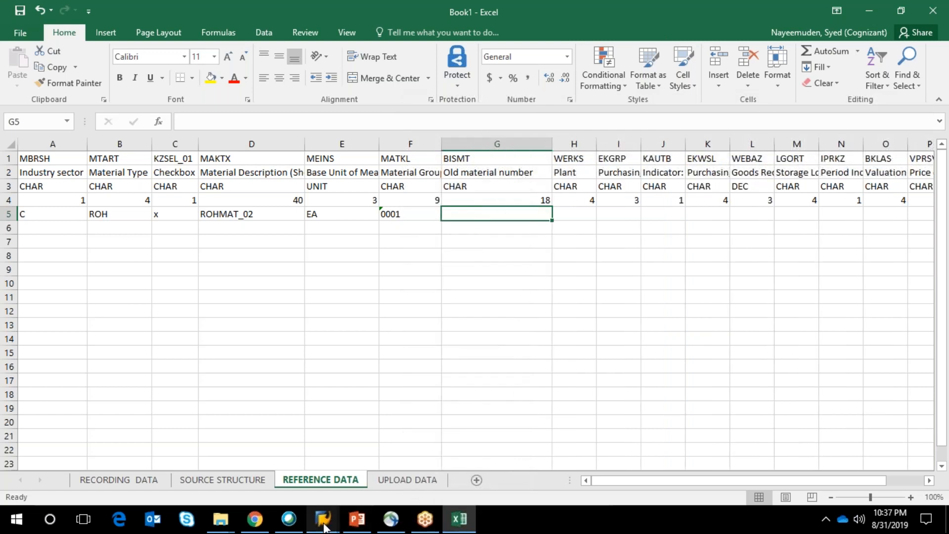
mouse_move(337, 529)
click(428, 467)
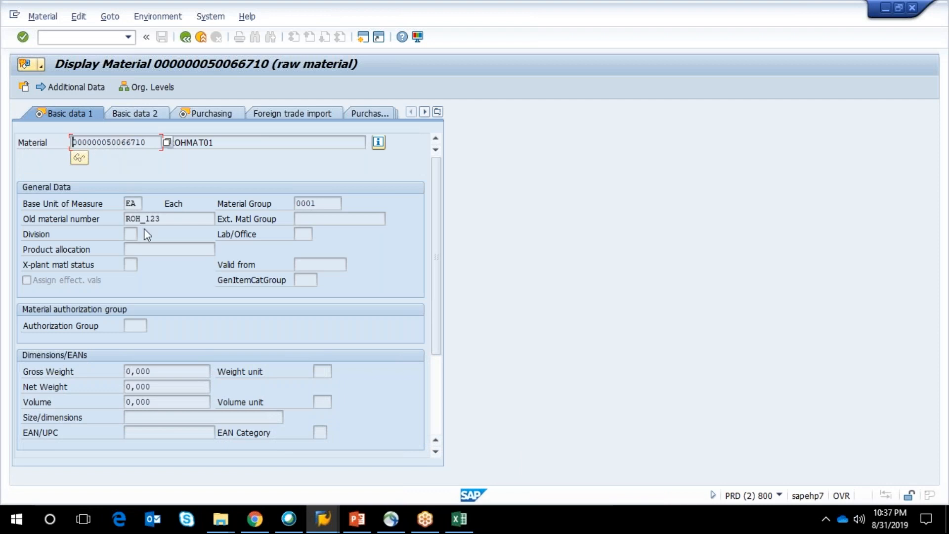
click(885, 7)
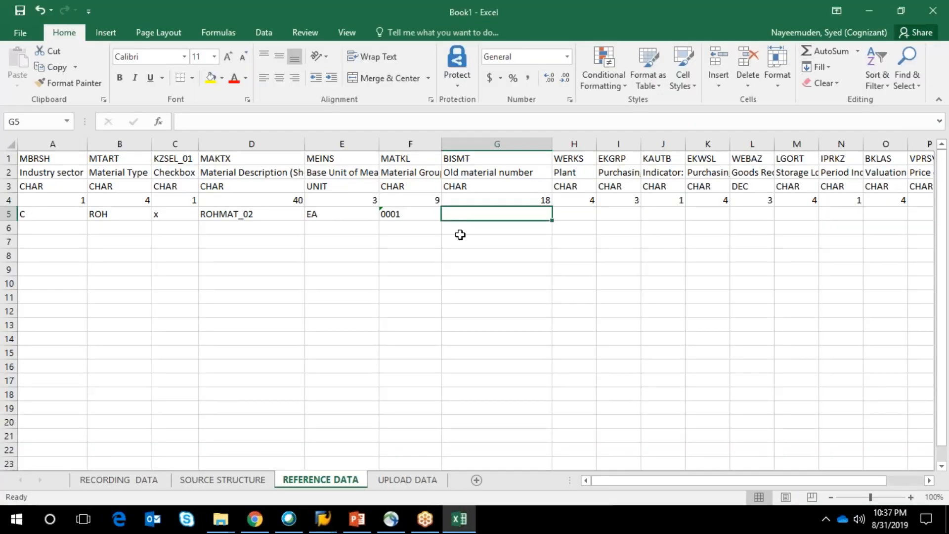
Step: Enter ROH124 as the old material number in G5
text(roh123)
key(BackSpace)
key(BackSpace)
key(BackSpace)
key(BackSpace)
key(BackSpace)
key(alt+Tab)
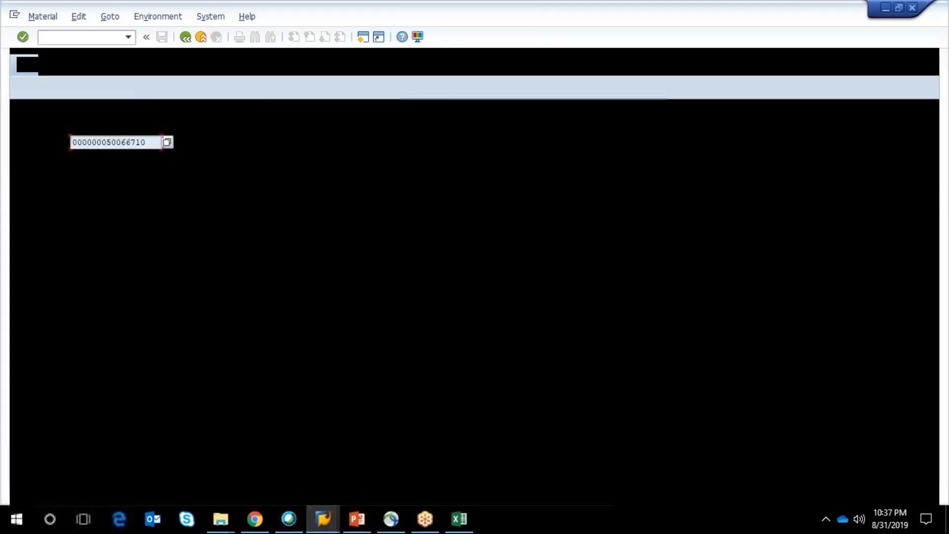
key(alt+Tab)
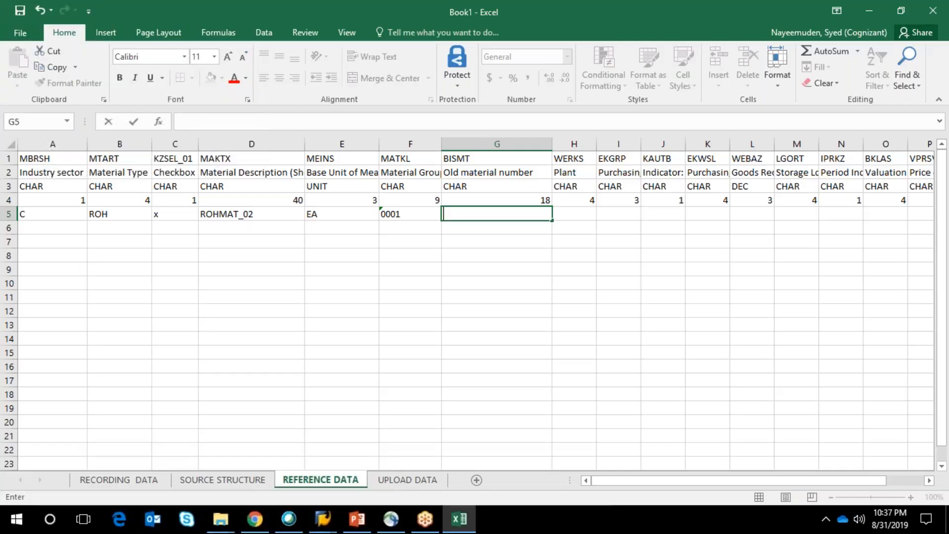
text(ROH123)
key(BackSpace)
text(4)
Step: Enter '0005 as the plant in H5
click(574, 216)
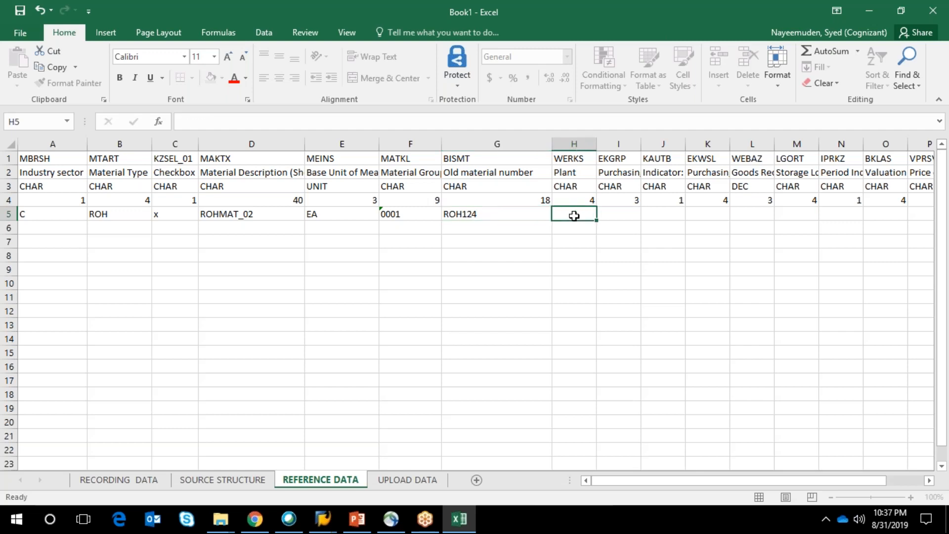
text('0005)
key(Tab)
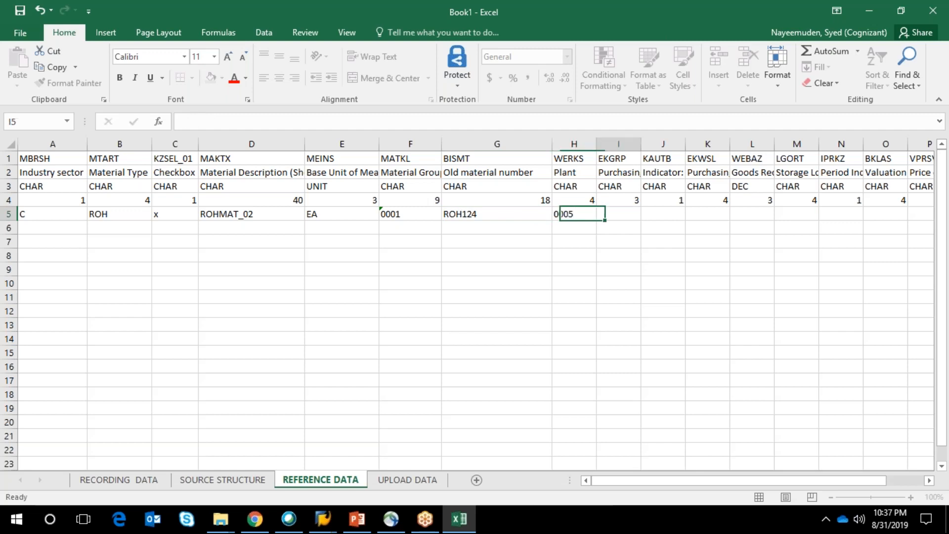
Step: Check the displayed material in SAP and enter '001 as the purchasing group in I5 of the workbook
click(324, 529)
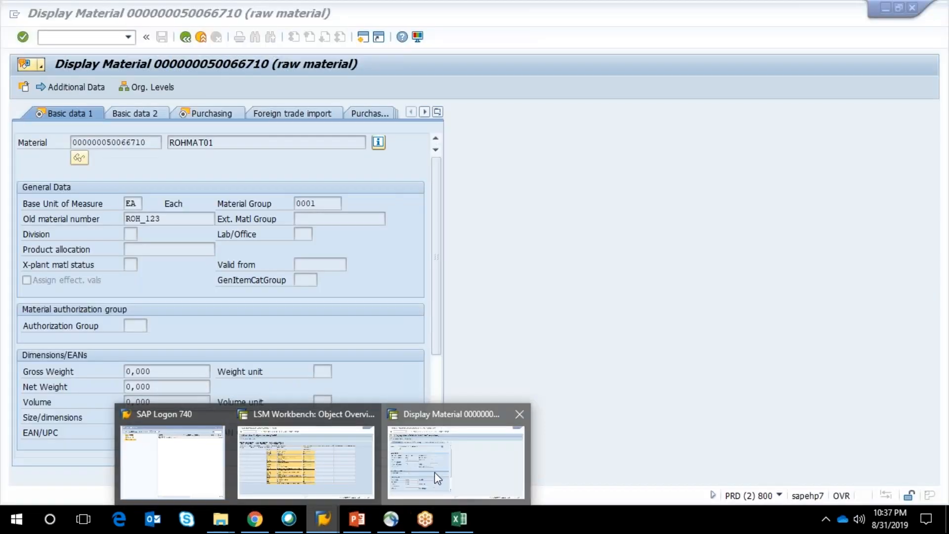
click(435, 473)
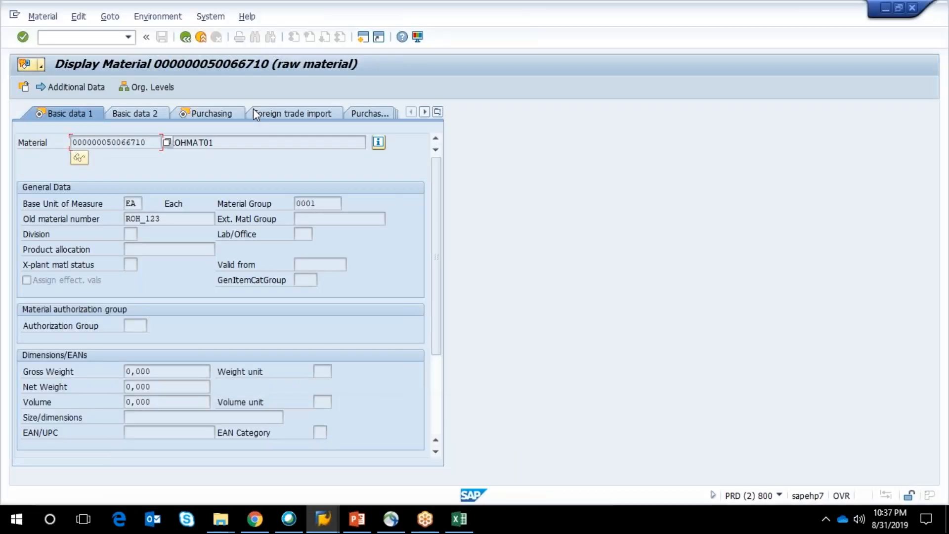
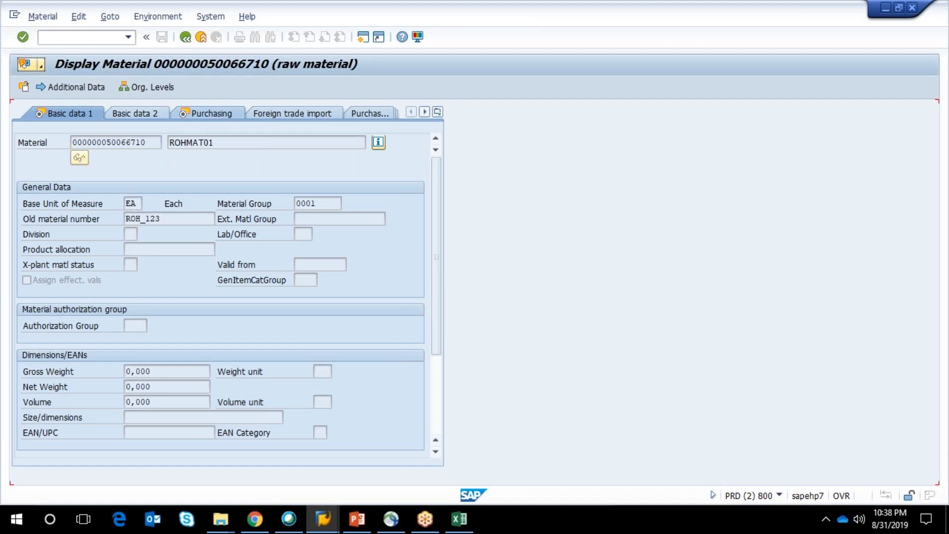
key(alt+Tab)
text('001)
key(Tab)
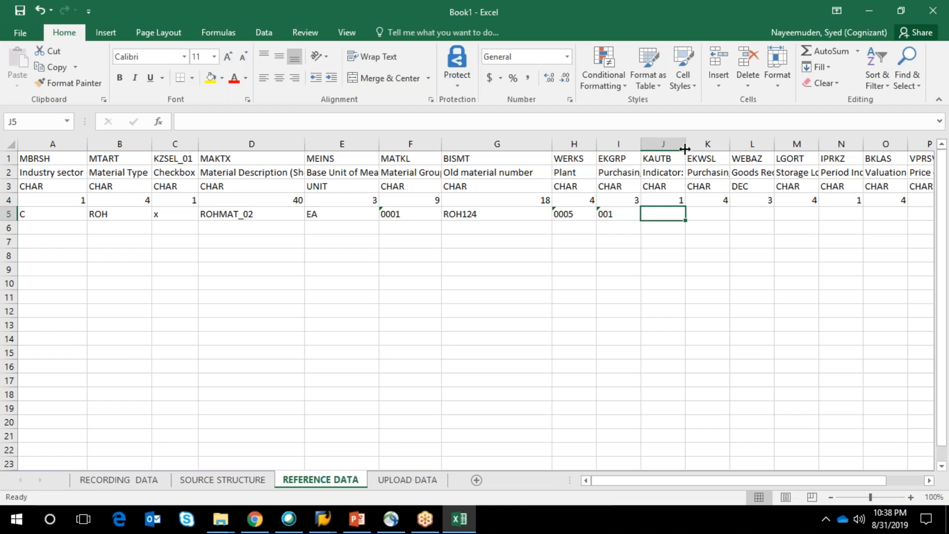
Step: Fit column J to its indicator description and check the automatic PO setting in the material's Purchasing view in SAP
drag(684, 149, 713, 147)
double_click(713, 147)
click(713, 147)
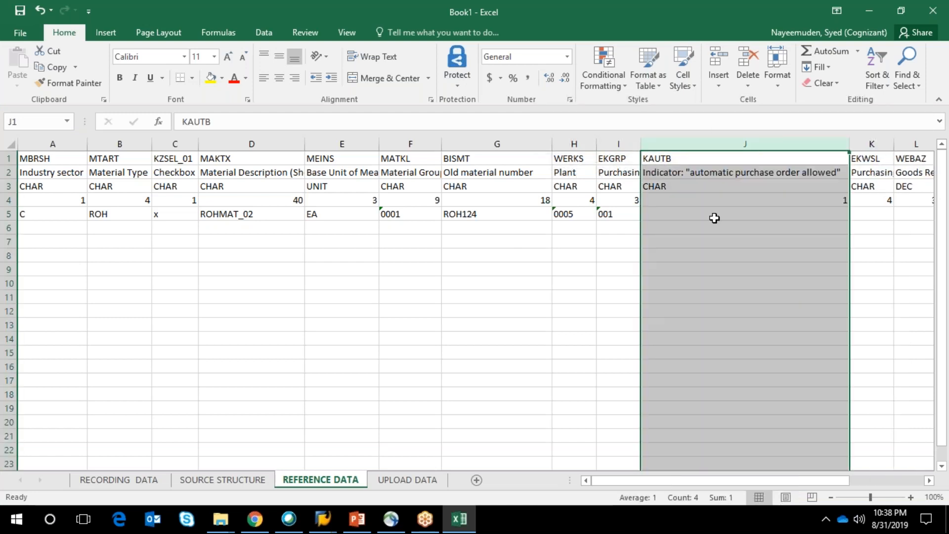
key(alt+Tab)
click(221, 286)
key(alt+Tab)
Step: Narrow column J and enter x as the automatic purchase order indicator in J5
drag(848, 148, 722, 148)
click(671, 211)
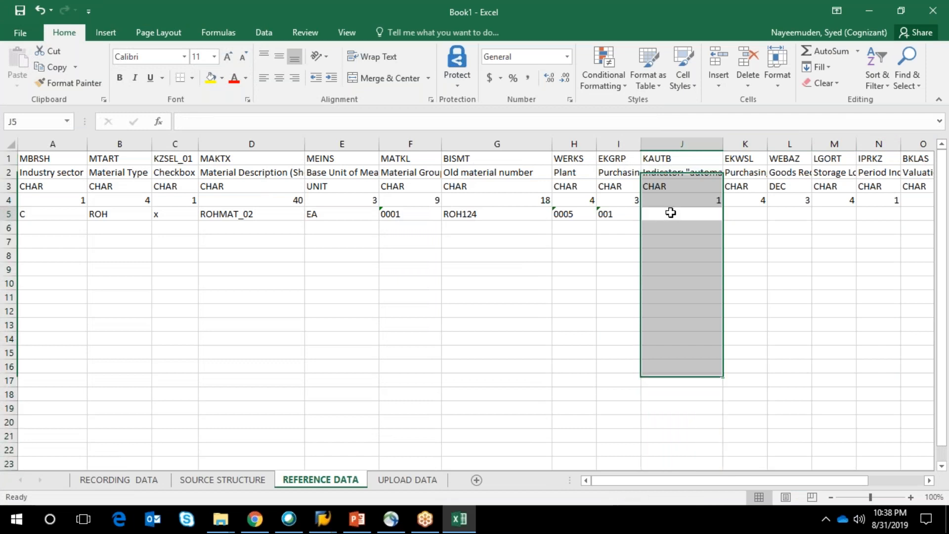
text(X)
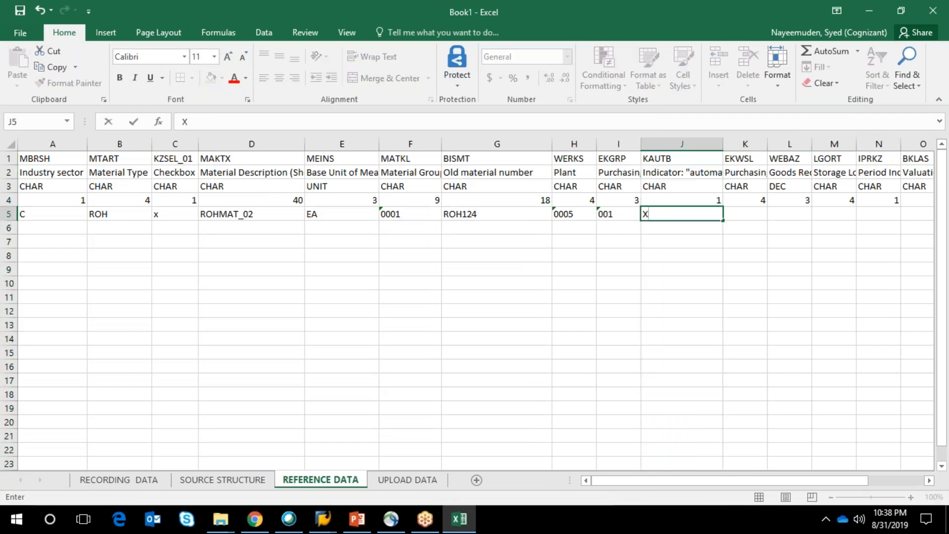
key(BackSpace)
key(F2)
text(x)
Step: Widen column K to show more of its purchasing value key description
click(769, 143)
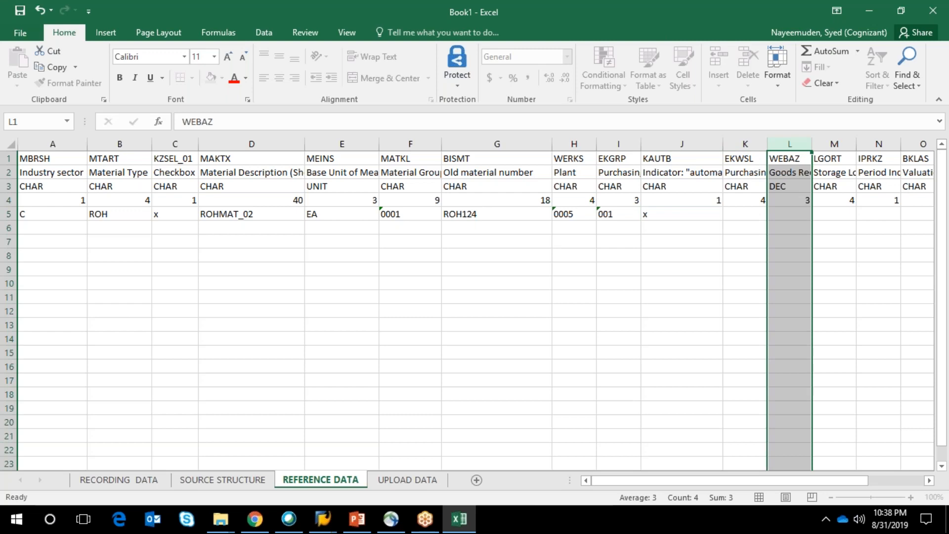
drag(765, 148, 792, 144)
click(744, 221)
key(shift+Down)
key(shift+Down)
key(shift+Down)
key(shift+Down)
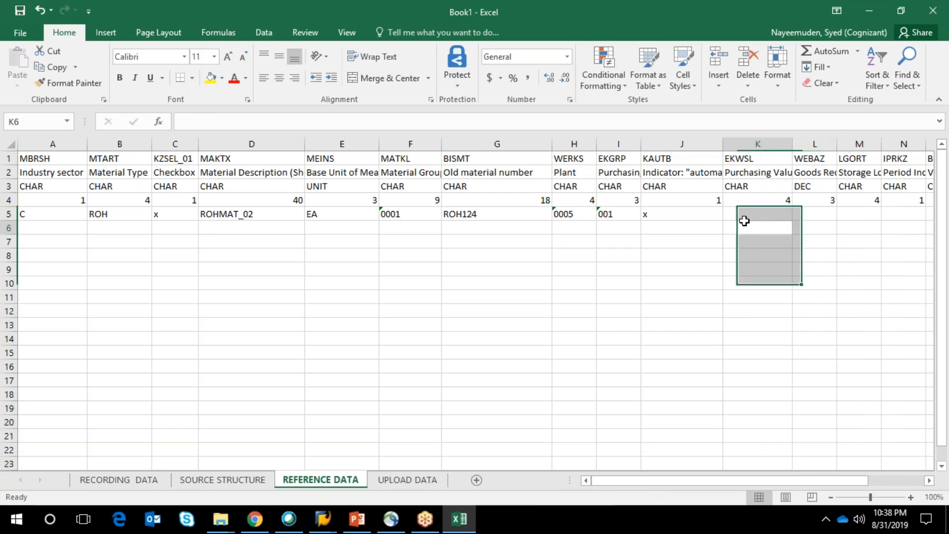
Step: Check the purchasing value key of the material in SAP and enter 1 in K5
key(alt+Tab)
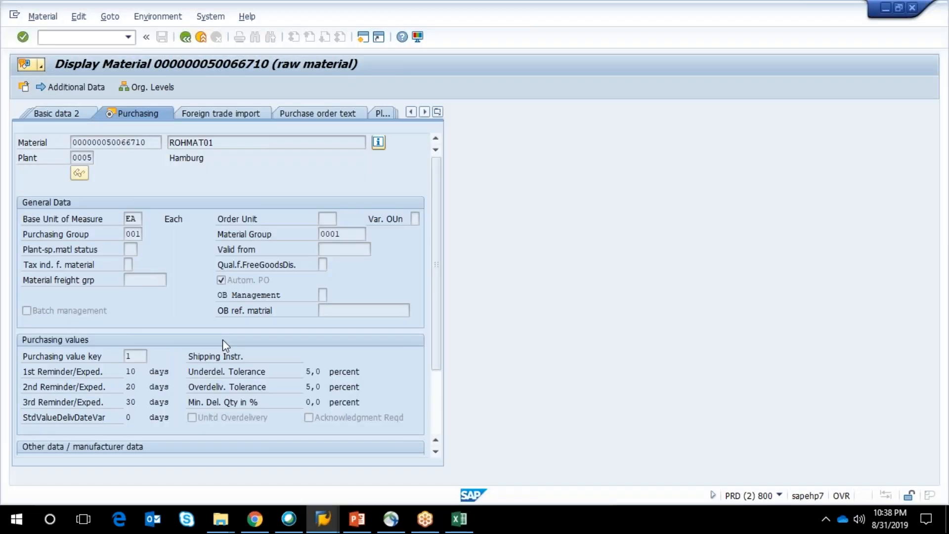
key(alt+Tab)
click(748, 212)
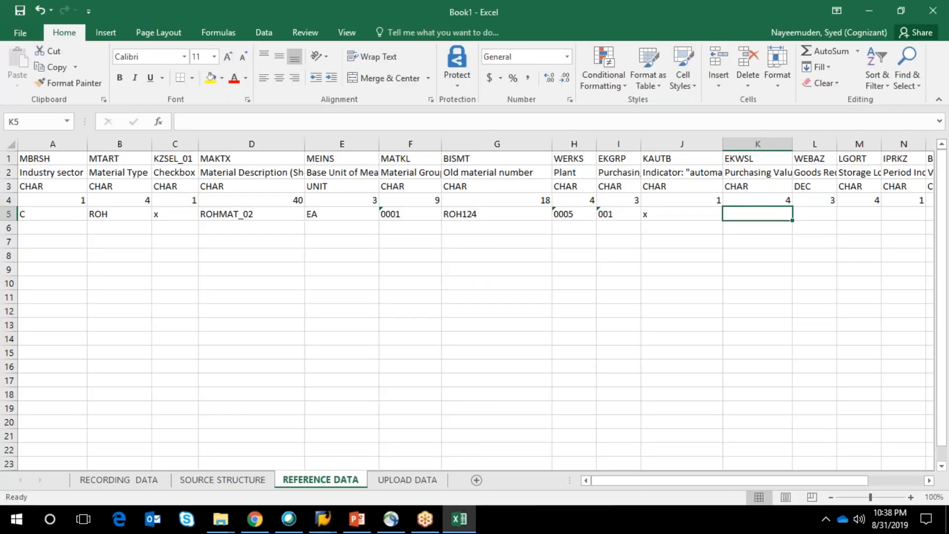
text(1)
key(Tab)
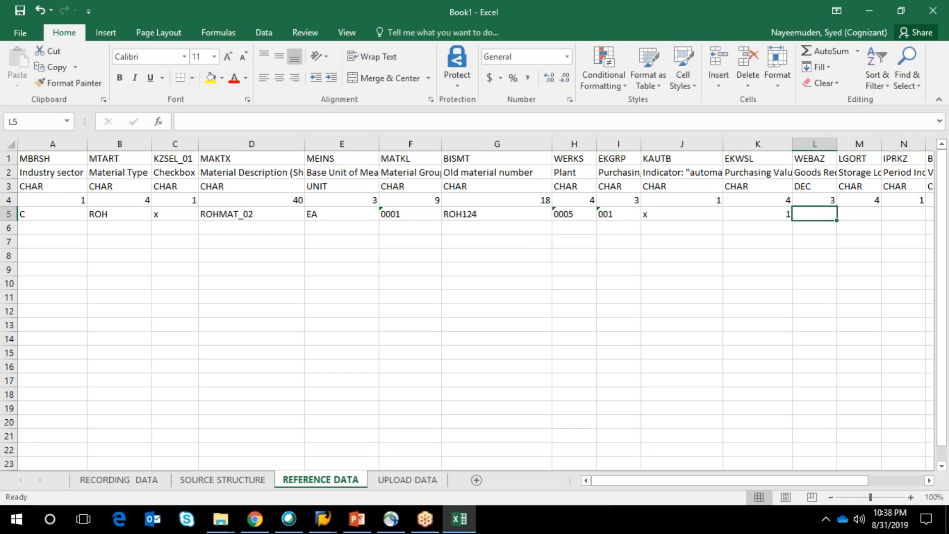
Step: Fit column L to its description and enter 5 as the goods receipt processing time in L5
double_click(836, 144)
drag(627, 481, 707, 480)
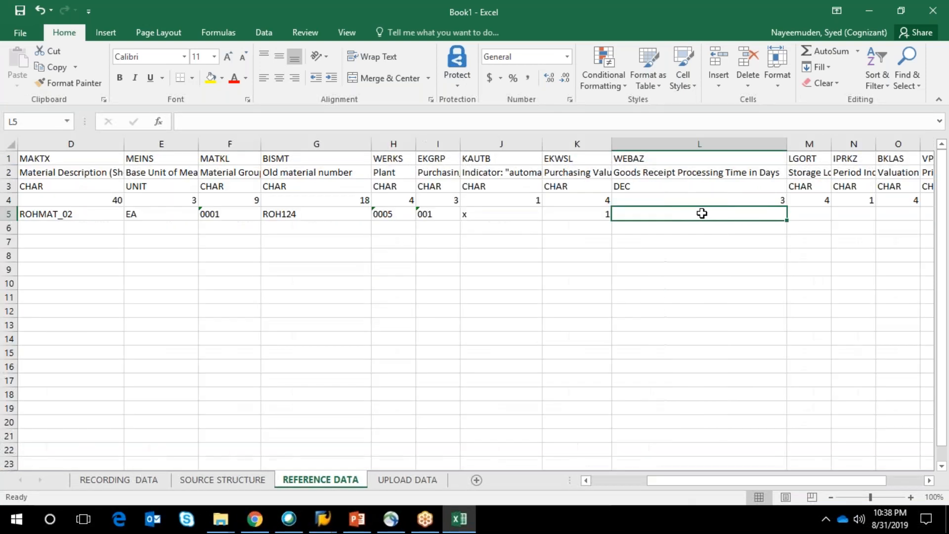
text(5)
key(Tab)
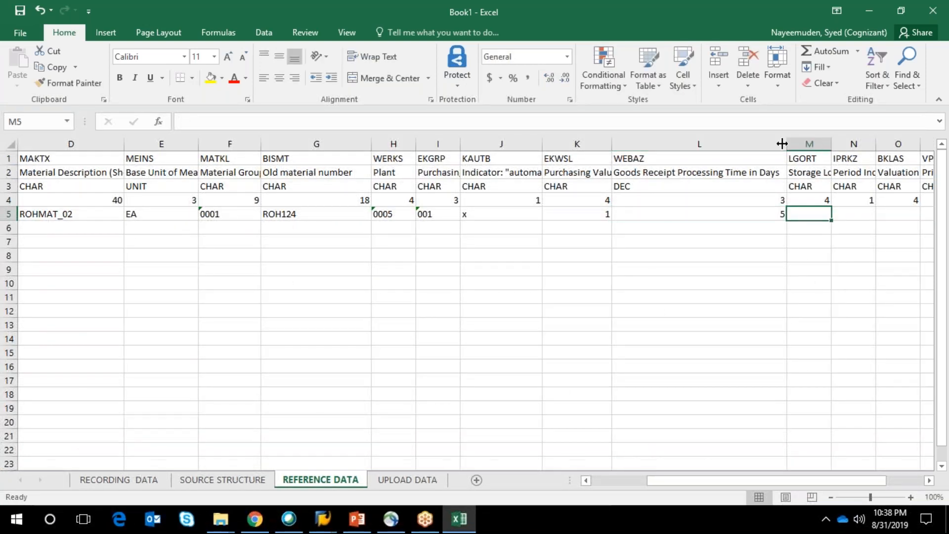
Step: Adjust the widths of columns L and M and enter '0001 as the storage location in M5
drag(780, 144, 750, 148)
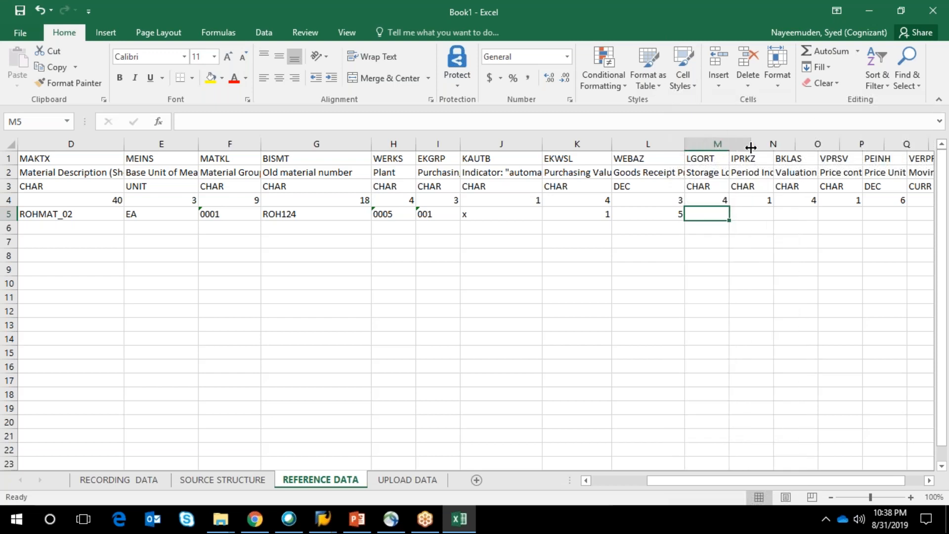
text(')
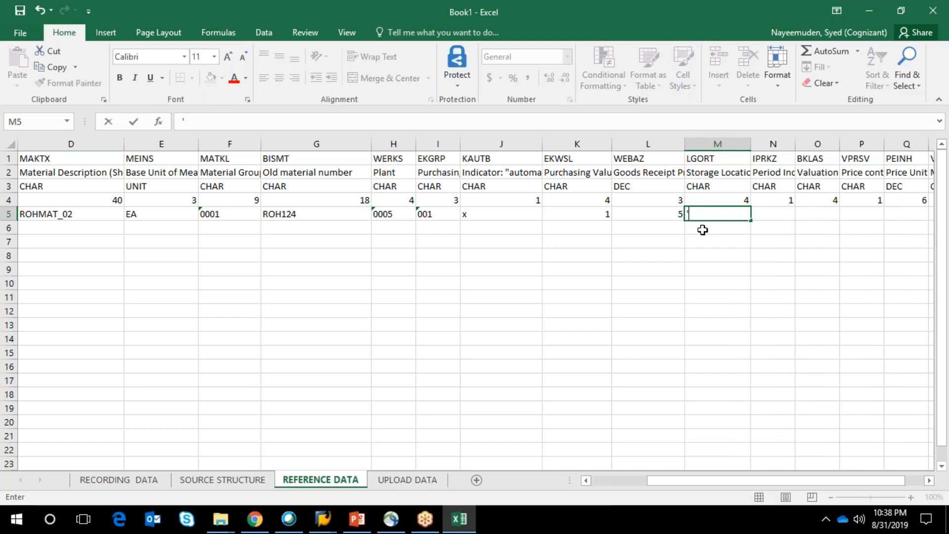
text(0001)
key(Tab)
Step: Widen column N slightly, leave N5 empty and enter 3000 as the valuation class in O5
drag(796, 144, 805, 148)
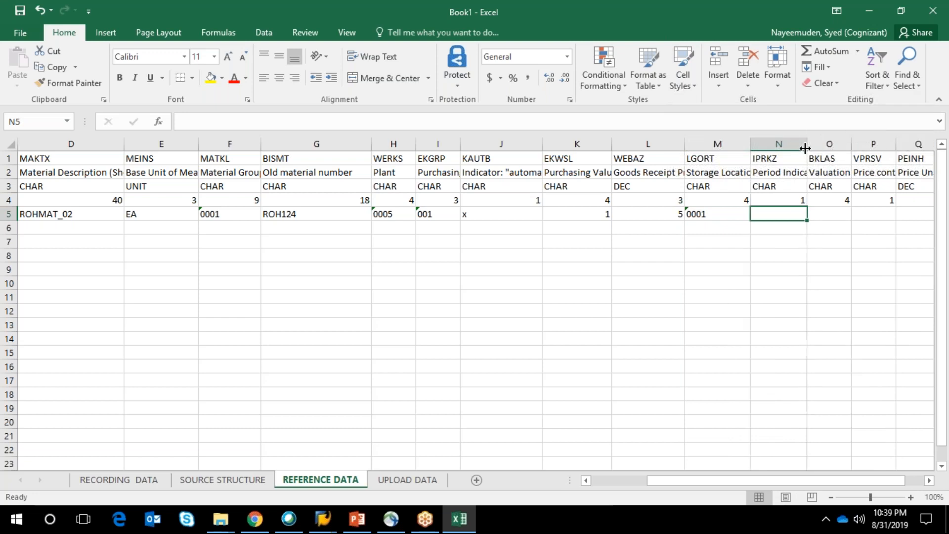
click(823, 208)
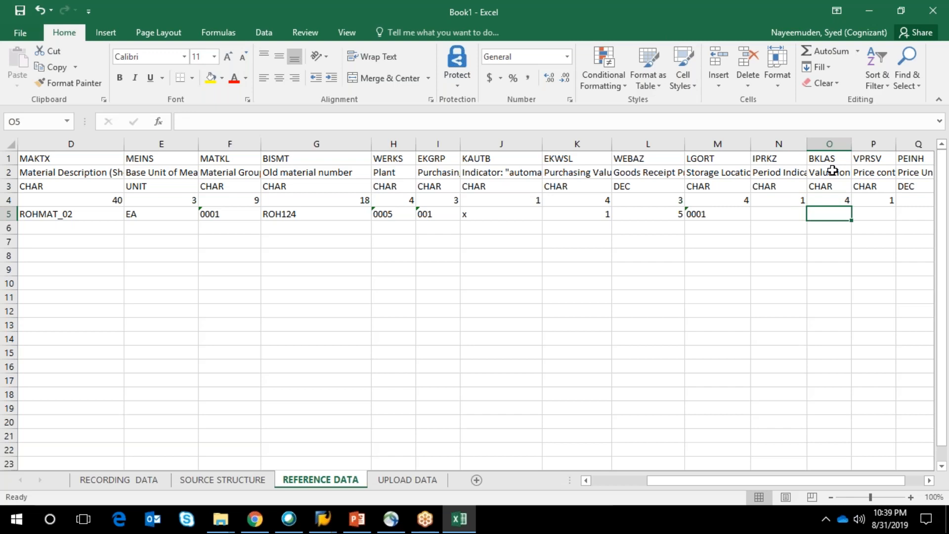
text(3000)
key(Tab)
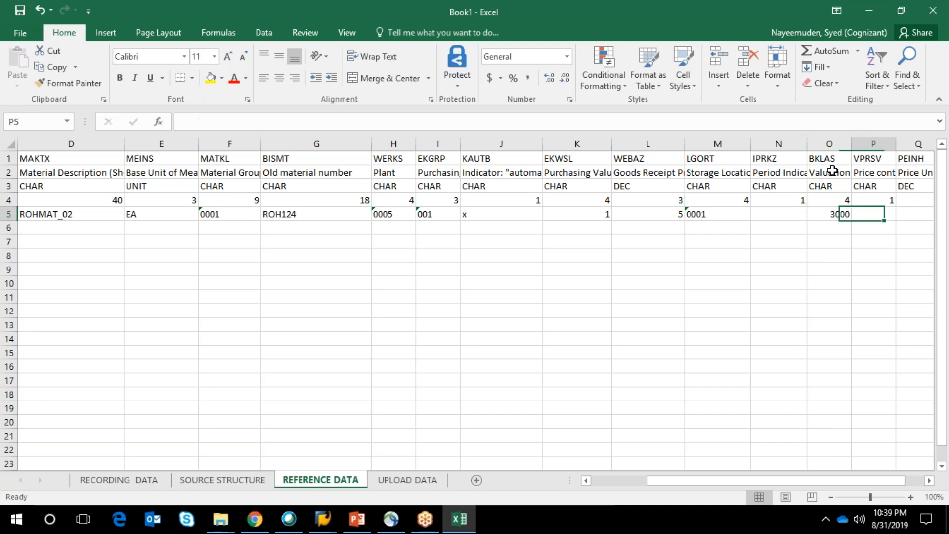
Step: Widen column P to show its price control description and open the material's Accounting 1 view in SAP
drag(759, 476, 758, 476)
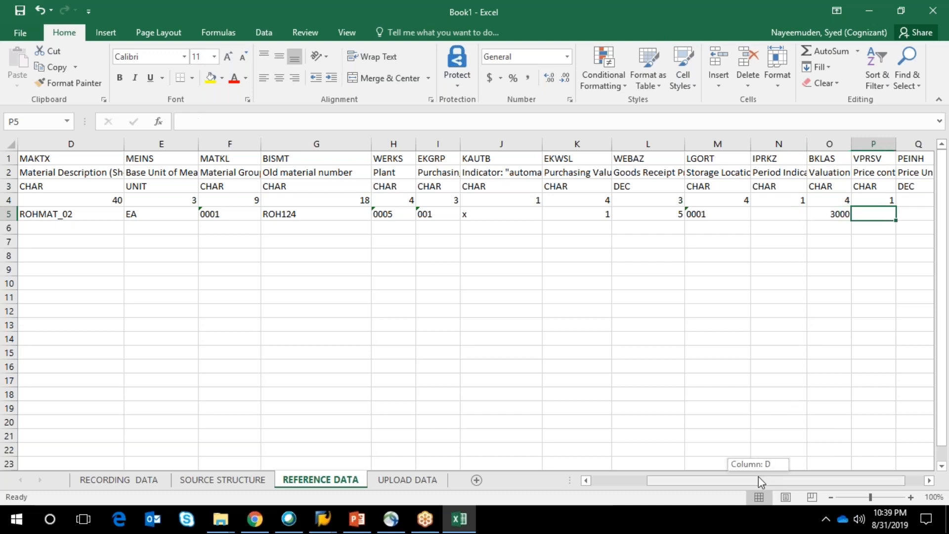
drag(759, 476, 772, 476)
drag(790, 144, 815, 143)
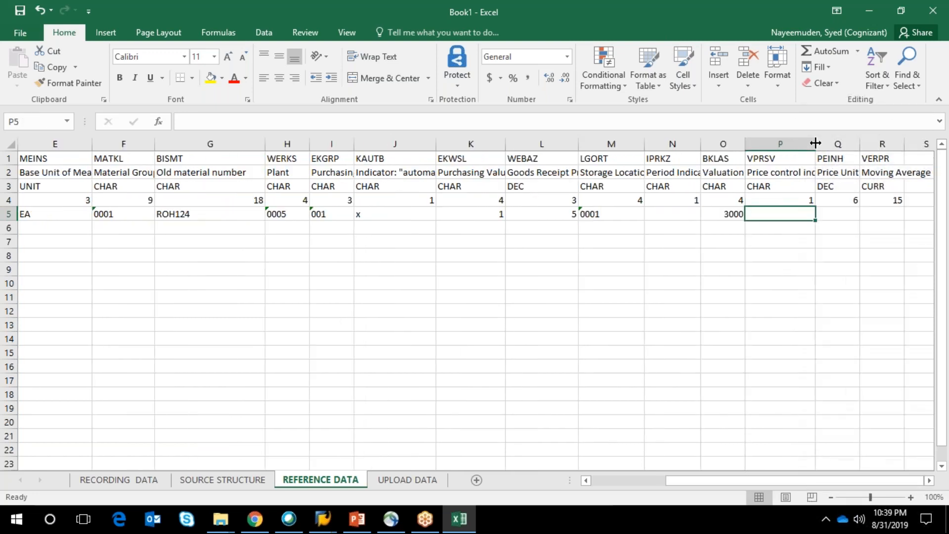
click(321, 522)
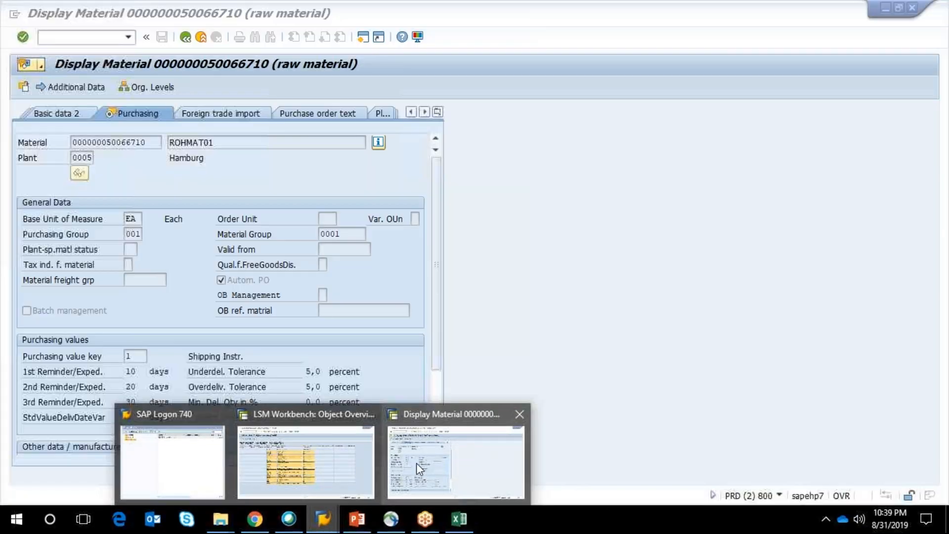
click(416, 462)
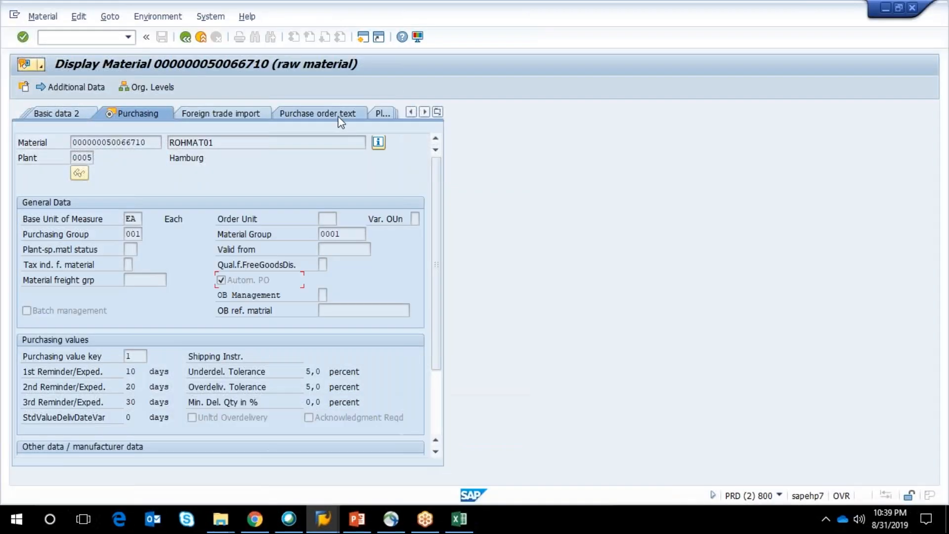
click(438, 112)
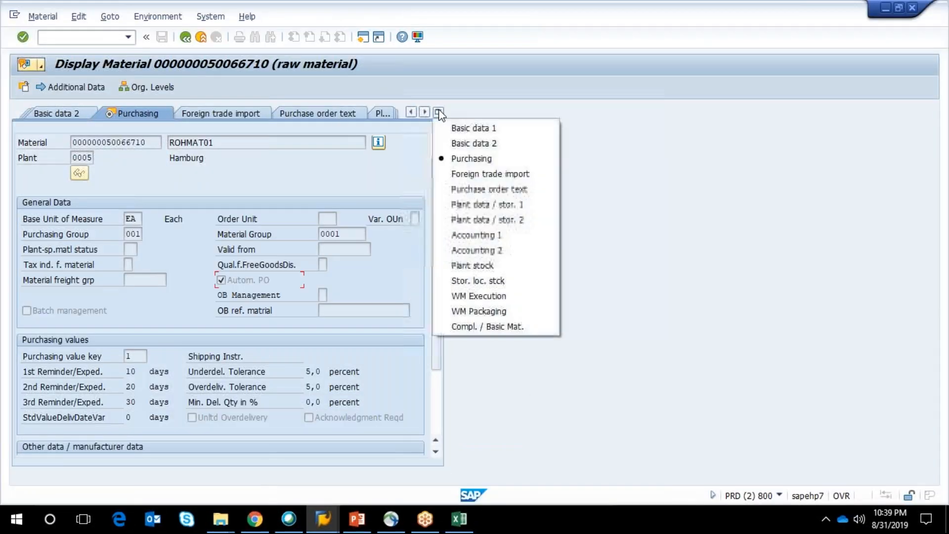
click(479, 235)
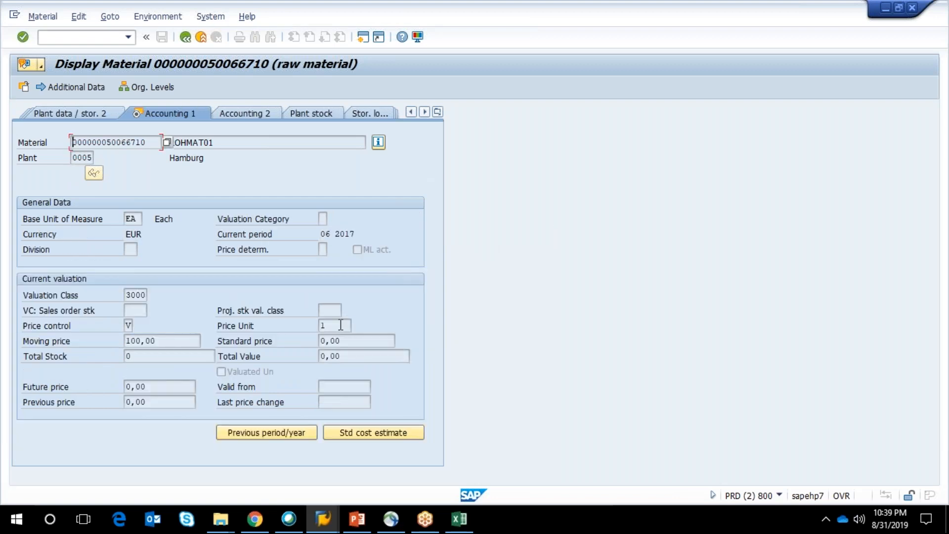
Step: Enter 1 as the price control indicator in P5 of the workbook
key(alt+Tab)
text(1)
key(Tab)
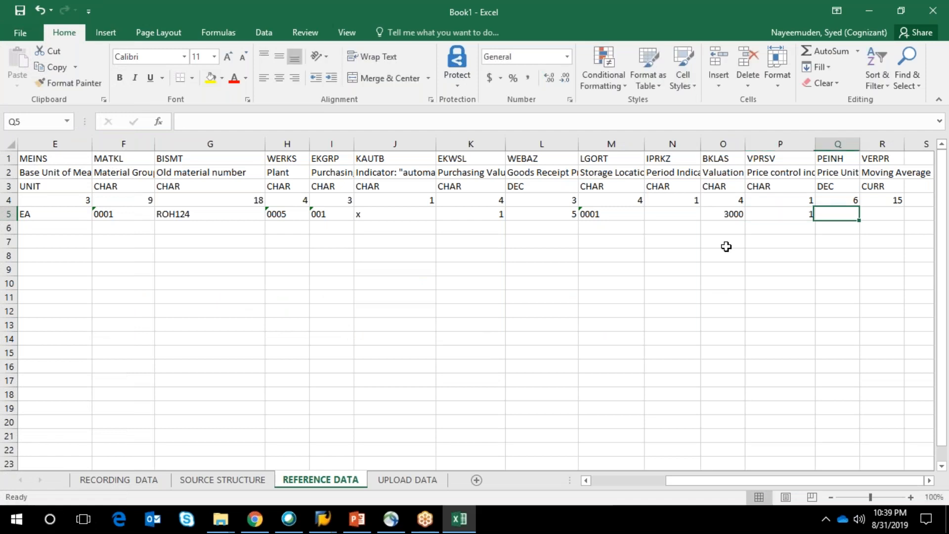
Step: Recheck the price control on the material in SAP and set P5 to V
key(Left)
key(alt+Tab)
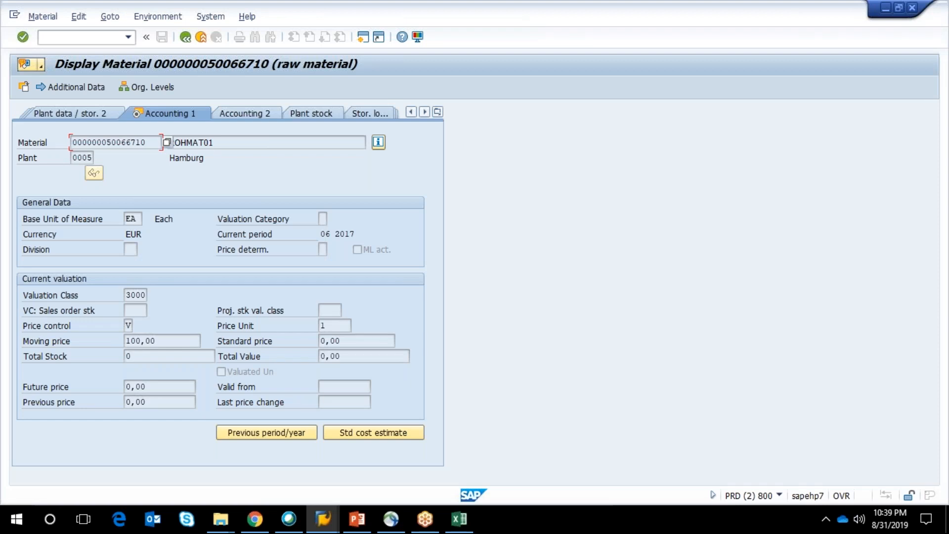
key(alt+Tab)
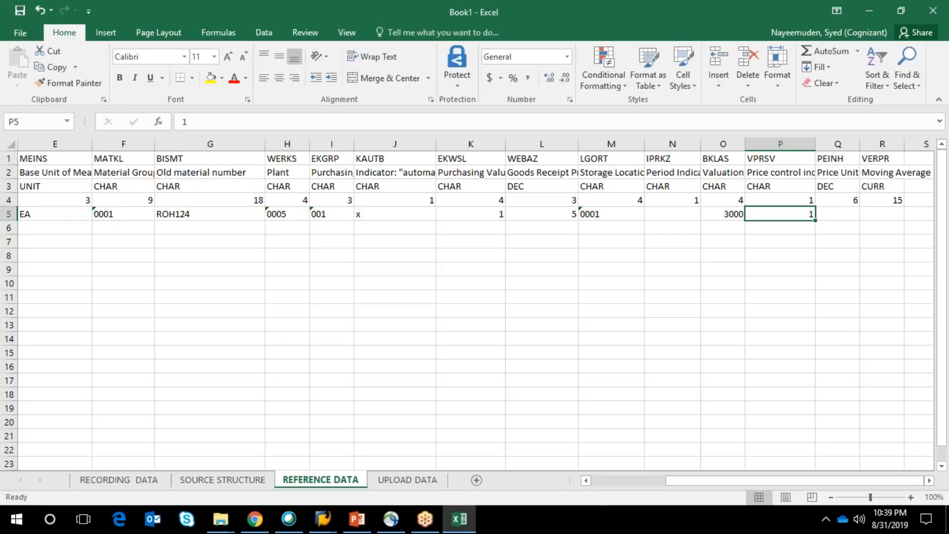
key(BackSpace)
text(V)
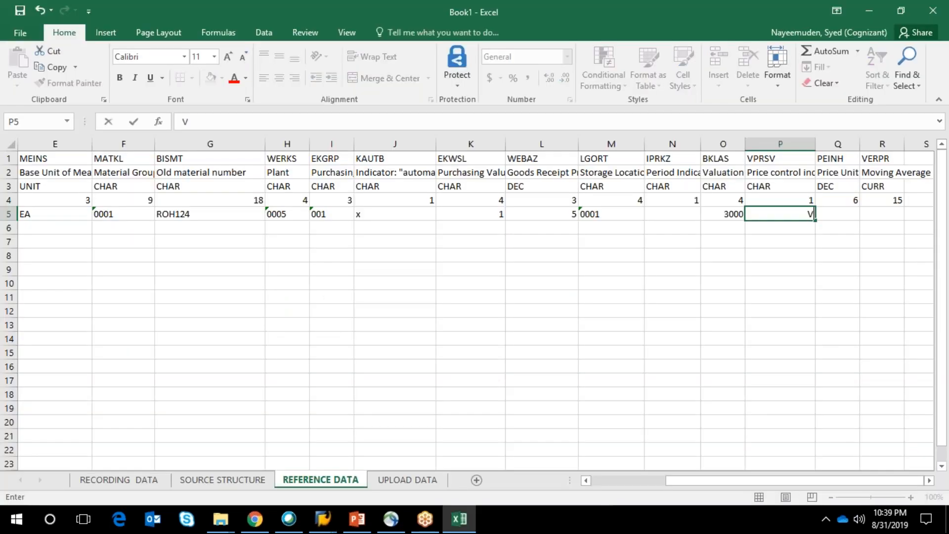
key(Tab)
Step: Enter 1 as the price unit in Q5
key(Tab)
key(Tab)
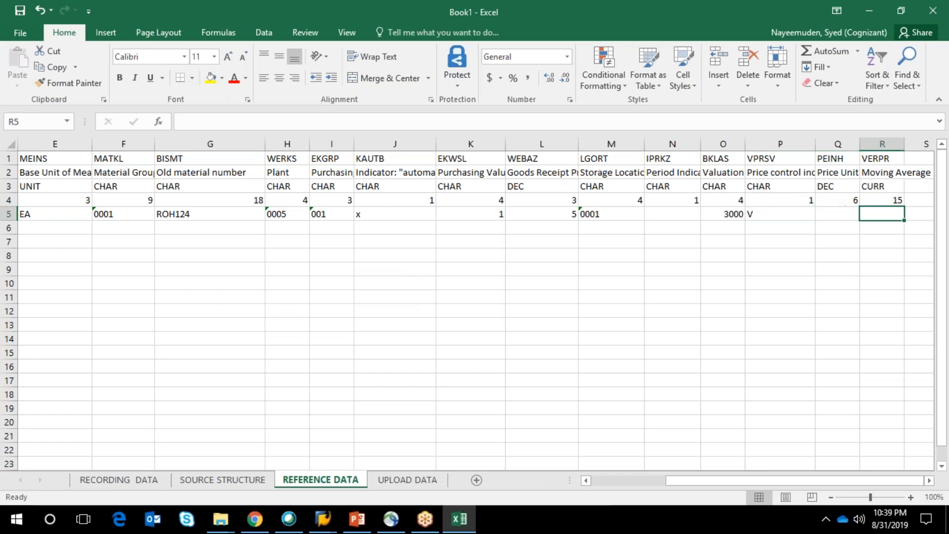
key(Left)
key(Left)
text(1)
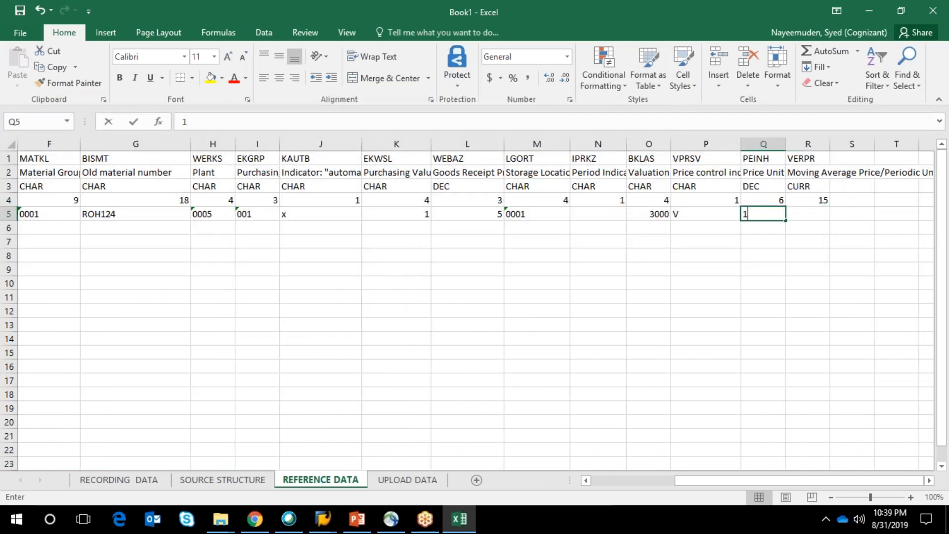
key(Tab)
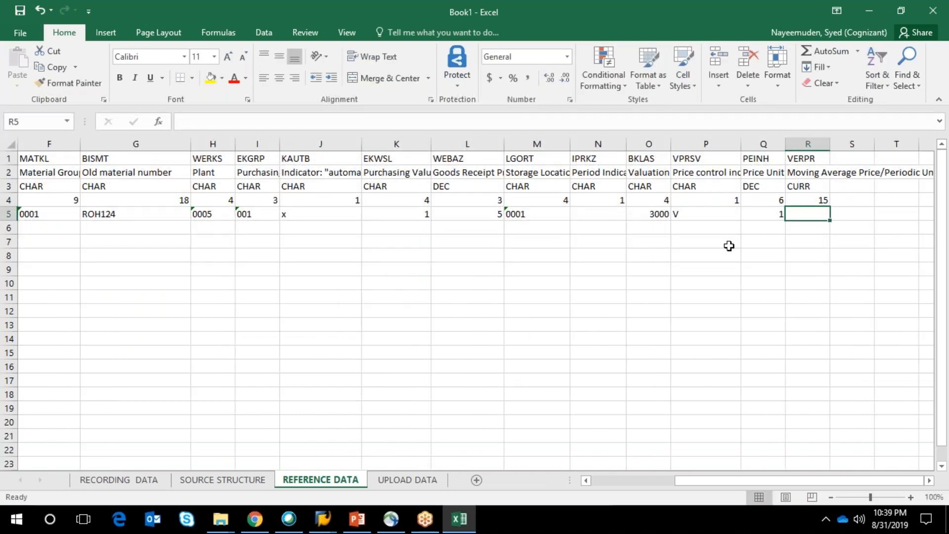
Step: Widen column R, enter 120 as the moving average price in R5 and return to the start of the sheet
drag(831, 142, 854, 143)
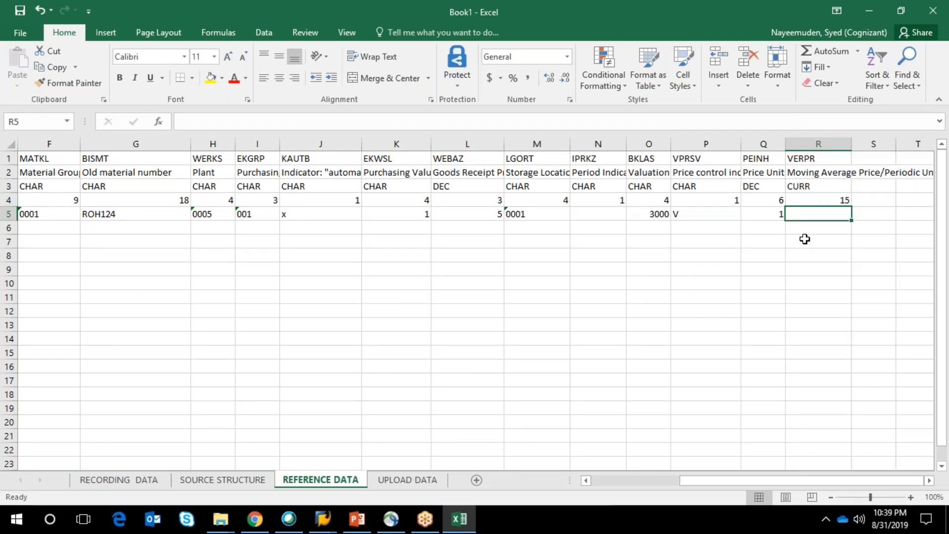
text(120)
key(Left)
key(Left)
key(Left)
key(Left)
key(Left)
key(Left)
key(Left)
key(Left)
key(Left)
key(Left)
key(Left)
key(Left)
key(Left)
key(Left)
key(Left)
key(Left)
key(Left)
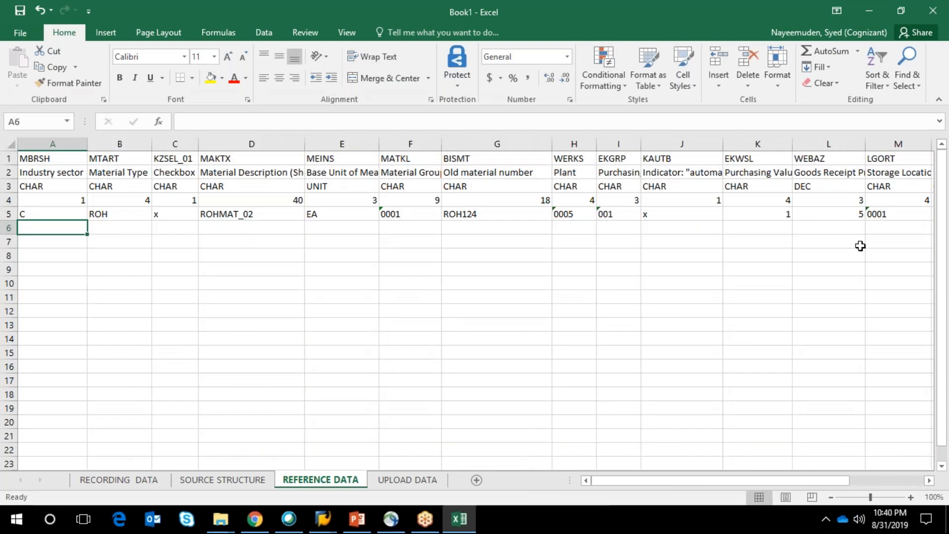
Step: View the UPLOAD DATA sheet and return to the REFERENCE DATA sheet
click(388, 486)
click(354, 485)
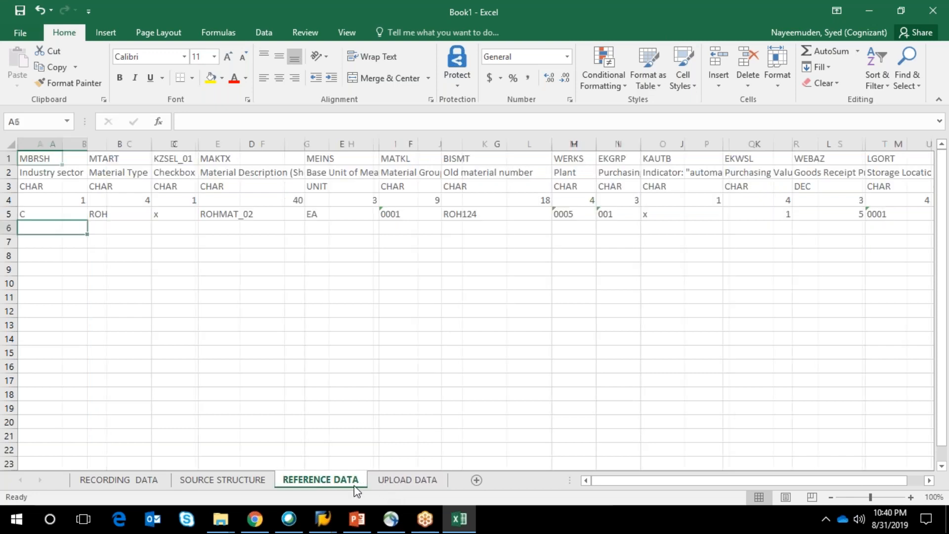
Step: Copy the field-name row and the value row 5 from the REFERENCE DATA sheet into UPLOAD DATA starting at A1
click(10, 158)
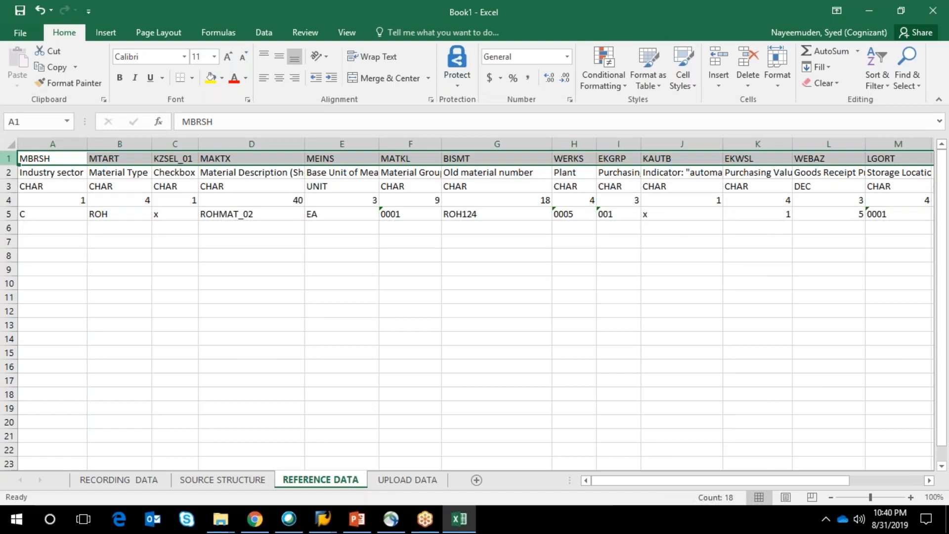
click(9, 213)
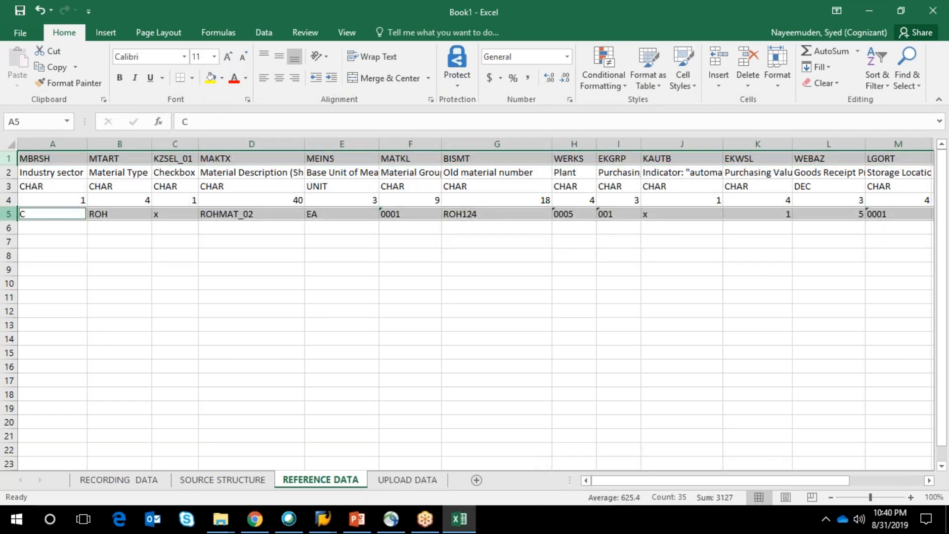
key(ctrl+c)
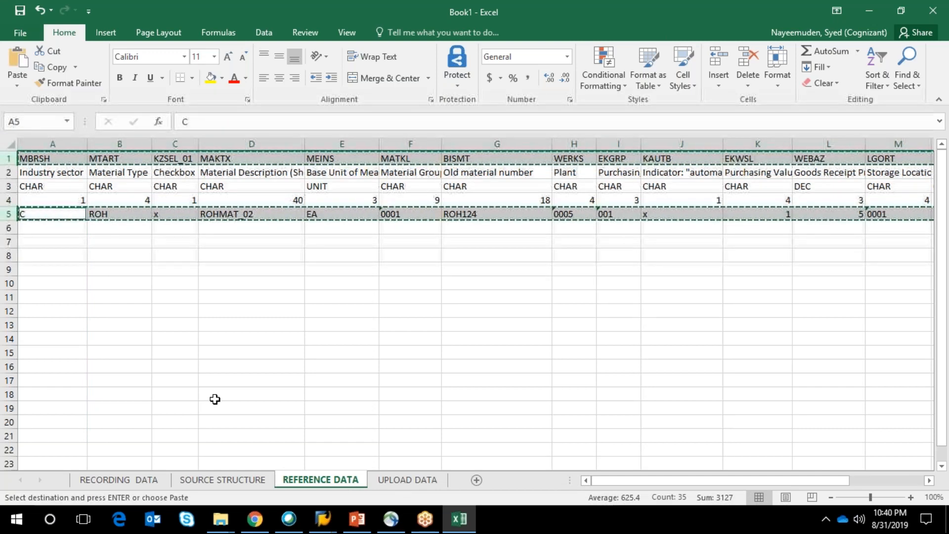
click(395, 481)
key(ctrl+v)
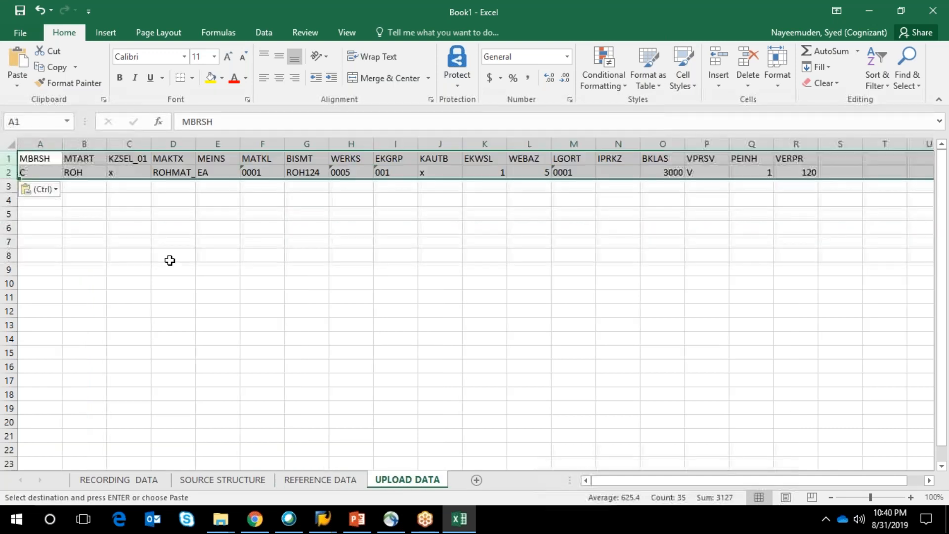
click(848, 173)
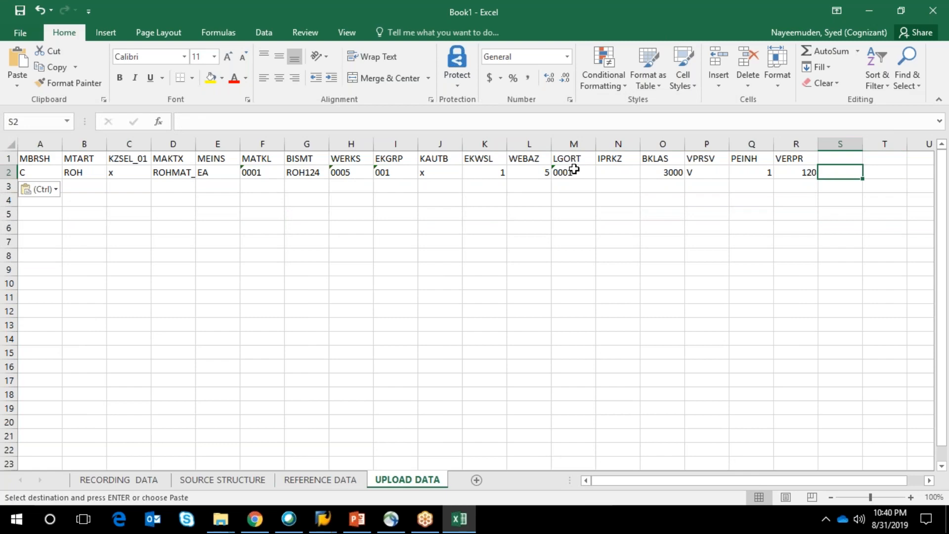
key(alt+Tab)
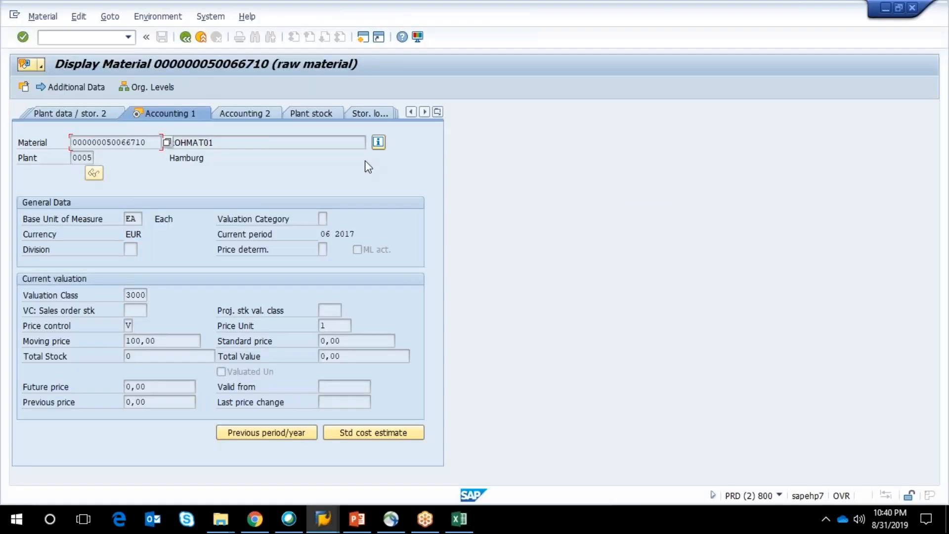
key(alt+Tab)
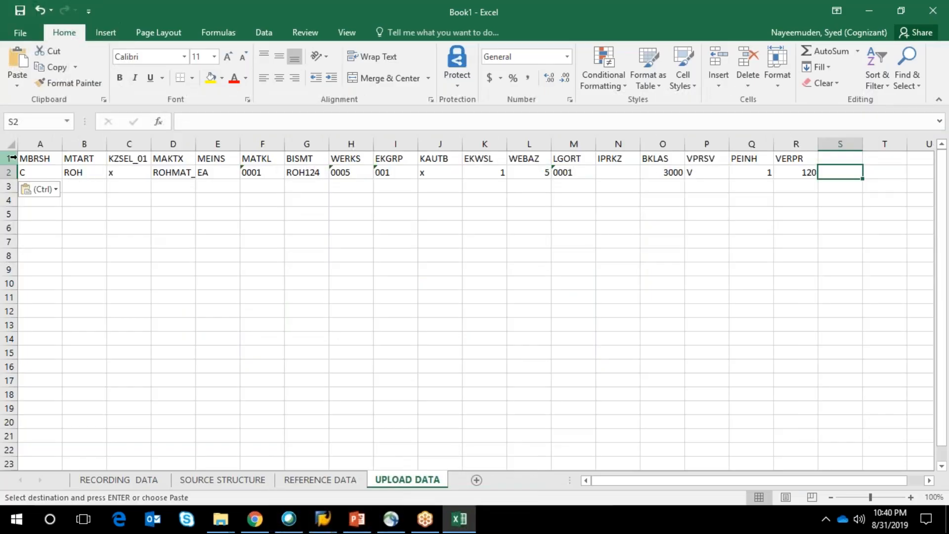
Step: Save the workbook as Model12 in the Demo folder under LSMW on the Desktop
click(20, 32)
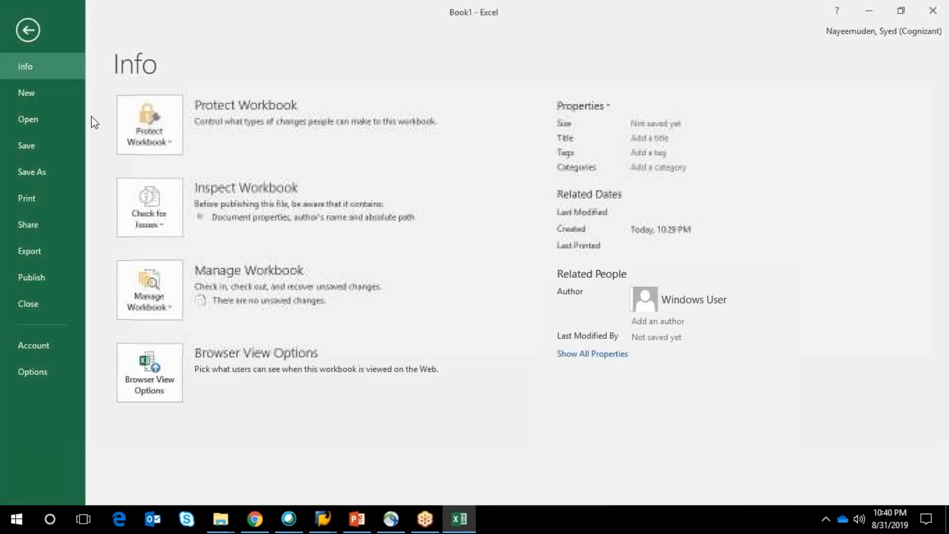
click(32, 171)
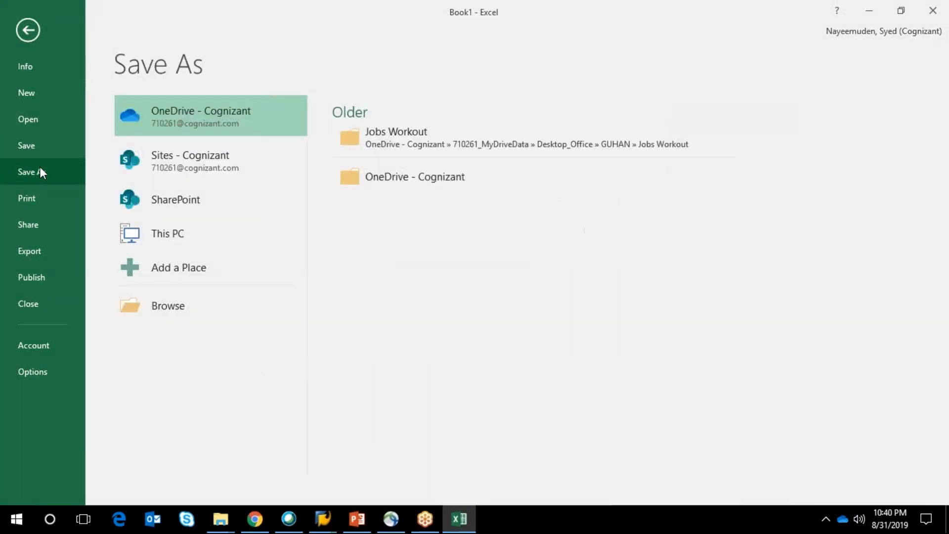
click(174, 311)
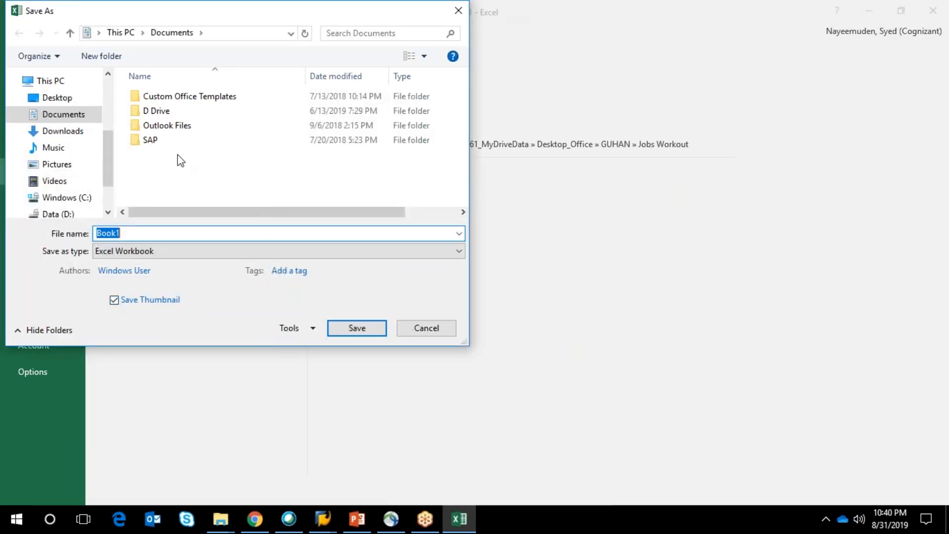
click(60, 98)
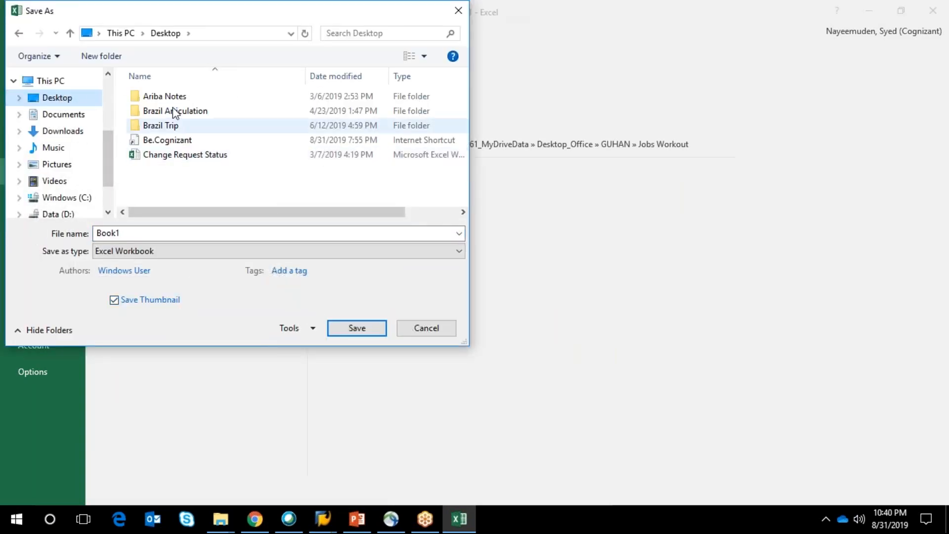
double_click(170, 154)
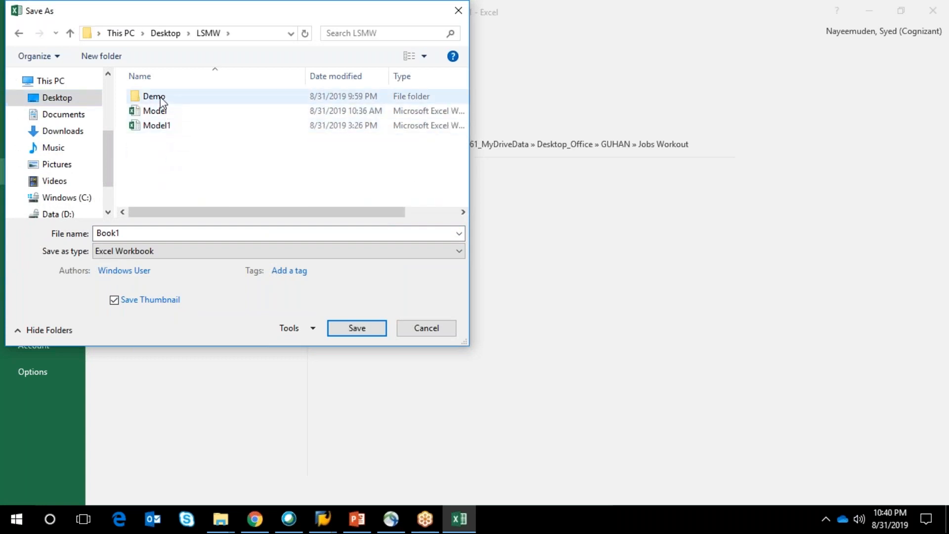
double_click(160, 97)
double_click(143, 233)
text(Model)
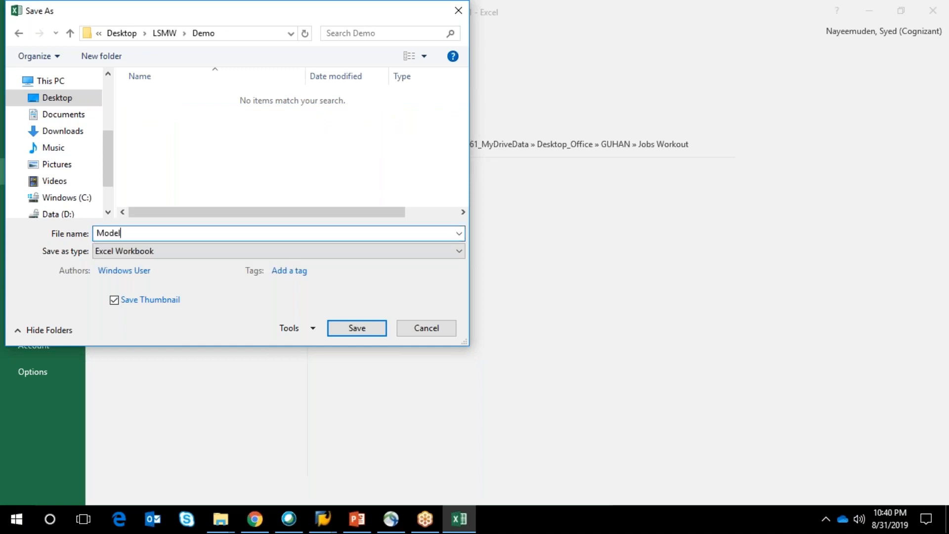
text(12)
click(341, 329)
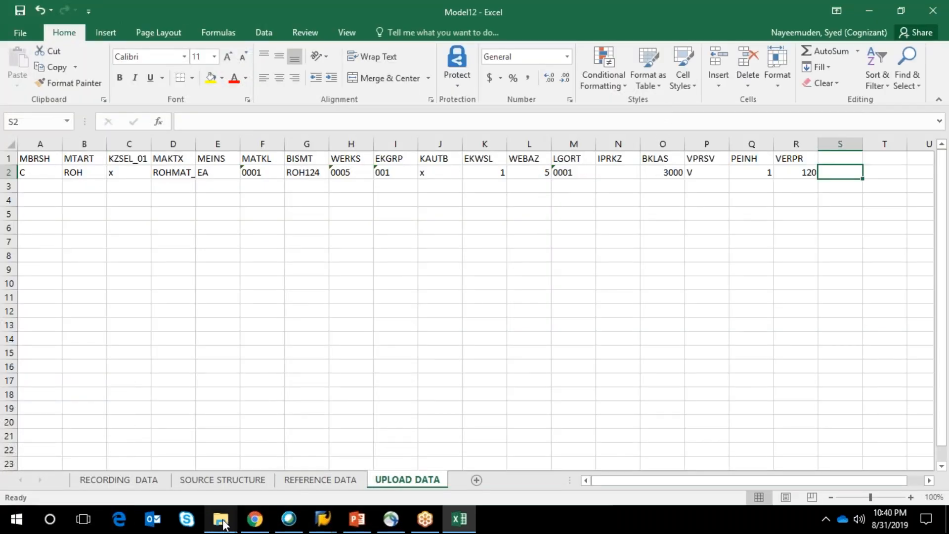
Step: Open the Model1 workbook from the LSMW folder and view its UPLOAD DATA sheet
mouse_move(224, 523)
click(261, 484)
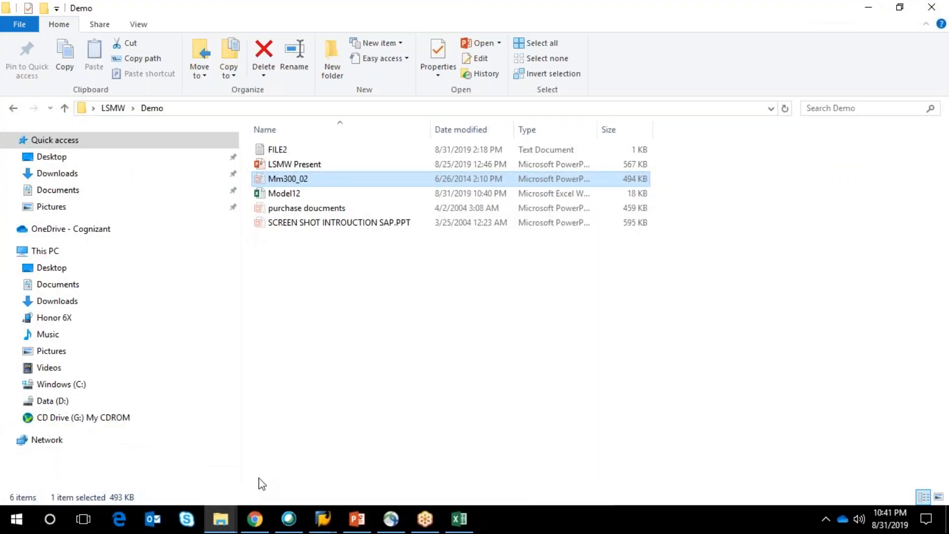
key(BackSpace)
key(Down)
key(Down)
key(Down)
key(alt+Tab)
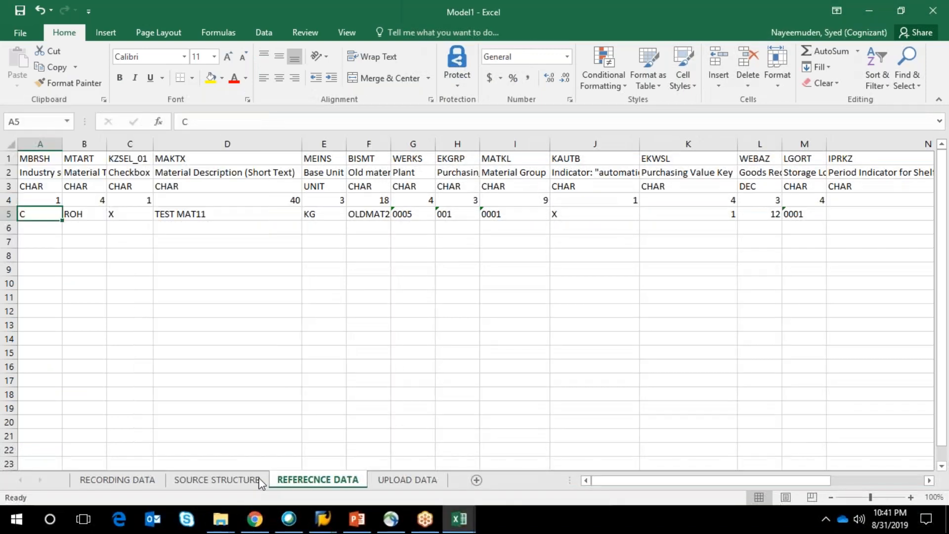
click(408, 487)
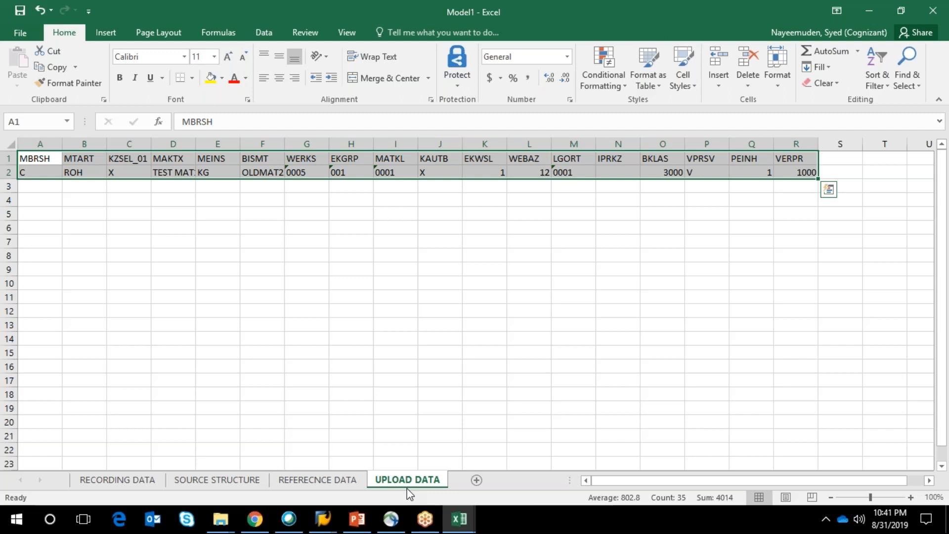
Step: Compare the upload data with the Model12 workbook, and close the Model1 workbook
click(456, 524)
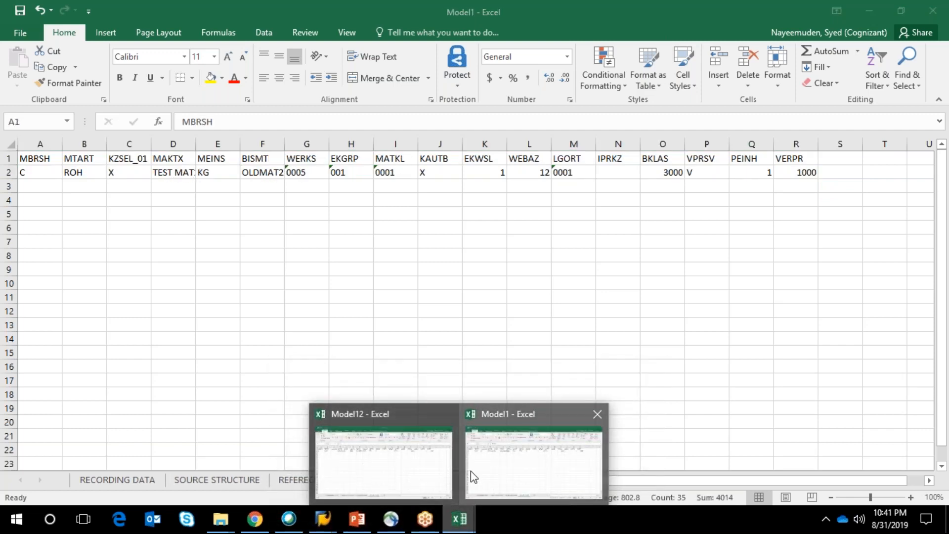
click(437, 459)
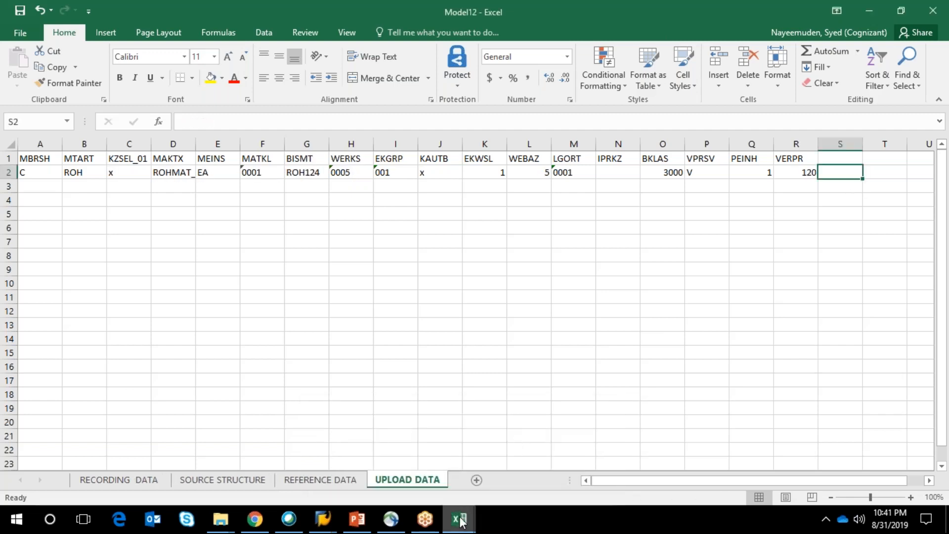
mouse_move(459, 519)
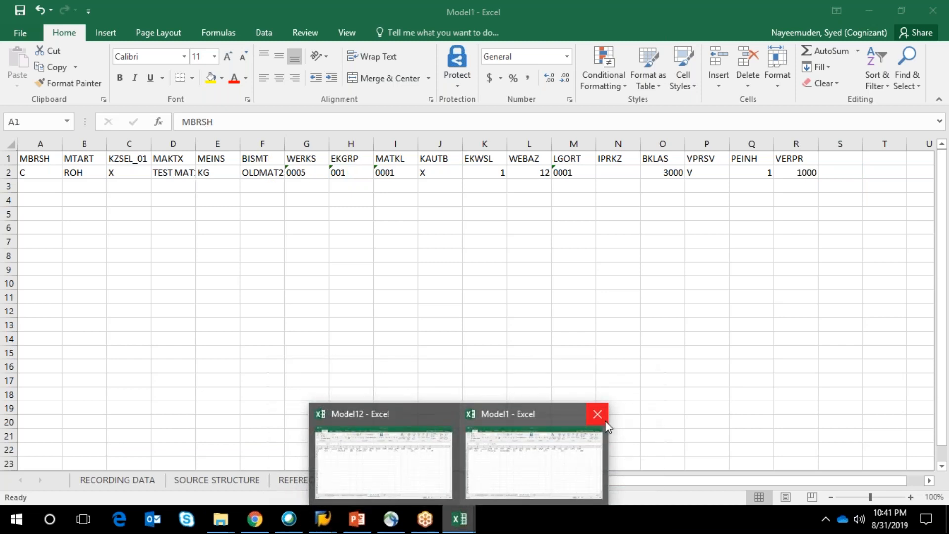
click(604, 420)
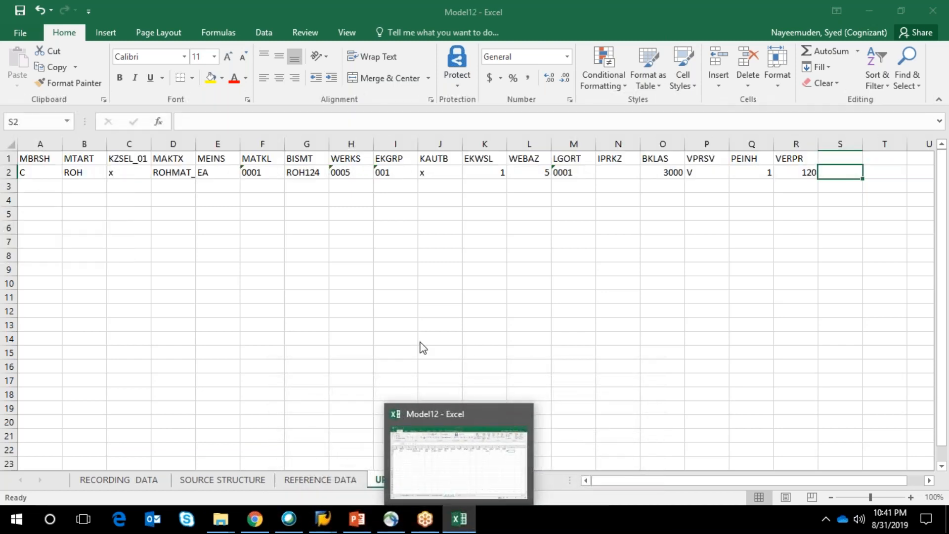
Step: Compare the SOURCE STRUCTURE sheet of Model12 with the ROH CREATION object overview in SAP
click(261, 479)
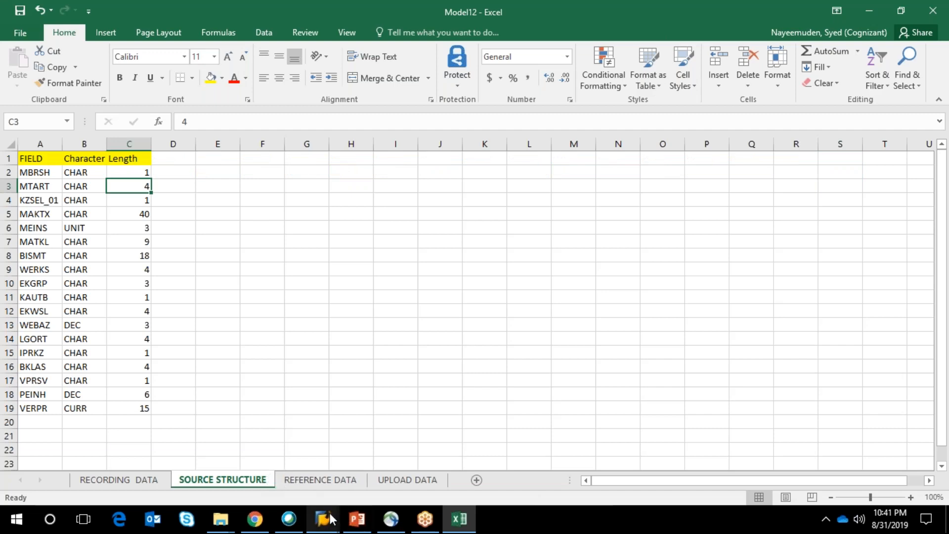
mouse_move(326, 518)
click(318, 487)
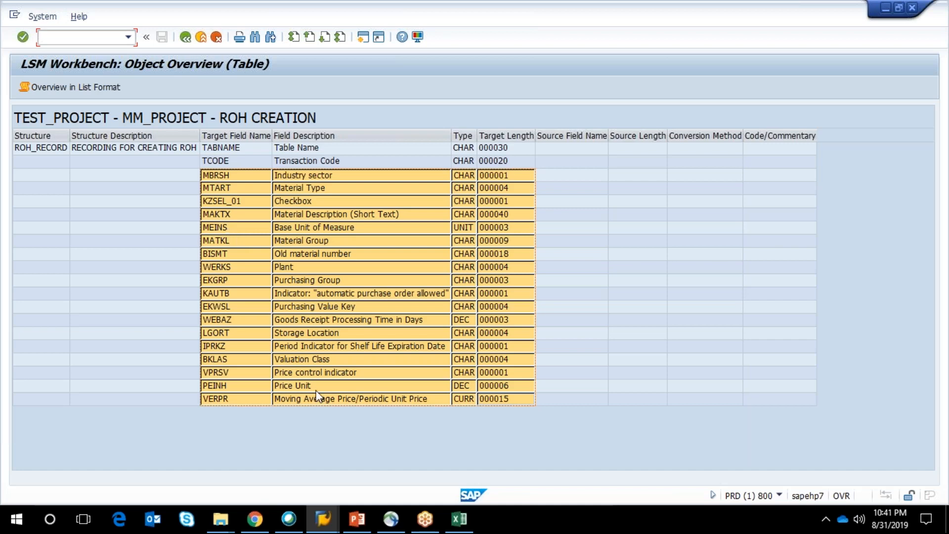
click(463, 523)
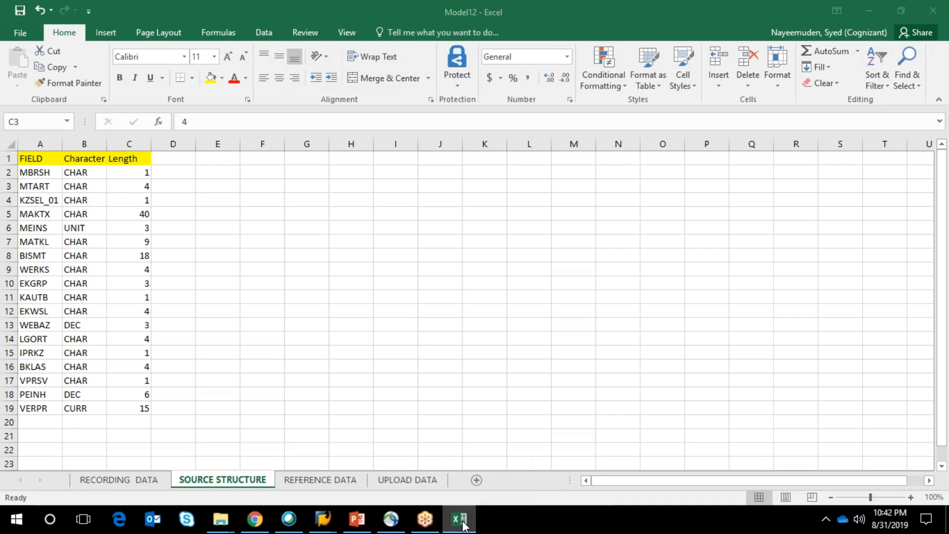
click(462, 523)
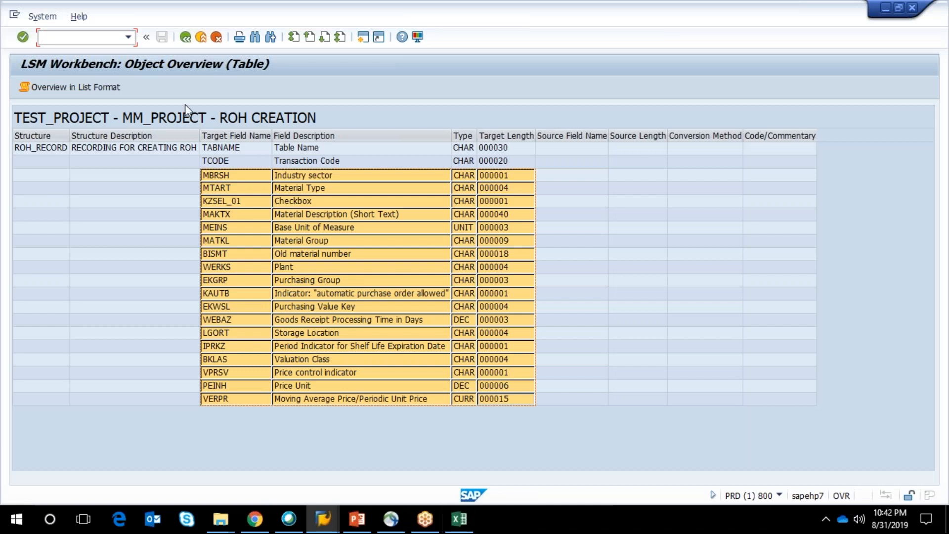
Step: Return to the LSM Workbench process steps and redisplay the ROH CREATION object overview as a table
click(185, 38)
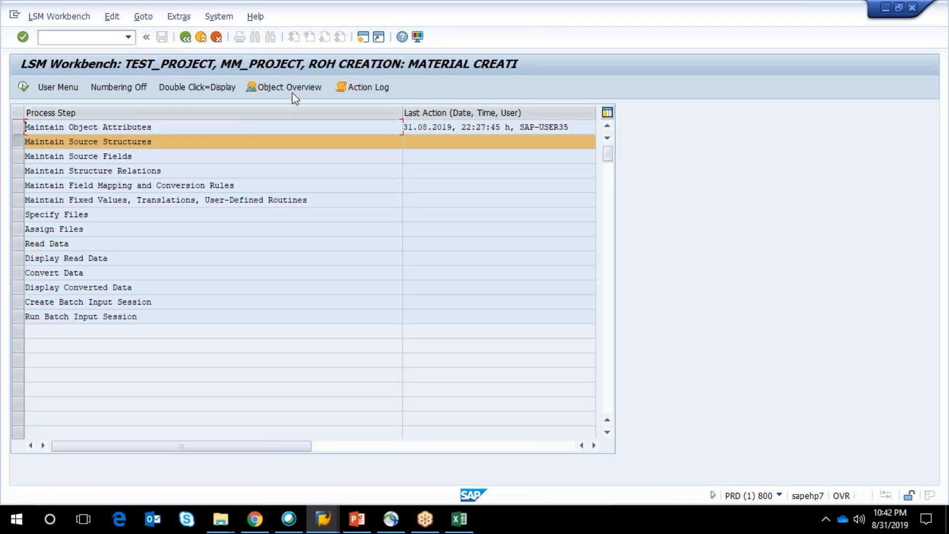
click(285, 86)
click(263, 224)
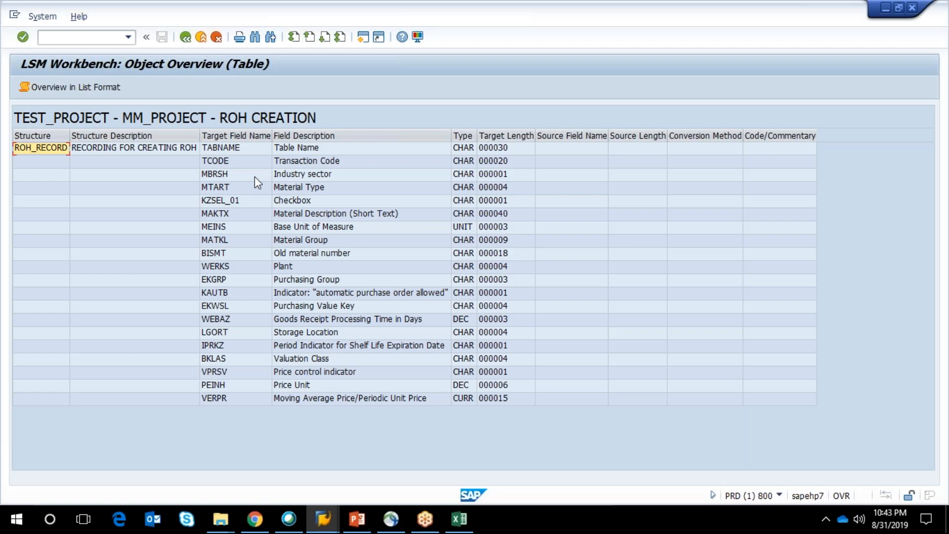
Step: Switch to the SAP material display and examine the base unit of measure in Basic data 1
click(316, 532)
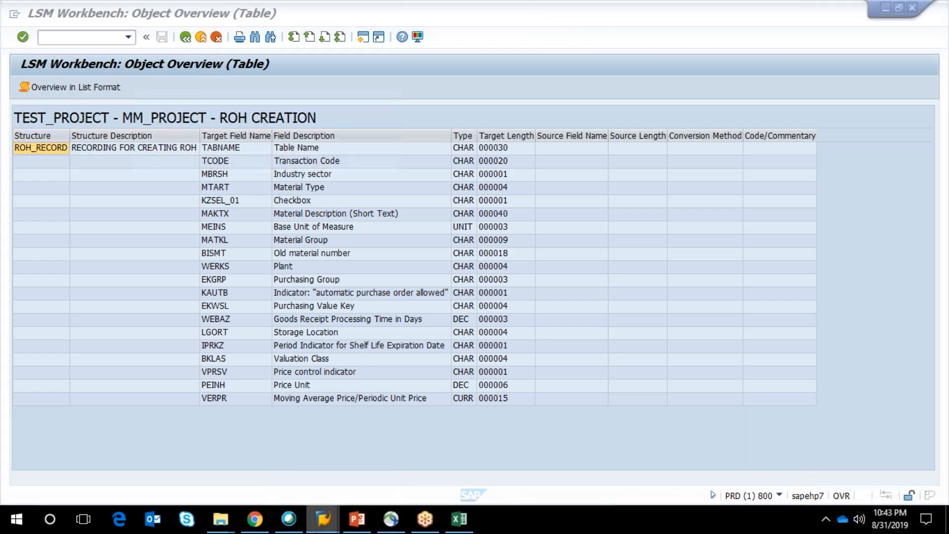
mouse_move(323, 518)
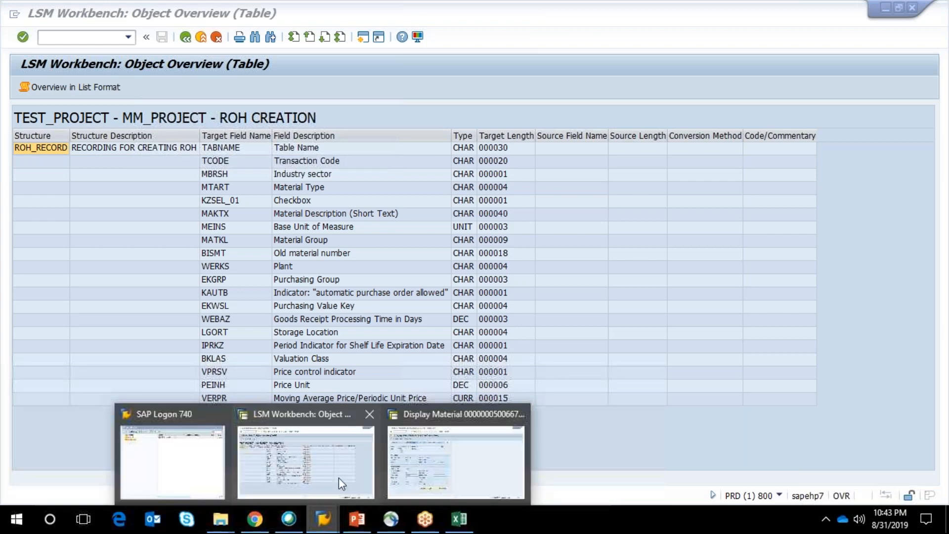
click(405, 472)
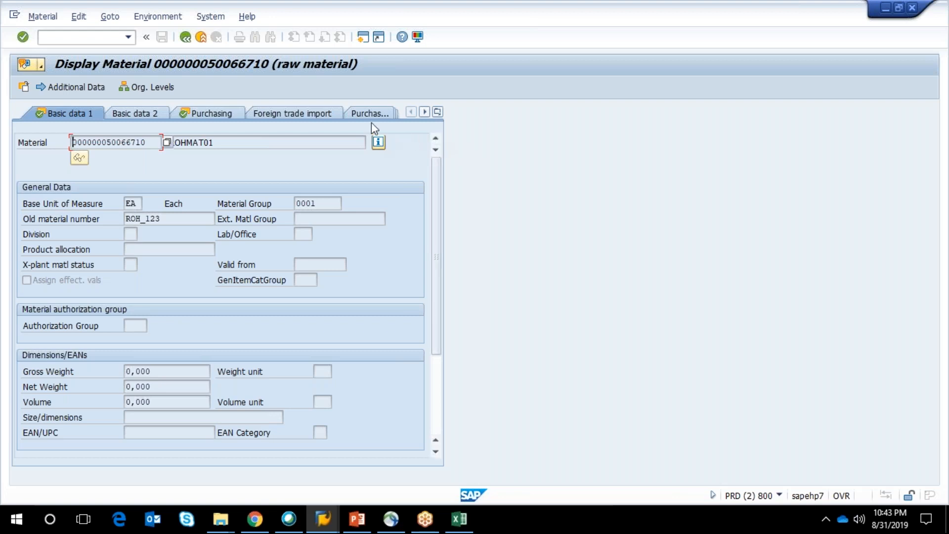
click(133, 205)
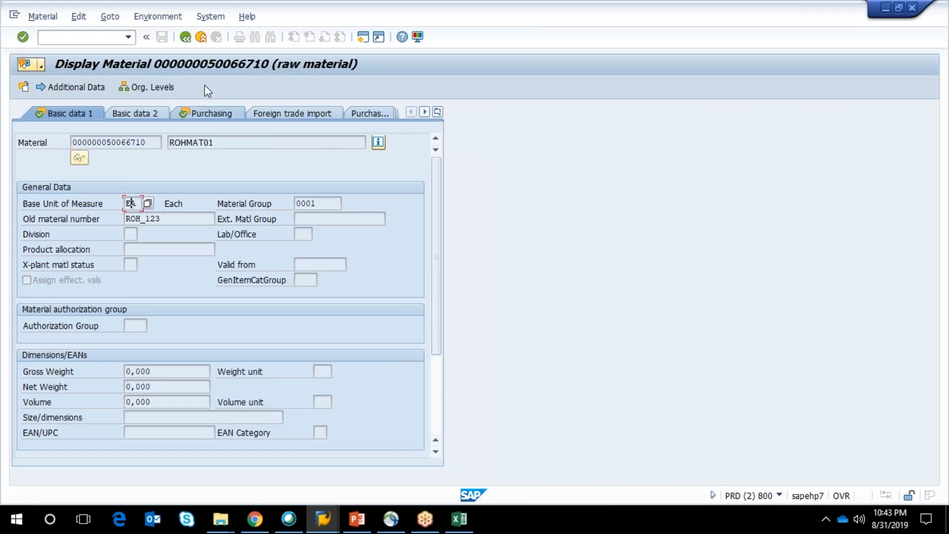
click(247, 17)
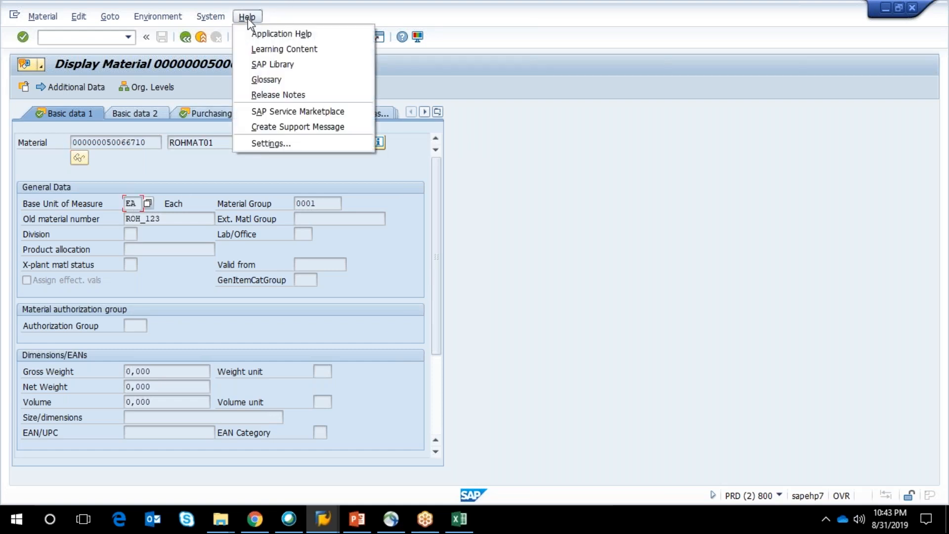
click(438, 69)
click(210, 17)
mouse_move(240, 18)
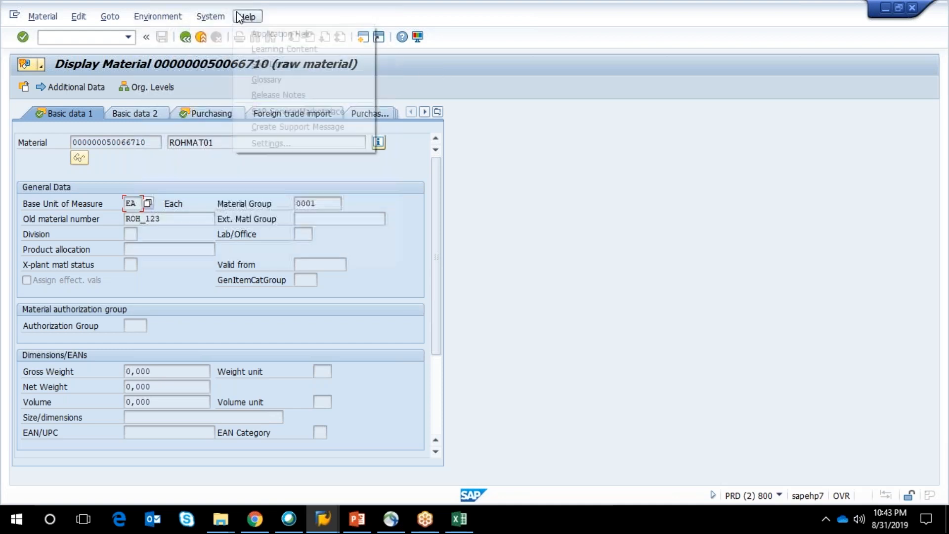
Step: Look up the table and field name in the technical information for the material's Base Unit of Measure field, and close the help
click(137, 203)
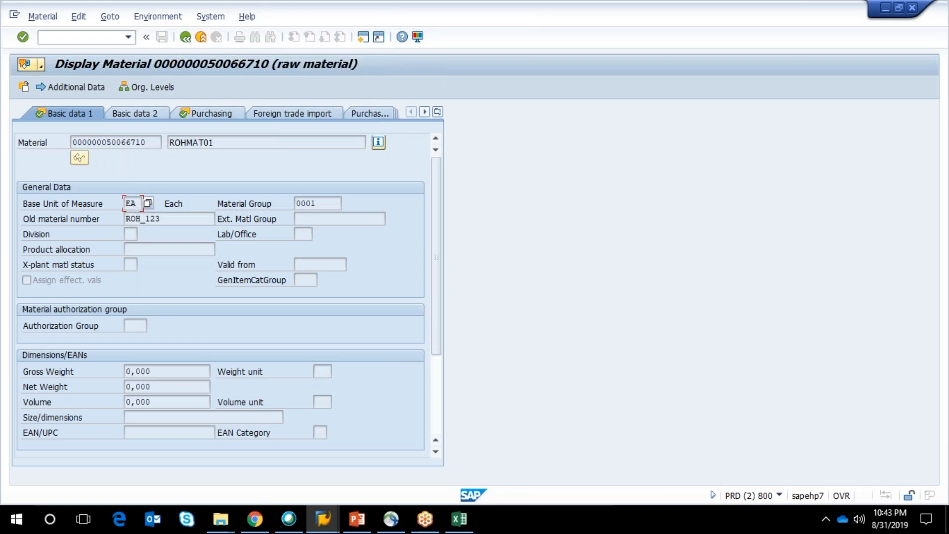
key(F1)
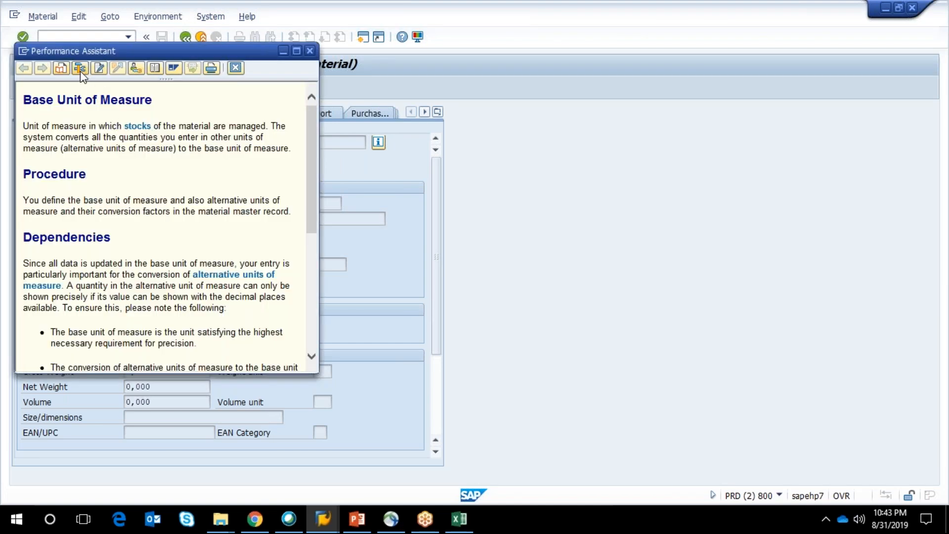
click(80, 70)
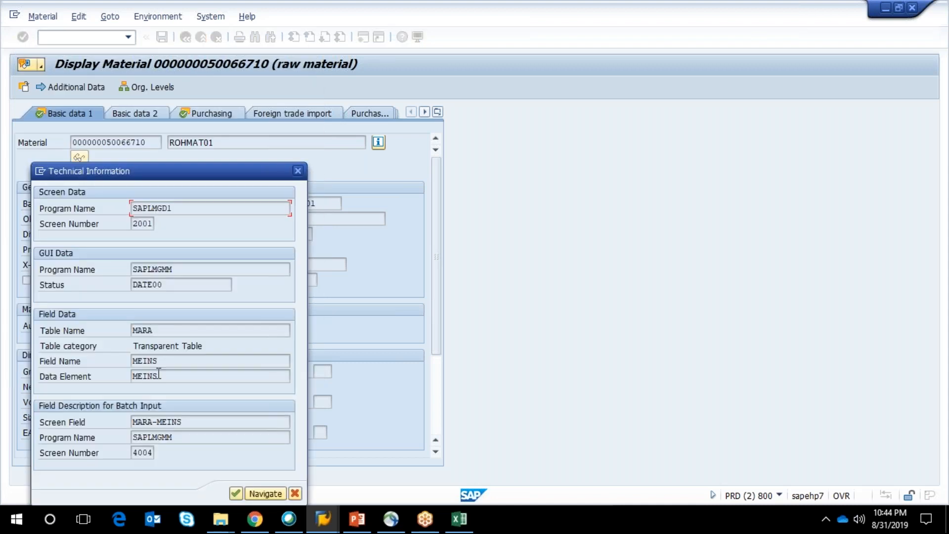
drag(168, 363, 132, 329)
key(ctrl+c)
key(ctrl+c)
click(298, 171)
click(308, 52)
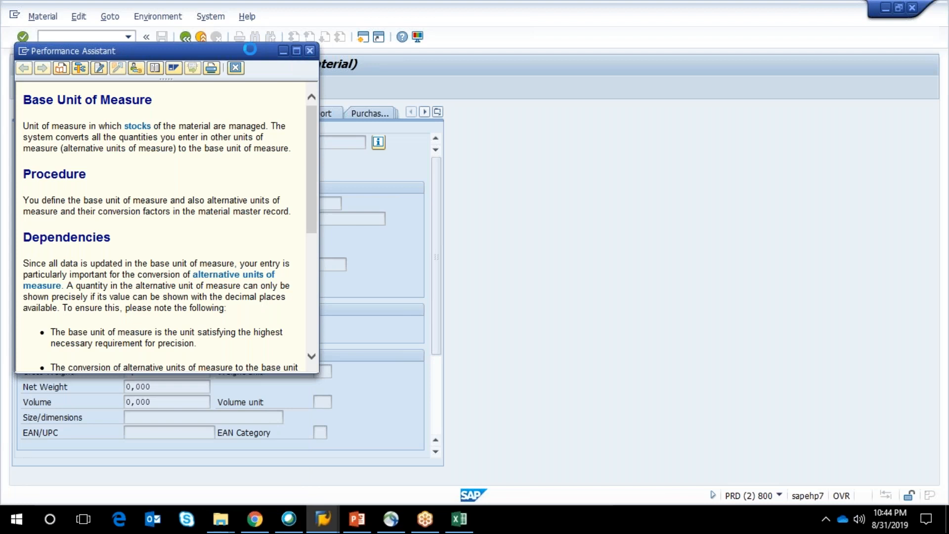
Step: Open transaction SE16N in a new session and display the fields of table MARA
key(ctrl+slash)
text(/ose16n)
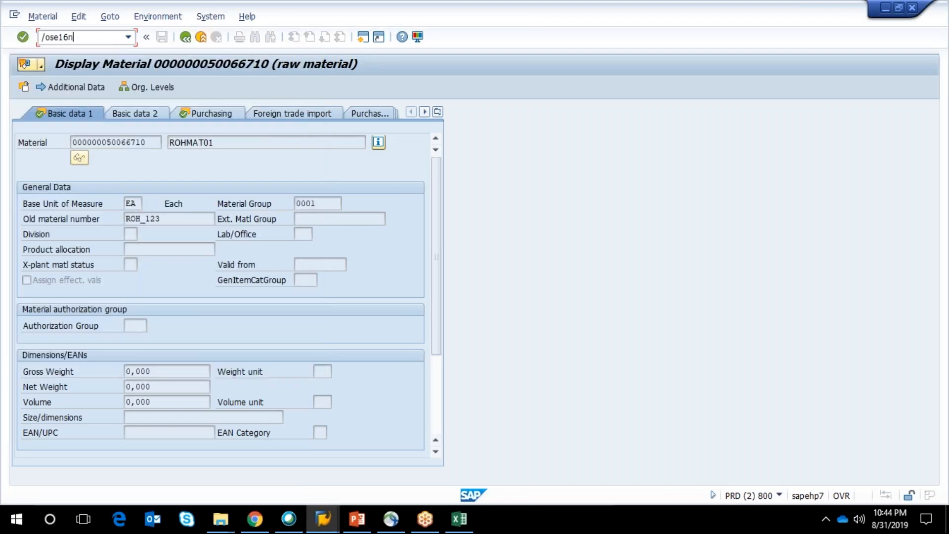
key(Return)
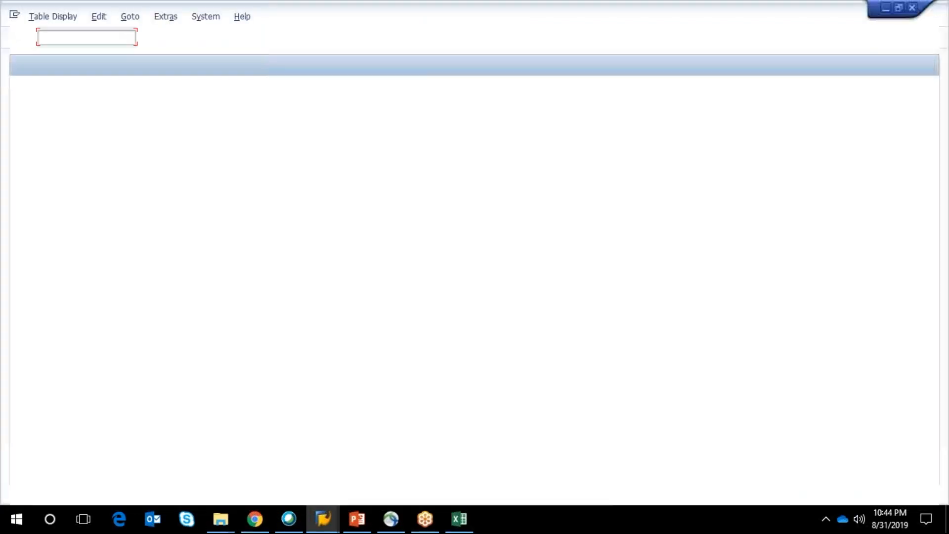
text(mart)
key(BackSpace)
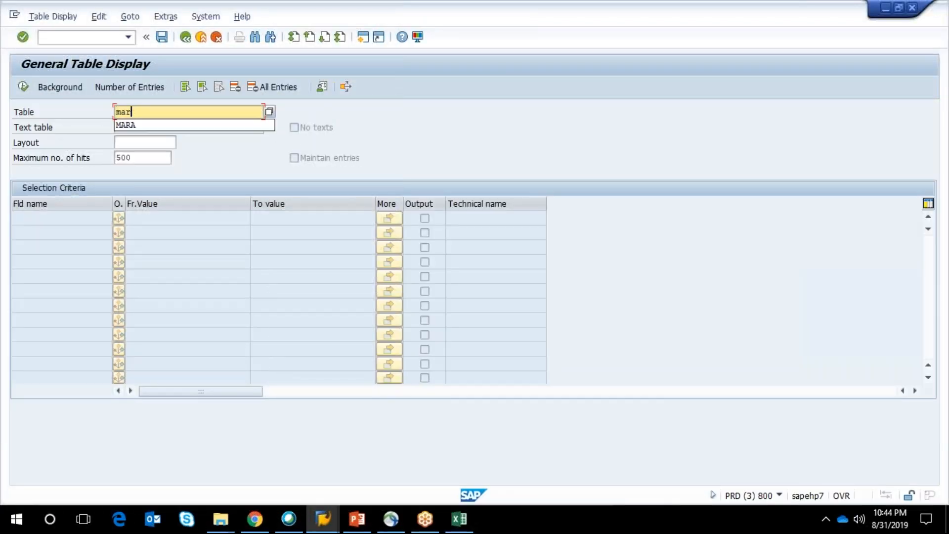
key(Down)
key(Return)
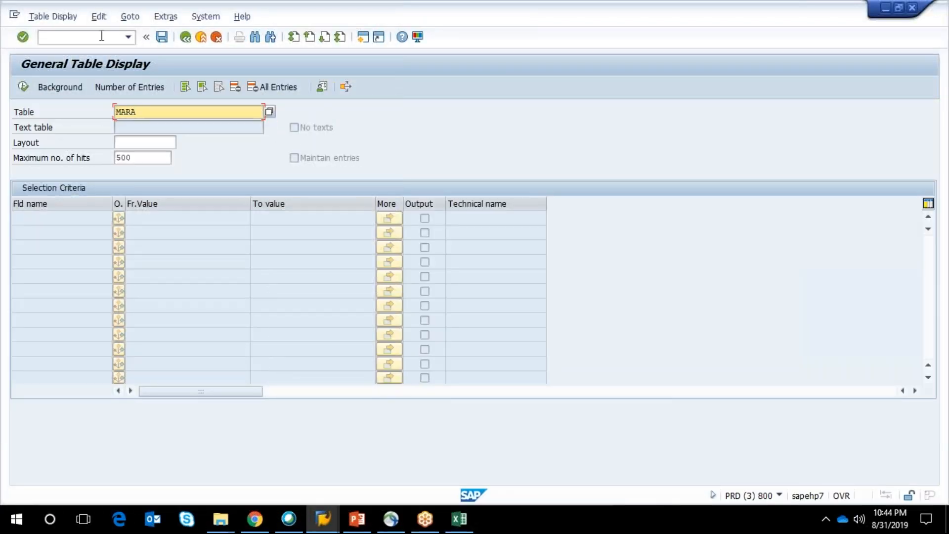
key(Return)
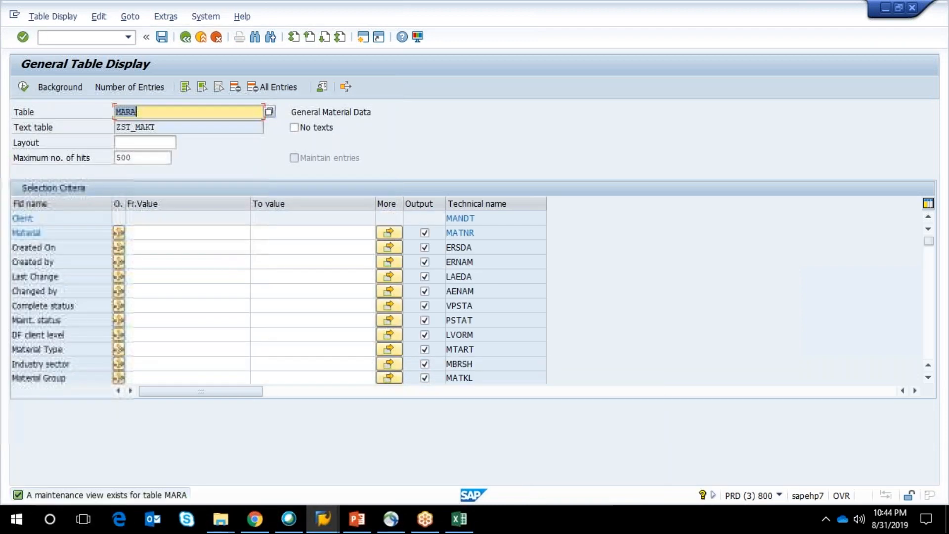
Step: Check the technical names of the Material and Industry sector fields in table MARA
click(28, 233)
click(478, 232)
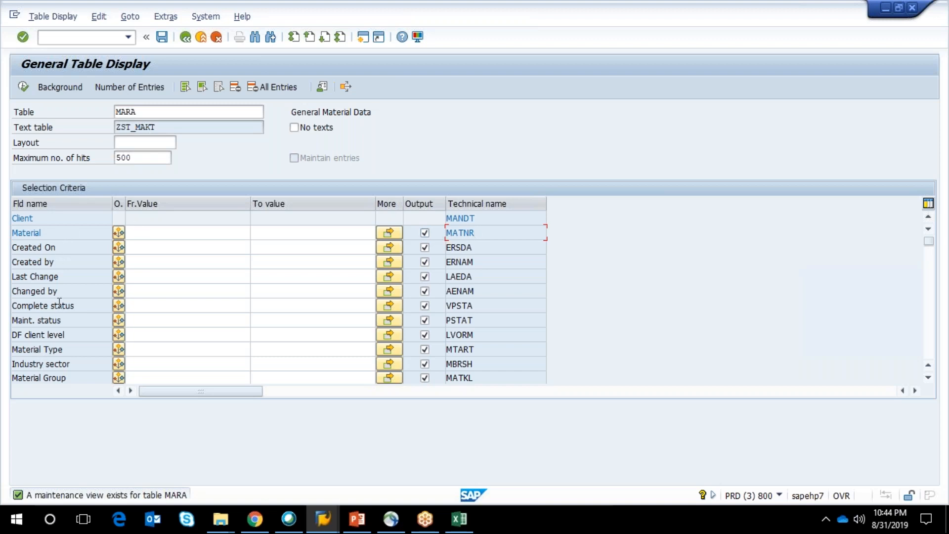
drag(475, 363, 445, 364)
Step: Return to the material display and look up the table and field name in the Material Group field's technical information
key(alt+Tab)
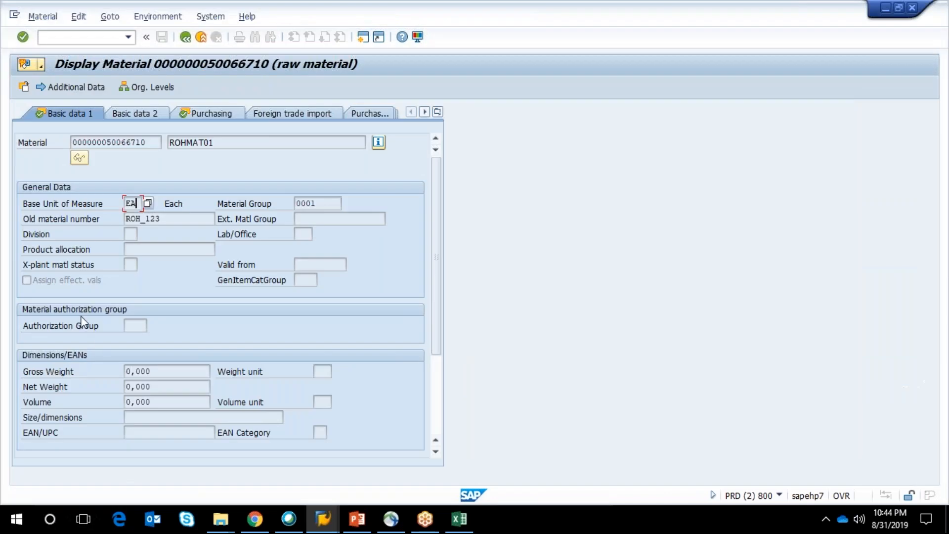
click(303, 205)
key(F1)
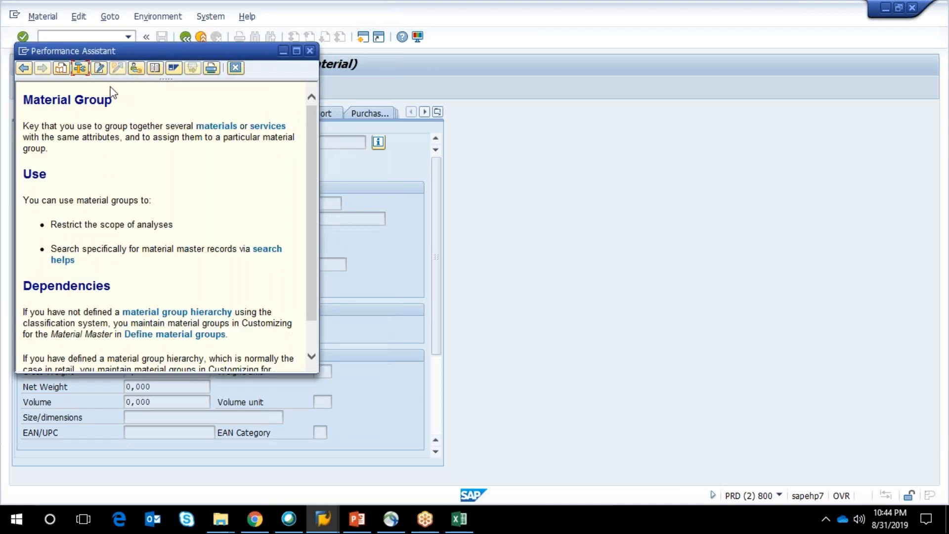
click(80, 68)
drag(166, 317, 119, 317)
click(133, 315)
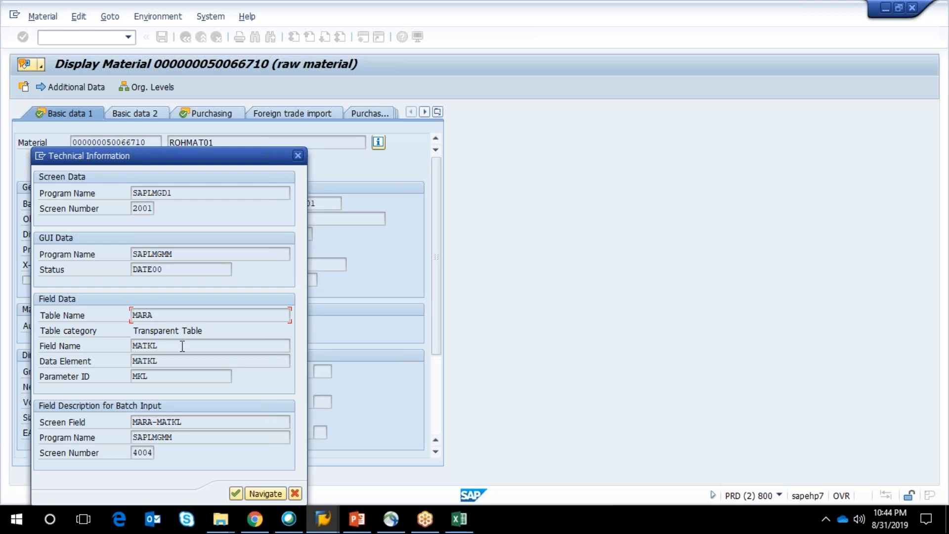
drag(178, 346, 131, 346)
click(132, 346)
Step: Check the Material Group field's technical name in the MARA table display, and close that session
key(alt+Tab)
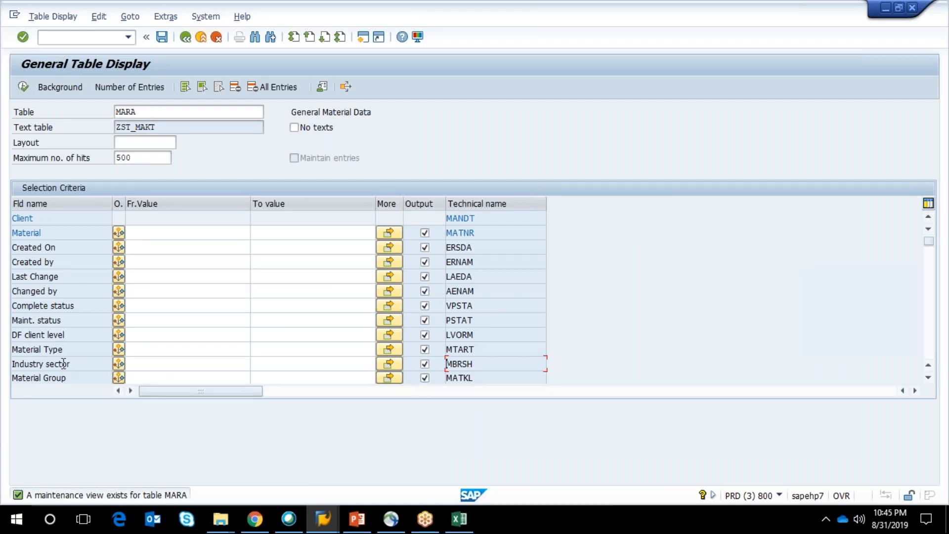
click(22, 378)
click(447, 375)
click(116, 110)
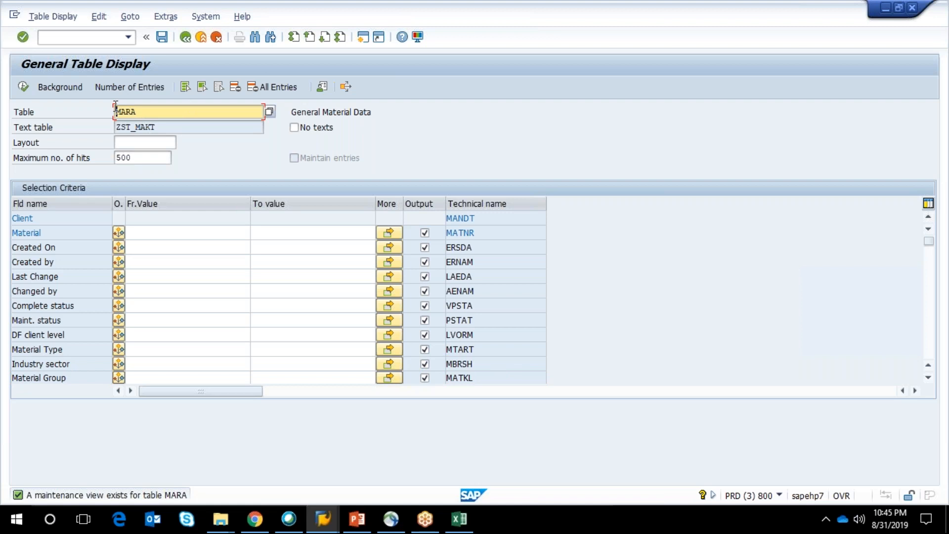
click(913, 13)
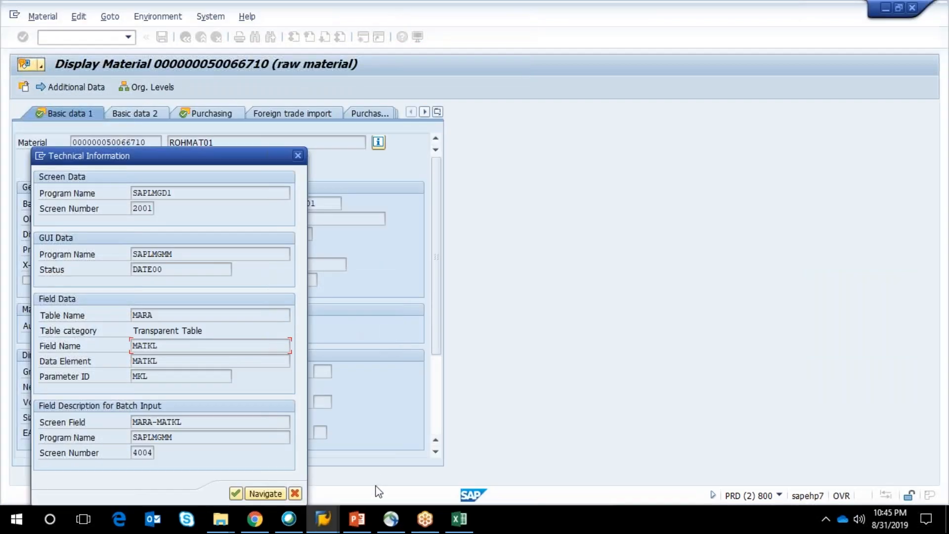
Step: Switch to the LSM Workbench object overview and examine the target field names for Industry sector, Material Type and Base Unit of Measure
mouse_move(322, 522)
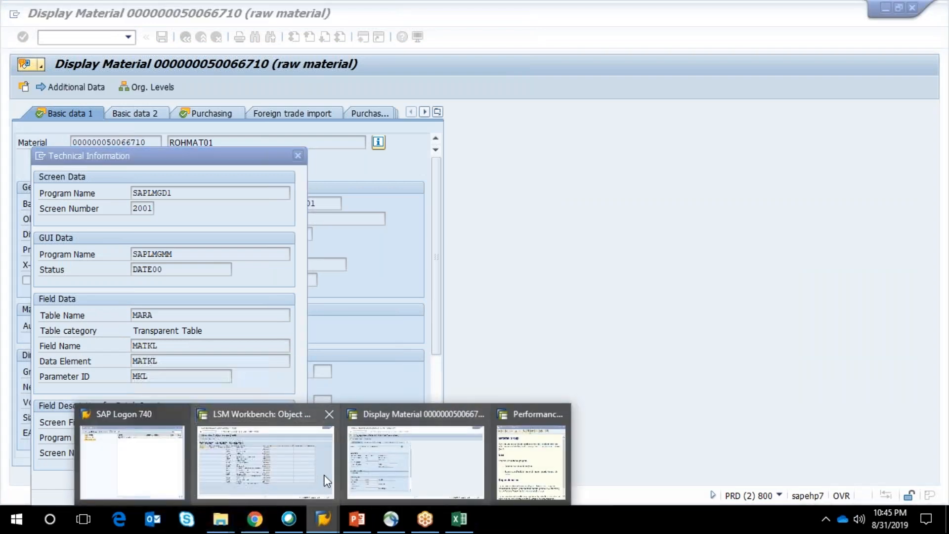
click(324, 475)
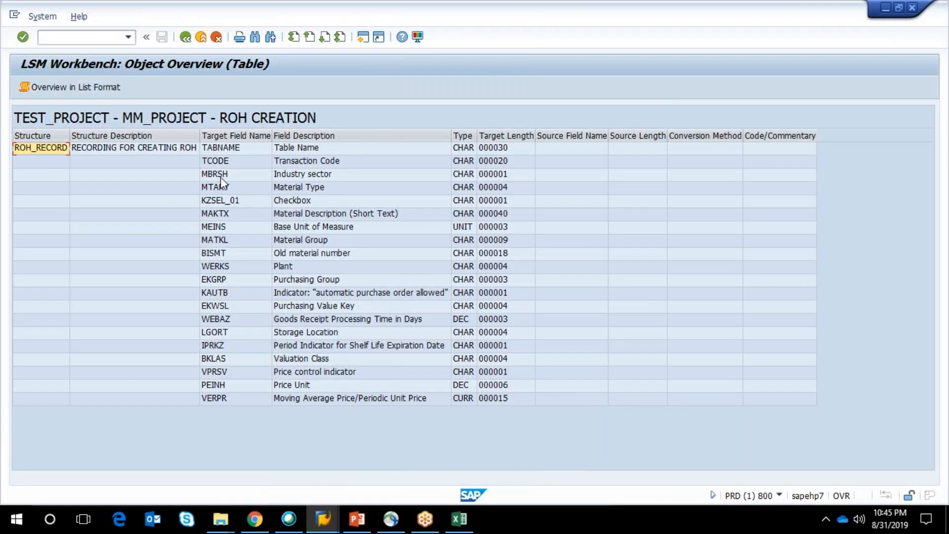
click(220, 177)
click(220, 188)
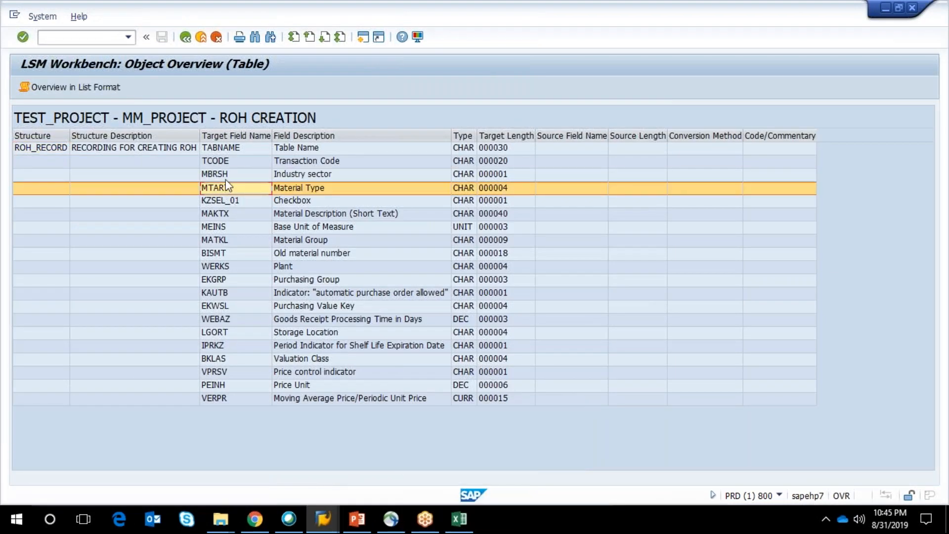
click(224, 178)
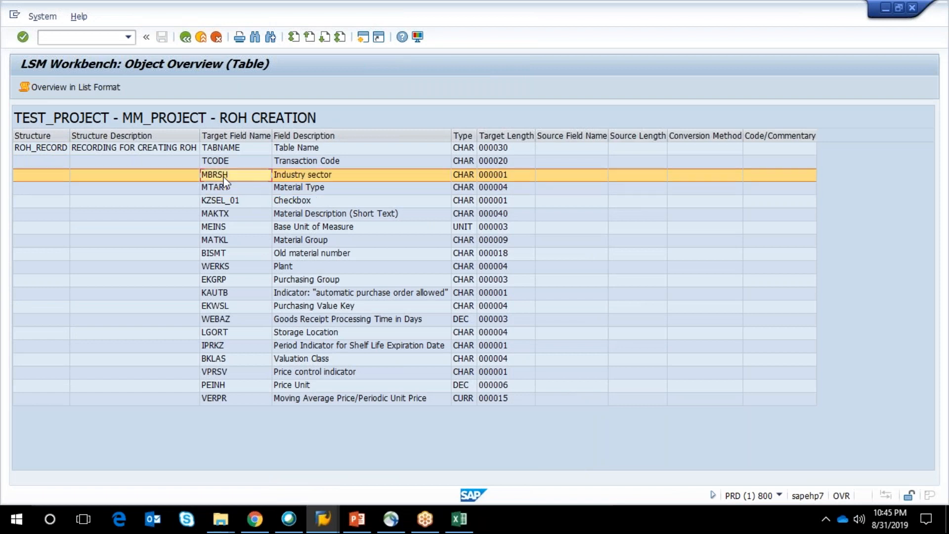
click(238, 228)
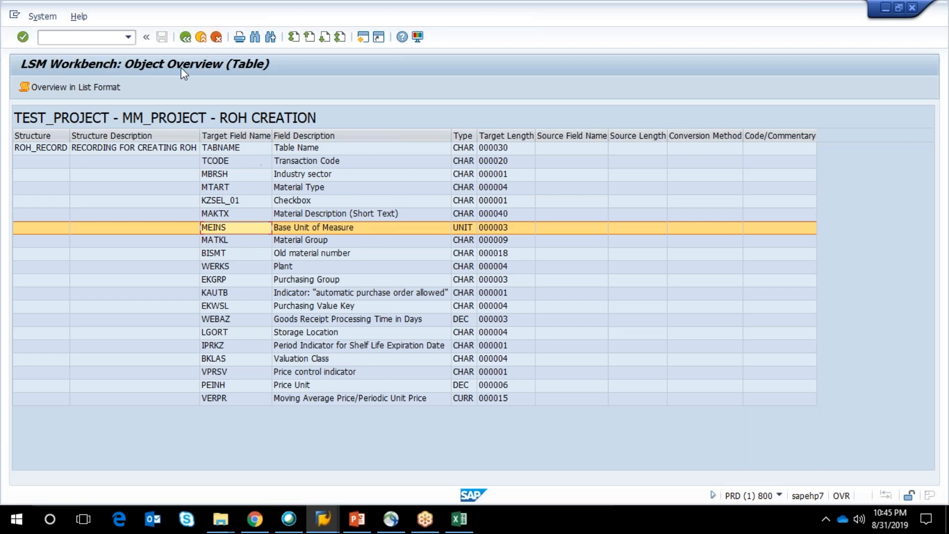
Step: Leave the object overview and open the Maintain Source Structures process step in change mode
click(186, 42)
click(186, 42)
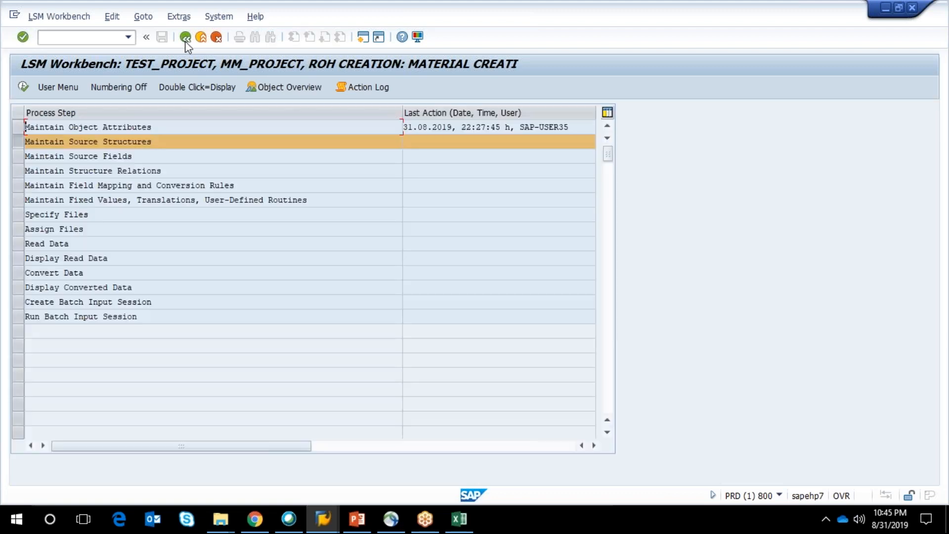
click(24, 87)
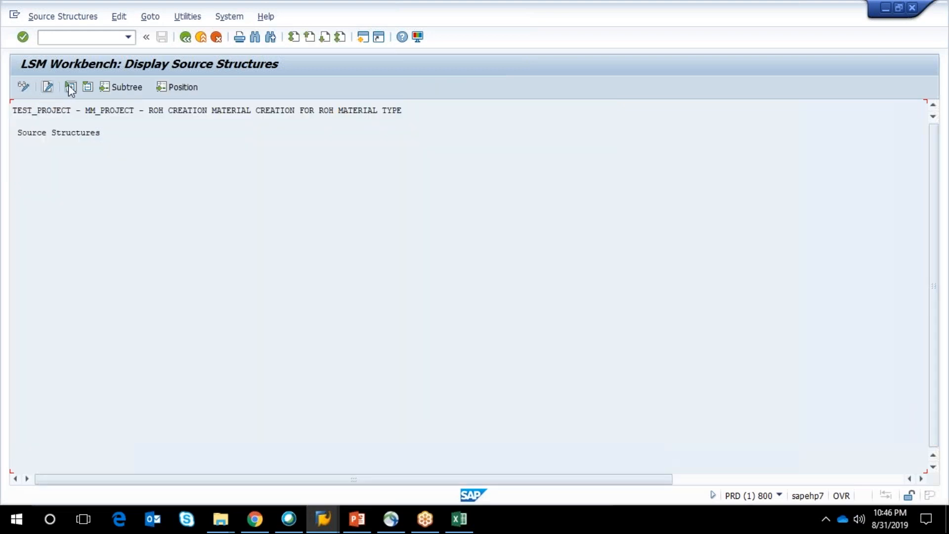
click(189, 42)
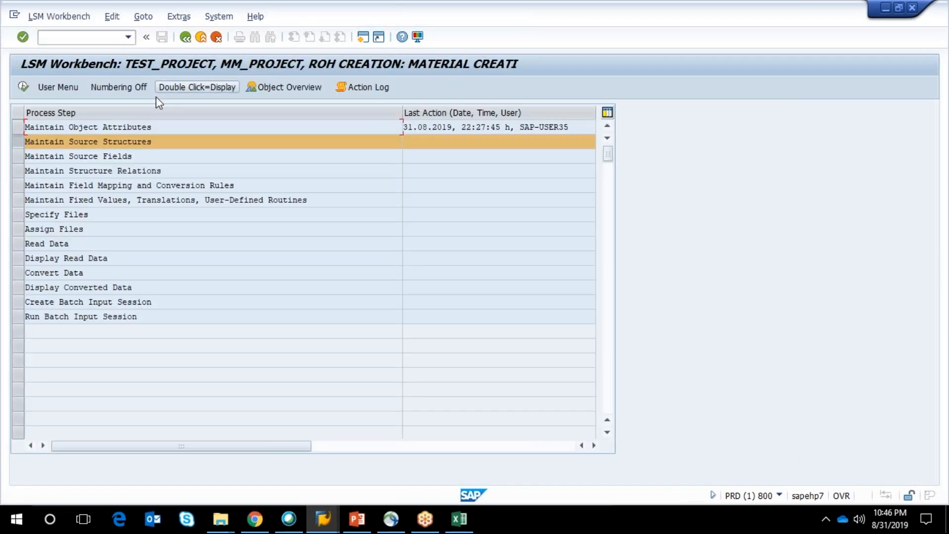
click(23, 88)
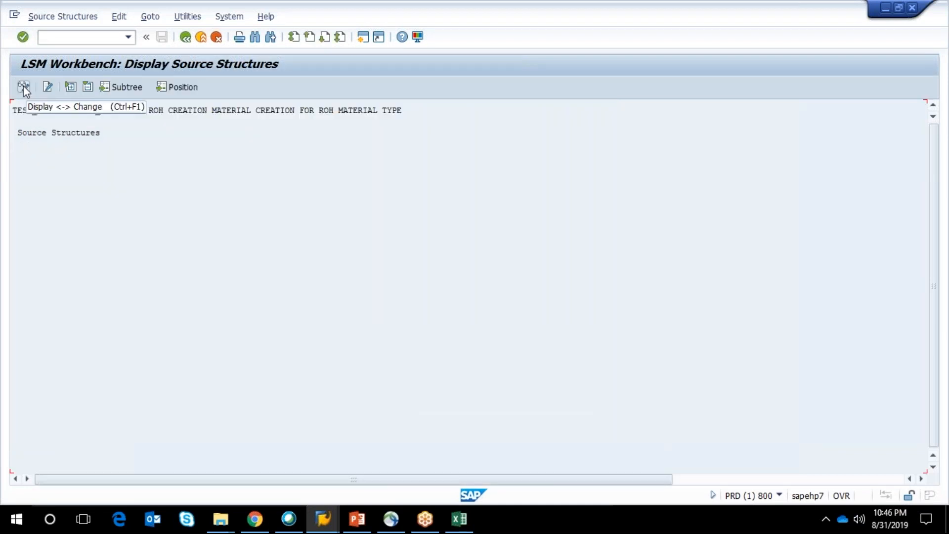
click(23, 86)
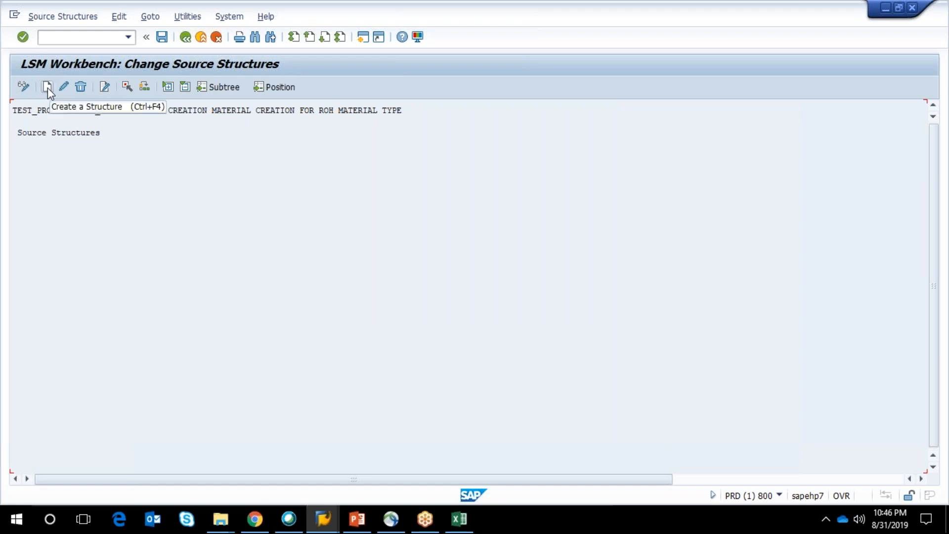
Step: Start a new source structure and name it ROH_SS
click(48, 88)
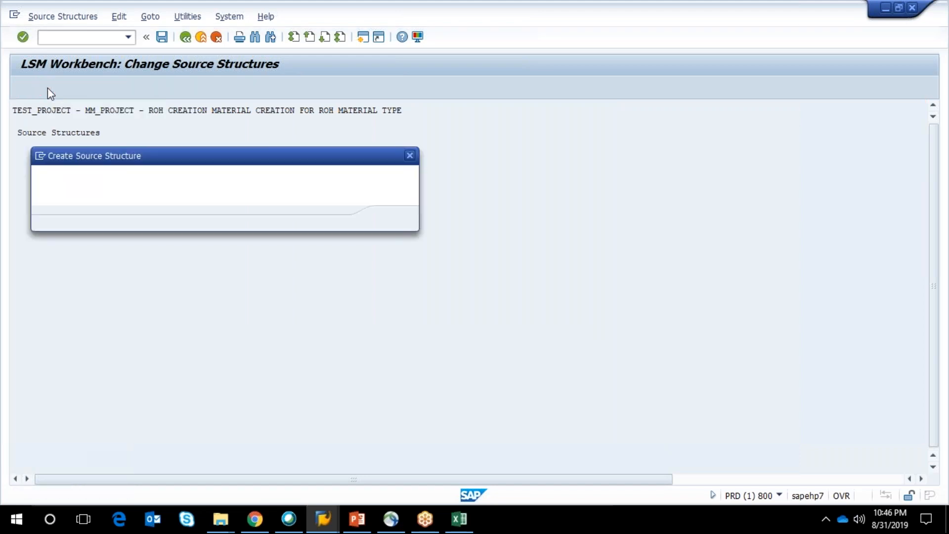
text(c)
key(BackSpace)
text(ro)
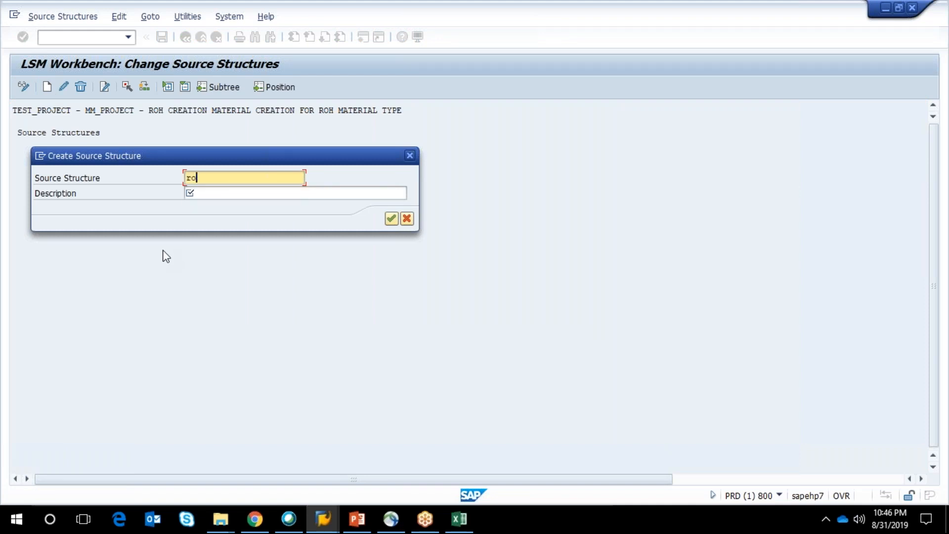
key(BackSpace)
text(ROH)
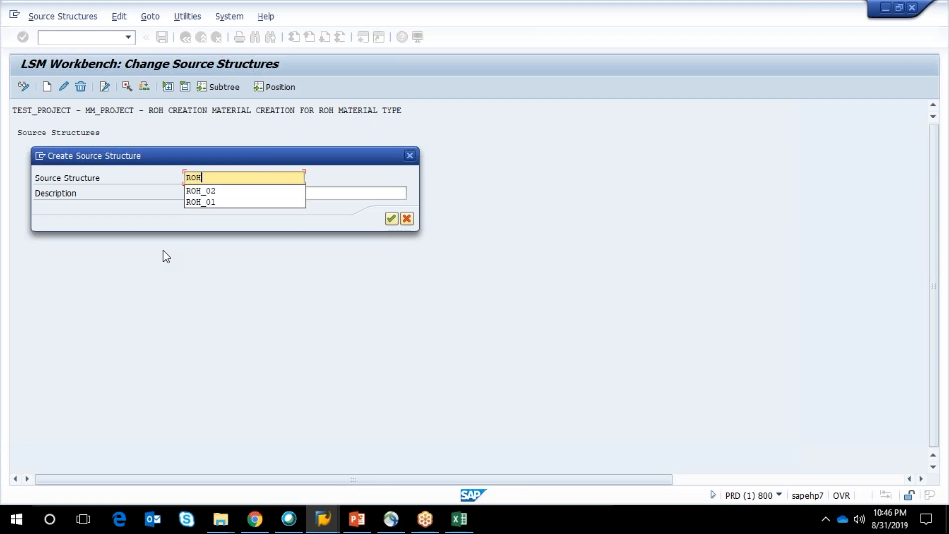
text(_SS)
key(Tab)
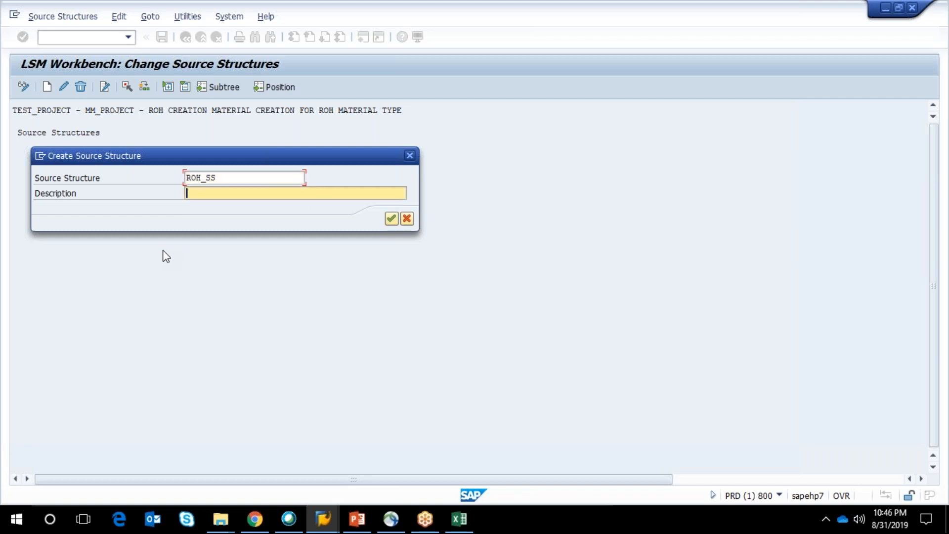
Step: Describe the new source structure as "SOURCE STRUCTURE FOR ROH CREATION", confirm it and save the data
text(SO)
text(U)
key(BackSpace)
key(BackSpace)
text(URCE STRUCTURE FOR RO)
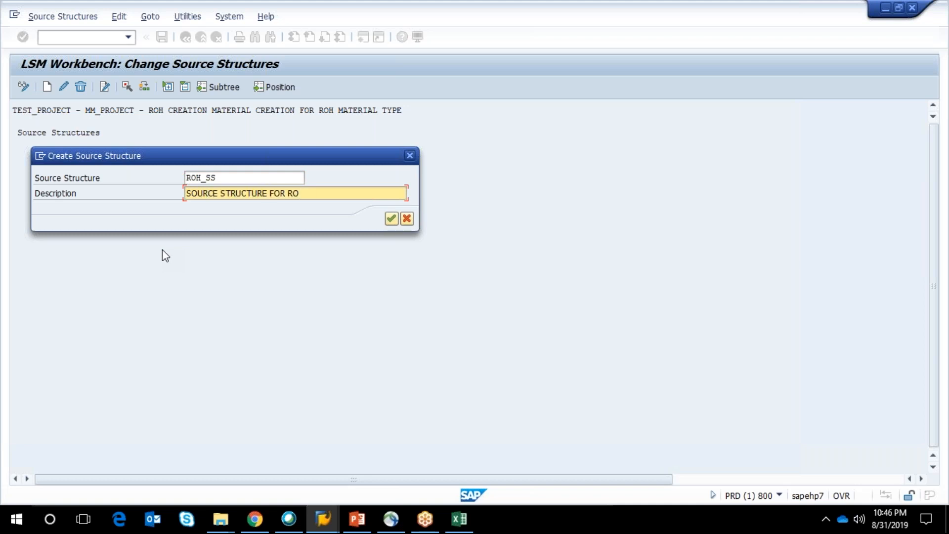
text(H CREATION)
click(388, 221)
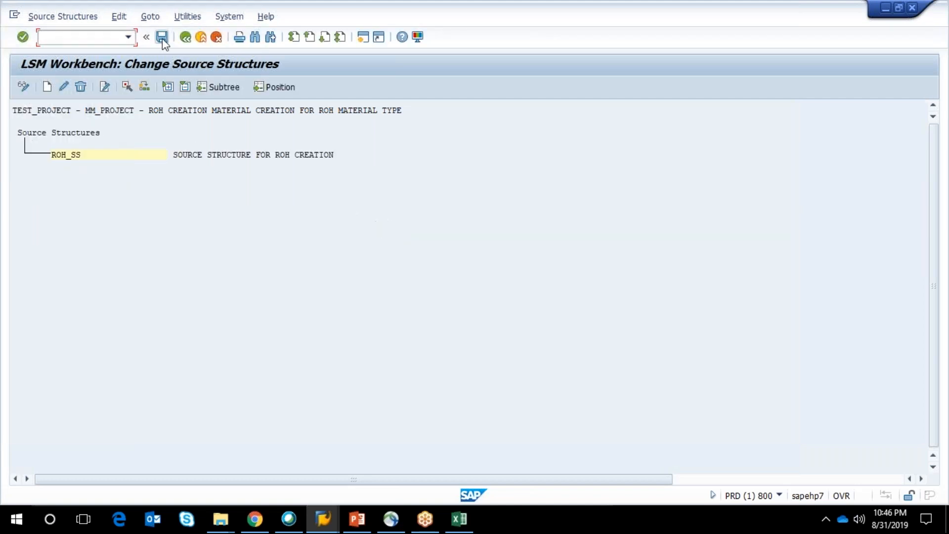
click(164, 39)
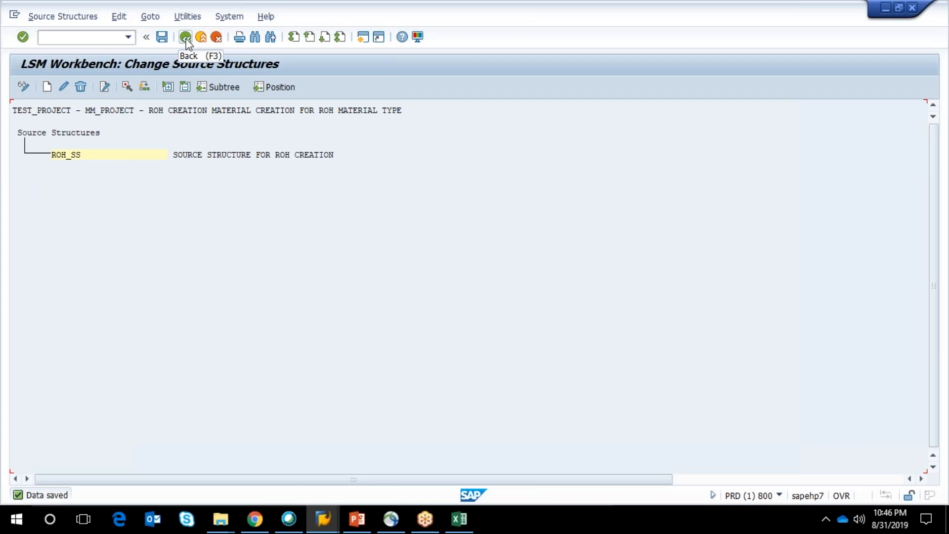
Step: Return to the process step list and open the Maintain Source Fields step in change mode
click(185, 39)
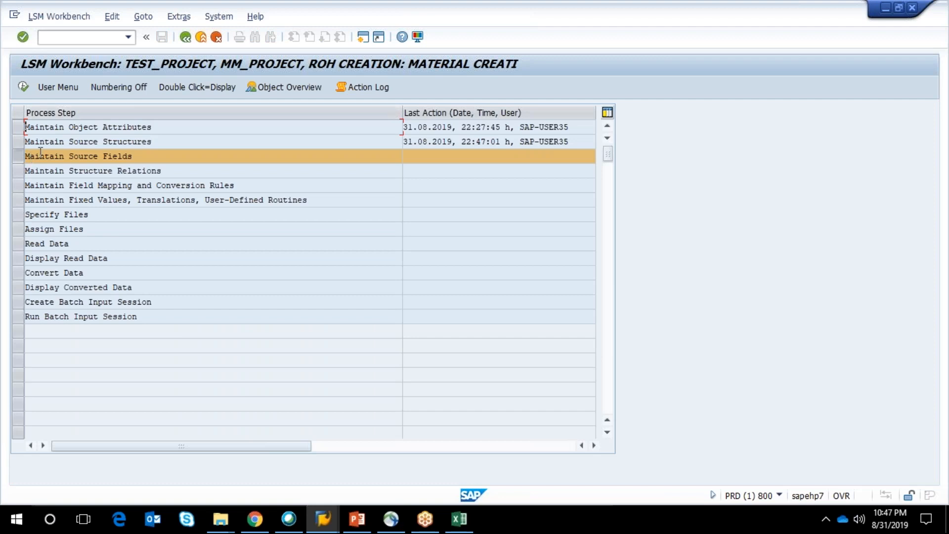
click(19, 156)
click(19, 155)
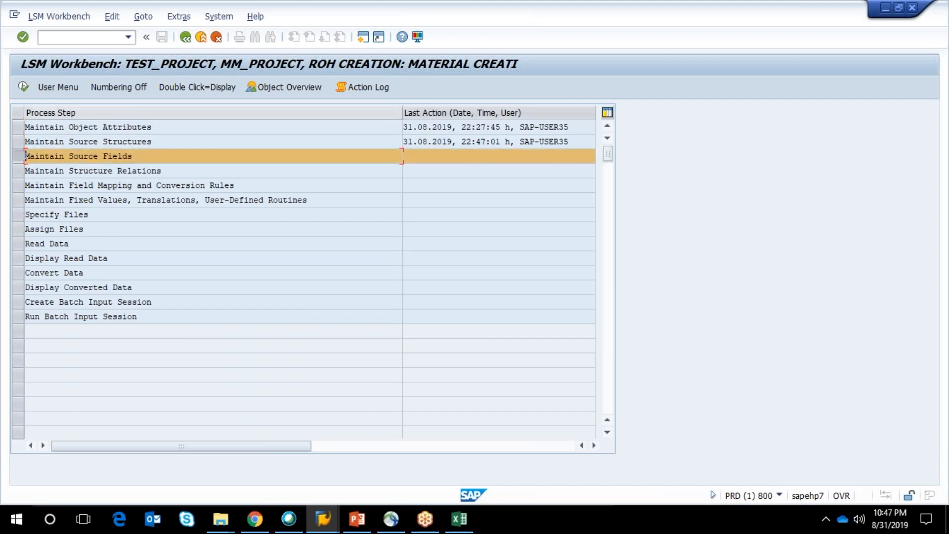
click(24, 90)
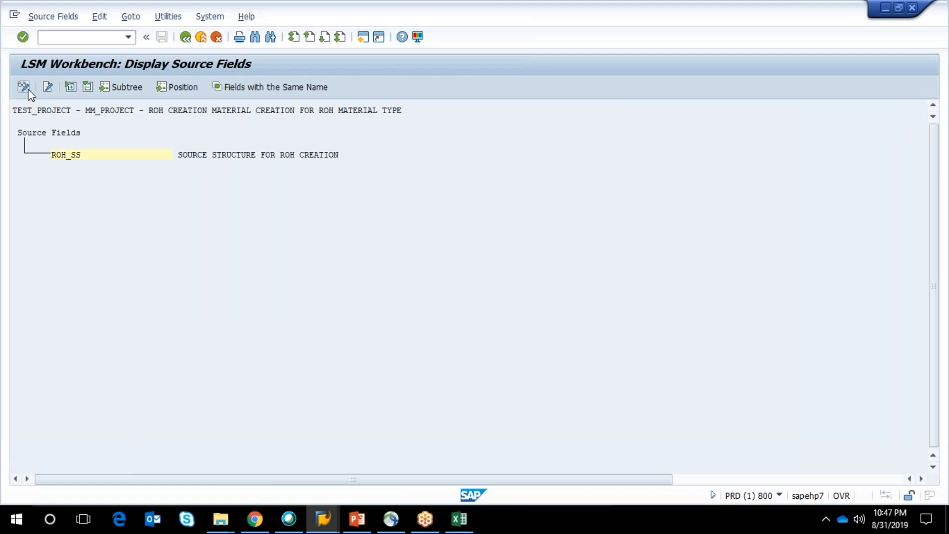
click(28, 90)
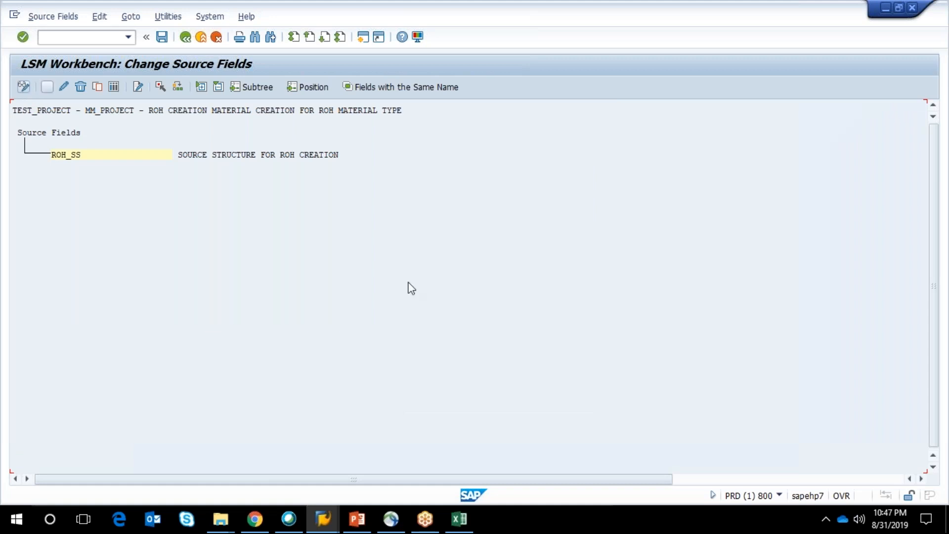
Step: Open the table maintenance of source fields for the ROH_SS source structure
click(462, 529)
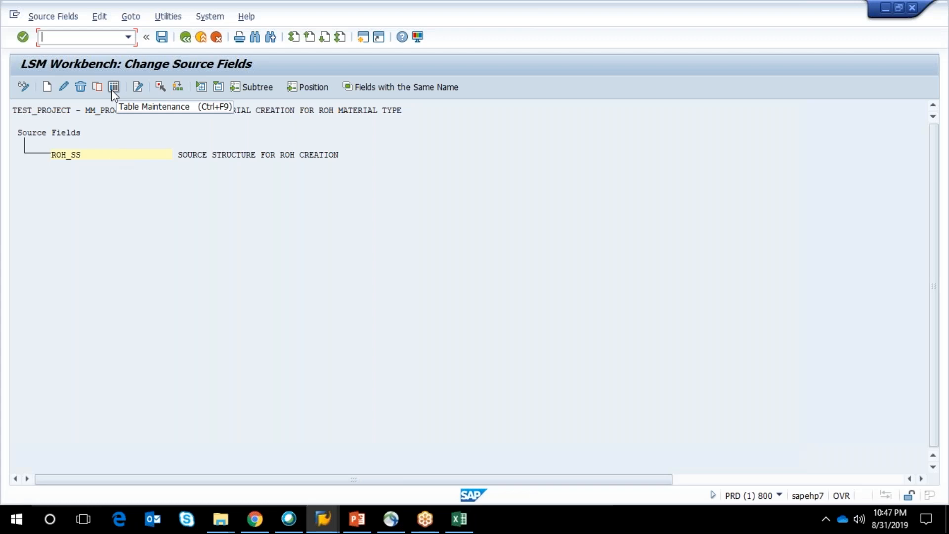
click(112, 89)
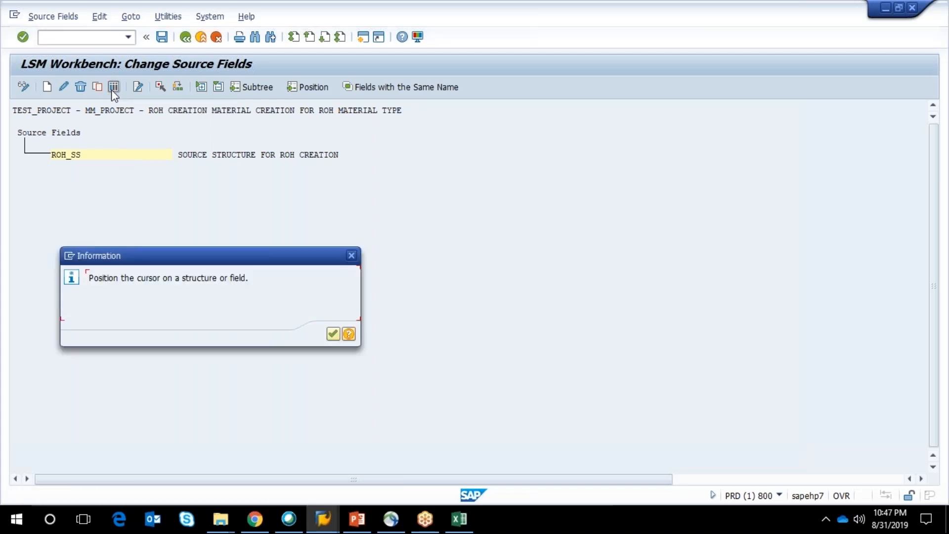
click(332, 334)
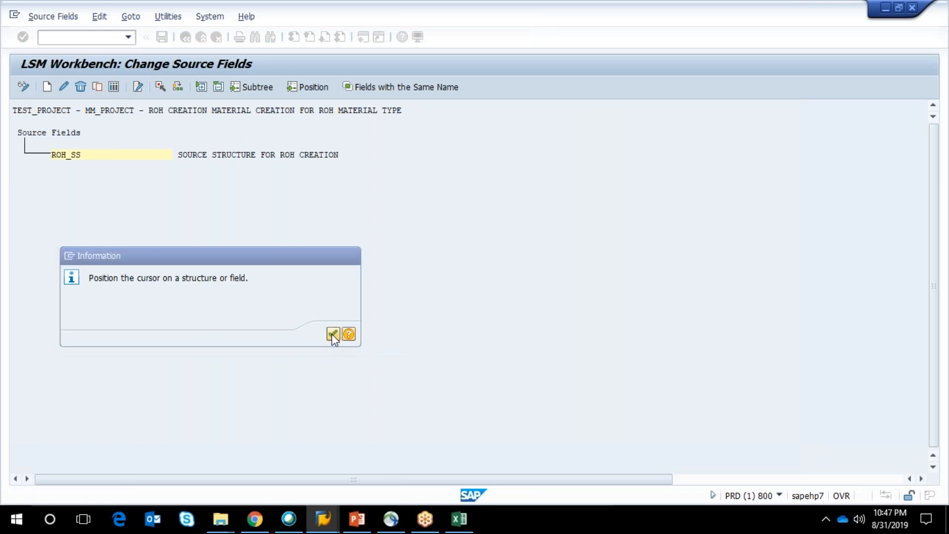
click(64, 158)
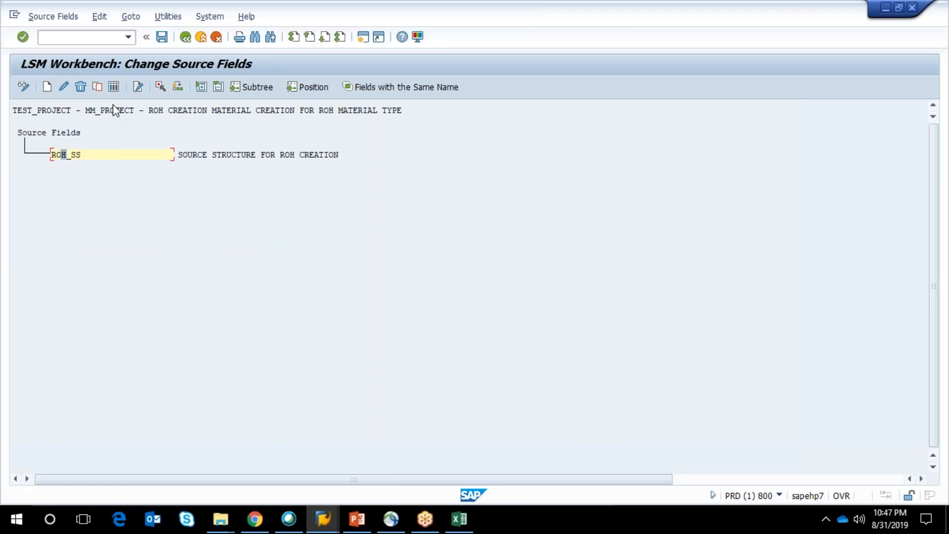
click(113, 88)
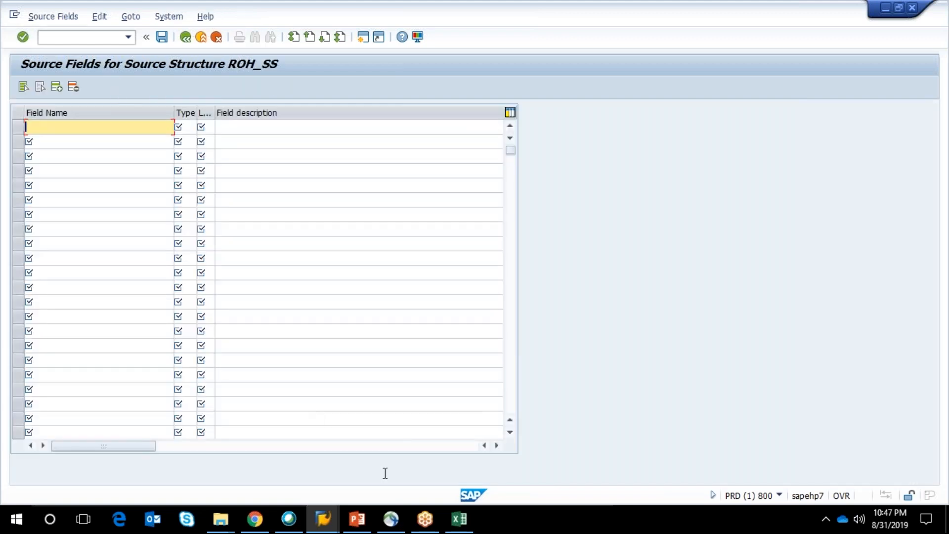
Step: Try to fill the ROH_SS source fields with the field names, types and lengths copied from A2:C19 of Excel's SOURCE STRUCTURE sheet
click(472, 526)
drag(38, 173, 129, 413)
key(ctrl+c)
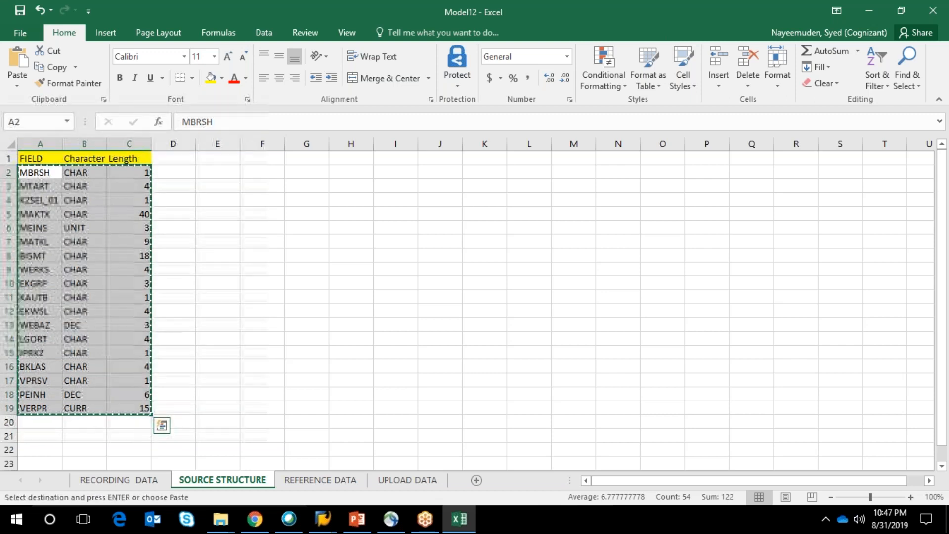
key(alt+Tab)
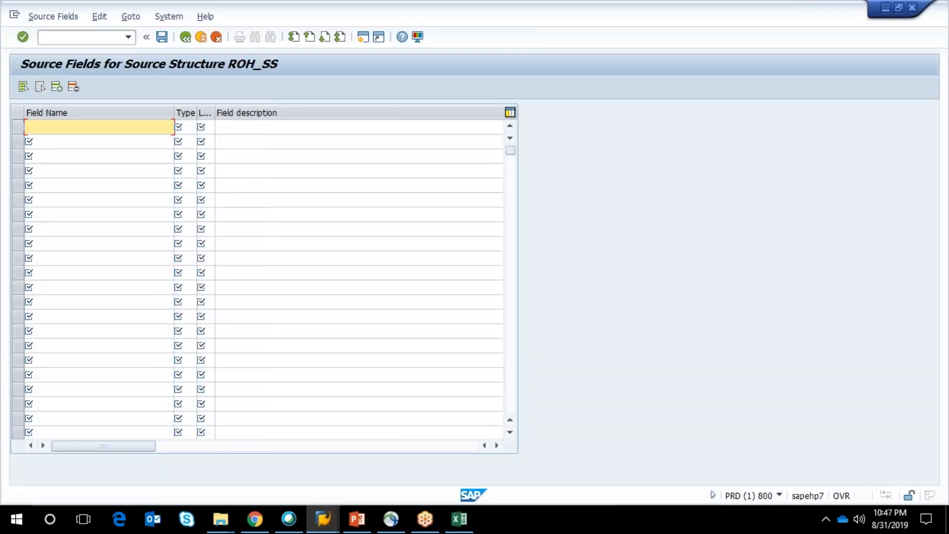
key(ctrl+v)
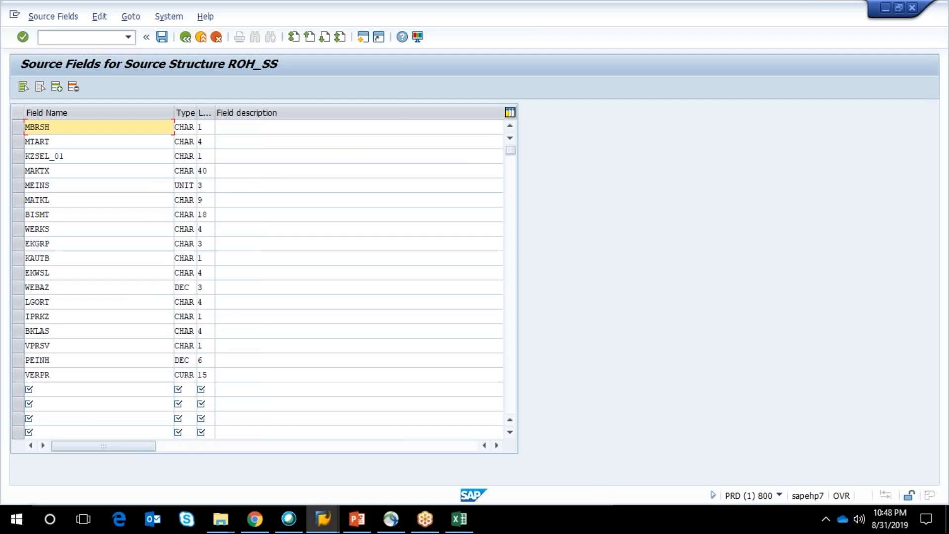
key(Return)
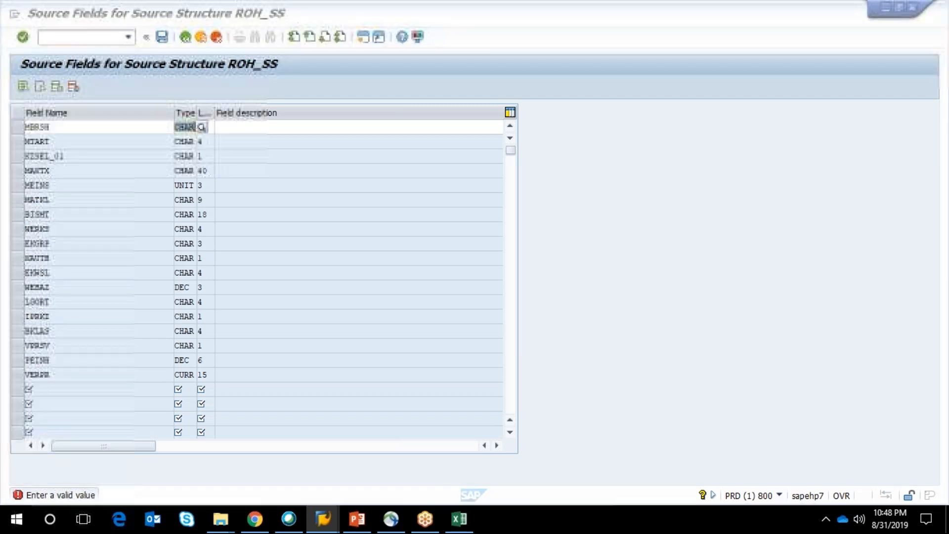
Step: Switch back to Excel and change the character type of the MBRSH field in B2 to C
key(alt+Tab)
click(89, 173)
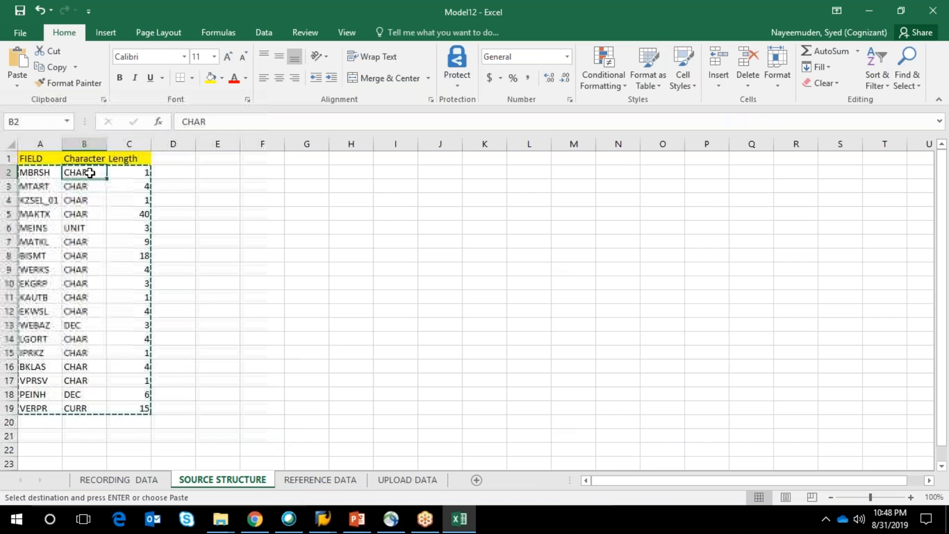
text(c)
key(Return)
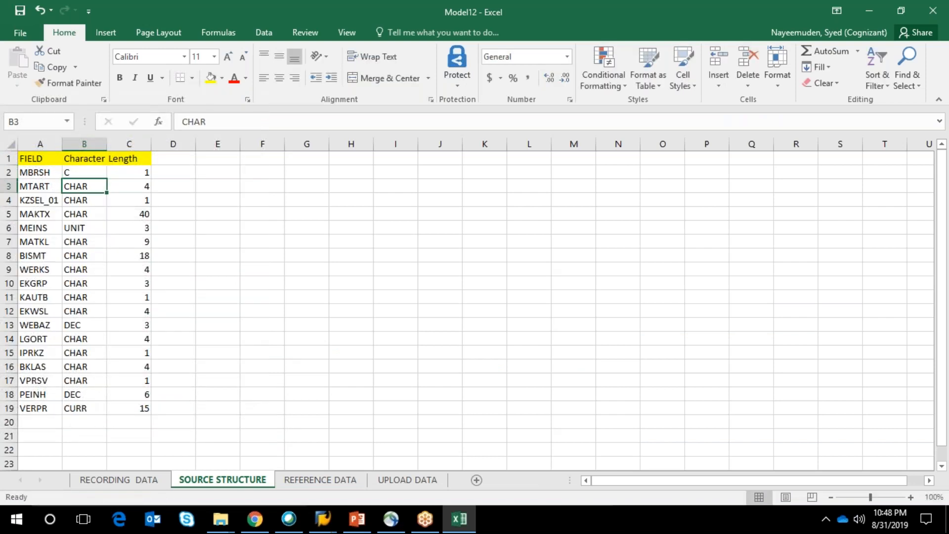
key(Up)
key(ctrl+c)
key(shift+Down)
key(Down)
key(shift+Down)
key(shift+Down)
key(shift+Down)
key(shift+Down)
key(shift+Down)
key(shift+Down)
key(shift+Down)
key(shift+Down)
key(shift+Down)
key(shift+Down)
key(shift+Down)
key(shift+Down)
key(shift+Down)
key(shift+Down)
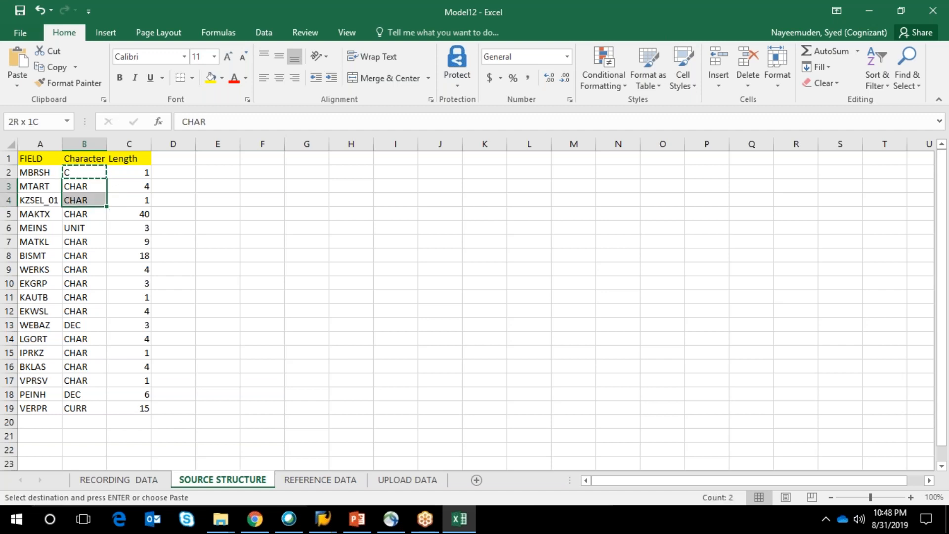
key(shift+Down)
key(shift+Down)
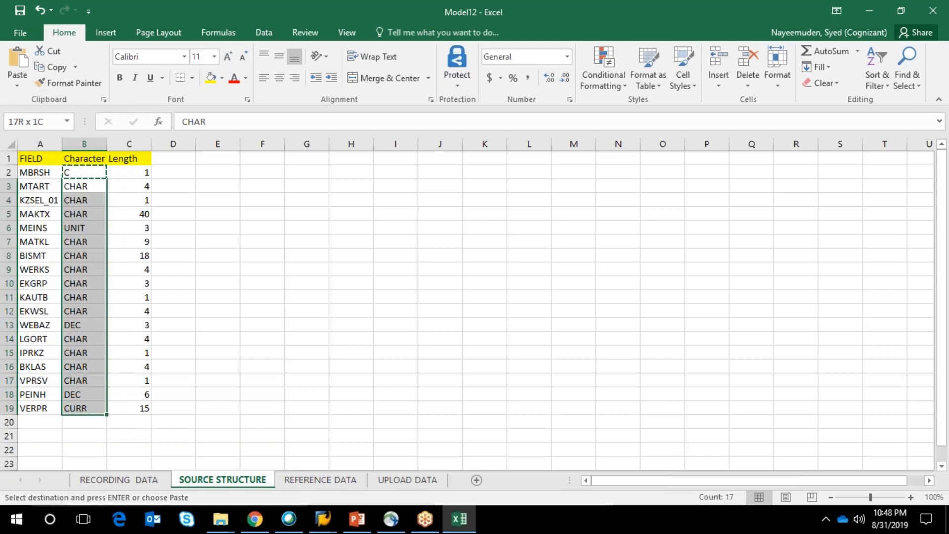
key(ctrl+c)
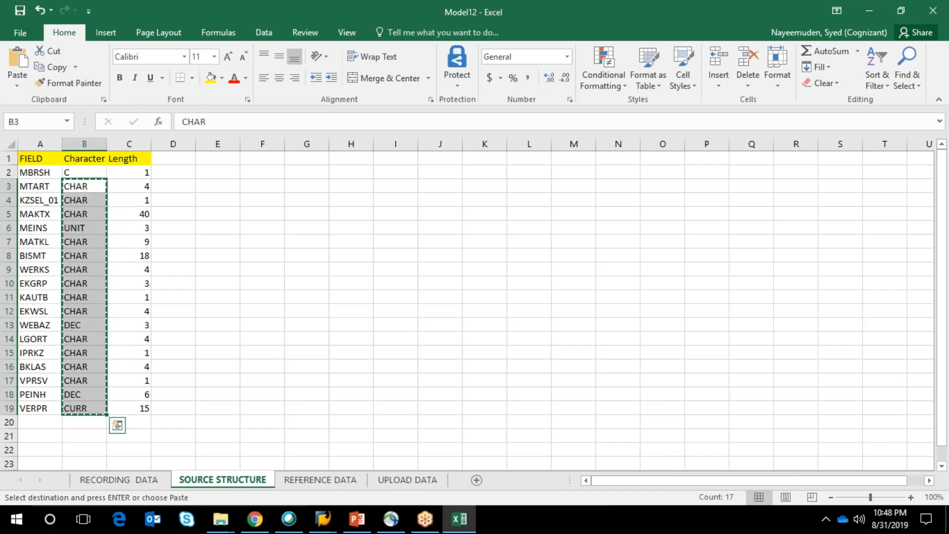
Step: Copy the type C from B2 to all the other fields in B3:B19
key(Up)
key(ctrl+c)
key(Down)
key(shift+Down)
key(shift+Down)
key(shift+Down)
key(shift+Down)
key(shift+Down)
key(shift+Down)
key(shift+Down)
key(shift+Down)
key(shift+Down)
key(shift+Down)
key(shift+Down)
key(shift+Down)
key(shift+Down)
key(shift+Down)
key(shift+Down)
key(shift+Down)
key(ctrl+v)
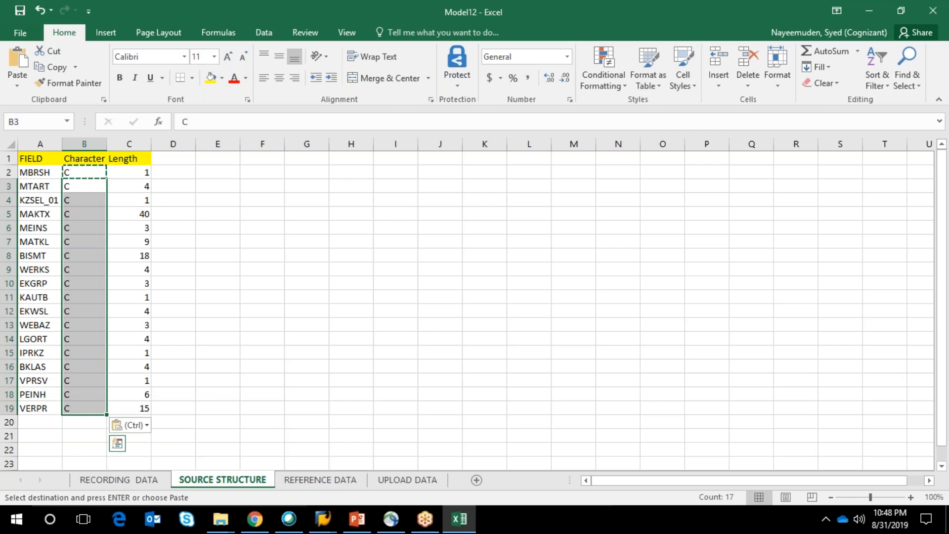
key(Escape)
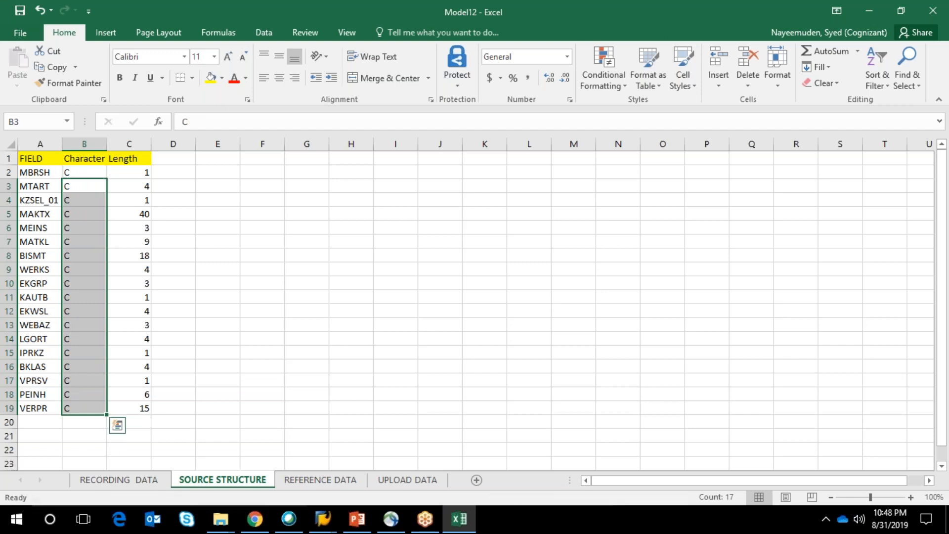
Step: Copy the field names, types and lengths in A2:C19 and switch back to the SAP source fields table
click(145, 225)
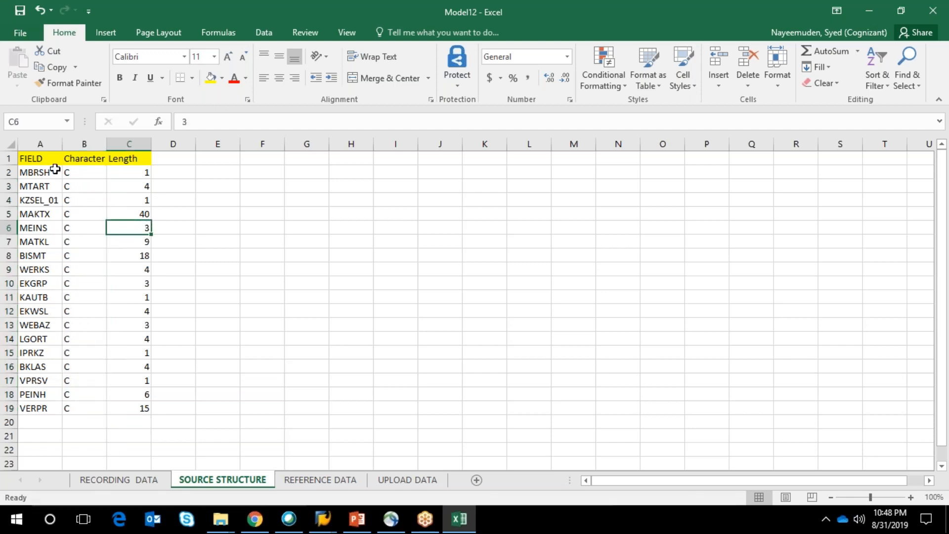
drag(43, 171, 131, 416)
key(ctrl+c)
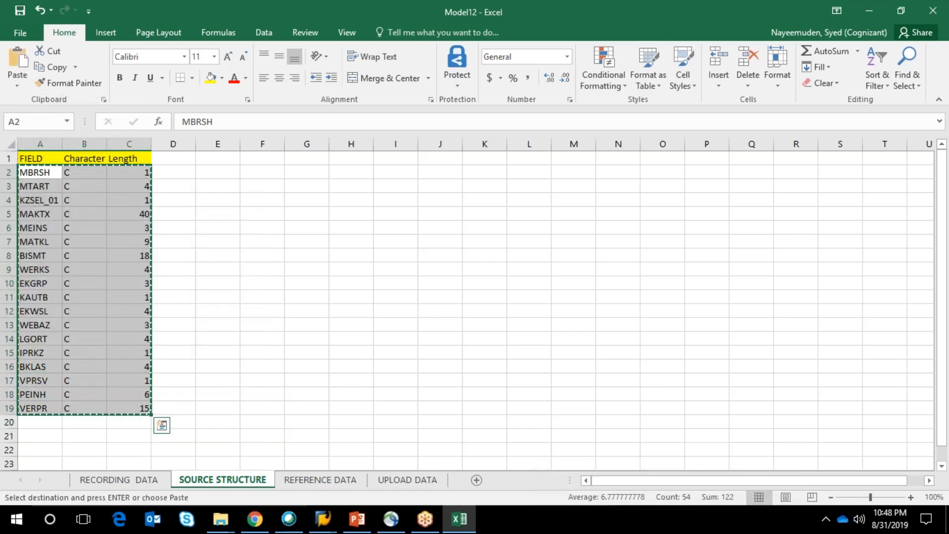
key(alt+Tab)
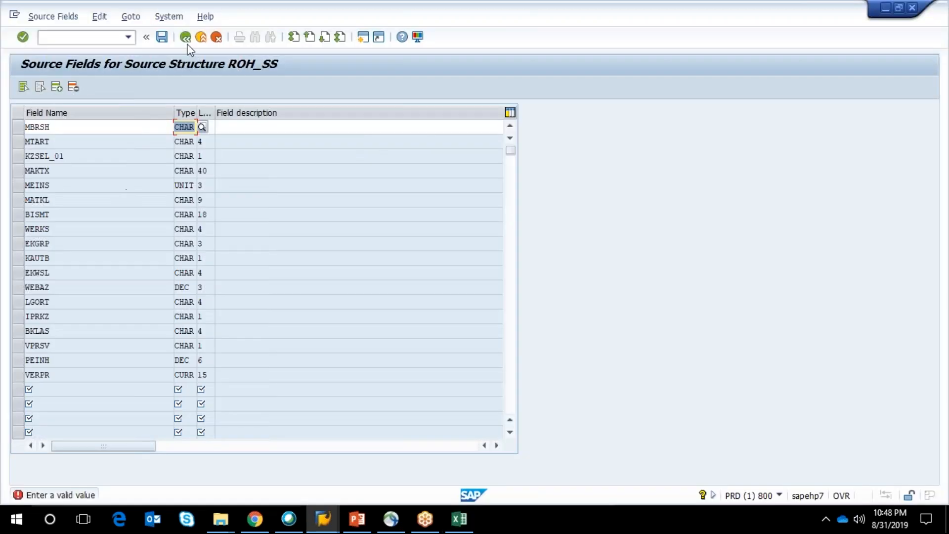
Step: Leave the source fields table without keeping its entries and reopen table maintenance for ROH_SS
click(185, 38)
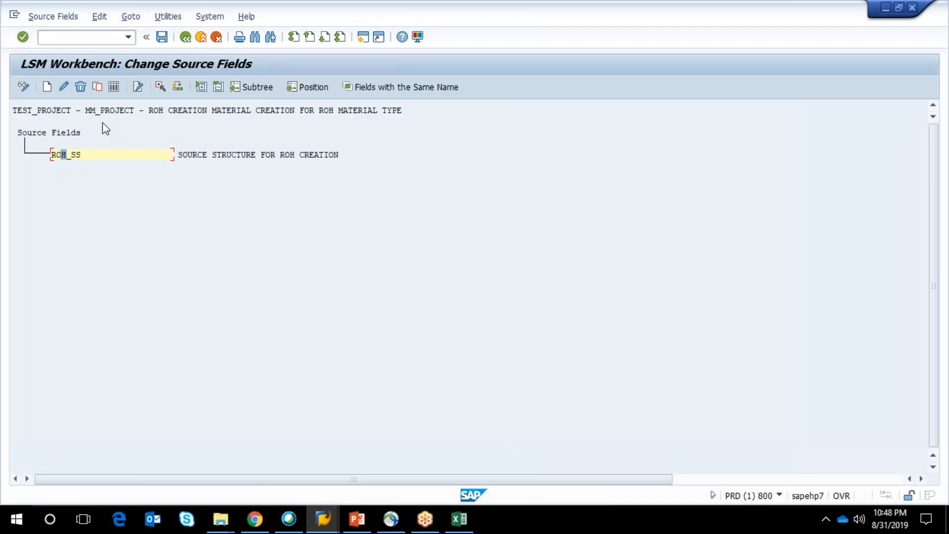
click(67, 153)
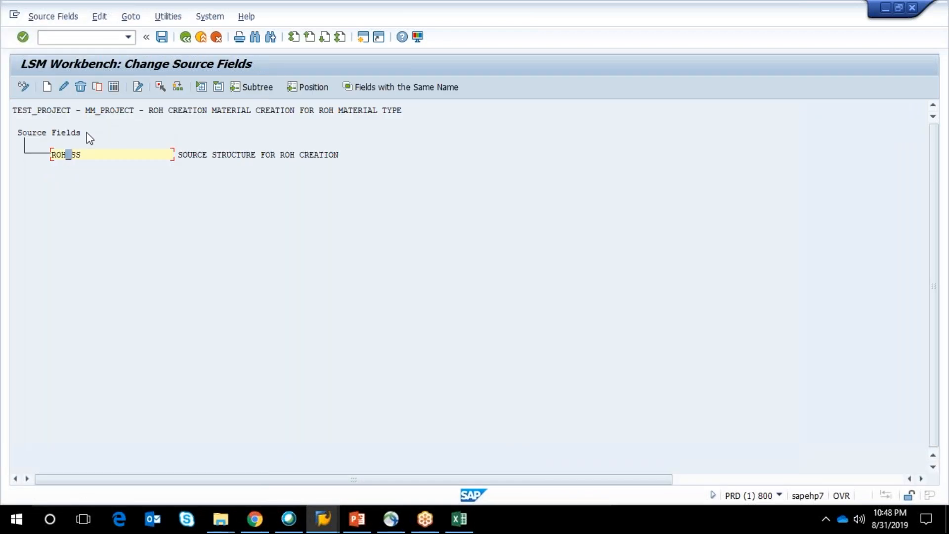
click(113, 87)
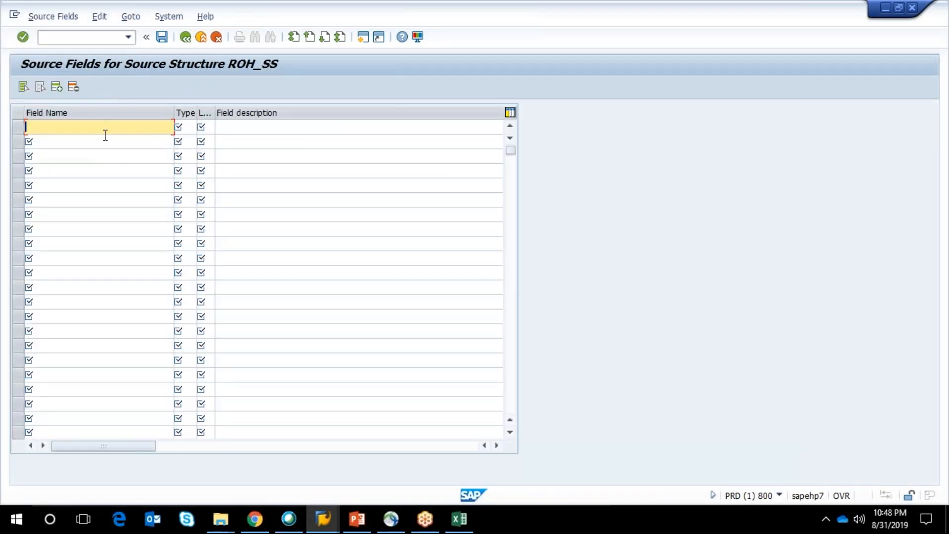
Step: Paste the copied field names, types and lengths into the ROH_SS table, widen the Length column and confirm the entries
key(ctrl+v)
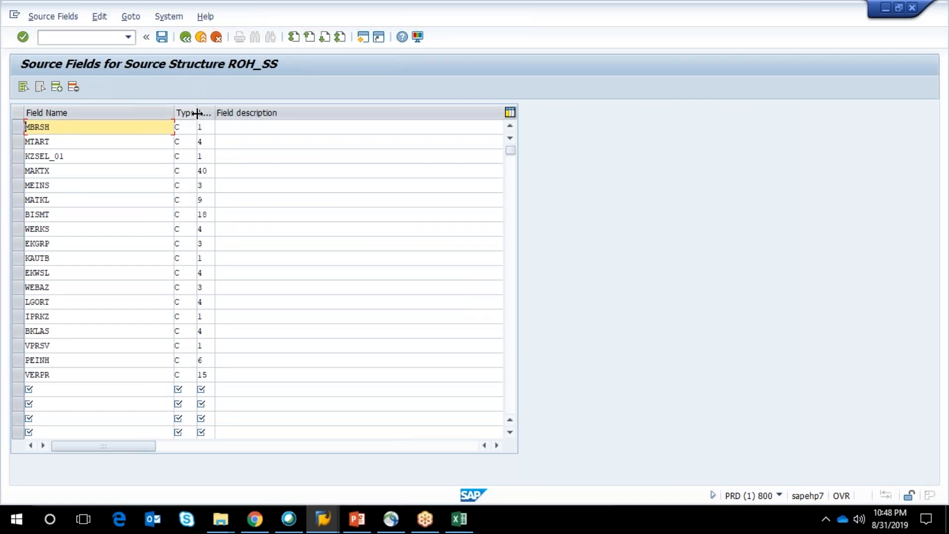
drag(214, 114, 225, 114)
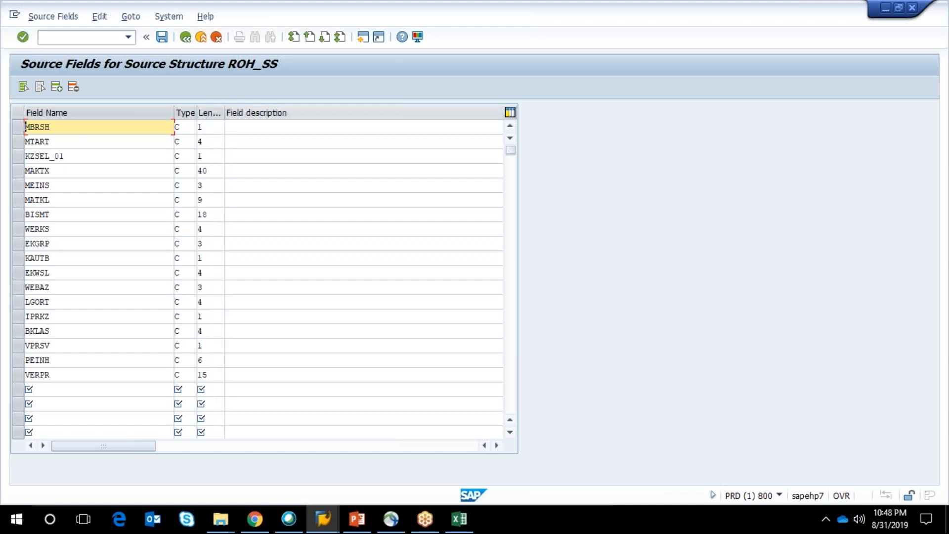
key(Return)
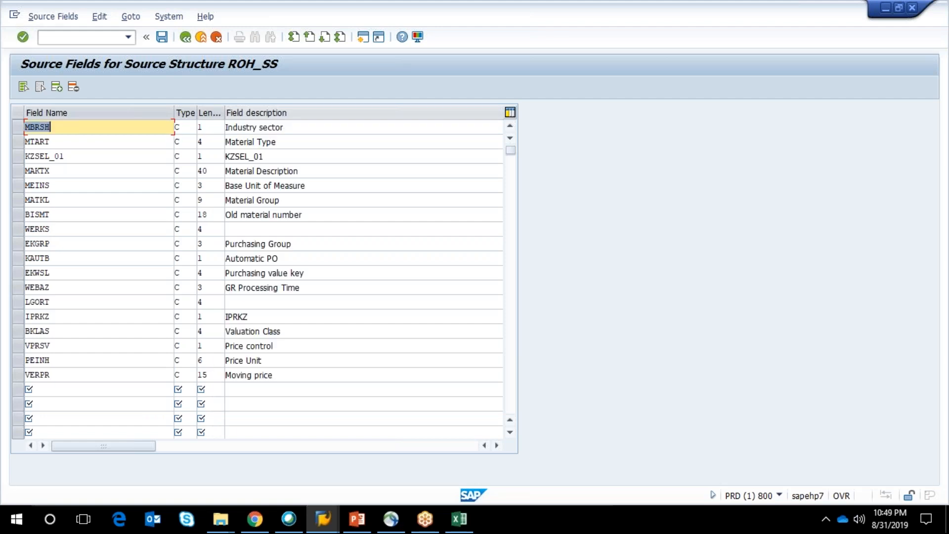
Step: Examine the field descriptions of the ROH_SS source fields, including the WERKS and LGORT rows
click(290, 127)
click(280, 142)
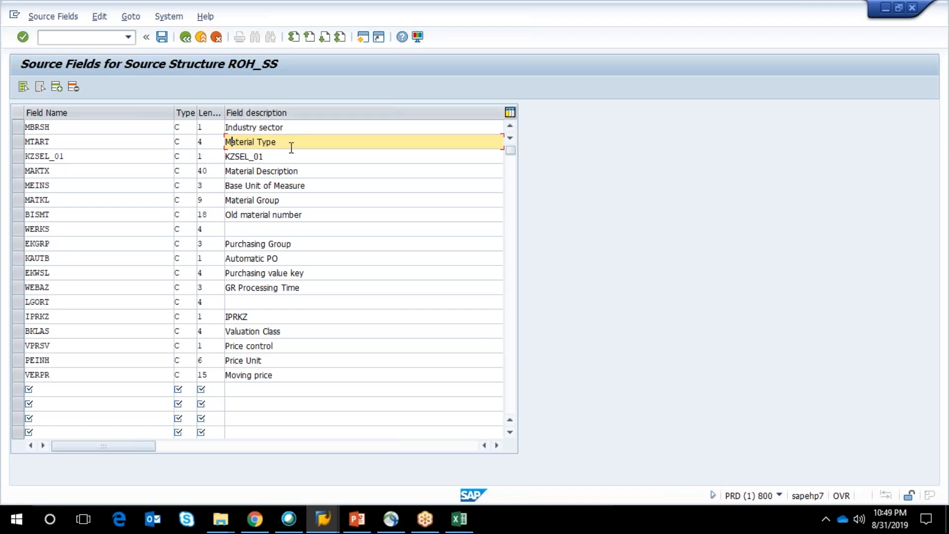
click(307, 171)
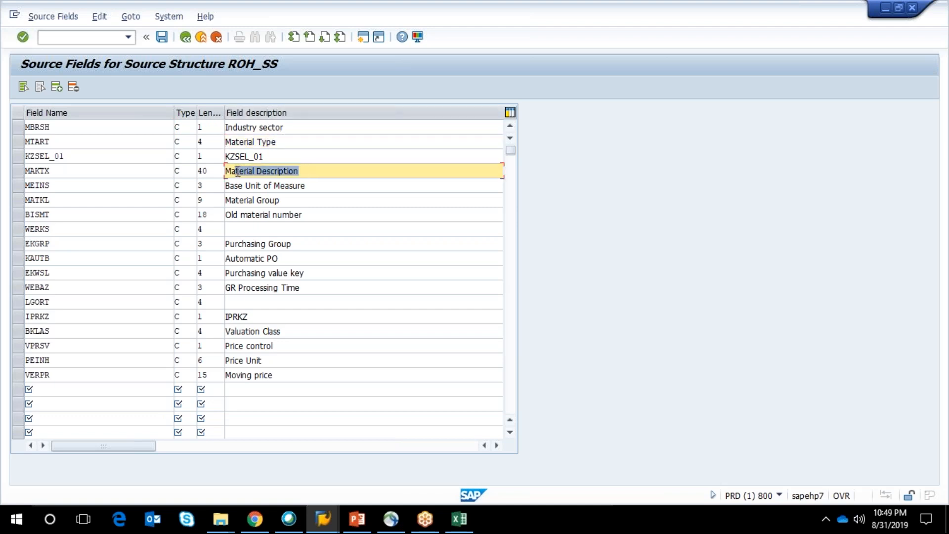
click(313, 186)
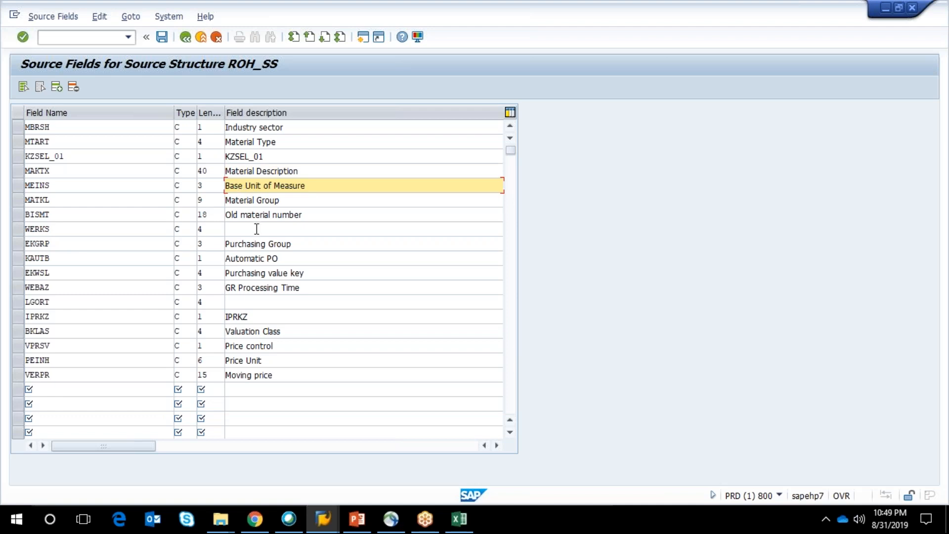
click(99, 230)
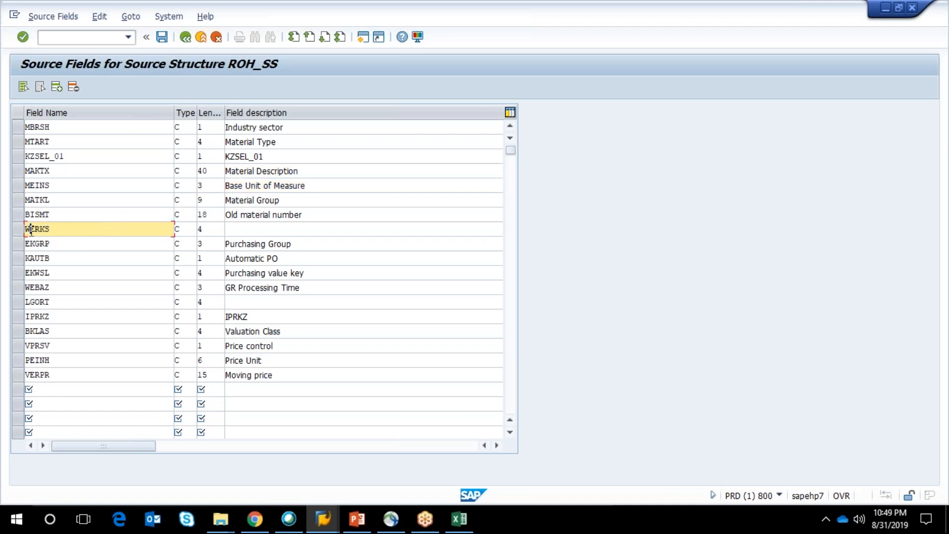
click(84, 301)
drag(84, 301, 20, 300)
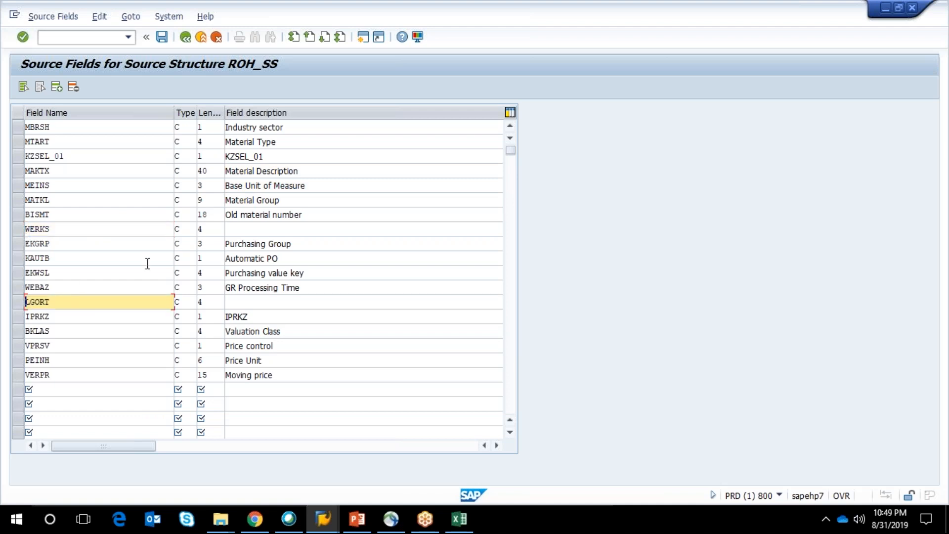
Step: Enter PLANT as the field description of the WERKS source field
click(239, 231)
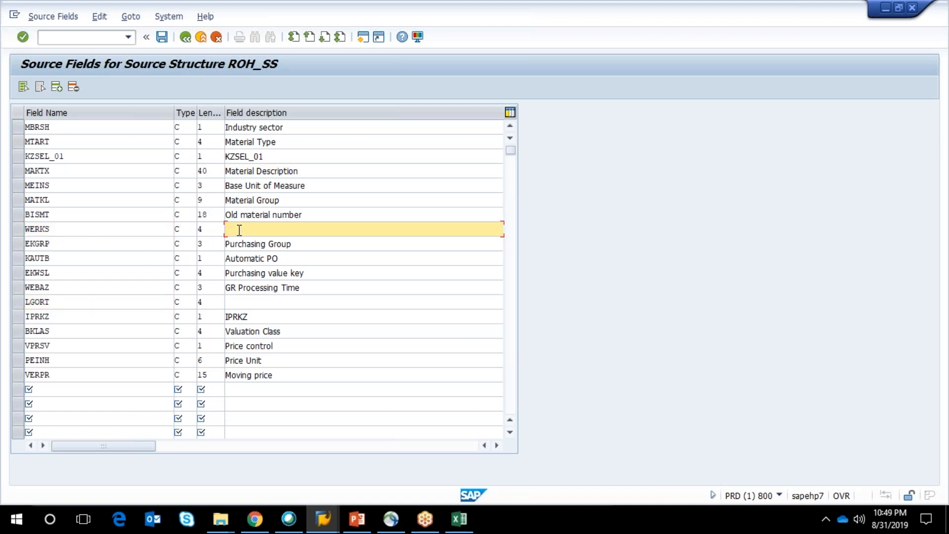
text(P)
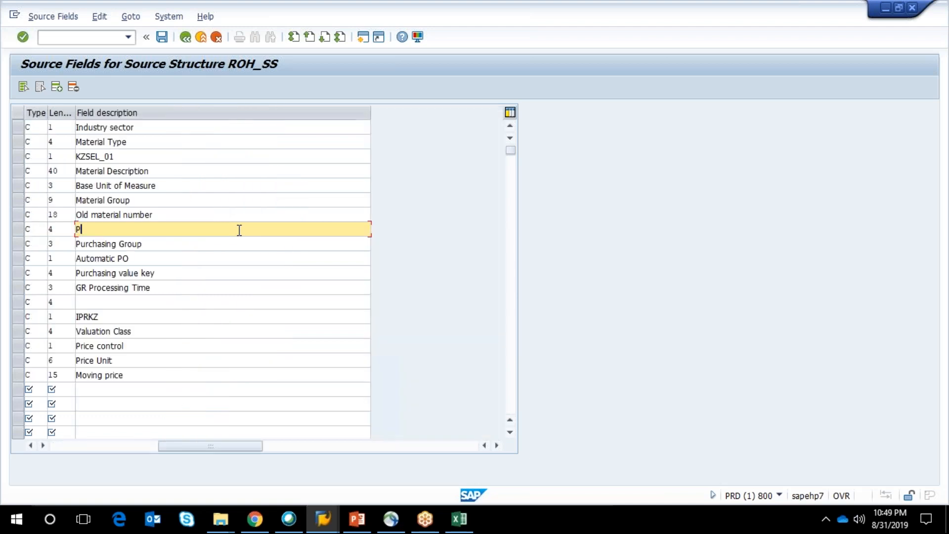
text(LANT)
Step: Enter "Storage location" as the field description of the LGORT source field
click(146, 306)
text(STOR)
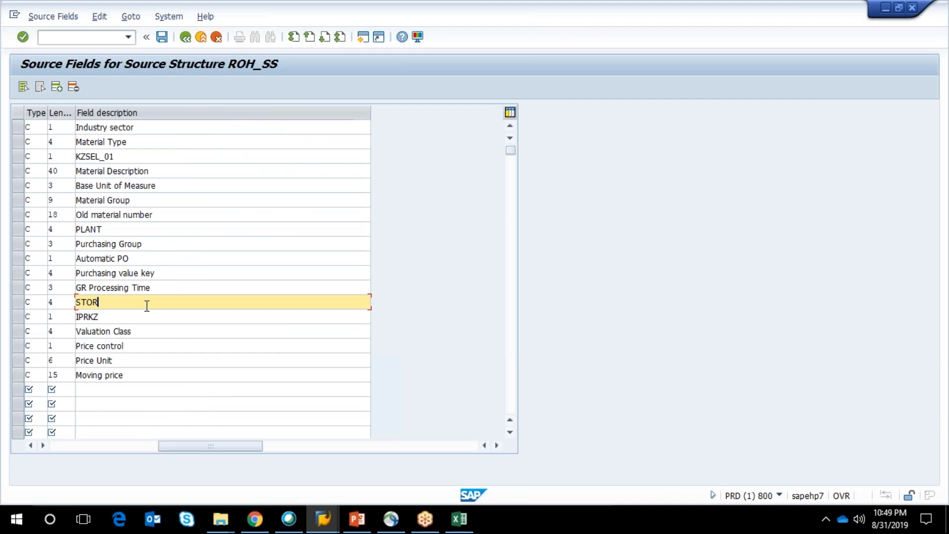
text(G)
key(BackSpace)
text(AGE LOC)
key(BackSpace)
text(CATI)
key(BackSpace)
key(BackSpace)
key(BackSpace)
key(BackSpace)
key(BackSpace)
key(BackSpace)
key(BackSpace)
key(BackSpace)
key(BackSpace)
key(BackSpace)
key(BackSpace)
key(BackSpace)
key(BackSpace)
text(torage location)
Step: Rewrite the WERKS field description in mixed case as "Plant"
click(119, 229)
key(BackSpace)
key(BackSpace)
key(BackSpace)
key(BackSpace)
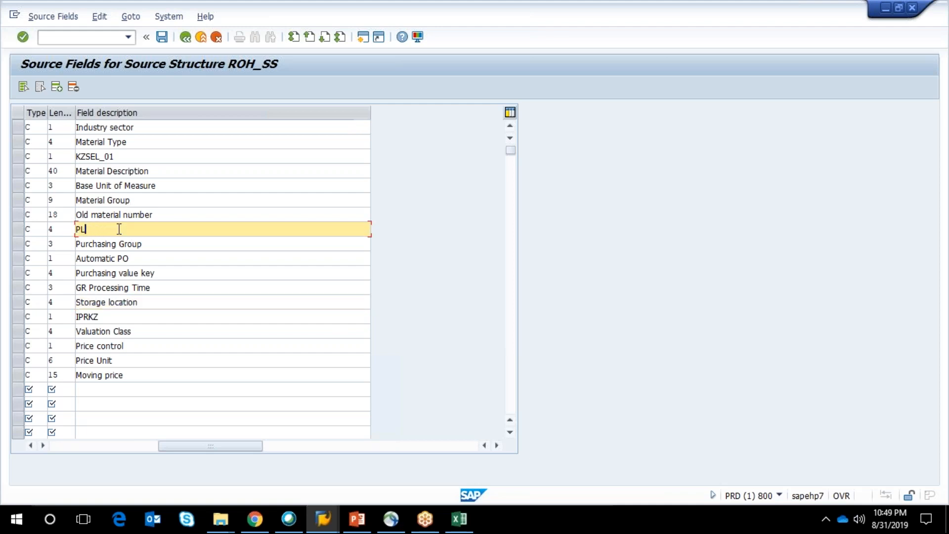
text(la)
key(BackSpace)
text(ant)
click(125, 447)
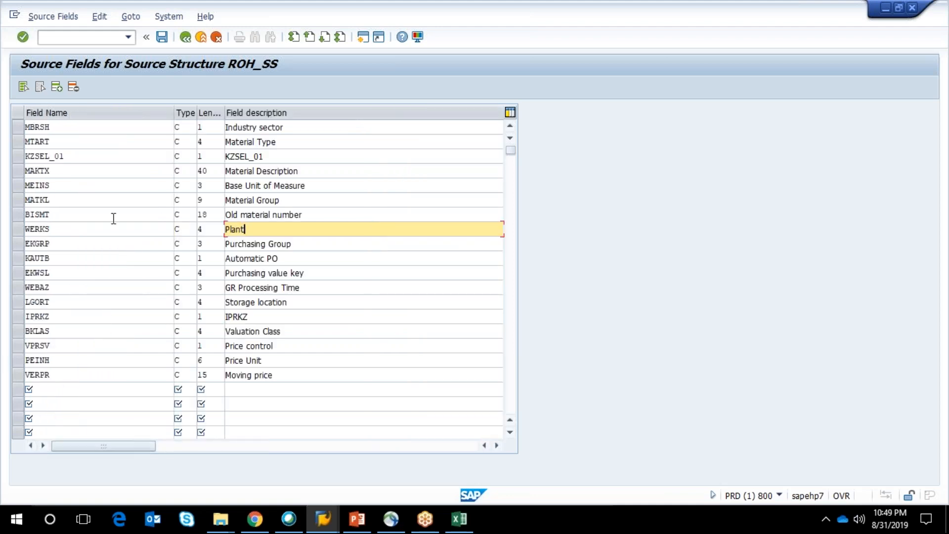
Step: Save the ROH_SS source fields and return to the list of process steps
click(161, 41)
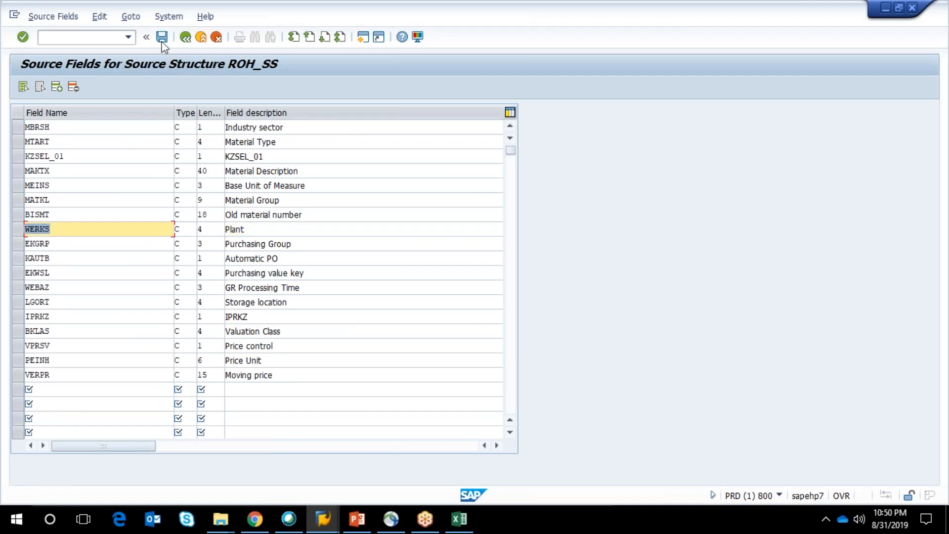
click(184, 38)
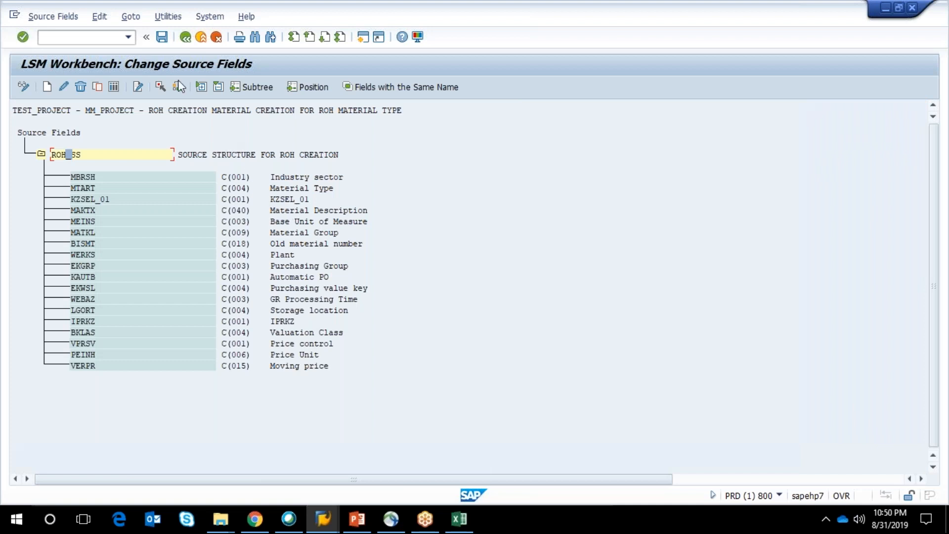
click(162, 42)
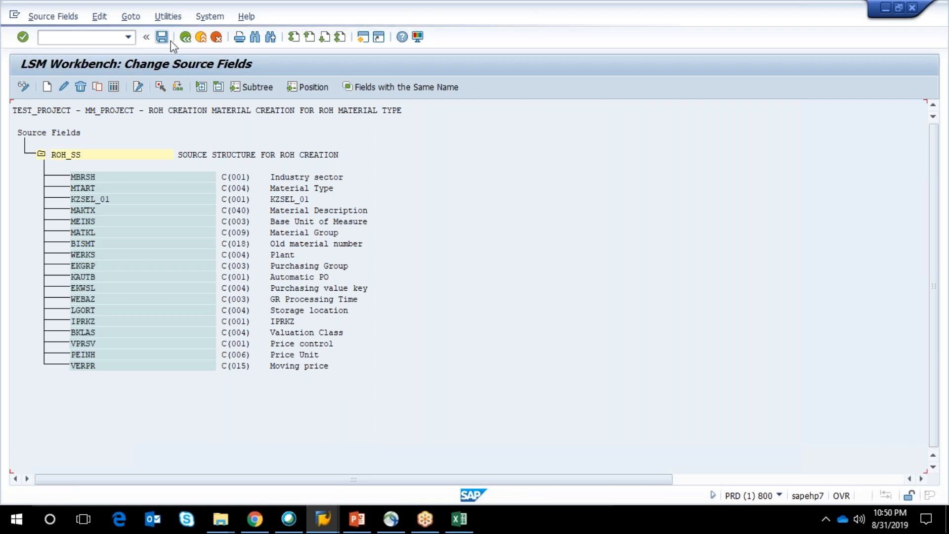
click(183, 40)
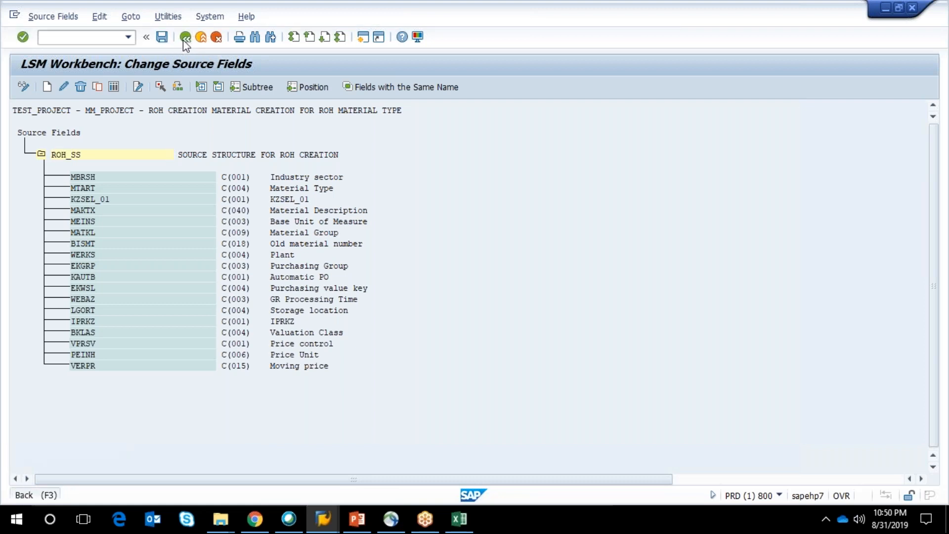
click(184, 39)
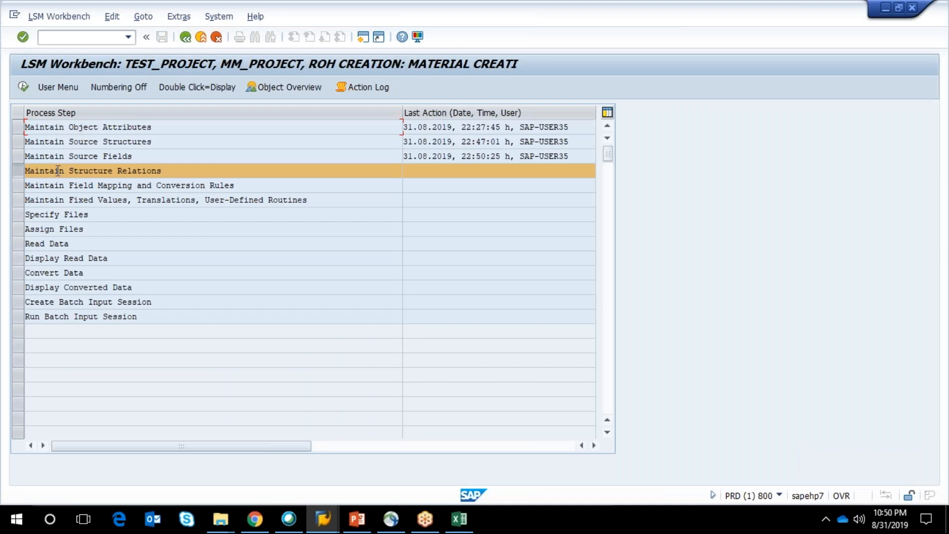
Step: Open Maintain Structure Relations in change mode, save the relation between ROH_RECORD and ROH_SS, and return to the process steps
click(22, 88)
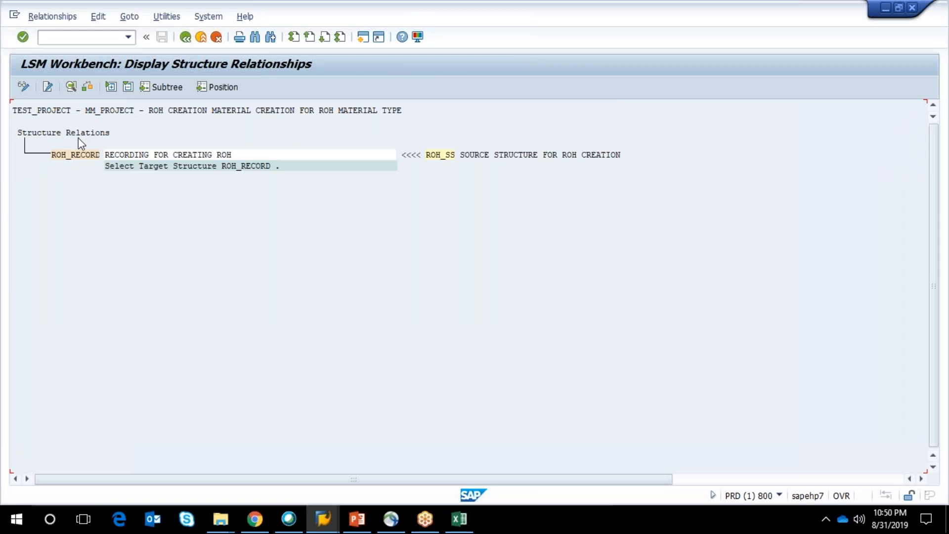
click(25, 89)
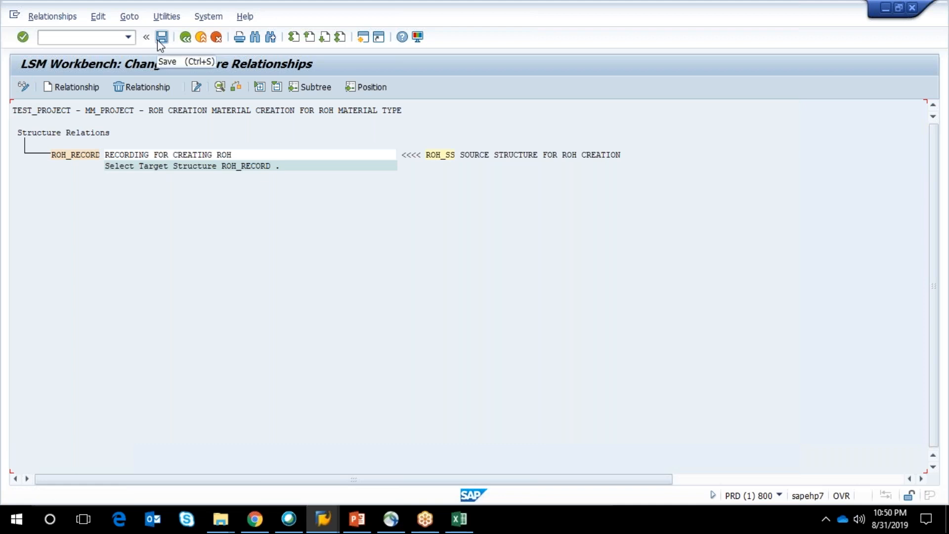
click(158, 42)
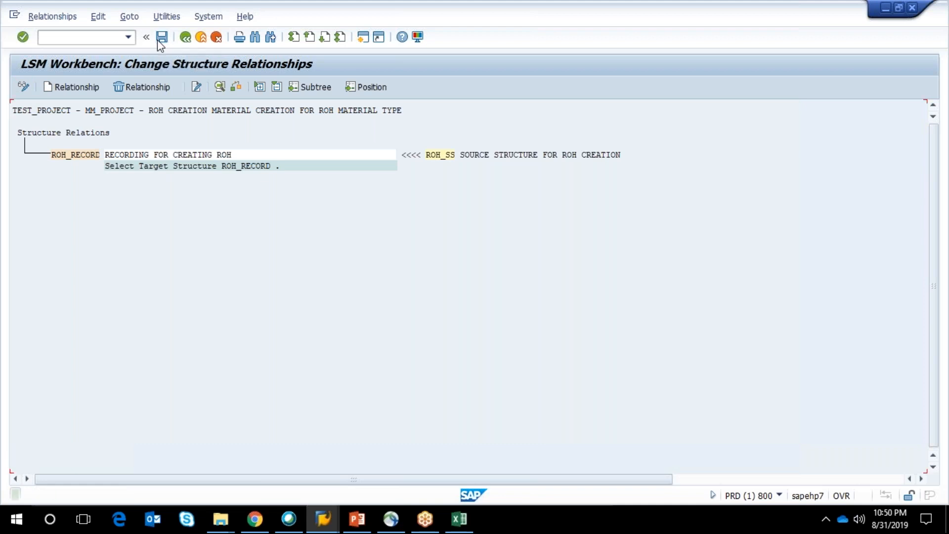
click(186, 38)
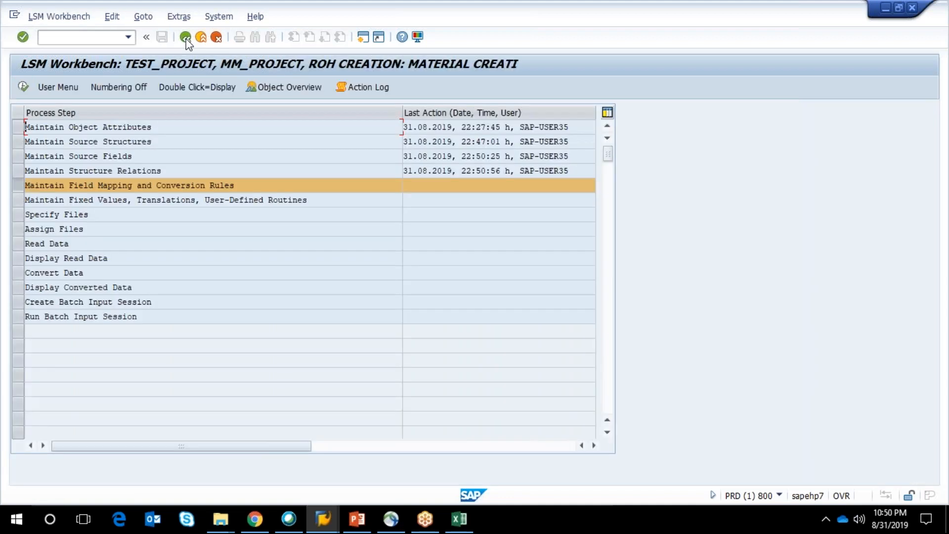
click(23, 87)
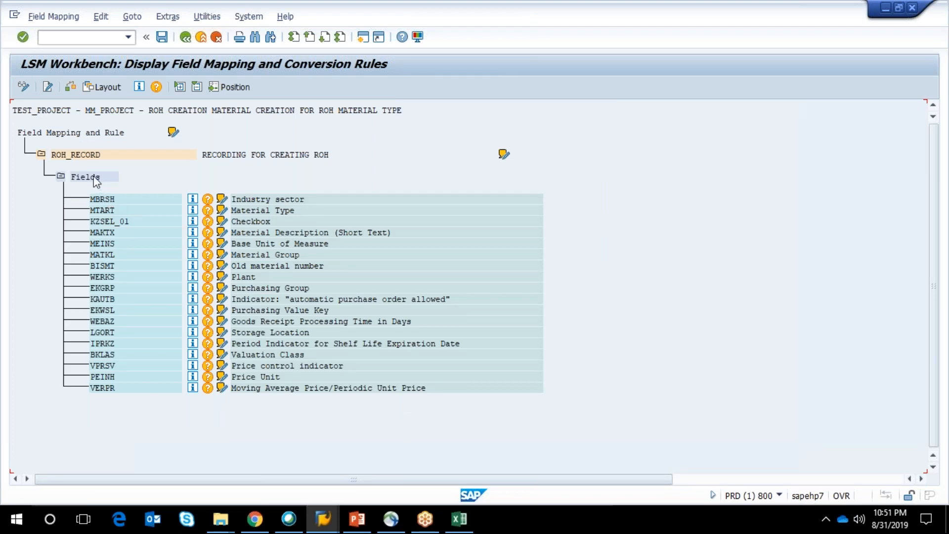
click(94, 178)
click(145, 19)
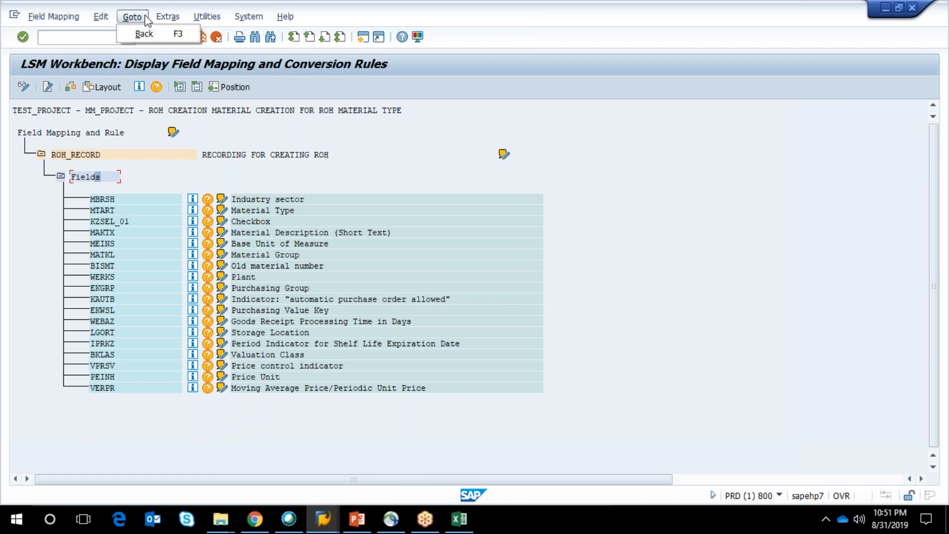
mouse_move(164, 26)
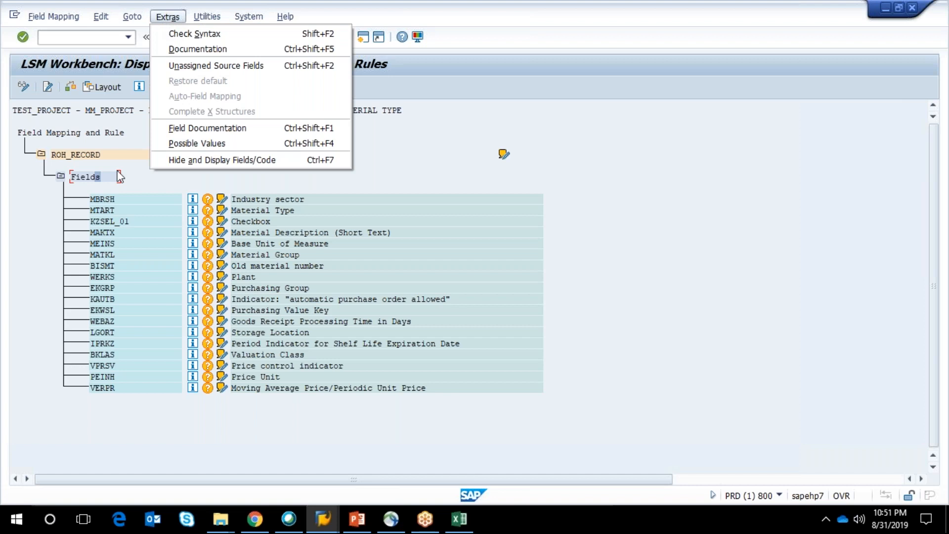
click(98, 180)
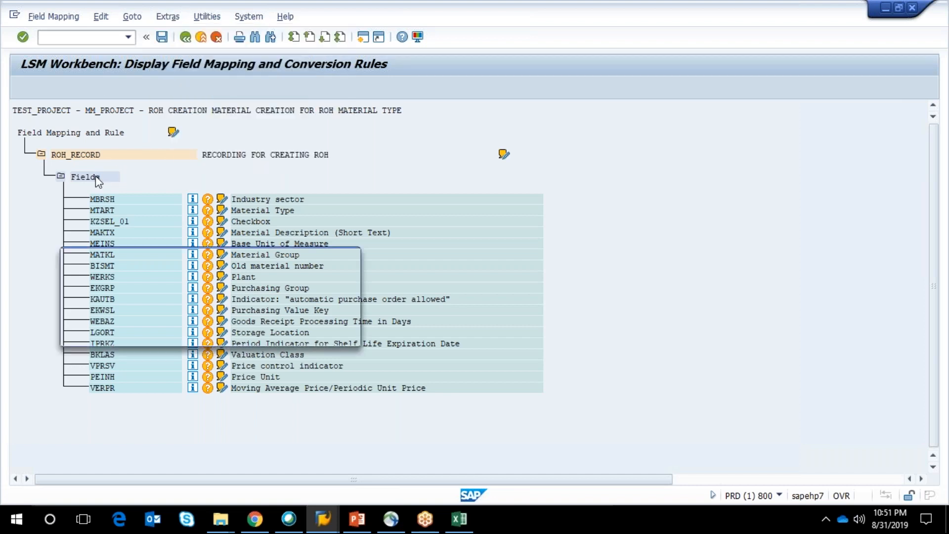
click(332, 335)
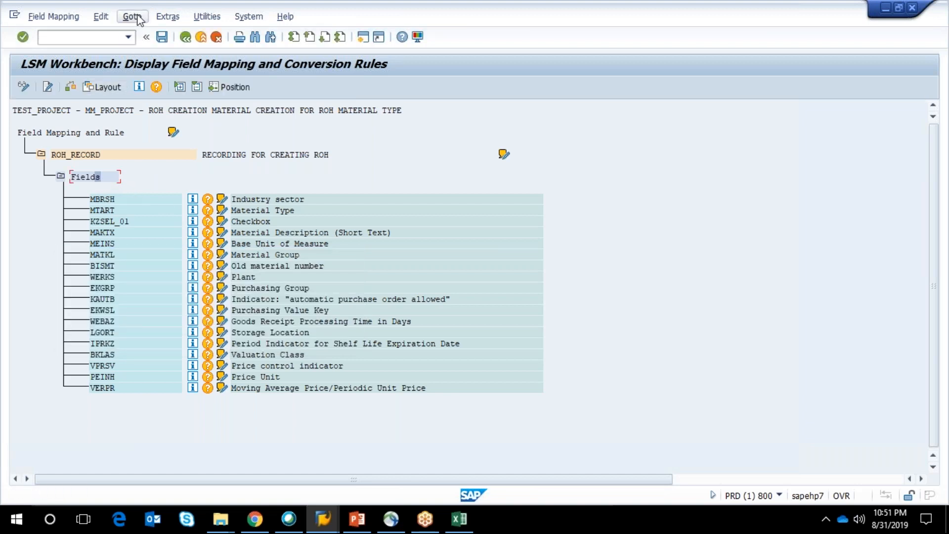
click(162, 16)
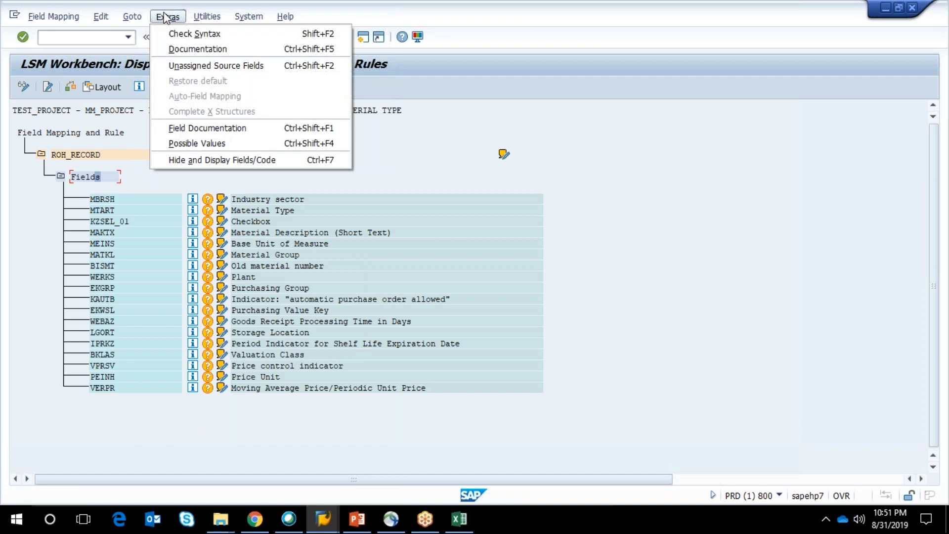
double_click(91, 180)
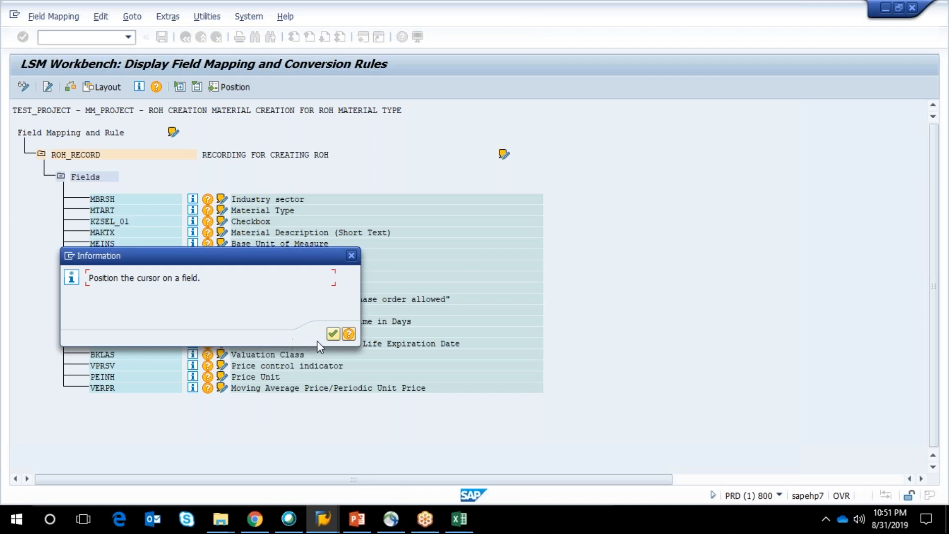
click(333, 333)
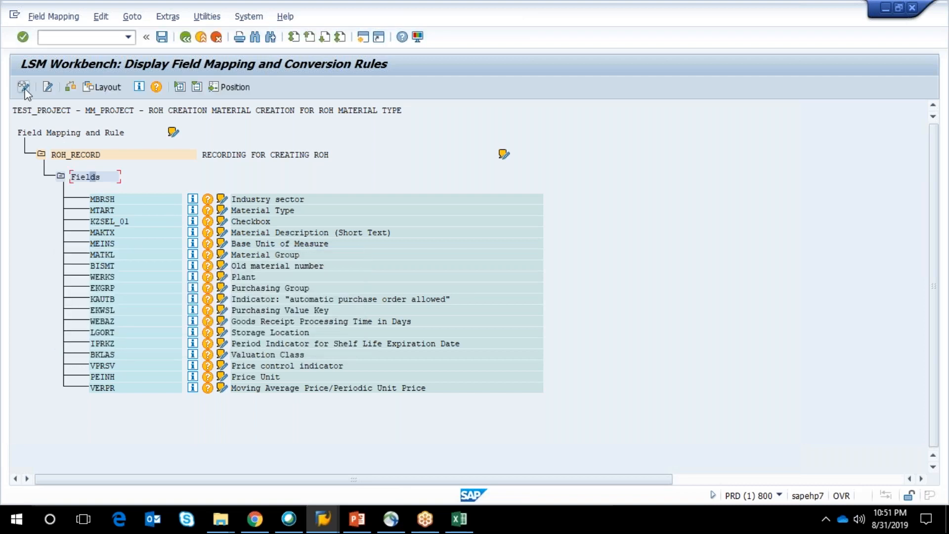
click(186, 38)
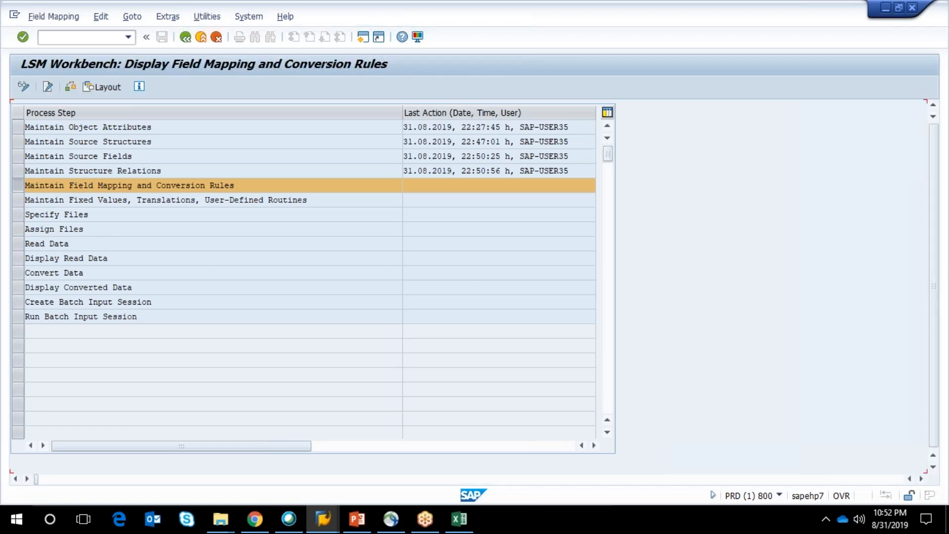
Step: In change mode, start Auto-Field Mapping from the Fields node of ROH_RECORD, matching same-named fields with the Transfer (MOVE) rule and confirmation
click(82, 177)
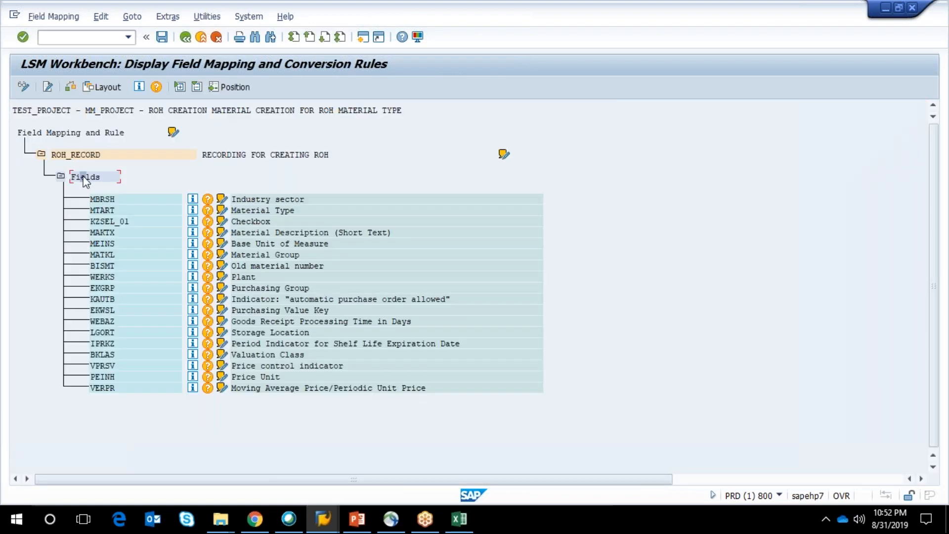
click(27, 93)
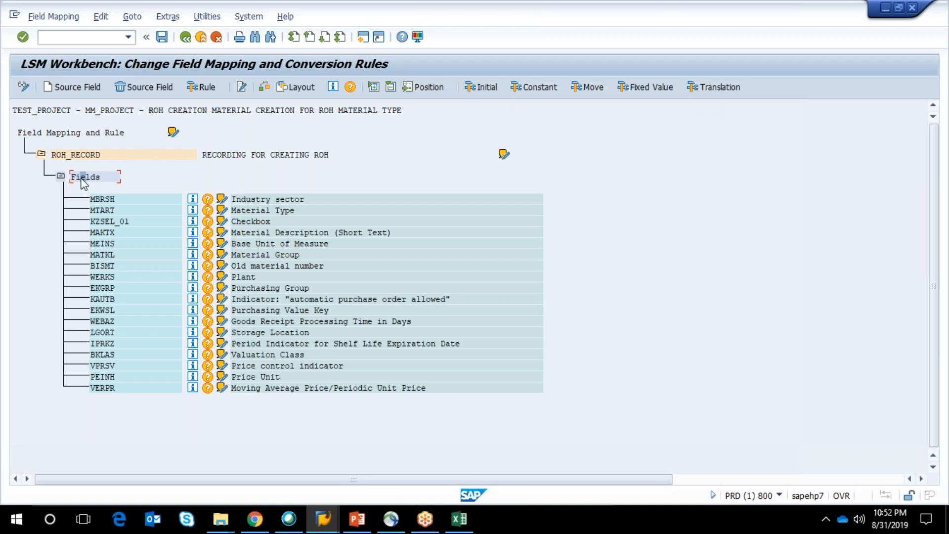
click(168, 18)
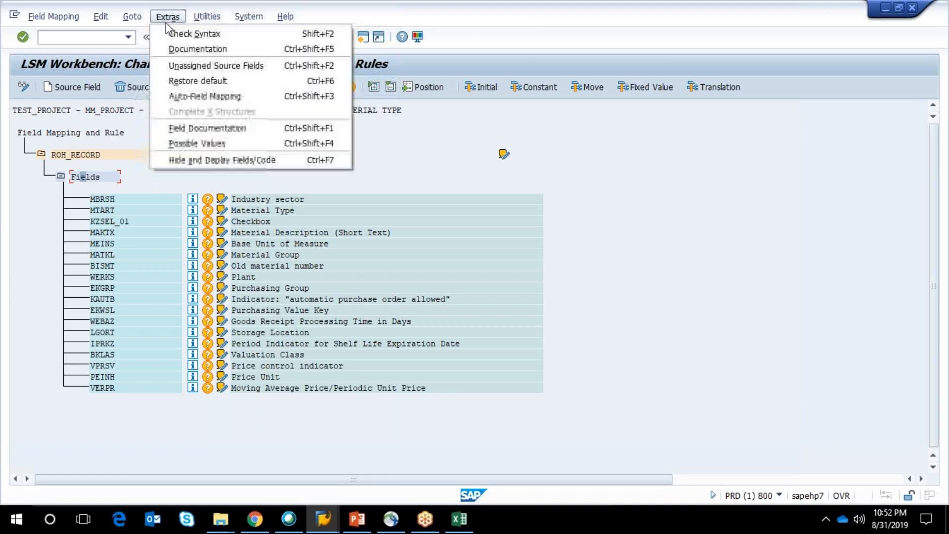
click(195, 96)
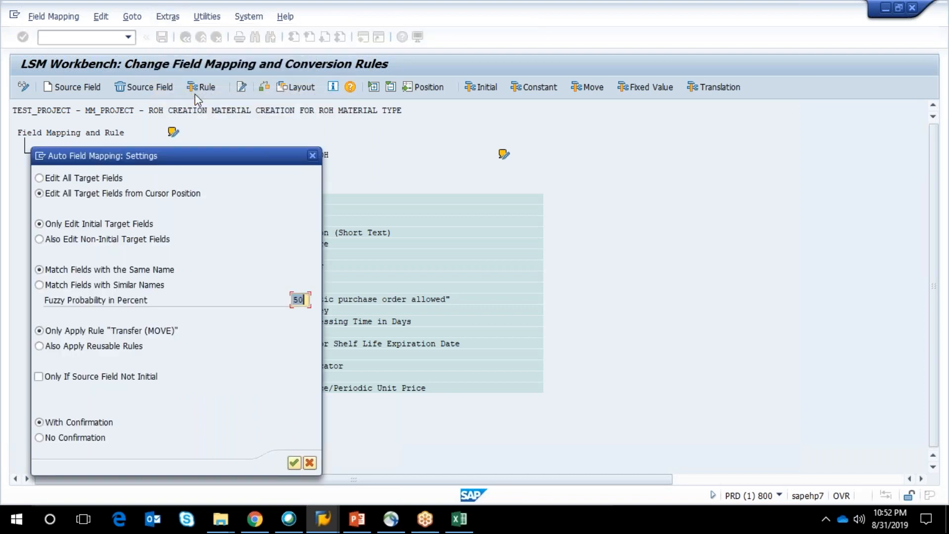
drag(181, 155, 208, 109)
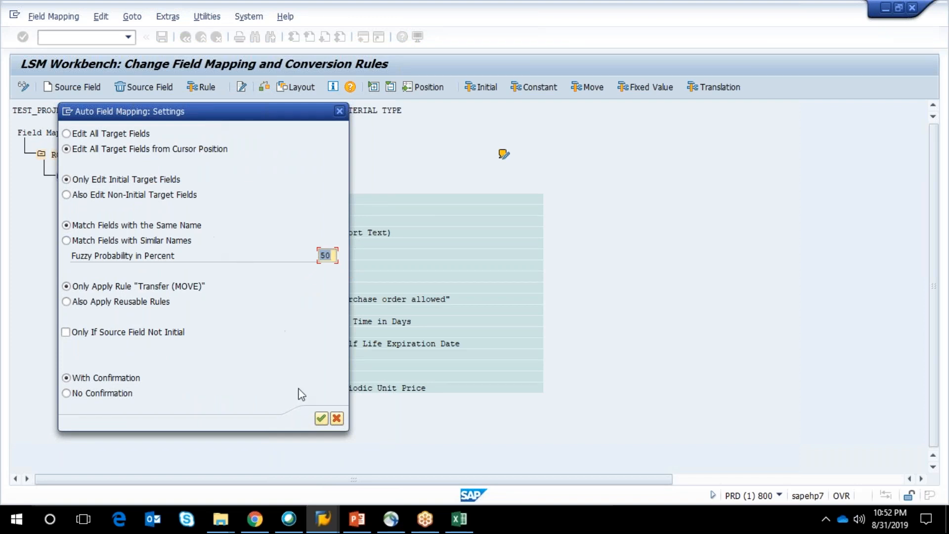
click(320, 419)
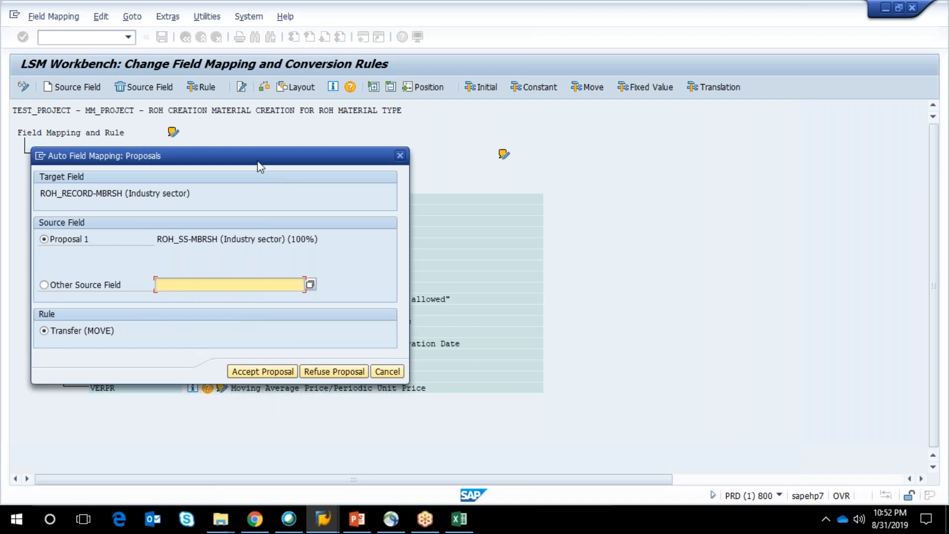
Step: Move the proposals dialog off the field list and accept the proposed source field ROH_SS-MBRSH for Industry sector
drag(256, 158, 725, 98)
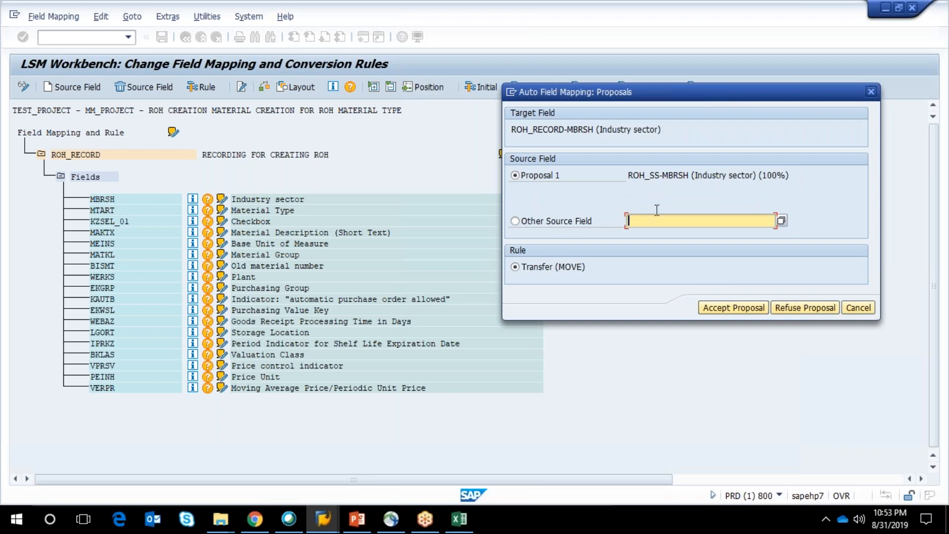
drag(662, 175, 687, 176)
click(683, 175)
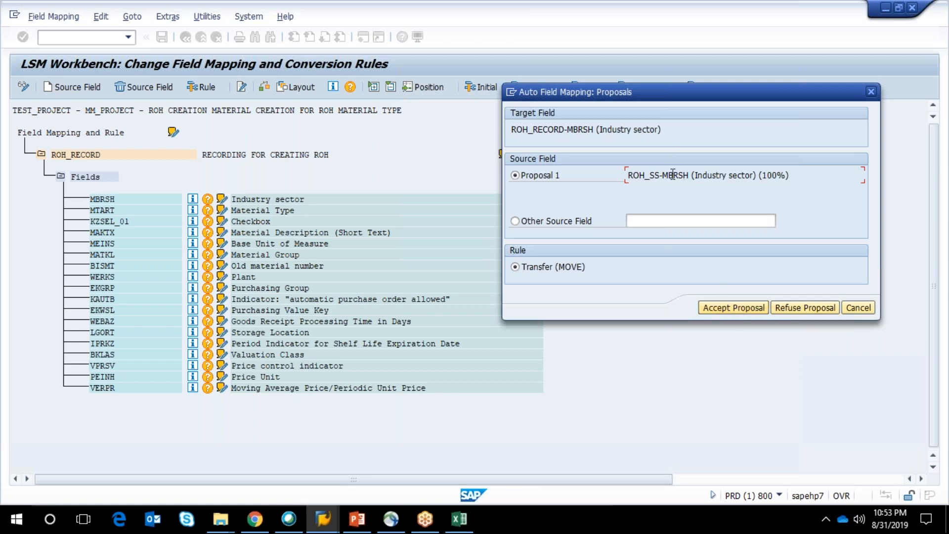
drag(662, 177, 728, 177)
drag(730, 178, 743, 180)
click(722, 307)
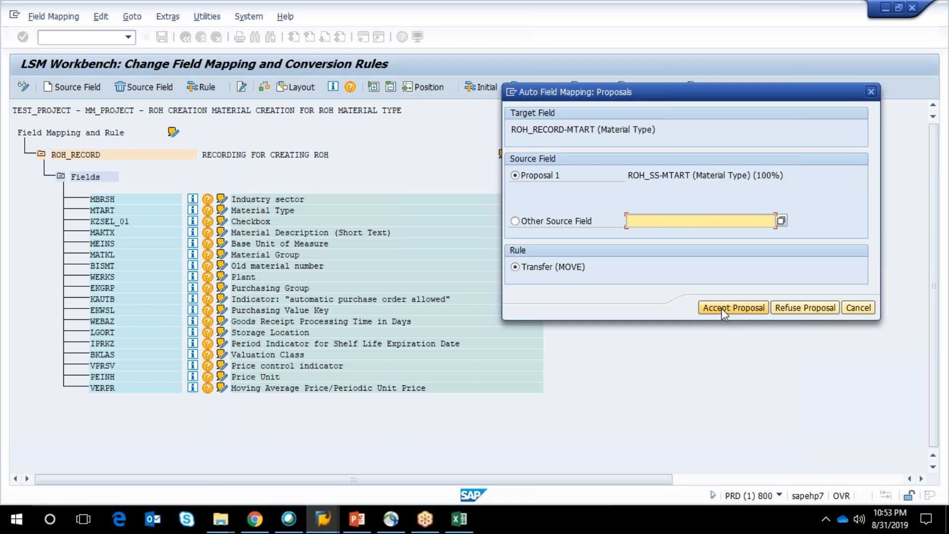
Step: Accept the proposed source fields for the remaining target fields, MTART through VERPR, and finish the auto field mapping
click(722, 307)
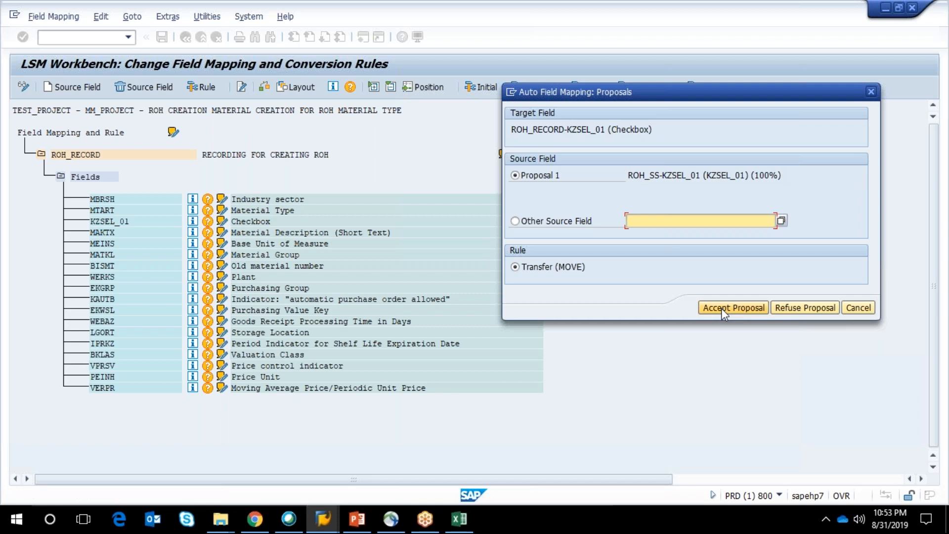
click(722, 307)
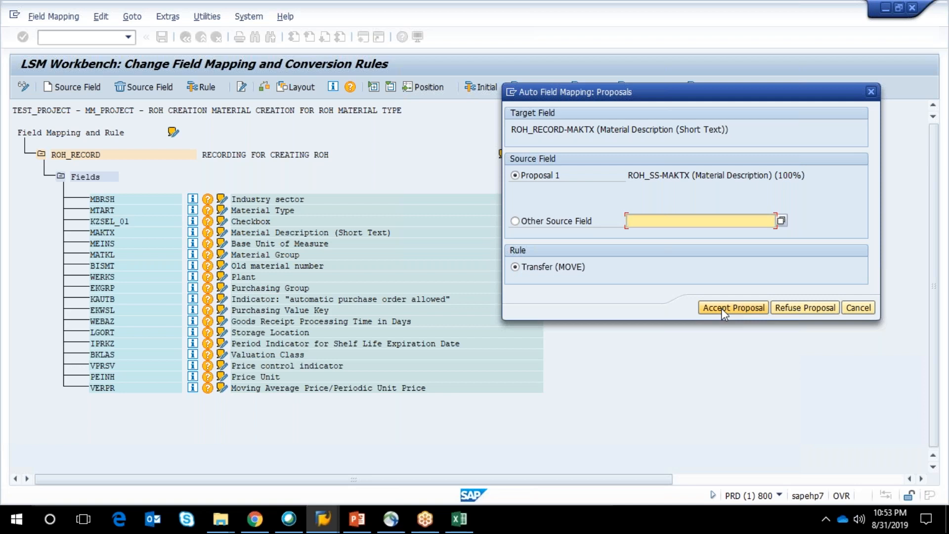
click(721, 307)
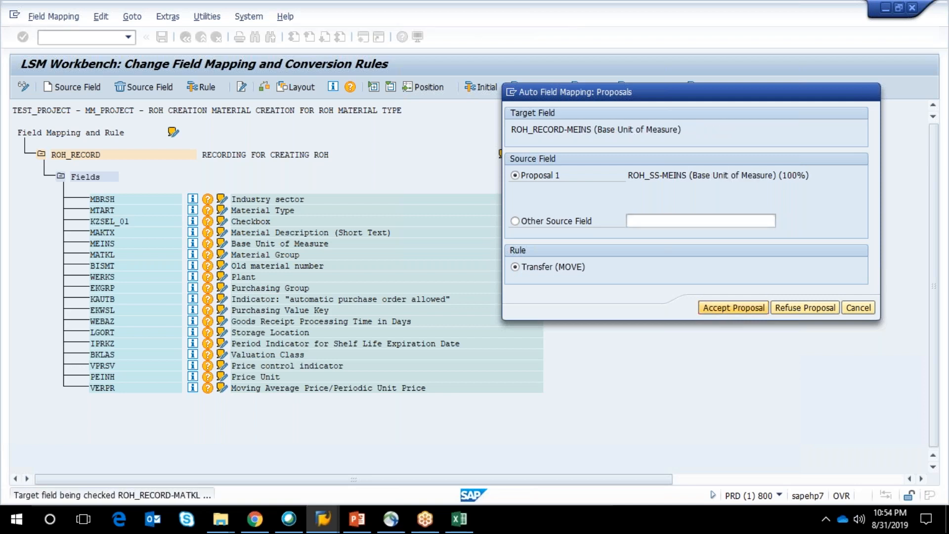
click(726, 308)
click(727, 307)
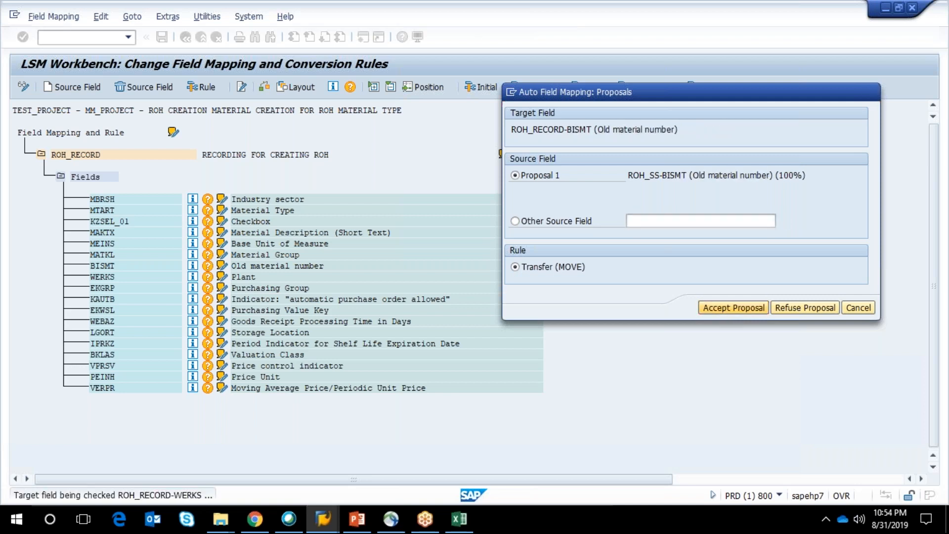
key(Return)
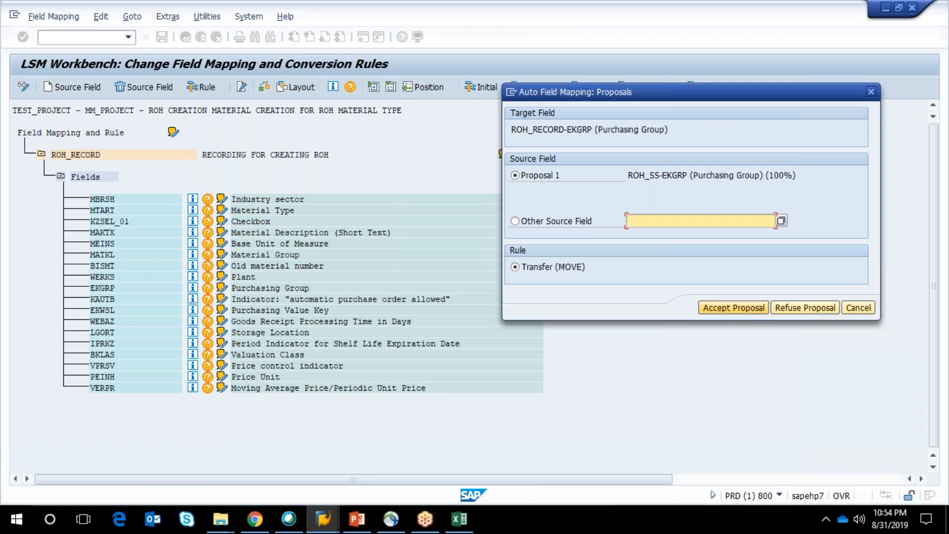
key(Return)
key(Return)
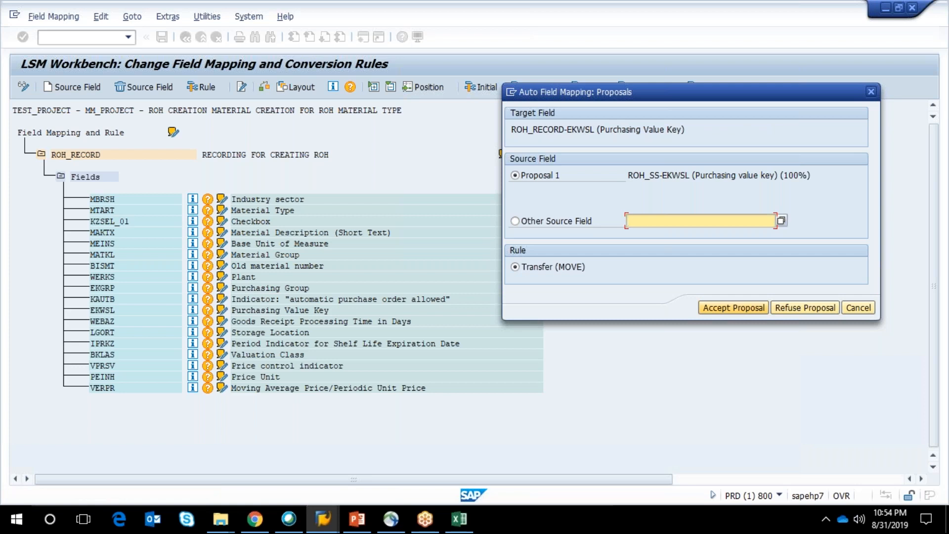
key(Return)
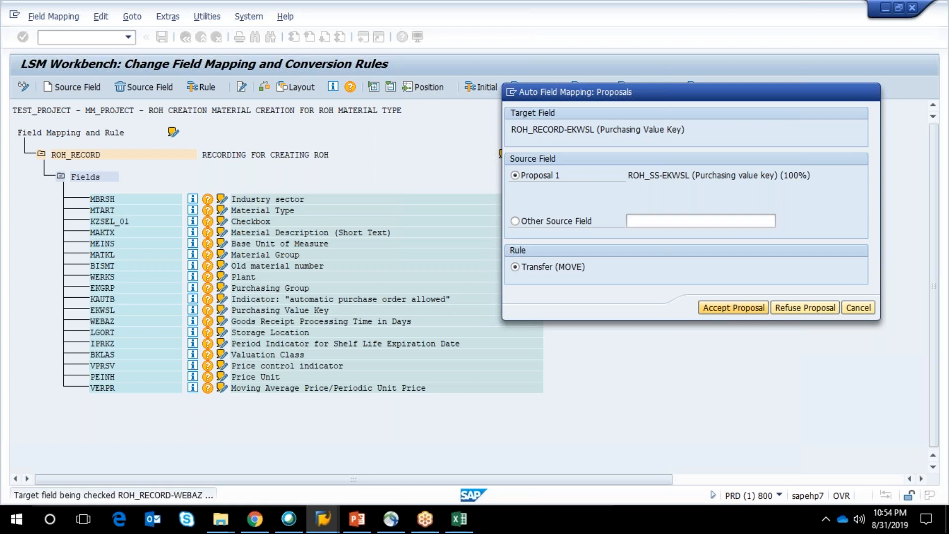
key(Return)
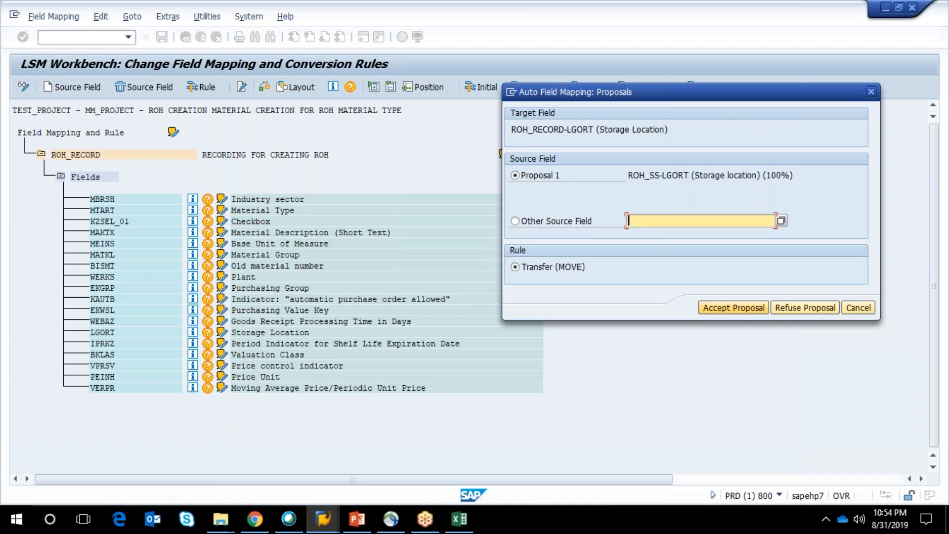
key(Return)
key(Return)
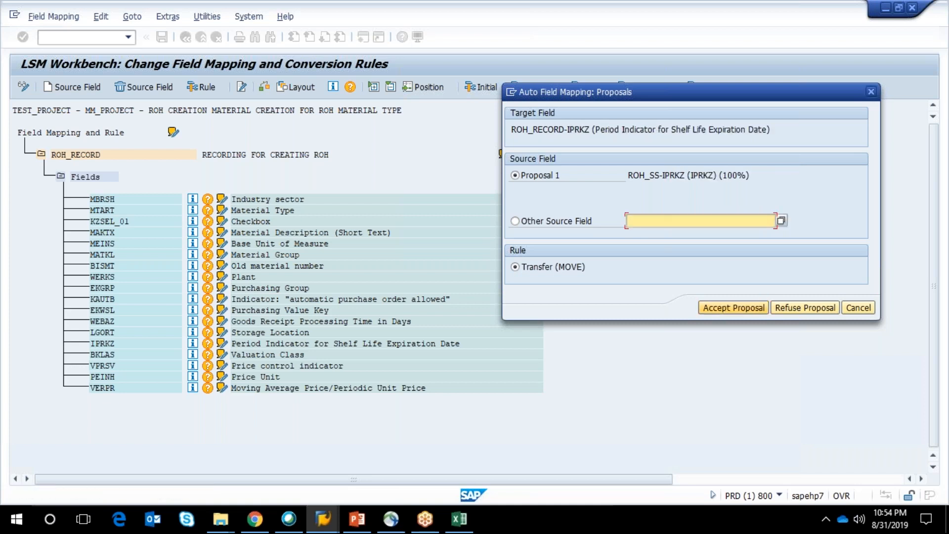
key(Return)
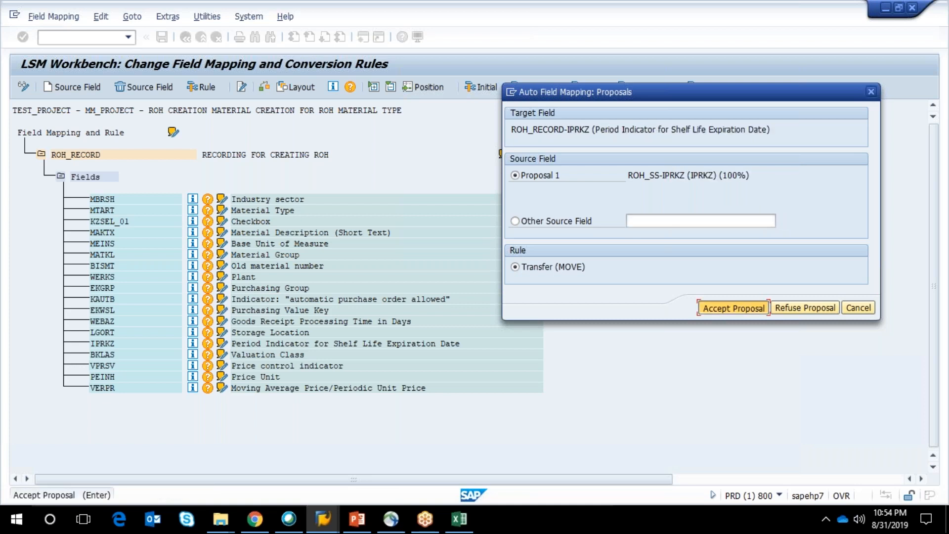
key(Return)
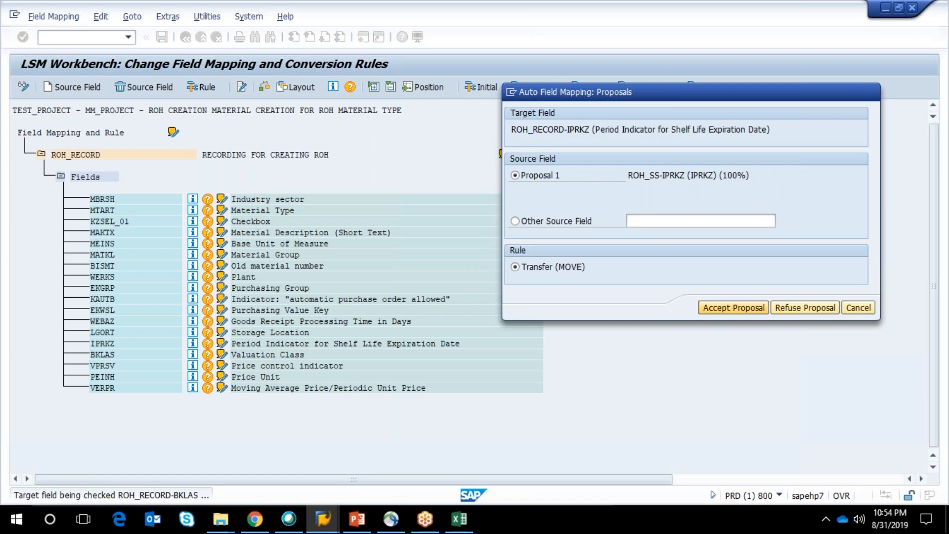
key(Return)
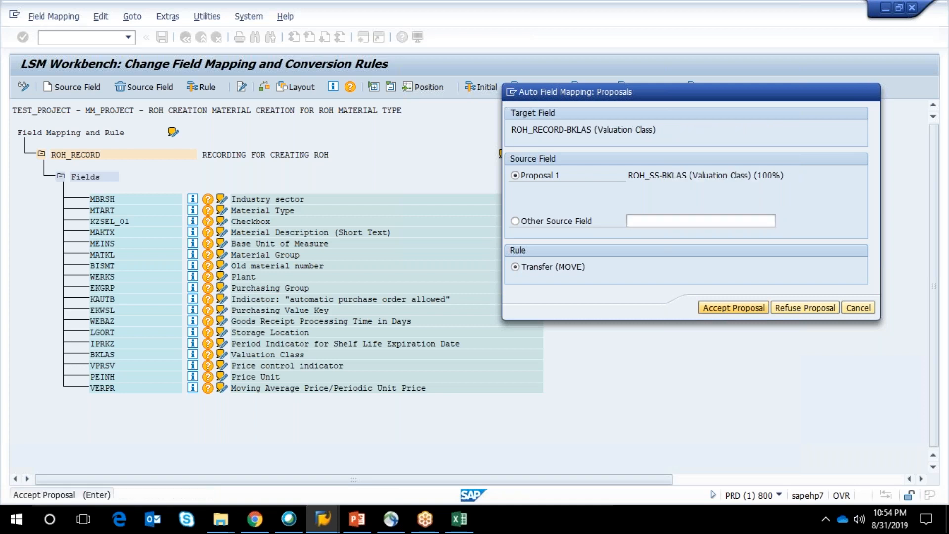
key(Return)
key(Return)
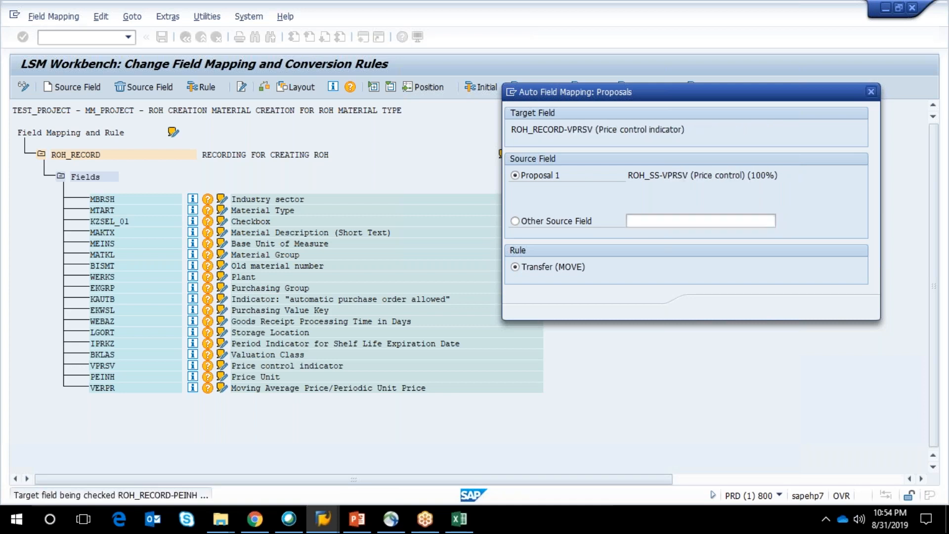
key(Return)
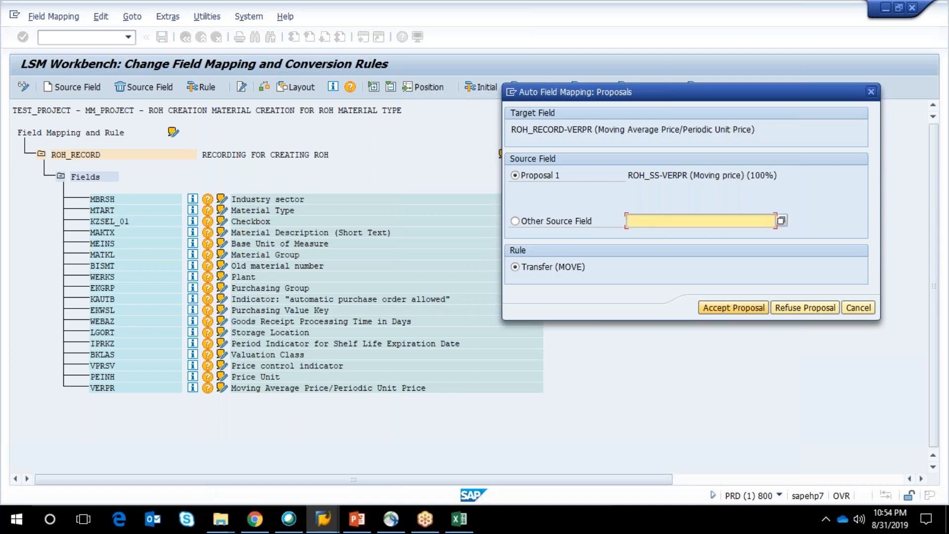
key(Return)
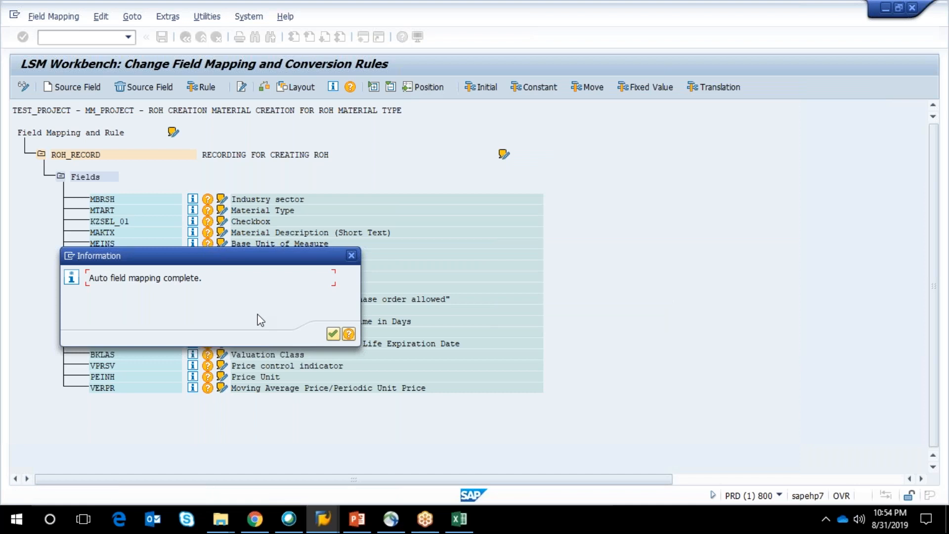
click(333, 334)
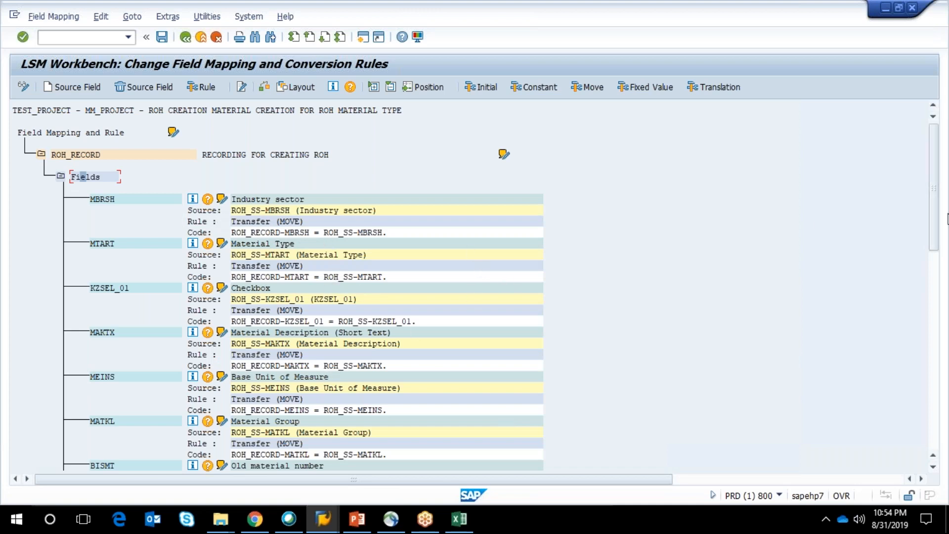
Step: Check the generated MOVE rules down to VERPR, save the field mapping and return to the process steps
drag(937, 201, 939, 342)
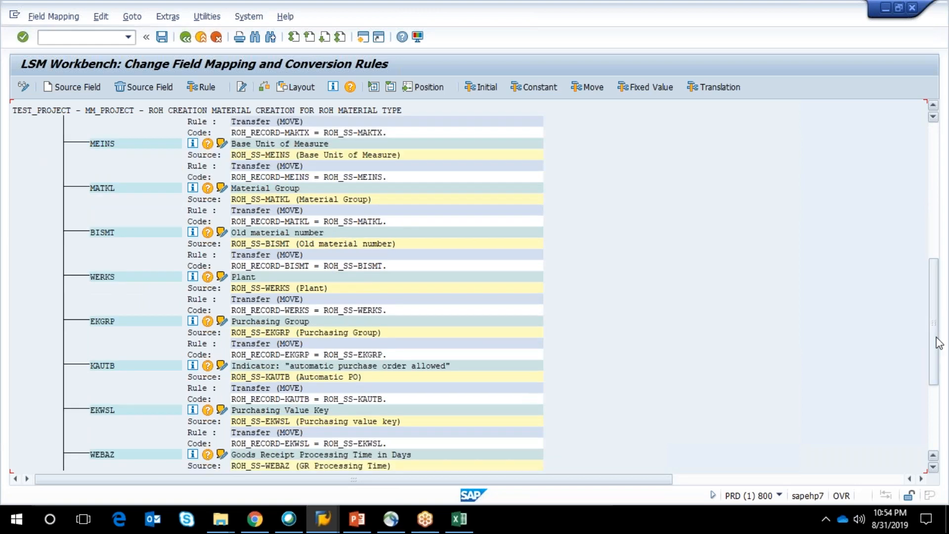
scroll(939, 342, down, 4)
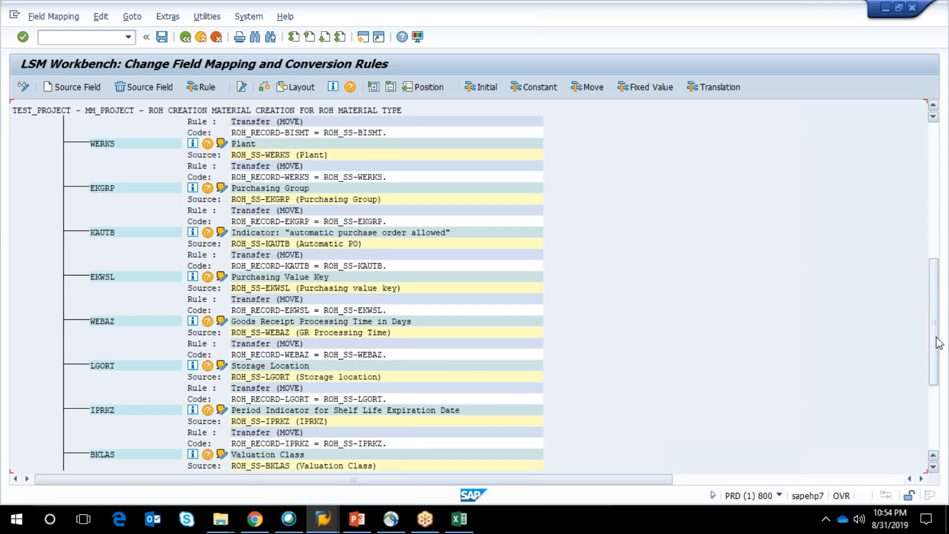
drag(939, 342, 935, 408)
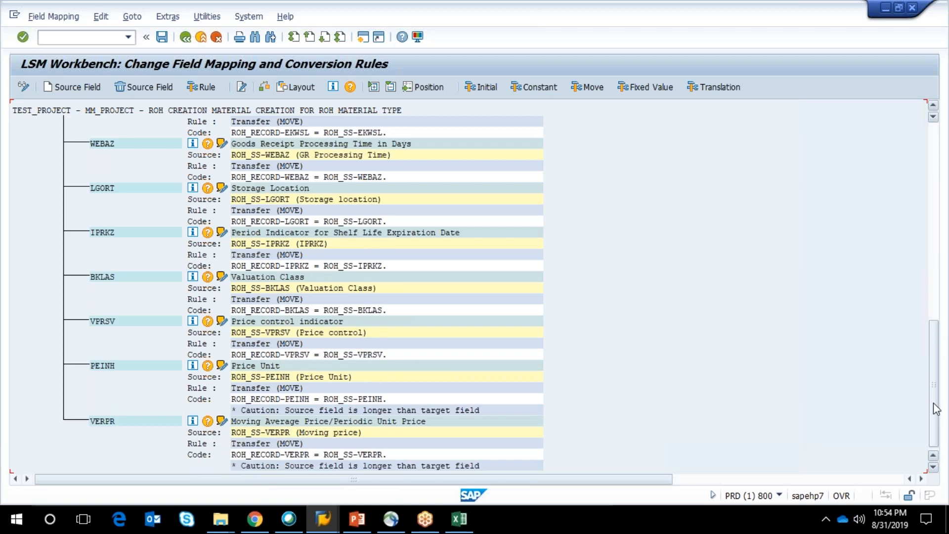
click(163, 41)
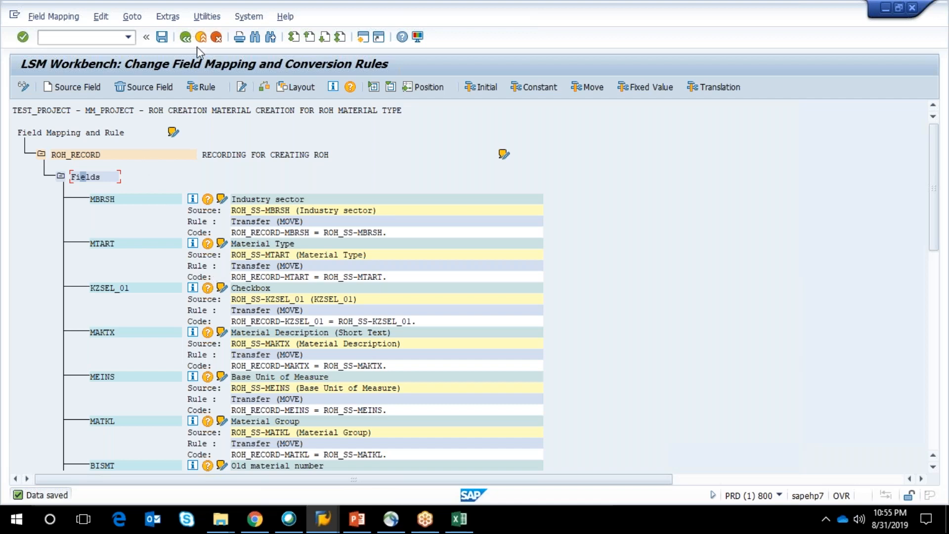
click(185, 38)
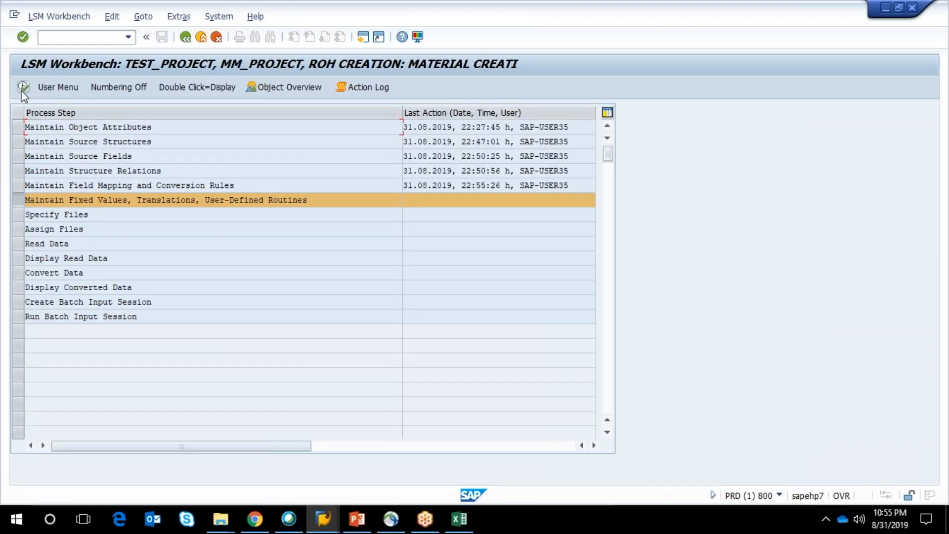
Step: Look at Maintain Fixed Values, Translations, User-Defined Routines without changing anything, and return to the process steps with Specify Files selected
click(23, 89)
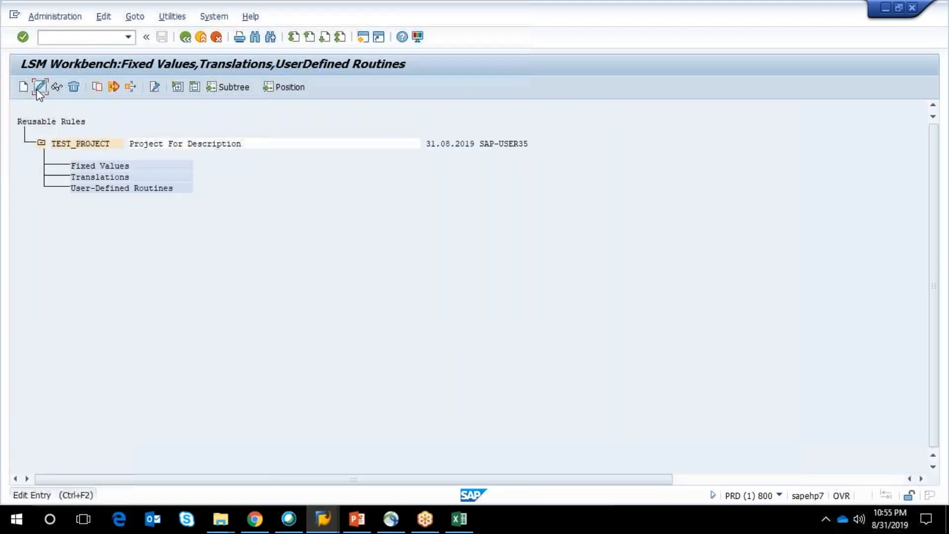
click(40, 88)
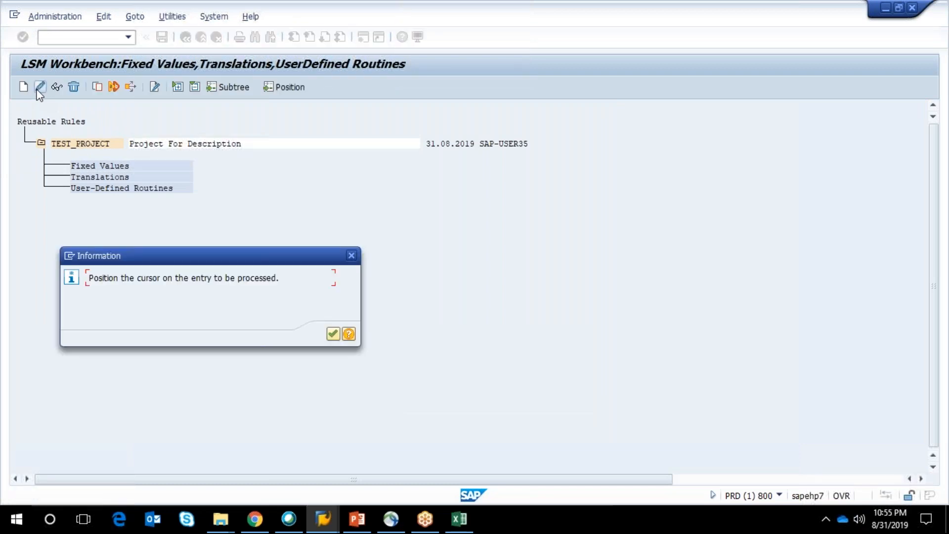
click(332, 334)
click(186, 38)
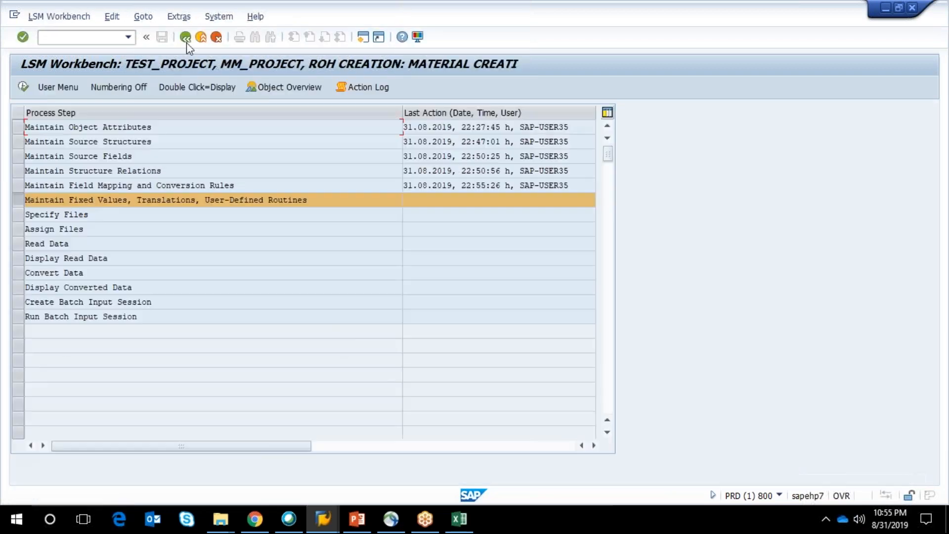
click(21, 215)
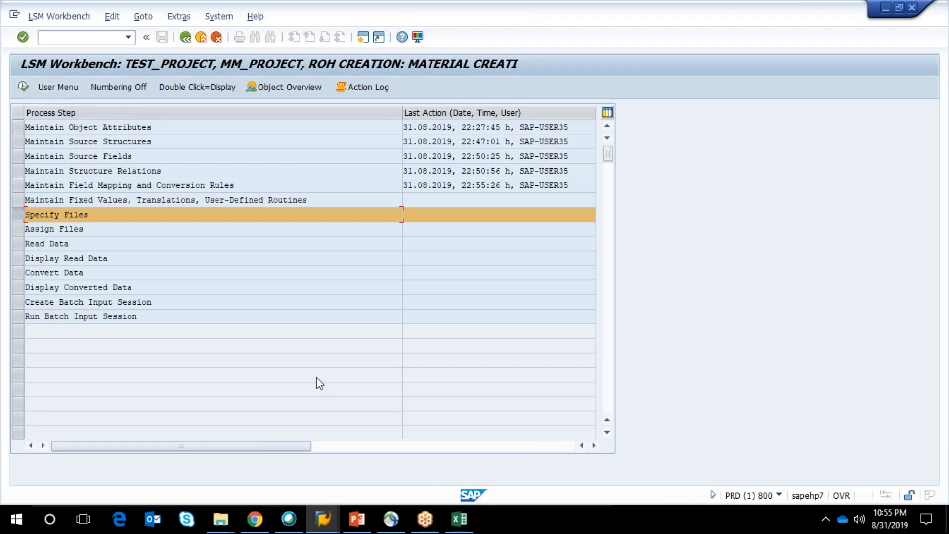
Step: Switch to the Model12 workbook in Excel and copy the header and data rows, A1:R2, of the UPLOAD DATA sheet
click(457, 519)
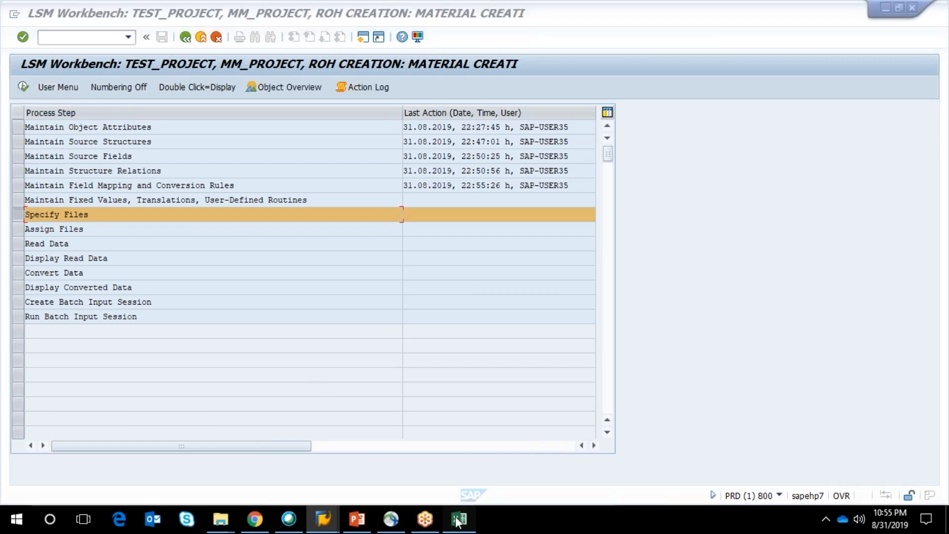
click(407, 480)
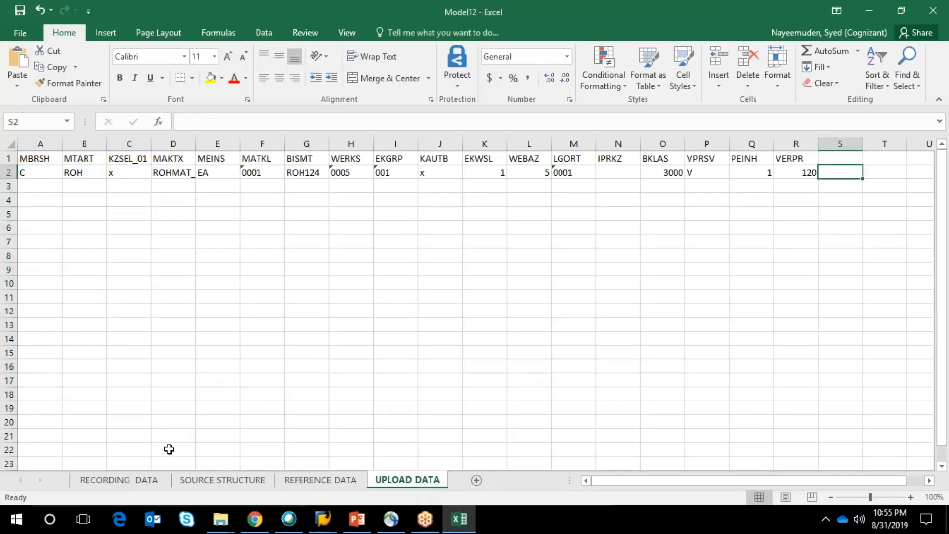
click(34, 159)
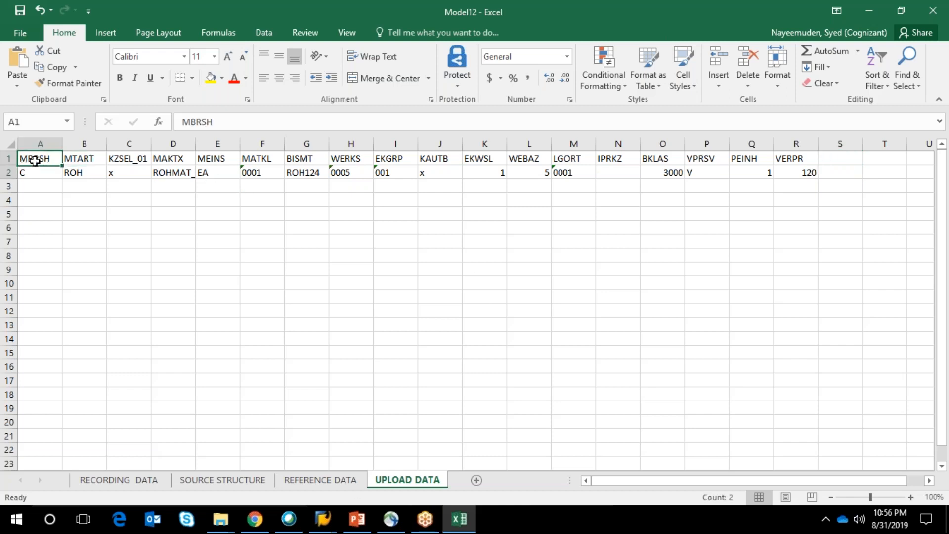
key(shift+Down)
key(shift+Right)
key(shift+Right)
key(shift+Right)
key(shift+Right)
key(shift+Right)
key(shift+Right)
key(shift+Right)
key(shift+Right)
key(shift+Right)
key(shift+Right)
key(shift+Right)
key(shift+Right)
key(shift+Right)
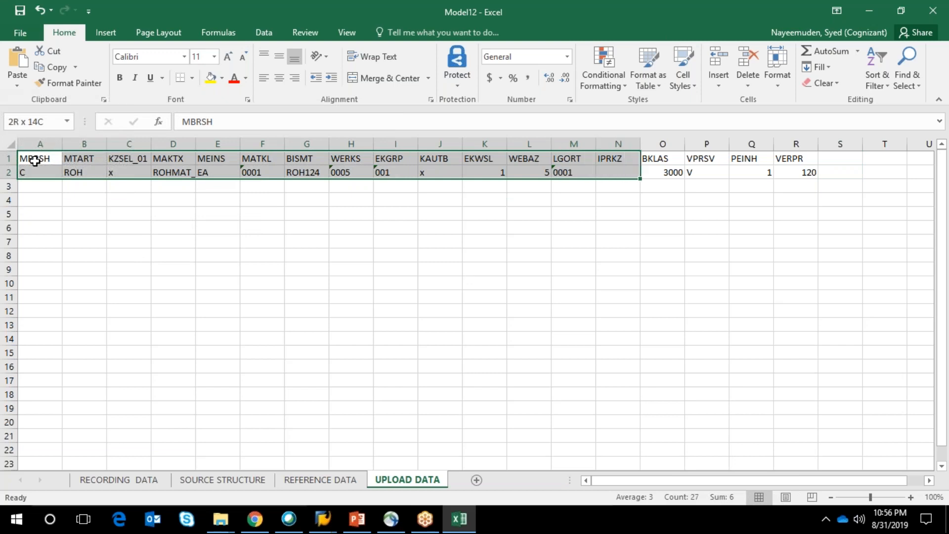
key(shift+Right)
key(shift+Right)
key(shift+Right)
key(shift+Right)
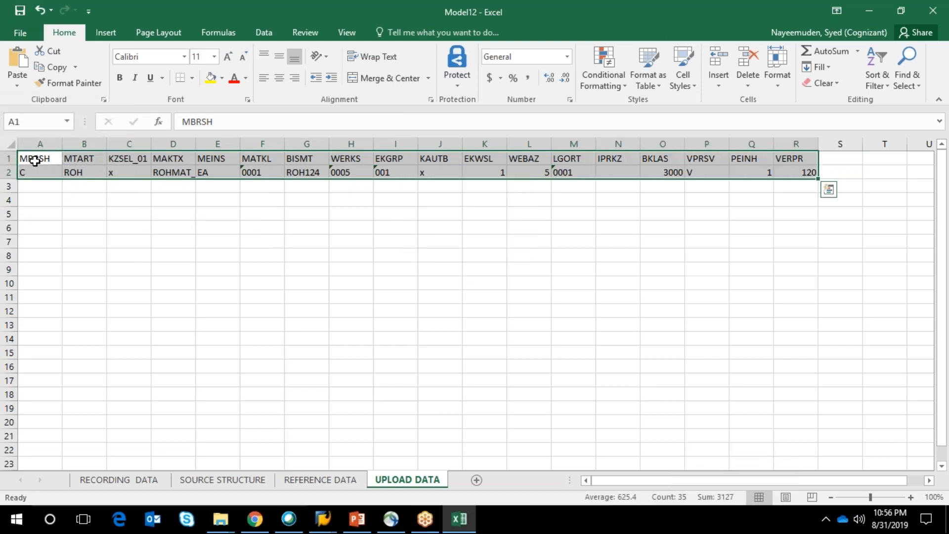
key(ctrl+c)
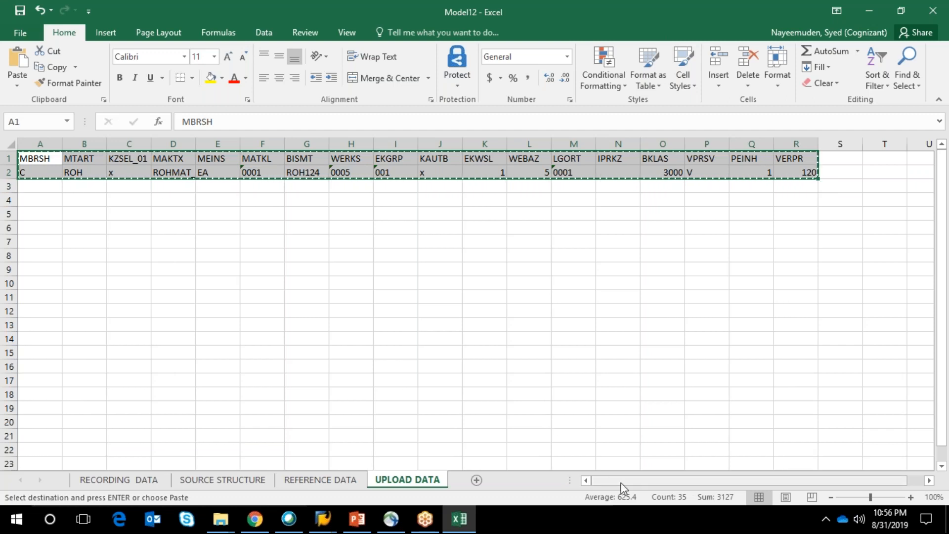
Step: Open a blank Notepad document and paste the copied upload header and data rows into it
click(49, 519)
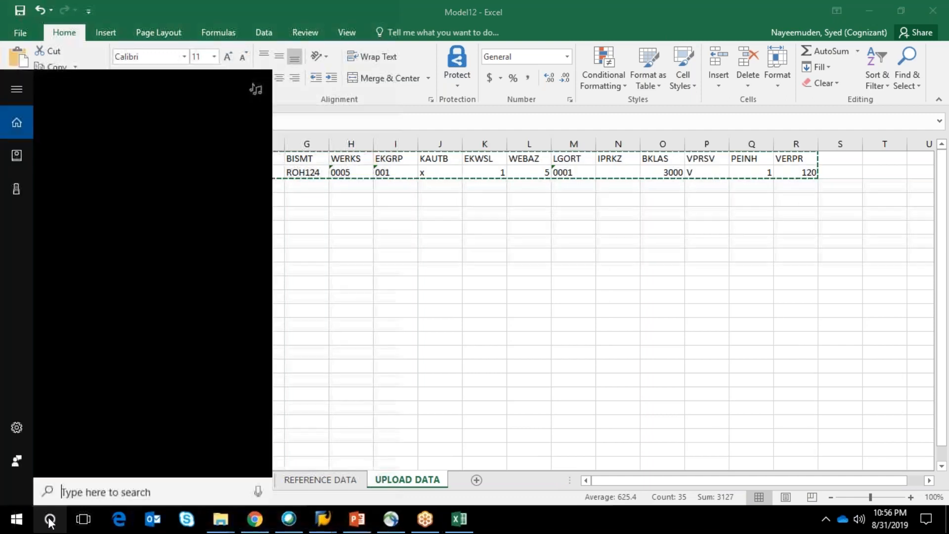
text(note)
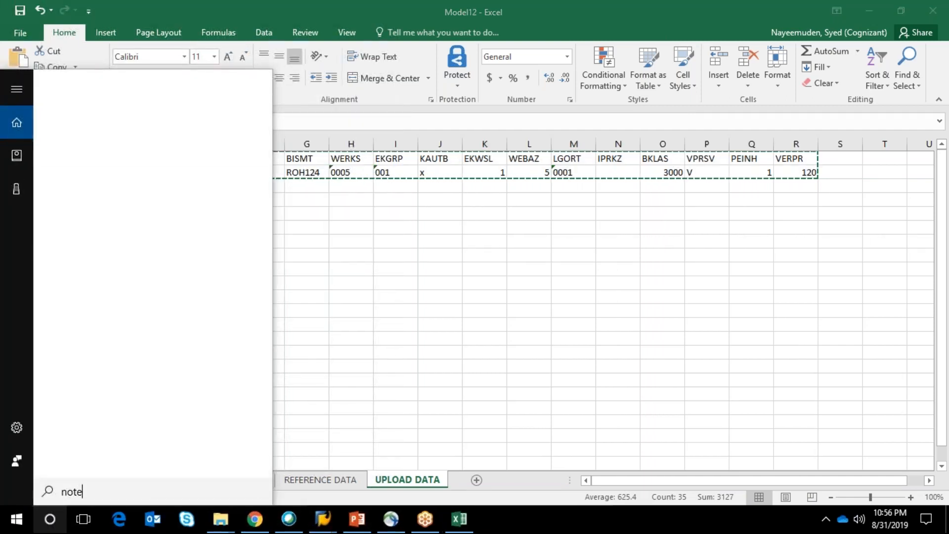
text(pad)
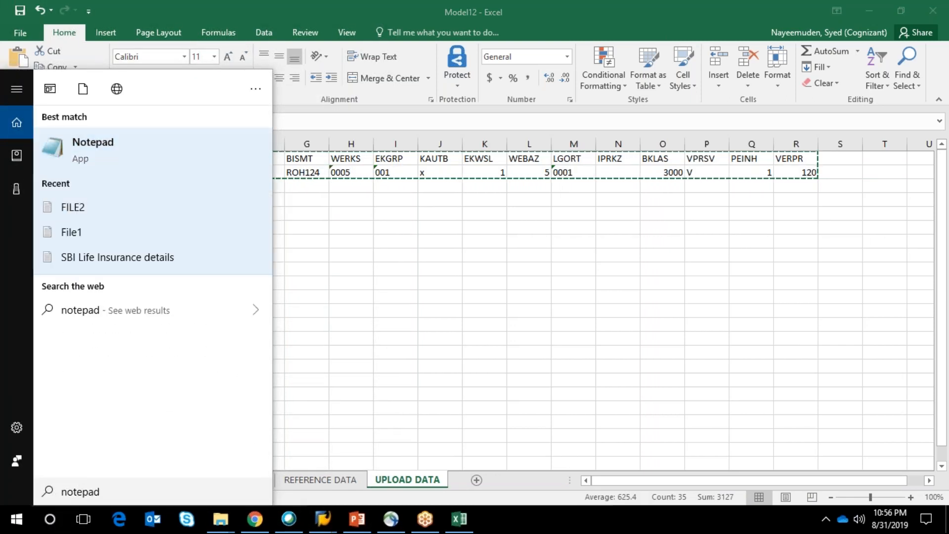
key(Return)
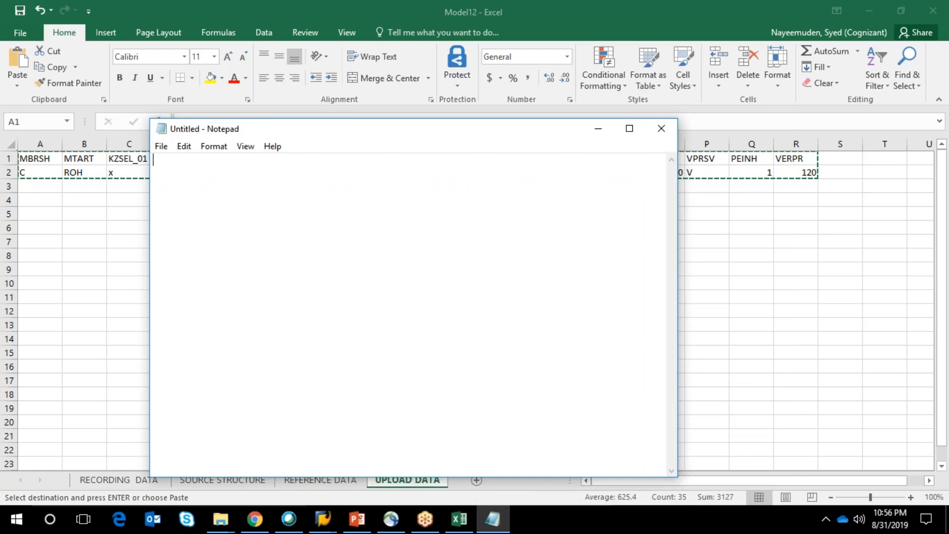
key(ctrl+v)
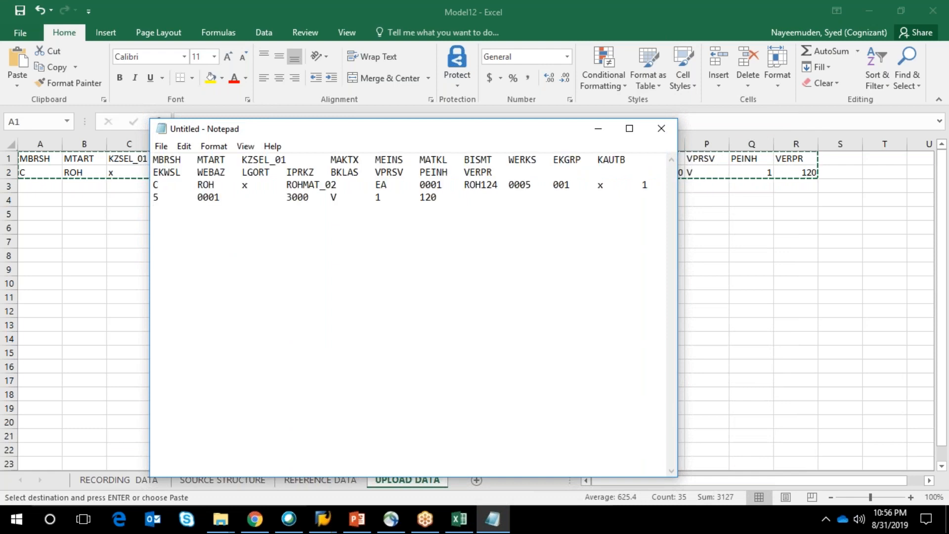
Step: Save the text document as File1 in the Demo folder under Desktop > LSMW, and close Notepad
click(162, 146)
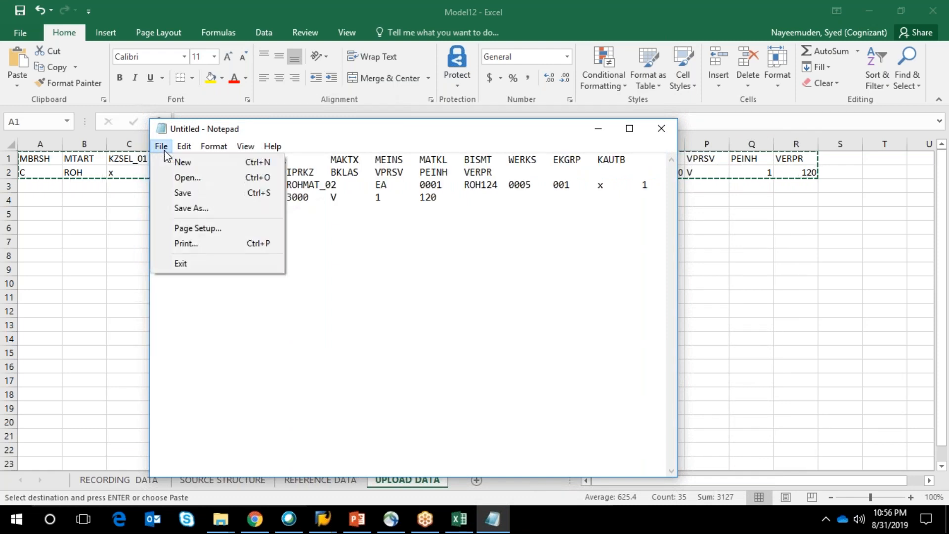
click(187, 208)
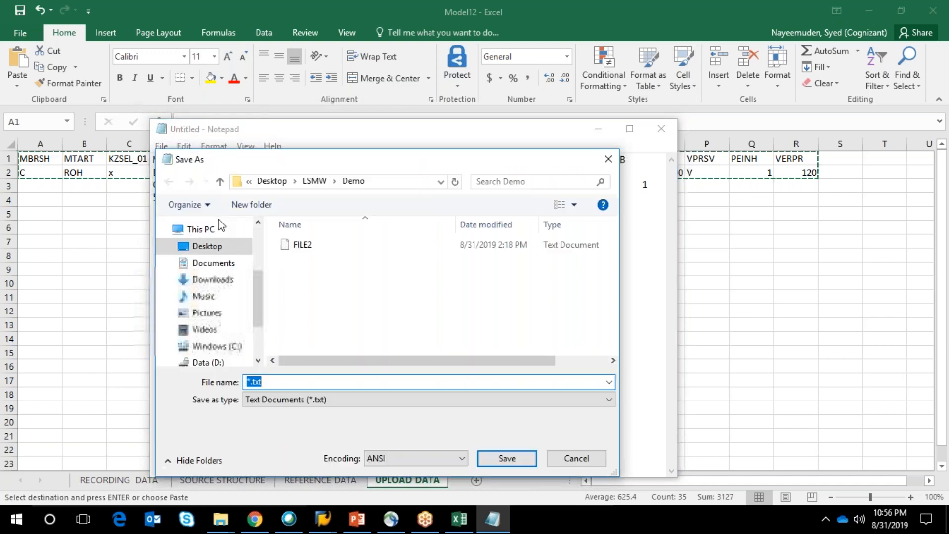
click(314, 180)
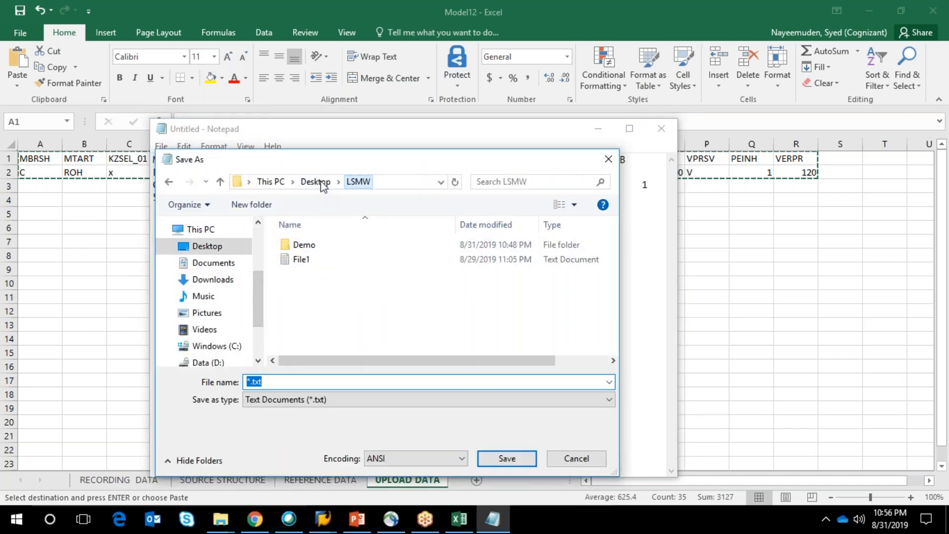
double_click(304, 246)
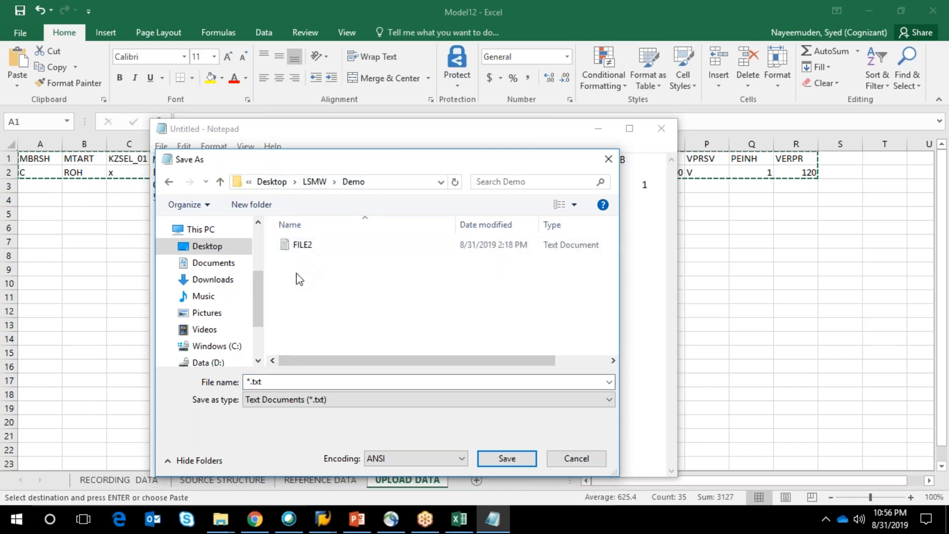
click(277, 381)
text(FIle1)
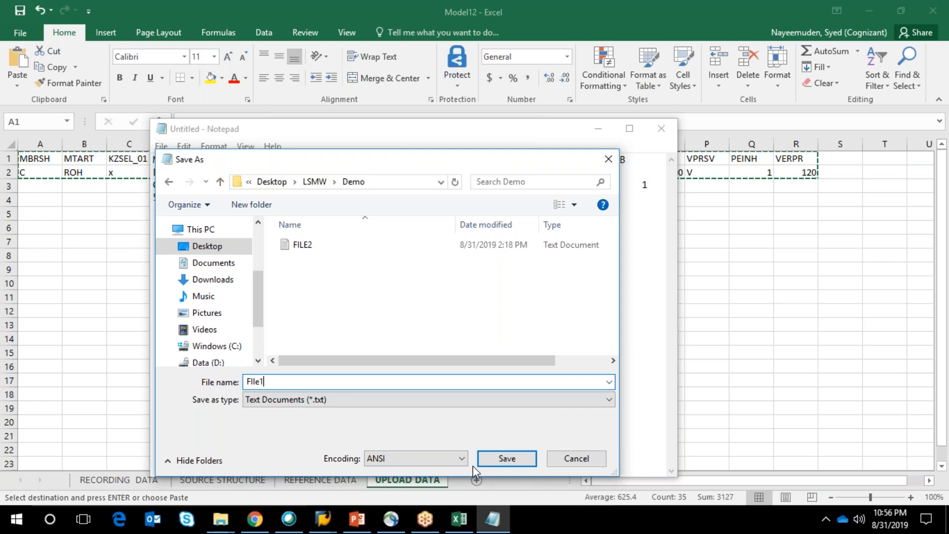
click(254, 381)
key(BackSpace)
text(i)
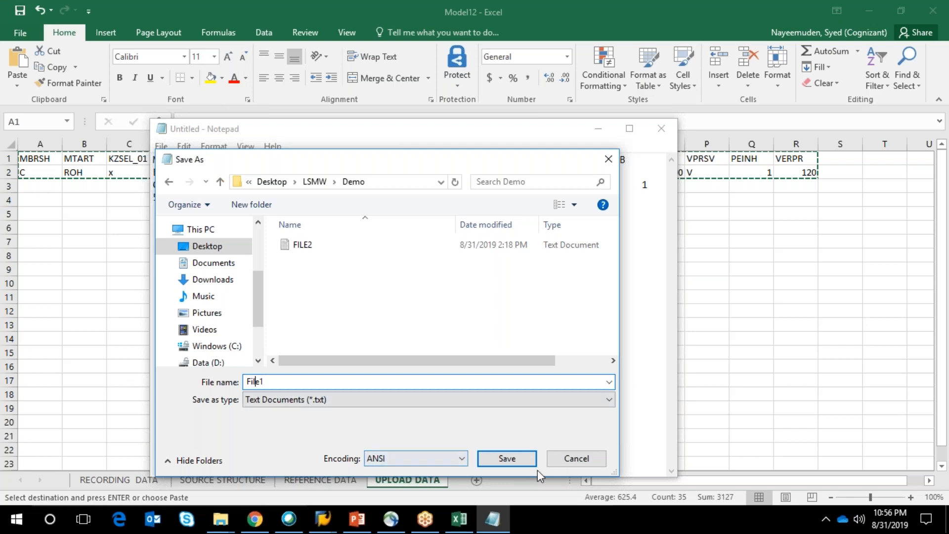
click(507, 459)
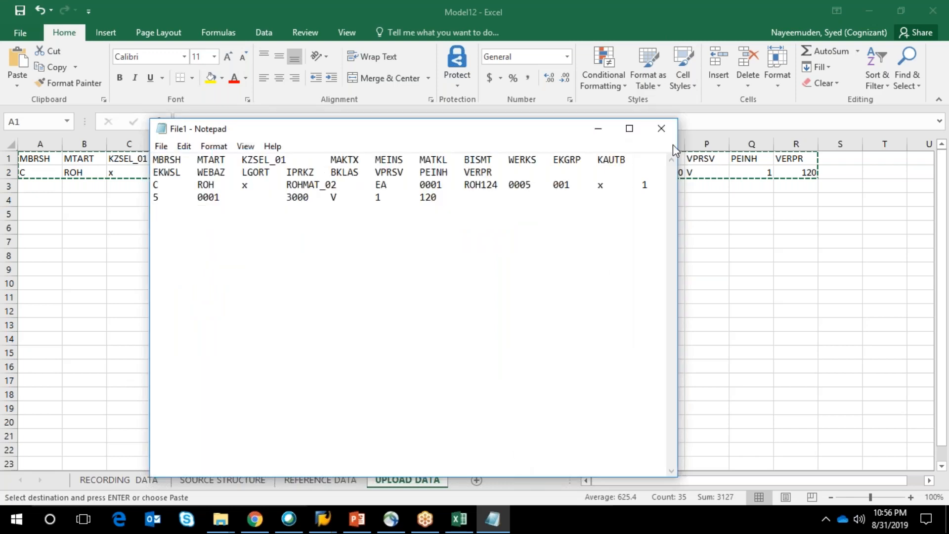
click(662, 129)
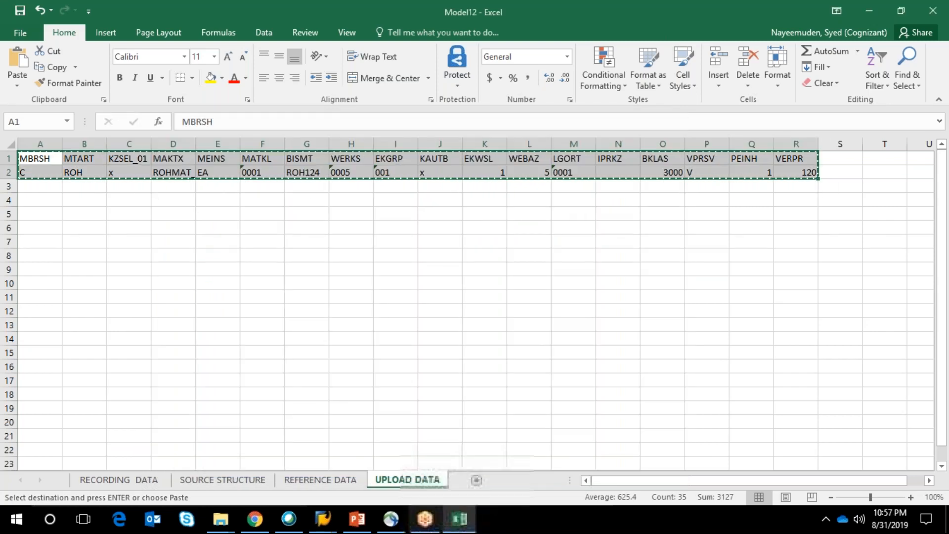
Step: Switch back to LSM Workbench, open the Specify Files process step and put it into change mode
click(322, 523)
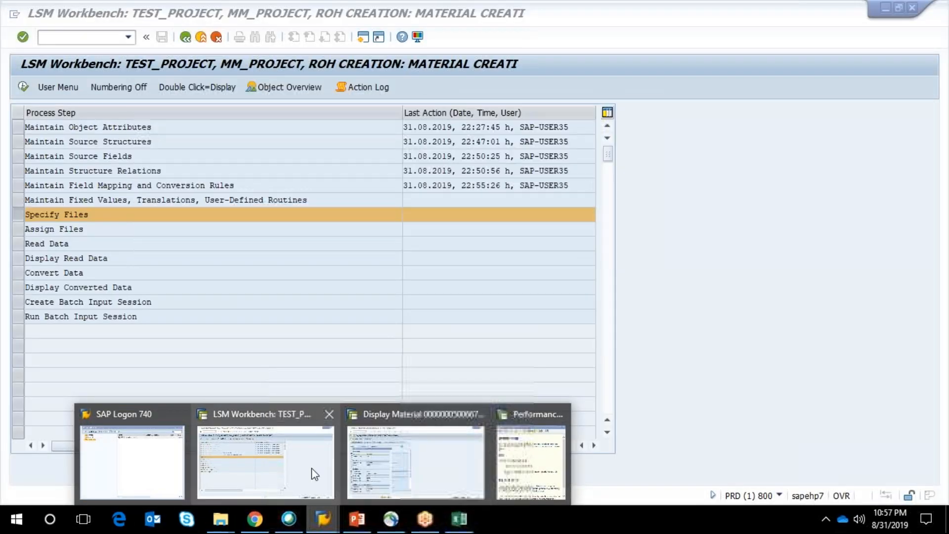
click(311, 468)
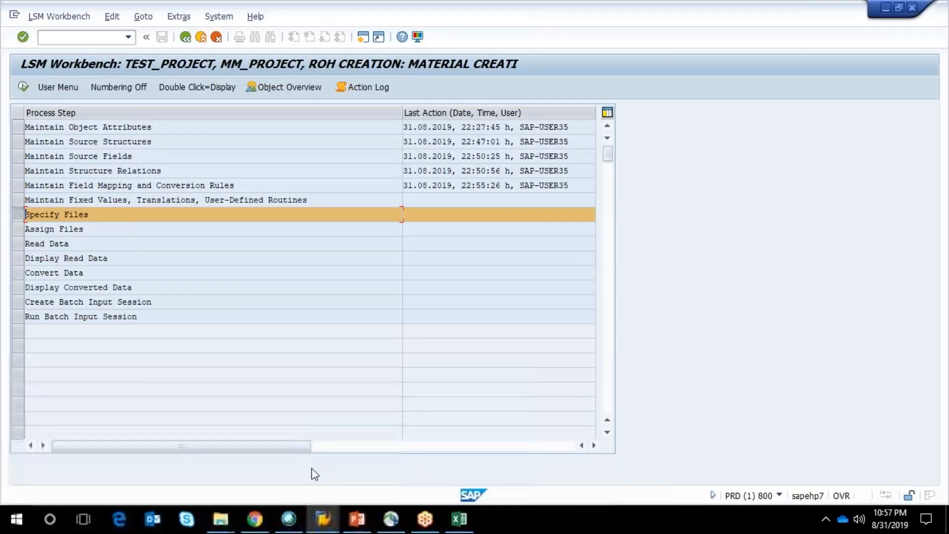
click(23, 89)
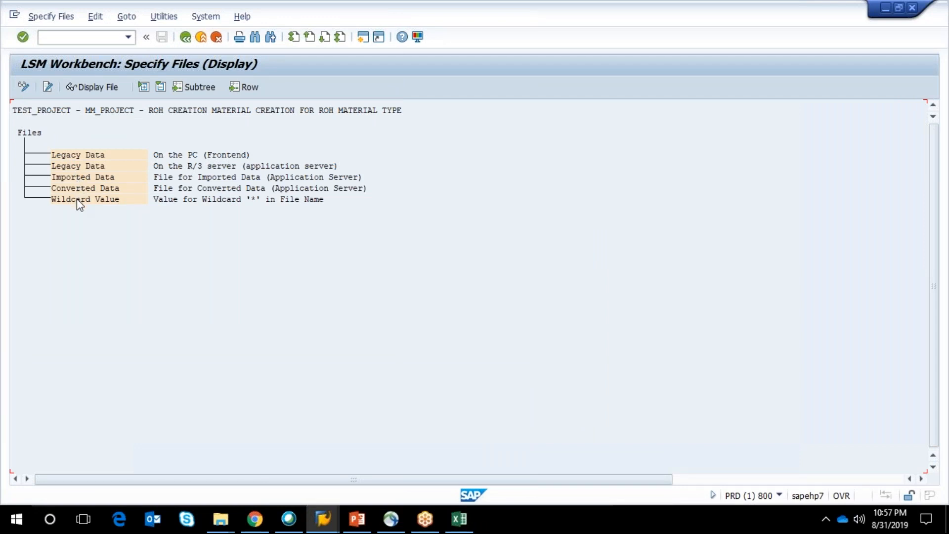
click(75, 156)
click(183, 158)
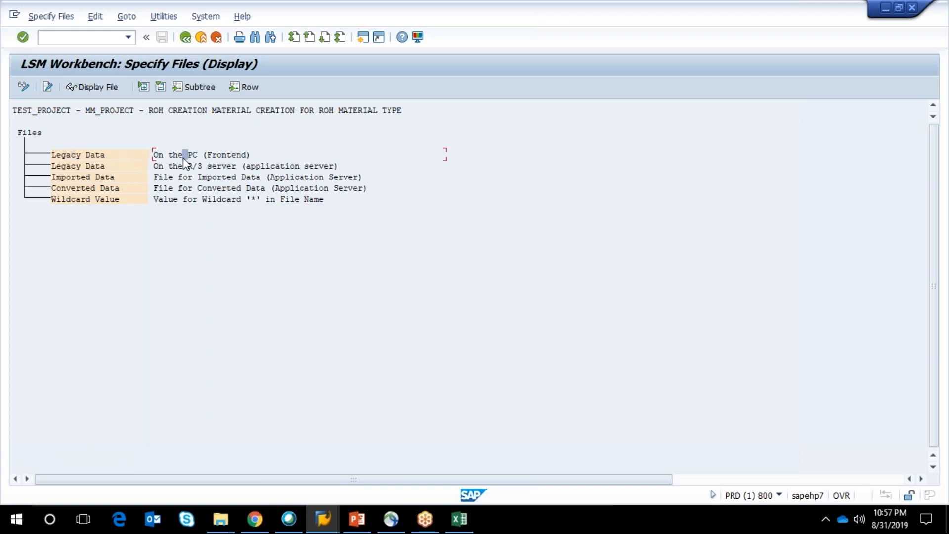
click(23, 87)
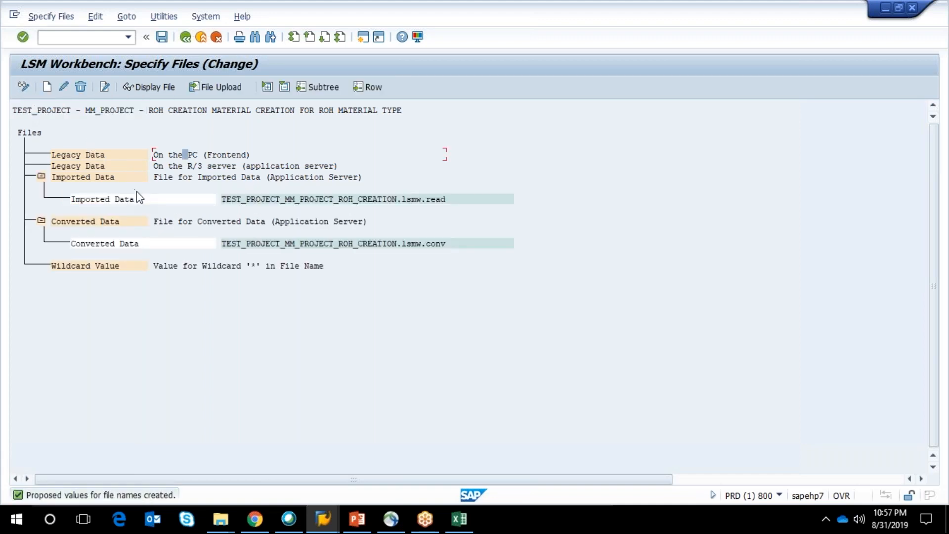
Step: Open the file properties for Legacy Data On the PC (Frontend) and choose File1.txt from the Demo folder
click(162, 155)
click(173, 167)
double_click(165, 154)
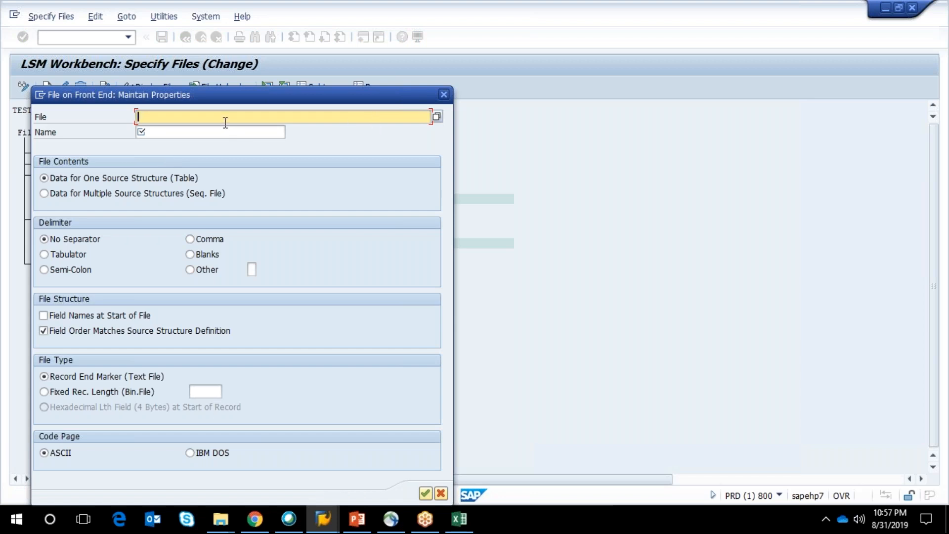
click(437, 116)
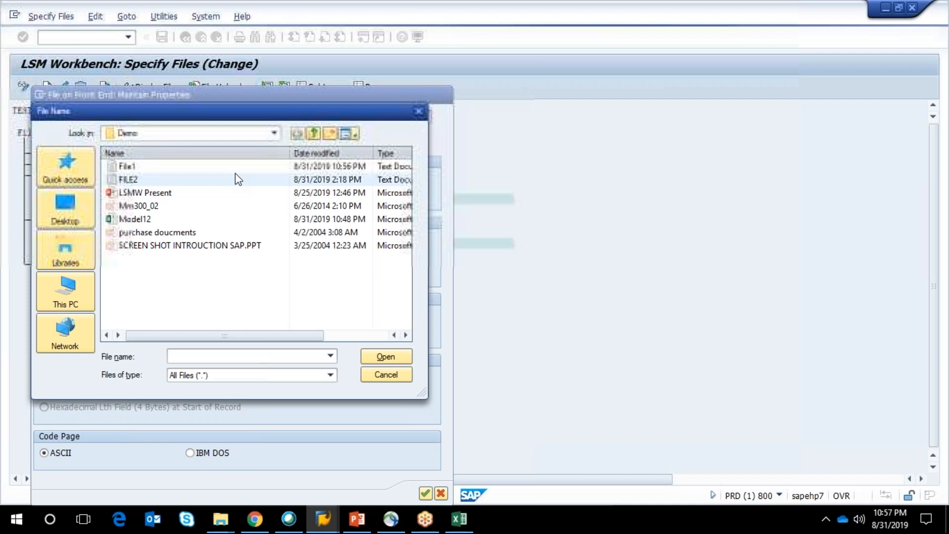
click(198, 172)
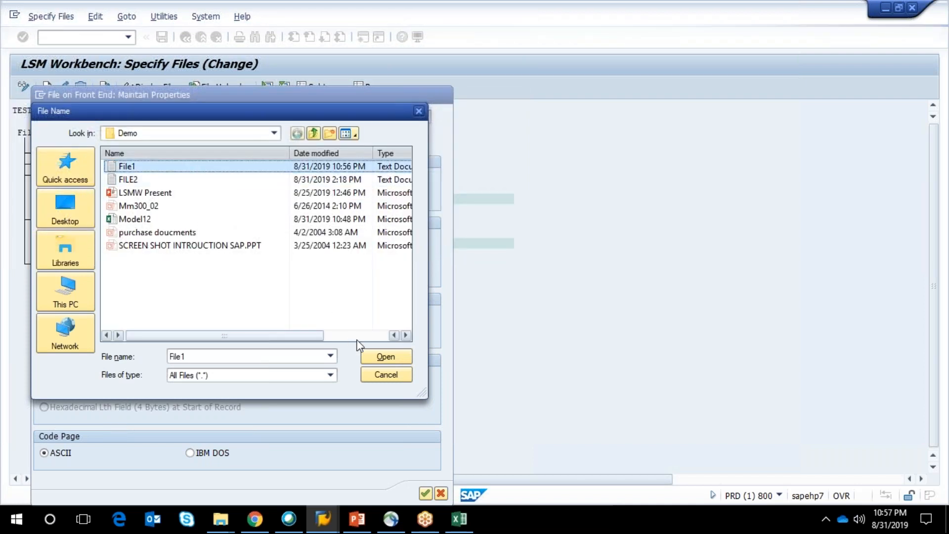
click(385, 357)
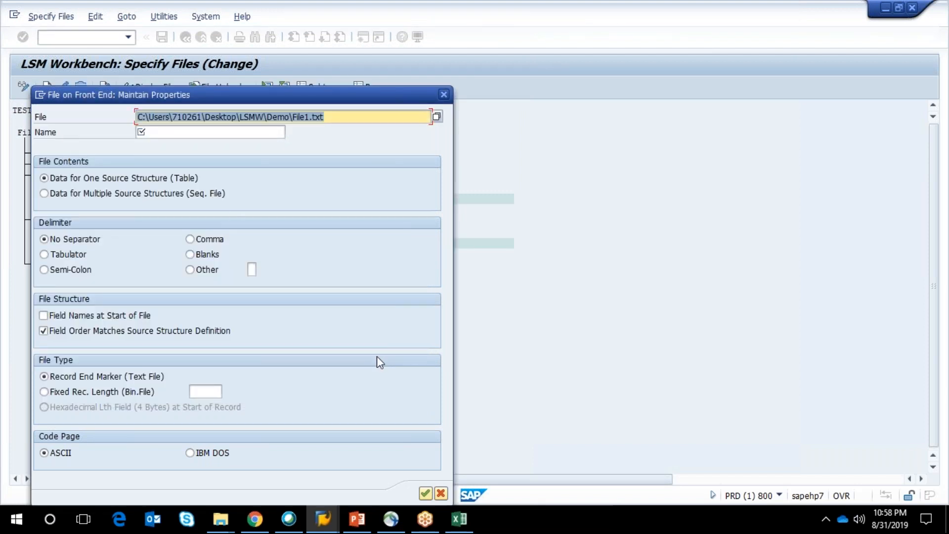
Step: Name the legacy data file ROH Test and set its delimiter to Tabulator
click(168, 132)
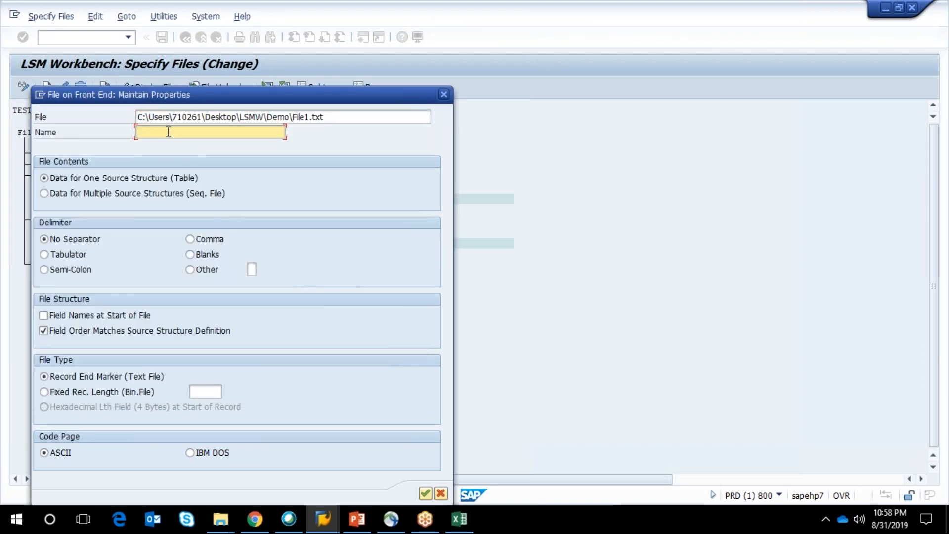
click(168, 144)
drag(266, 103, 332, 55)
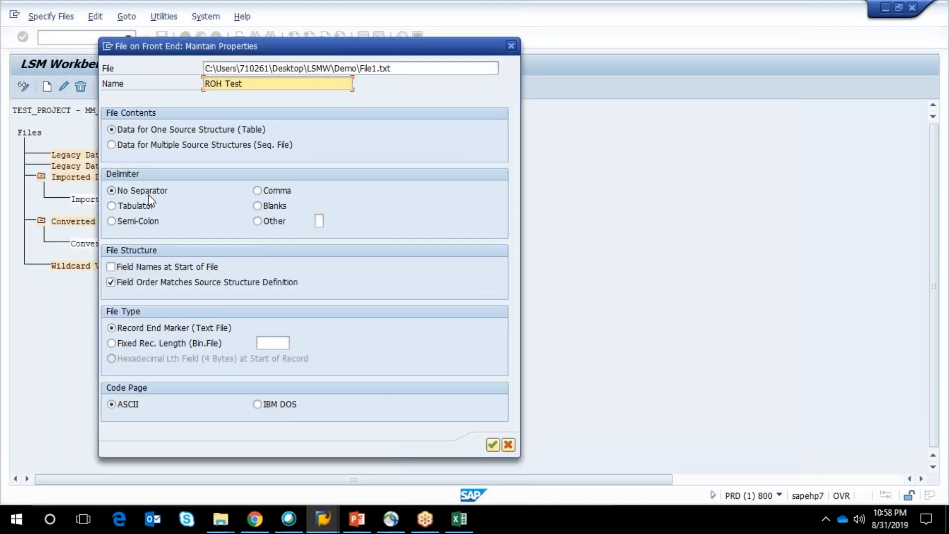
click(112, 206)
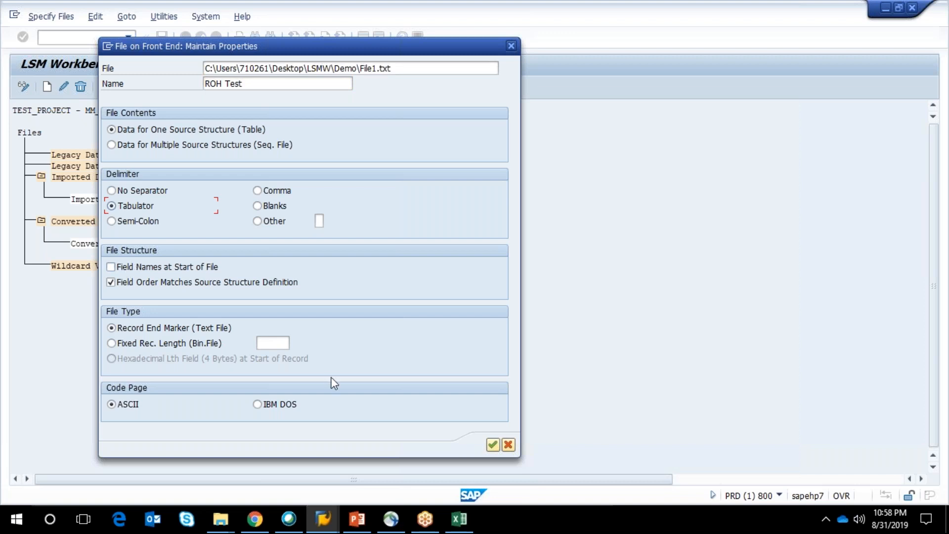
Step: Open File1 from the Demo folder in Notepad and check whether its first line holds the field names, starting with MBRSH
mouse_move(456, 524)
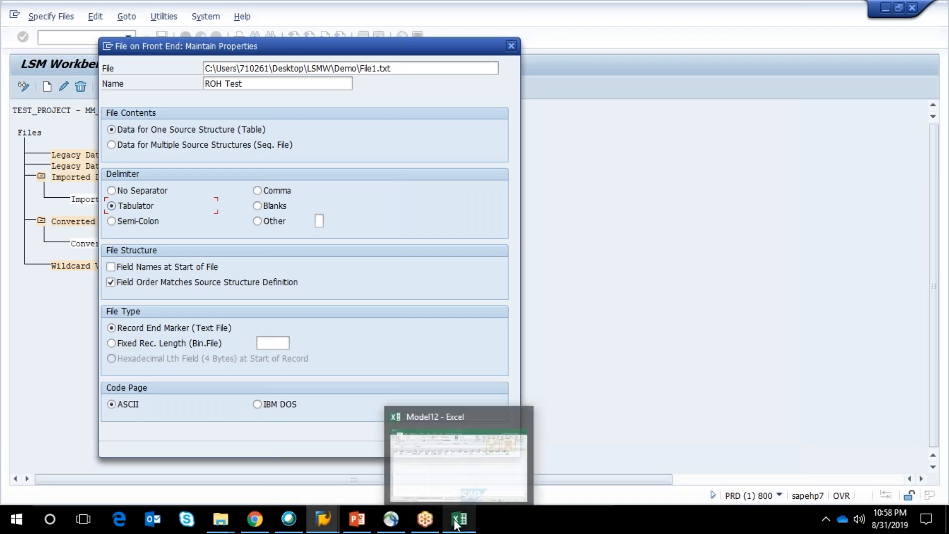
click(456, 524)
click(455, 524)
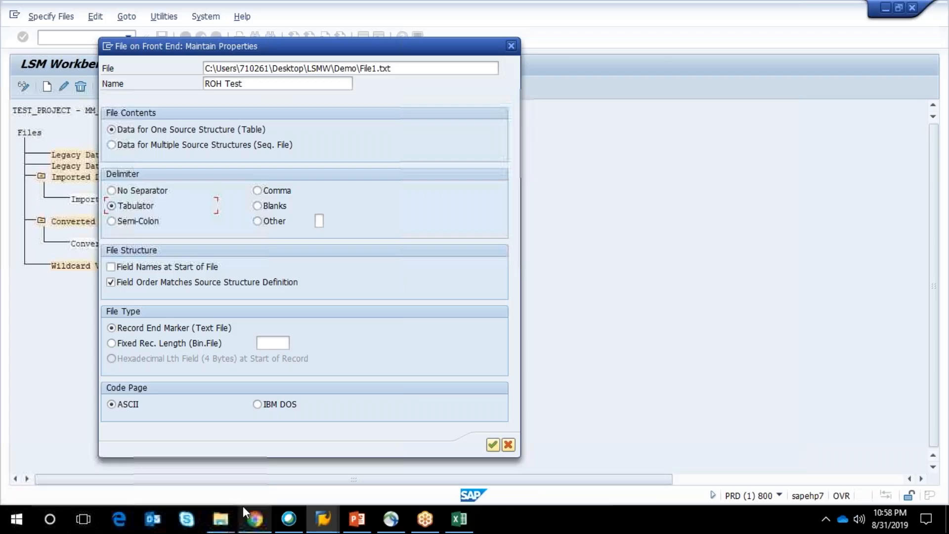
click(229, 519)
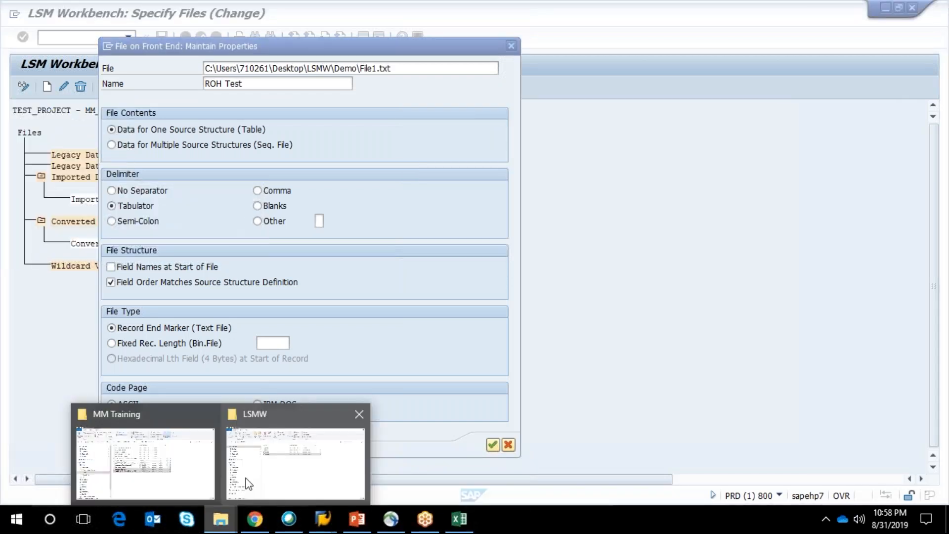
click(249, 484)
double_click(279, 149)
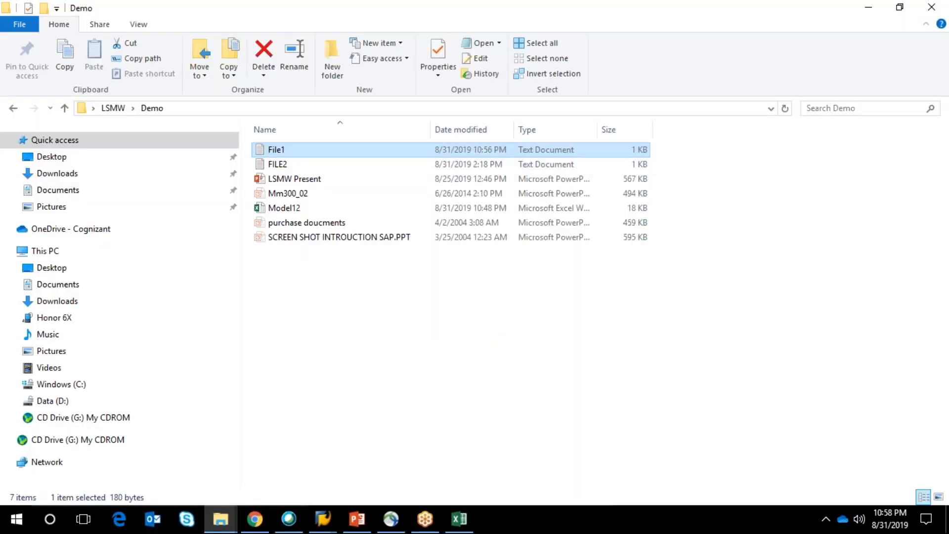
double_click(277, 152)
drag(154, 159, 181, 159)
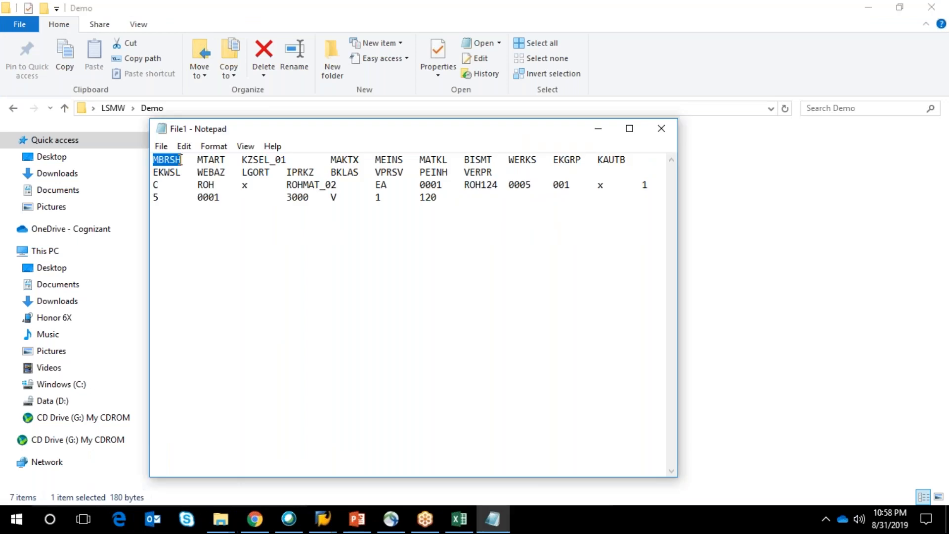
Step: Return to the file properties in LSM Workbench and enable Field Names at Start of File
click(323, 520)
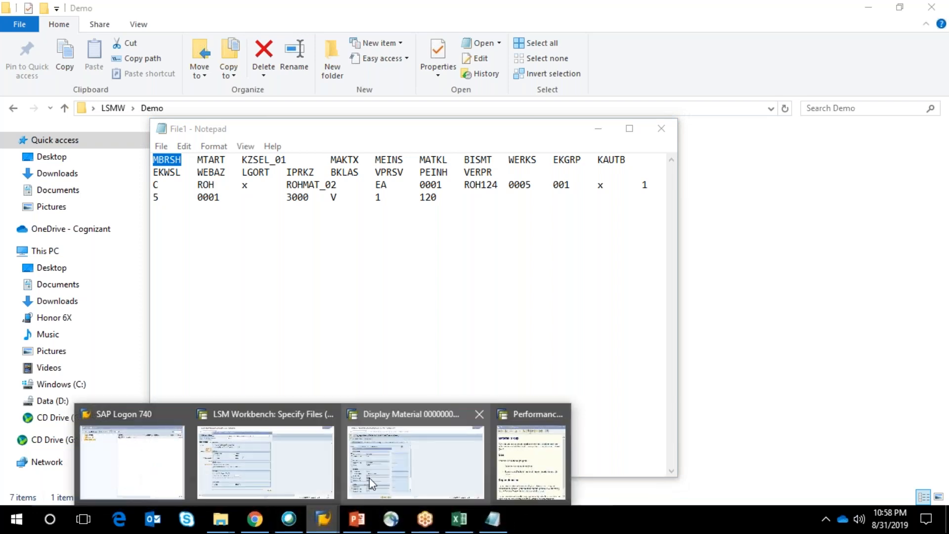
mouse_move(350, 475)
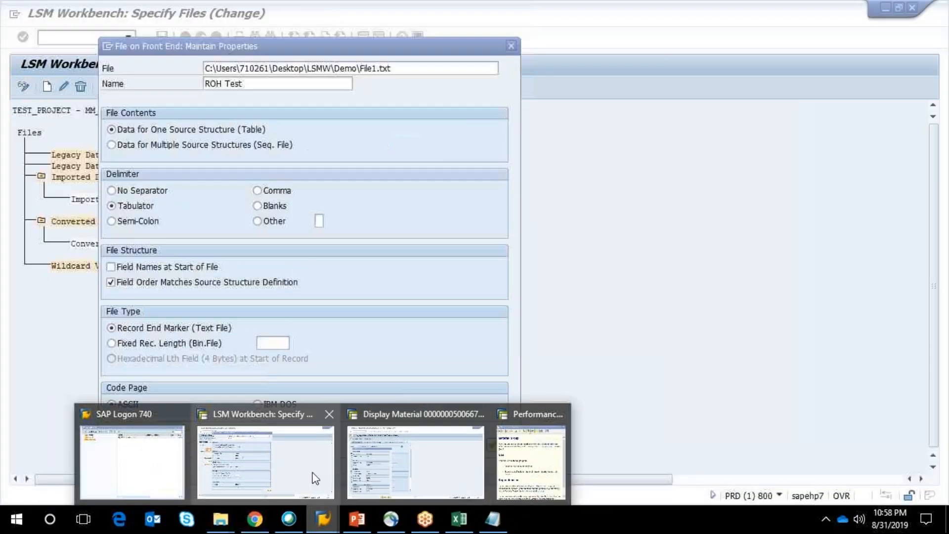
click(316, 478)
click(111, 267)
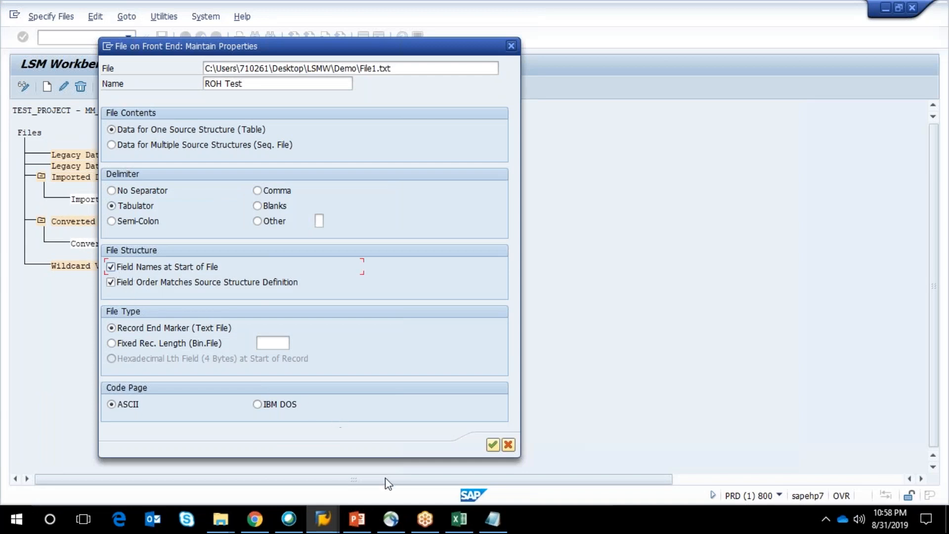
Step: Compare the header and data lines of File1 in Notepad with rows 1 and 2 of Excel's UPLOAD DATA sheet, and close Notepad
click(492, 521)
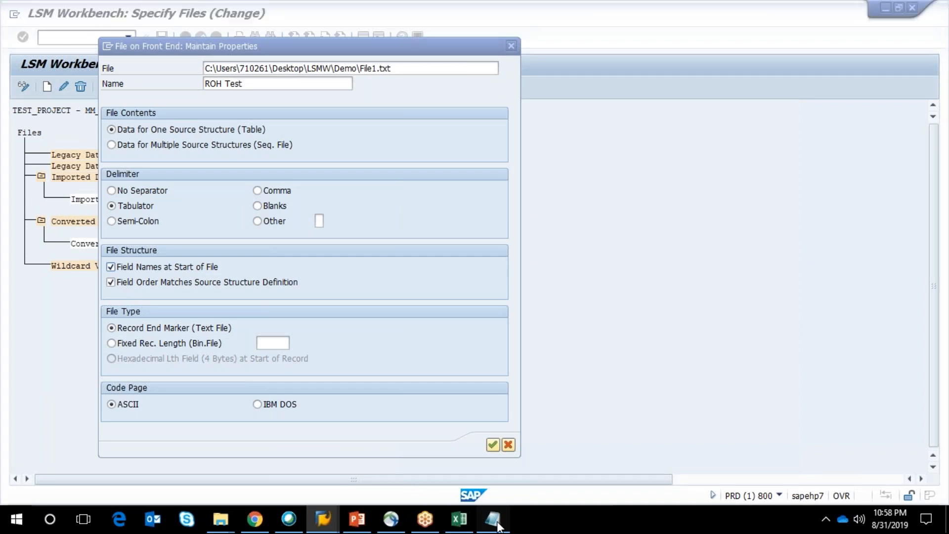
click(498, 524)
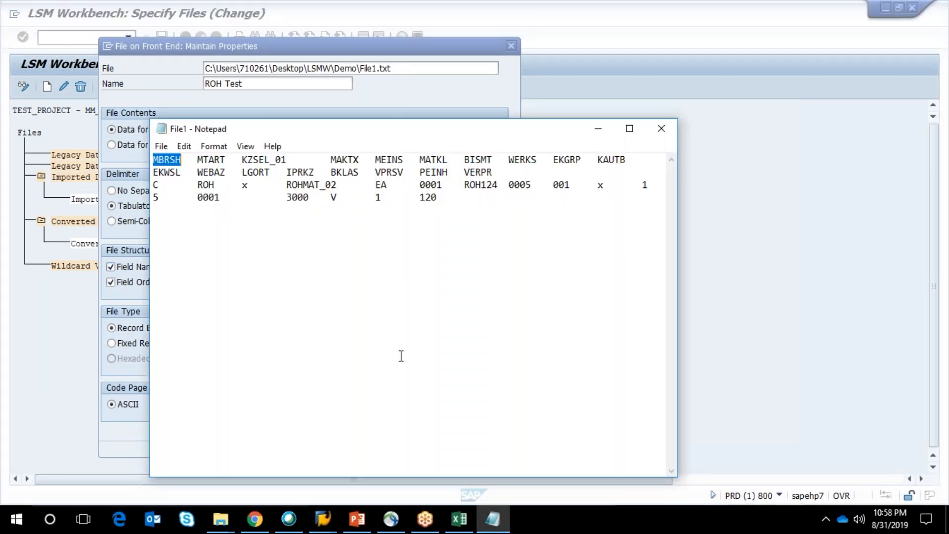
click(166, 187)
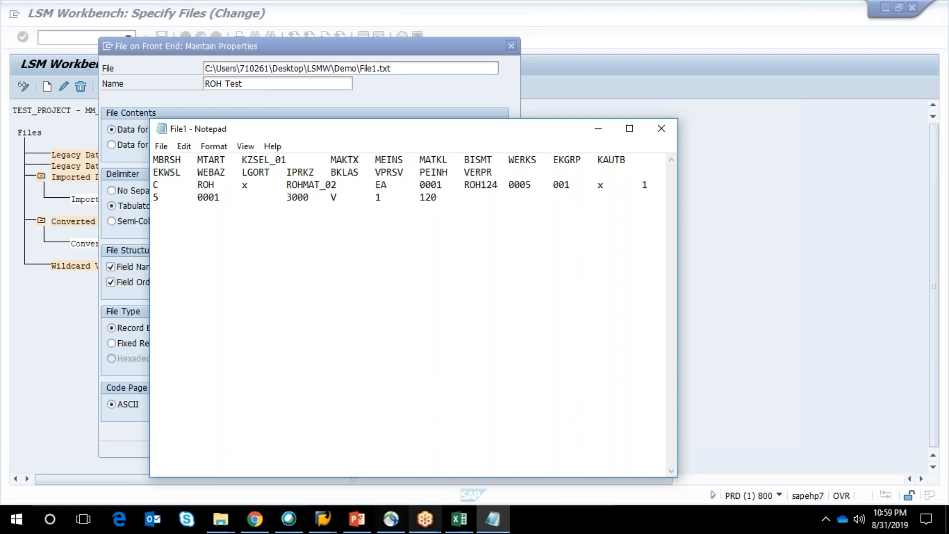
click(458, 524)
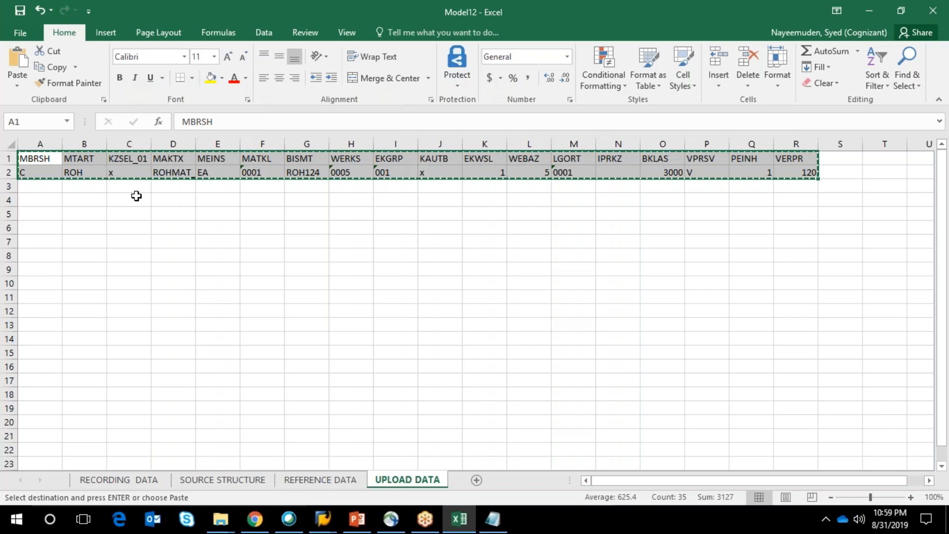
click(9, 159)
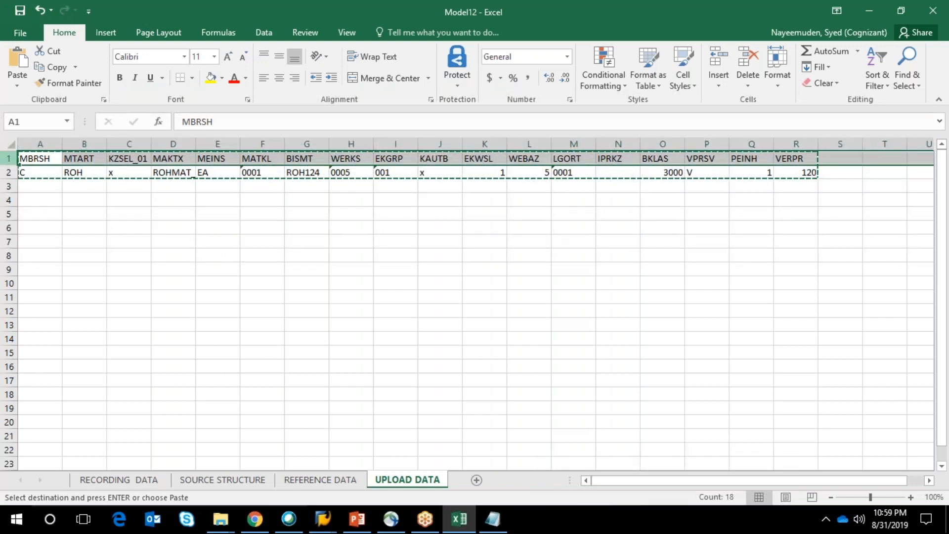
shift+click(10, 173)
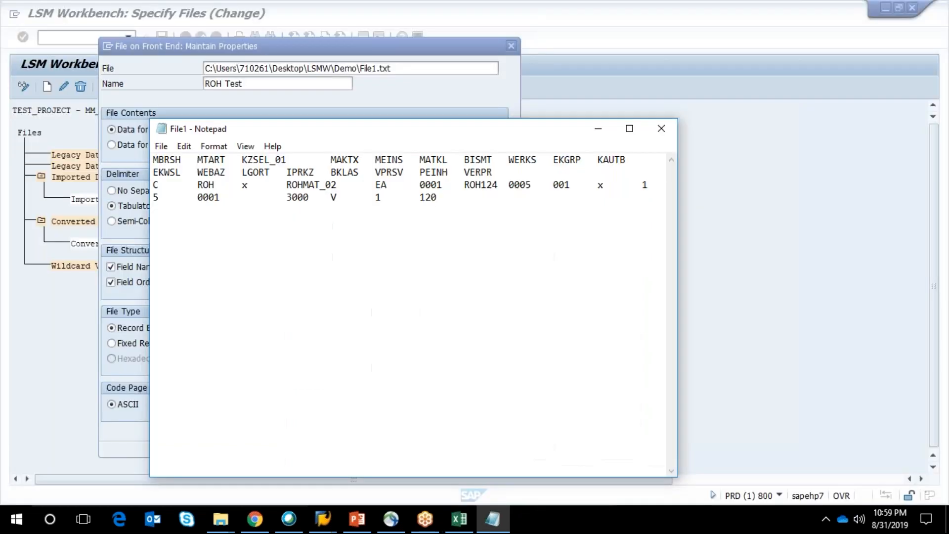
click(502, 526)
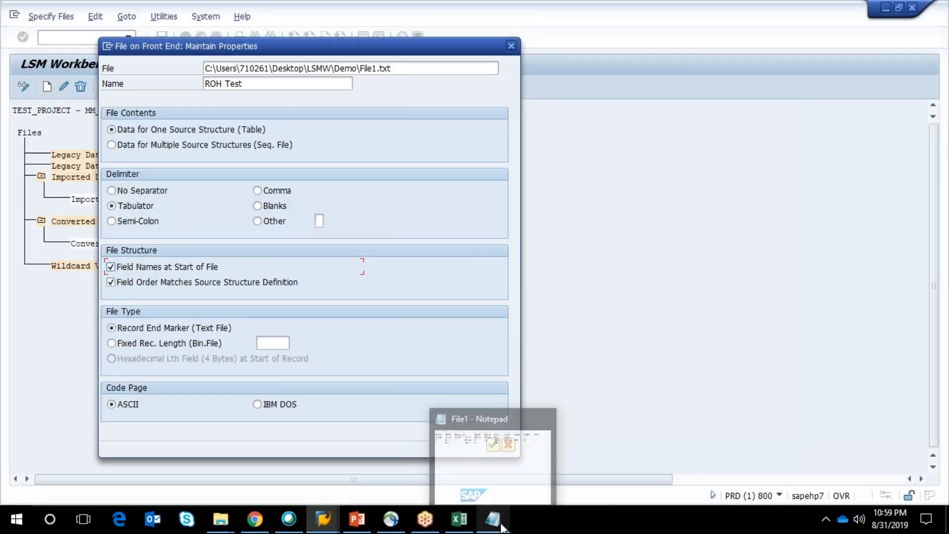
click(502, 525)
click(662, 130)
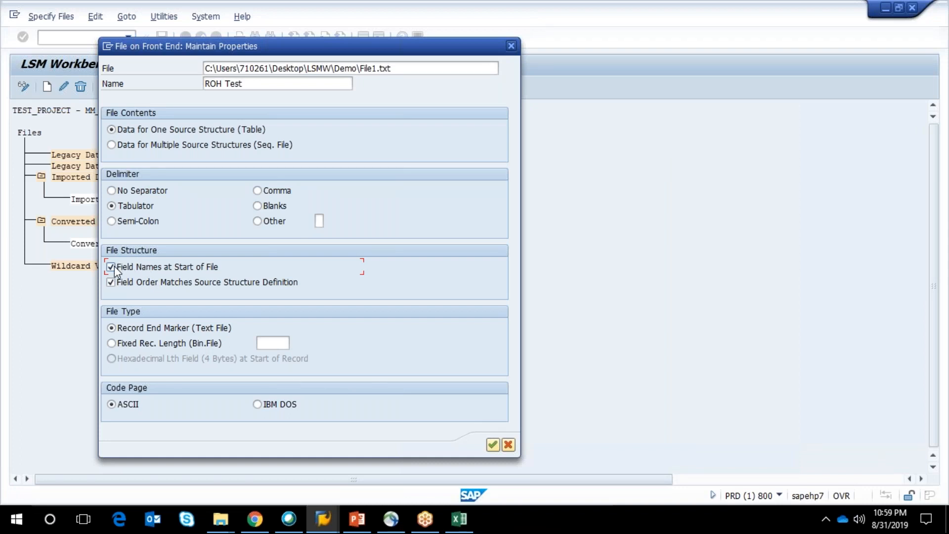
Step: Review the field columns in Excel's UPLOAD DATA sheet, and accept and save the ROH Test file properties in LSM Workbench
click(458, 519)
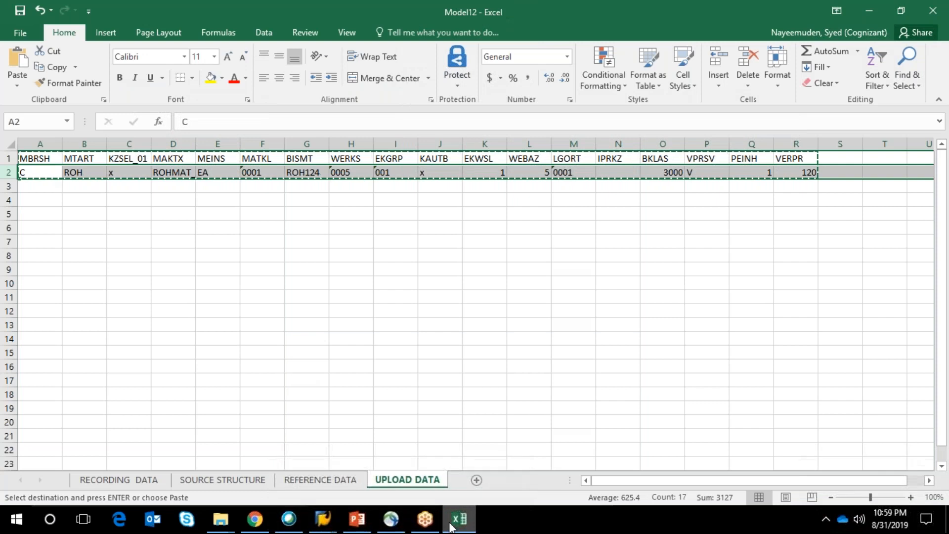
click(464, 527)
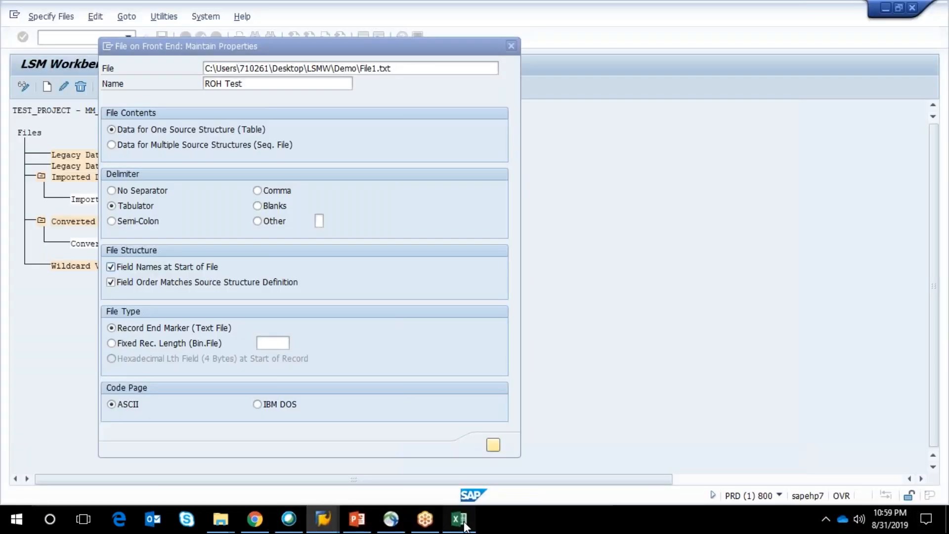
click(465, 527)
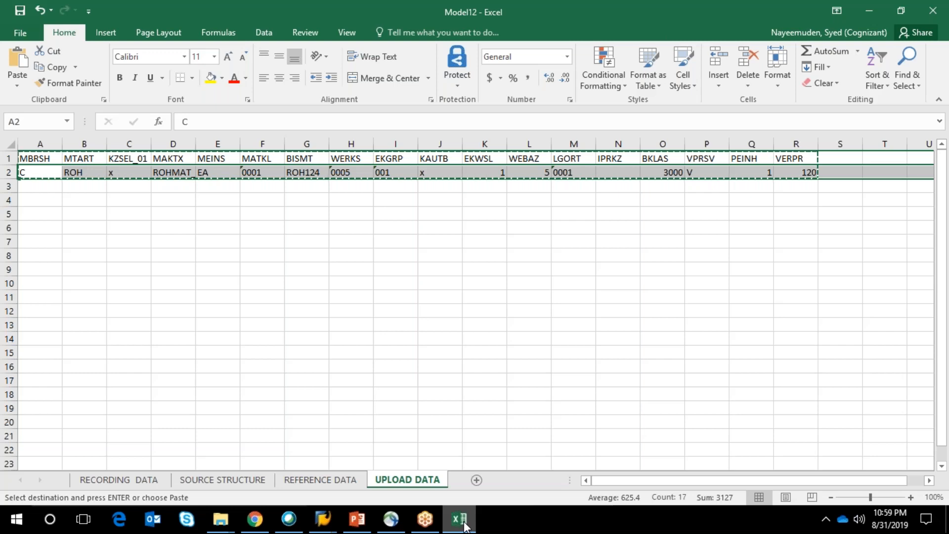
click(465, 527)
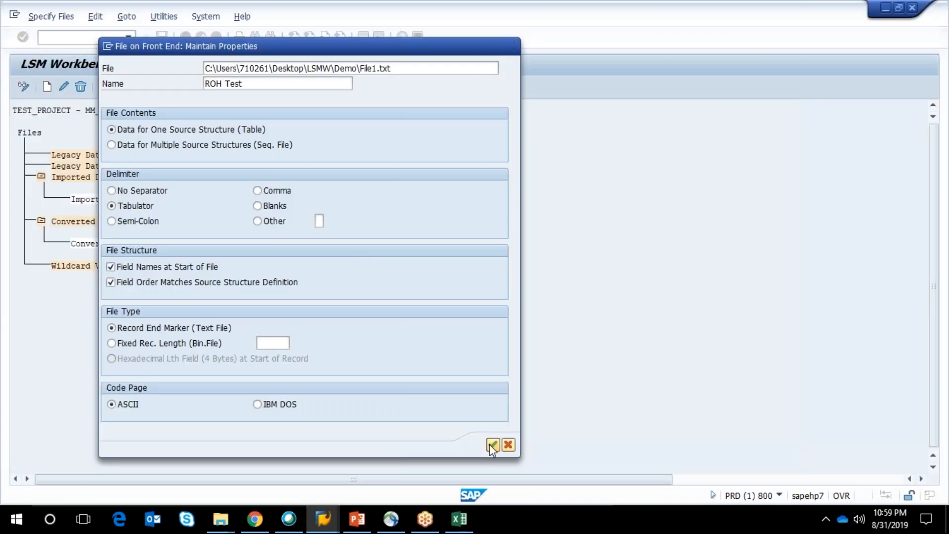
click(492, 444)
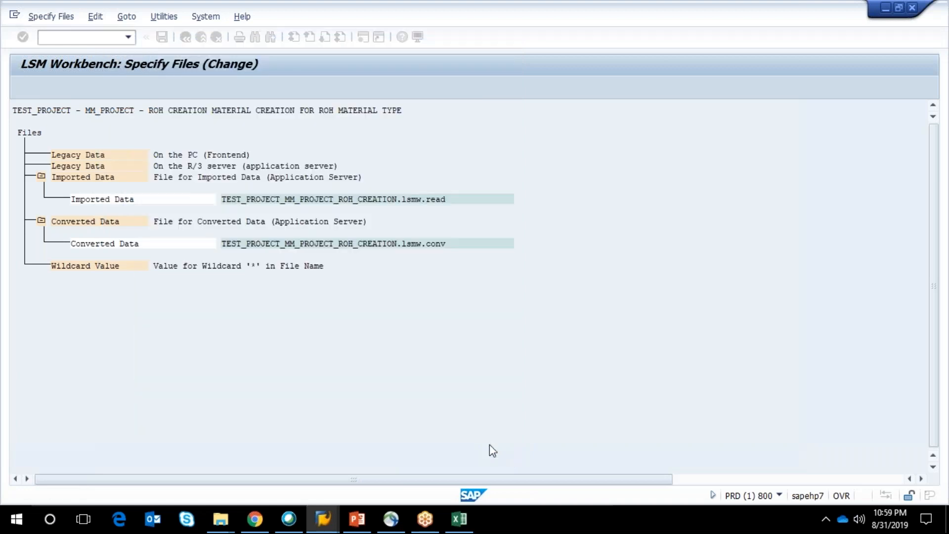
click(161, 38)
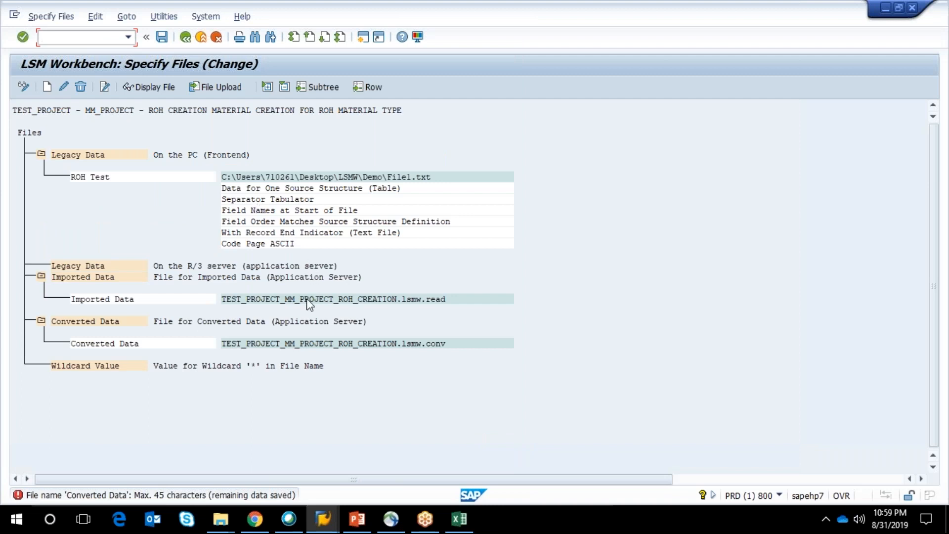
Step: Shorten the Converted Data file name to MM_PROJECT_ROH_CREATION.lsmw.conv, save the file specification and return to the process steps
double_click(305, 346)
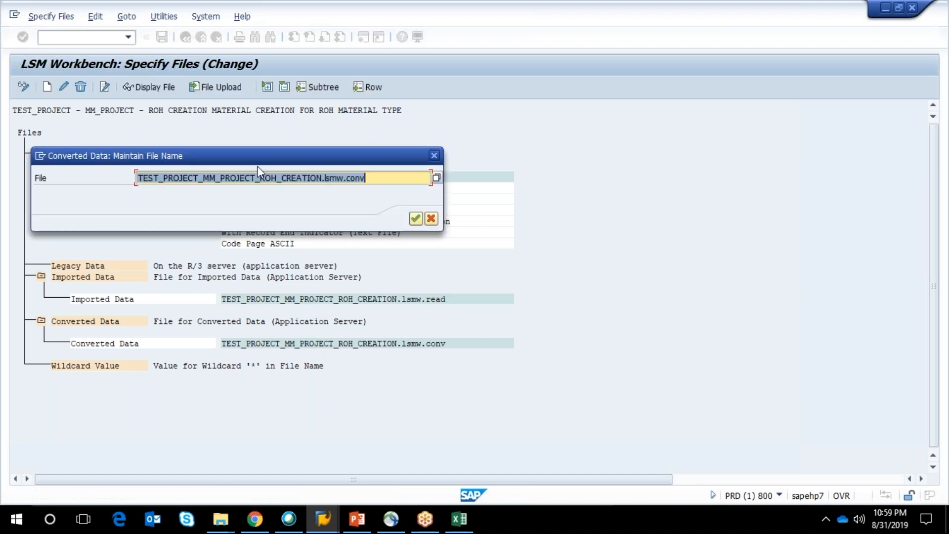
key(BackSpace)
key(BackSpace)
key(BackSpace)
key(BackSpace)
key(BackSpace)
key(BackSpace)
key(BackSpace)
key(BackSpace)
key(BackSpace)
key(BackSpace)
key(BackSpace)
key(BackSpace)
key(BackSpace)
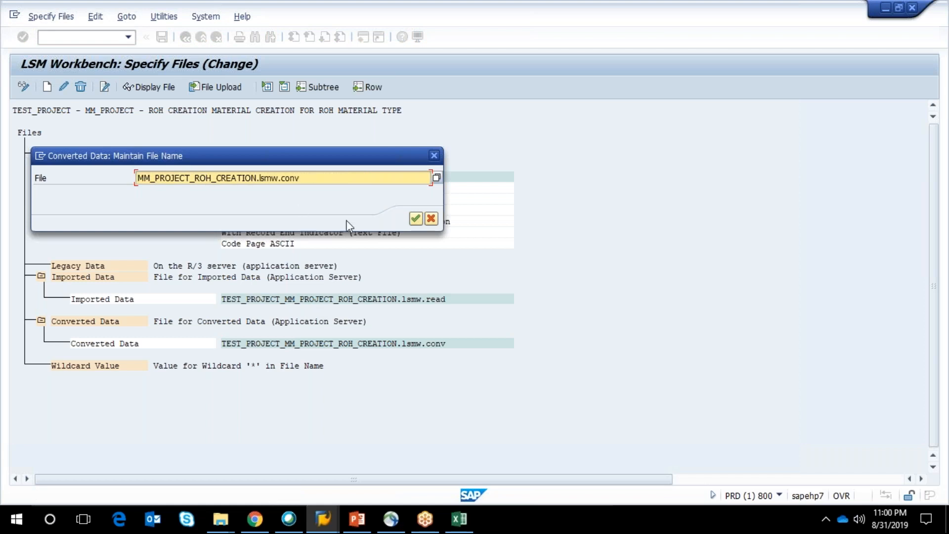
click(415, 219)
click(162, 37)
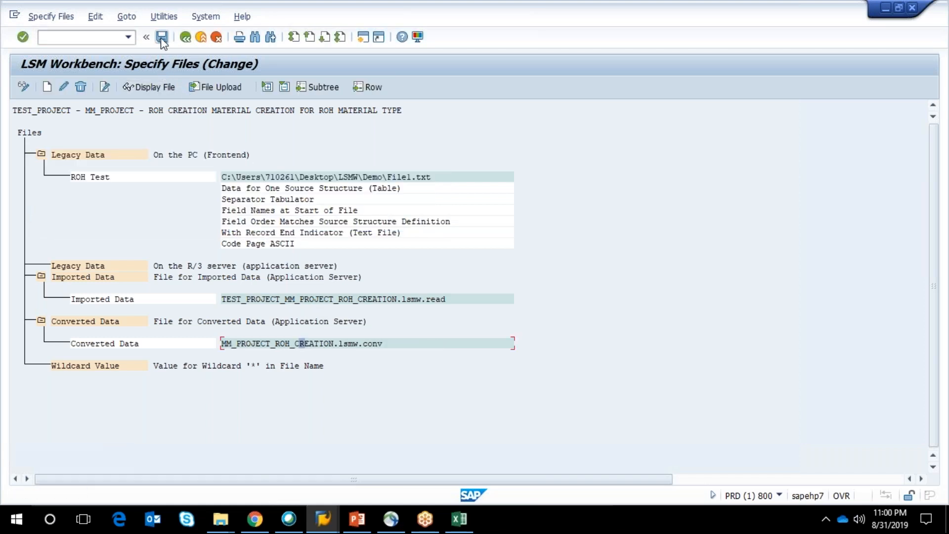
click(186, 42)
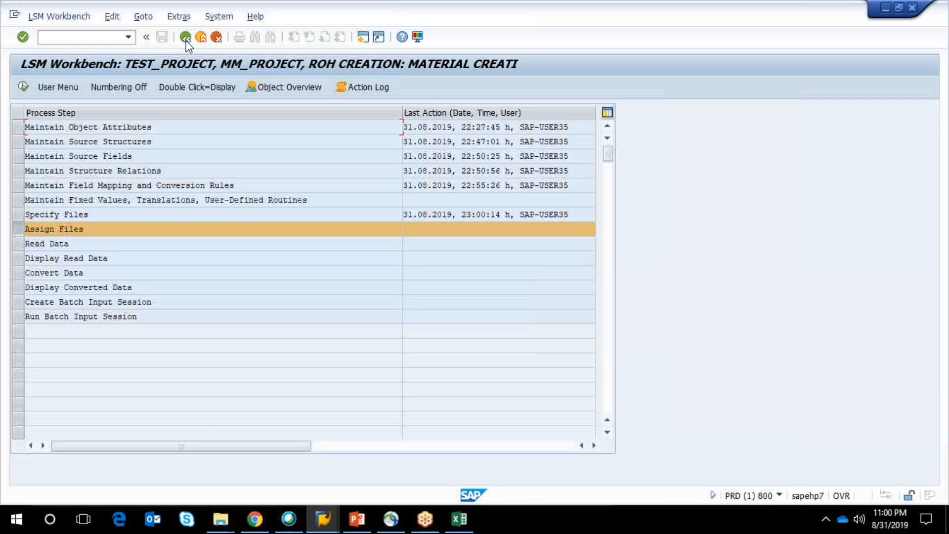
Step: Open Assign Files in change mode and save the assignment of the ROH Test file to source structure ROH_SS
click(22, 89)
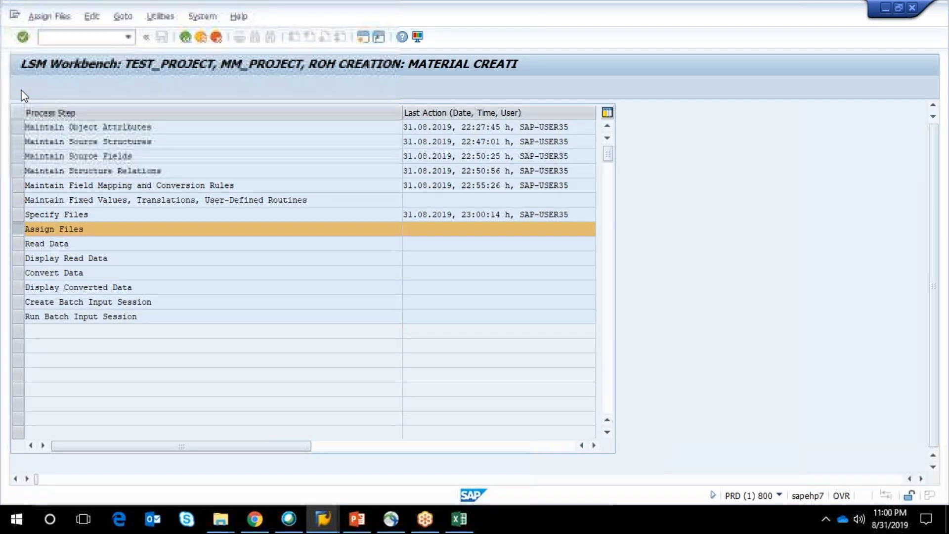
click(24, 87)
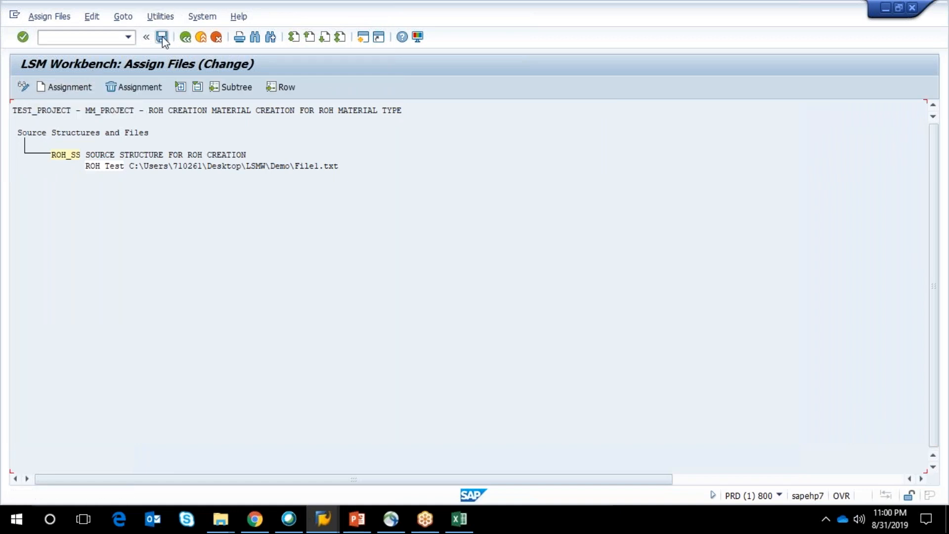
click(162, 37)
click(185, 38)
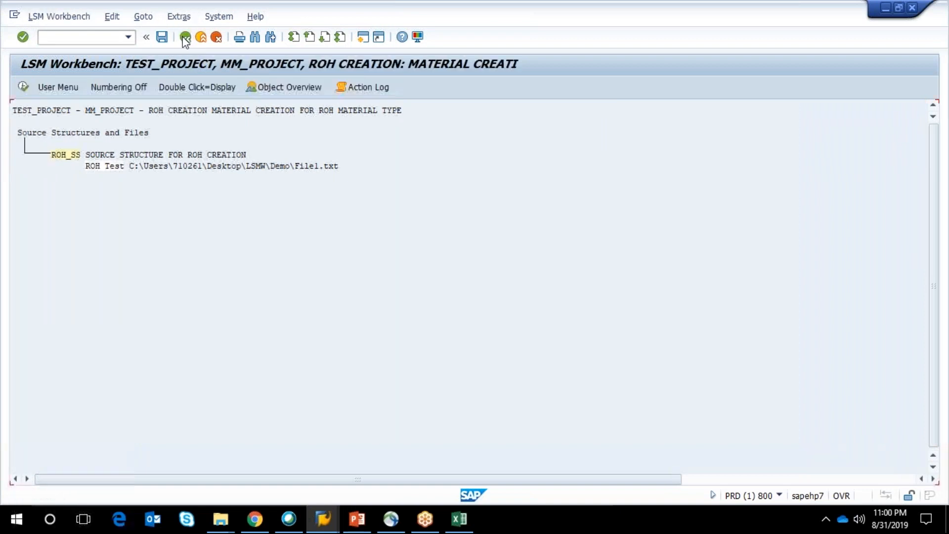
Step: Run Read Data for all transactions of ROH CREATION, allowing the system to access File1.txt
click(23, 87)
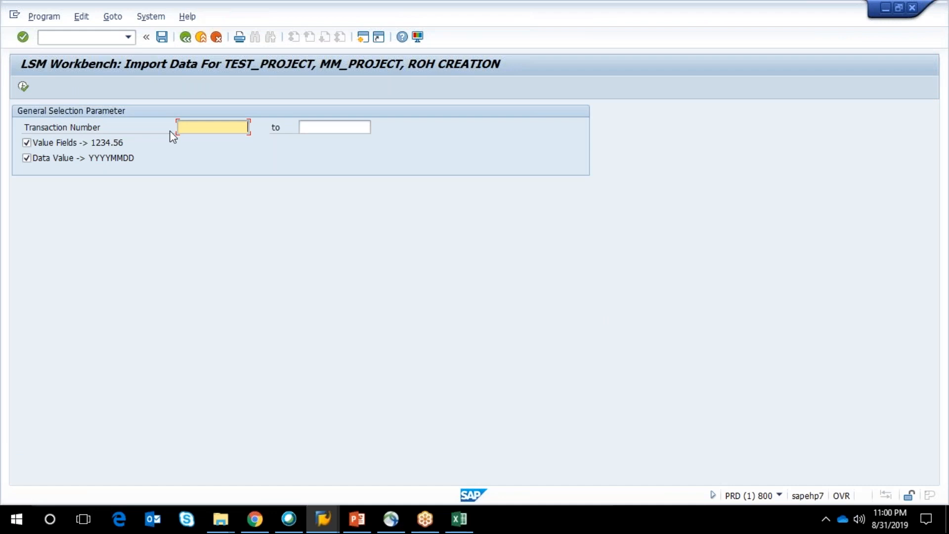
click(23, 87)
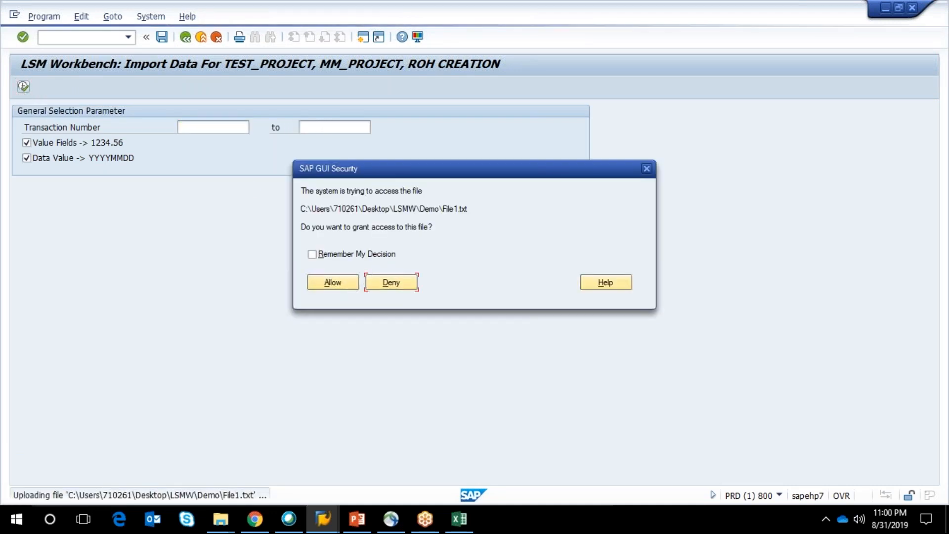
click(338, 285)
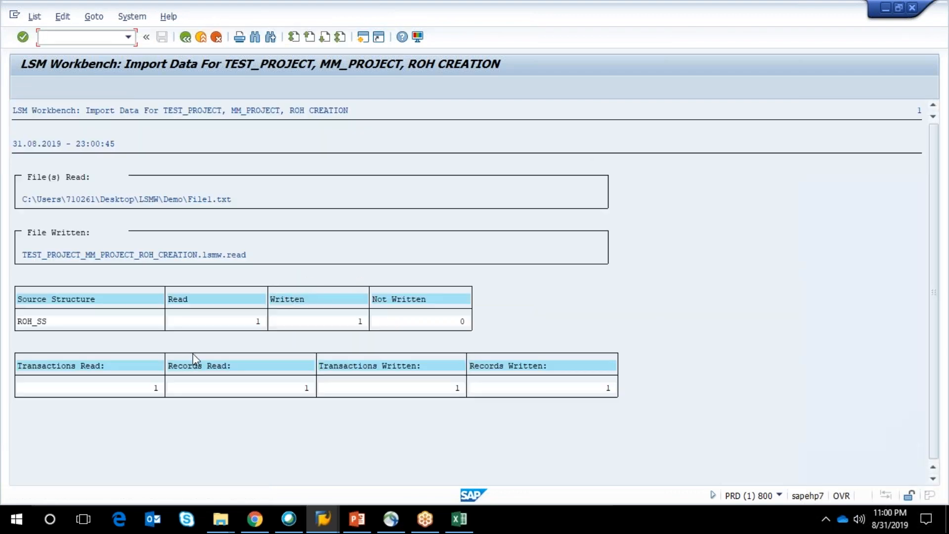
Step: Check the import result against the records in Excel's UPLOAD DATA sheet and return to the LSM Workbench process steps
click(464, 522)
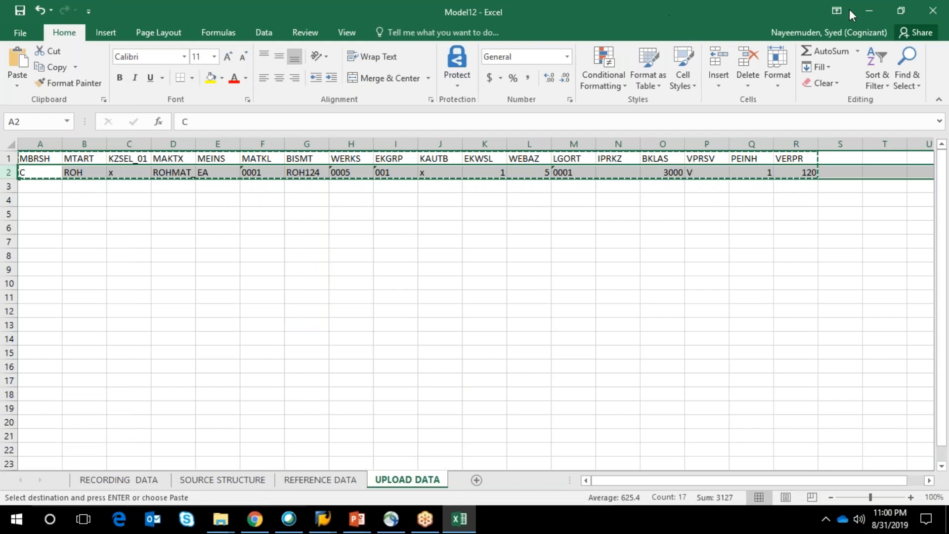
click(870, 11)
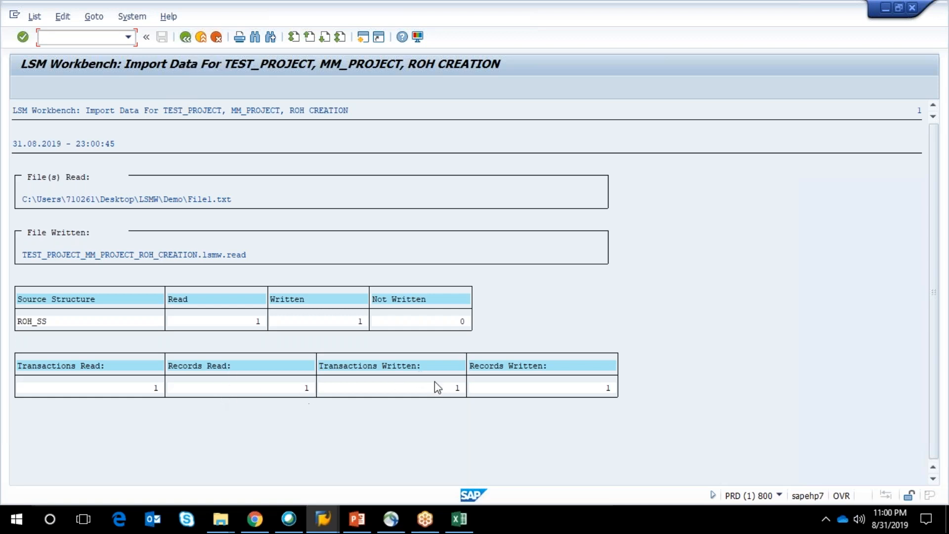
click(188, 40)
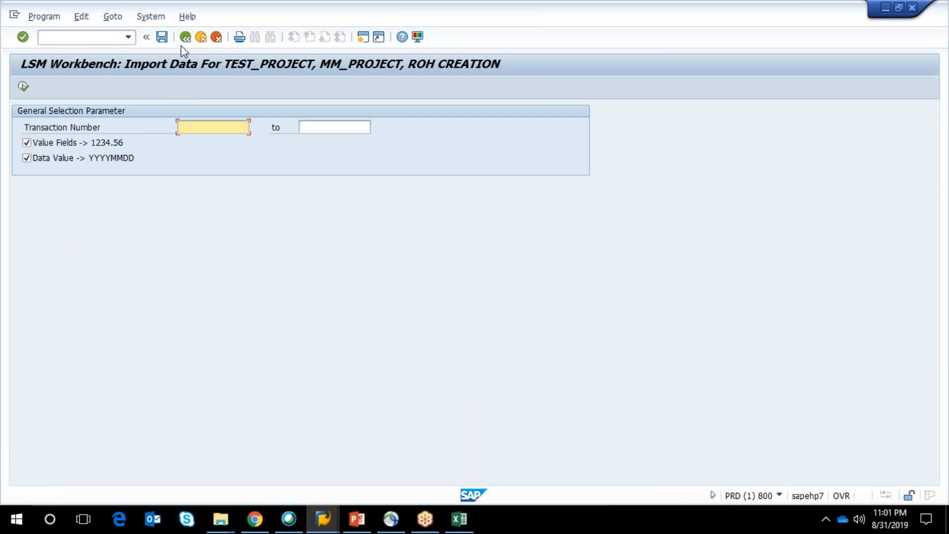
click(181, 40)
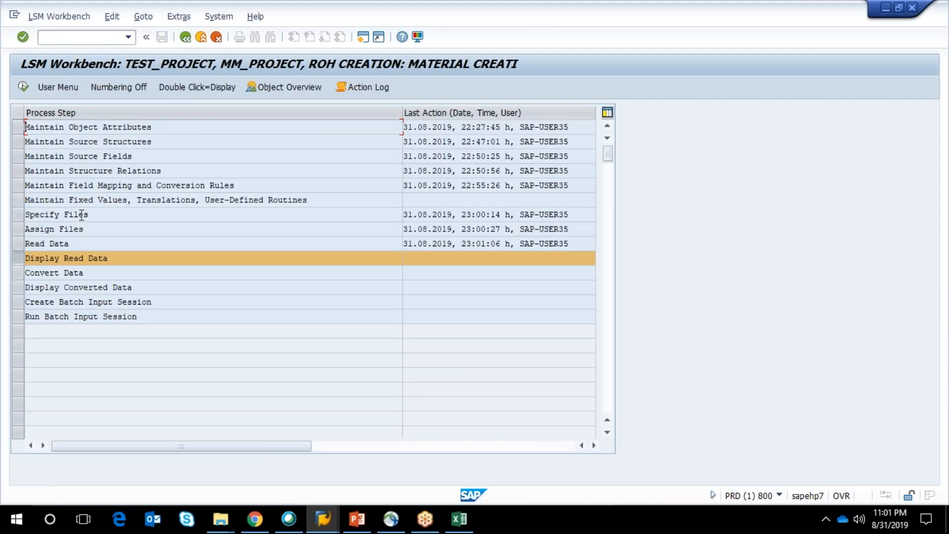
Step: Display the read data with the default line range, examine the imported ROH_SS record and return to the process steps
click(23, 89)
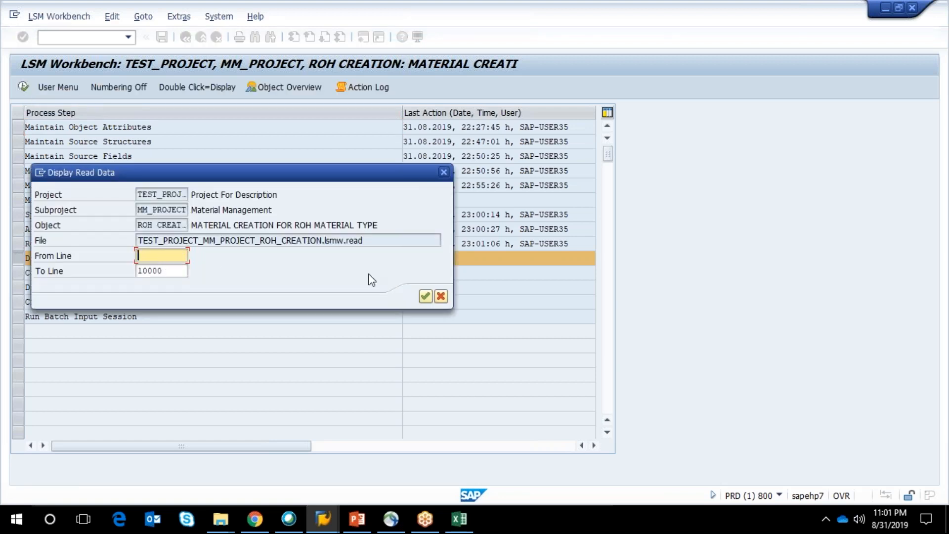
click(425, 297)
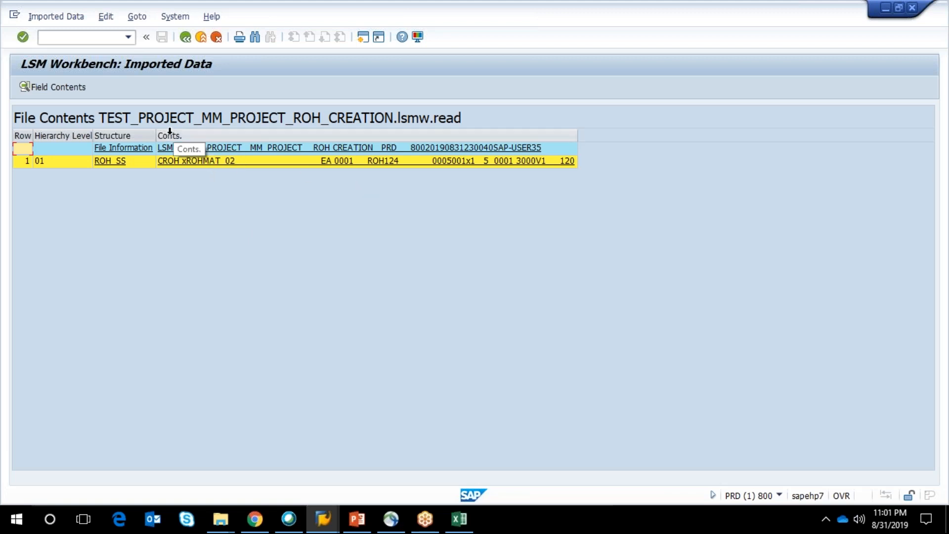
click(186, 38)
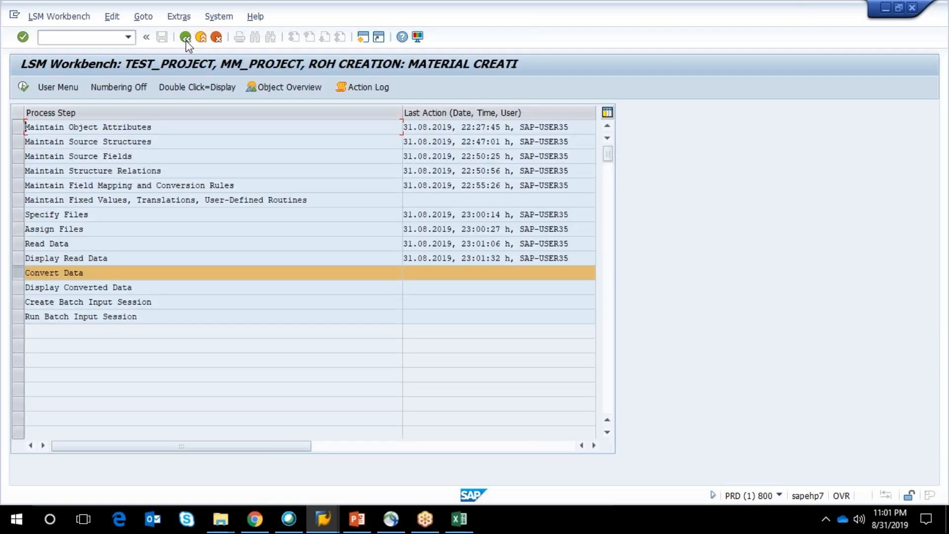
Step: Run Convert Data for all transactions of ROH CREATION and return to the process steps
click(23, 87)
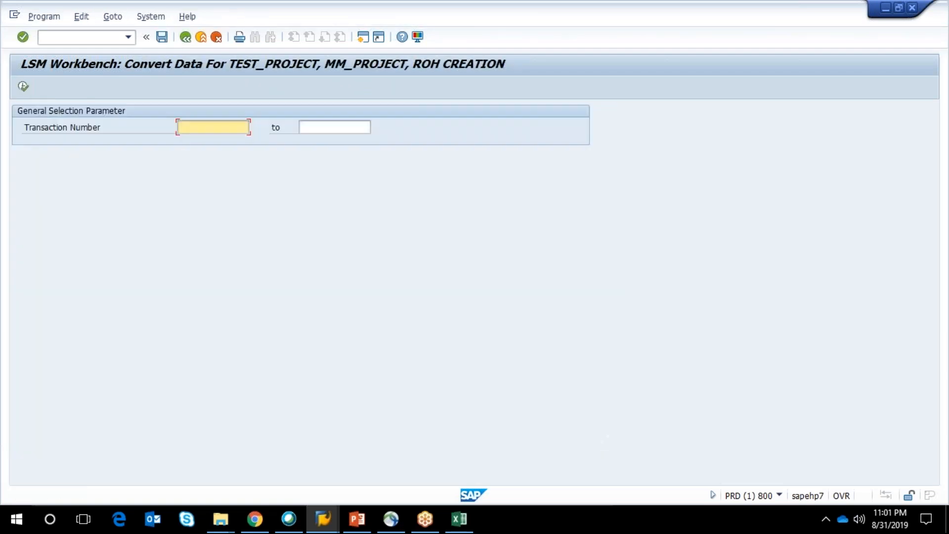
click(23, 88)
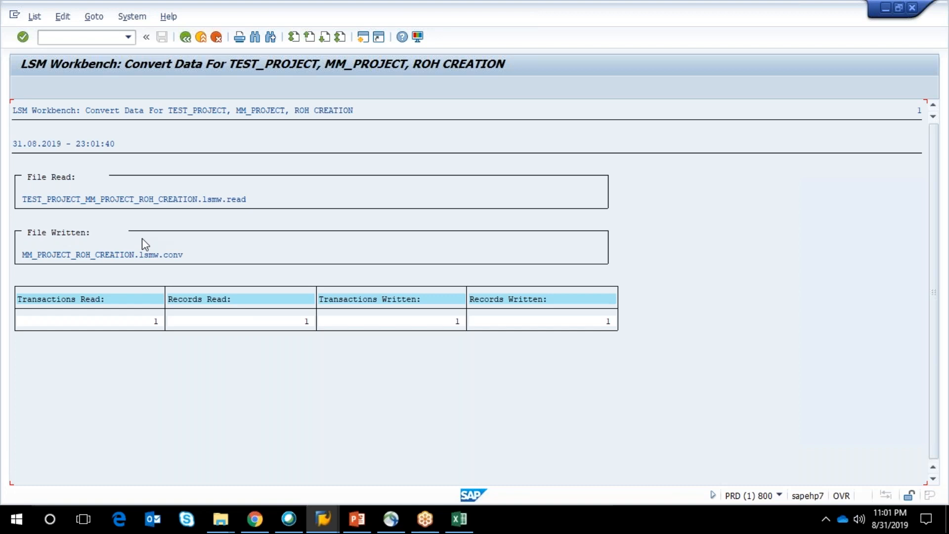
click(185, 38)
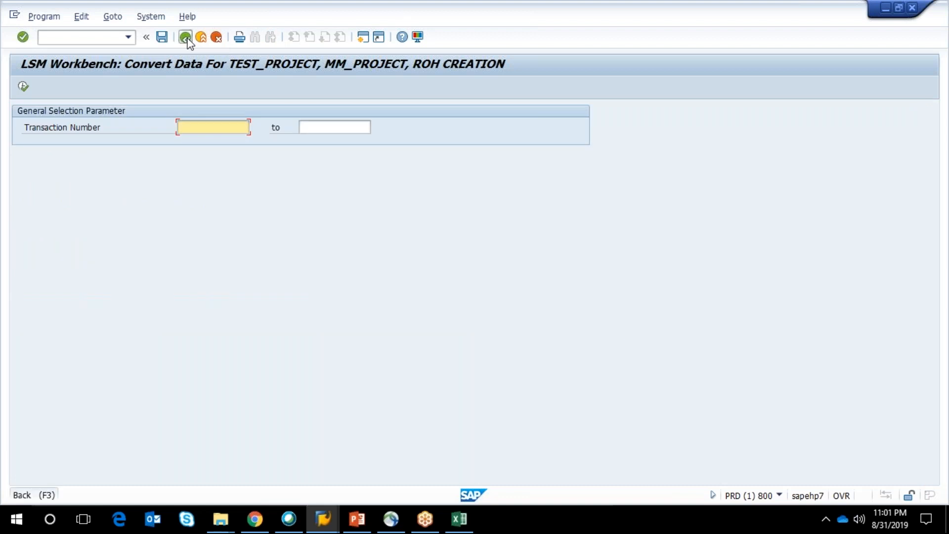
click(186, 38)
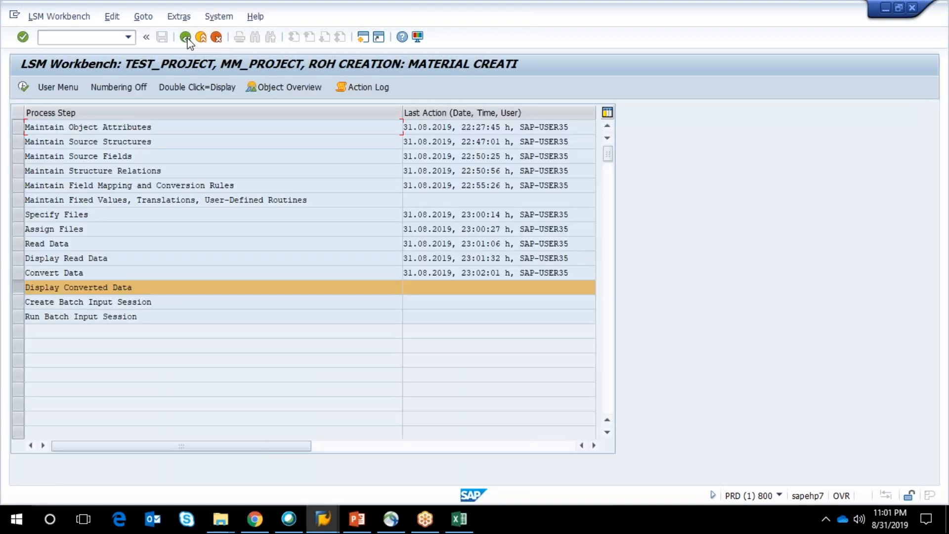
Step: Display the converted data of ROH CREATION with the default line range, examine the ROH_RECORD row and return to the process steps
click(22, 87)
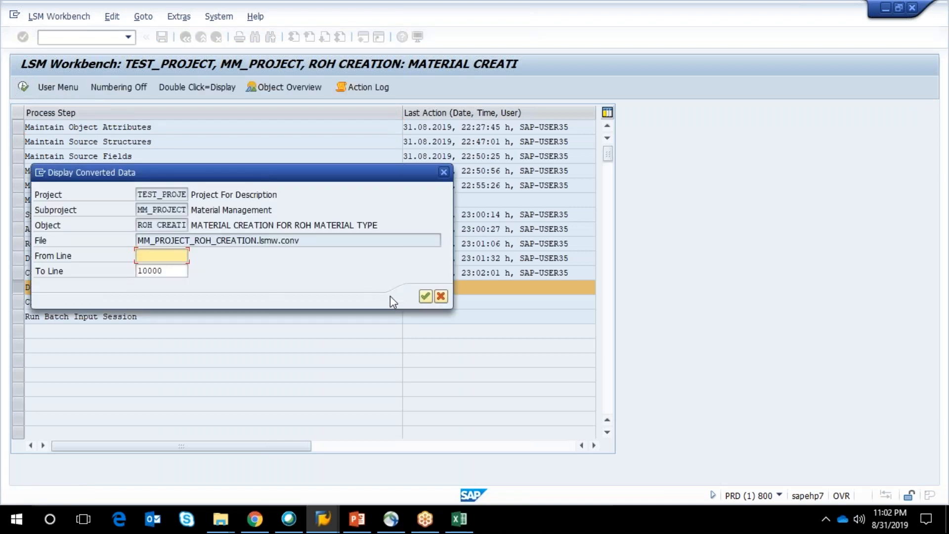
click(425, 297)
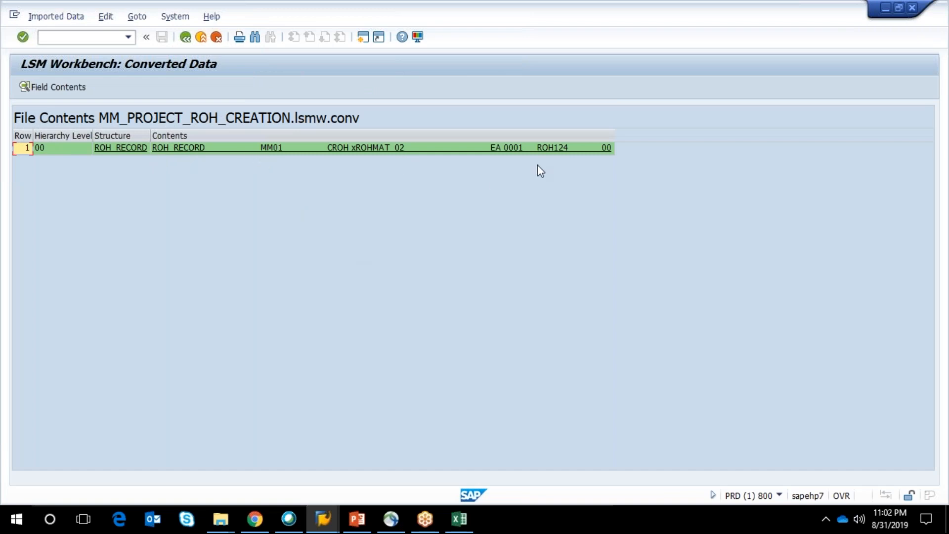
click(186, 42)
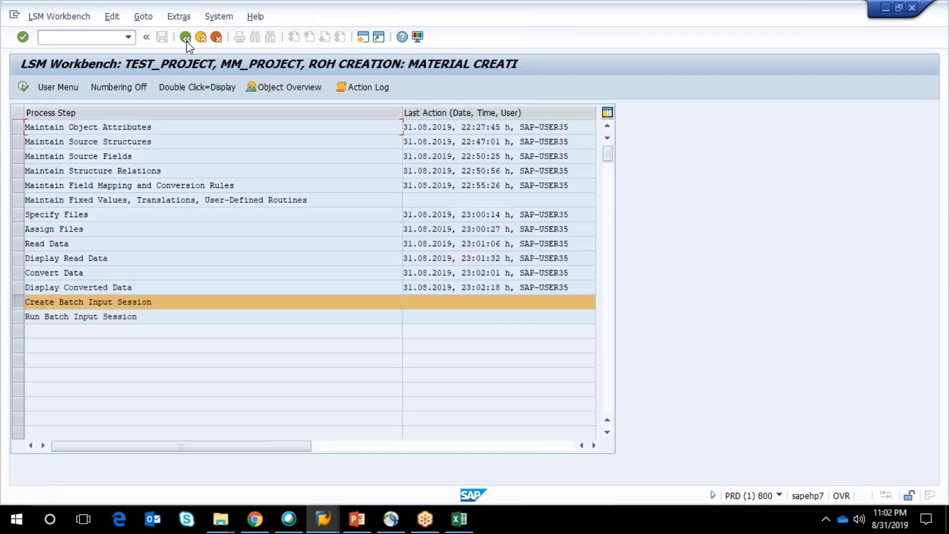
Step: Create the batch input session ROH CREATION from MM_PROJECT_ROH_CREATION.lsmw.conv without keeping the batch input folder and return to the process steps
click(27, 90)
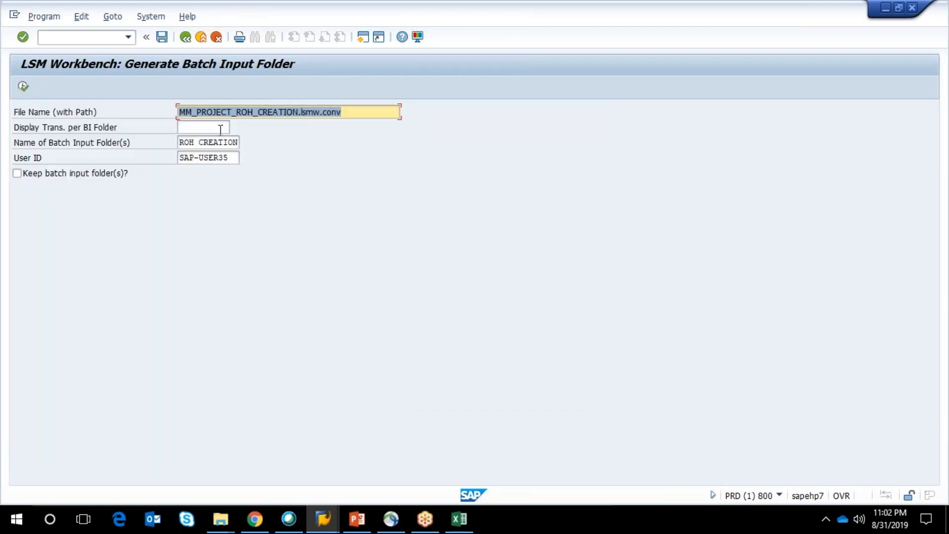
click(23, 87)
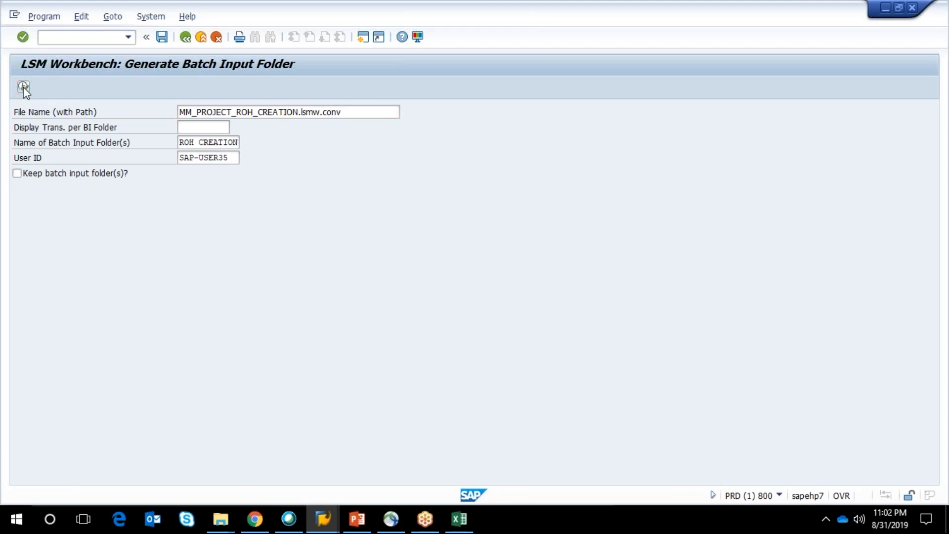
click(333, 388)
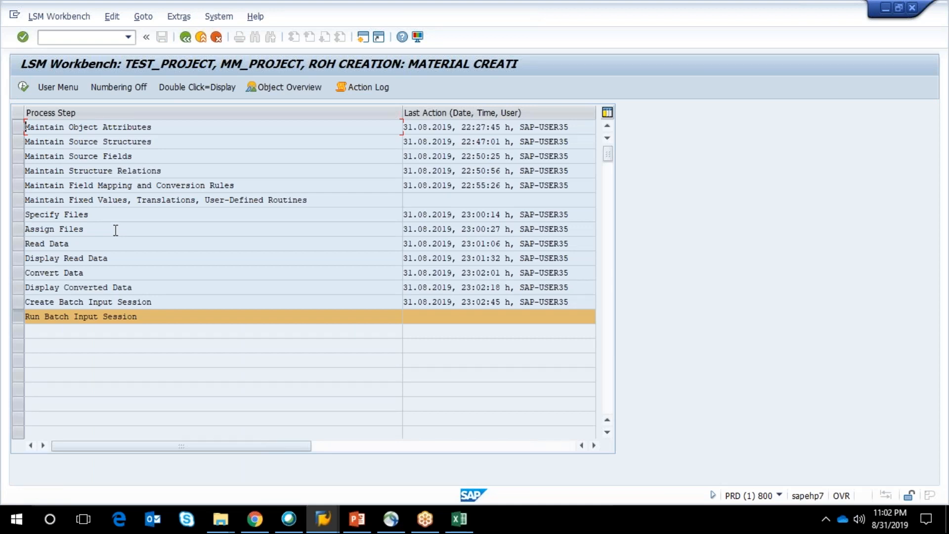
Step: Run the ROH CREATION batch input session in Process/foreground mode with Extended log, Expert mode and Dynpro standard size enabled
click(24, 87)
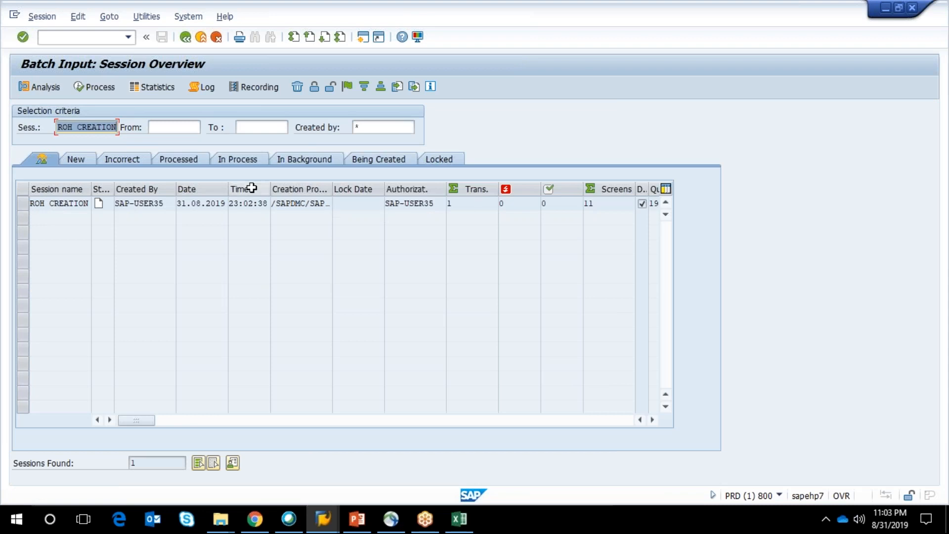
click(27, 206)
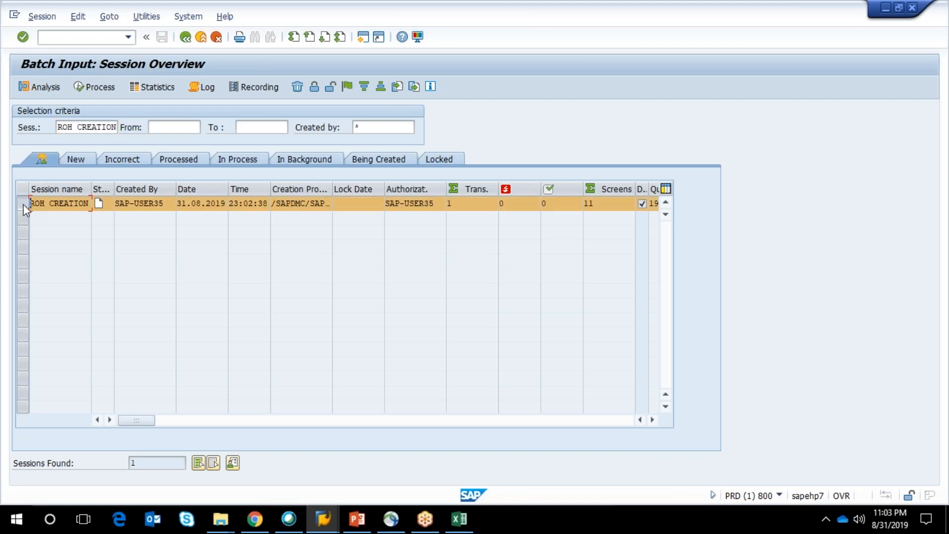
click(24, 204)
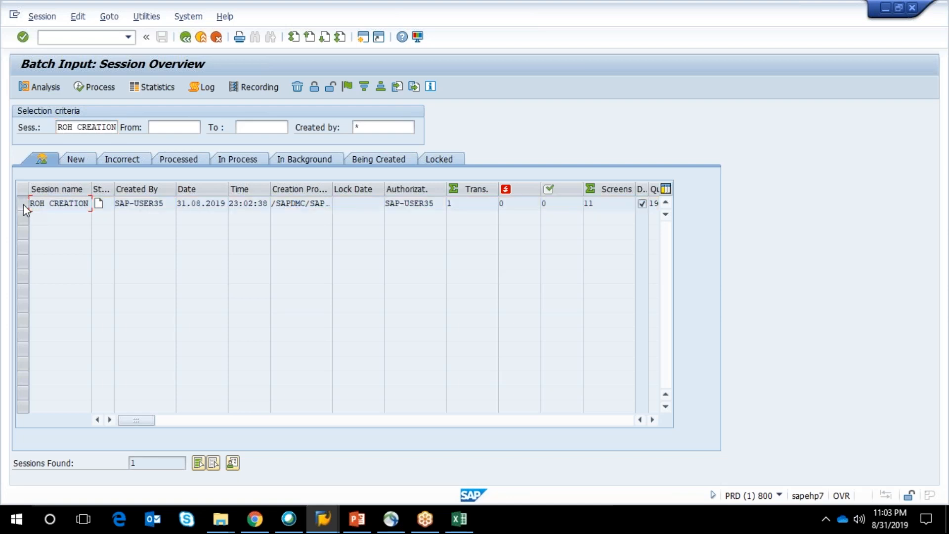
click(24, 204)
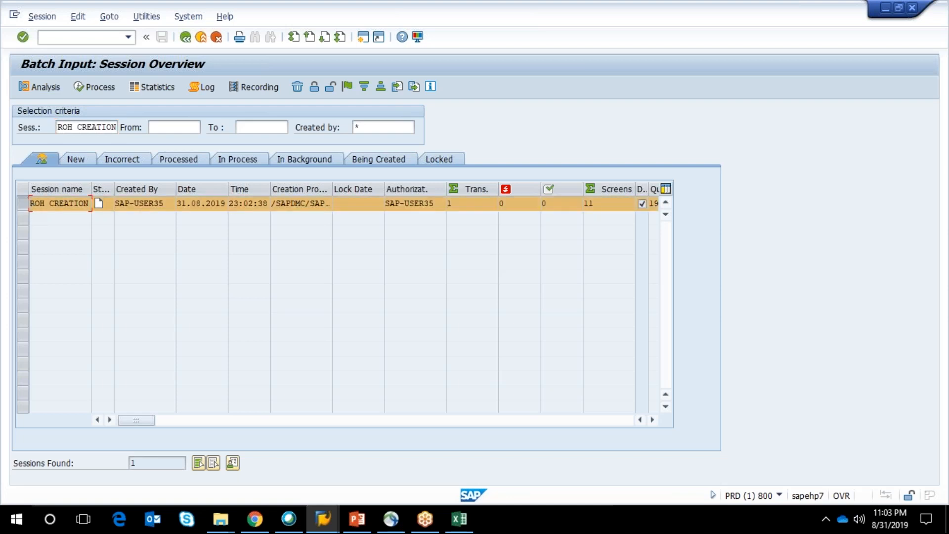
click(96, 86)
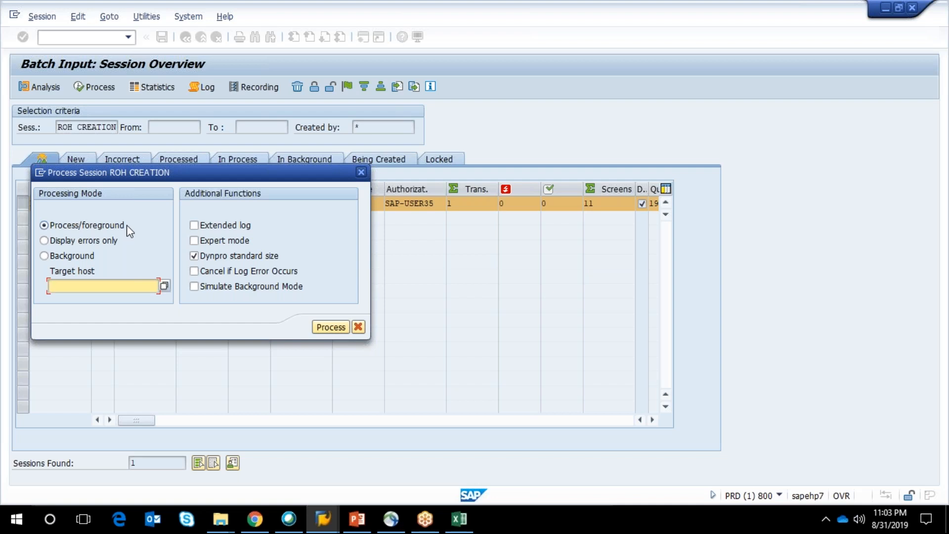
click(48, 244)
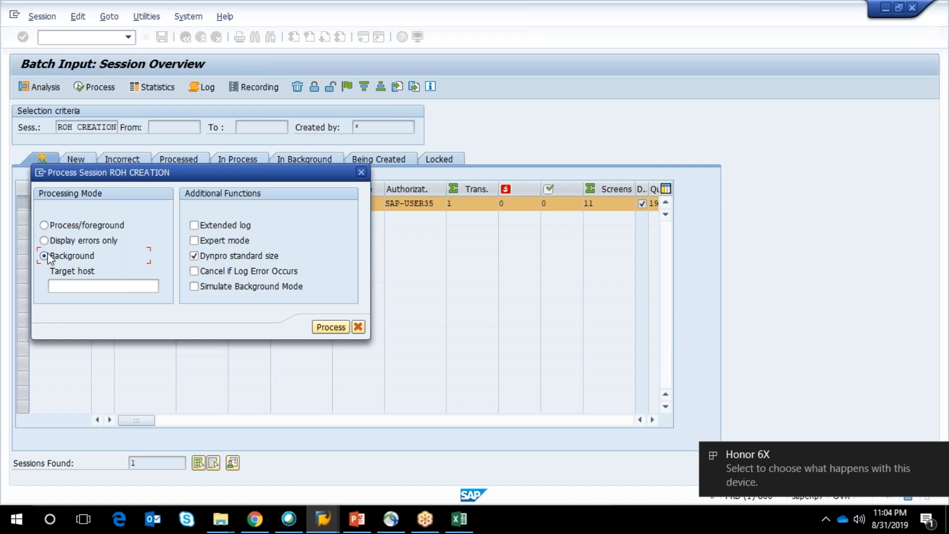
click(53, 229)
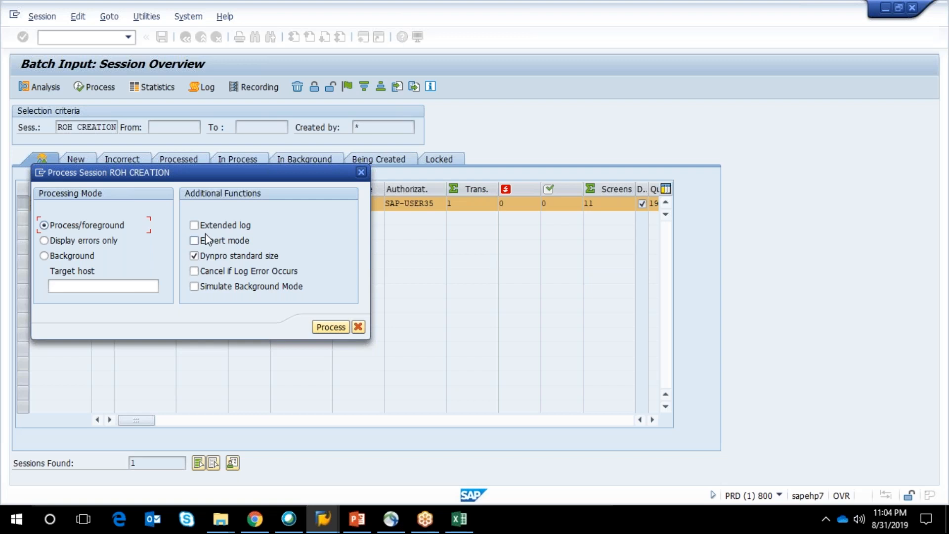
click(196, 239)
click(193, 226)
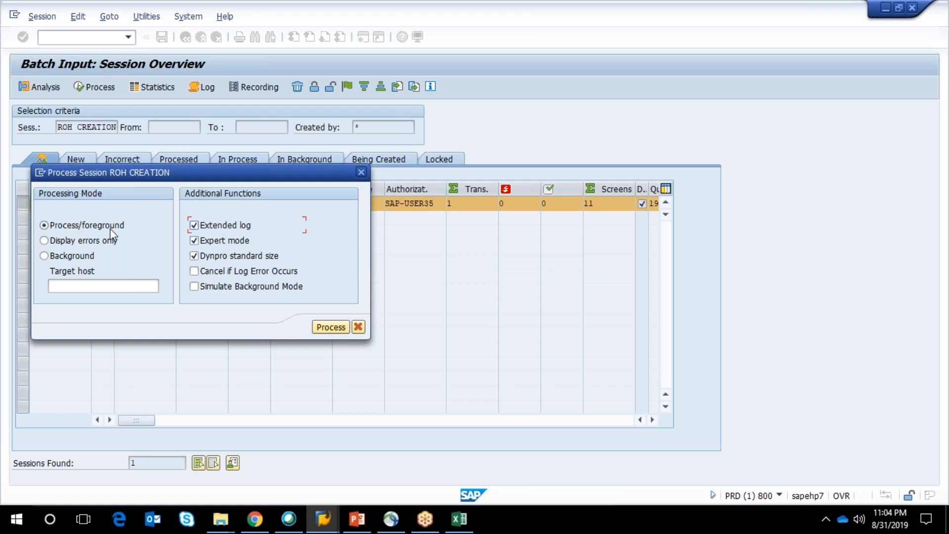
click(326, 329)
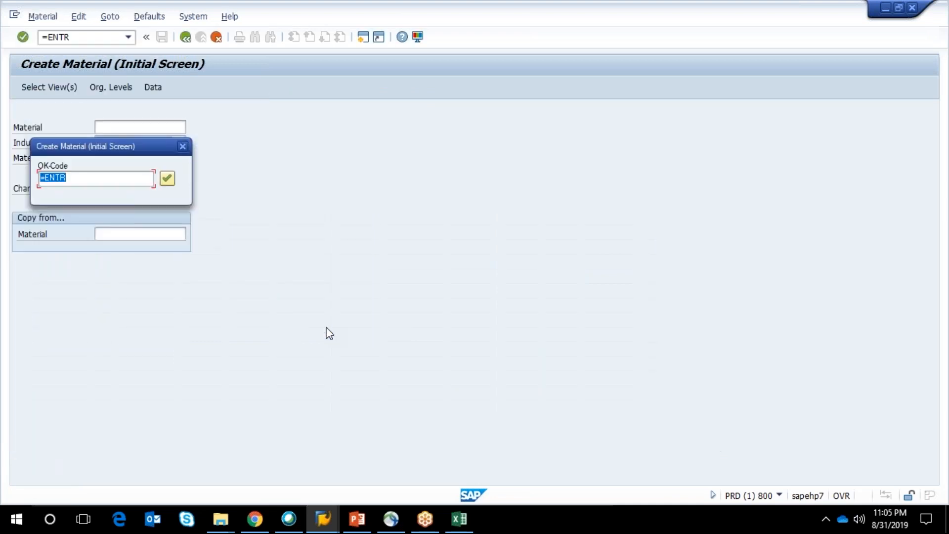
Step: Move the OK-Code dialog clear of the Create Material fields, step through the recorded =ENTR screens and dismiss the error dialog
drag(147, 153, 322, 184)
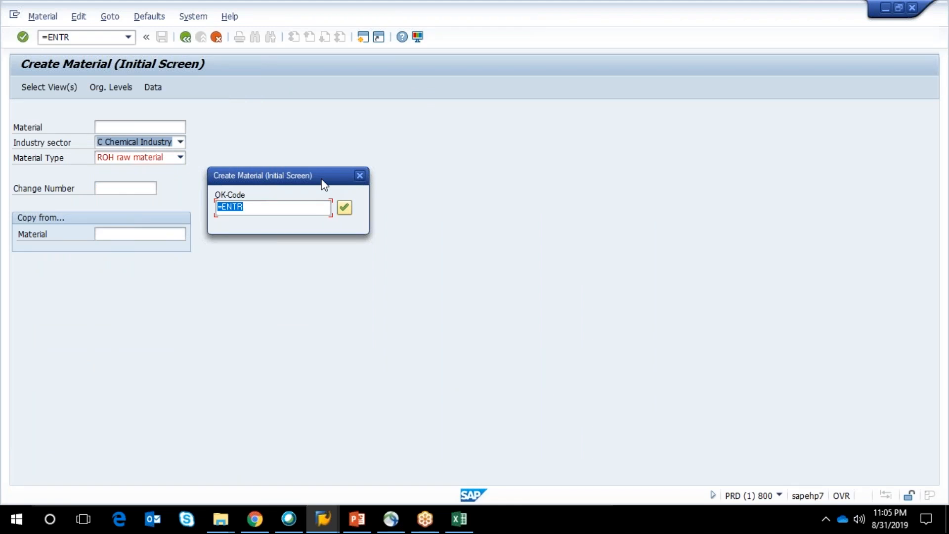
key(Return)
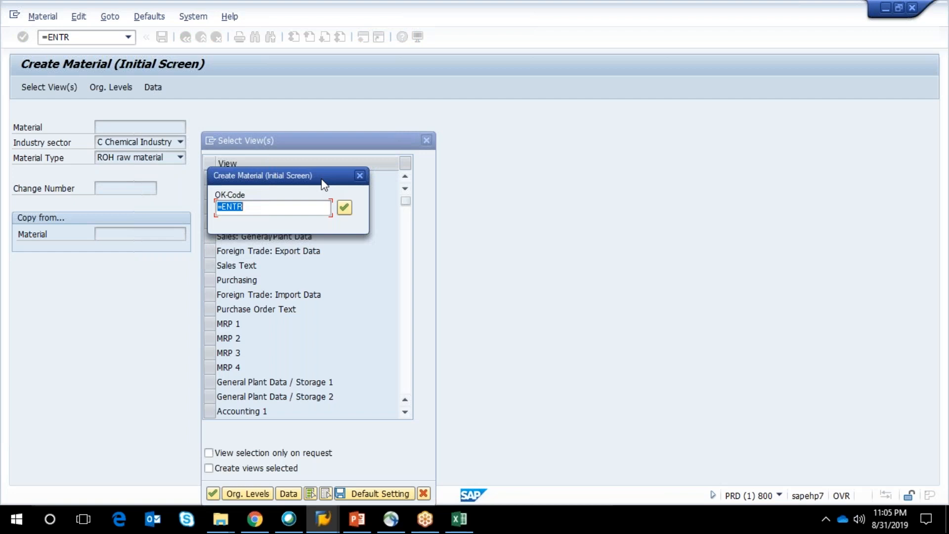
key(Return)
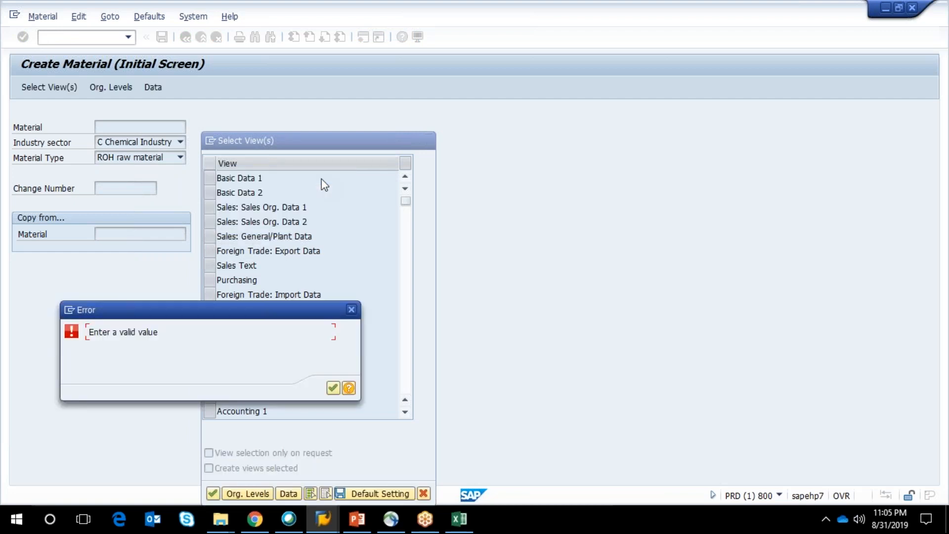
key(Return)
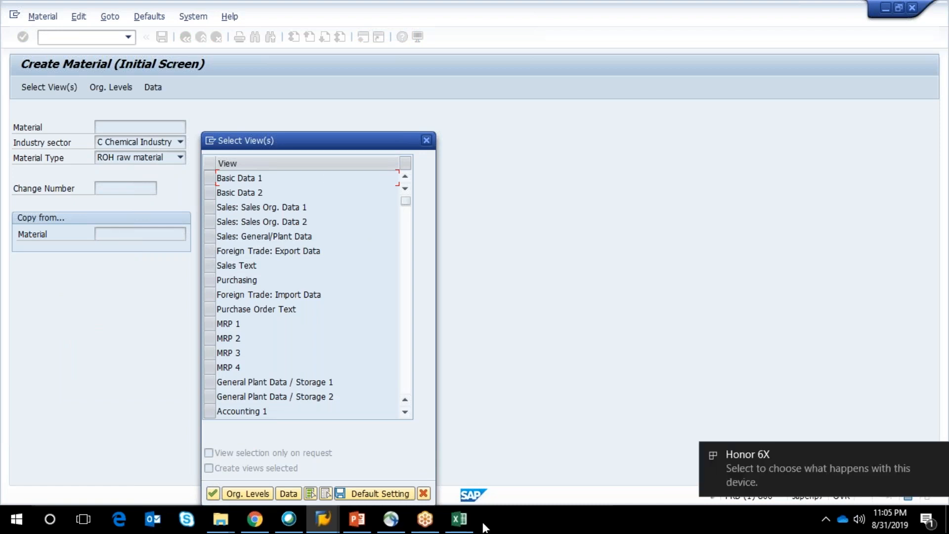
Step: Cancel view selection, exit the material creation transaction without keeping the batch input data and go back to the session overview
mouse_move(467, 525)
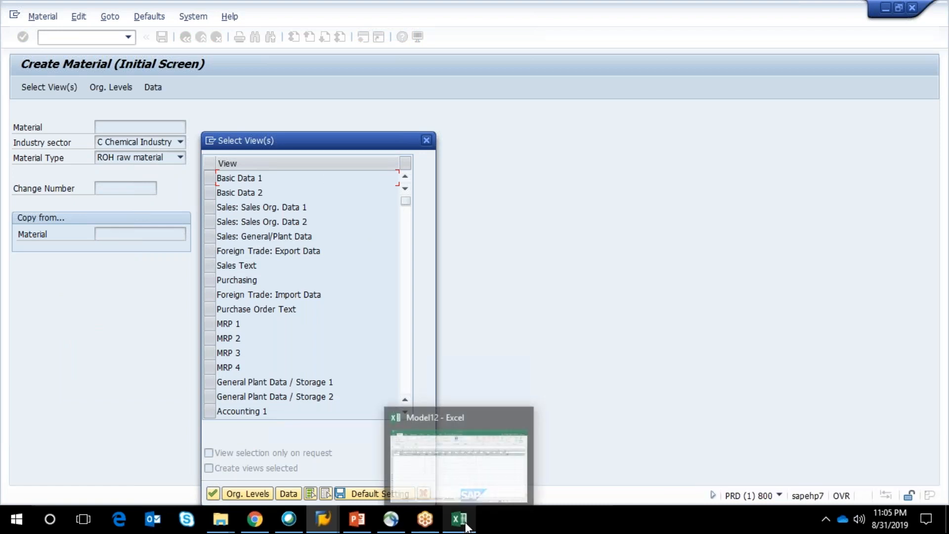
click(426, 141)
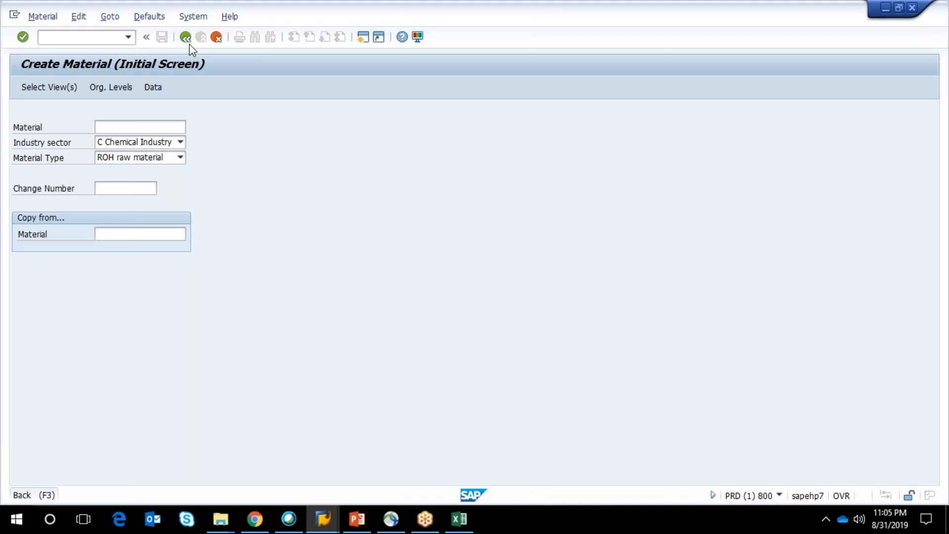
click(186, 37)
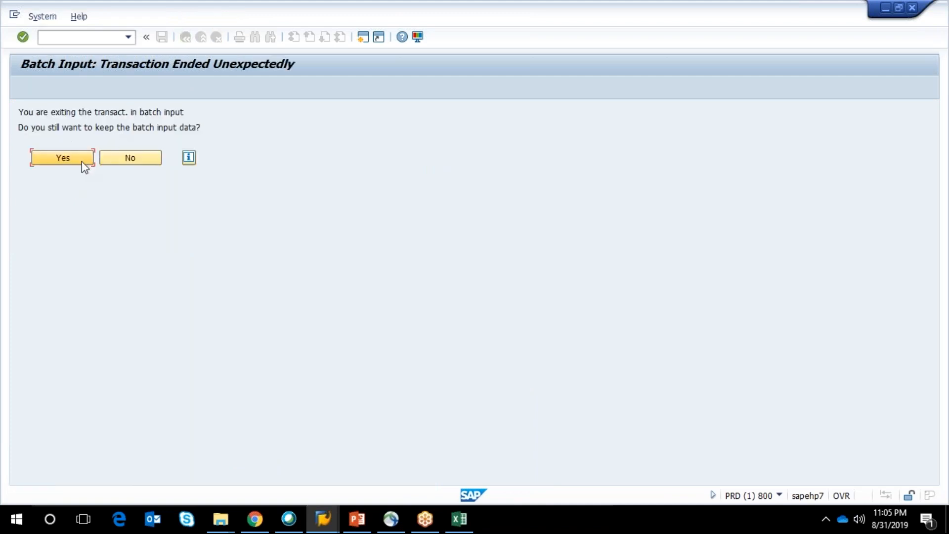
click(114, 161)
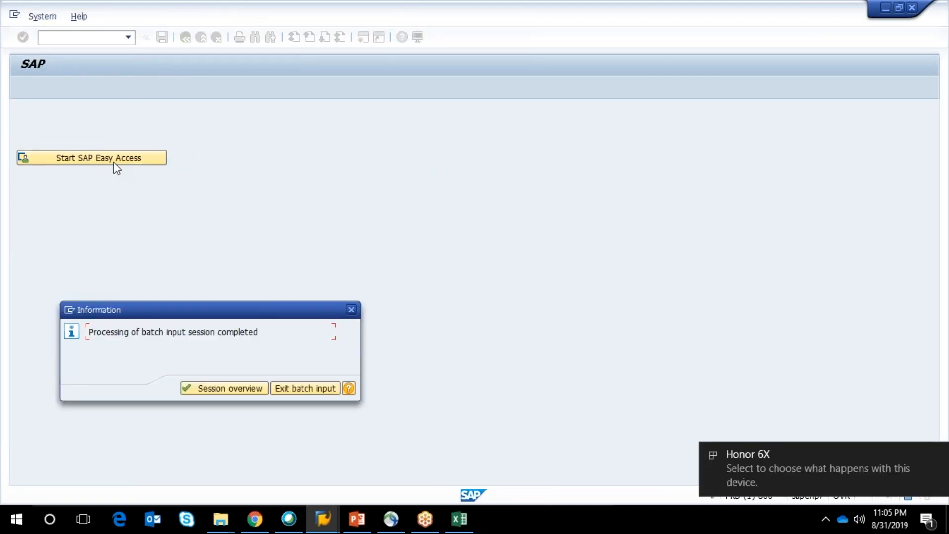
click(218, 387)
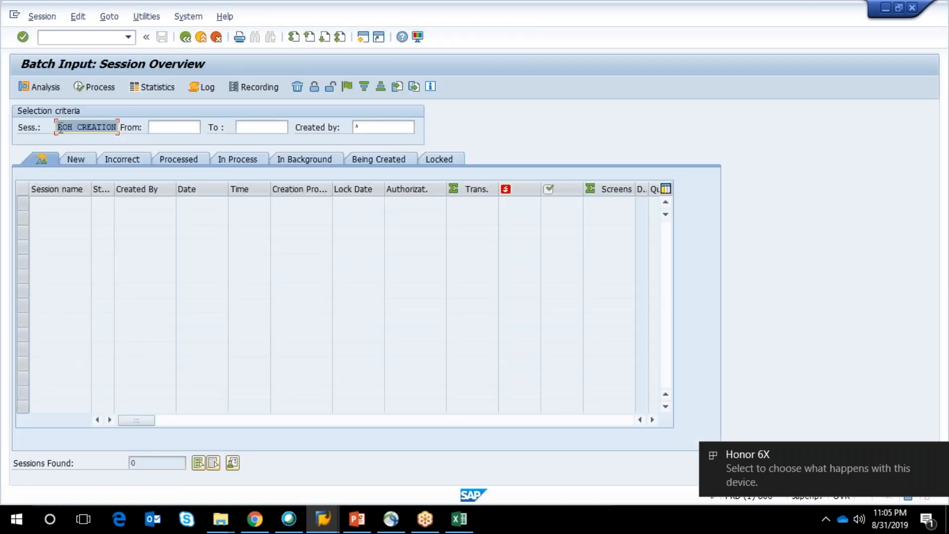
Step: Leave the session overview, restart transaction LSMW and open the process steps of TEST_PROJECT, MM_PROJECT, ROH CREATION
click(185, 38)
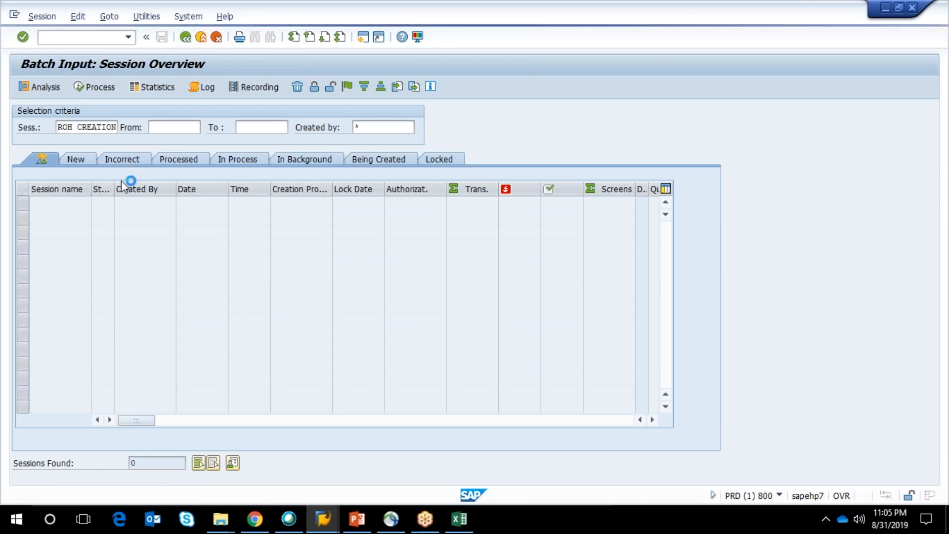
text(/n)
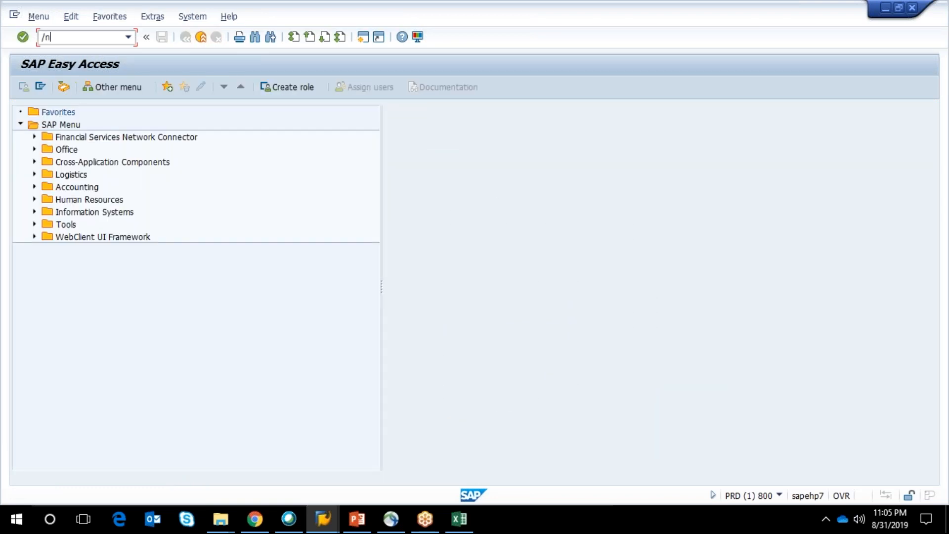
text(lsmw)
key(Return)
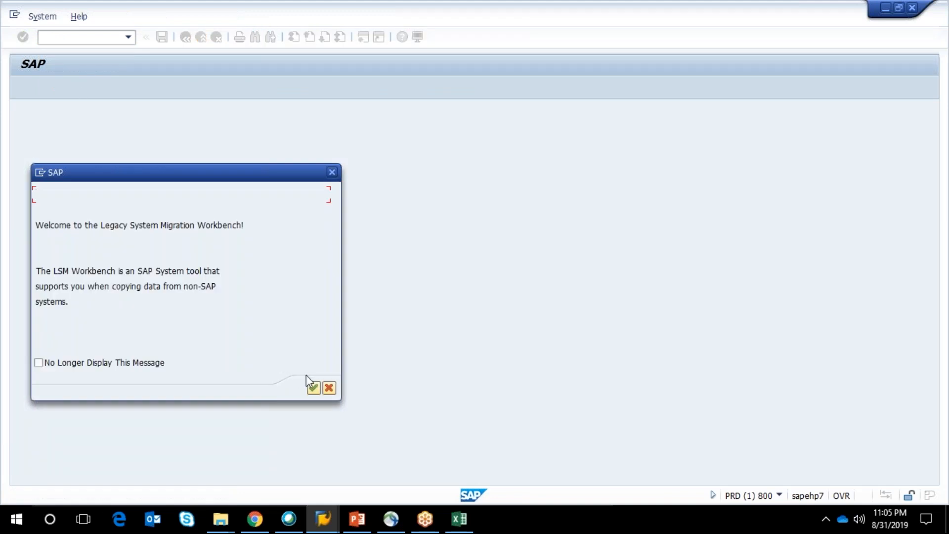
click(313, 387)
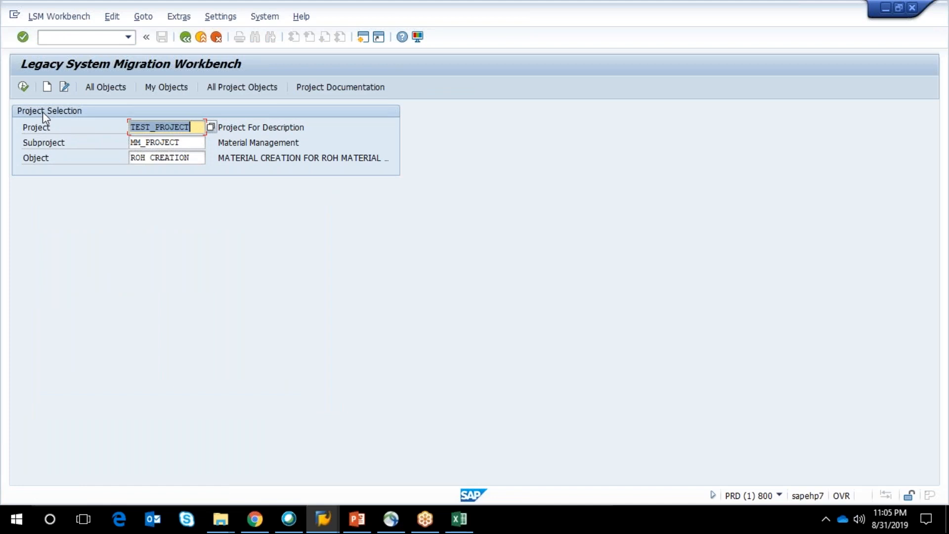
click(22, 91)
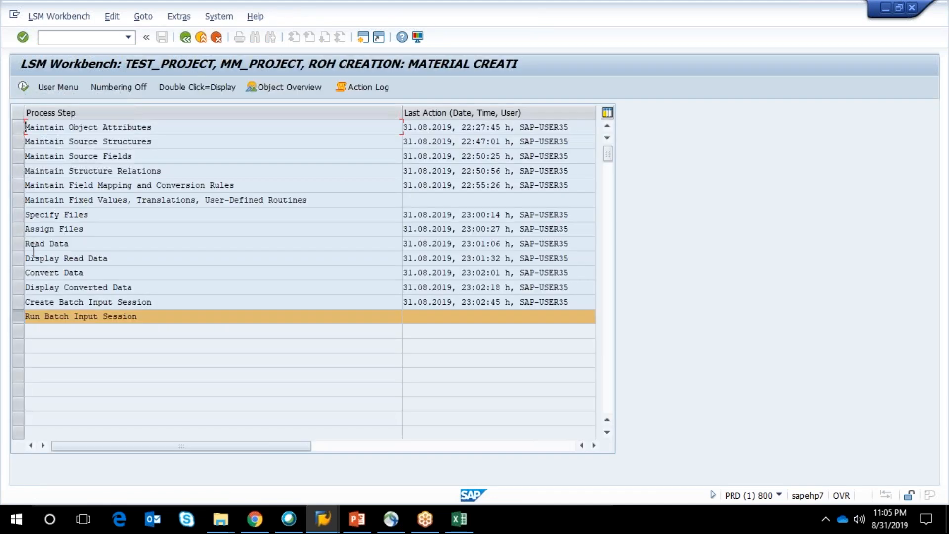
Step: Reopen Specify Files in change mode, save the existing File1.txt specification and return to the process steps
click(20, 214)
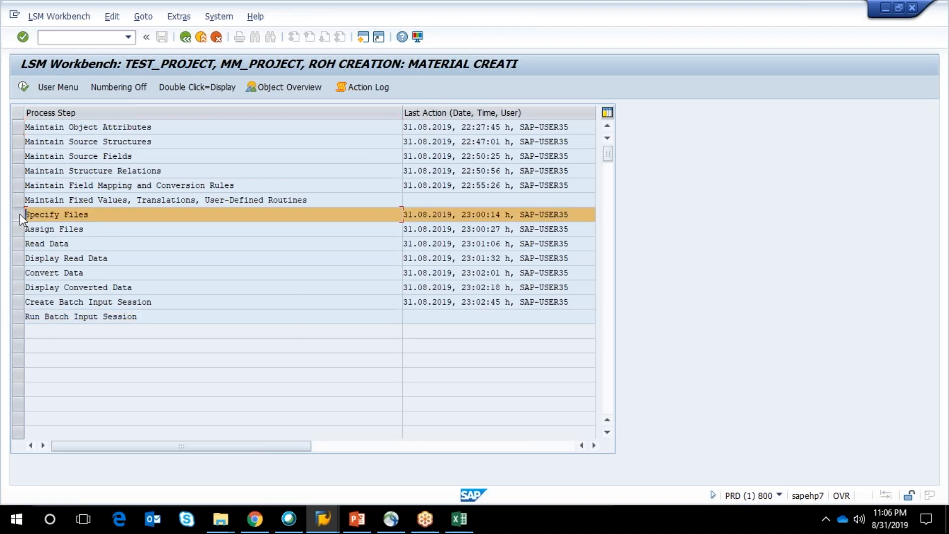
click(23, 87)
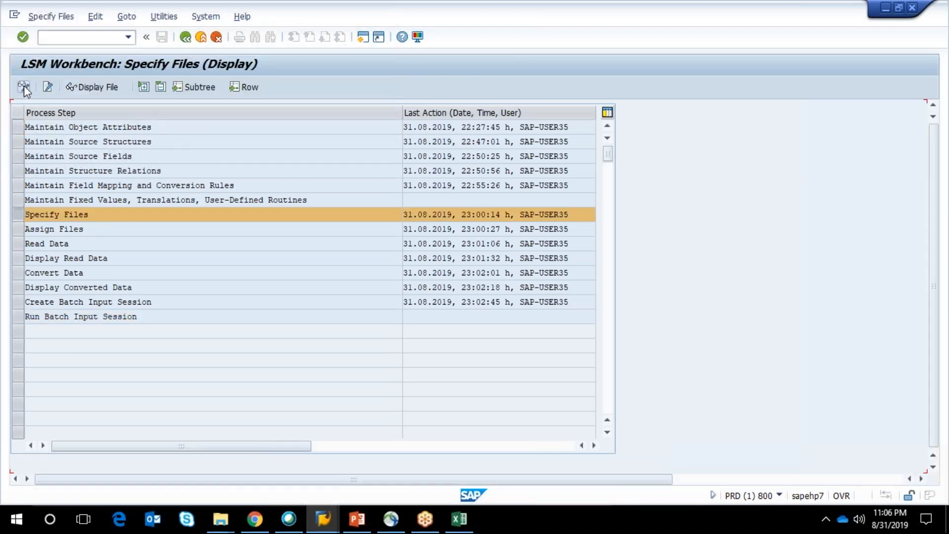
click(24, 87)
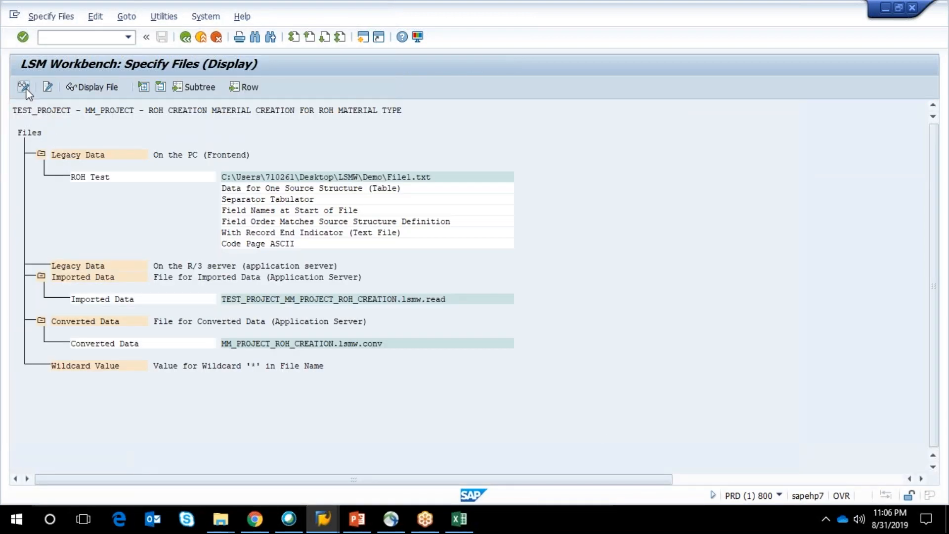
click(162, 37)
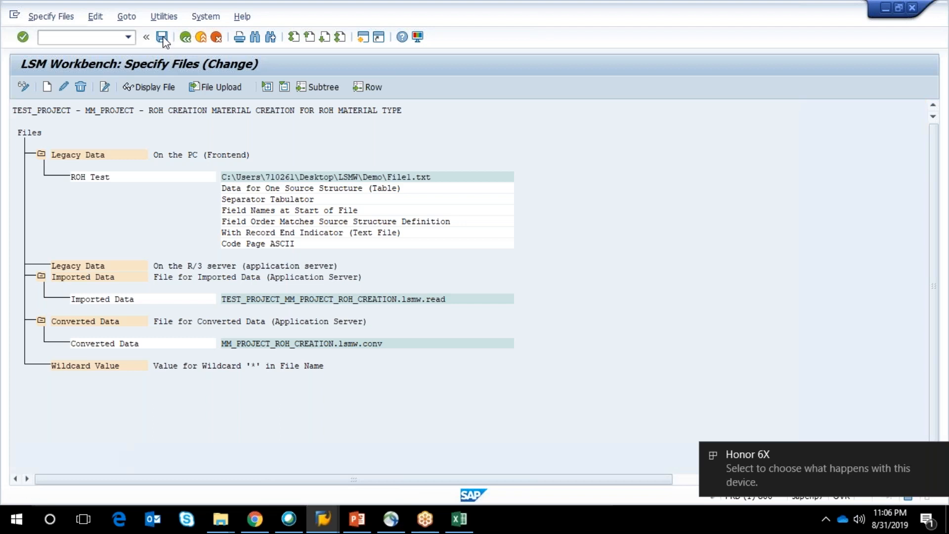
click(185, 38)
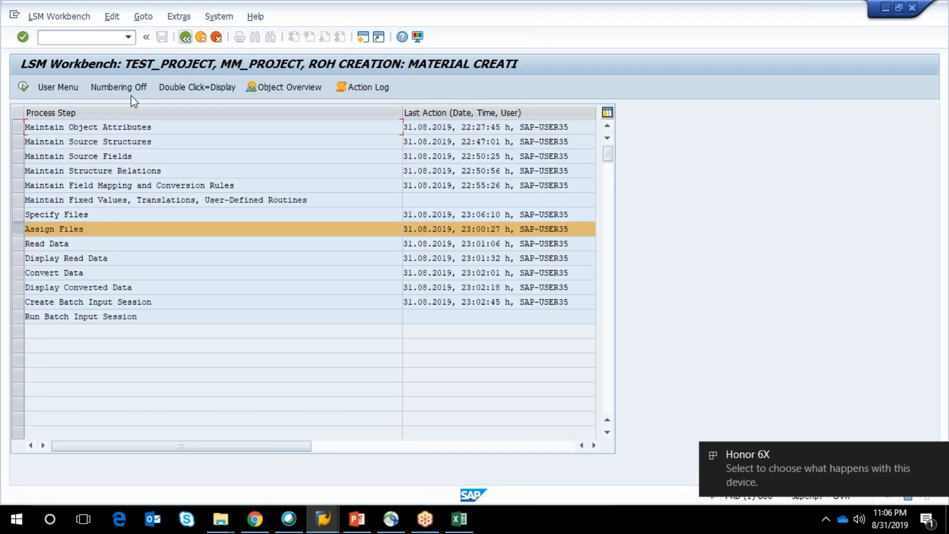
Step: Open Assign Files in change mode, save the File1.txt assignment to source structure ROH_SS and return to the process steps
click(22, 88)
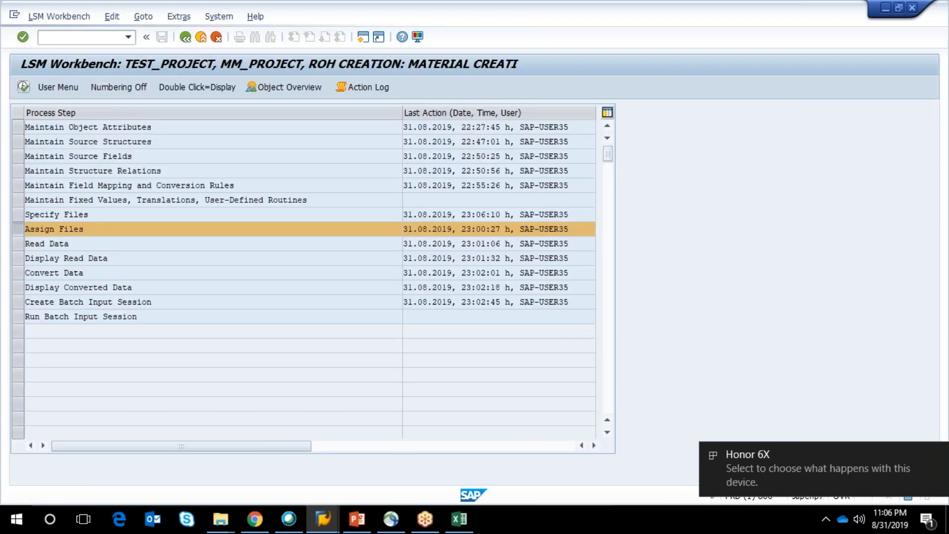
click(23, 87)
click(164, 44)
click(186, 40)
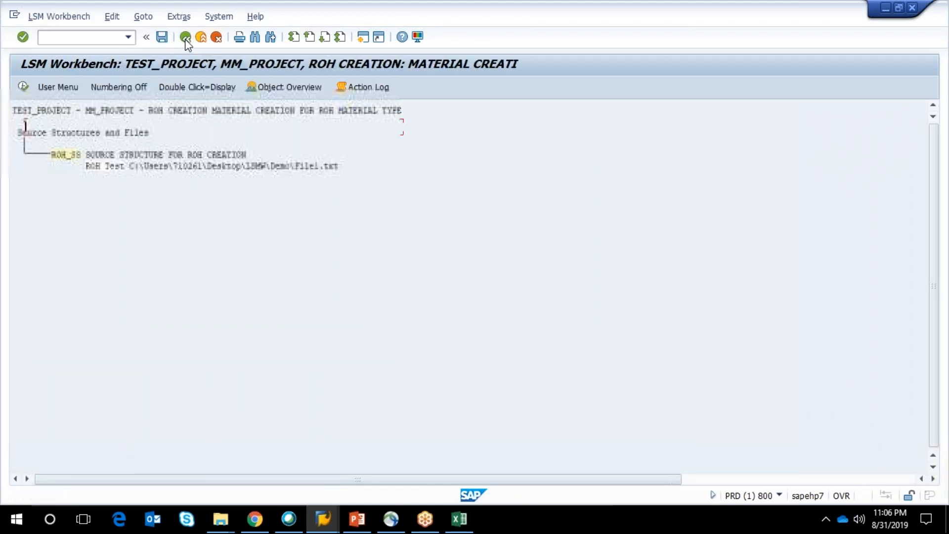
Step: Run Read Data for the ROH CREATION object and allow access to File1.txt
click(25, 85)
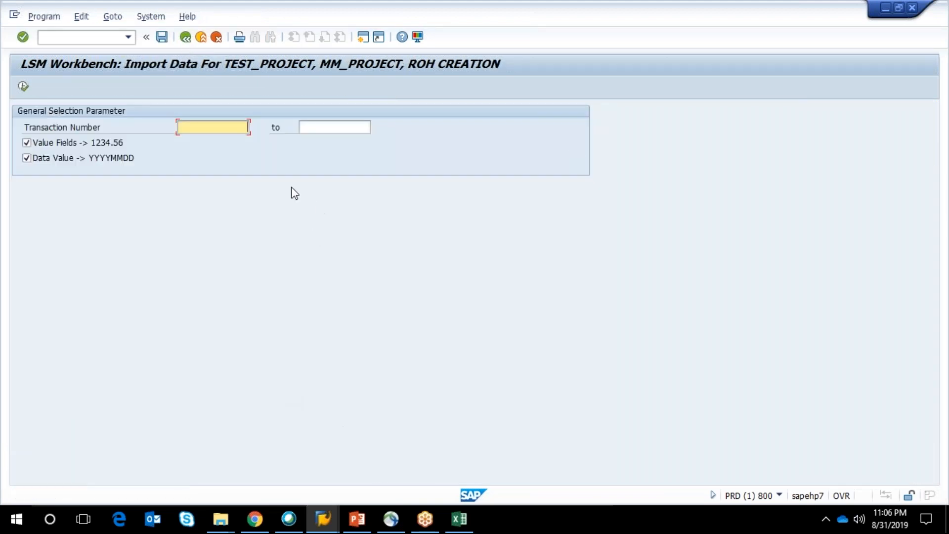
click(25, 87)
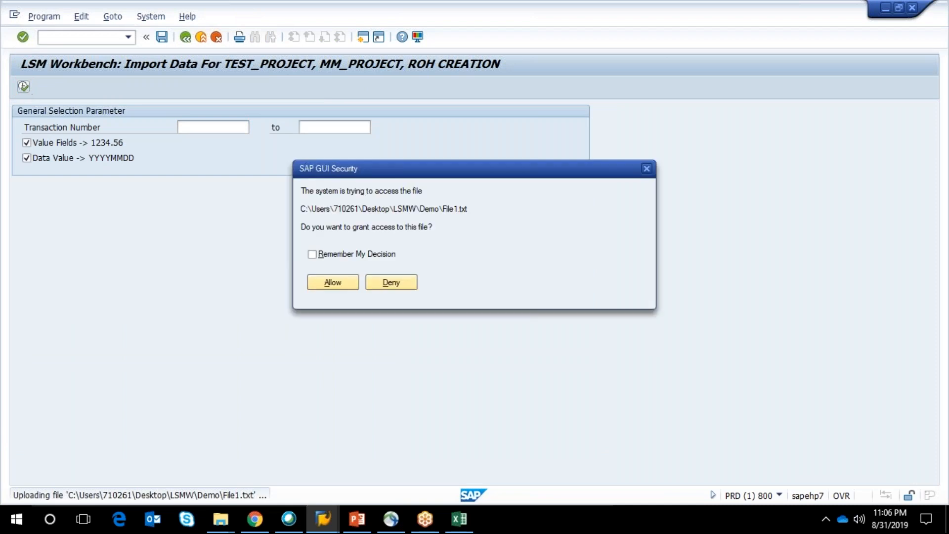
click(333, 283)
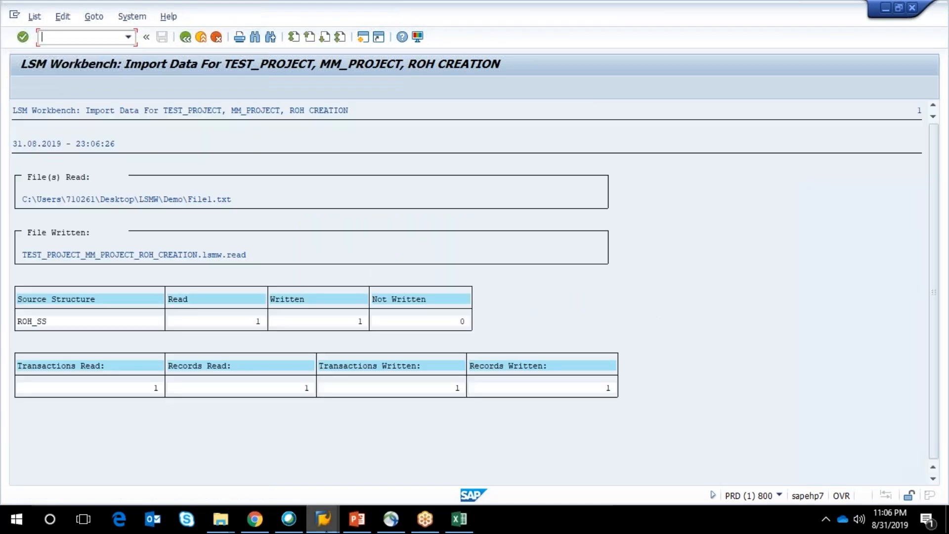
Step: Switch to the LSMW Demo folder and compare the field values of File1 and FILE2 in Notepad
mouse_move(309, 526)
click(226, 522)
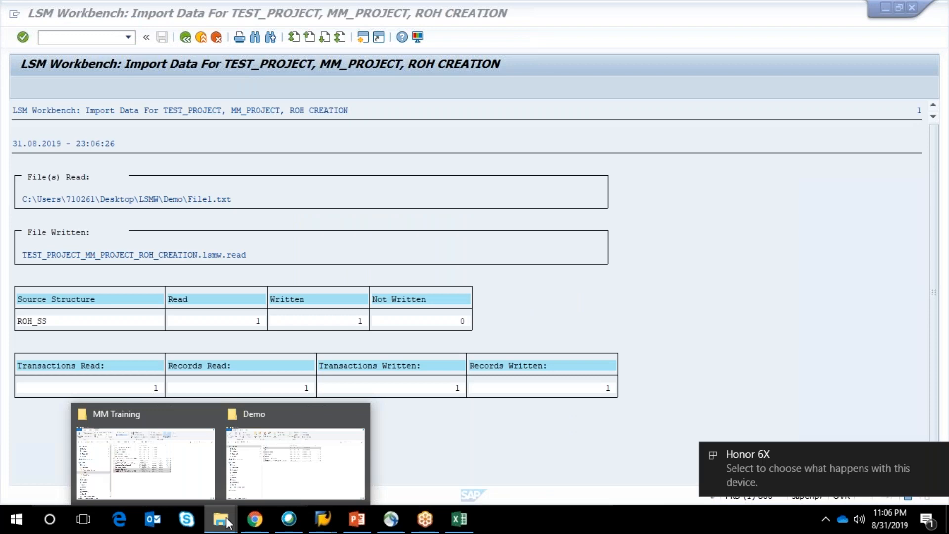
click(295, 463)
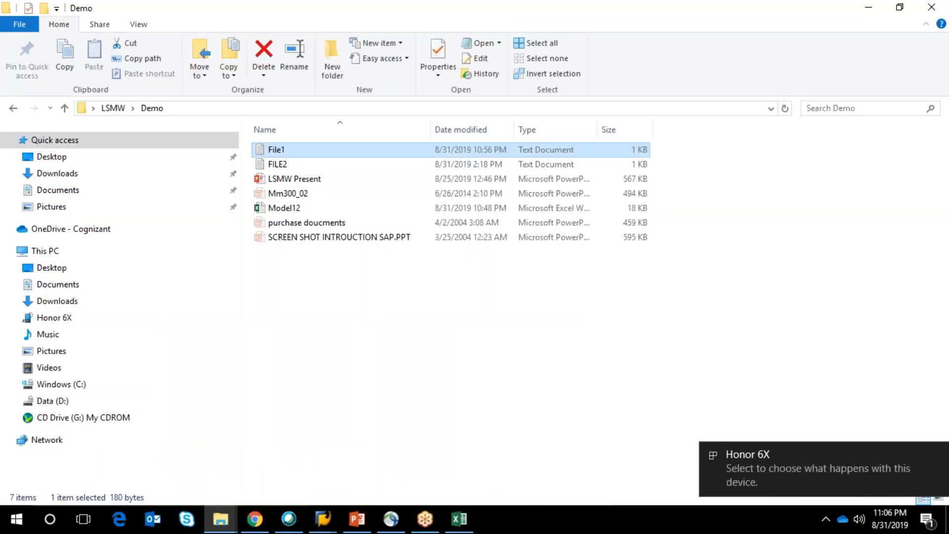
double_click(277, 150)
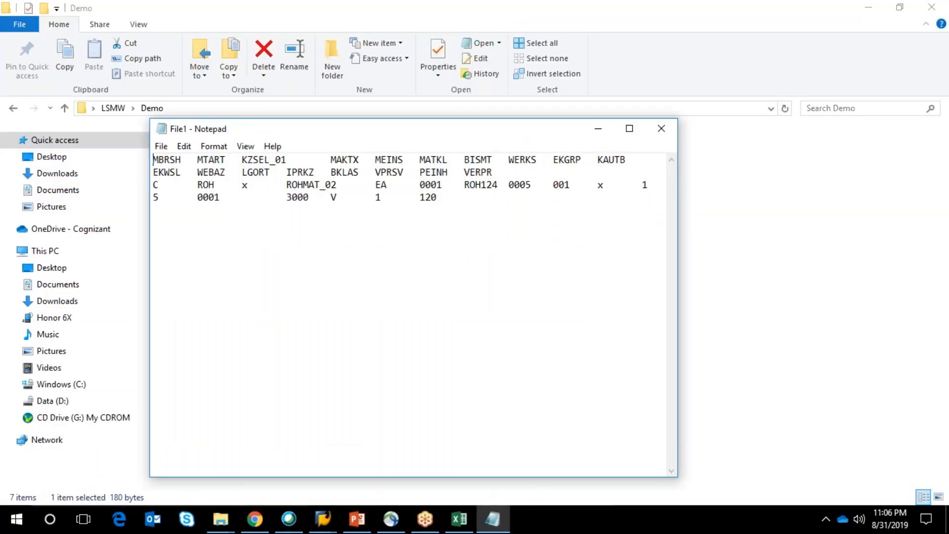
double_click(509, 128)
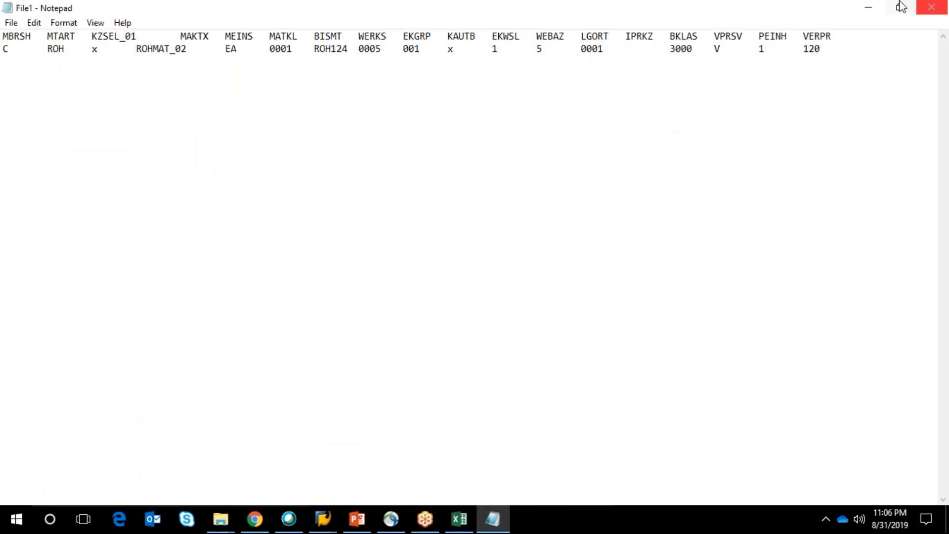
click(871, 7)
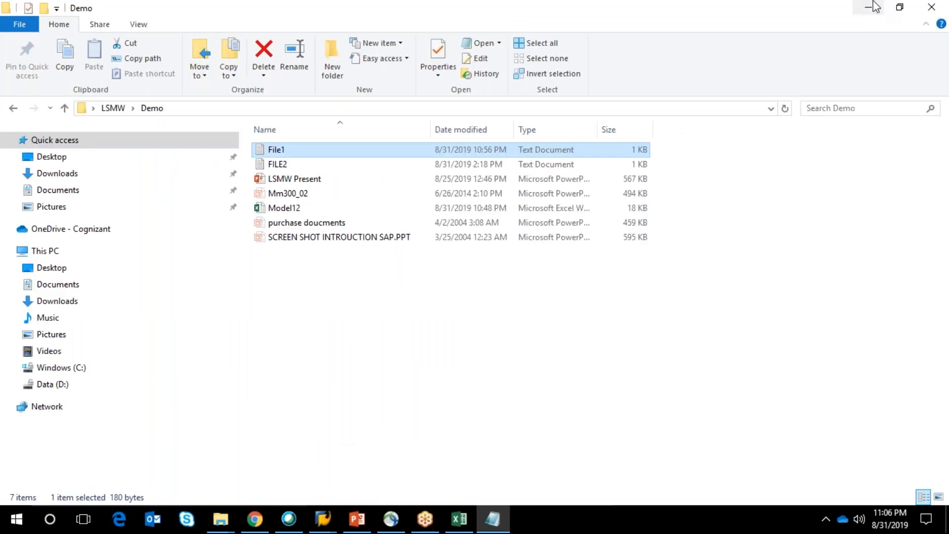
double_click(277, 164)
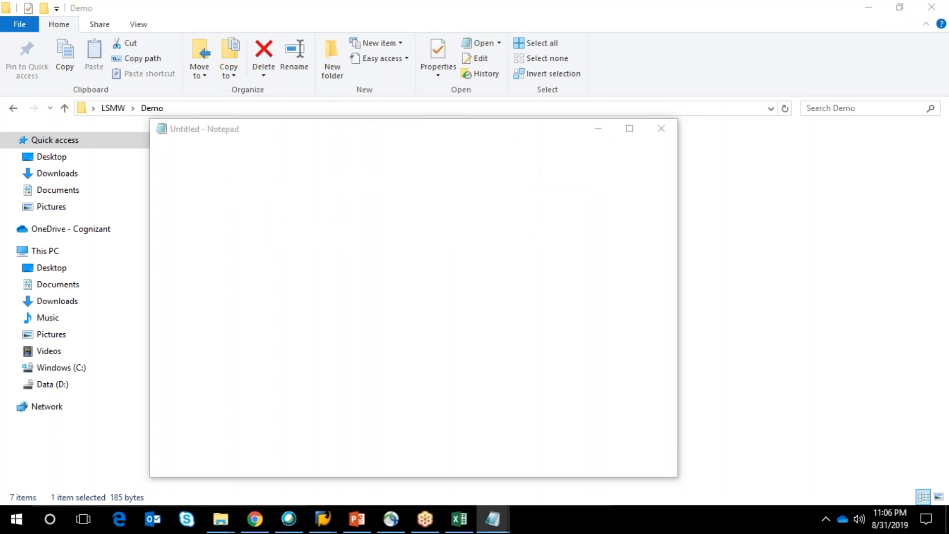
click(630, 128)
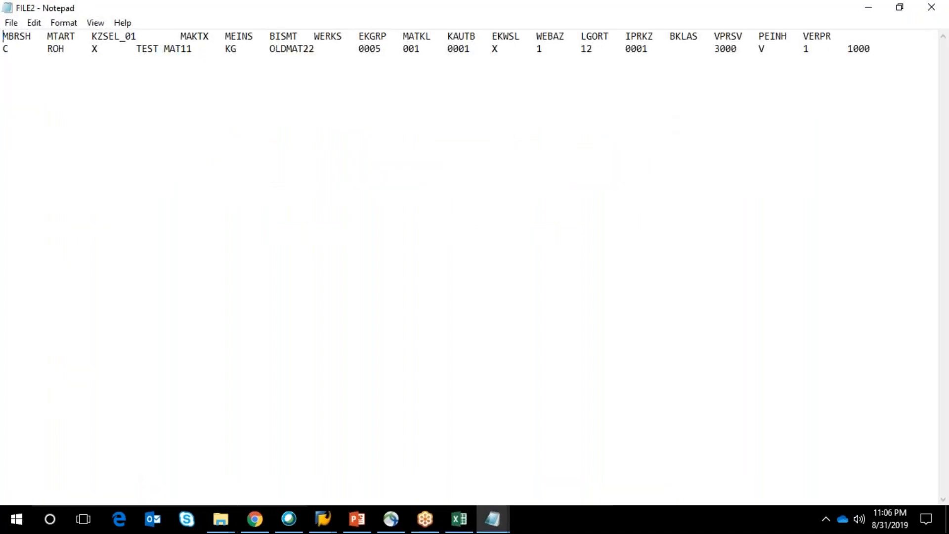
click(926, 9)
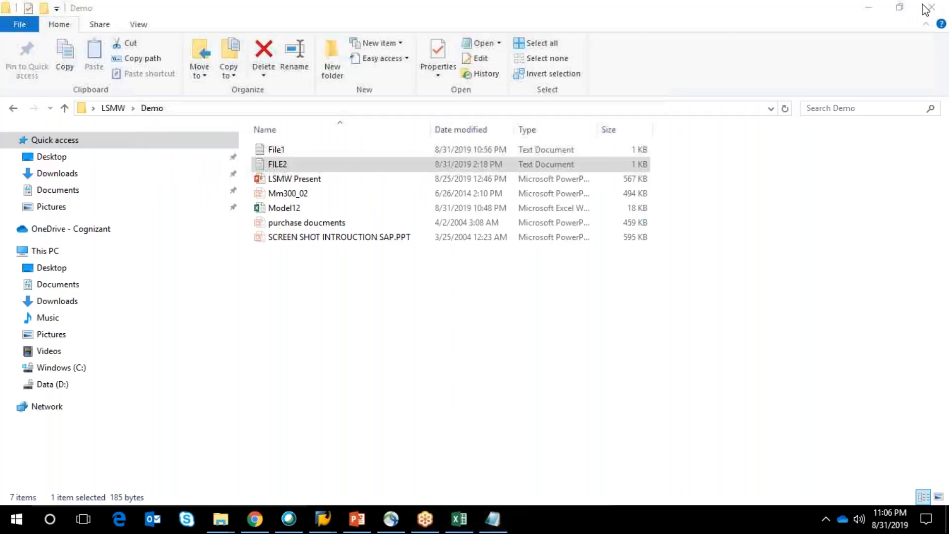
Step: Reopen File1 in Notepad, replace the lowercase x under KZSEL_01 and KAUTB with capital X, and close the file with the changes saved
click(295, 152)
double_click(295, 152)
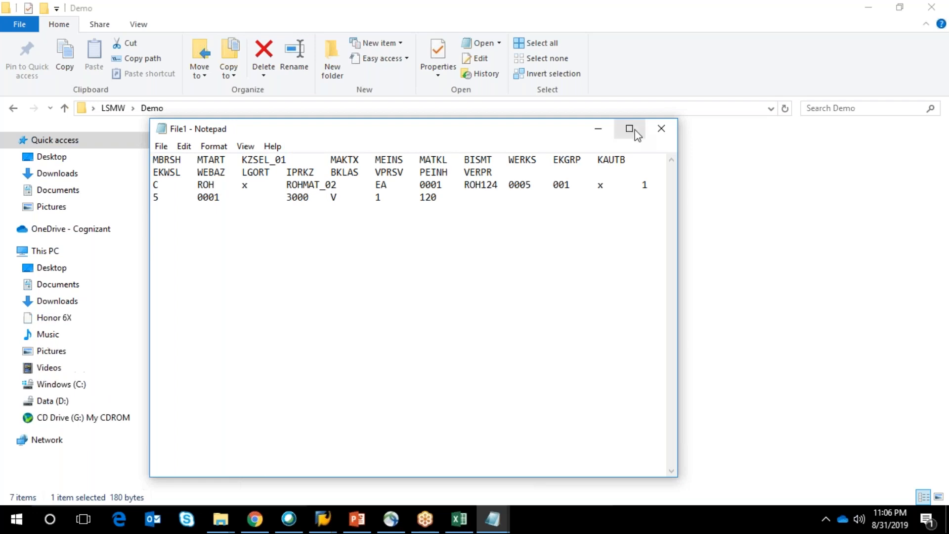
click(629, 128)
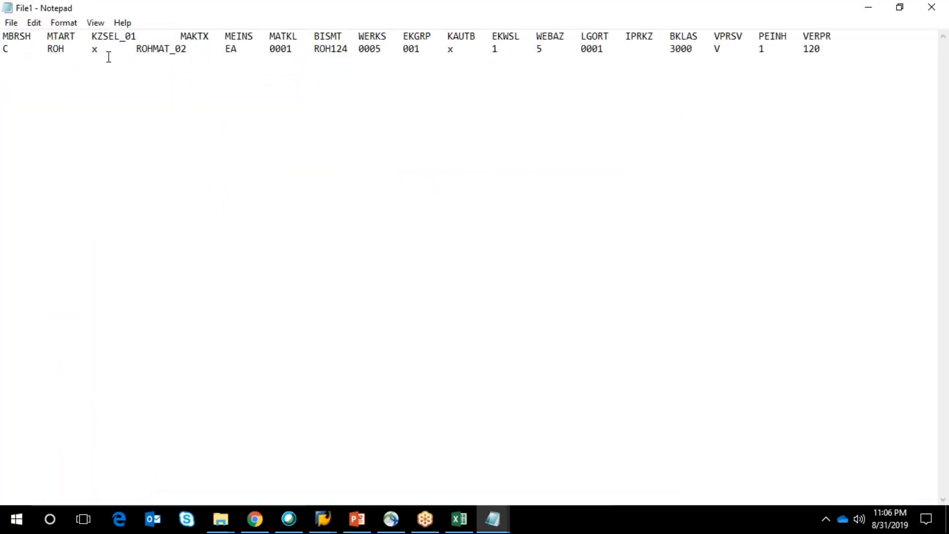
click(94, 47)
key(Delete)
text(X)
click(451, 52)
key(Delete)
text(X)
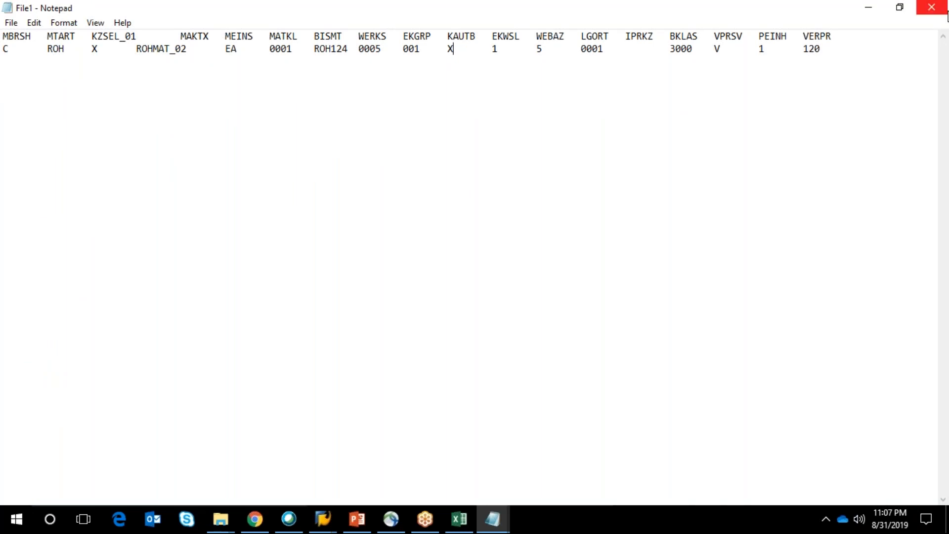
click(932, 7)
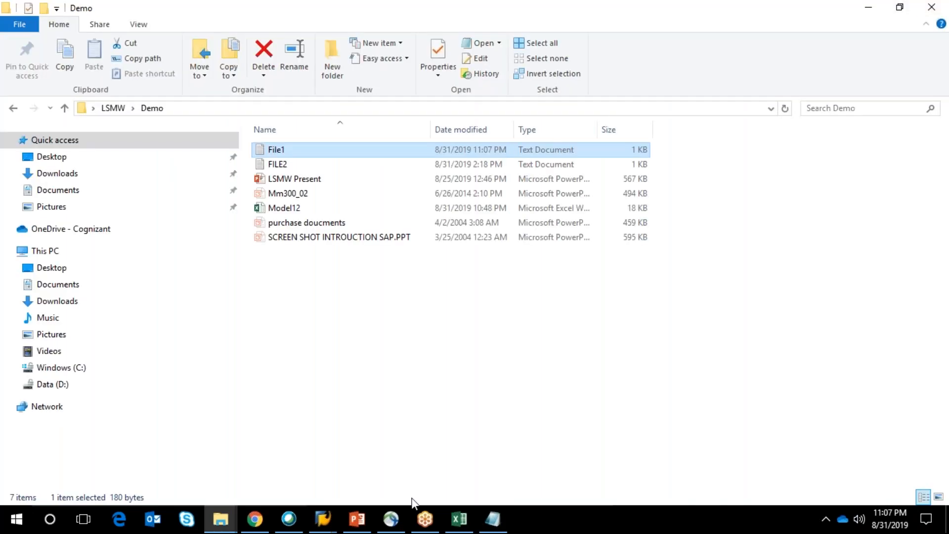
Step: Switch back to the LSM Workbench import results in SAP and return to the process steps
click(323, 524)
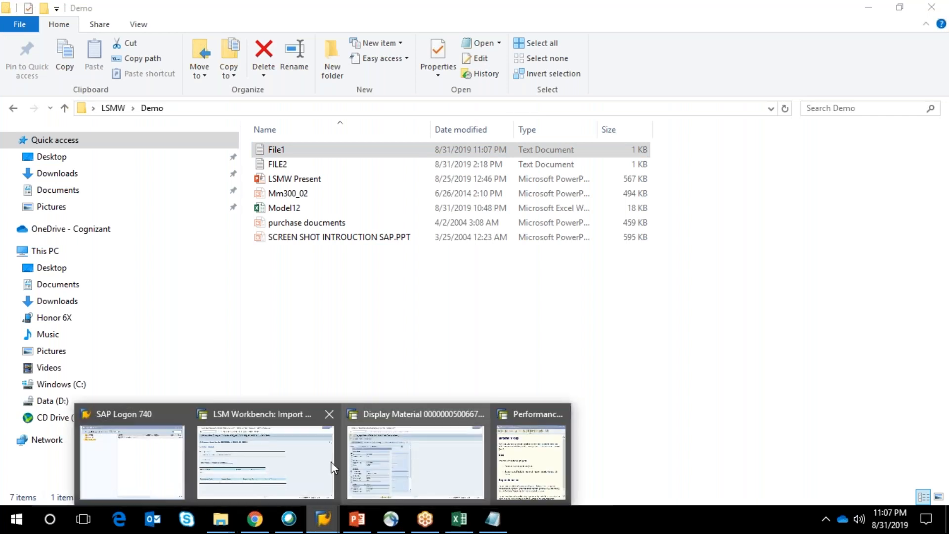
mouse_move(331, 461)
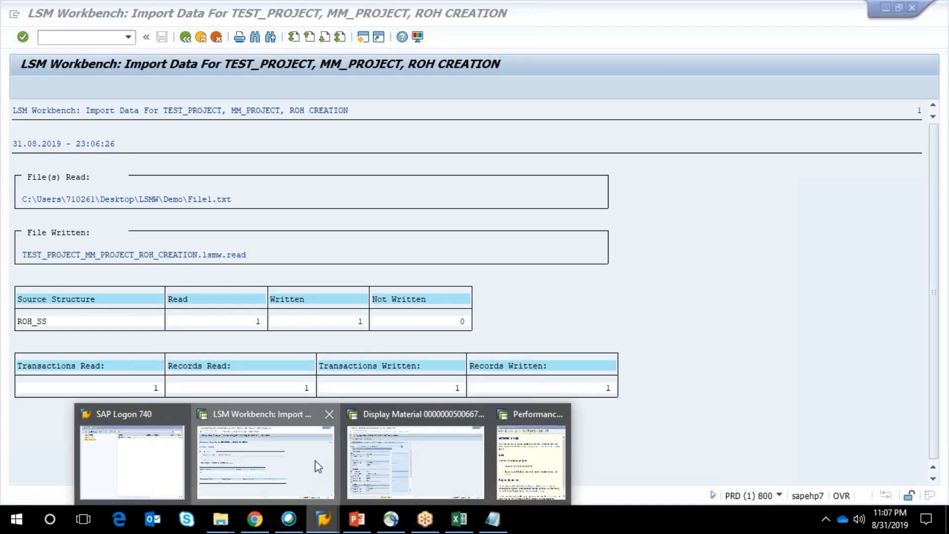
click(318, 466)
click(188, 40)
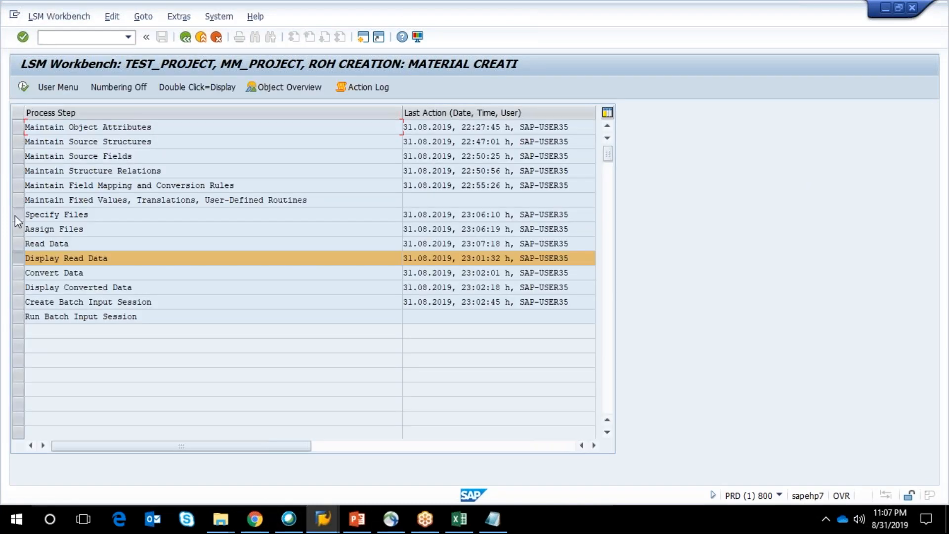
Step: Reopen Specify Files in change mode, save the specification for the edited File1.txt and return to the process steps
click(15, 215)
click(24, 89)
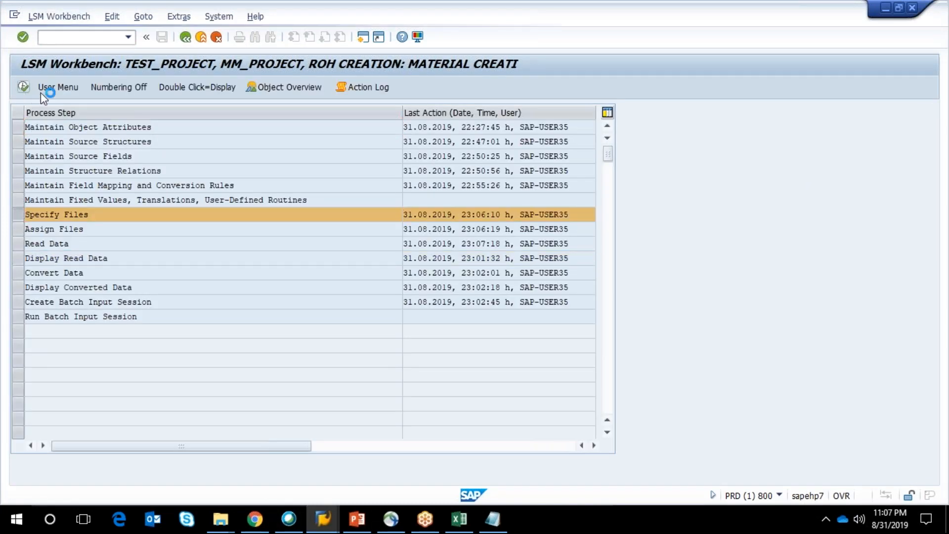
click(23, 88)
click(313, 177)
click(162, 40)
click(187, 38)
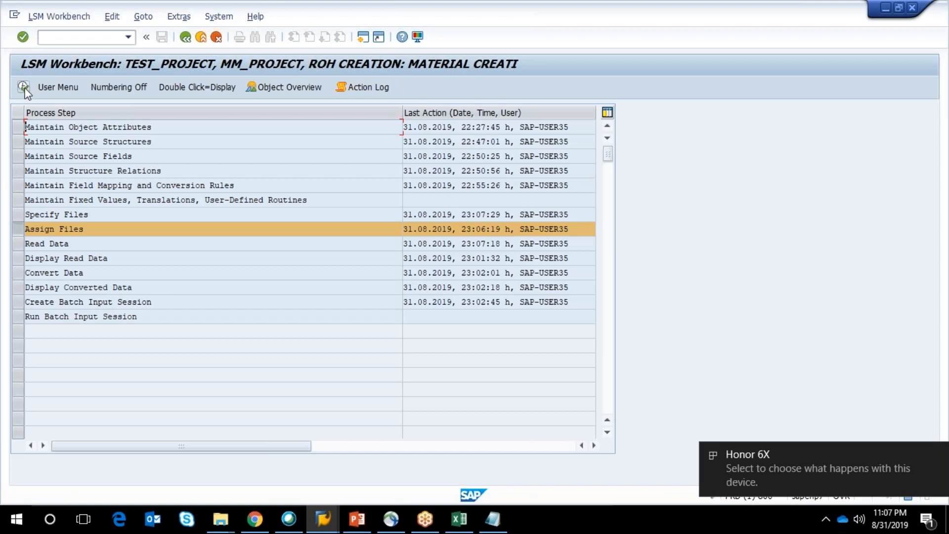
Step: Reopen Assign Files in change mode, keep File1.txt assigned to ROH_SS and go back to the process steps
click(24, 88)
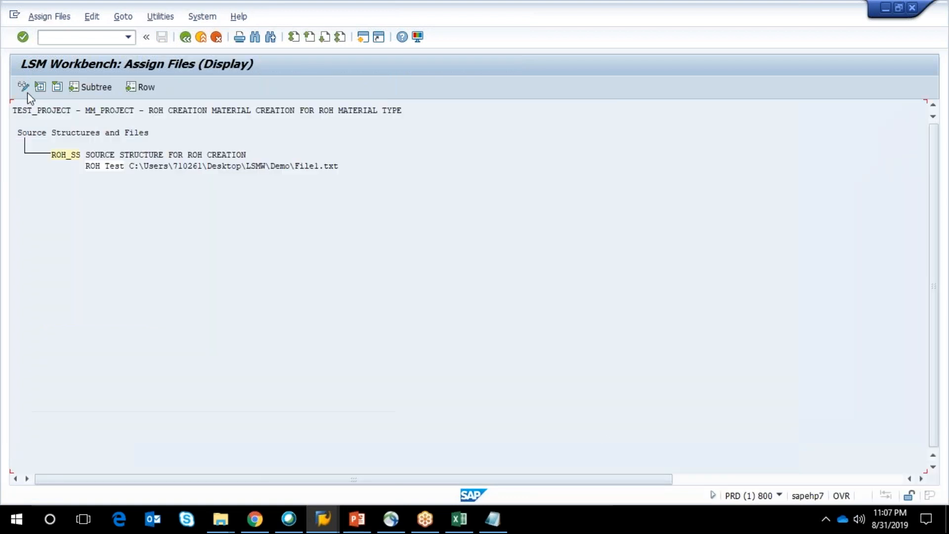
click(27, 92)
click(186, 39)
click(188, 40)
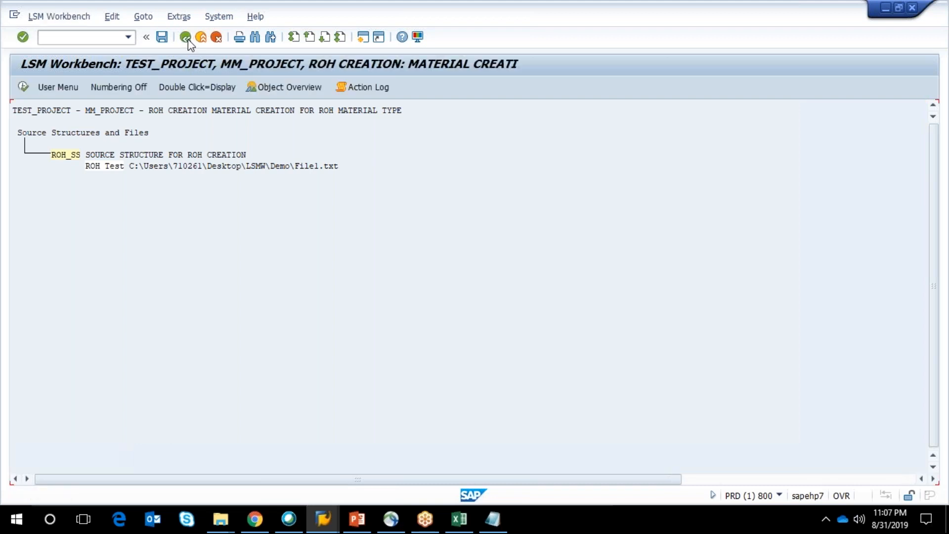
Step: Run Read Data again to import the corrected record, allowing access to File1.txt
click(23, 86)
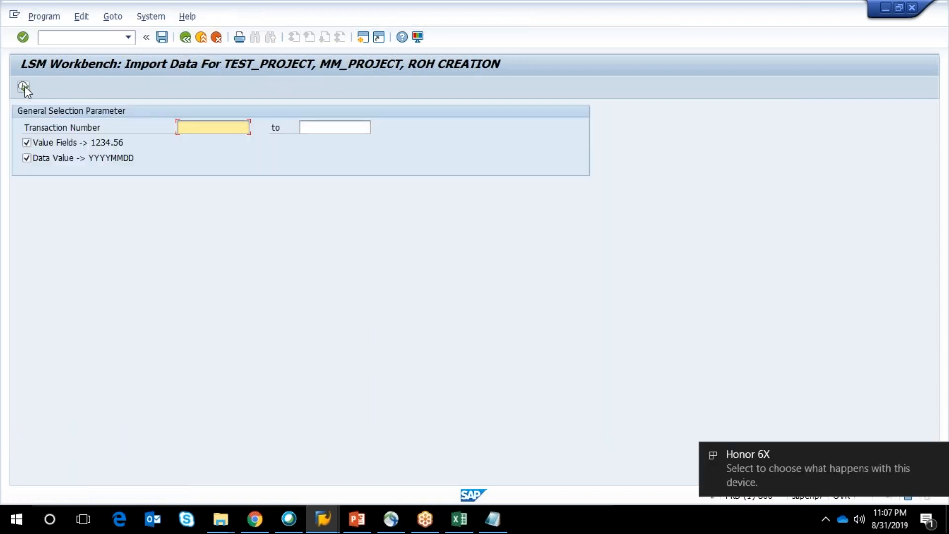
click(23, 88)
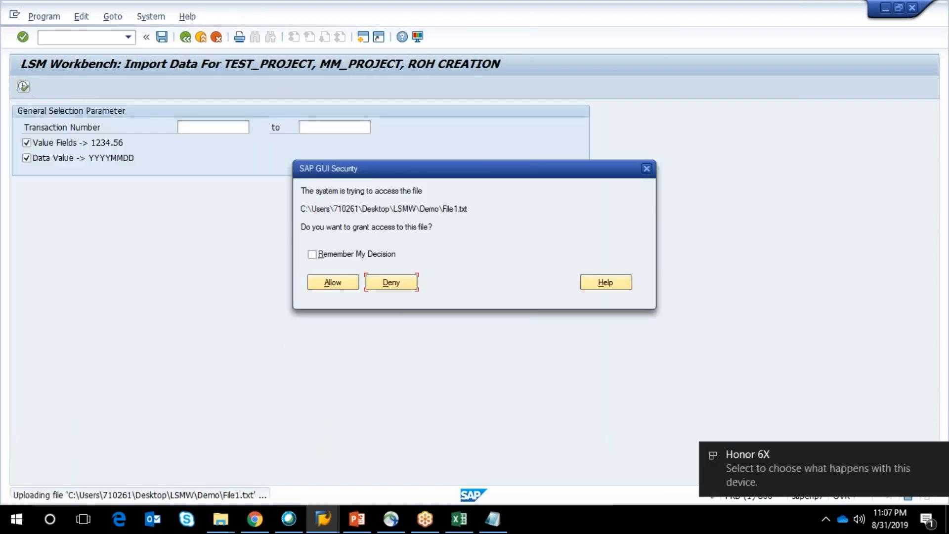
click(322, 275)
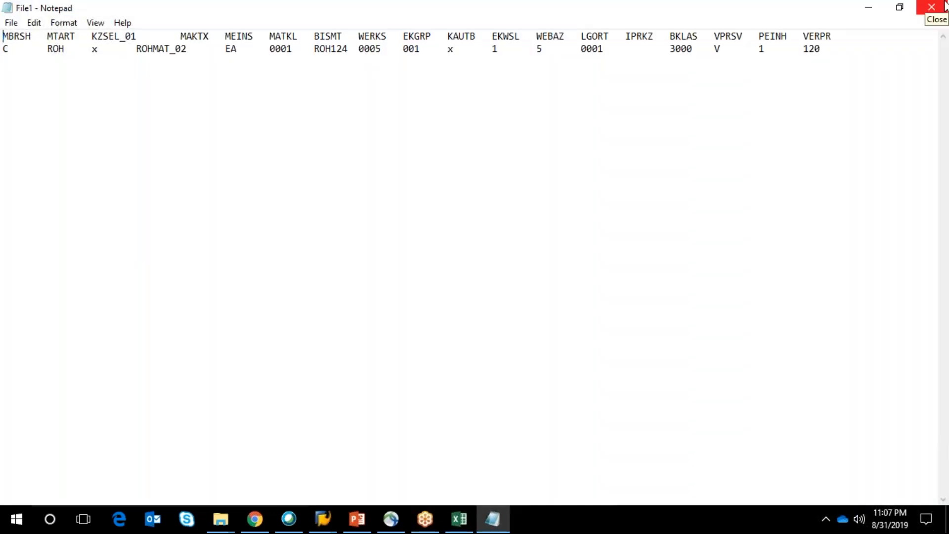
Step: Close the outdated File1 Notepad window and return from the import results to the process steps
click(944, 3)
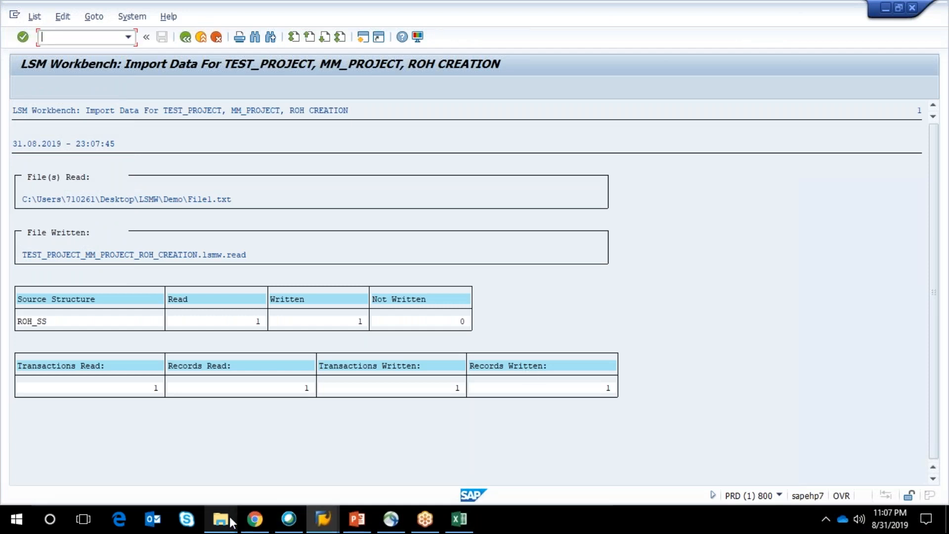
click(230, 522)
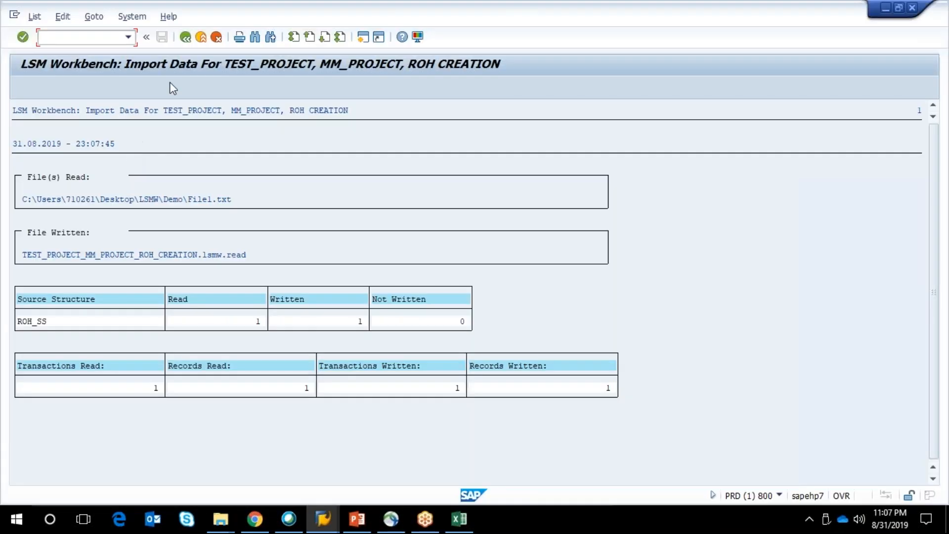
click(185, 39)
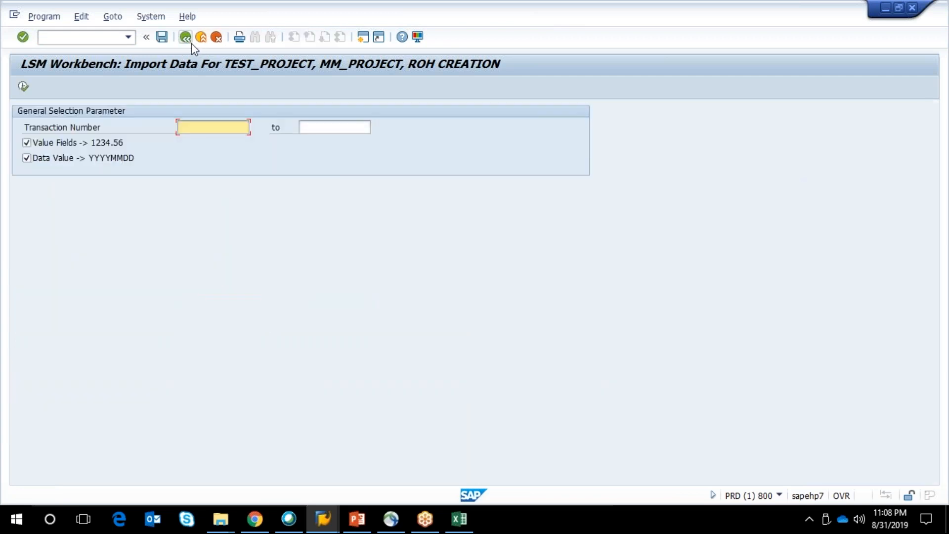
click(191, 43)
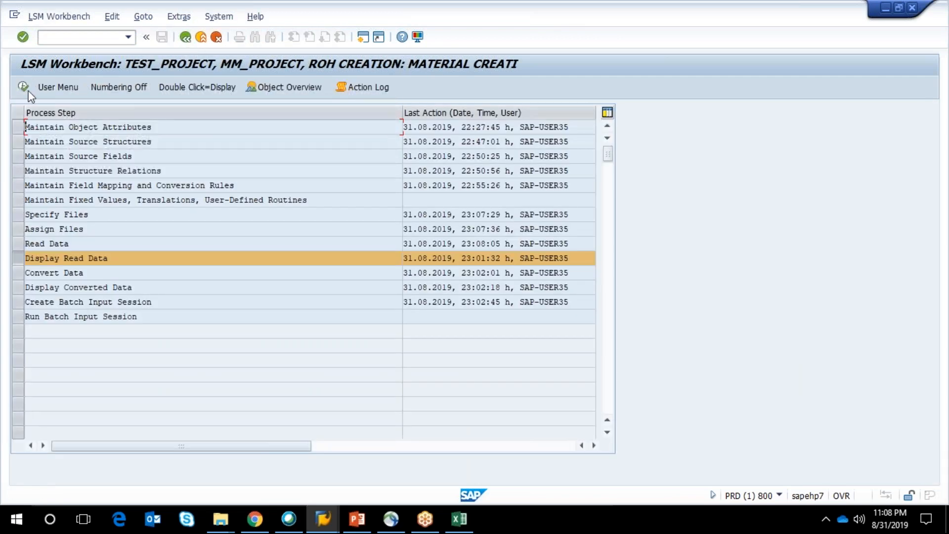
Step: Display the read data up to line 10000, check the imported ROH_SS record and return to the process steps
click(25, 89)
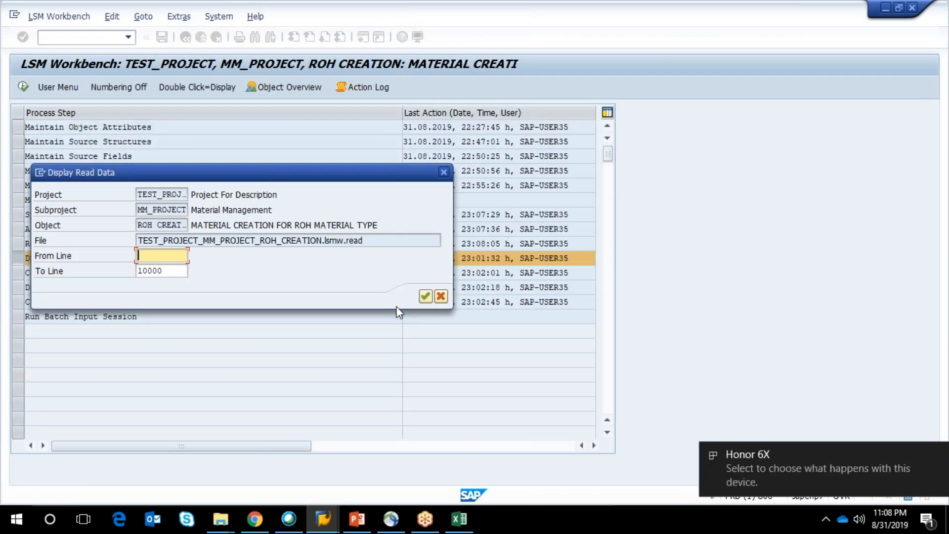
click(424, 296)
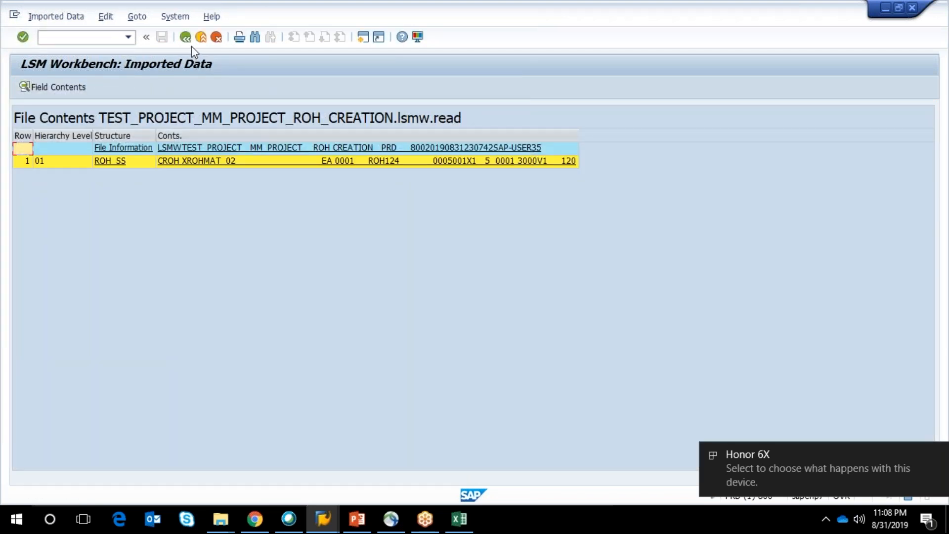
click(188, 42)
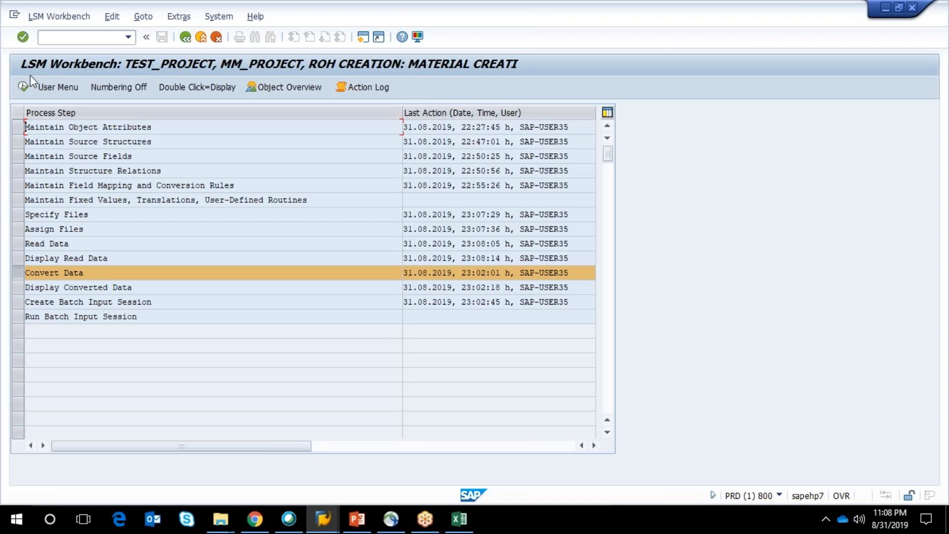
Step: Run Convert Data for all transactions of the ROH CREATION object and return to the process steps
click(23, 87)
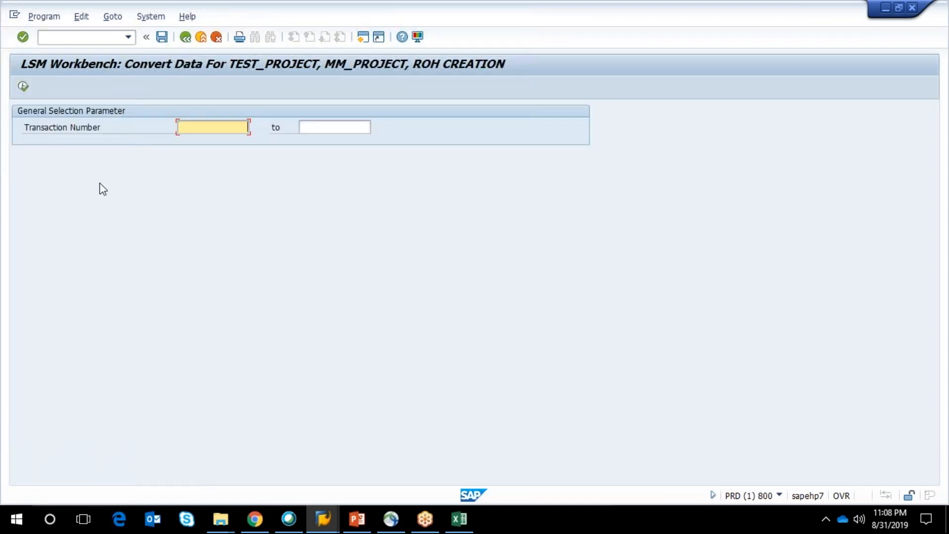
click(23, 86)
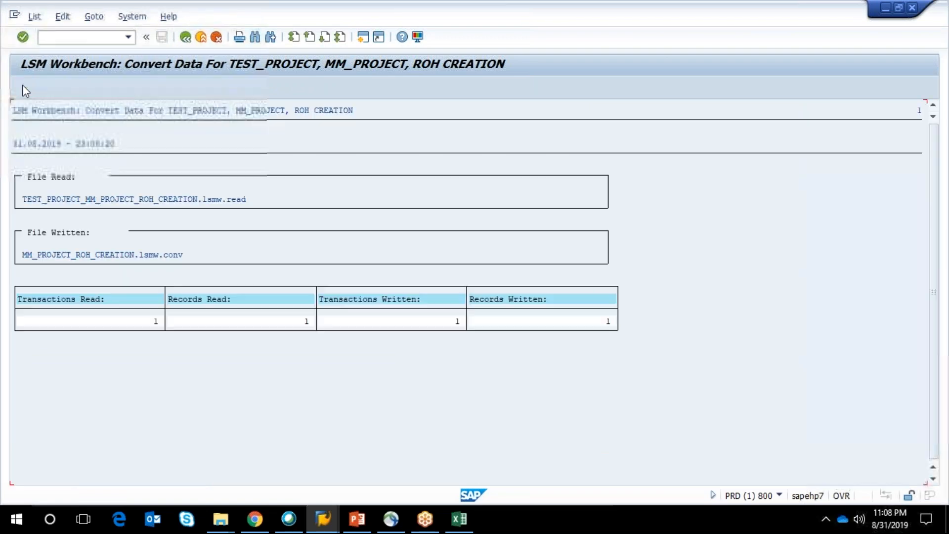
click(185, 39)
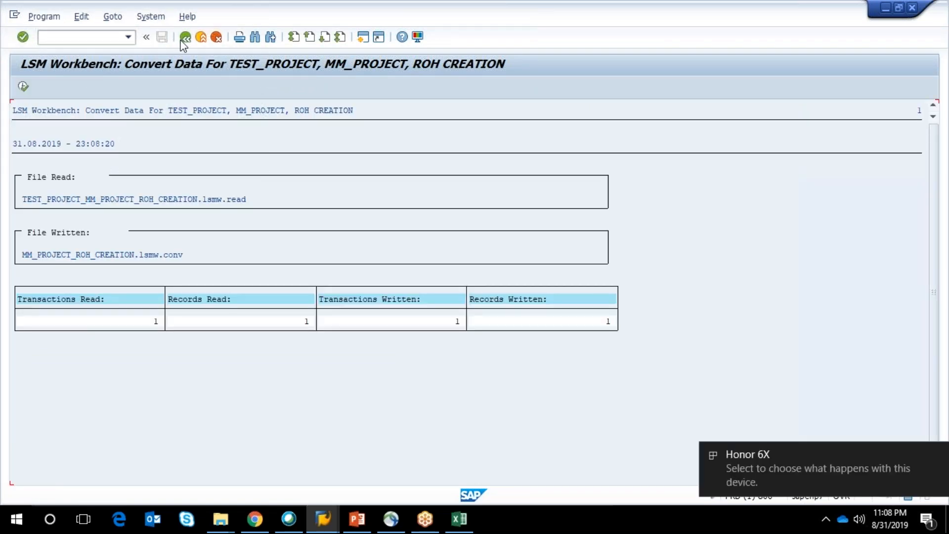
click(182, 40)
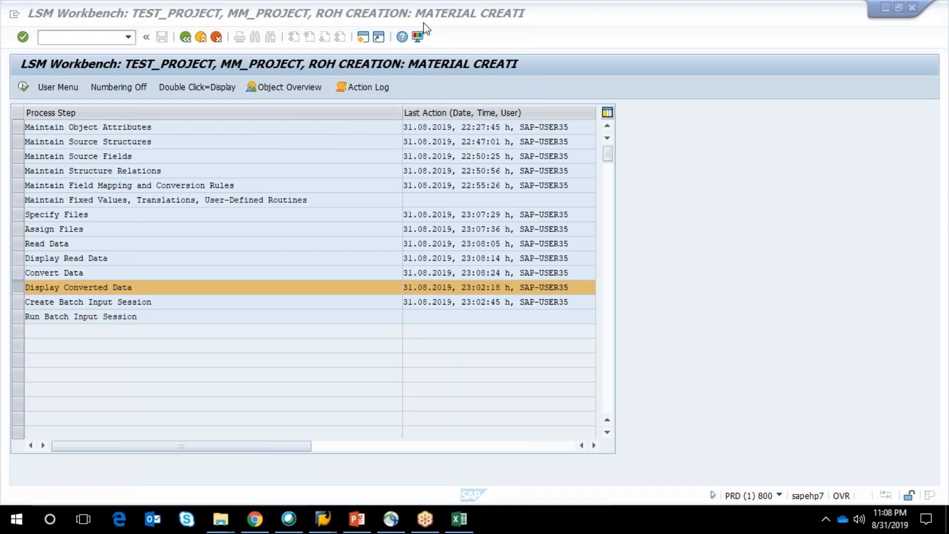
Step: Display the converted data up to line 10000, check the ROH_RECORD row and return to the process steps
click(27, 88)
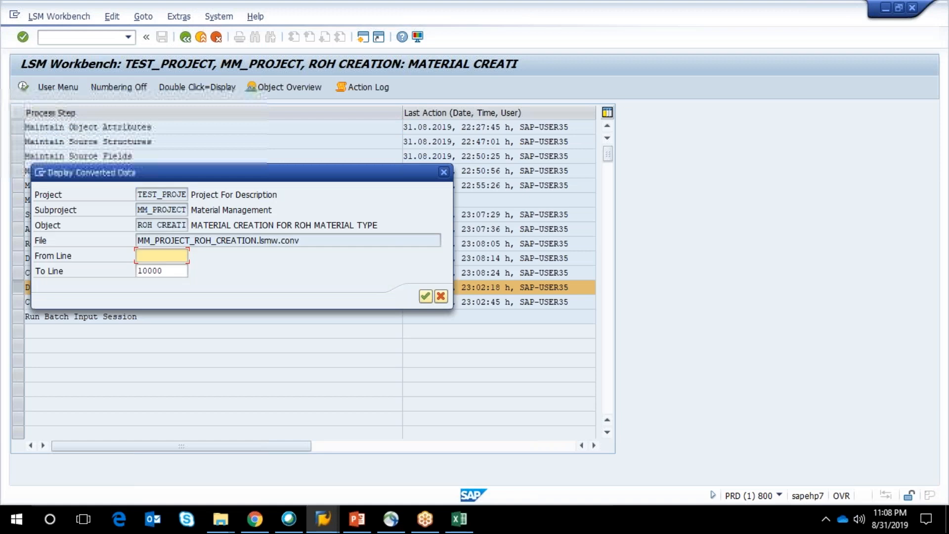
click(425, 297)
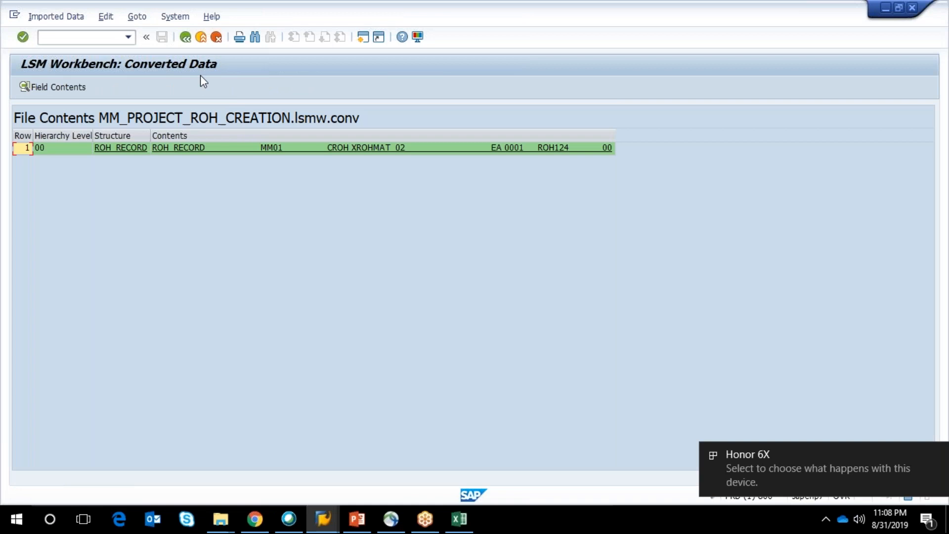
click(186, 37)
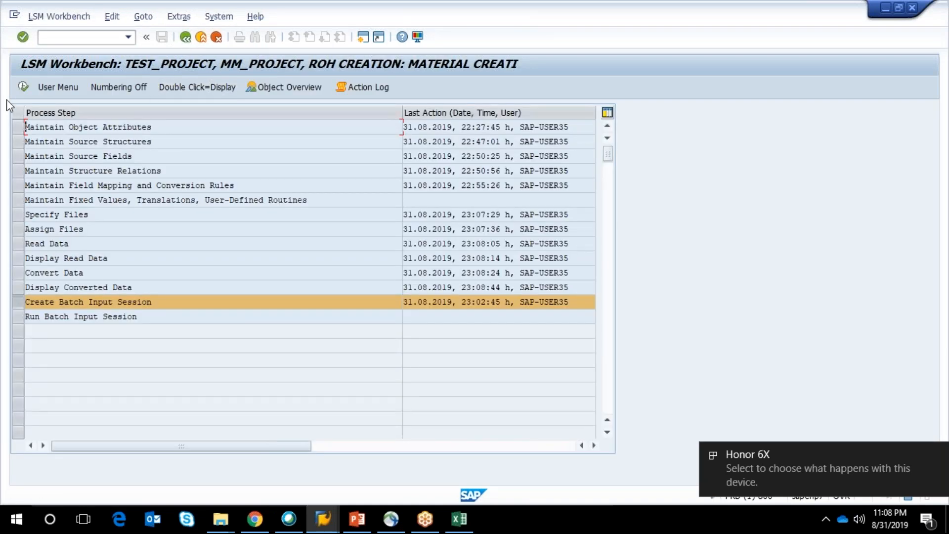
Step: Create the ROH CREATION batch input session from MM_PROJECT_ROH_CREATION.lsmw.conv
click(22, 88)
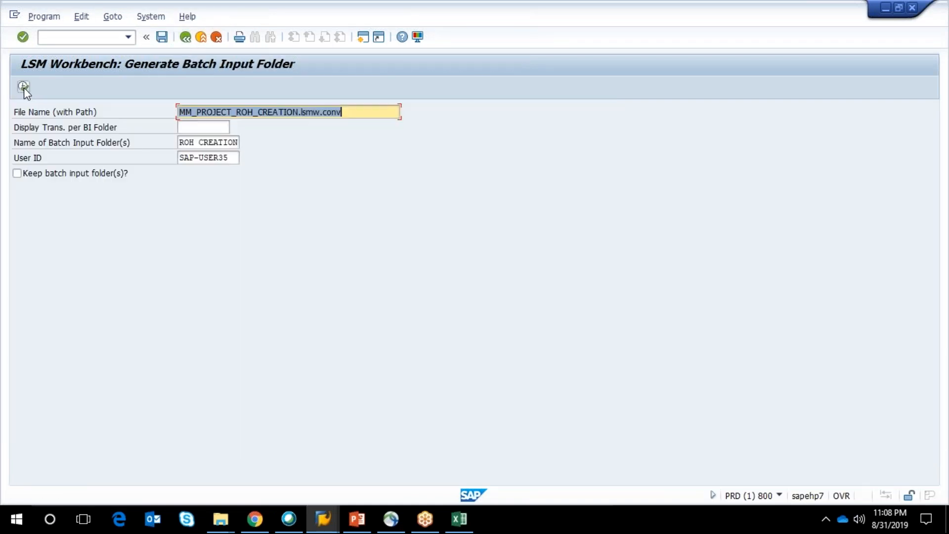
click(24, 86)
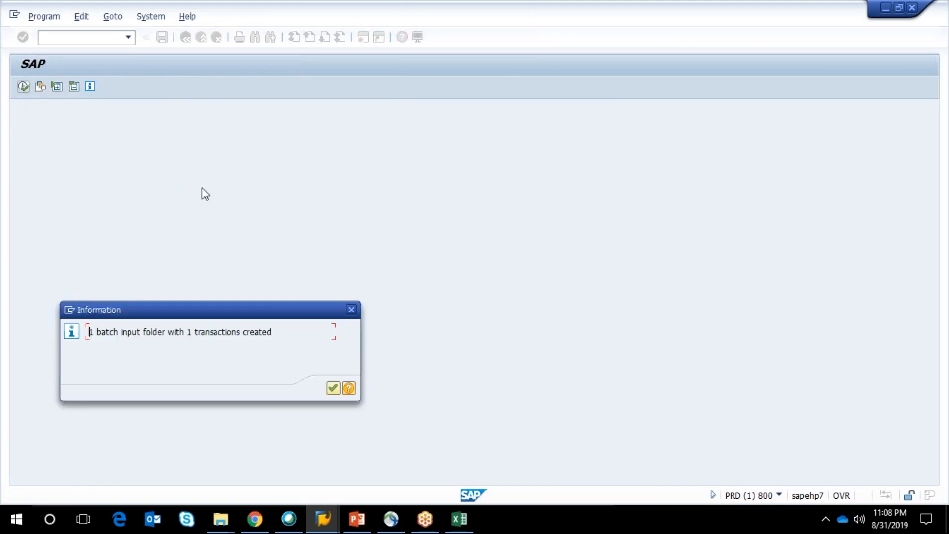
click(330, 390)
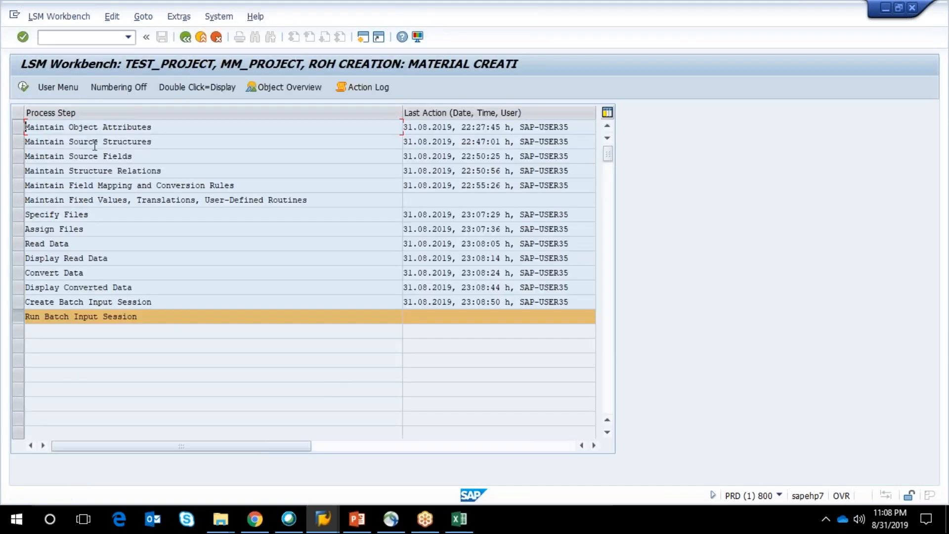
Step: Run the batch input step and process the ROH CREATION session in the foreground with Expert mode and Extended log enabled
click(23, 86)
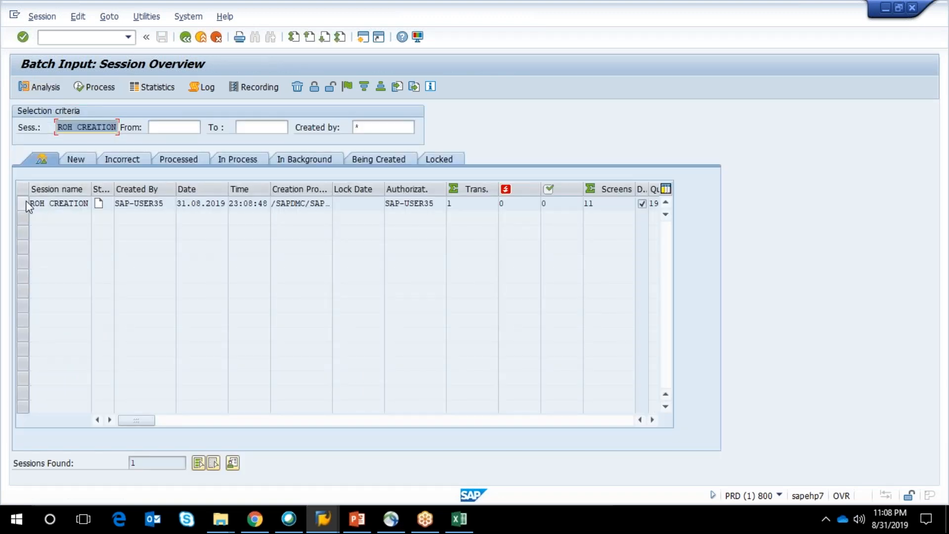
click(22, 203)
click(84, 86)
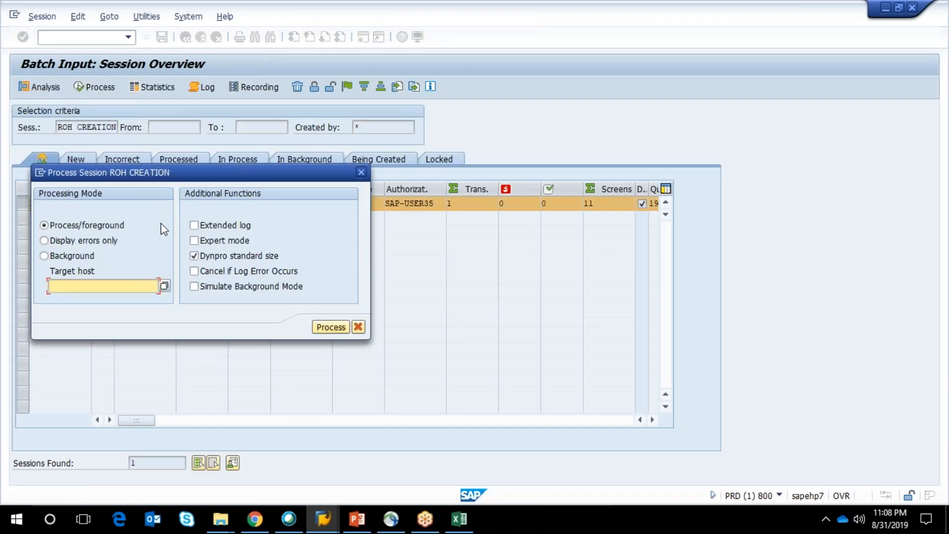
click(194, 241)
click(193, 226)
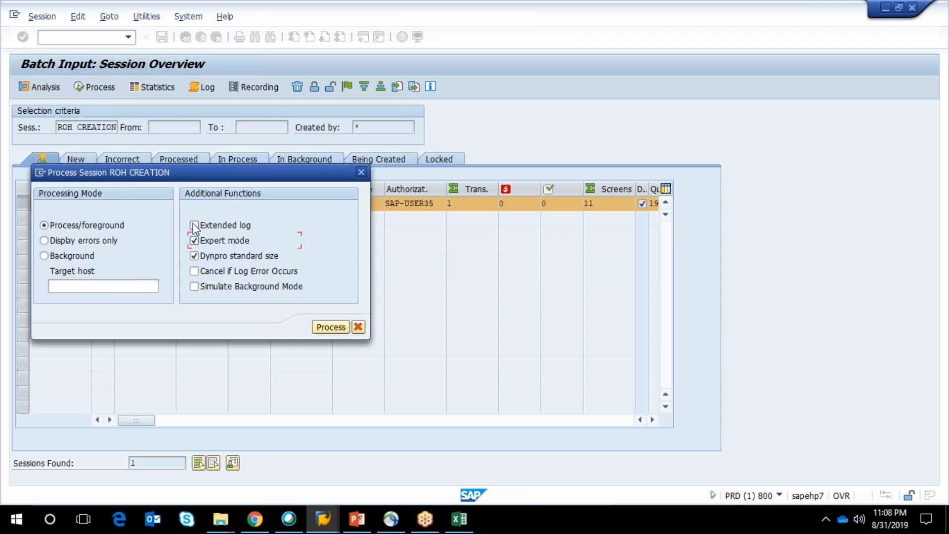
click(330, 327)
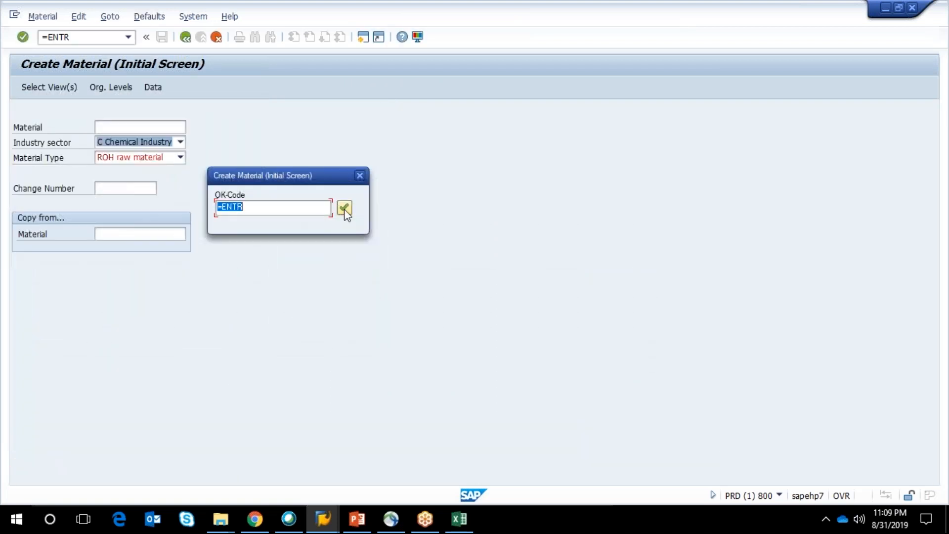
Step: Confirm the proposed OK-Code on every Create Material screen through the final save, and return to the session overview
click(345, 208)
click(345, 208)
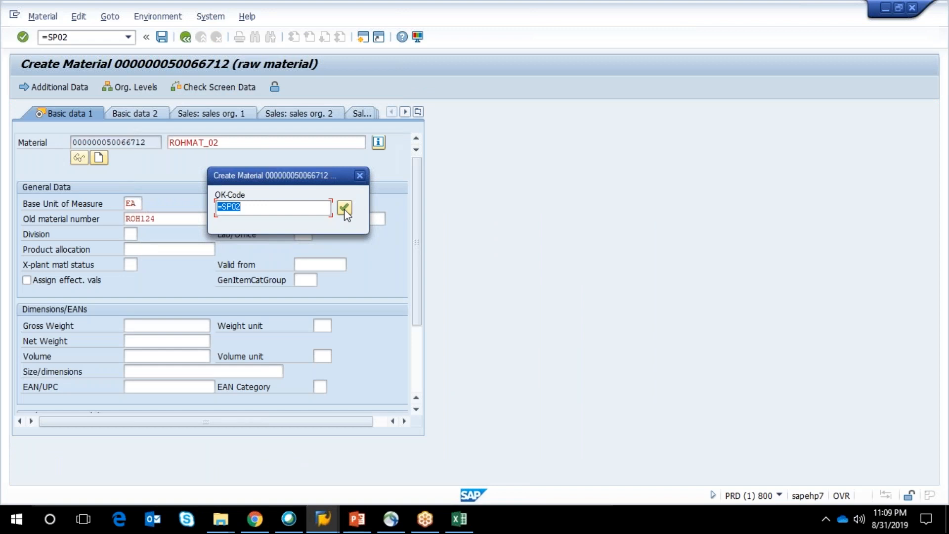
click(344, 208)
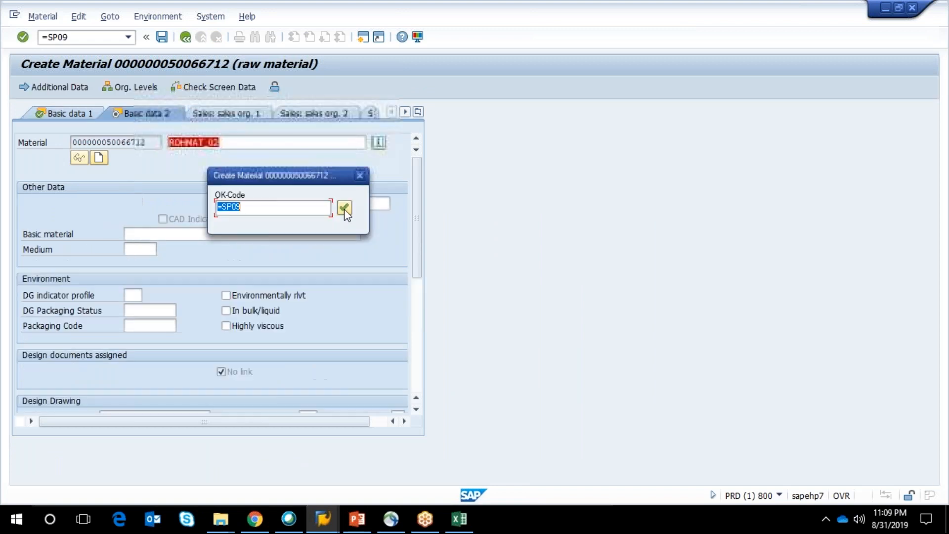
click(345, 208)
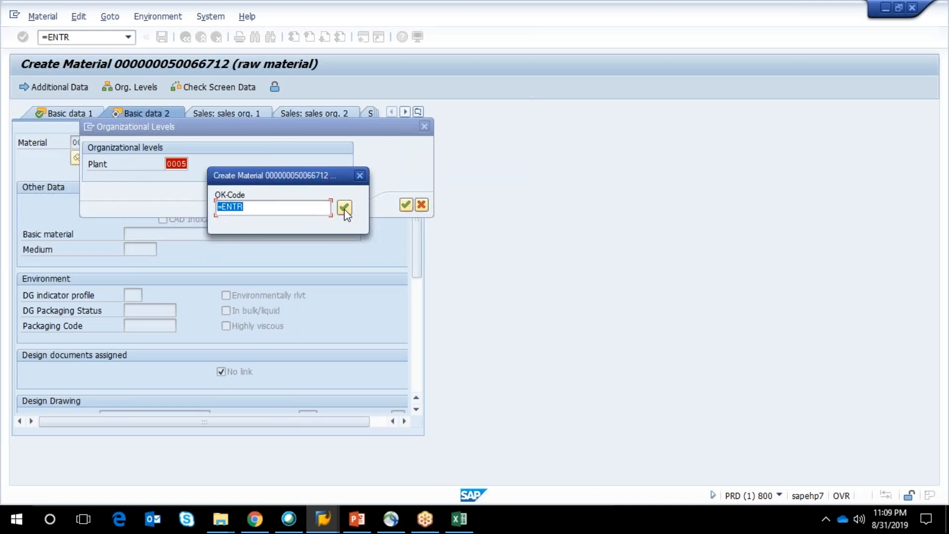
click(344, 208)
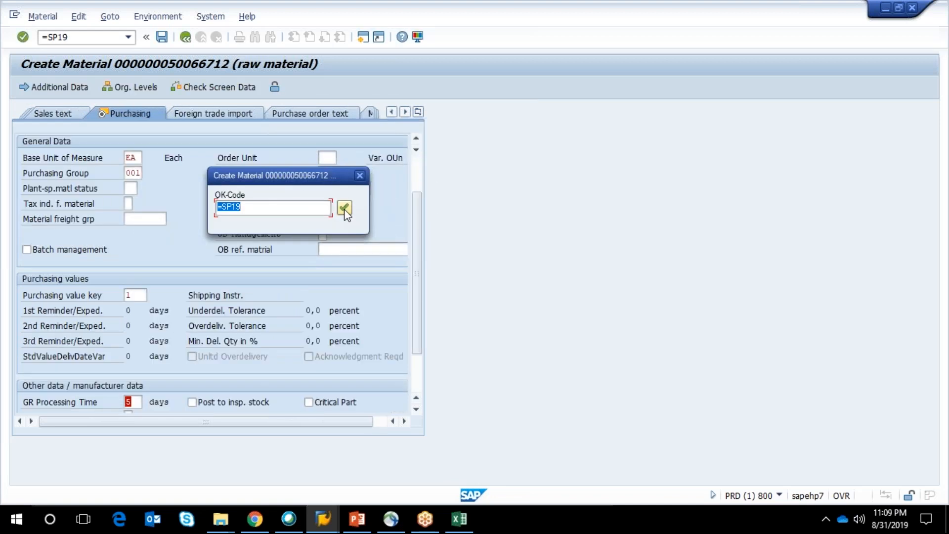
click(345, 208)
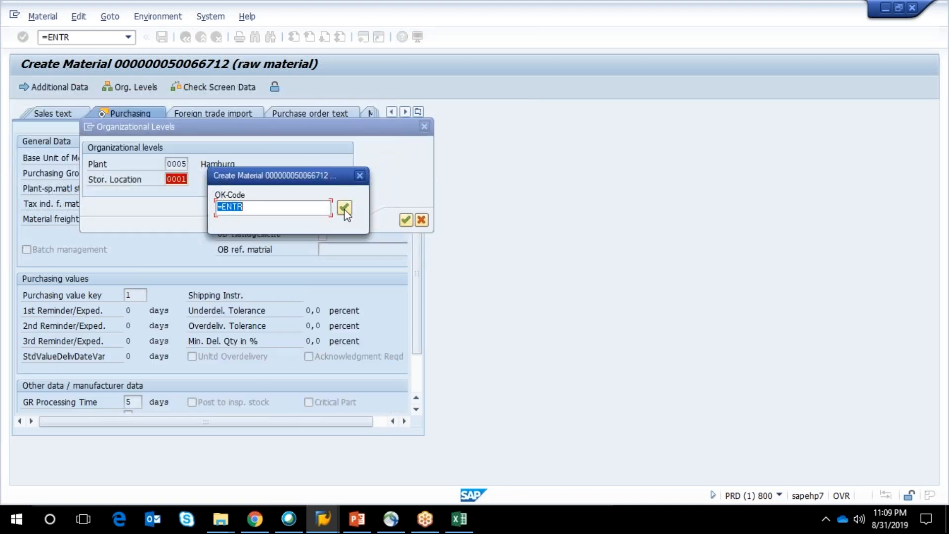
click(344, 208)
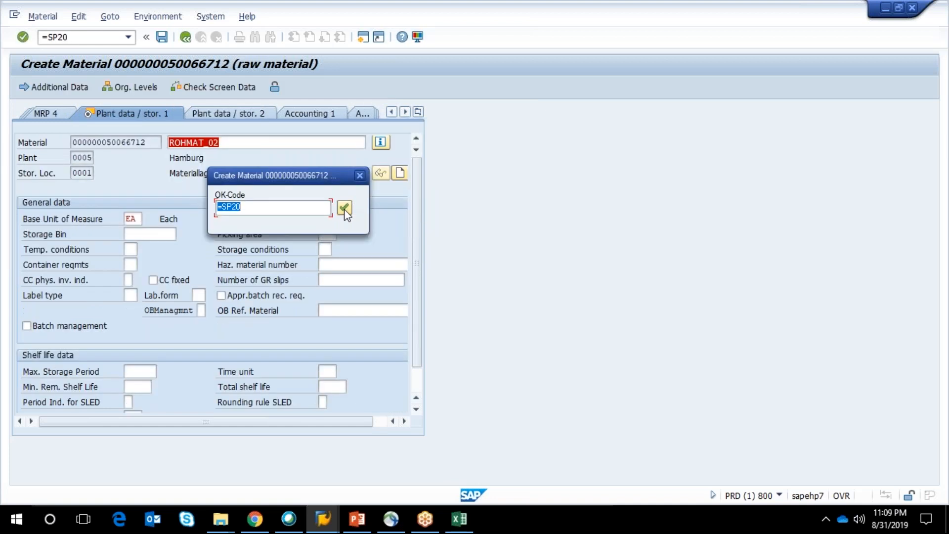
click(345, 208)
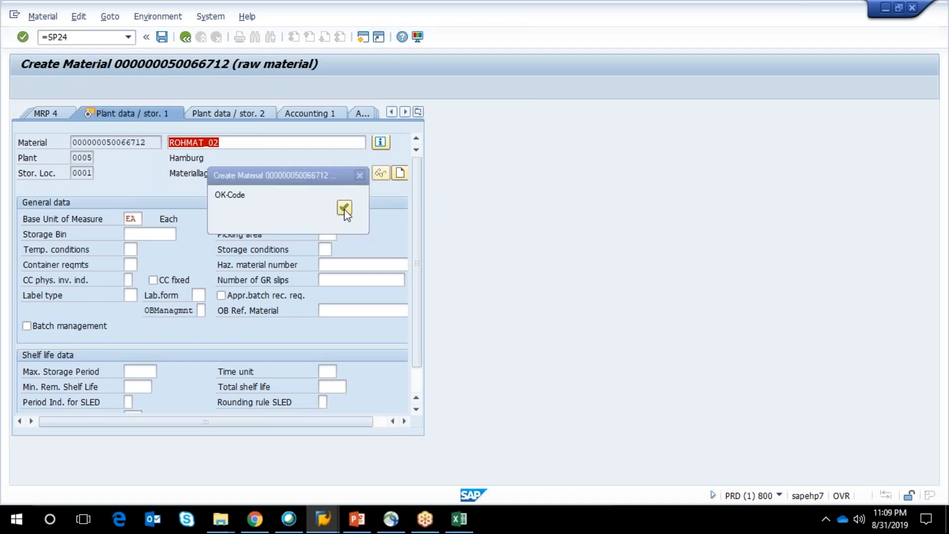
click(345, 208)
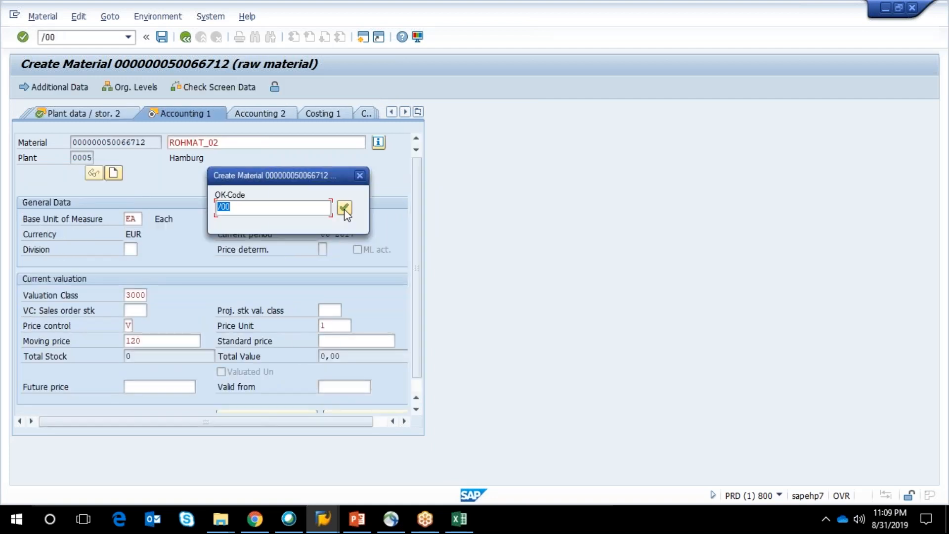
click(345, 208)
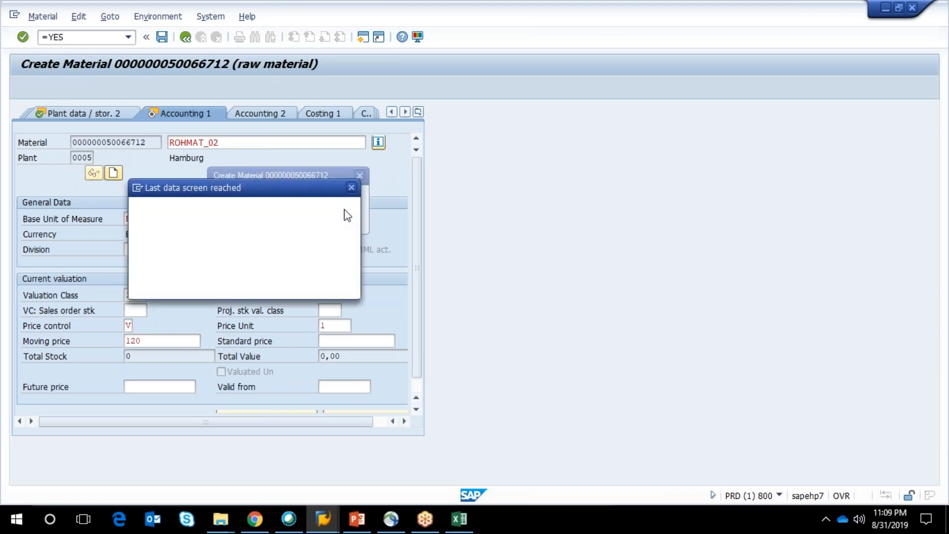
click(344, 210)
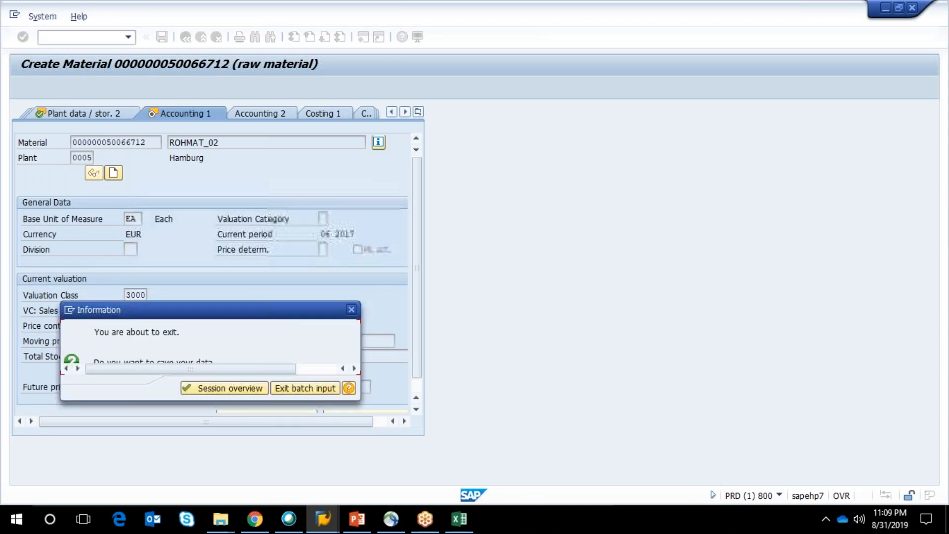
click(234, 389)
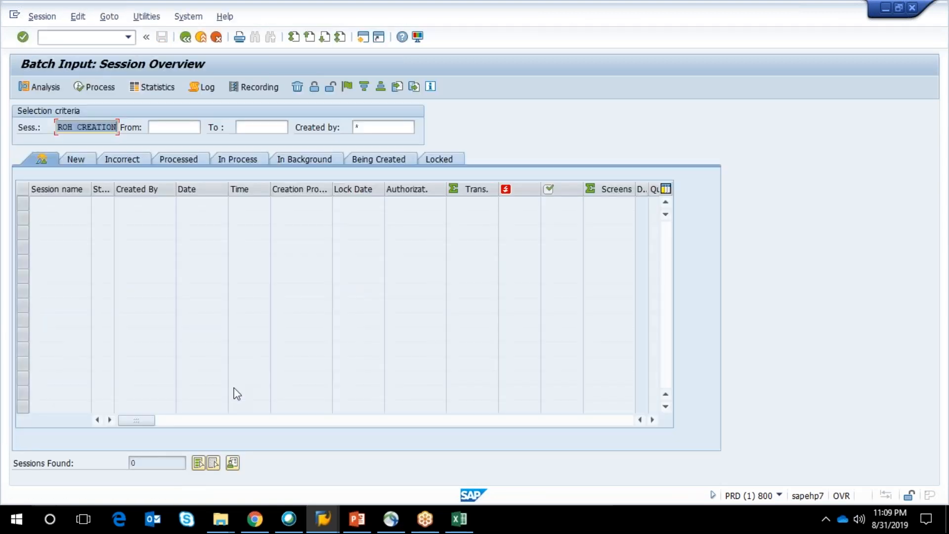
Step: Switch to the Model12 workbook in Excel, review the material values on the UPLOAD DATA sheet and return to SAP
mouse_move(277, 526)
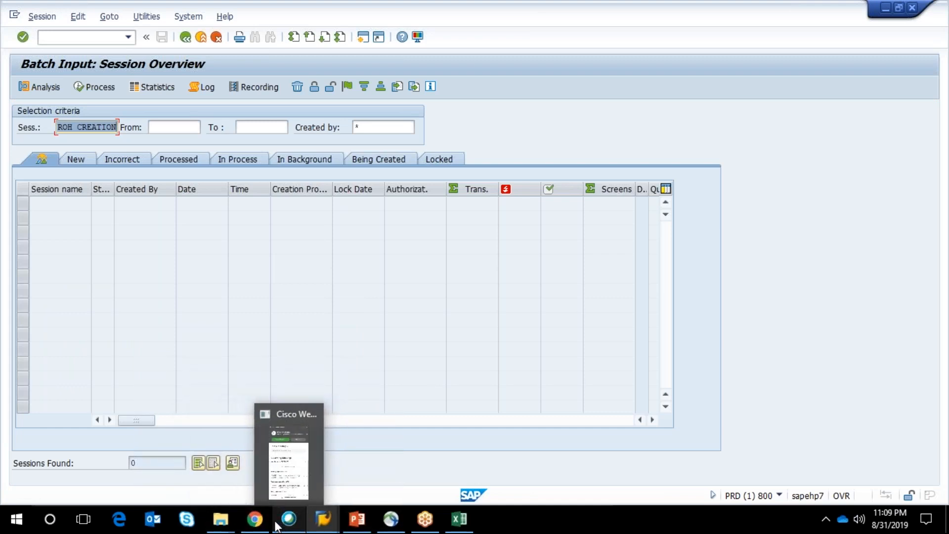
mouse_move(322, 526)
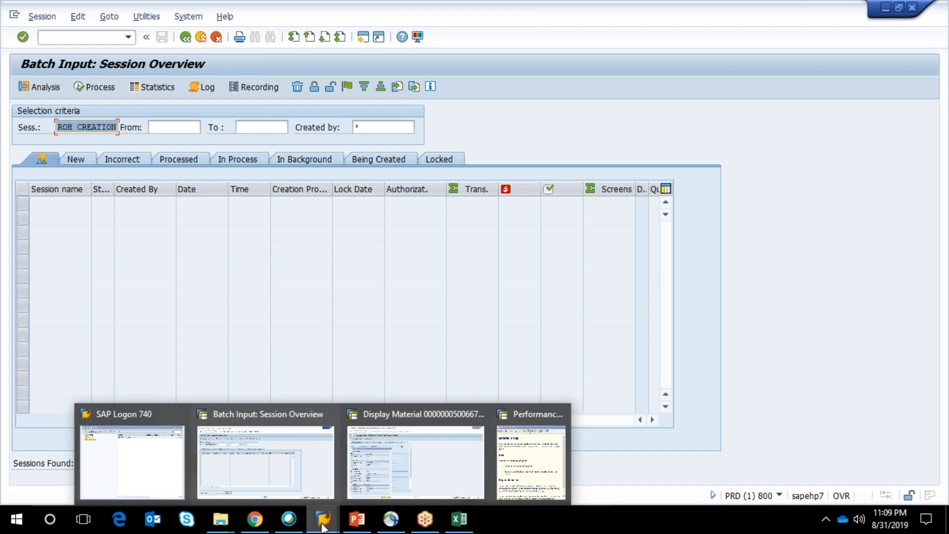
click(311, 476)
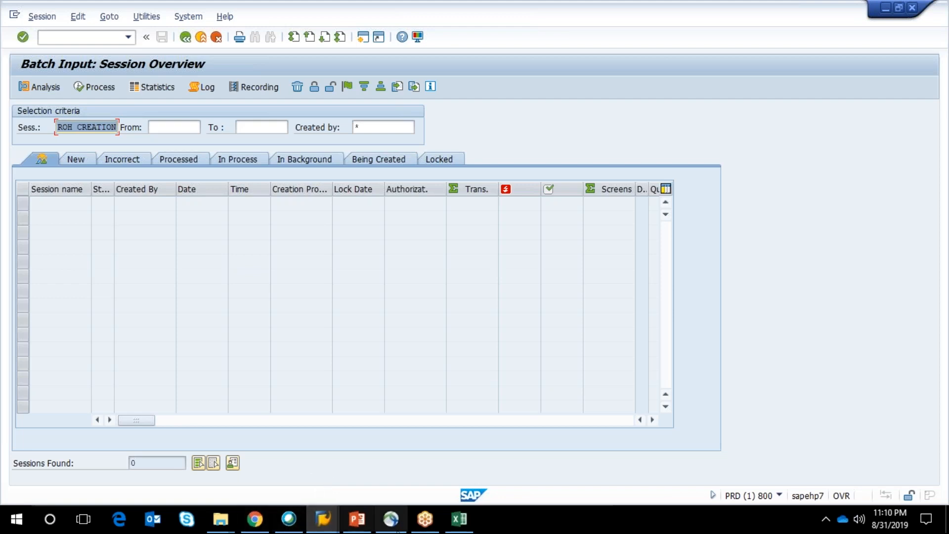
click(459, 519)
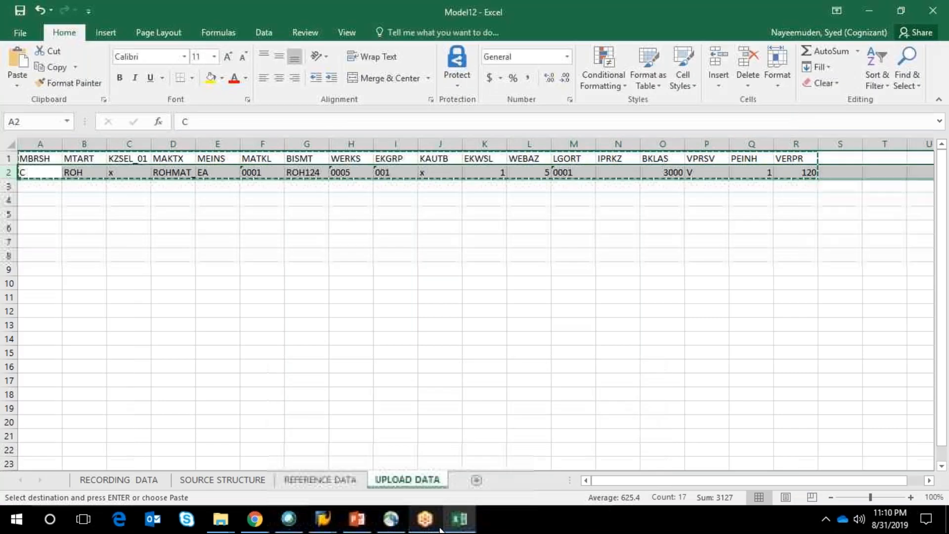
click(120, 174)
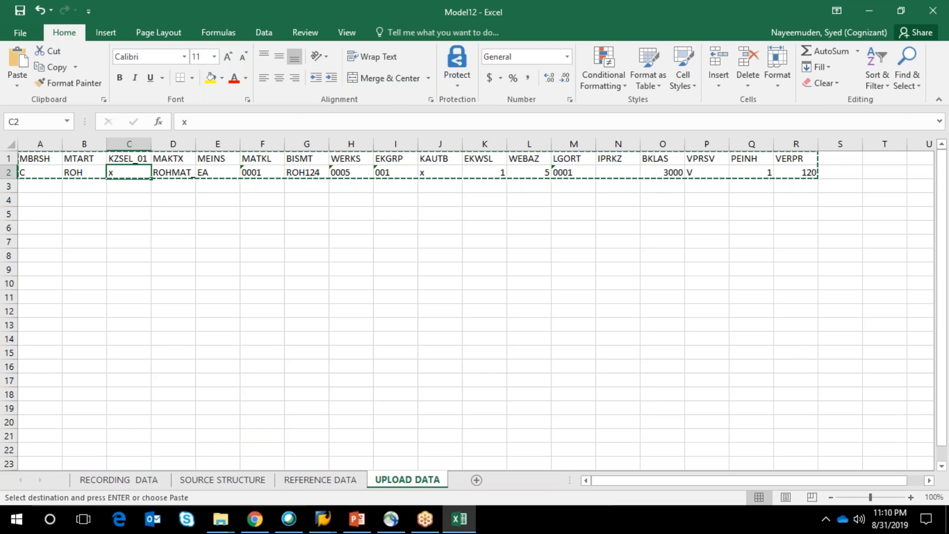
click(866, 10)
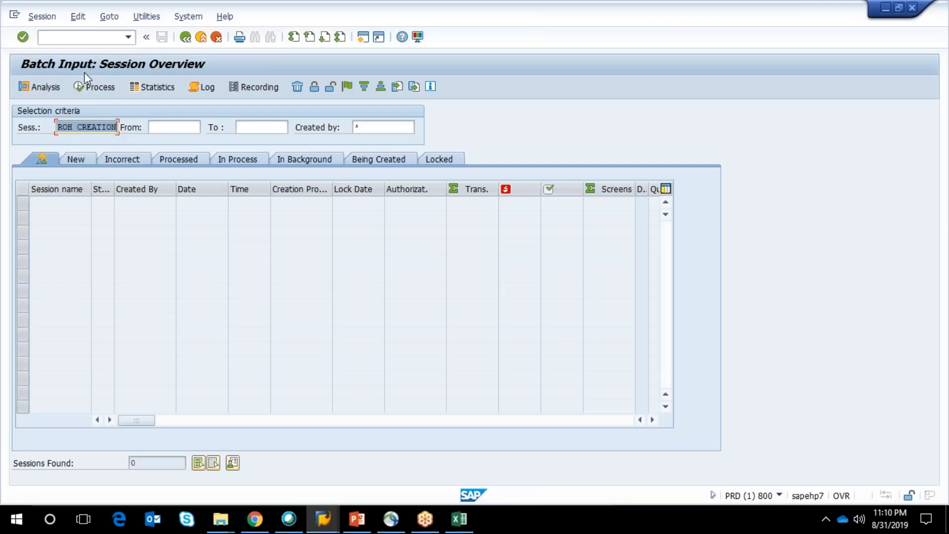
Step: Open the General Table Display transaction in a new session window
click(89, 37)
text(/omm0)
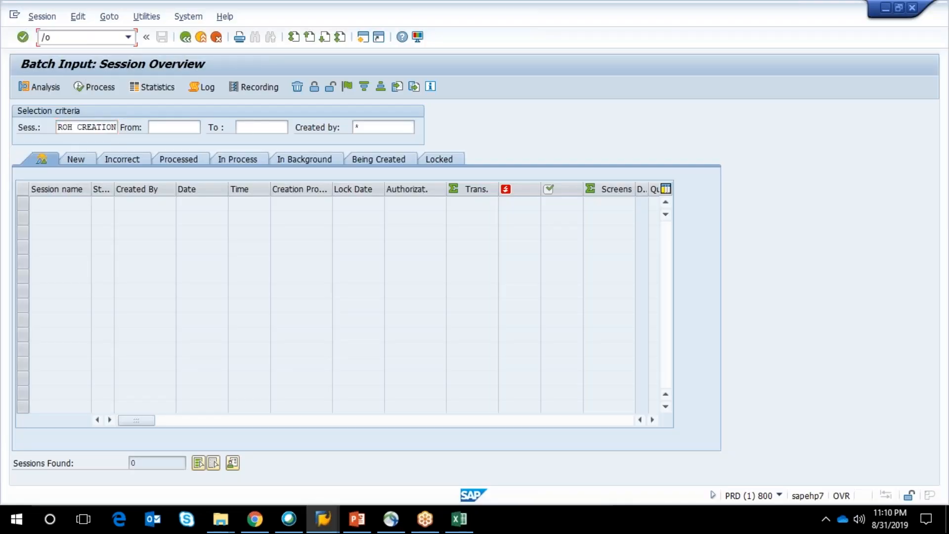
text(3)
key(BackSpace)
key(BackSpace)
key(BackSpace)
key(BackSpace)
text(se16)
key(Return)
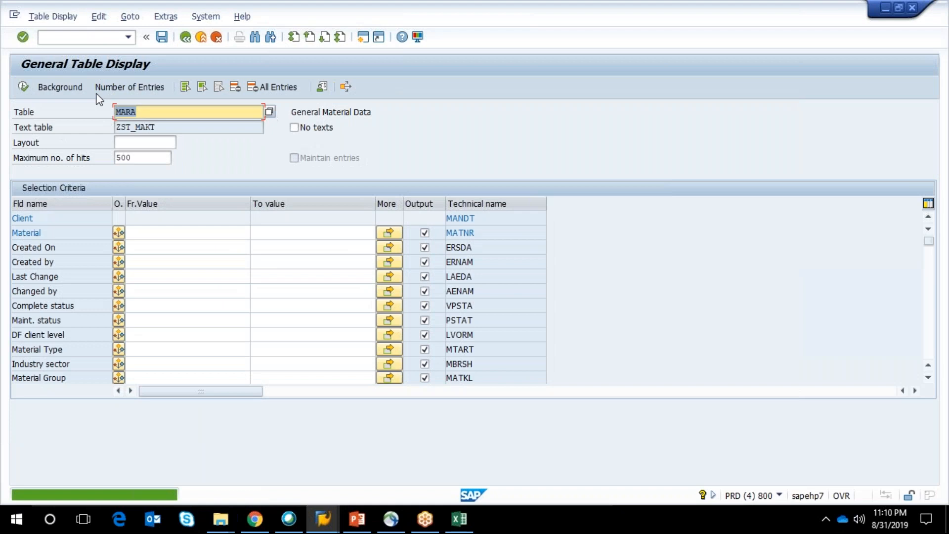
Step: Open the calendar for the Created On start value in the MARA selection criteria
click(145, 247)
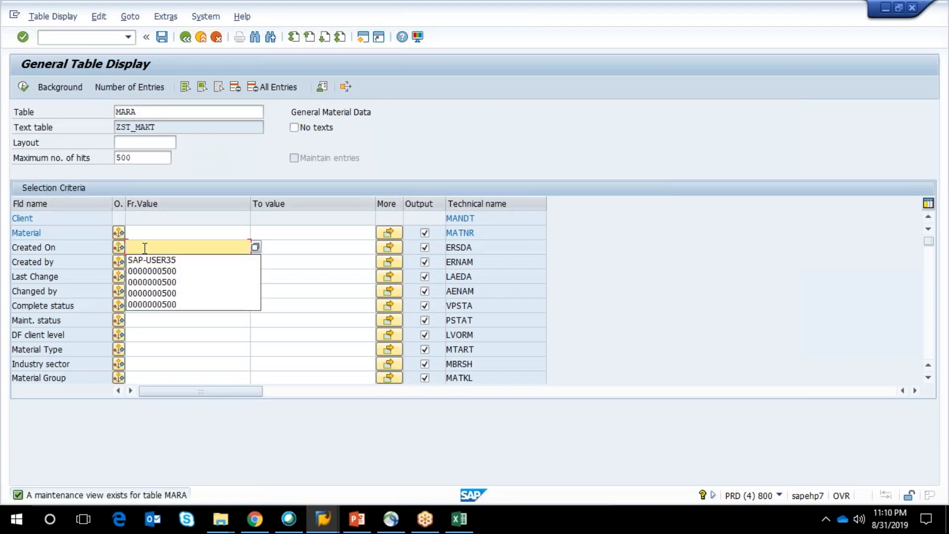
click(255, 248)
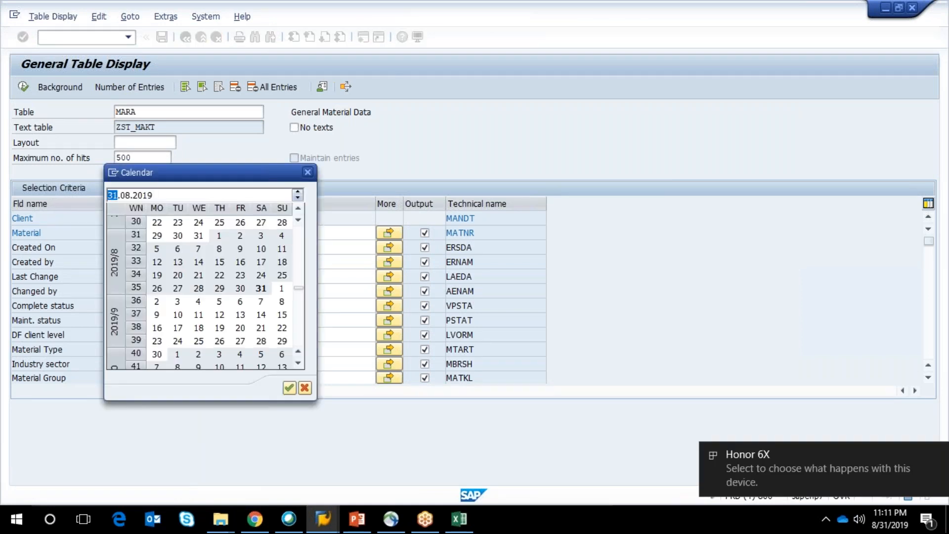
Step: List the MARA entries for 31.08.2019 and check their old material numbers against the BISMT value in the Excel upload sheet
double_click(261, 288)
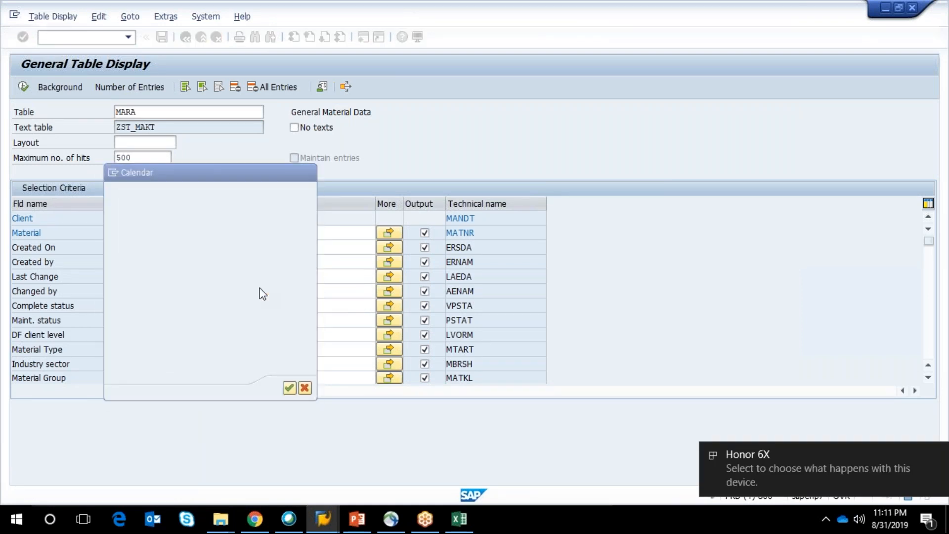
click(24, 85)
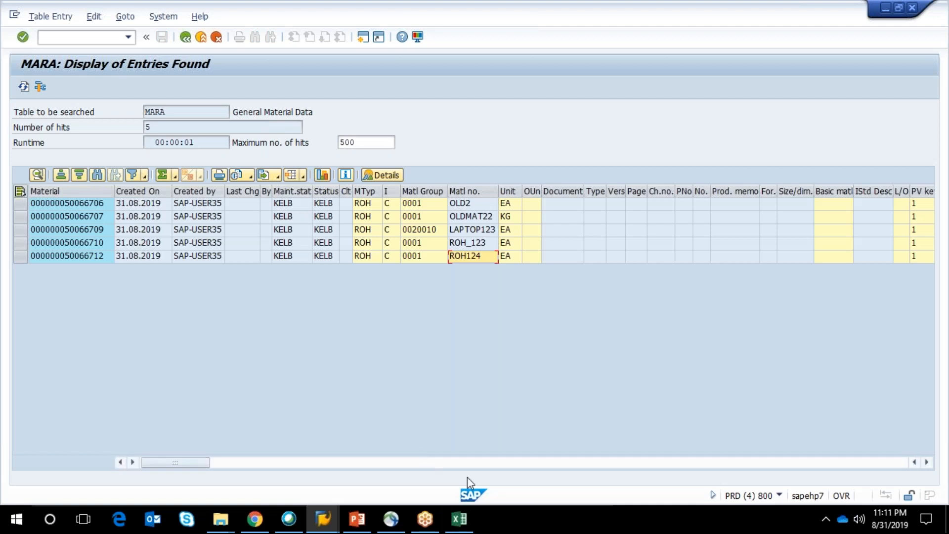
click(463, 519)
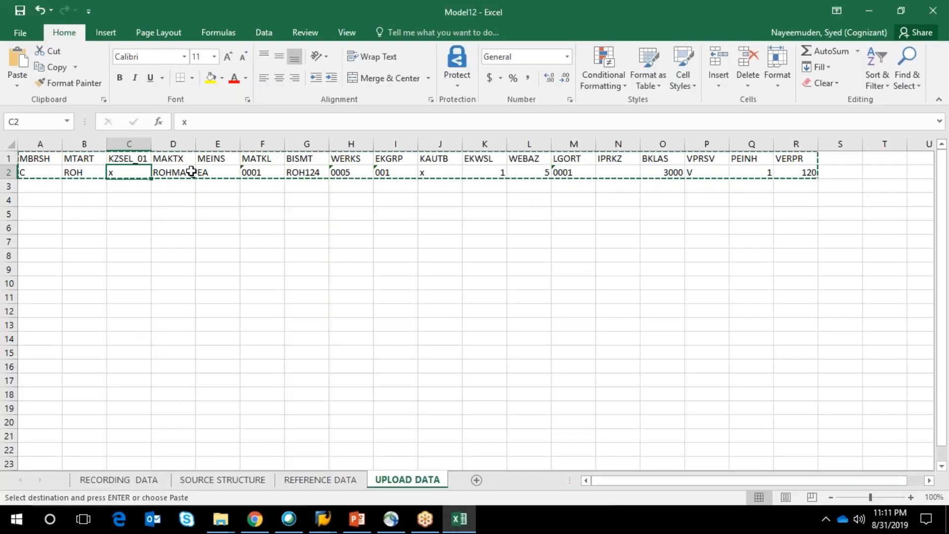
click(299, 172)
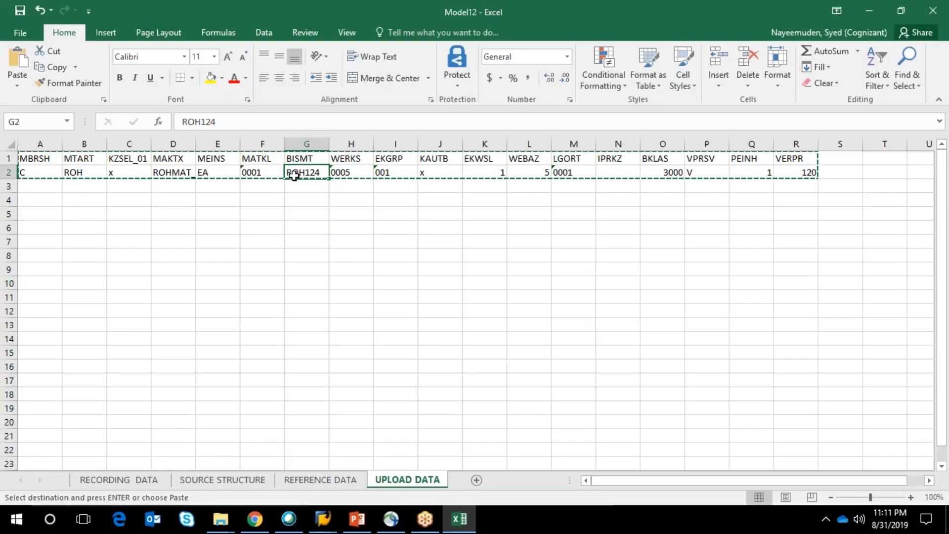
click(865, 10)
click(96, 256)
click(68, 35)
text(/omm03)
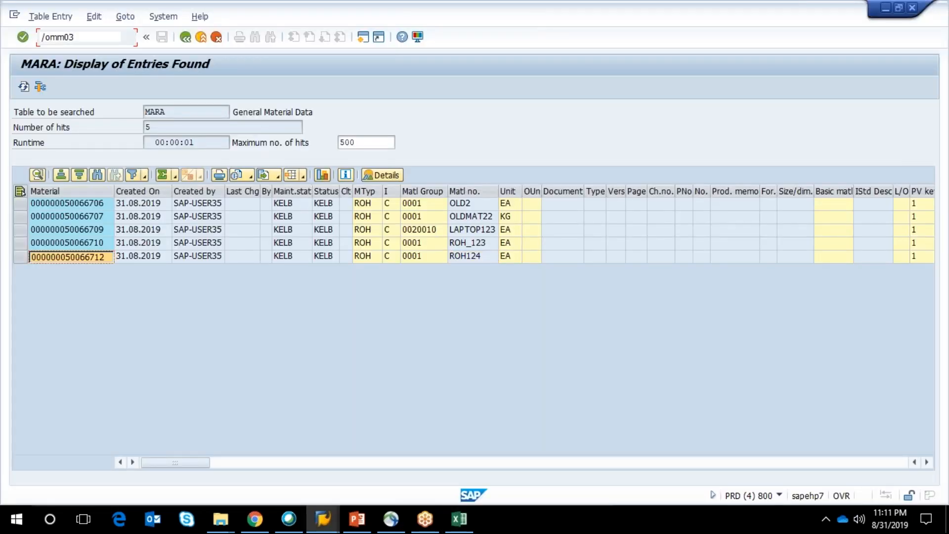
key(Return)
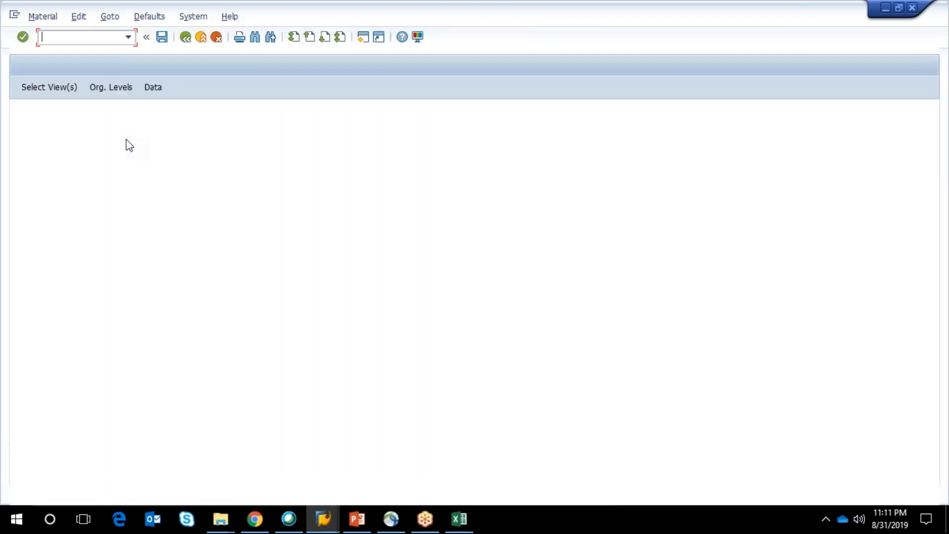
key(Return)
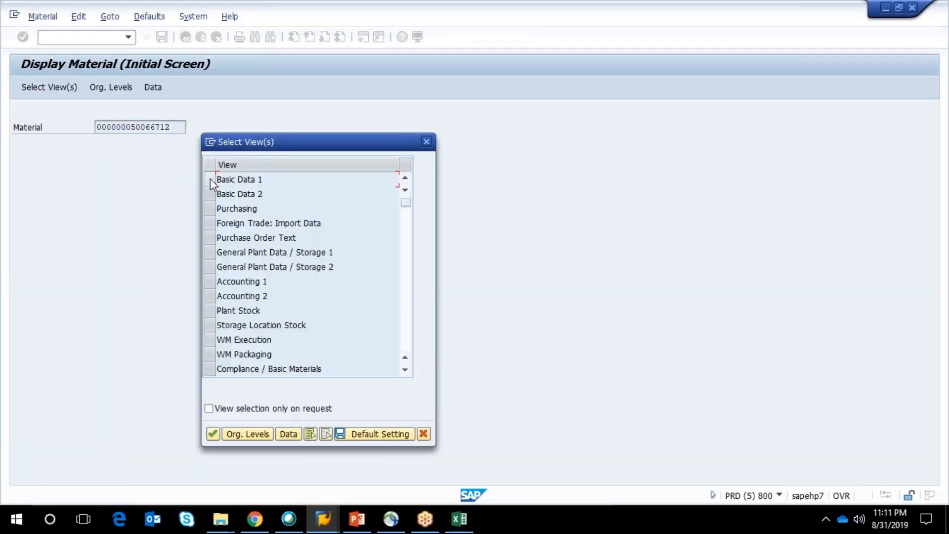
Step: Select the Basic Data 1, Basic Data 2, Purchasing and Accounting 1 views and display the material without entering a plant
click(210, 179)
click(209, 194)
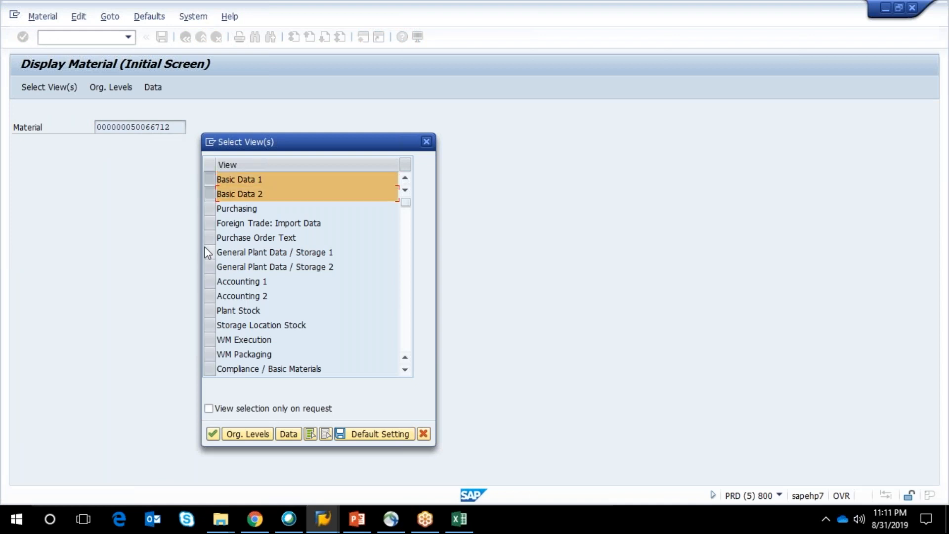
click(209, 210)
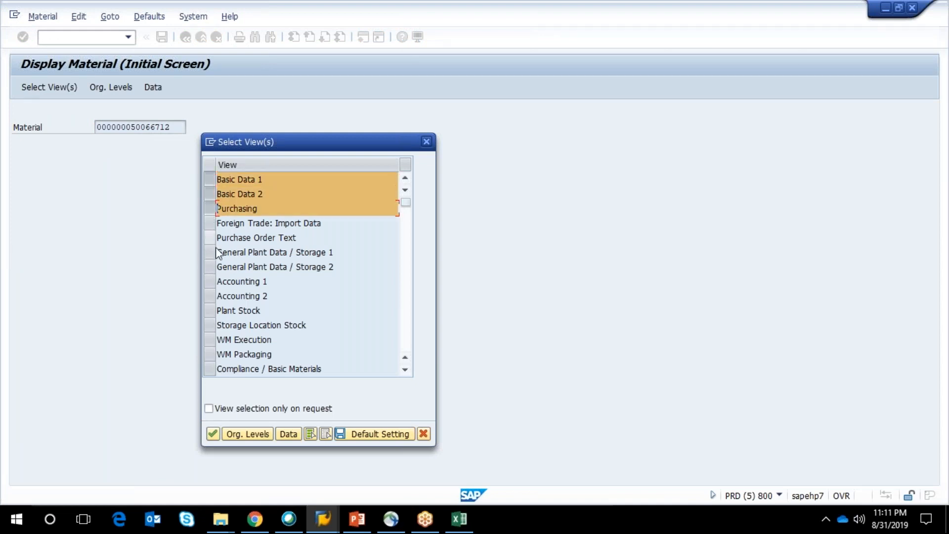
click(212, 282)
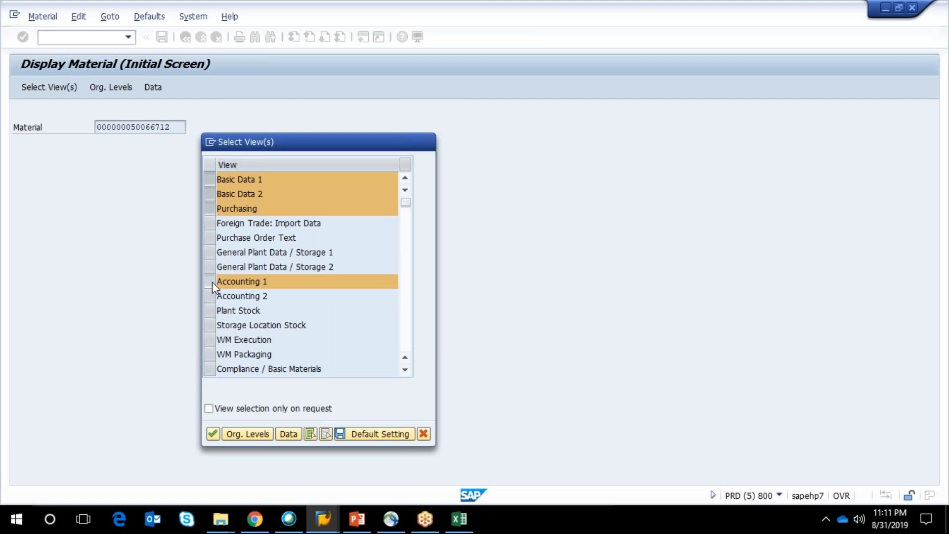
key(Return)
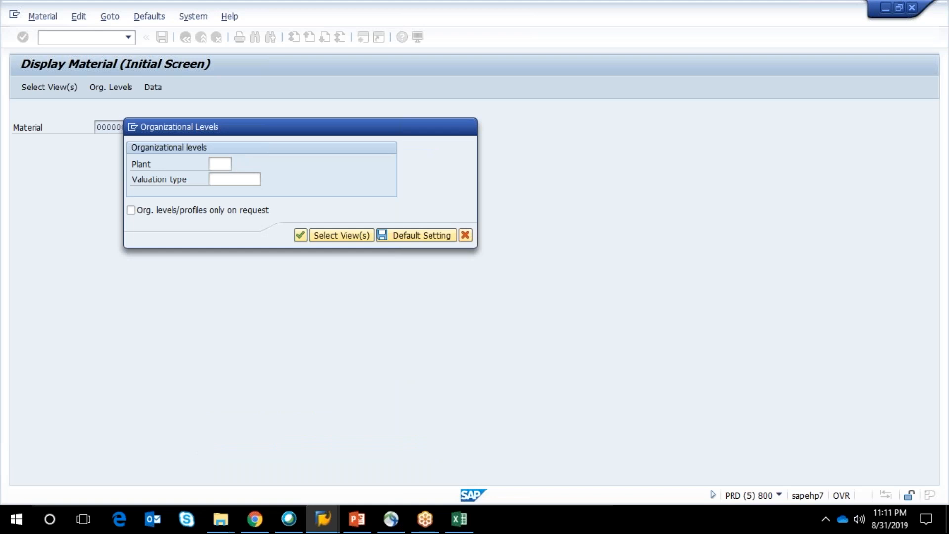
key(Return)
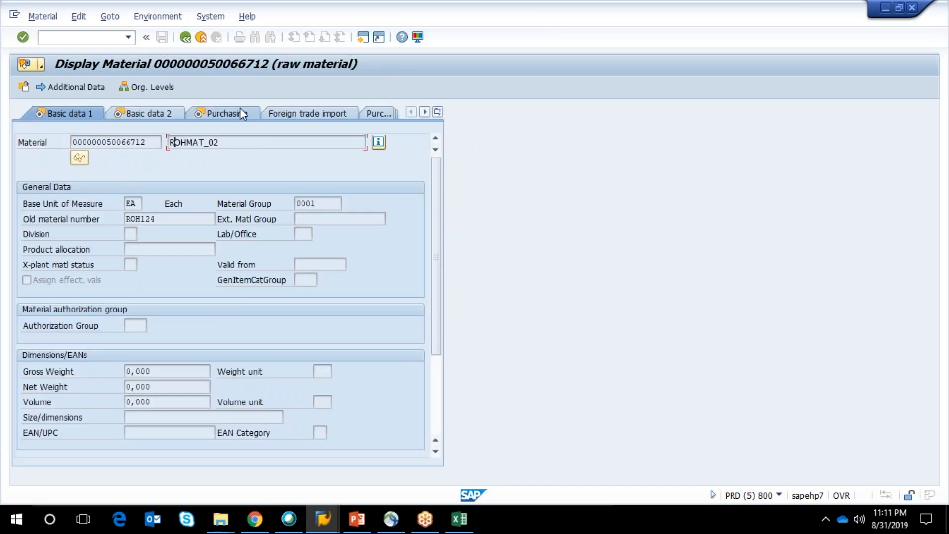
Step: Show the material's Purchasing view for plant 0005 through the organizational levels
click(241, 112)
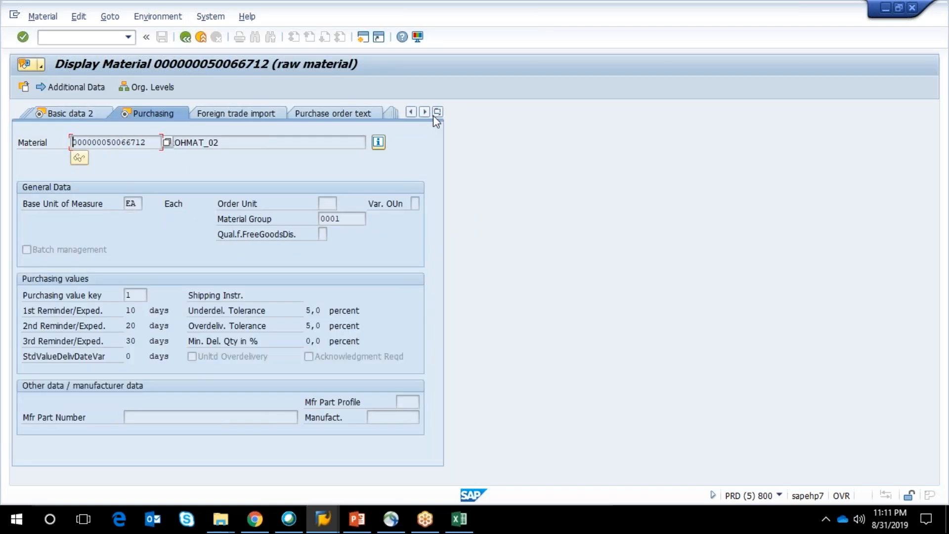
click(436, 113)
click(134, 84)
click(133, 84)
key(Return)
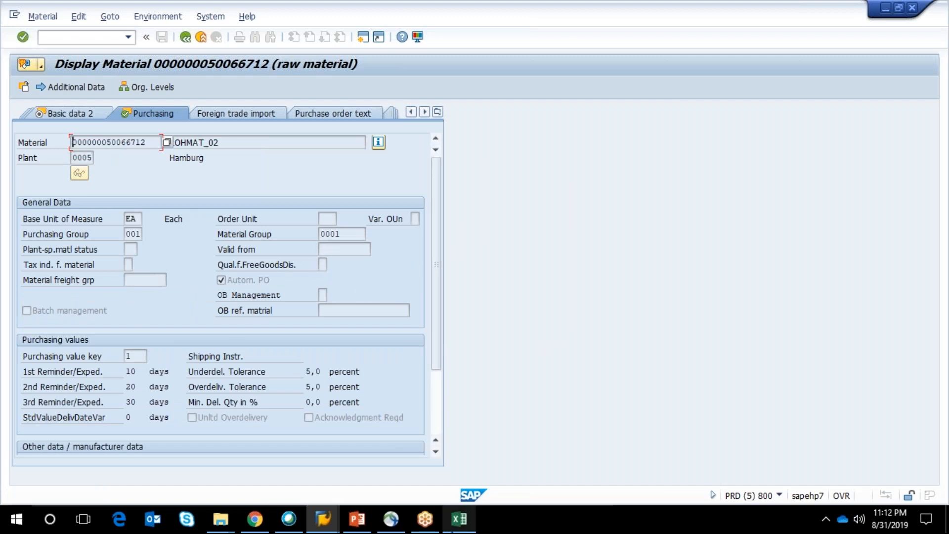
Step: Compare the WEBAZ value in the Excel upload sheet with the material's GR processing time in the Purchasing view
key(alt+Tab)
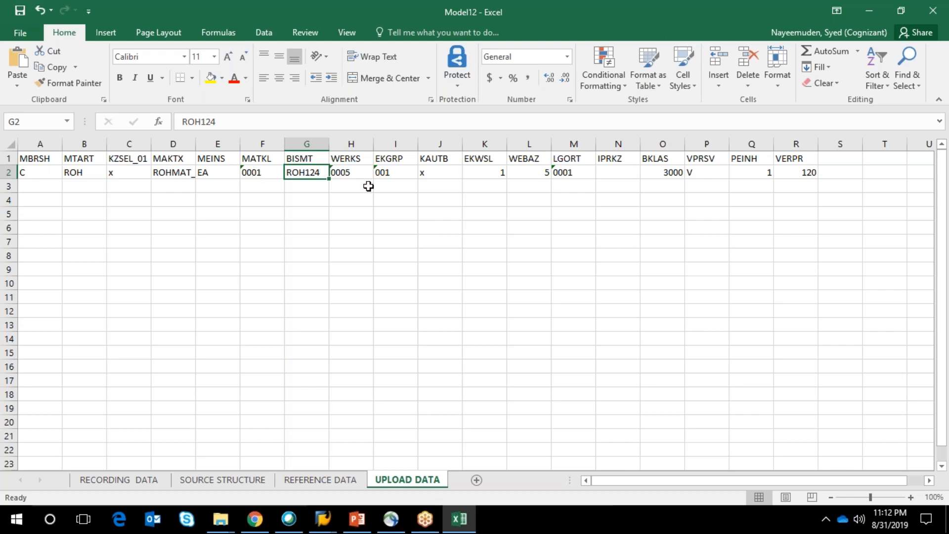
click(530, 173)
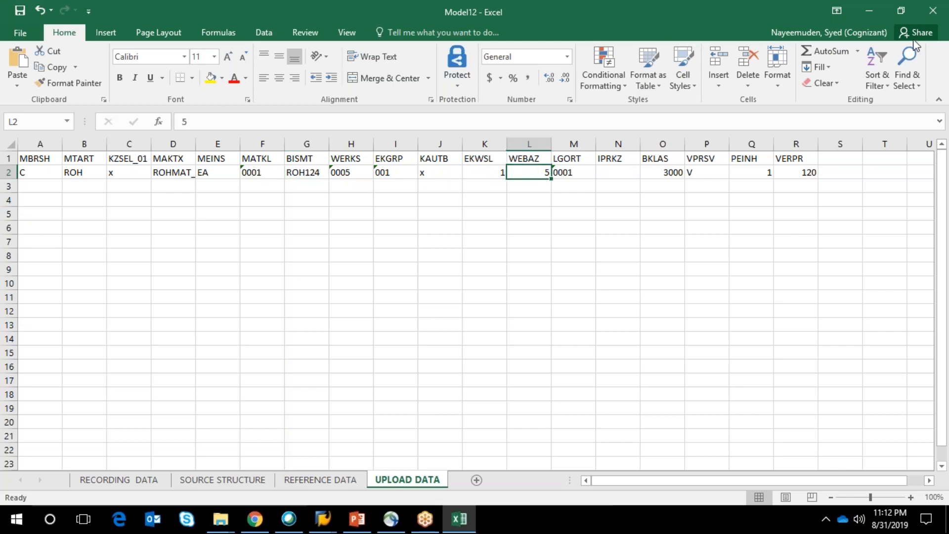
click(870, 8)
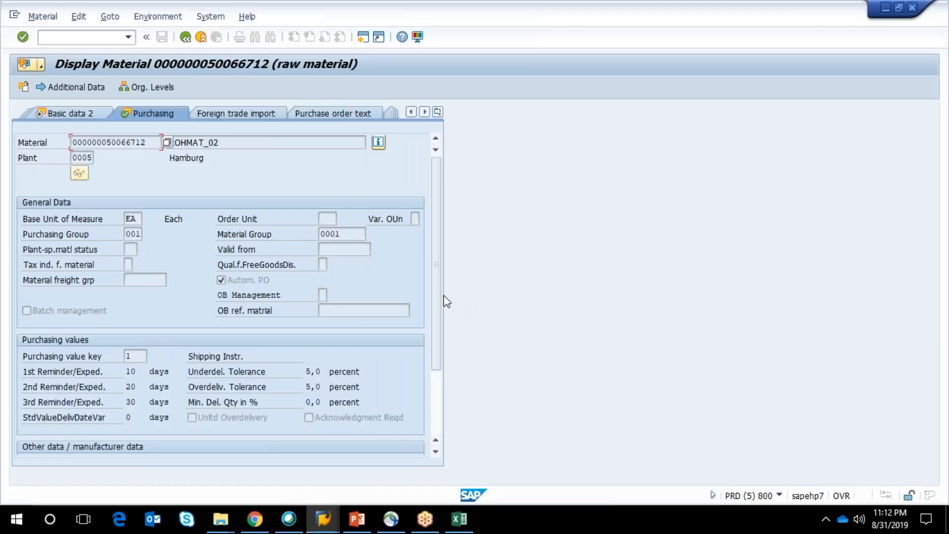
scroll(441, 316, down, 1)
scroll(440, 328, down, 3)
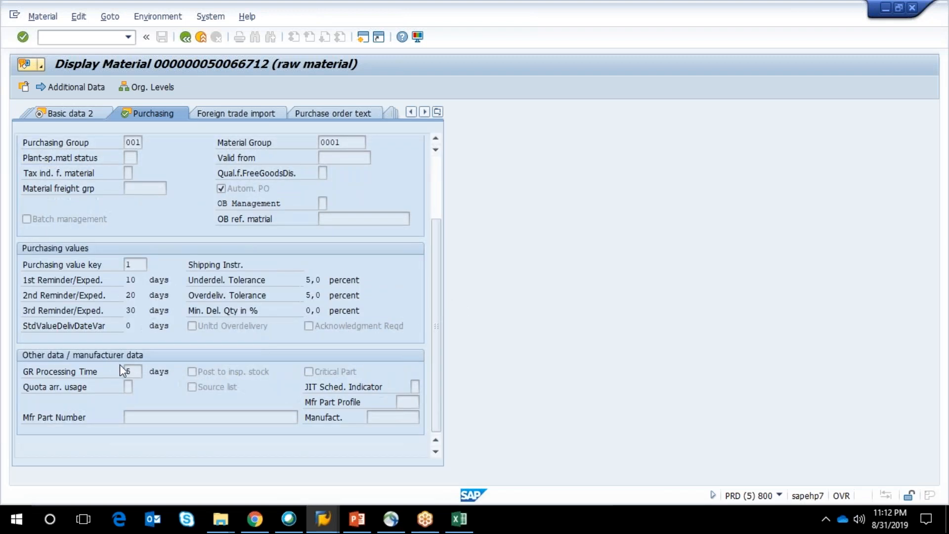
click(140, 372)
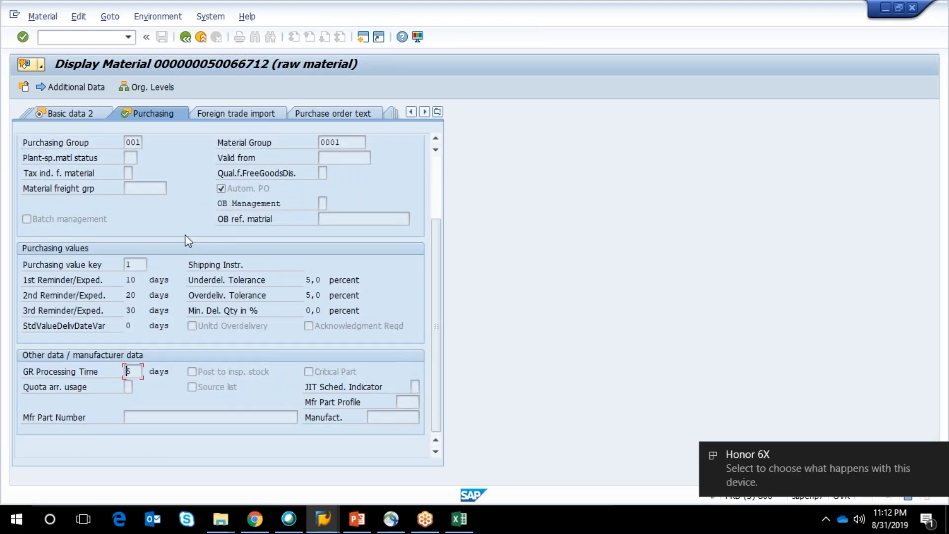
click(437, 112)
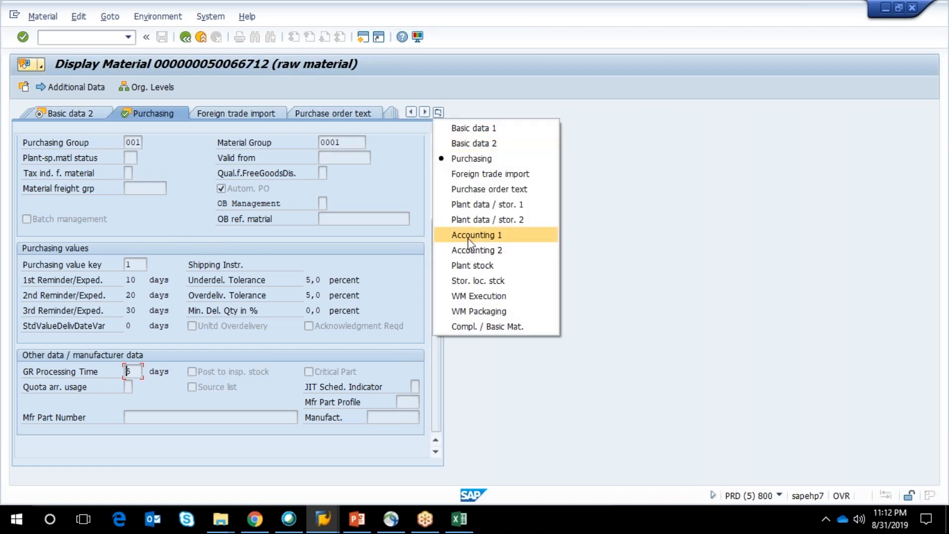
Step: Switch to Excel and copy the material record in A2:R2 of the UPLOAD DATA sheet
click(463, 519)
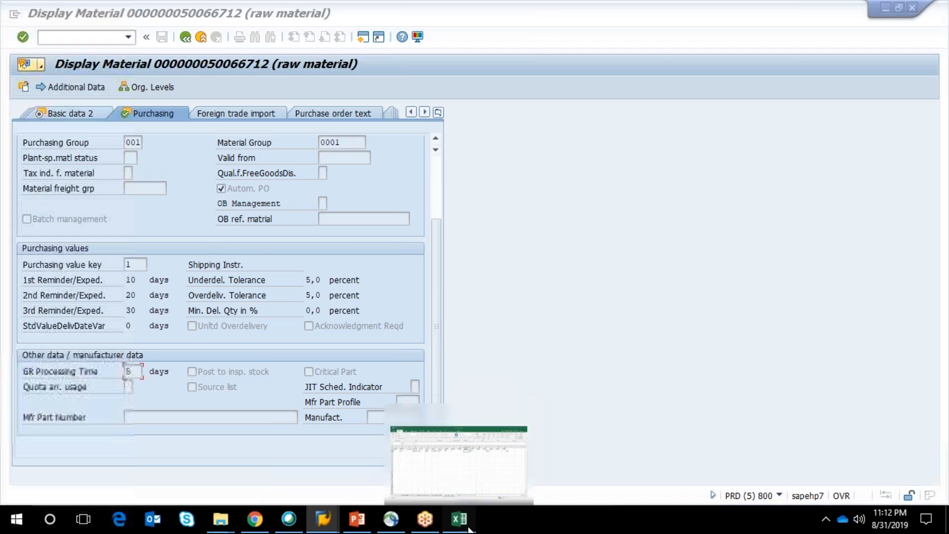
click(270, 313)
key(Left)
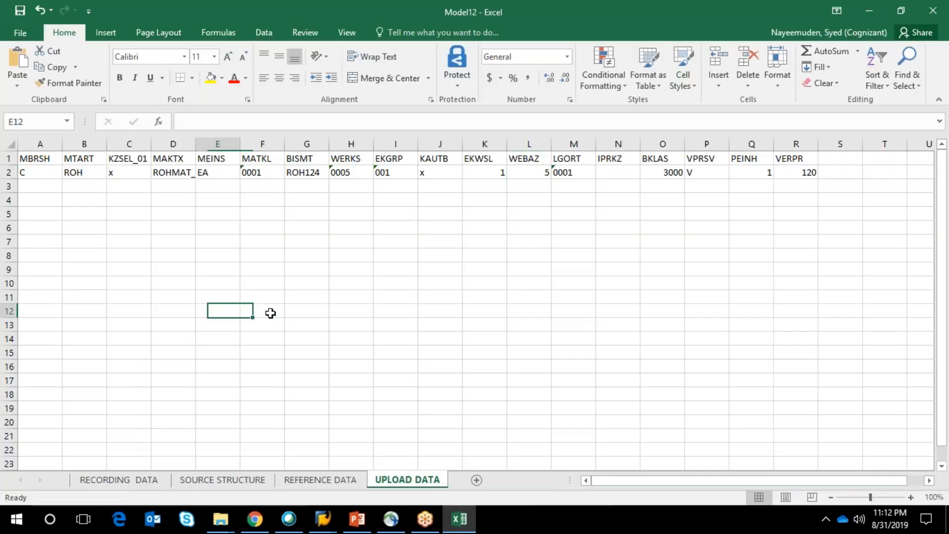
key(Home)
key(Up)
key(Up)
key(Up)
key(Up)
key(Up)
key(Up)
key(Up)
key(Up)
key(Up)
key(Up)
key(Up)
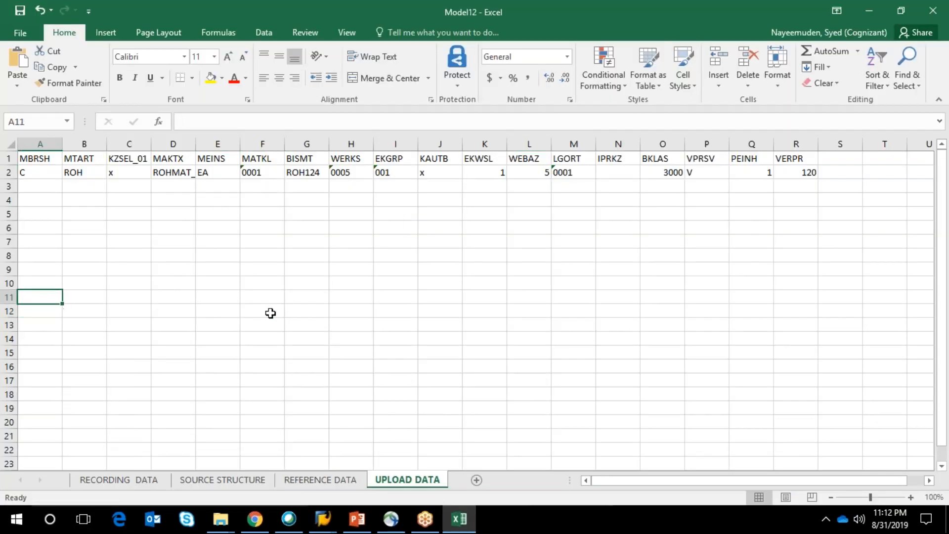
key(Down)
key(Down)
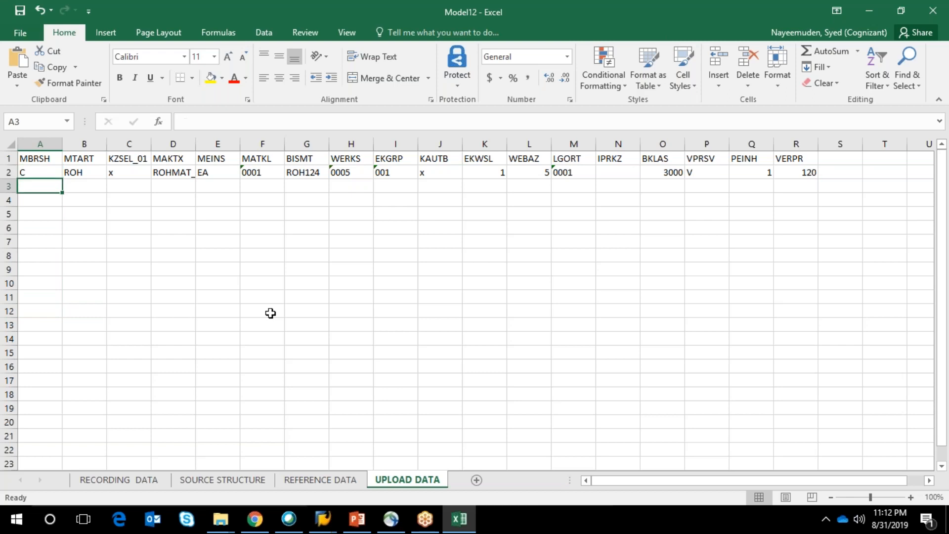
key(Up)
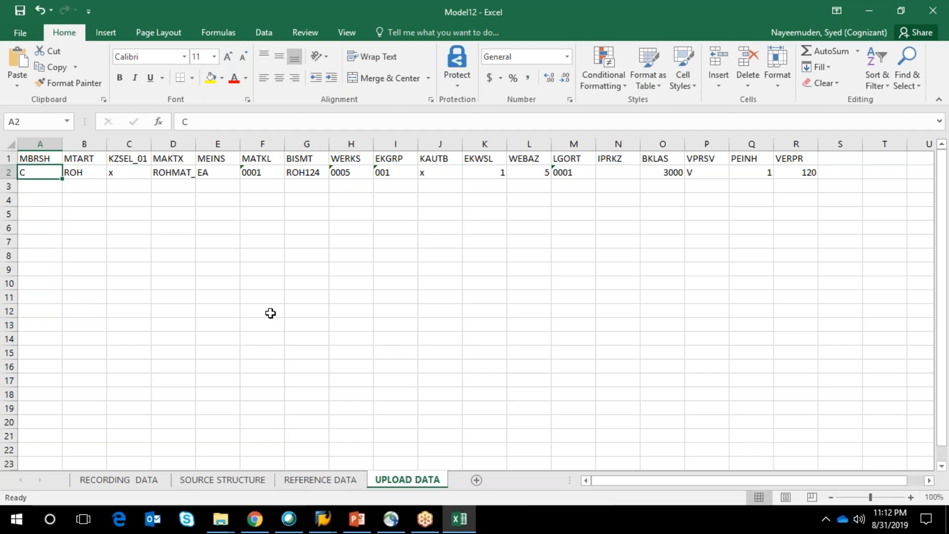
key(shift+Right)
key(shift+Right)
key(shift+Right)
key(shift+Right)
key(shift+Right)
key(shift+Right)
key(shift+Right)
key(shift+Right)
key(shift+Right)
key(shift+Right)
key(shift+Right)
key(shift+Right)
key(shift+Right)
key(shift+Right)
key(shift+Right)
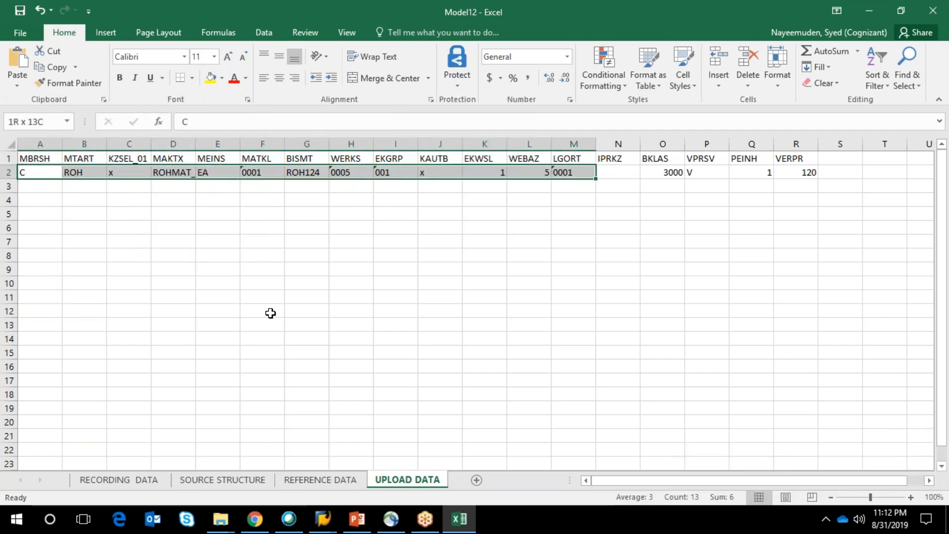
key(shift+Right)
key(shift+Right)
key(ctrl+c)
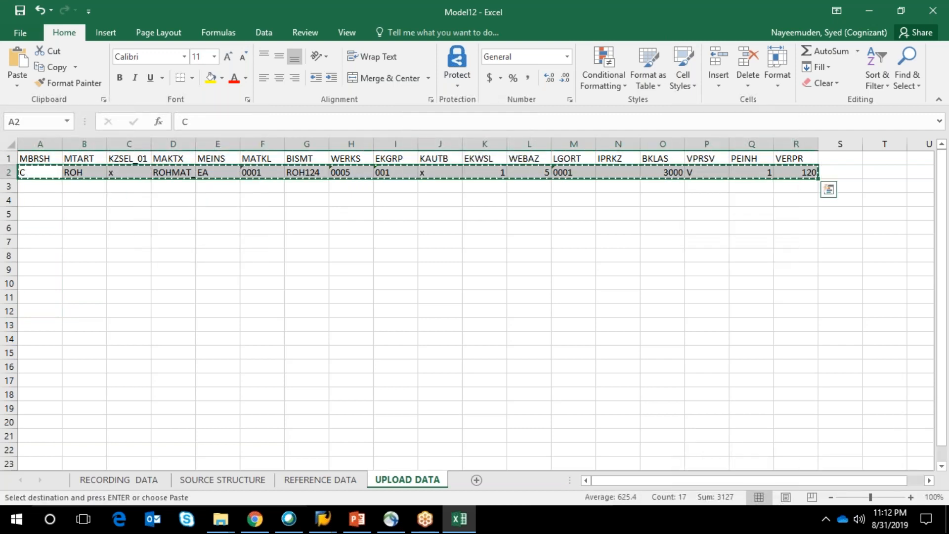
Step: Paste the copied material record into rows 3 to 12, starting in column A
key(Down)
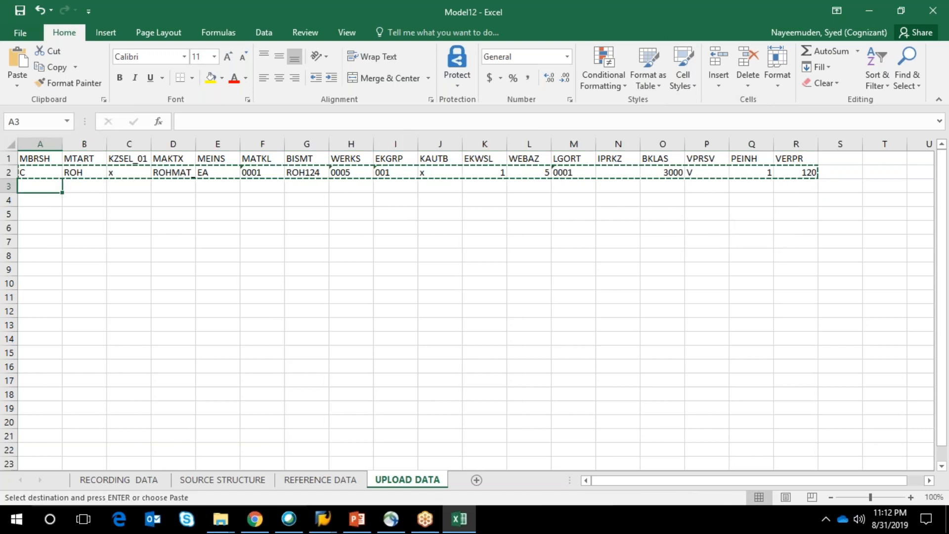
key(shift+Down)
key(shift+Down)
key(shift+Down)
key(shift+Down)
key(shift+Down)
key(shift+Down)
key(shift+Down)
key(shift+Down)
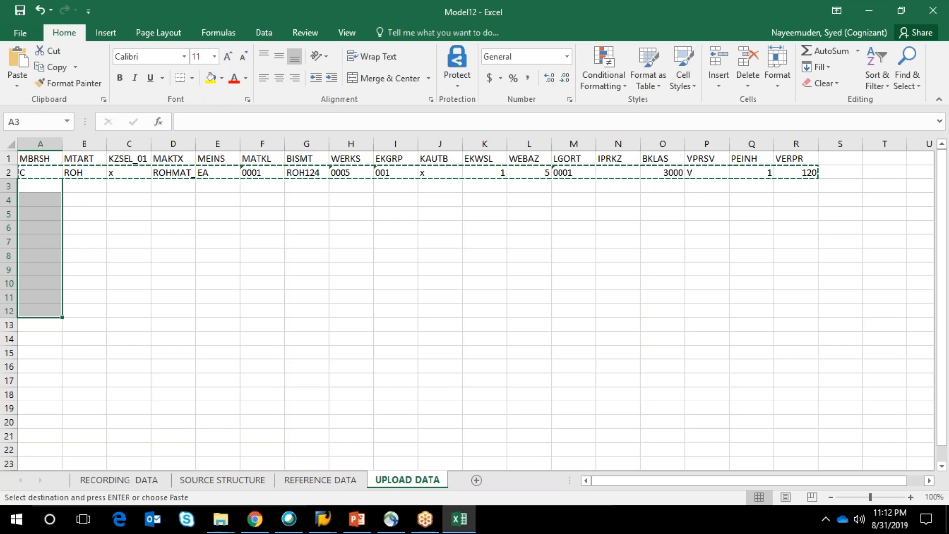
key(ctrl+v)
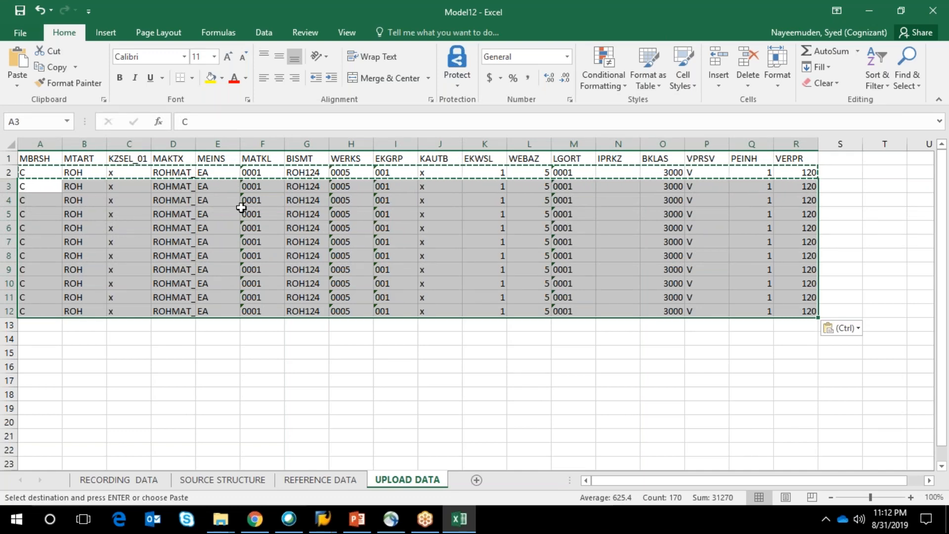
Step: Change the BISMT value in row 2 to ROH125
double_click(317, 174)
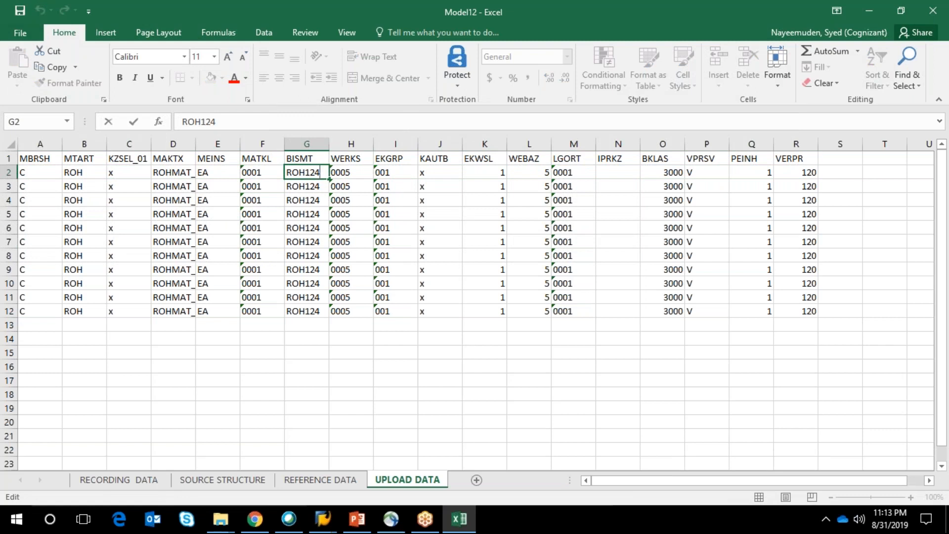
key(BackSpace)
text(5)
key(Return)
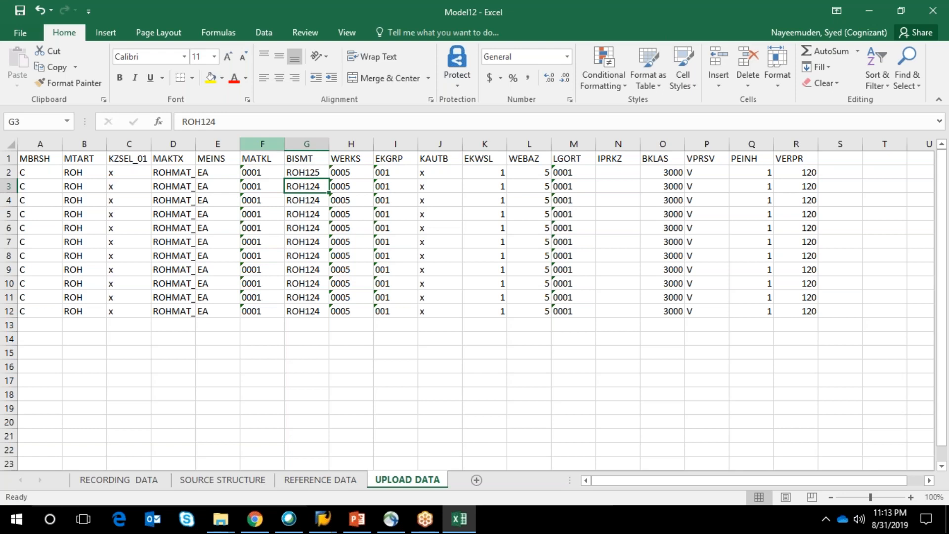
Step: Widen the MAKTX column to fit its descriptions and set the MAKTX value in row 2 to ROHMAT_03
click(205, 141)
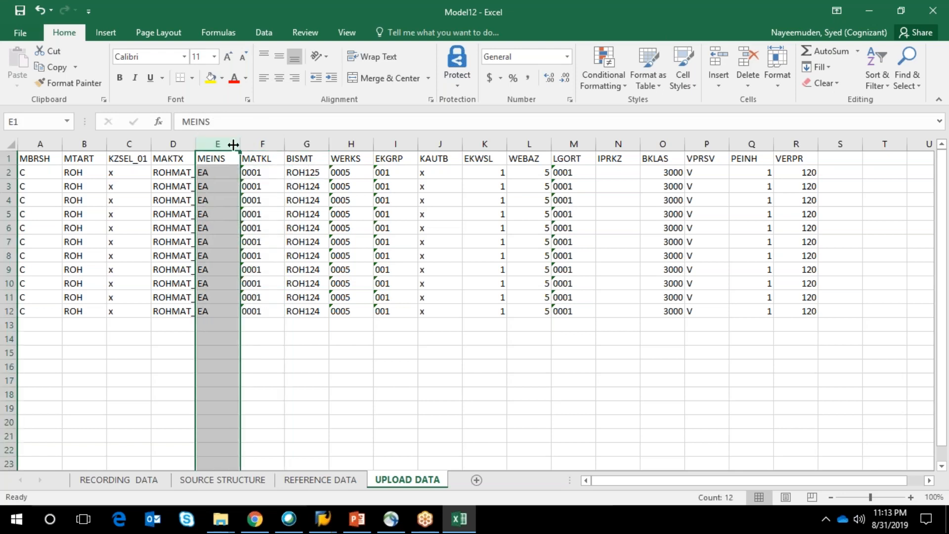
drag(195, 142, 221, 142)
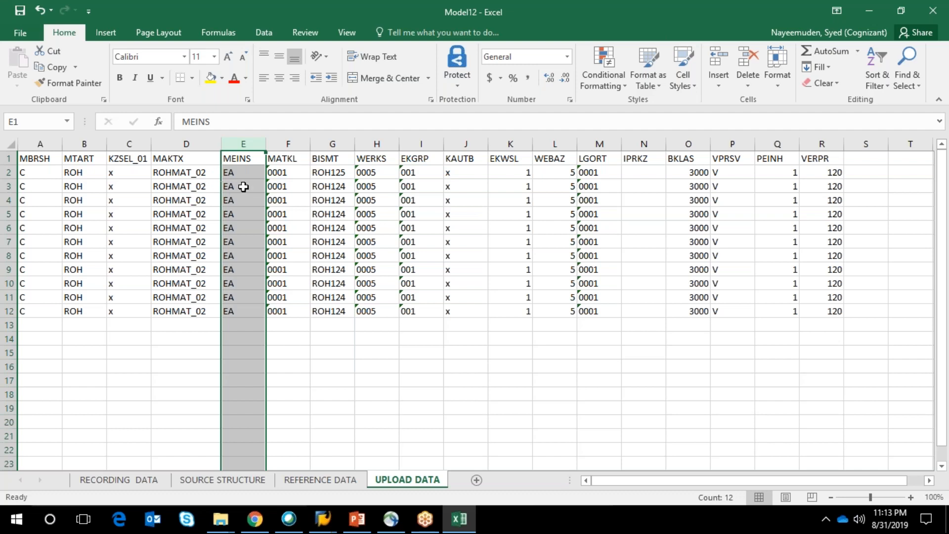
click(206, 174)
key(BackSpace)
text(3)
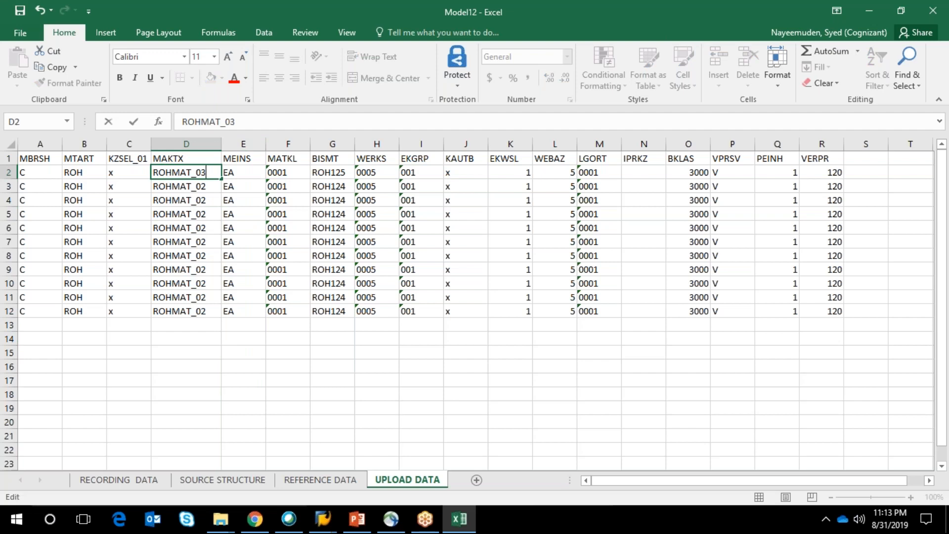
Step: Set the MAKTX values in rows 3 and 4 to ROHMAT_04 and ROHMAT_05
click(209, 187)
double_click(210, 187)
key(BackSpace)
text(4)
click(210, 201)
double_click(206, 200)
key(BackSpace)
text(5)
Step: Set the MAKTX values in rows 5 and 6 to ROHMAT_06 and ROHMAT_07
click(210, 214)
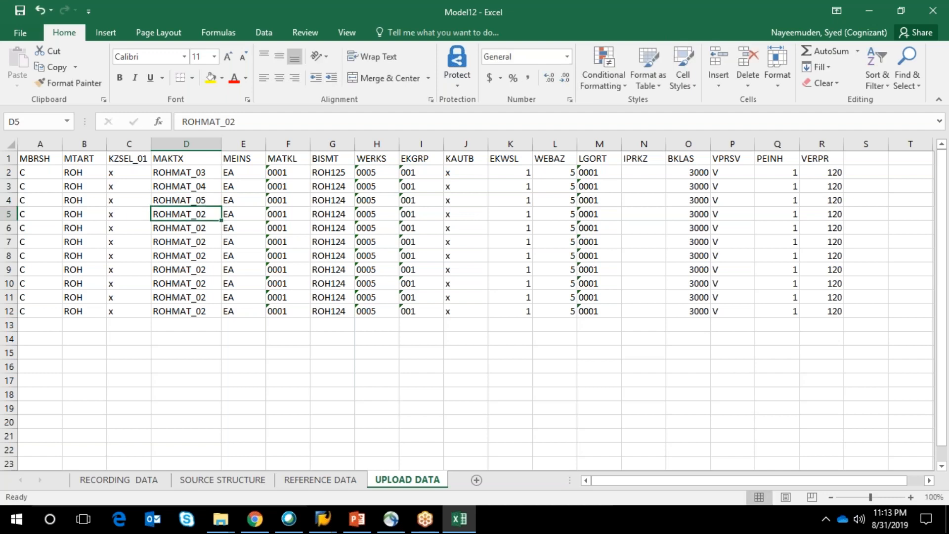
double_click(208, 213)
key(BackSpace)
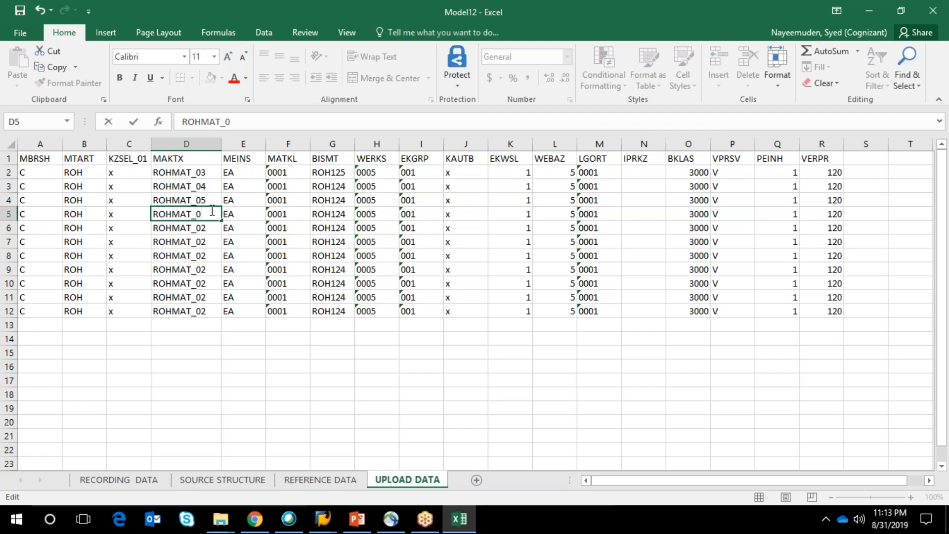
text(6)
key(Return)
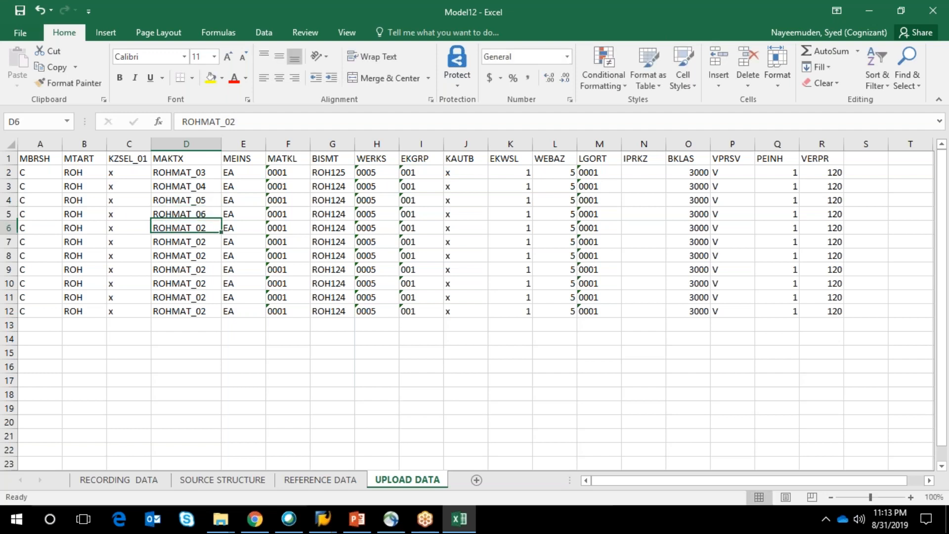
double_click(208, 227)
key(BackSpace)
text(7)
key(Return)
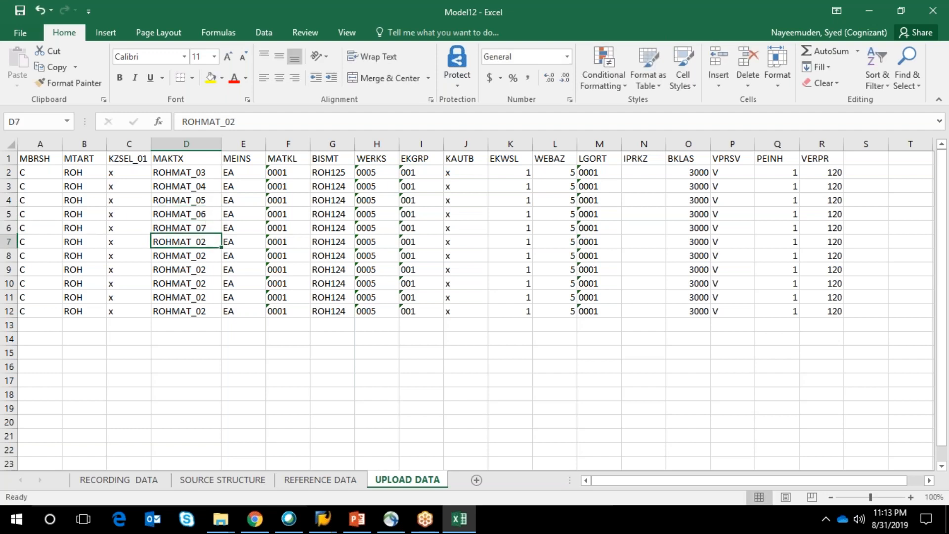
Step: Set the MAKTX values in rows 7 and 8 to ROHMAT_08 and ROHMAT_09
double_click(206, 243)
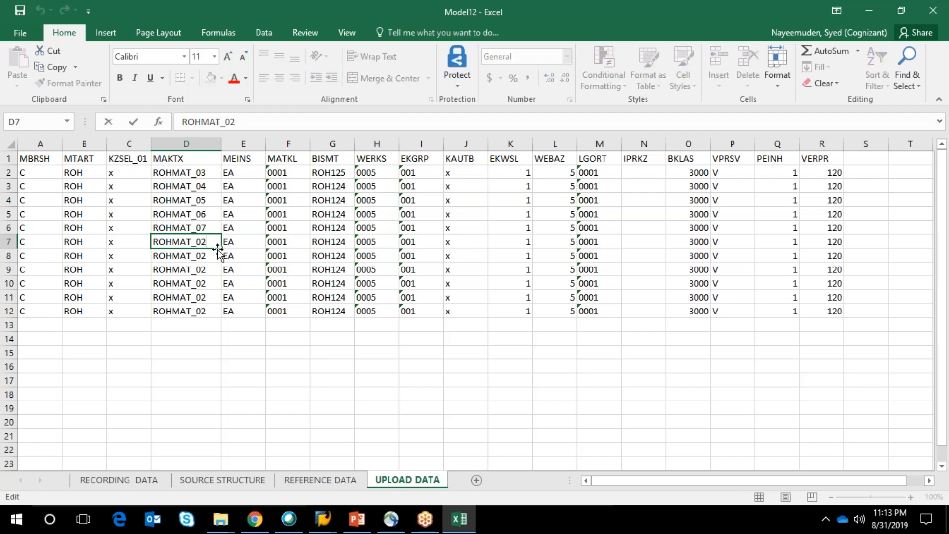
key(BackSpace)
text(8)
key(Return)
double_click(212, 255)
key(BackSpace)
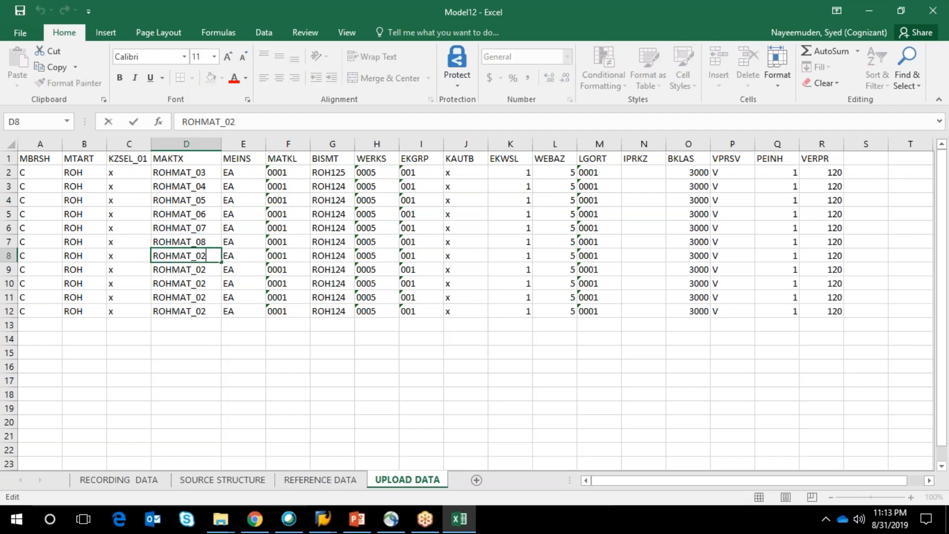
text(98)
key(BackSpace)
key(Return)
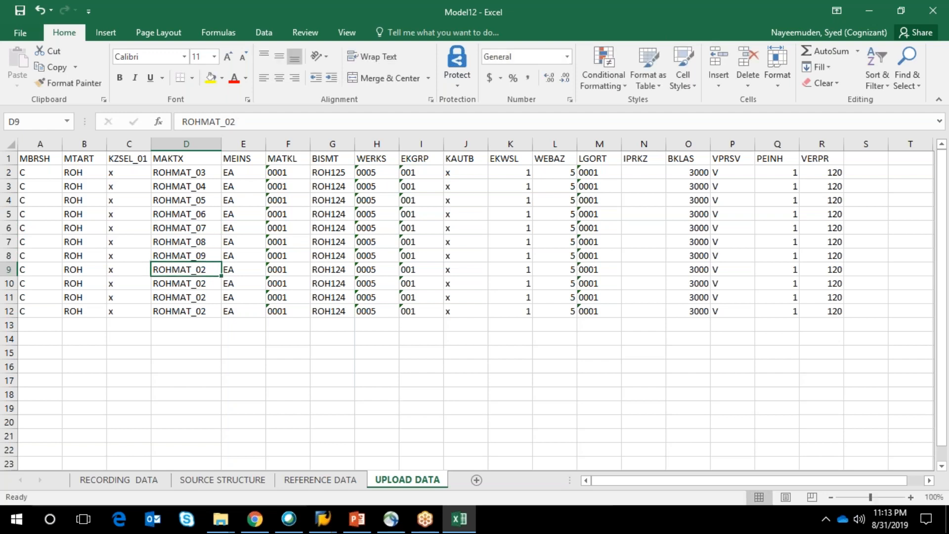
Step: Change the MAKTX value in row 9 to ROHMAT_10
double_click(210, 268)
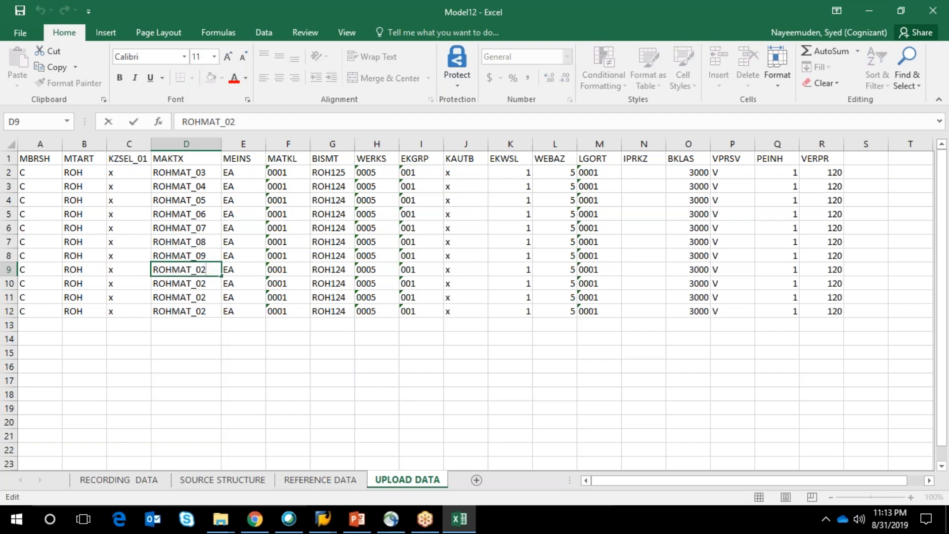
key(BackSpace)
key(BackSpace)
key(Return)
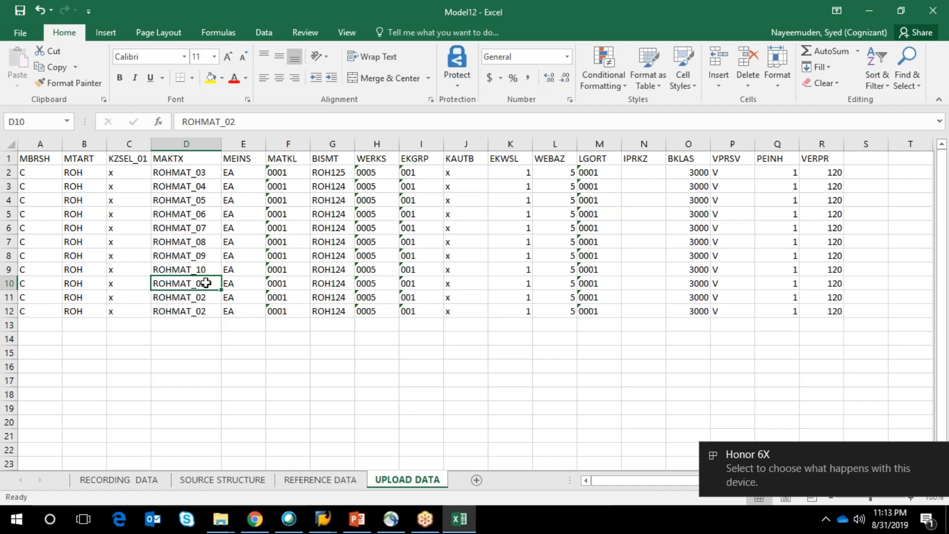
Step: Enter LAPTOP_01 as the MAKTX value in row 10 and copy it into rows 11 and 12
text(LA)
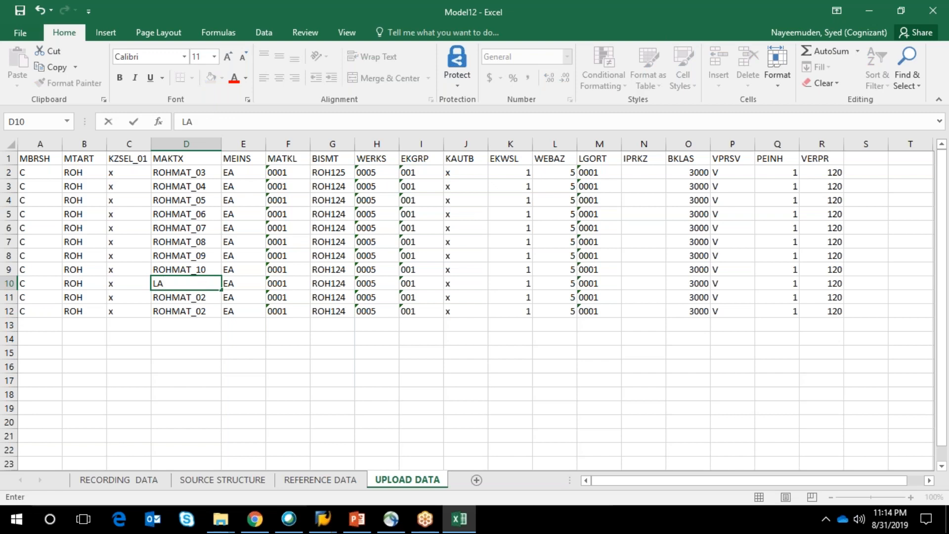
text(PTOP_01)
key(Return)
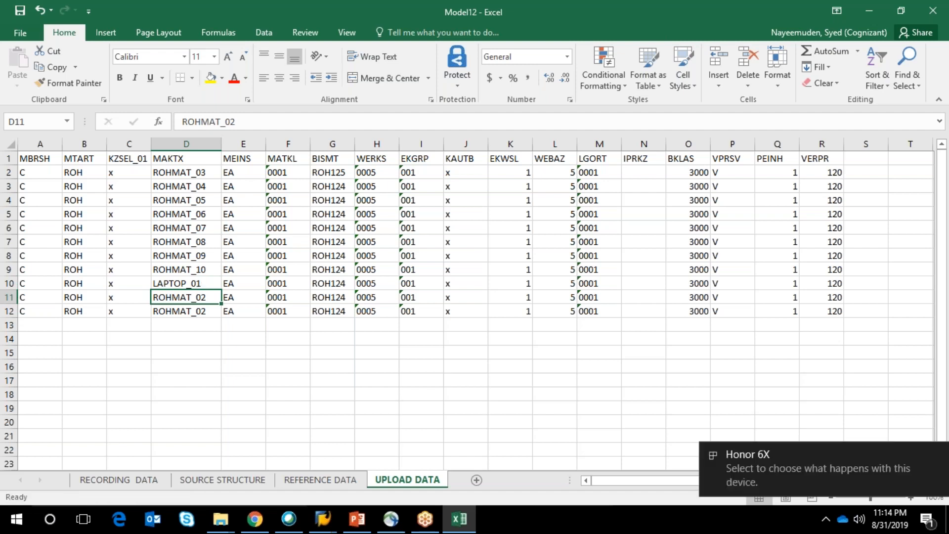
key(Up)
key(ctrl+c)
key(Down)
key(ctrl+v)
key(Down)
key(ctrl+v)
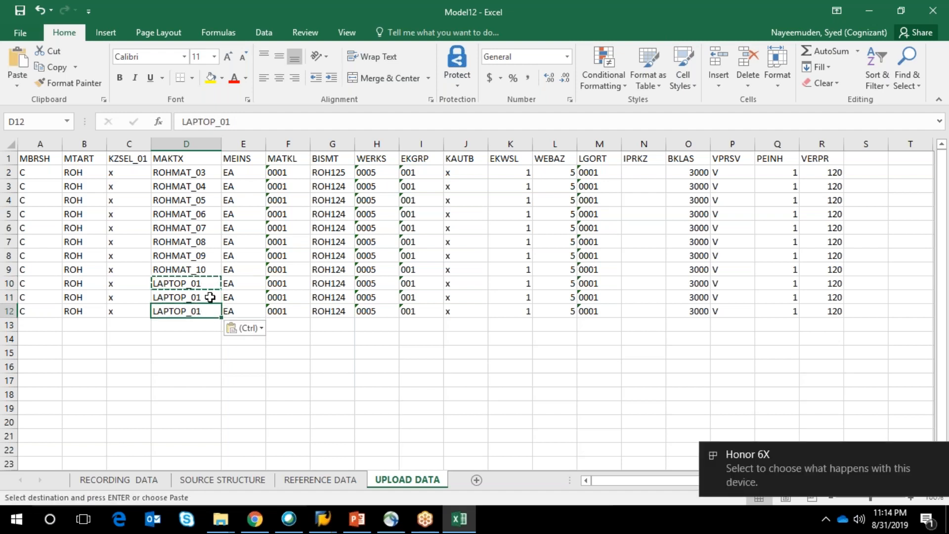
Step: Renumber the copied MAKTX values in rows 11 and 12 as LAPTOP_02 and LAPTOP_03
key(Up)
key(F2)
key(BackSpace)
text(2)
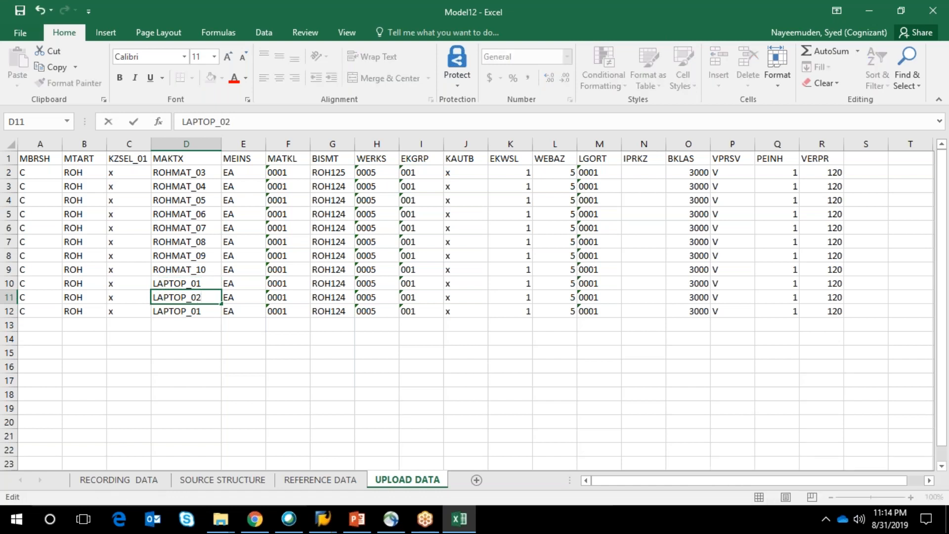
key(Return)
key(Right)
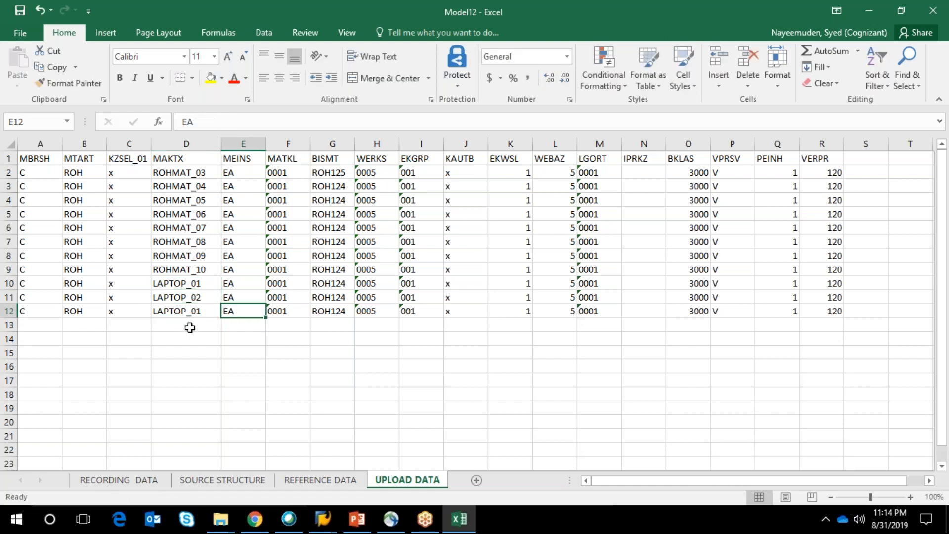
click(209, 313)
key(F2)
key(BackSpace)
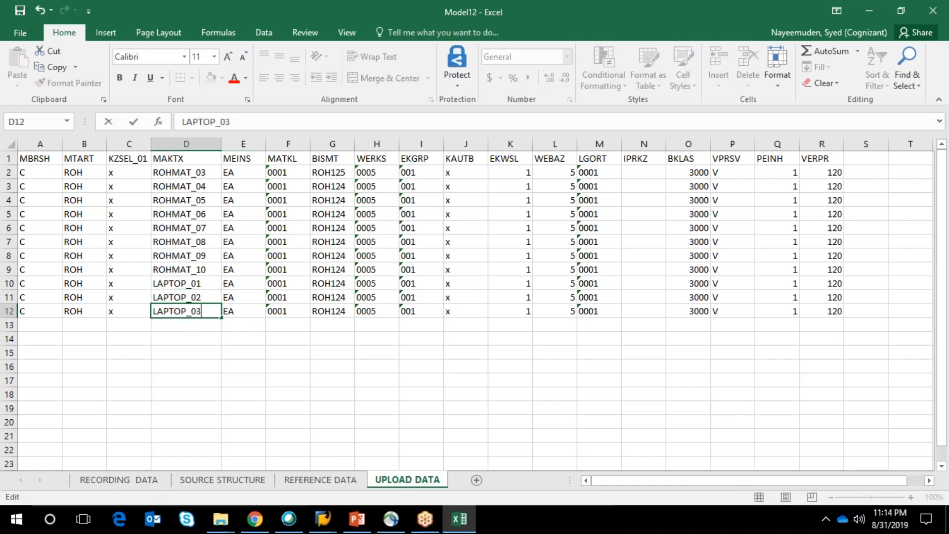
text(3)
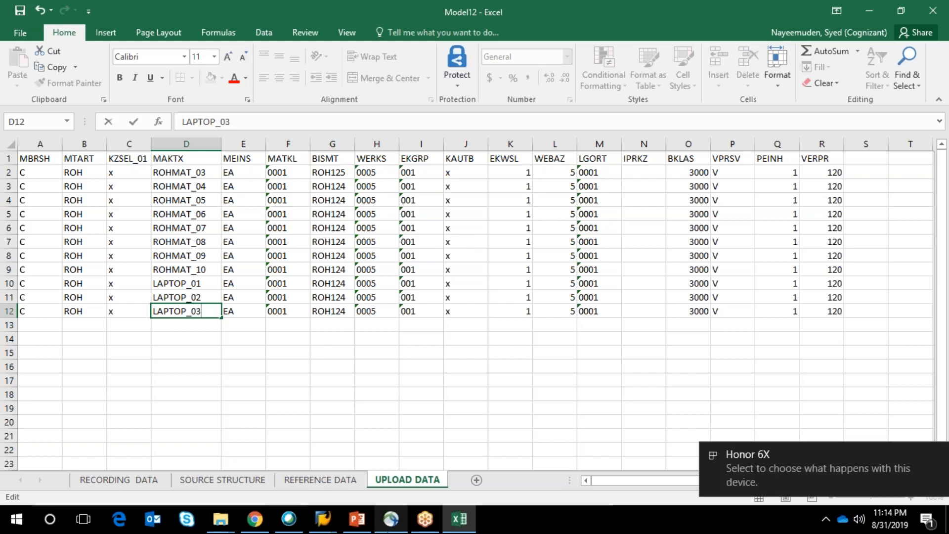
Step: Look up the description of the BISMT field in the REFERENCE DATA sheet and return to the UPLOAD DATA sheet
click(304, 485)
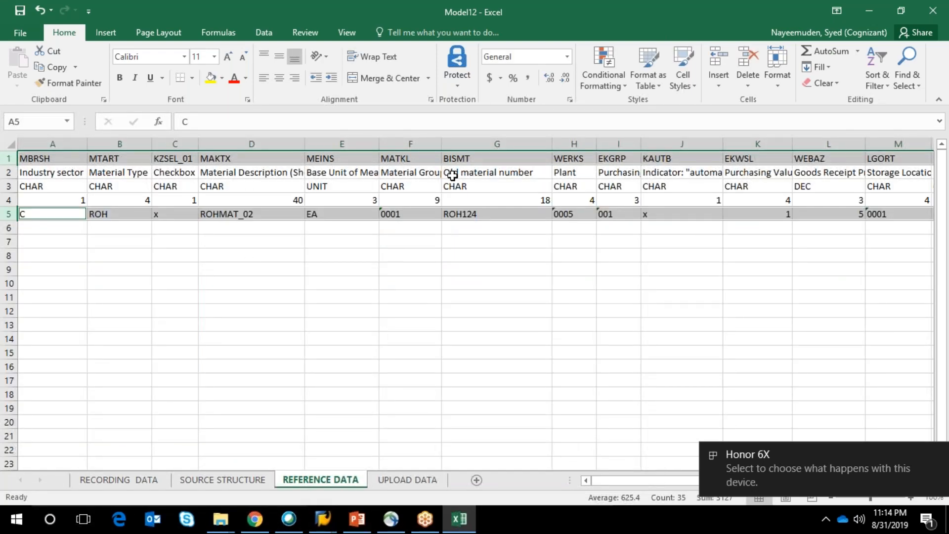
click(461, 177)
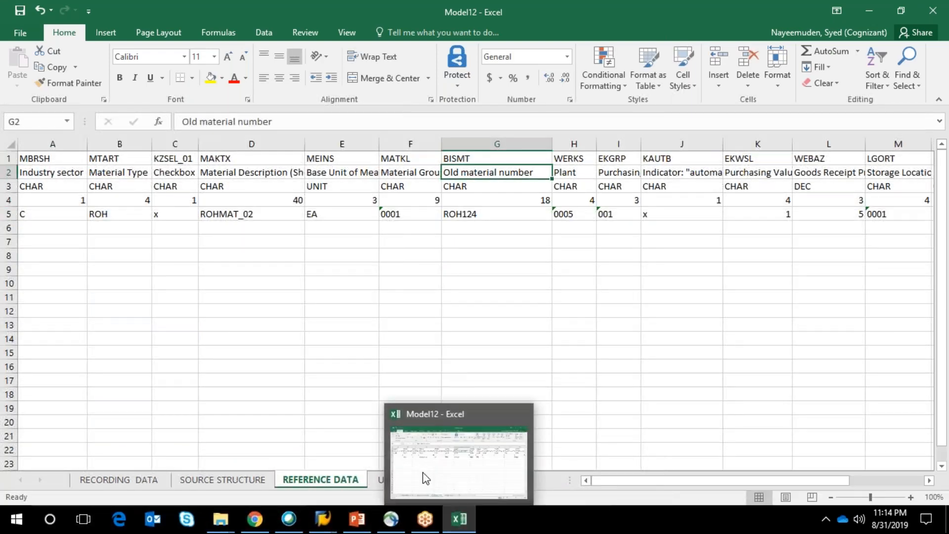
click(378, 482)
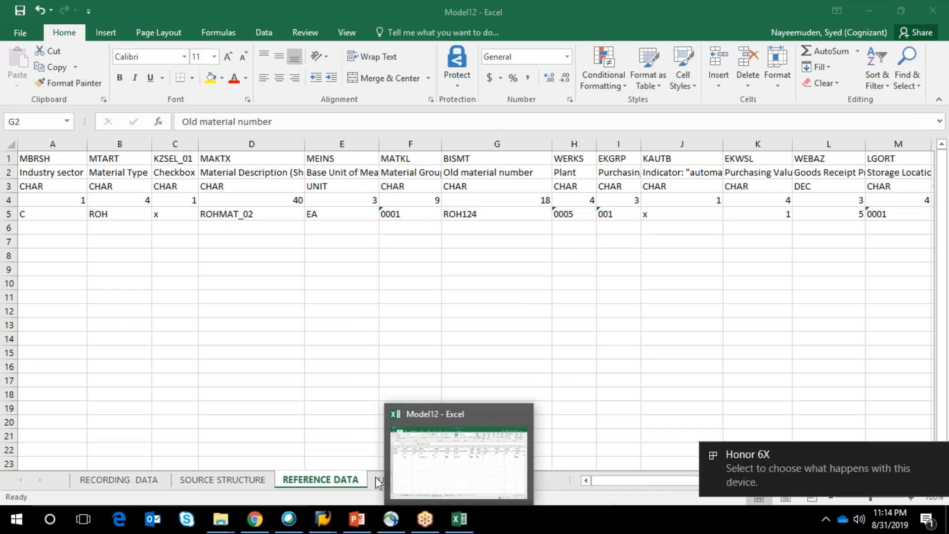
click(391, 444)
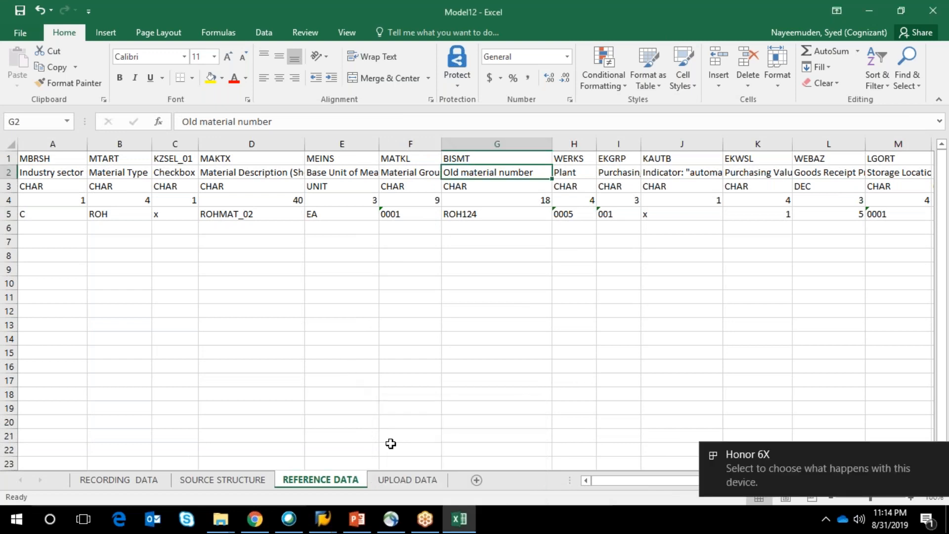
click(408, 482)
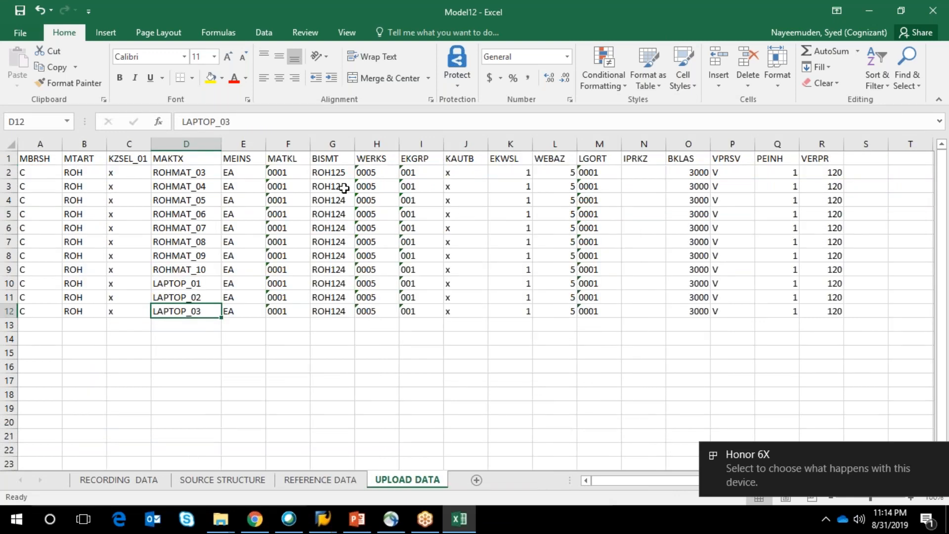
Step: Set the BISMT values in rows 3 and 4 to ROH126 and ROH127
click(344, 188)
key(F2)
key(BackSpace)
text(6)
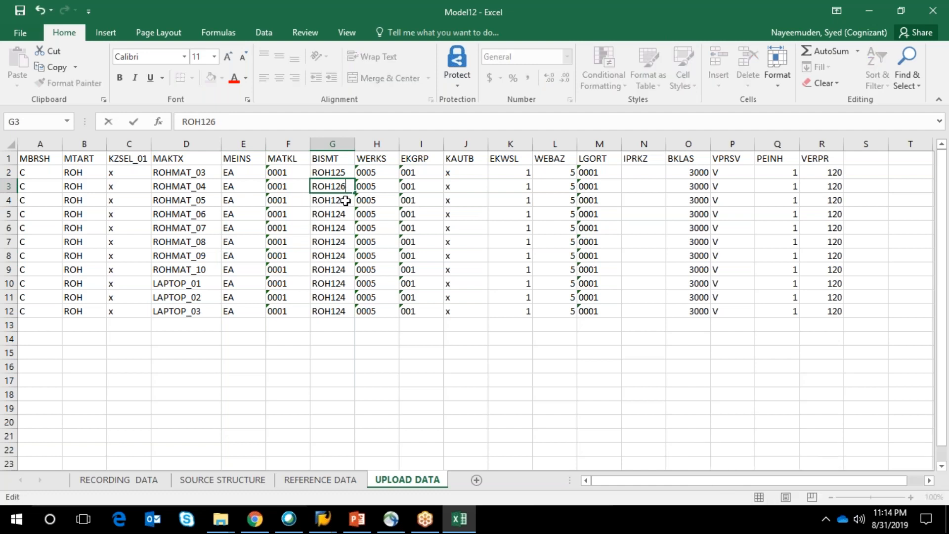
key(Return)
key(F2)
key(BackSpace)
text(7)
key(Return)
Step: Set the BISMT values in rows 5 and 6 to ROH128 and ROH129
key(F2)
key(BackSpace)
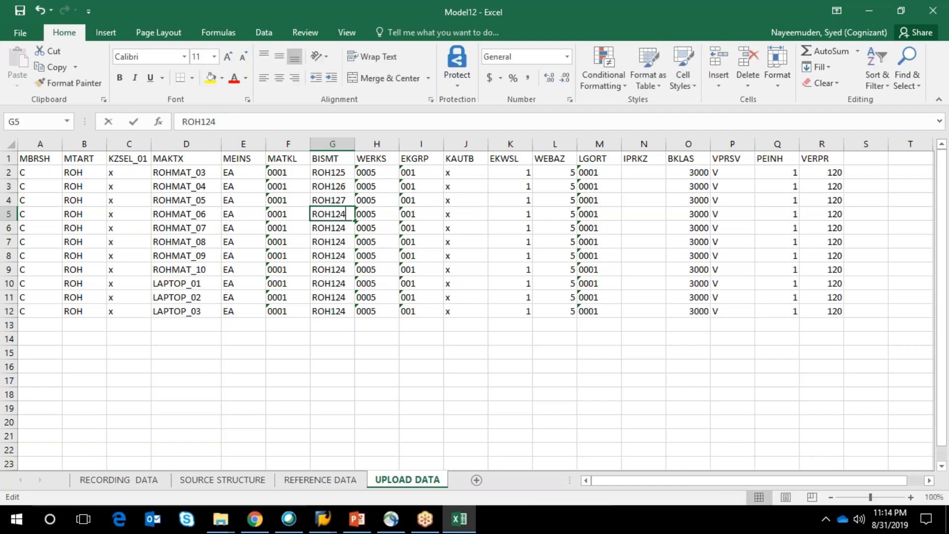
text(8)
key(Return)
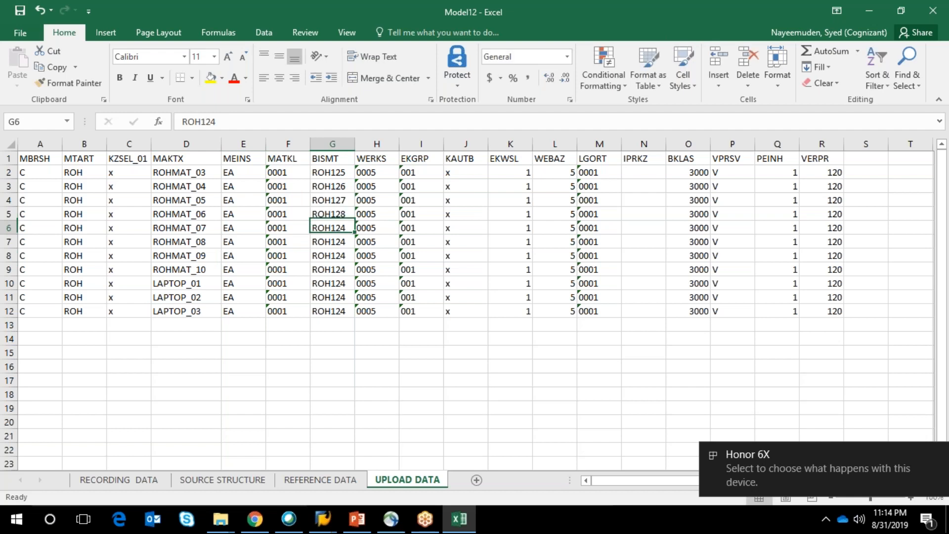
key(F2)
key(BackSpace)
text(9)
key(ctrl+Return)
Step: Change the BISMT value in row 7 to ROH130
key(Down)
key(F2)
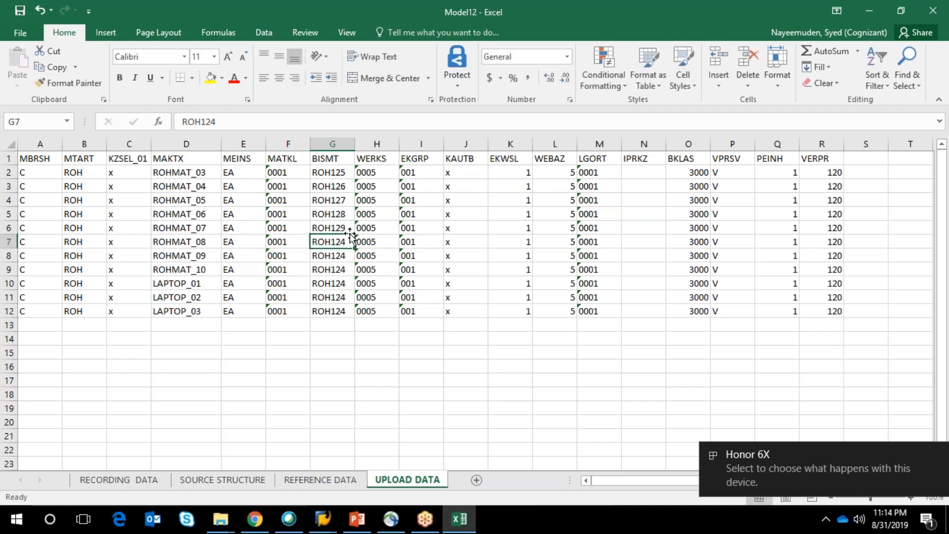
key(BackSpace)
key(BackSpace)
text(30)
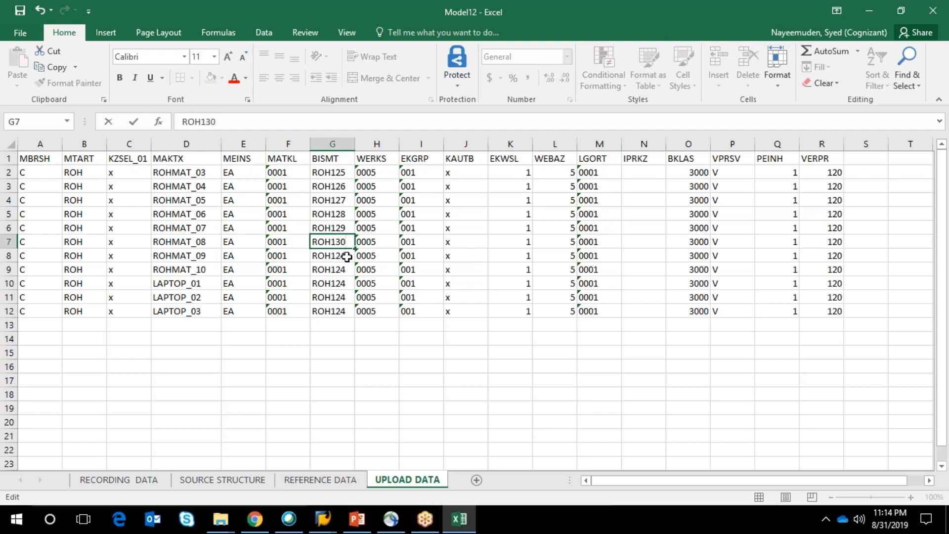
key(ctrl+Return)
Step: Change the BISMT value in row 8 to ROH131
key(Down)
key(F2)
key(BackSpace)
key(BackSpace)
text(30)
key(BackSpace)
text(1)
key(ctrl+Return)
Step: Change the BISMT value in row 9 to ROH132
key(Down)
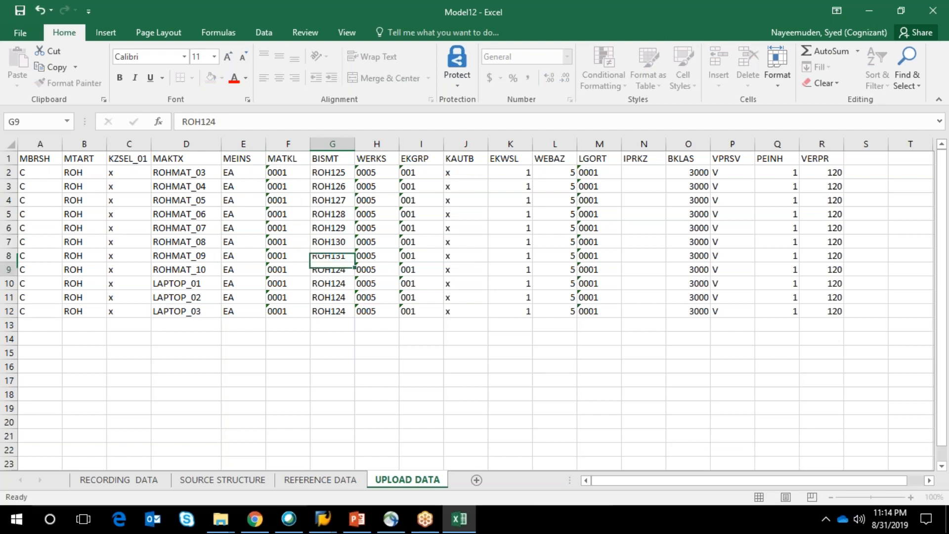
key(F2)
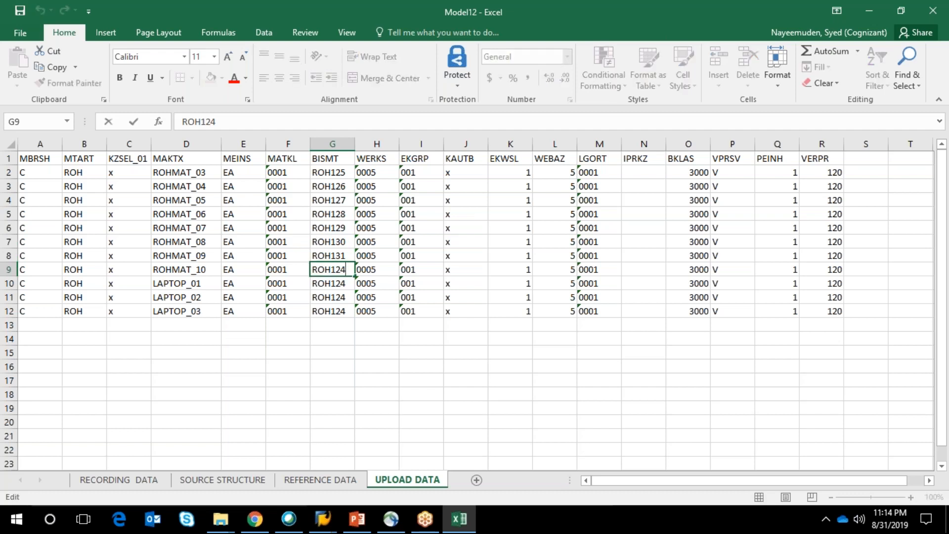
key(BackSpace)
key(BackSpace)
text(32)
key(ctrl+Return)
Step: Replace the ROH prefix of the BISMT value in row 10 with LAP, making it LAP124
key(Down)
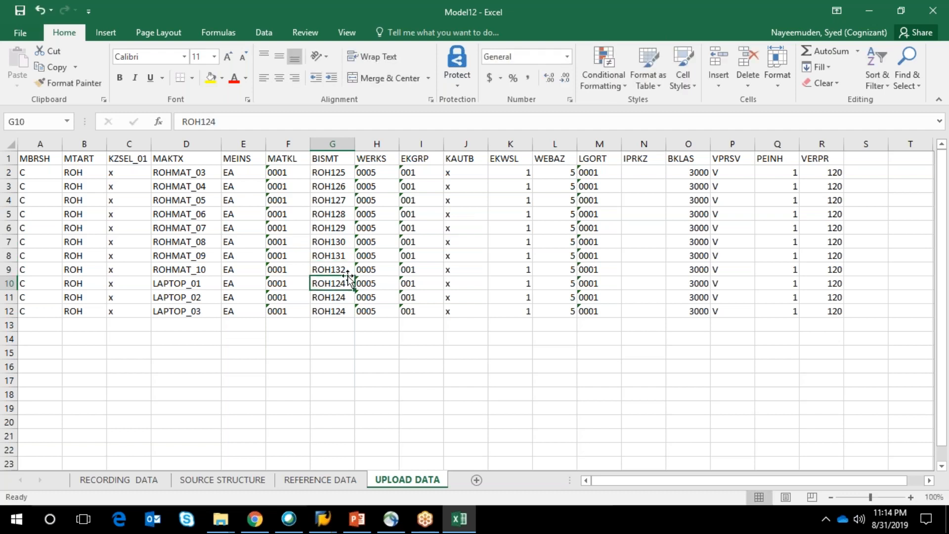
key(F2)
key(Home)
key(Delete)
key(Delete)
key(Delete)
text(LAP)
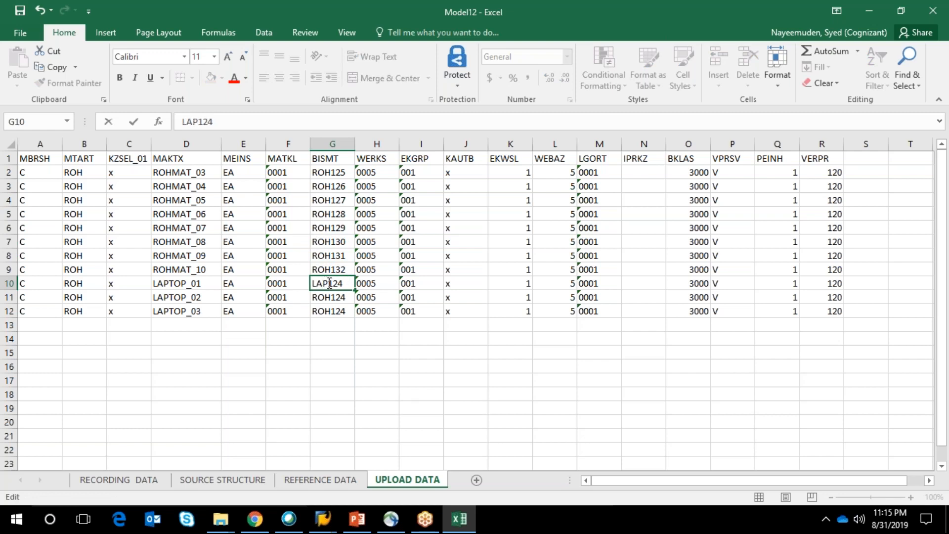
key(Return)
Step: Change the BISMT value in row 11 to LAP125
key(F2)
key(Home)
key(Delete)
key(Delete)
key(Delete)
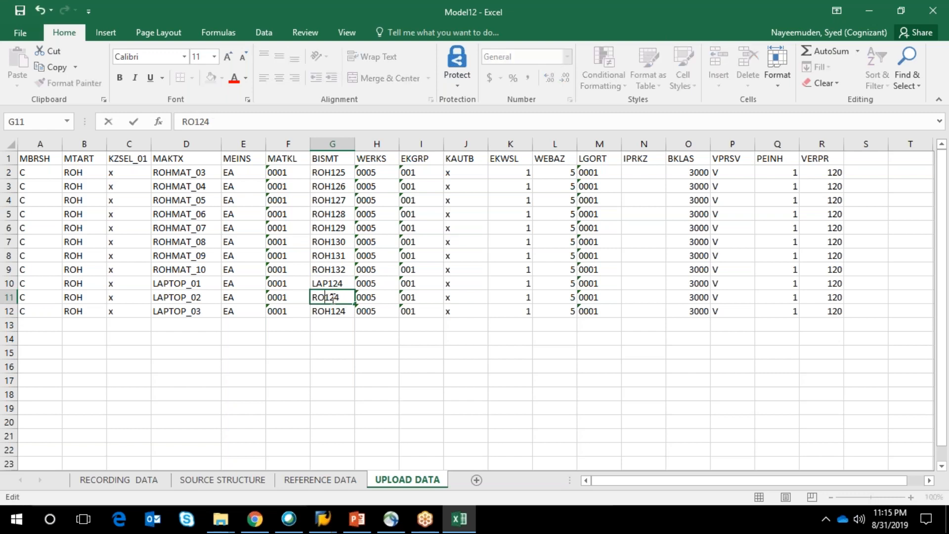
text(LAP)
key(End)
key(BackSpace)
text(5)
key(Return)
Step: Change the BISMT value in row 12 to LAP126
double_click(335, 316)
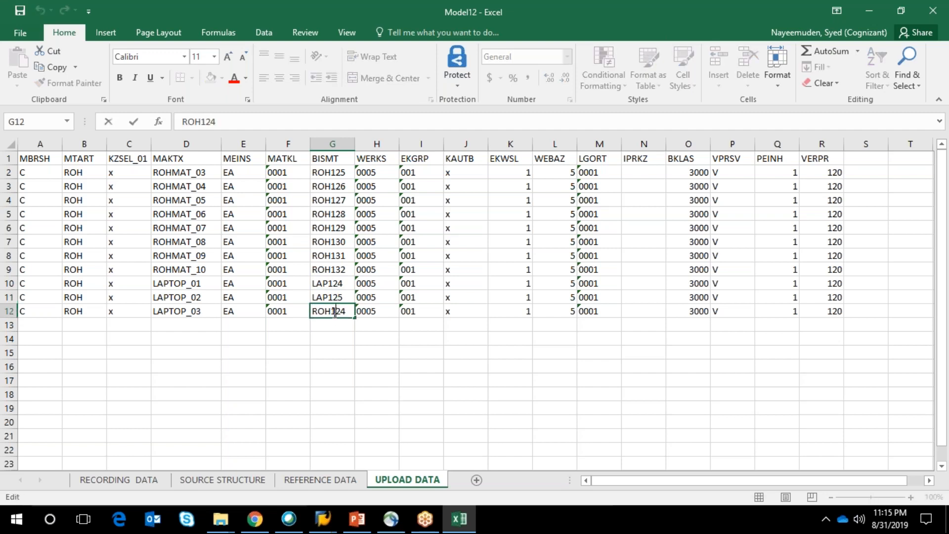
key(BackSpace)
key(BackSpace)
key(BackSpace)
text(LAP)
key(End)
key(BackSpace)
text(6)
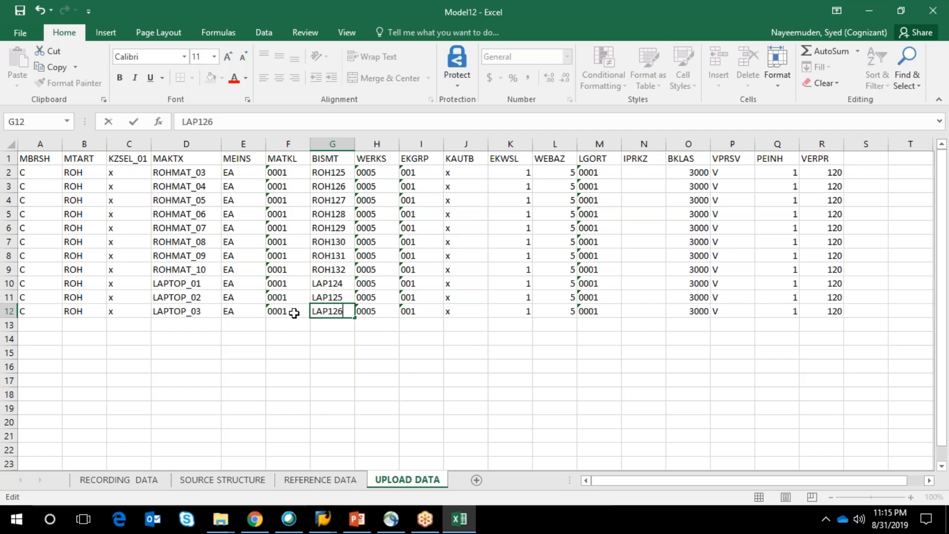
click(437, 332)
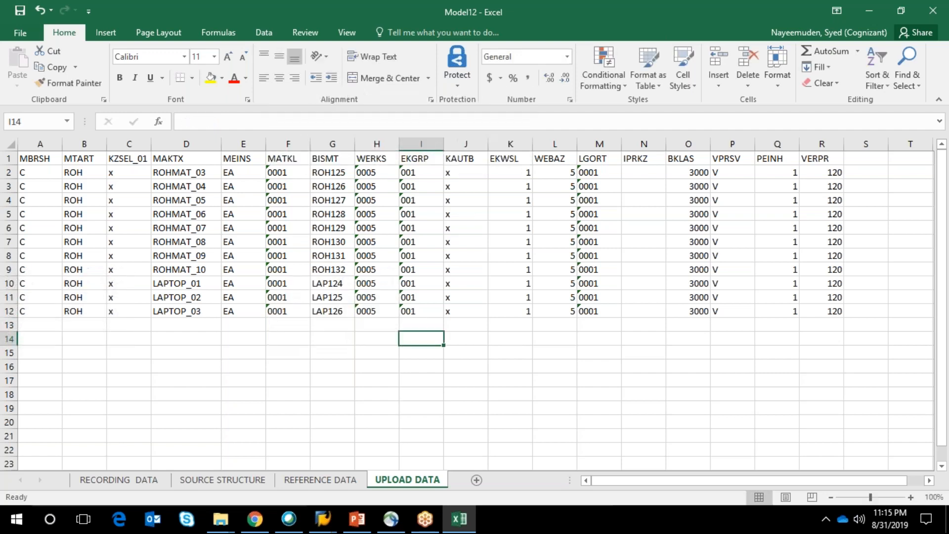
Step: Set the MEINS unit of measure to KG for ROHMAT_04 through ROHMAT_07 in rows 3 to 6
click(244, 191)
text(Kg)
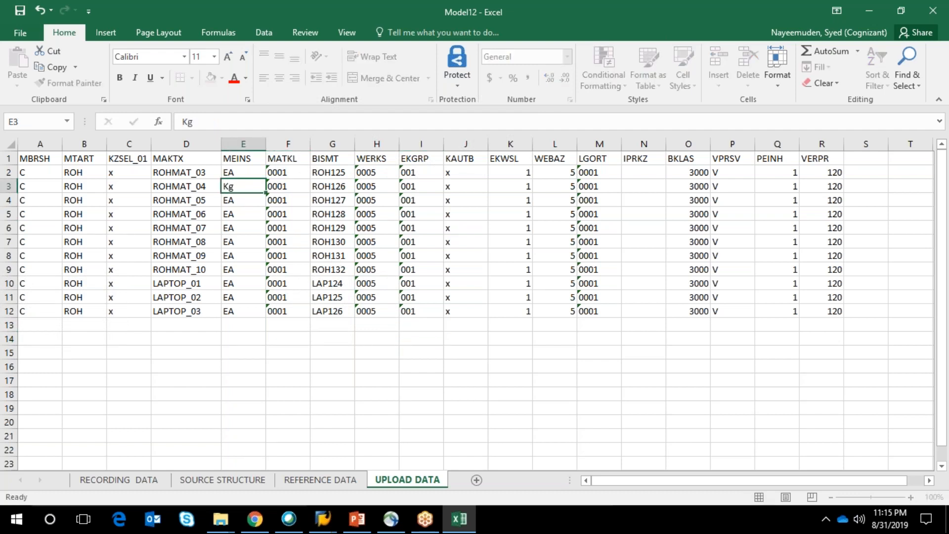
key(Return)
key(Up)
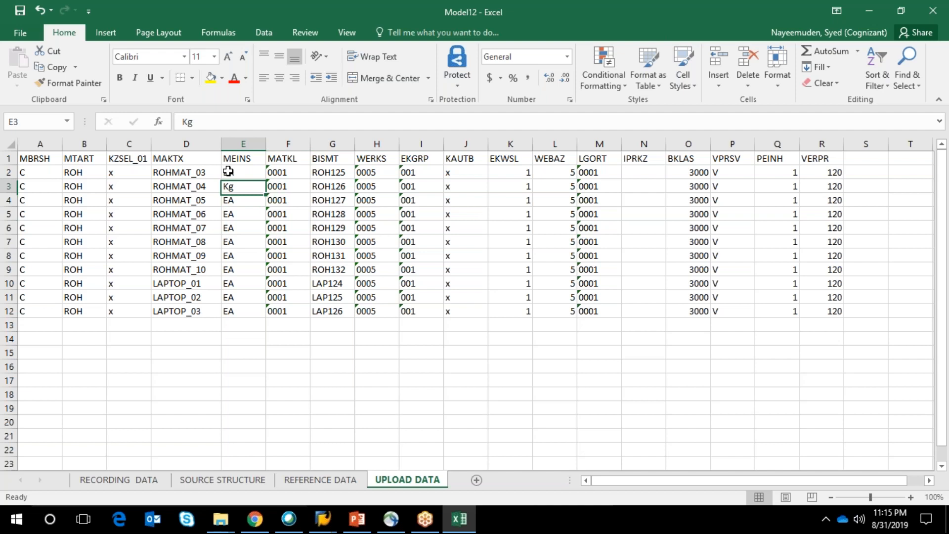
text(KG)
key(Return)
text(KG)
key(Return)
text(KG)
key(Return)
text(KG)
key(Return)
key(Return)
key(Return)
key(Return)
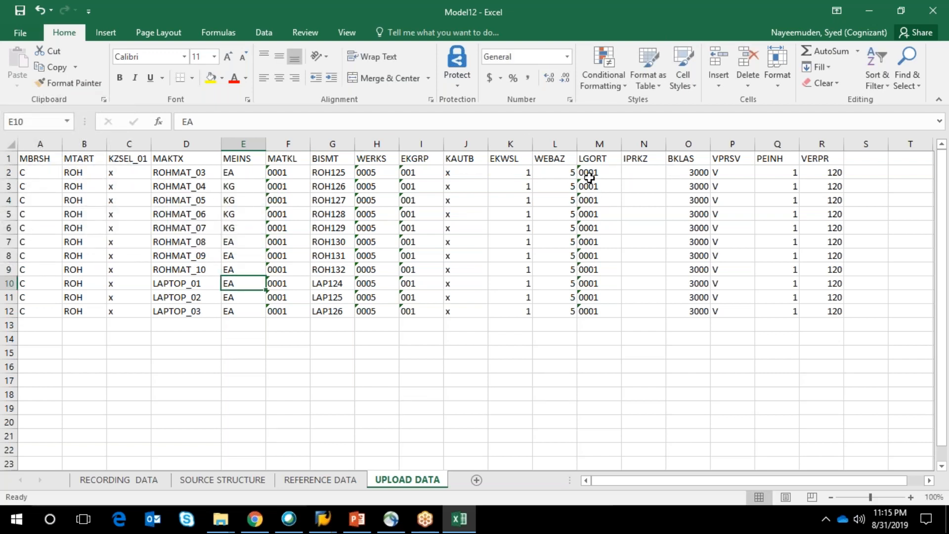
Step: Set the WEBAZ values in rows 4, 5, 7 and 8 to 7, 8, 9 and 12 respectively
click(568, 190)
click(564, 196)
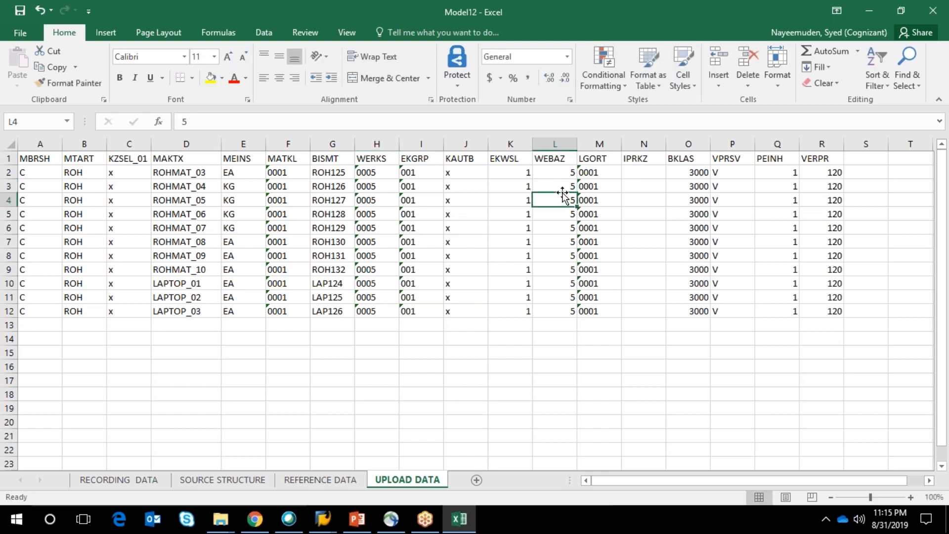
text(7)
key(Return)
text(8)
key(Return)
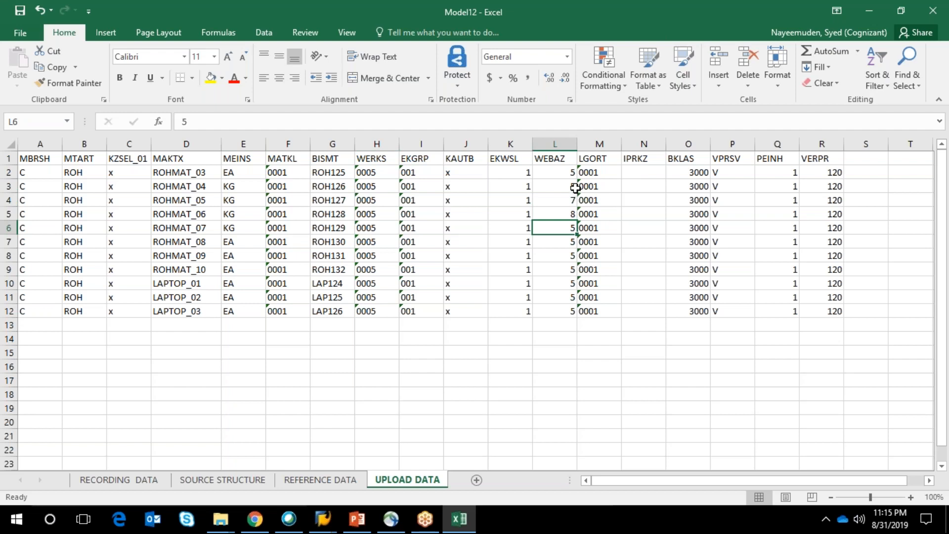
key(Return)
text(9)
key(Return)
text(1)
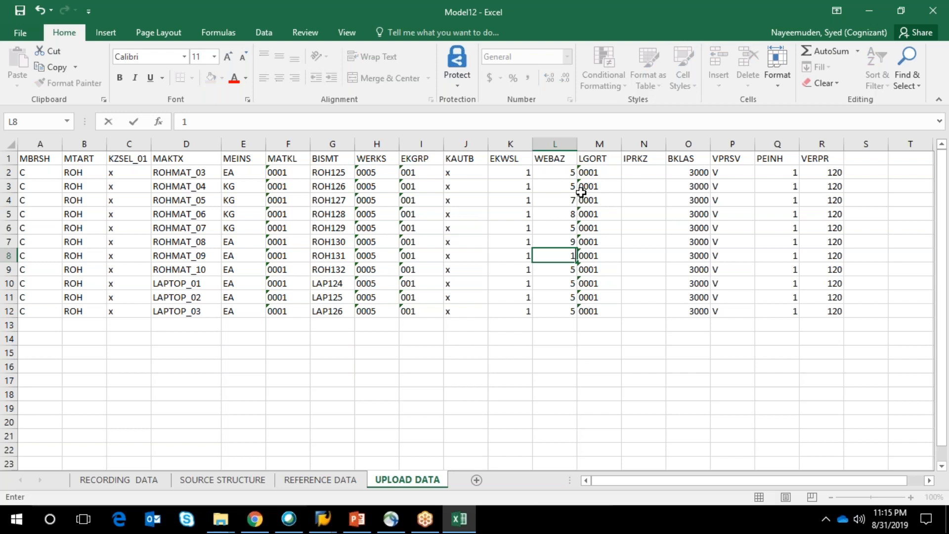
text(2)
key(Return)
Step: Set the WEBAZ value to 1 for LAPTOP_01 and to 2 for LAPTOP_02
key(Return)
text(1)
key(Return)
text(2)
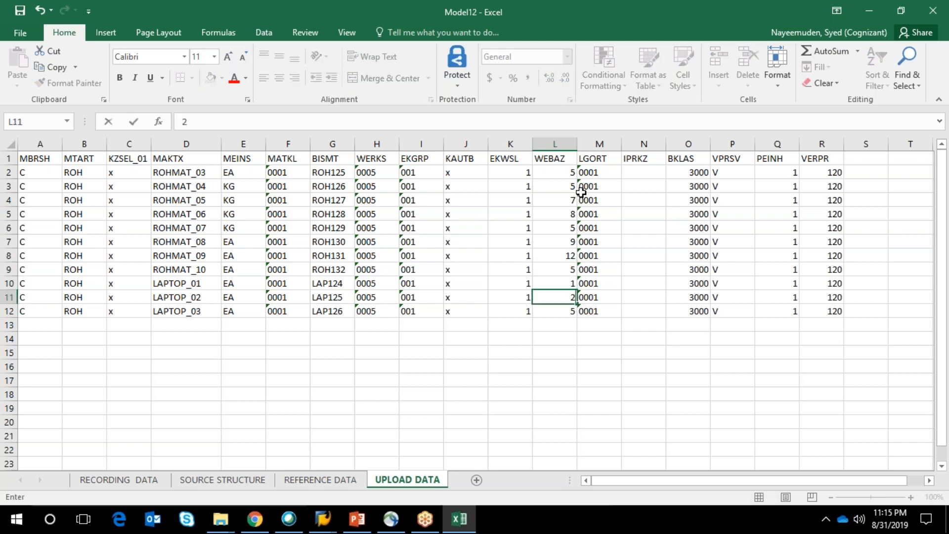
key(Return)
Step: Set the VERPR prices of LAPTOP_01, LAPTOP_02 and LAPTOP_03 to 1200, 1300 and 1500
key(Up)
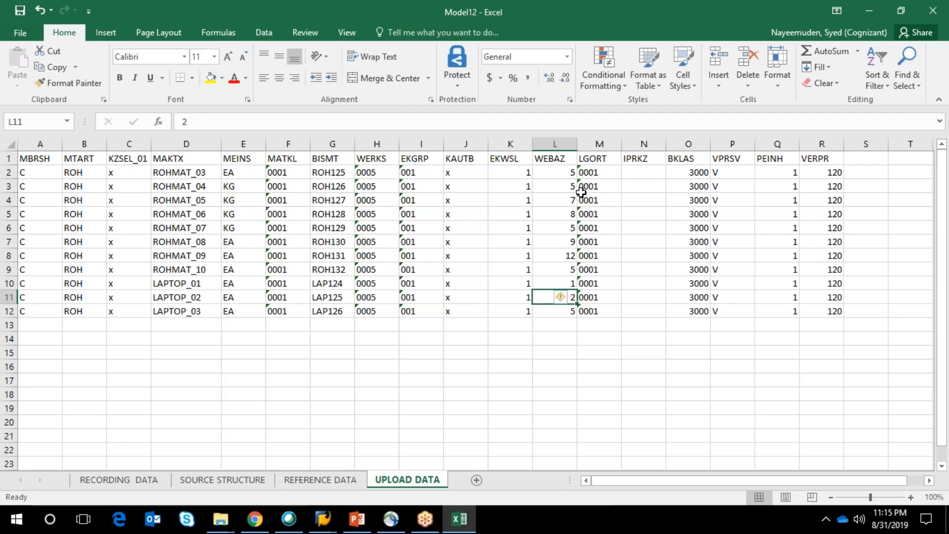
key(Right)
key(Right)
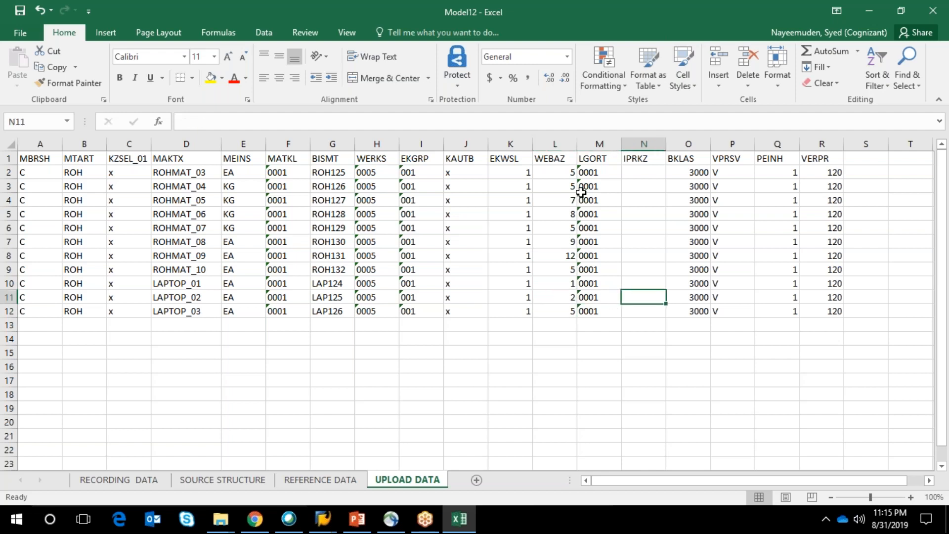
key(Right)
key(Right)
key(Right)
key(Right)
key(Up)
key(Down)
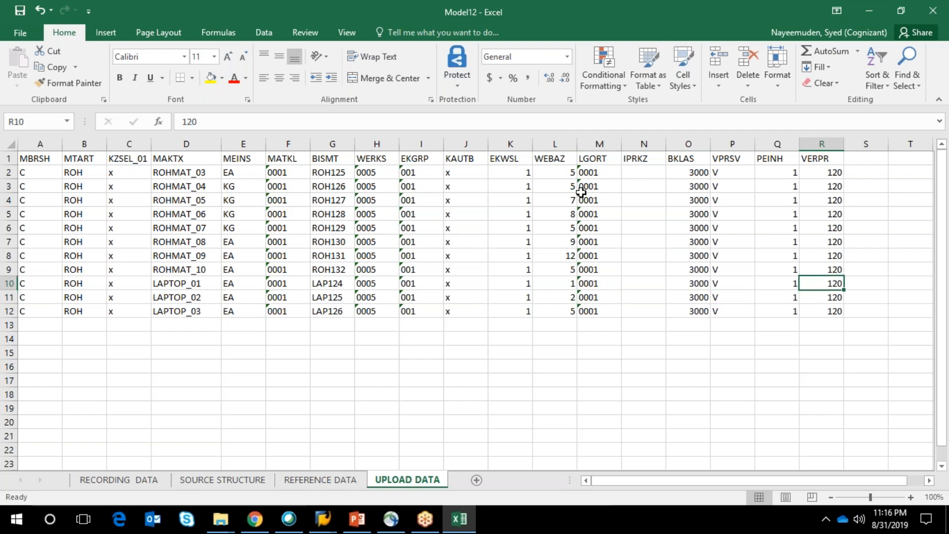
key(Up)
key(Down)
text(1000)
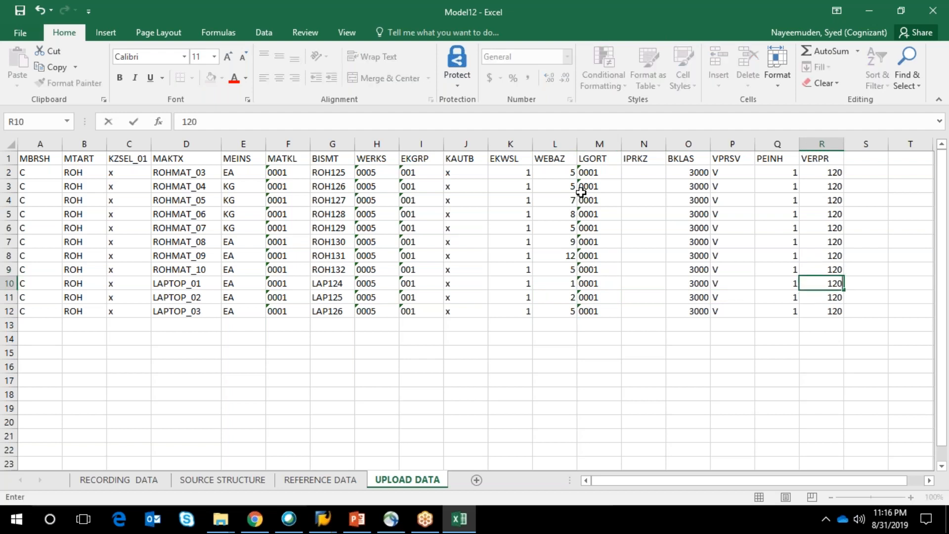
key(Return)
text(1300)
key(Return)
text(1500)
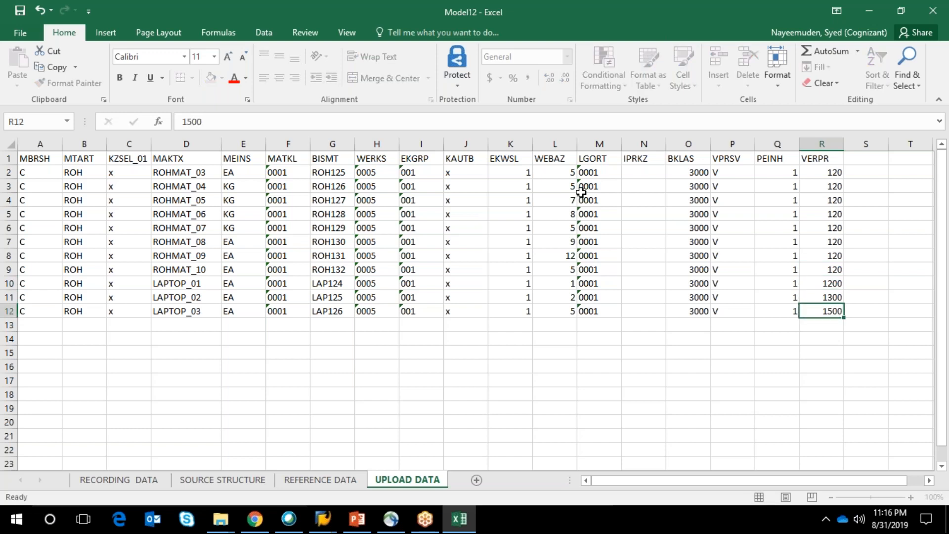
Step: Set the VERPR prices in rows 3, 4 and 5 to 150, 190 and 200
key(Up)
key(Up)
key(Up)
key(Up)
key(Up)
key(Up)
key(Up)
key(Up)
key(Up)
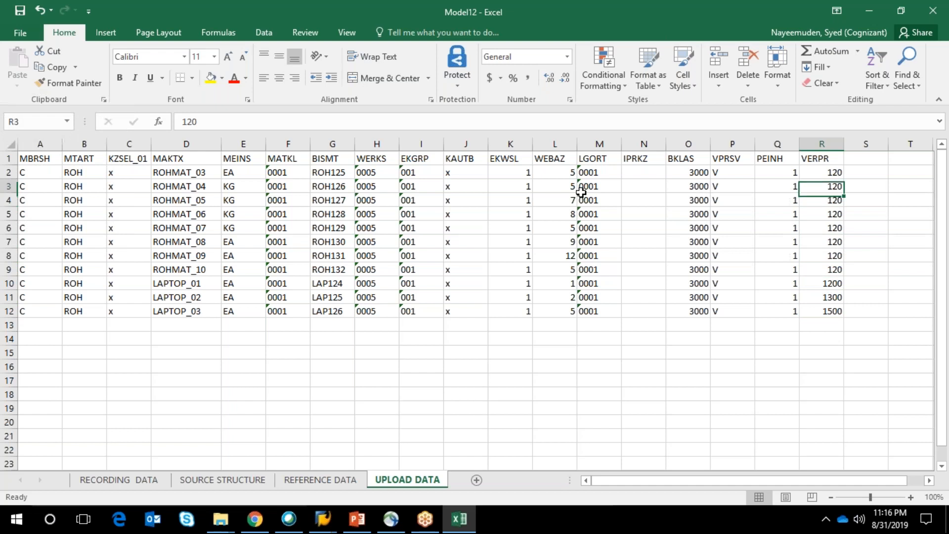
text(150)
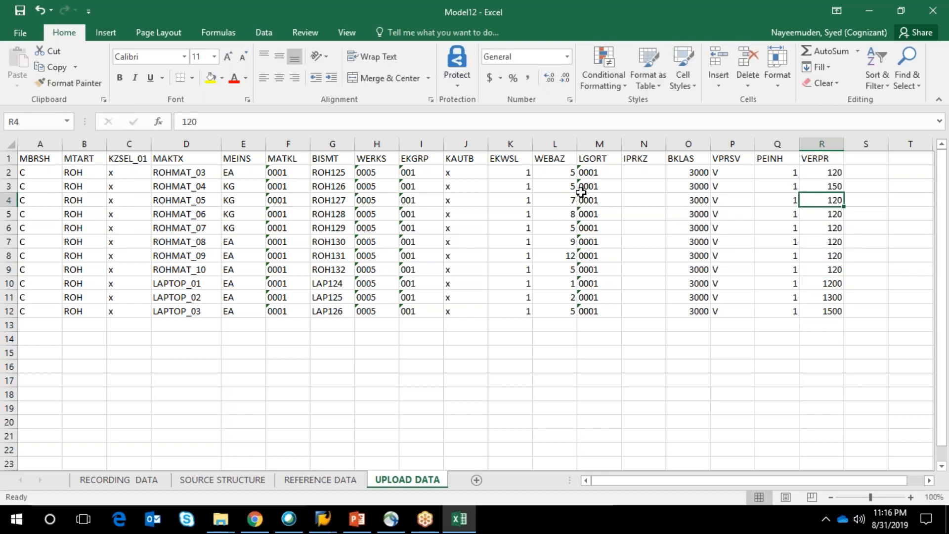
text(190)
key(Return)
key(Down)
text(200)
key(Return)
Step: Set the VERPR prices in rows 6 to 9 to 220, 440, 550 and 660
text(2)
key(Return)
text(440)
key(Return)
text(550)
key(Return)
text(66)
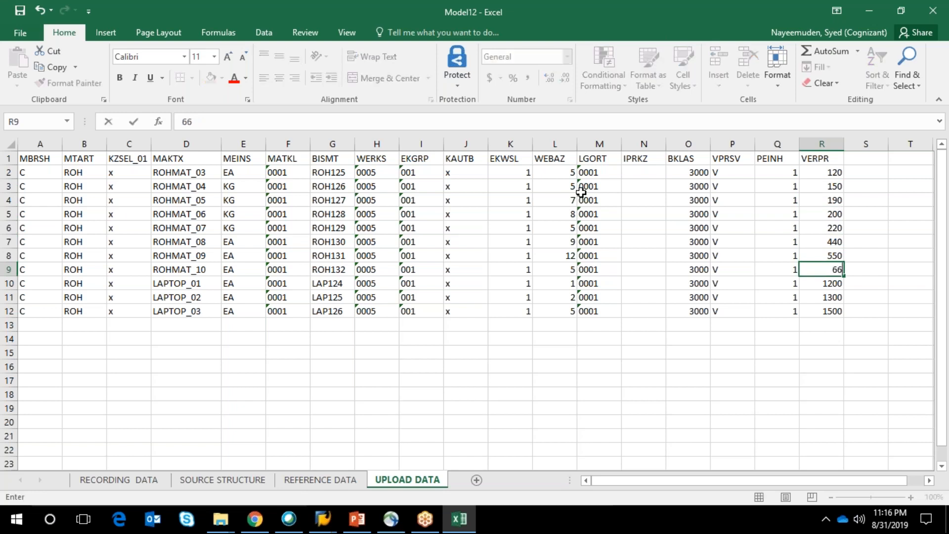
text(0)
key(Return)
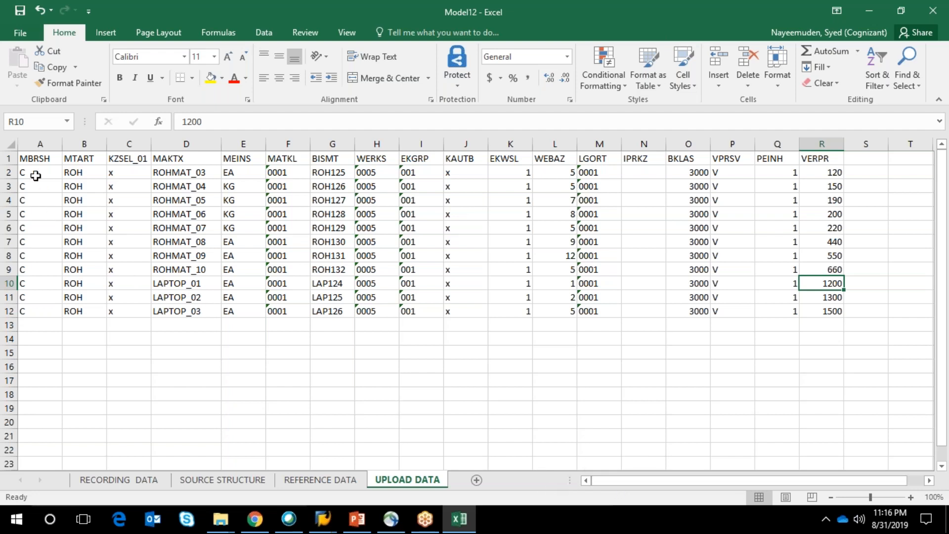
Step: Copy the full upload table A1:R12, including the header row
drag(28, 161, 133, 251)
key(shift+Down)
key(shift+Down)
key(shift+Down)
key(shift+Down)
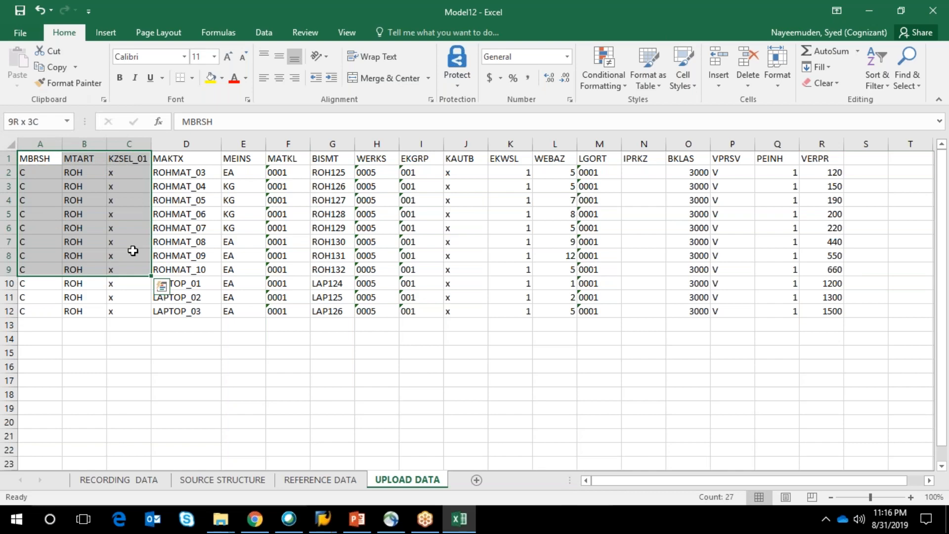
key(shift+Down)
key(shift+Right)
key(shift+Right)
key(shift+Right)
key(shift+Right)
key(shift+Right)
key(shift+Right)
key(shift+Right)
key(shift+Right)
key(shift+Right)
key(shift+Right)
key(shift+Right)
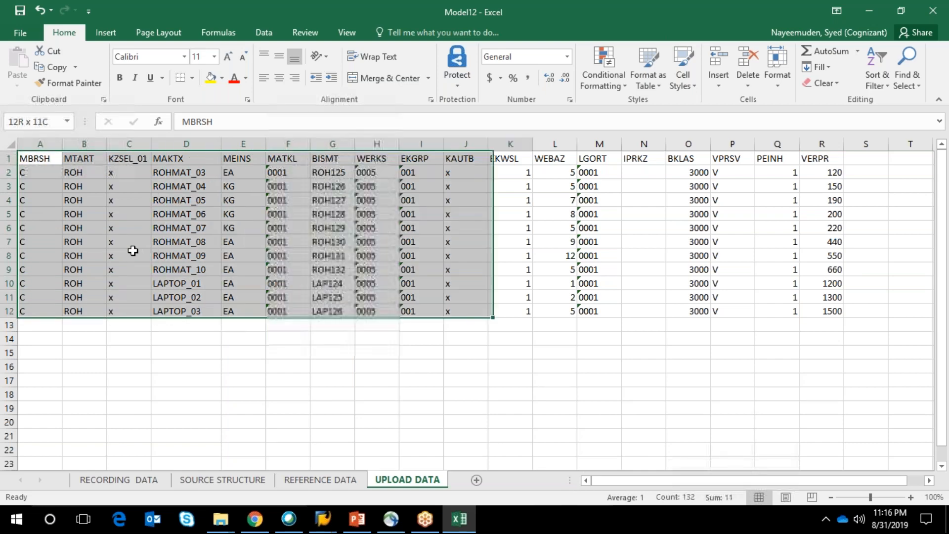
key(shift+Right)
key(shift+Right)
key(shift+Right)
key(shift+Right)
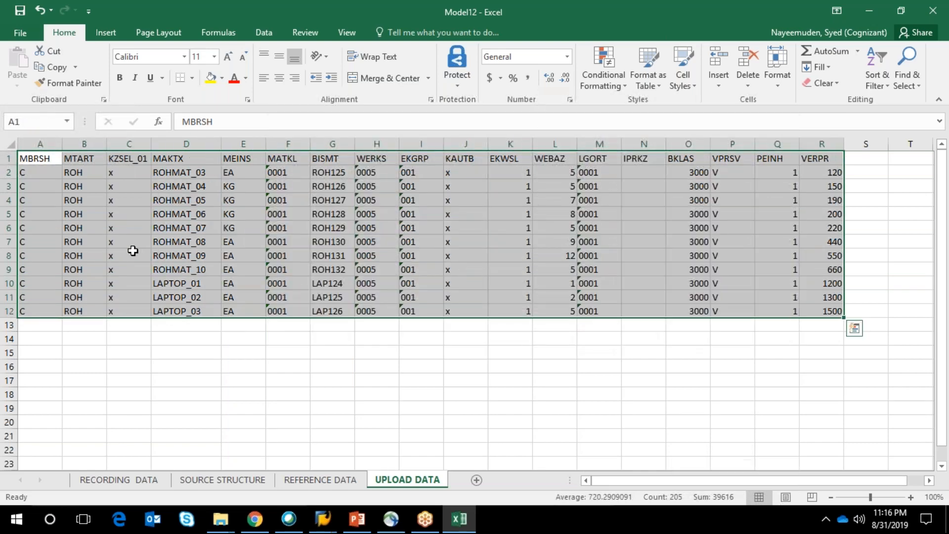
key(ctrl+c)
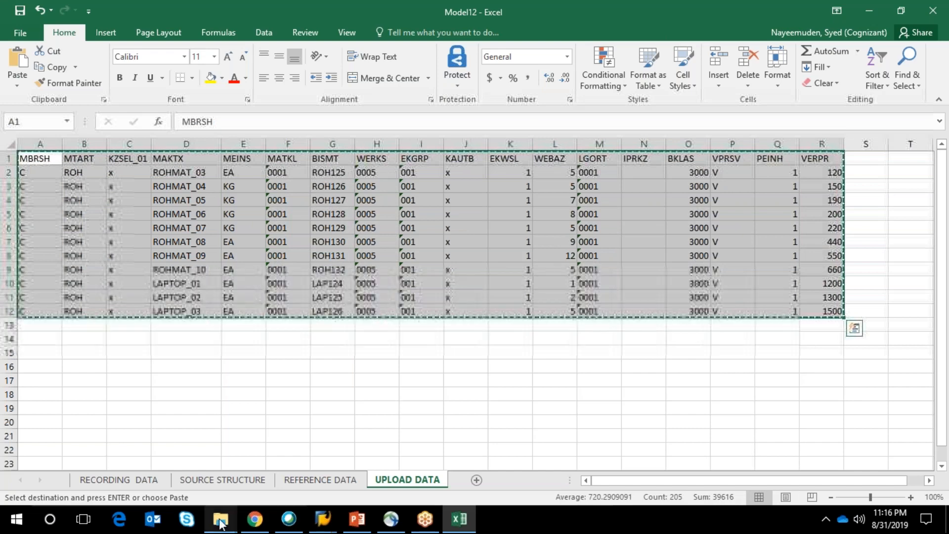
Step: Open the File1 text document from the Demo folder in Notepad and delete all its existing content
mouse_move(221, 518)
click(251, 491)
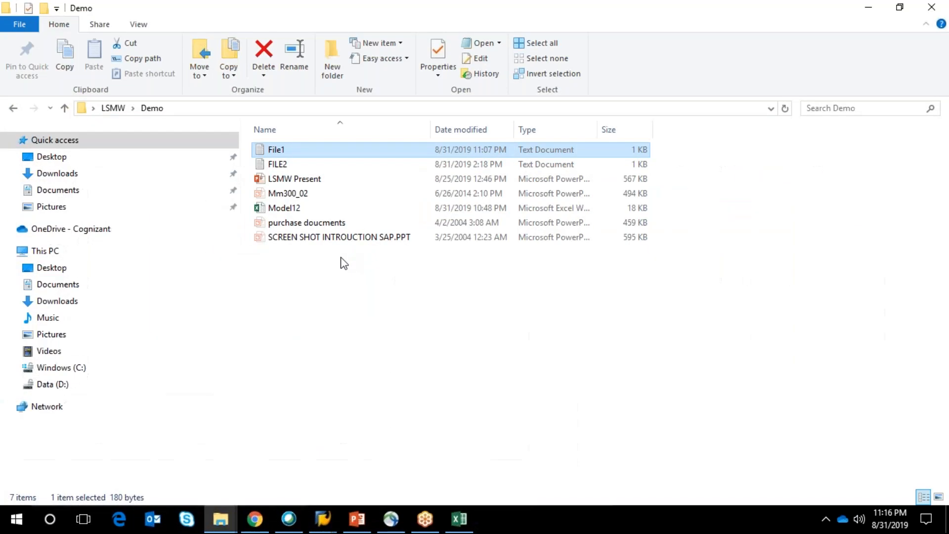
double_click(294, 150)
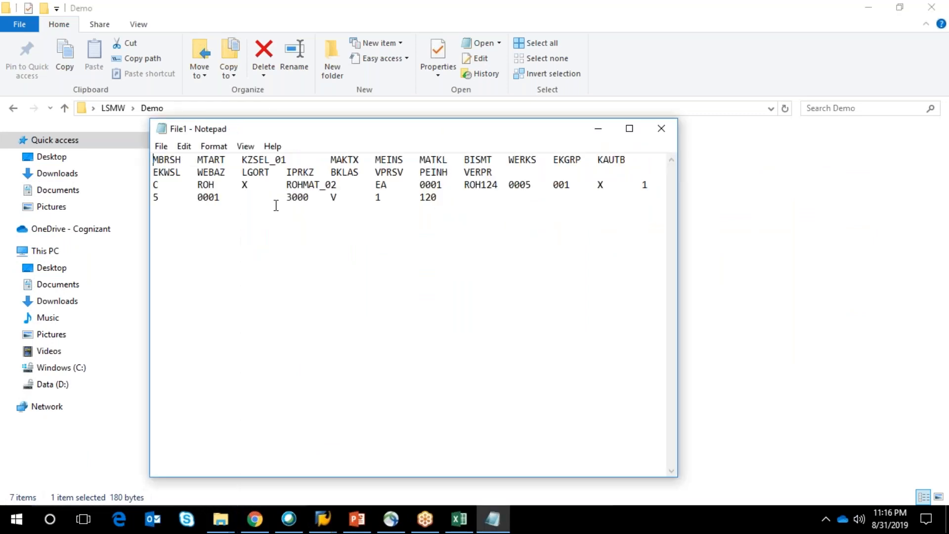
key(ctrl+a)
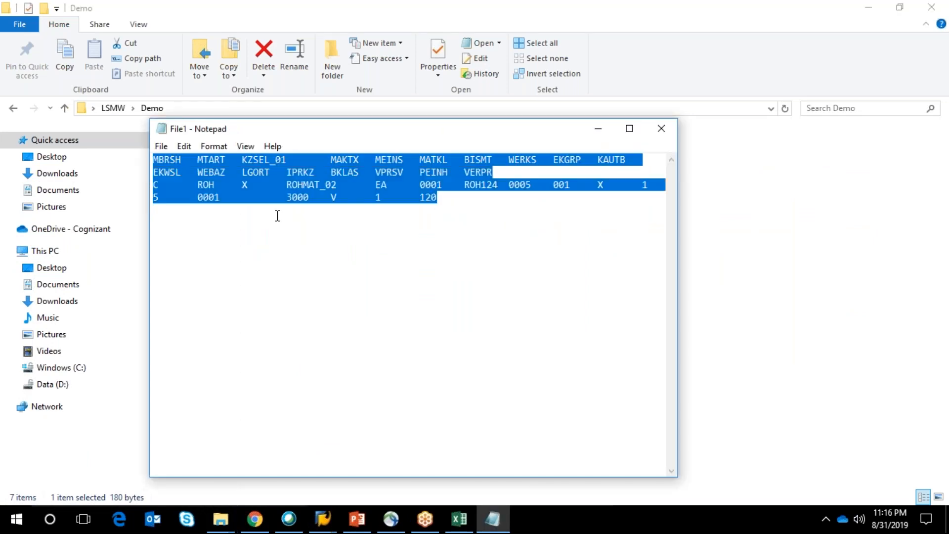
key(Delete)
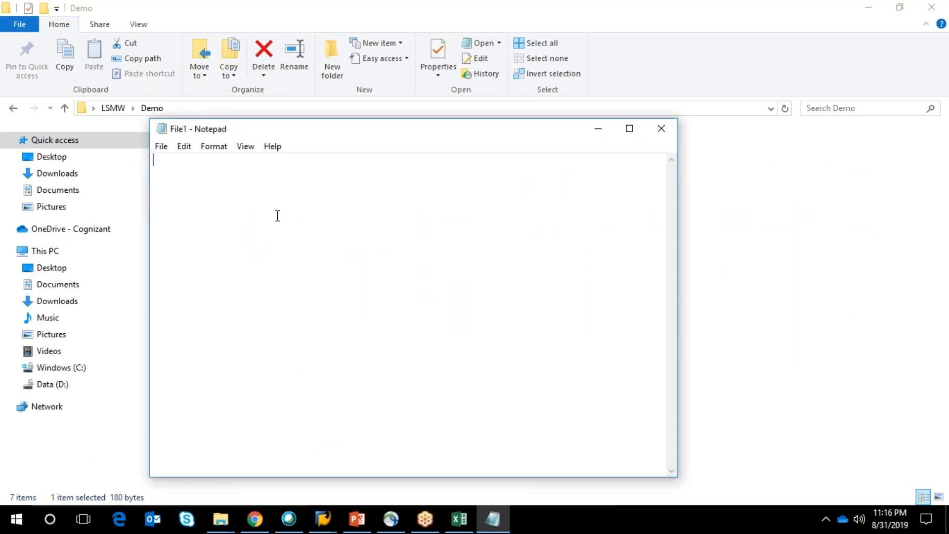
Step: Paste the copied material records into File1, save the file and close it
key(ctrl+v)
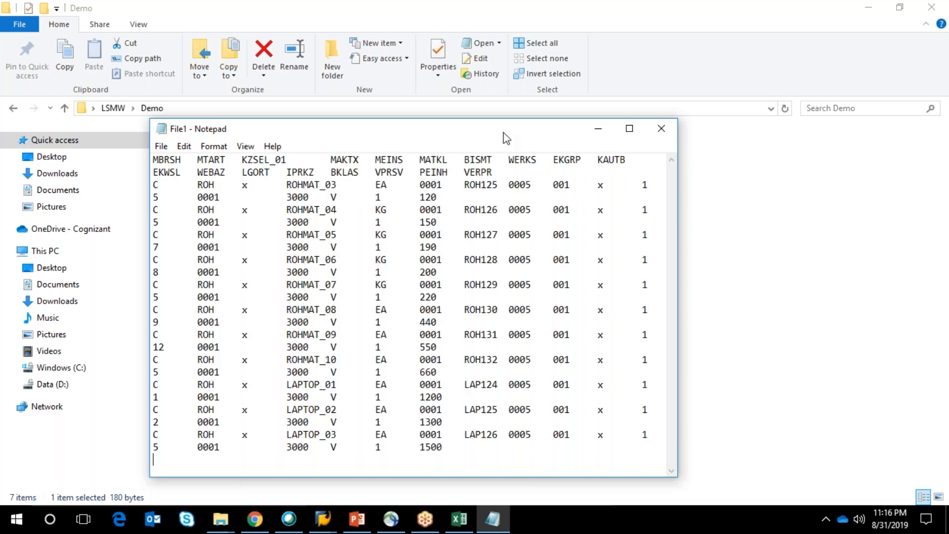
key(ctrl+s)
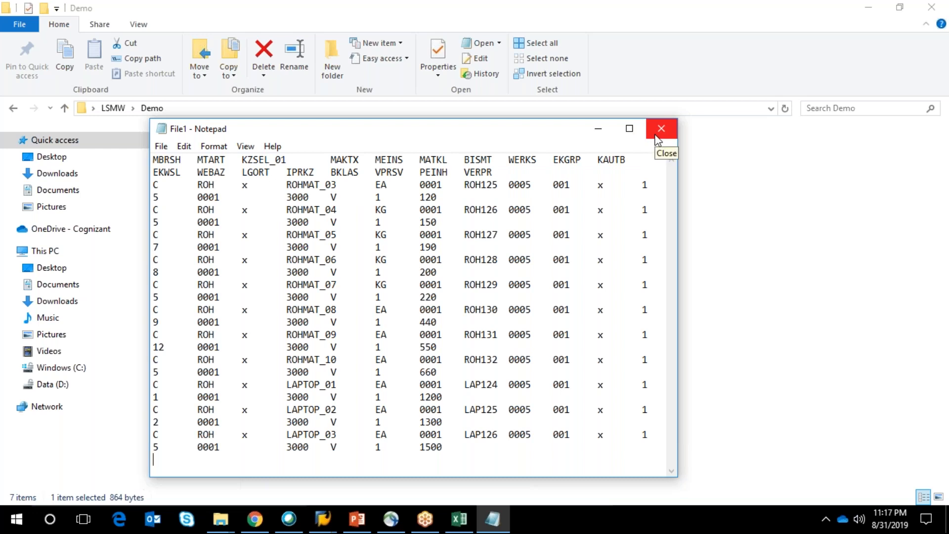
click(655, 134)
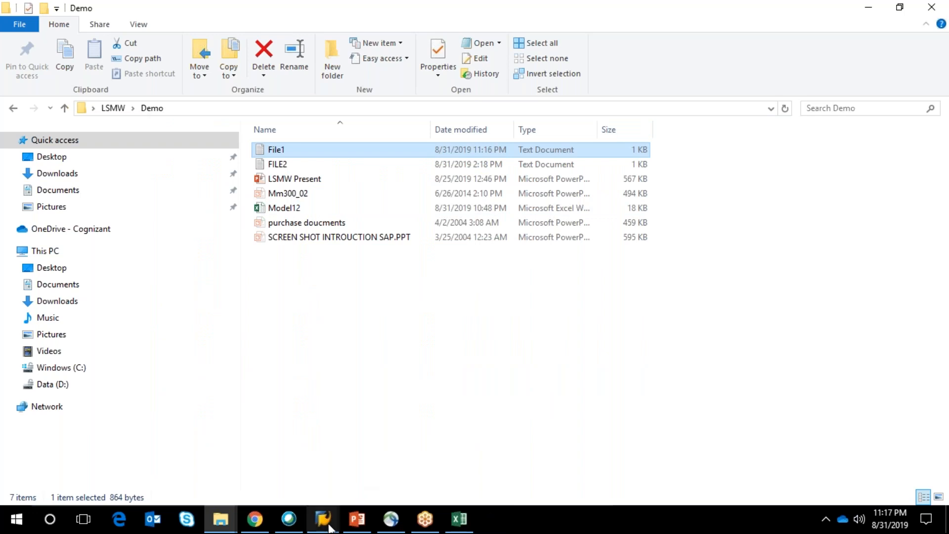
Step: Switch to the SAP Batch Input Session Overview and display the ROH CREATION session log from 23:05:01
mouse_move(329, 527)
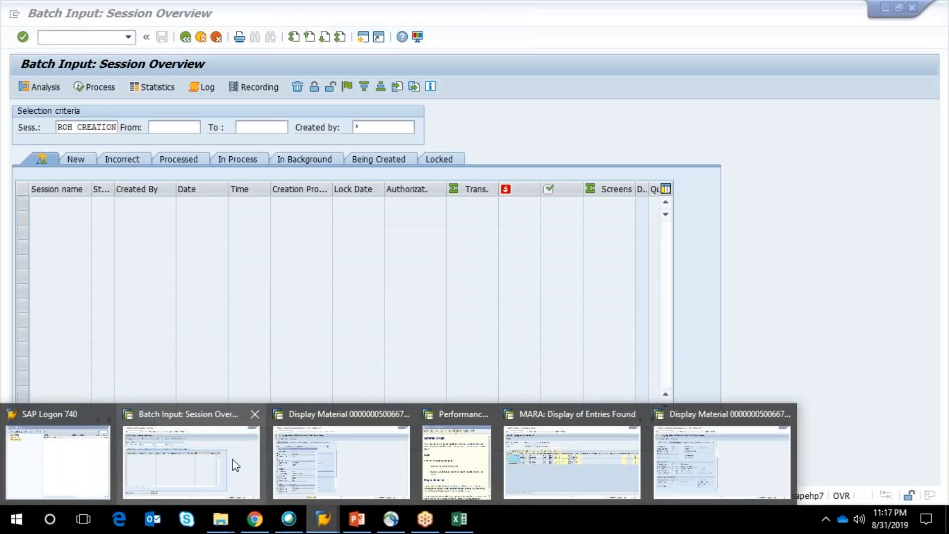
click(234, 462)
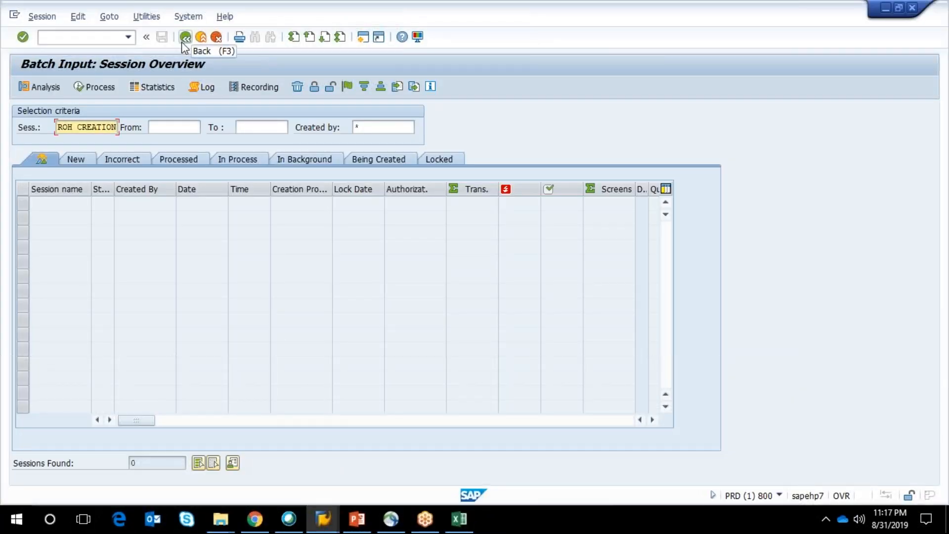
click(202, 89)
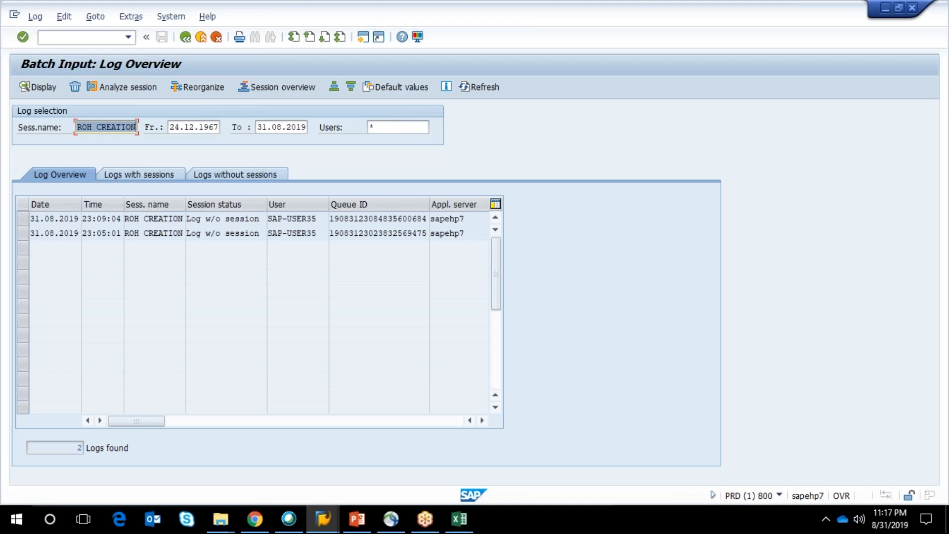
click(25, 230)
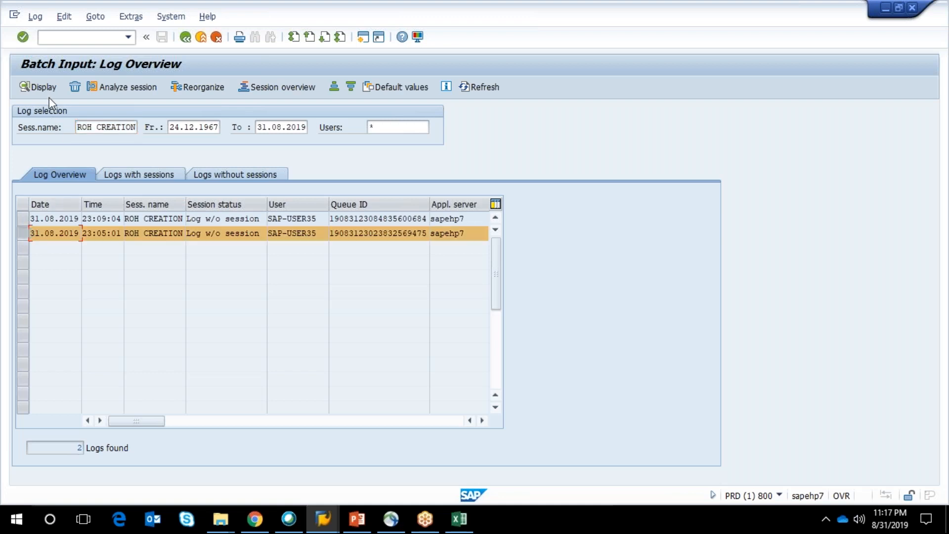
click(40, 88)
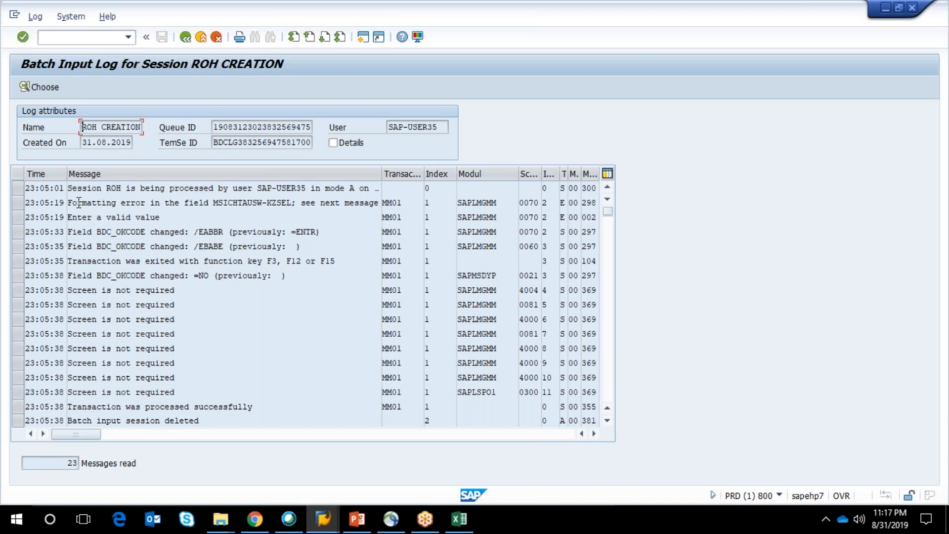
Step: Read the long text of the MSICHTAUSW-KZSEL formatting error in the session log and return to the log overview
drag(71, 200, 209, 209)
double_click(354, 205)
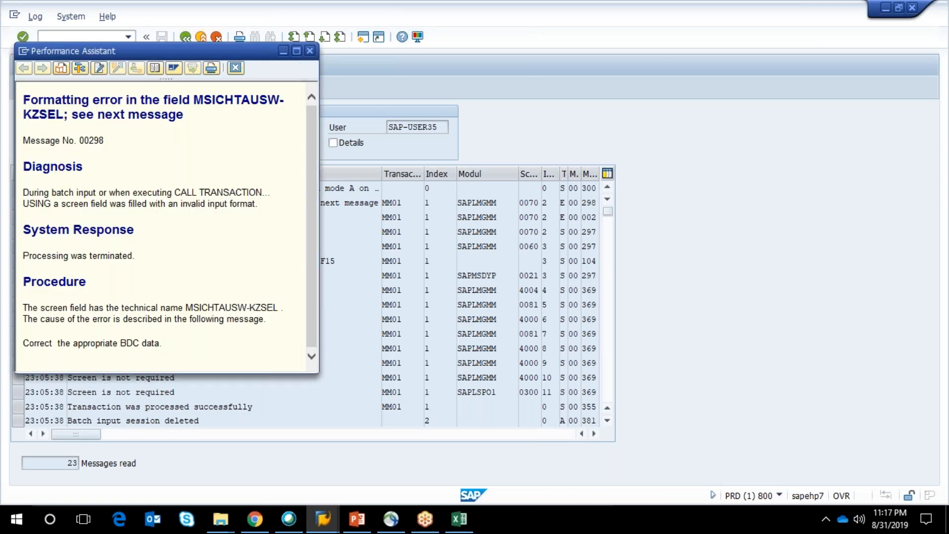
click(310, 51)
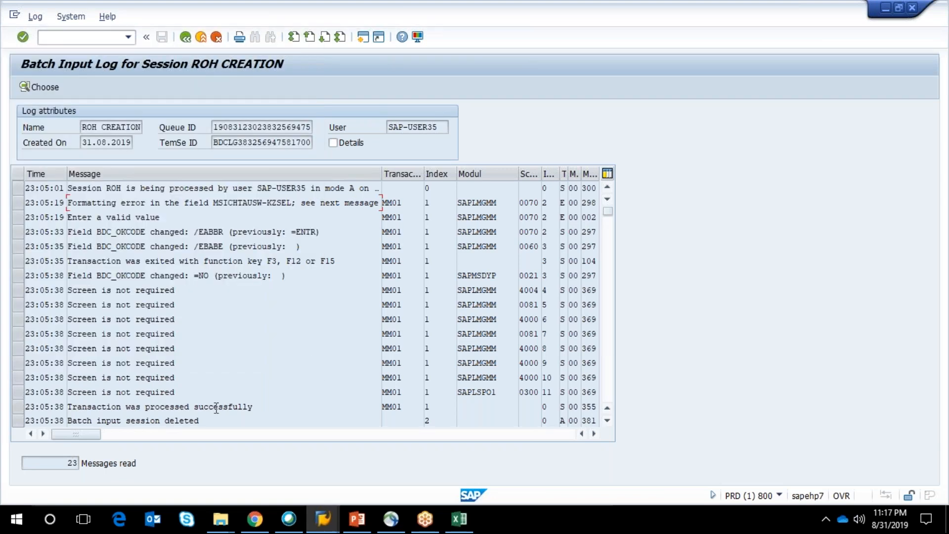
drag(78, 434, 149, 445)
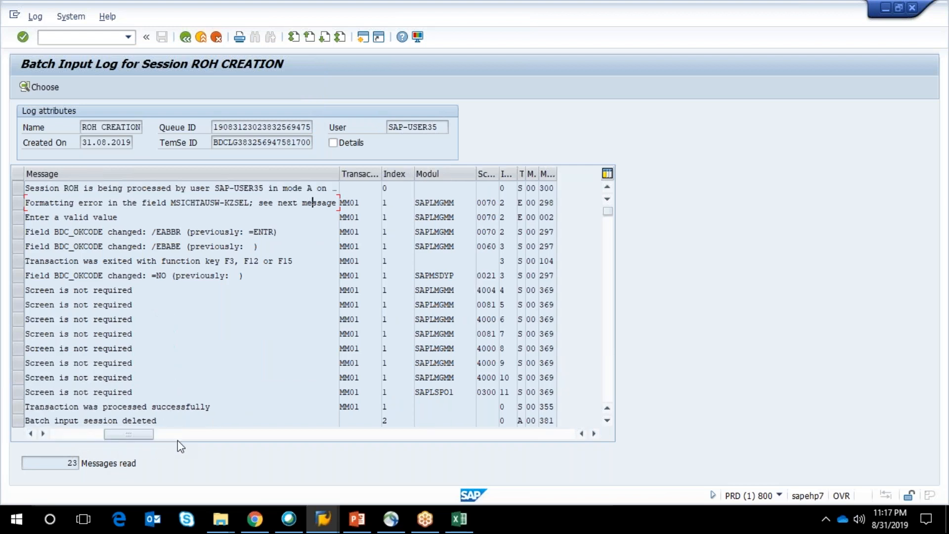
double_click(521, 203)
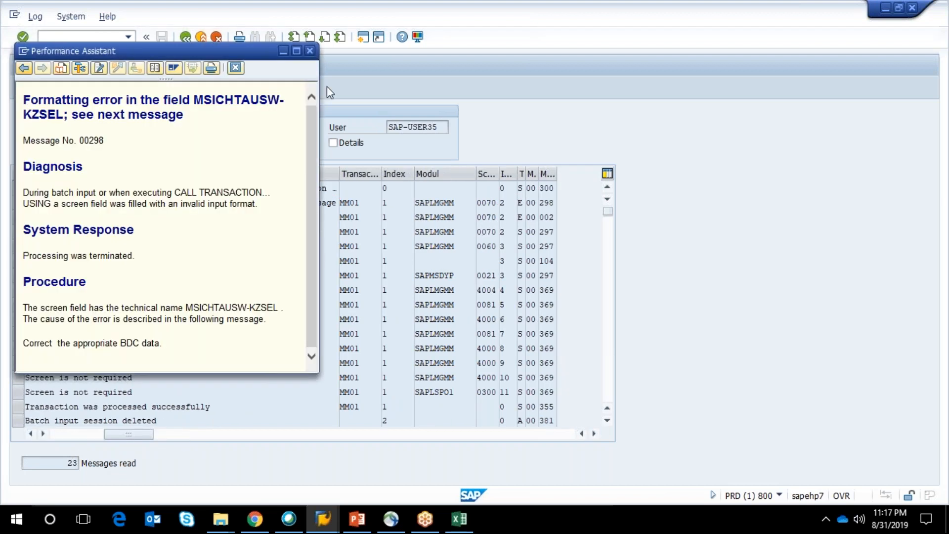
click(310, 52)
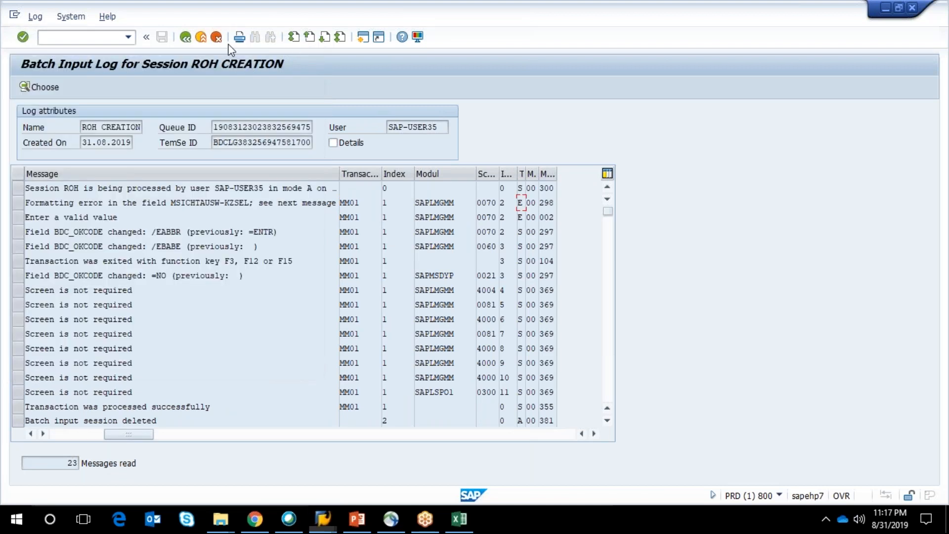
click(190, 40)
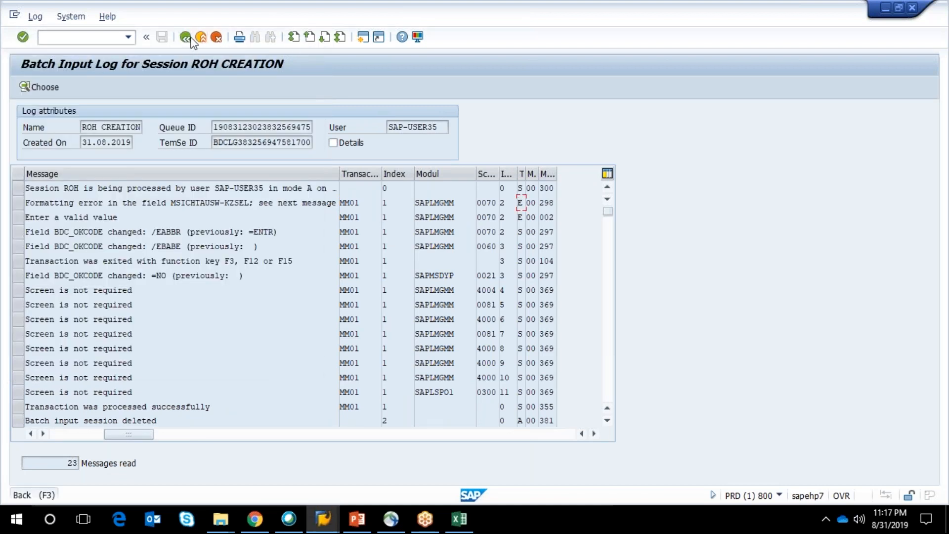
Step: Display the ROH CREATION log from 23:09:04, review its processing statistics, and return to the session overview
click(23, 218)
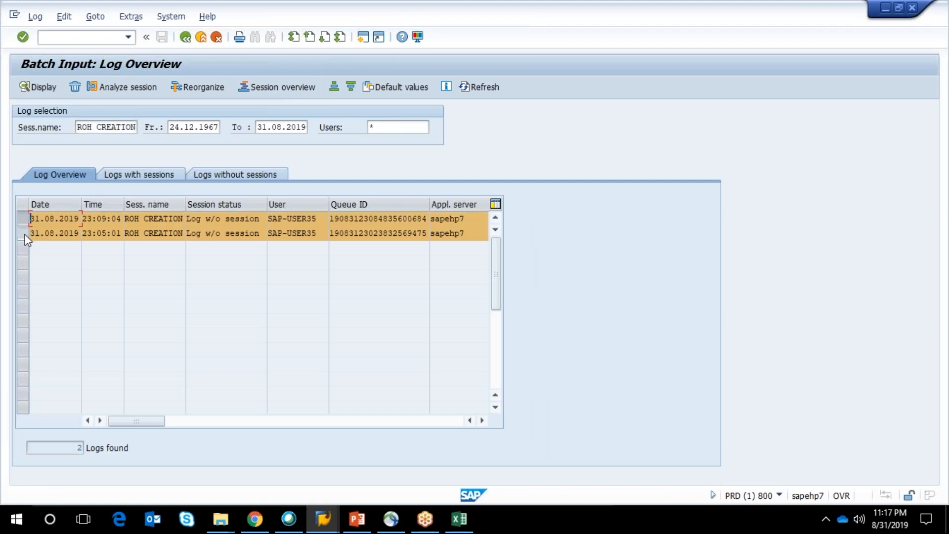
click(41, 86)
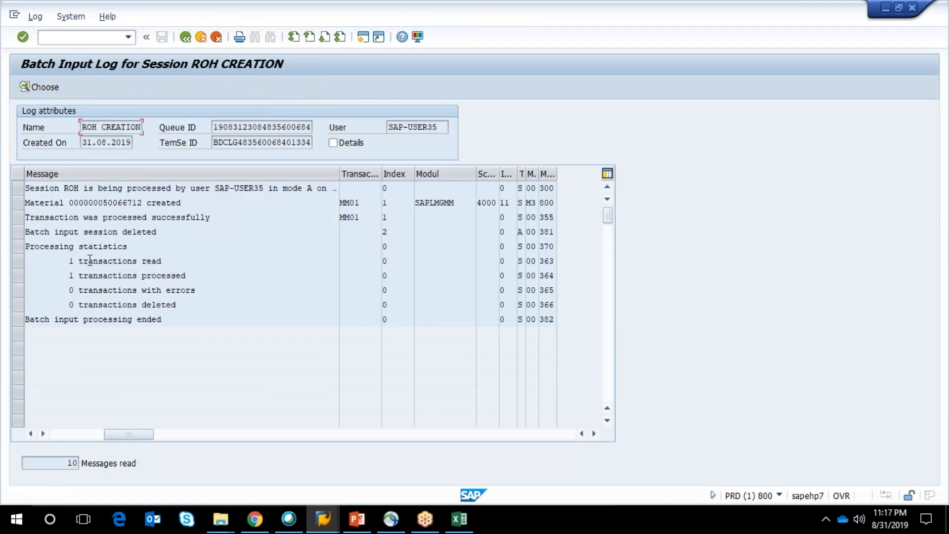
drag(68, 260, 190, 261)
click(188, 261)
drag(71, 292, 200, 296)
click(200, 296)
click(185, 37)
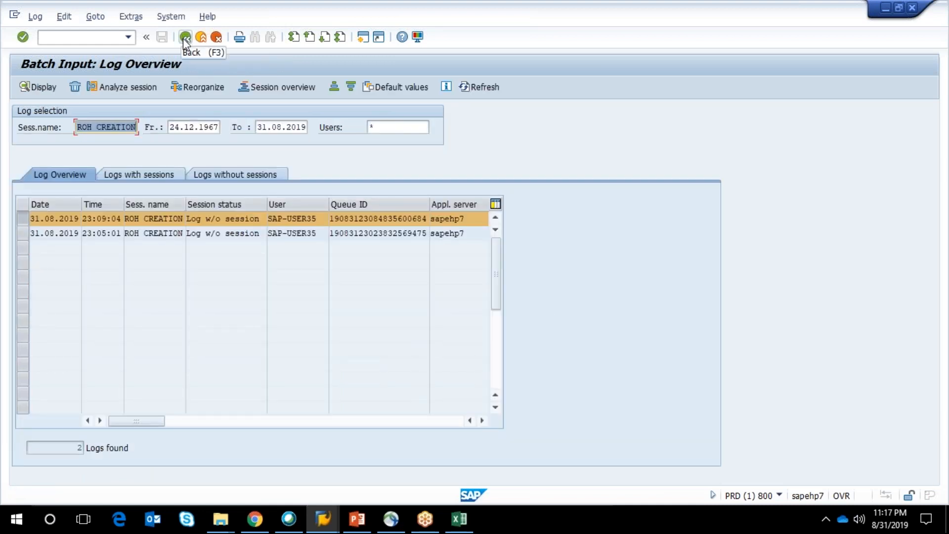
click(185, 37)
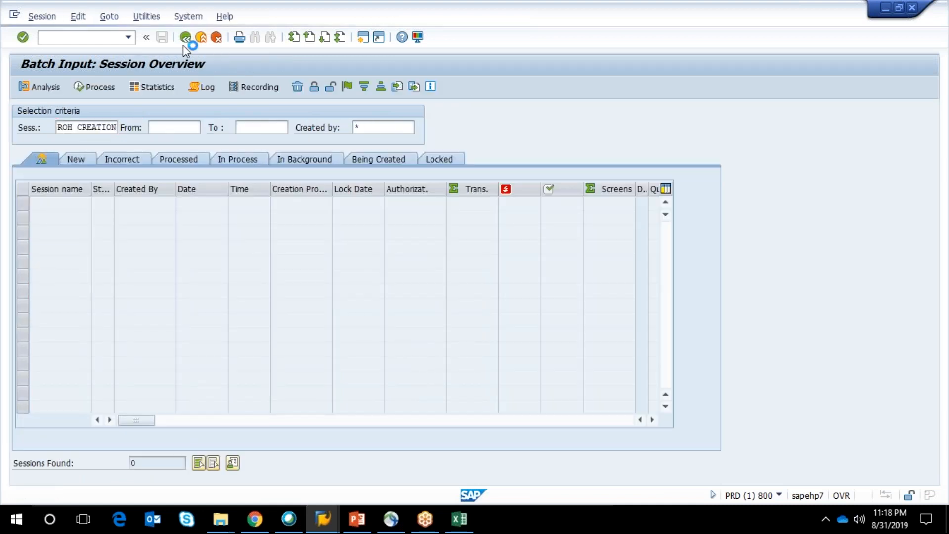
Step: Start transaction LSMW and open the process steps for TEST_PROJECT, MM_PROJECT, ROH CREATION
click(185, 38)
text(/NLSMW)
key(Return)
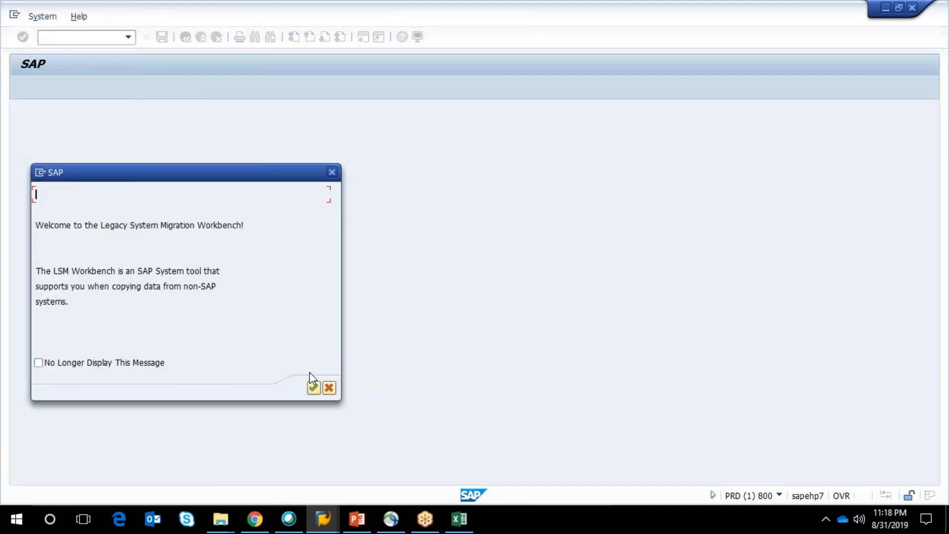
click(313, 388)
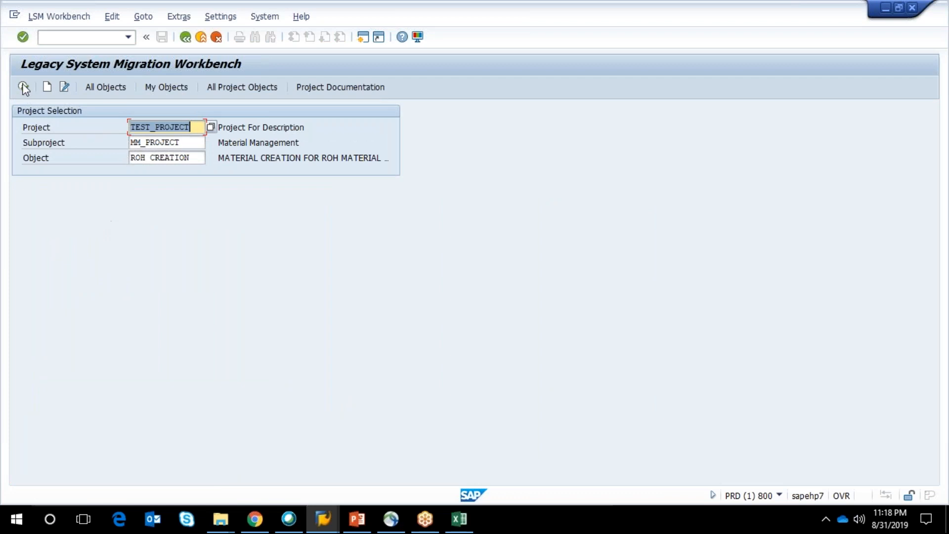
click(23, 88)
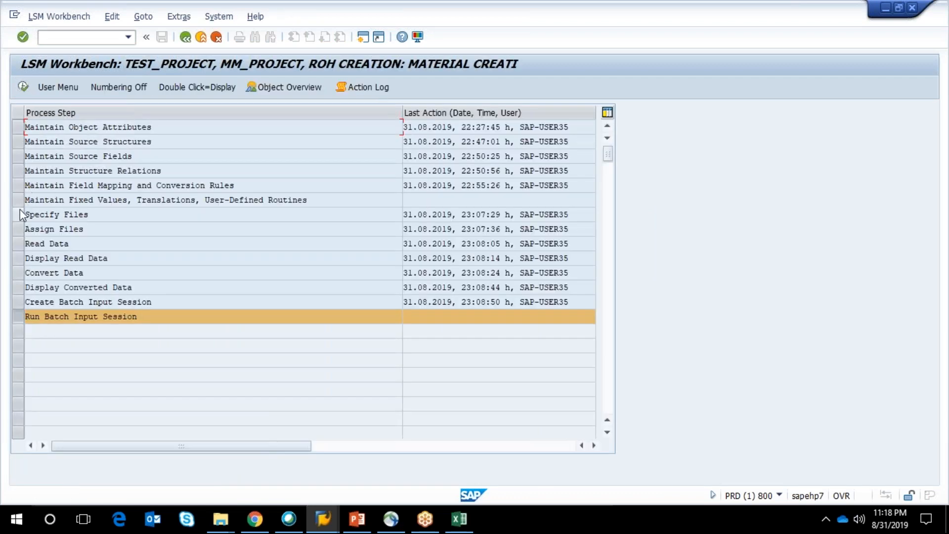
Step: Run Specify Files in change mode, confirm the tab-delimited File1.txt properties, and save the file specification
click(18, 214)
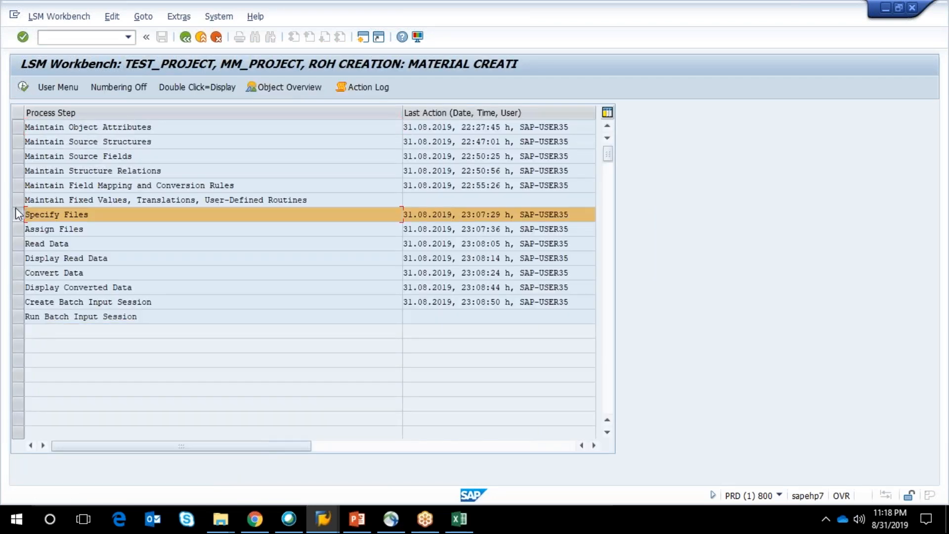
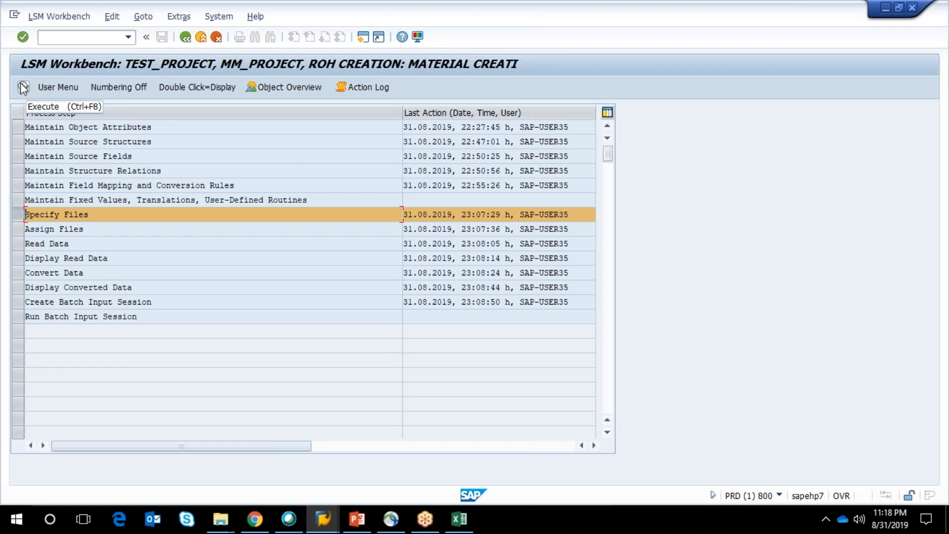
click(23, 88)
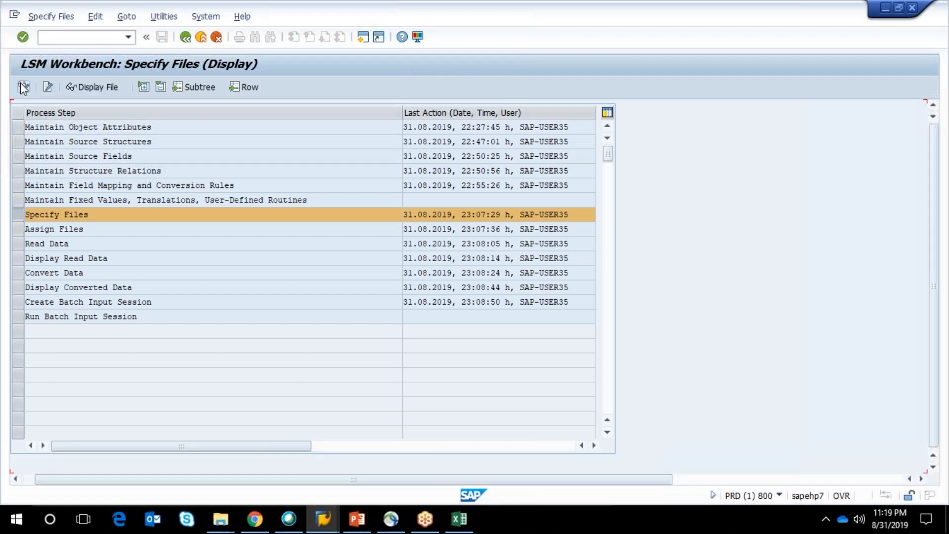
click(23, 88)
double_click(305, 186)
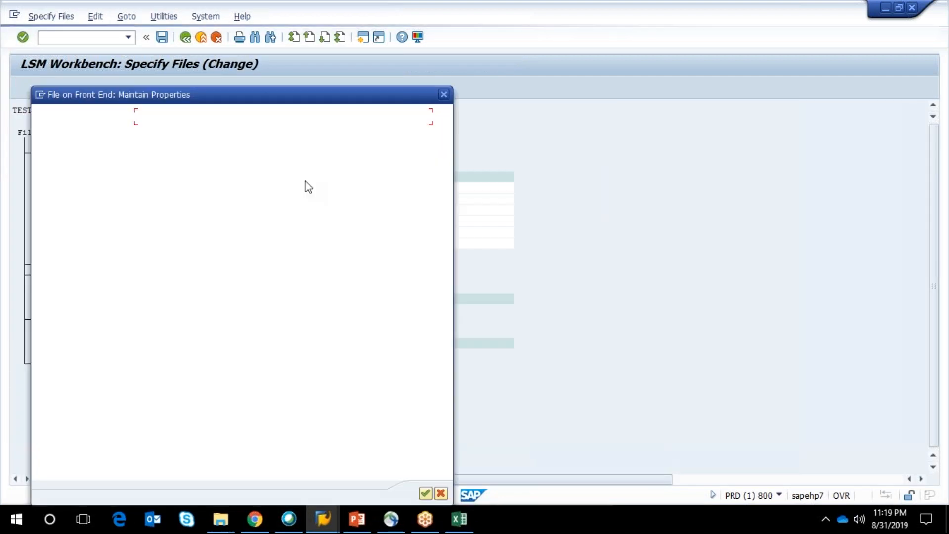
click(424, 496)
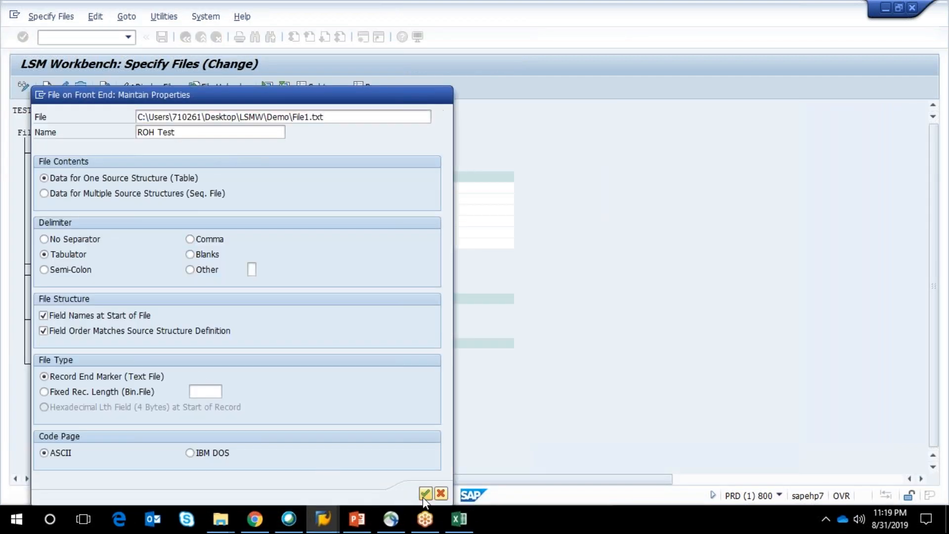
click(162, 36)
click(186, 37)
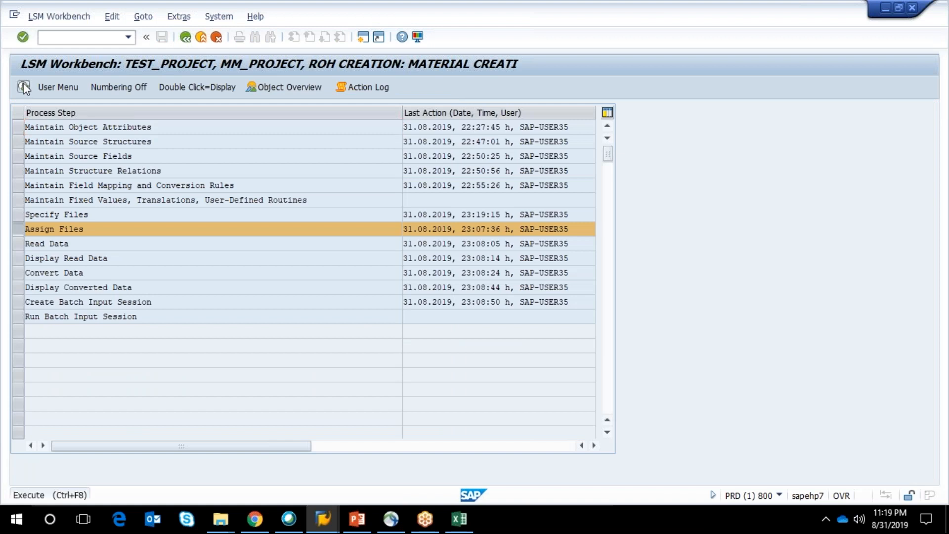
Step: Run Assign Files in change mode and save the assignment of File1.txt to source structure ROH_SS
click(22, 83)
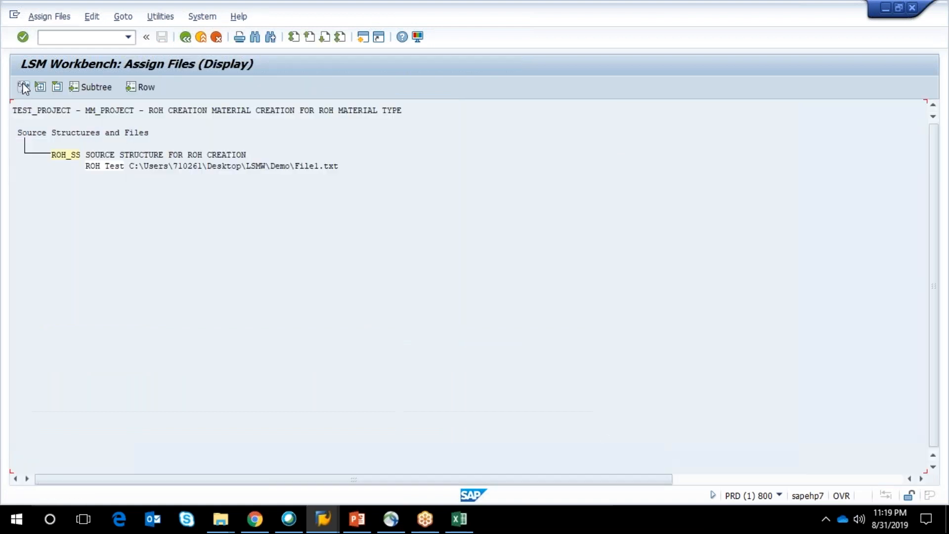
click(22, 83)
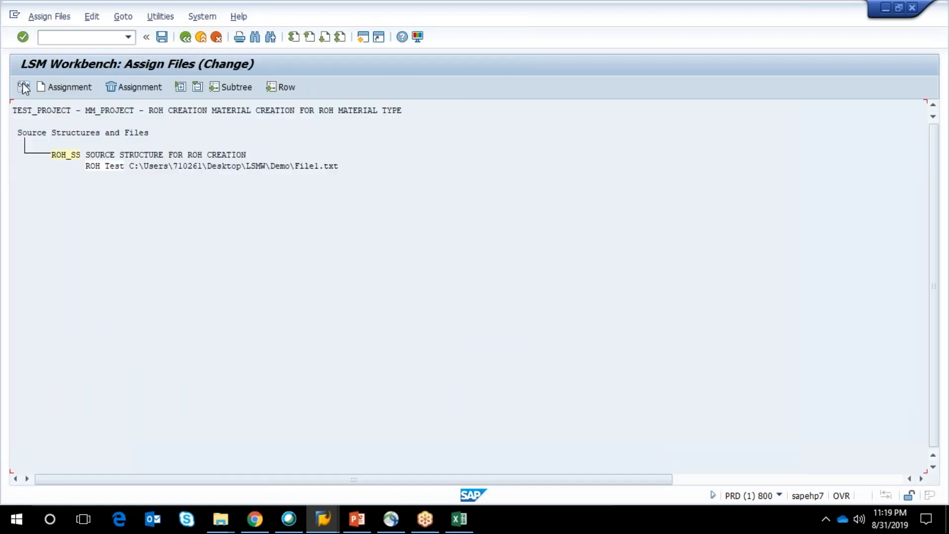
click(166, 42)
click(182, 40)
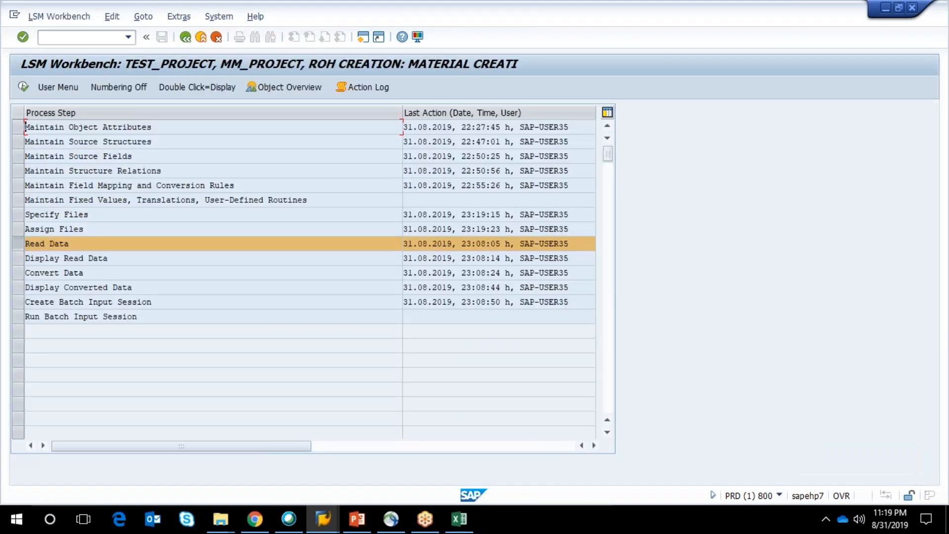
Step: Run Read Data for all transactions and allow SAP to access File1.txt
click(24, 88)
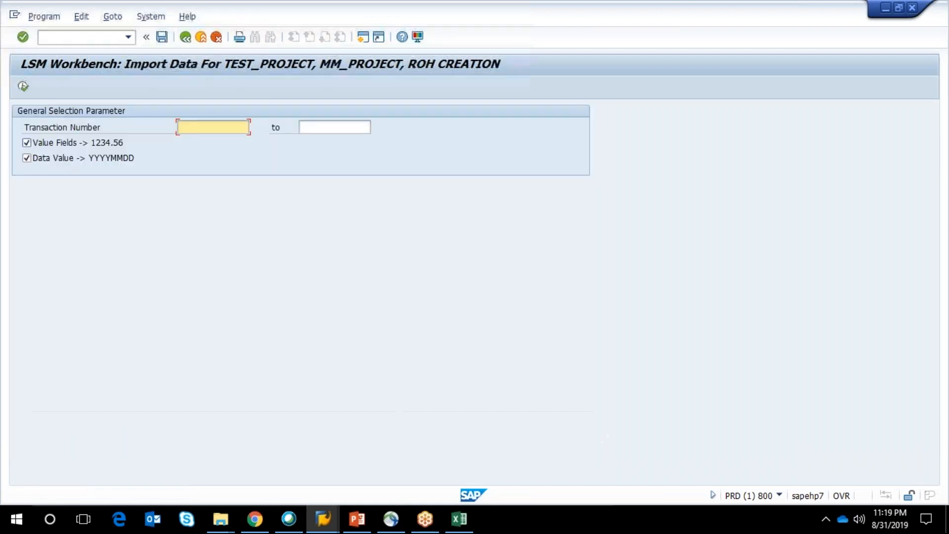
click(25, 89)
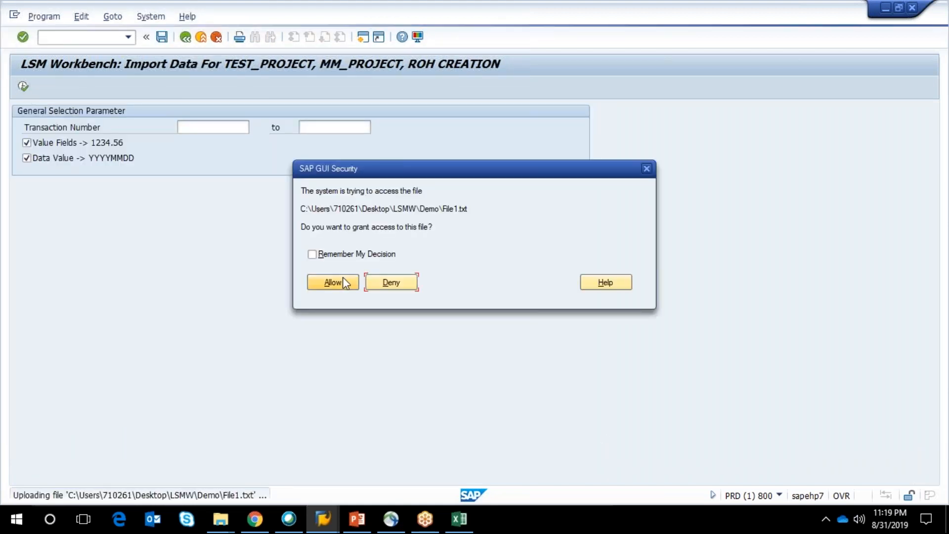
click(333, 281)
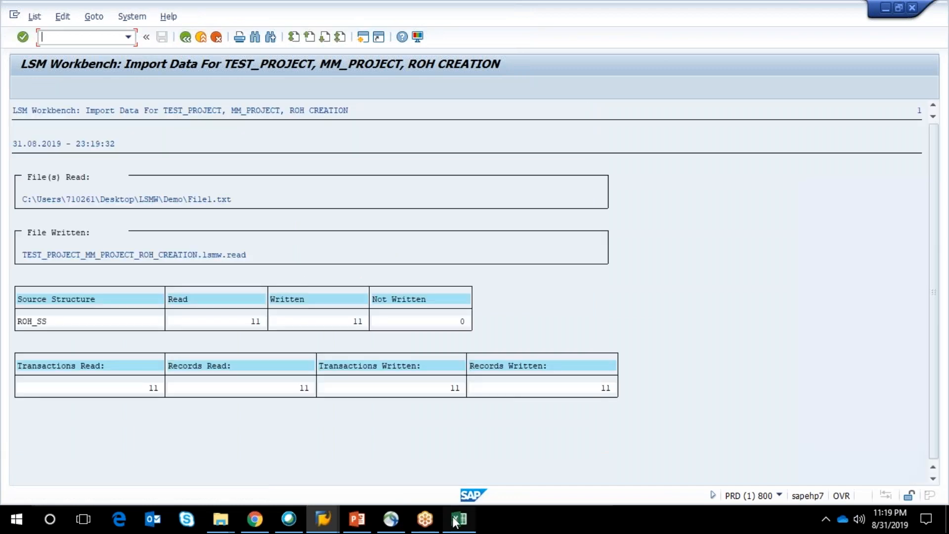
Step: Switch to Excel, count the material rows A2:A12 on UPLOAD DATA against the import result, and return to the LSMW process steps
click(455, 520)
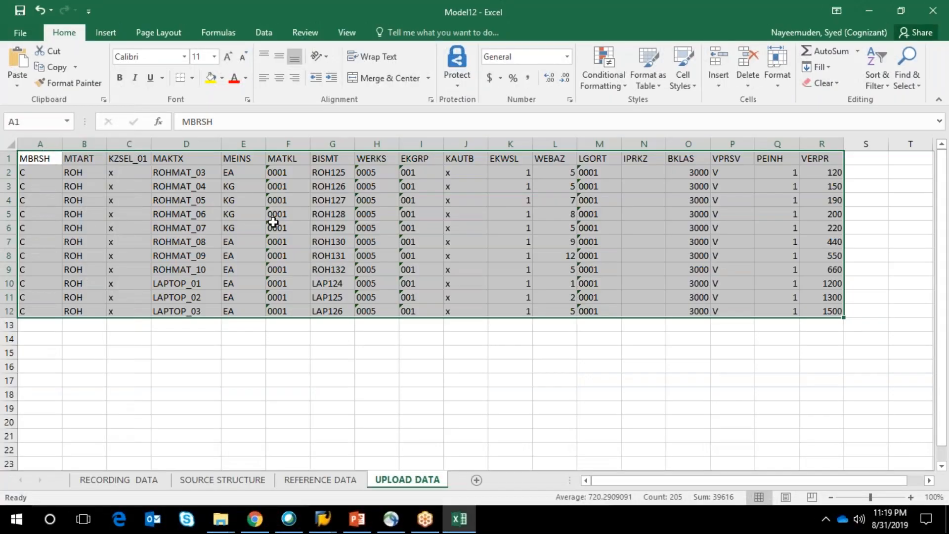
drag(23, 173, 25, 311)
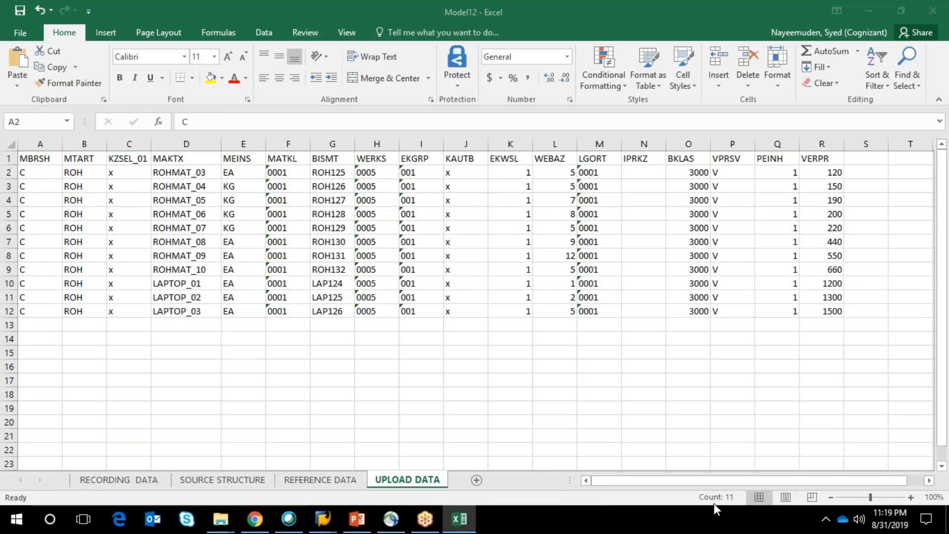
key(alt+Tab)
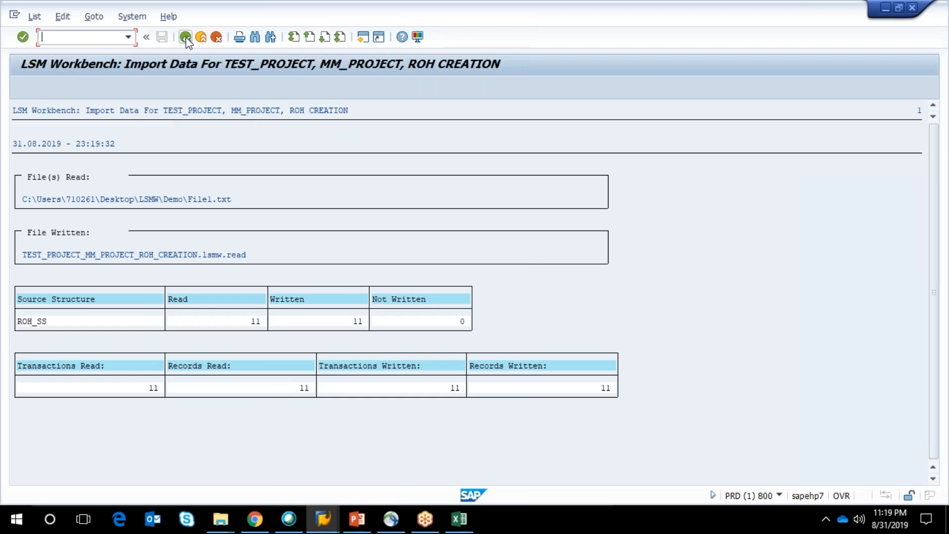
click(187, 39)
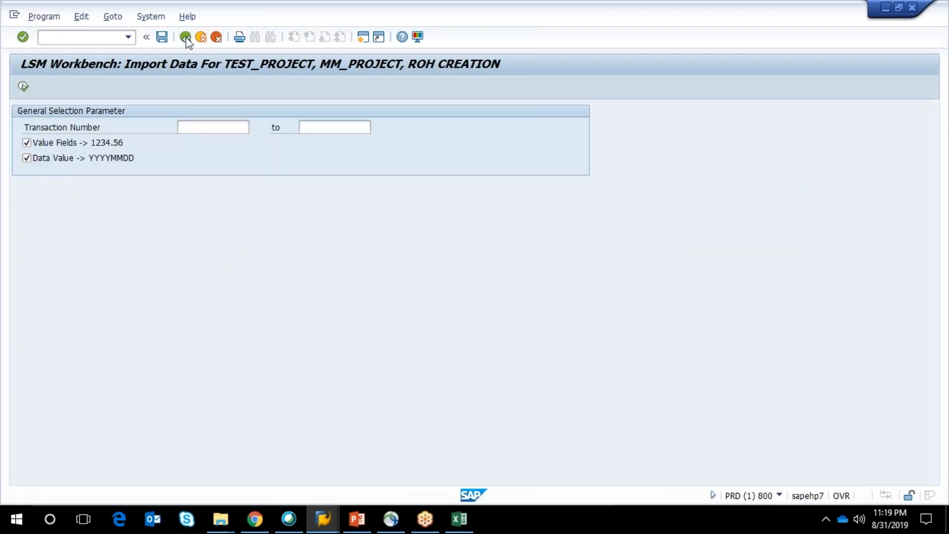
click(186, 40)
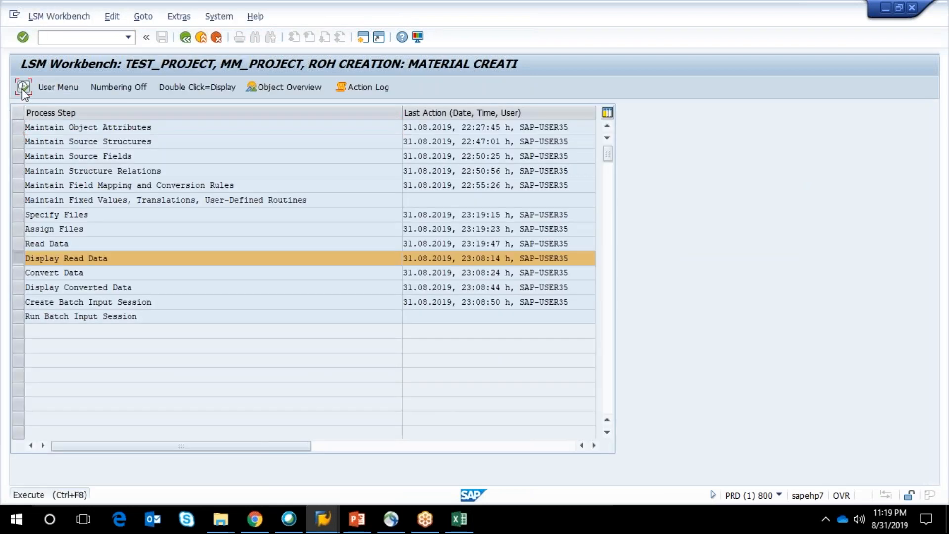
Step: Display the read data up to line 10000, review the imported material records, and return to the process steps
click(23, 88)
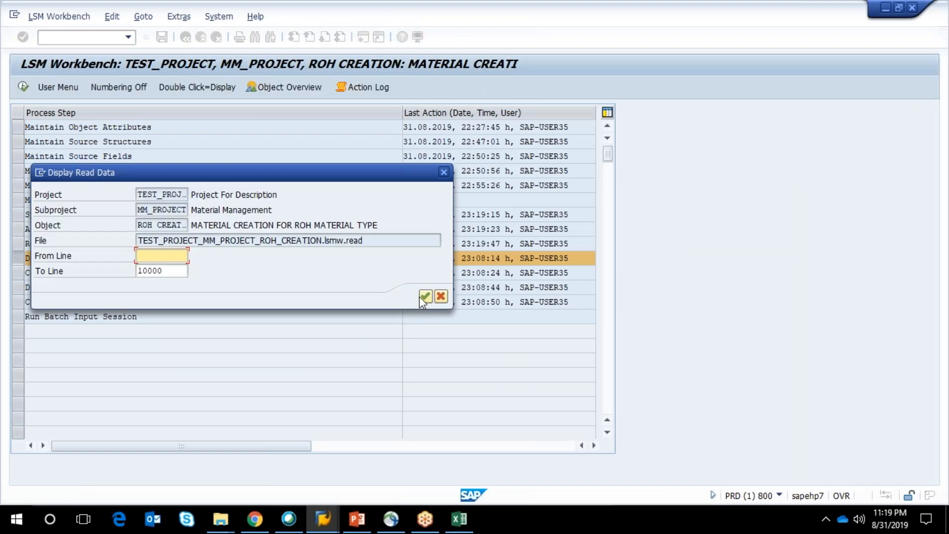
click(424, 298)
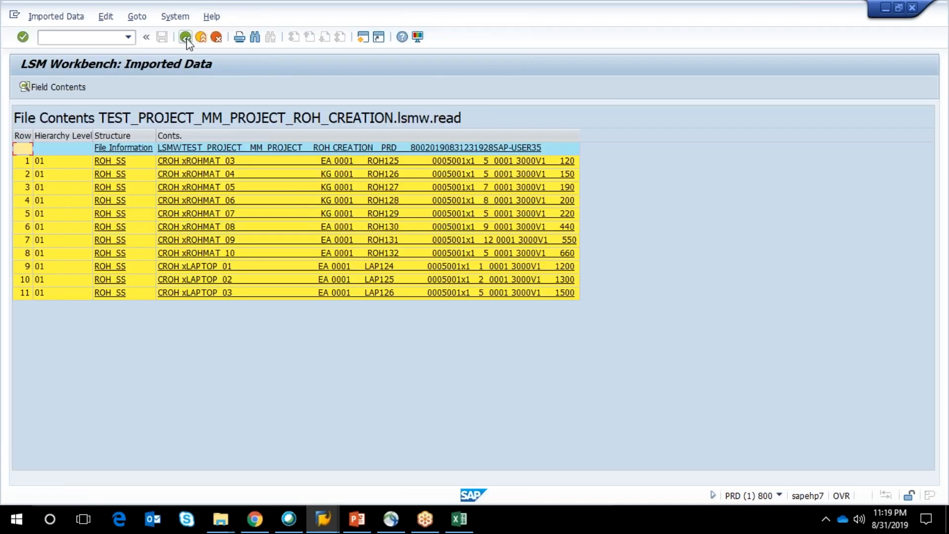
click(186, 38)
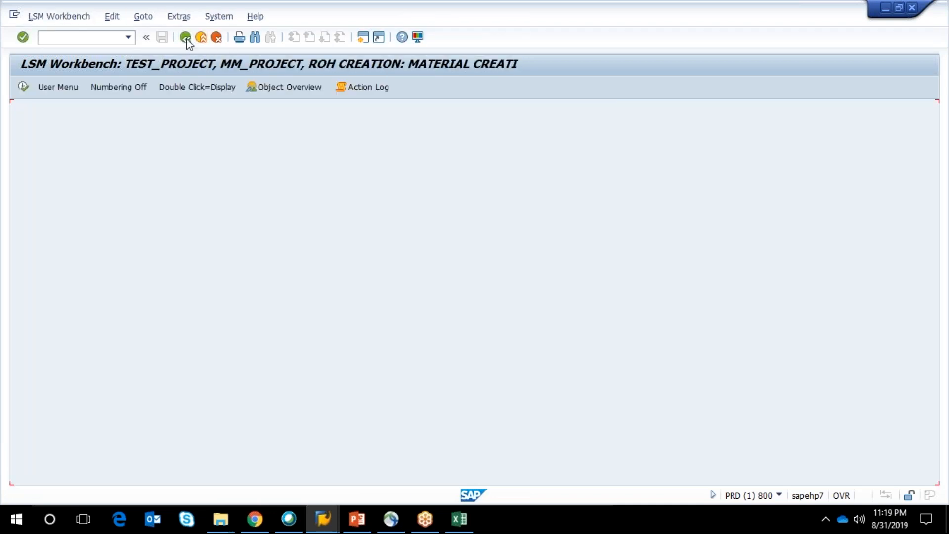
Step: Run Convert Data for all the imported ROH CREATION material records
click(23, 88)
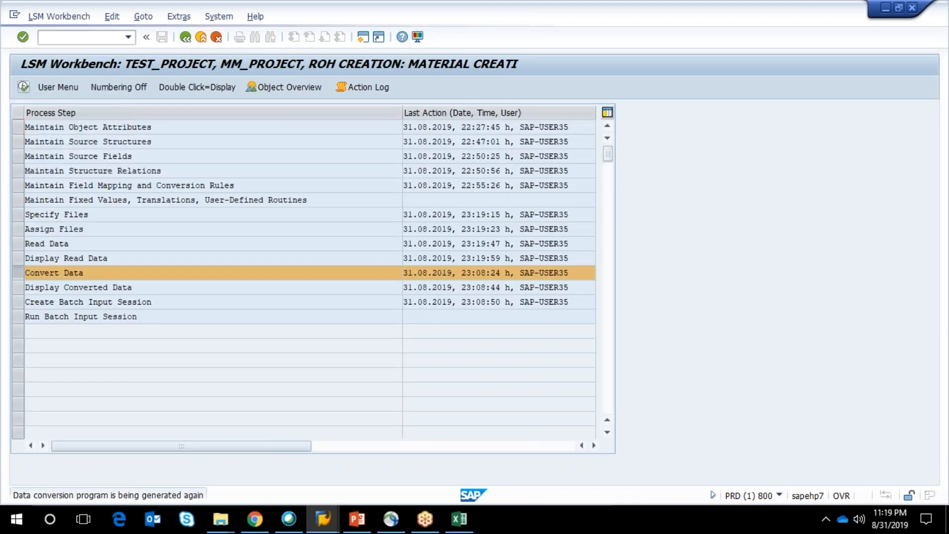
click(22, 87)
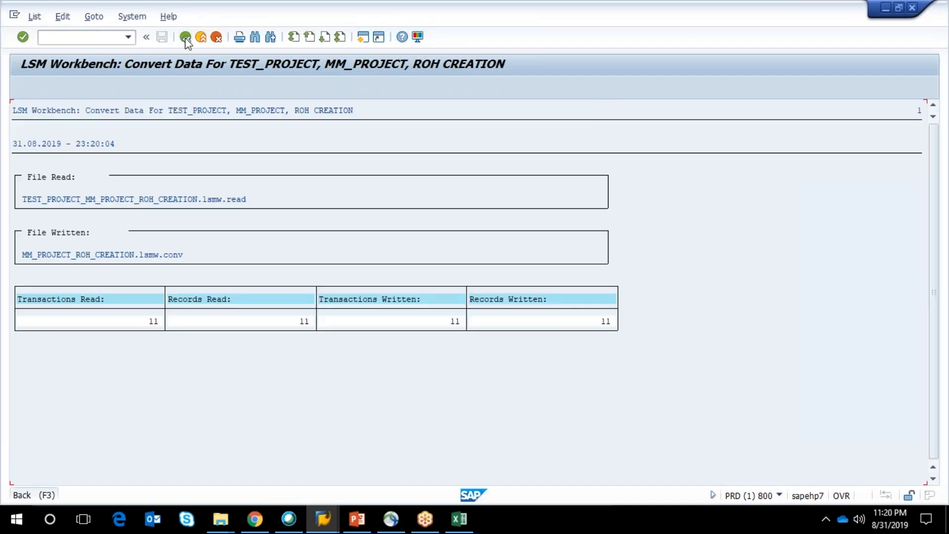
Step: Leave the conversion result, display the converted ROH CREATION data, and return to the process steps
click(185, 37)
key(F3)
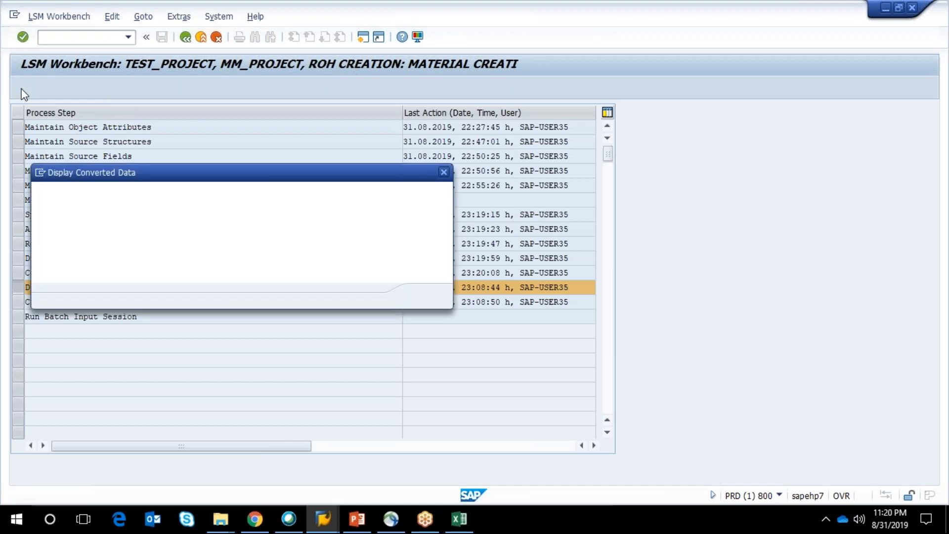
click(425, 296)
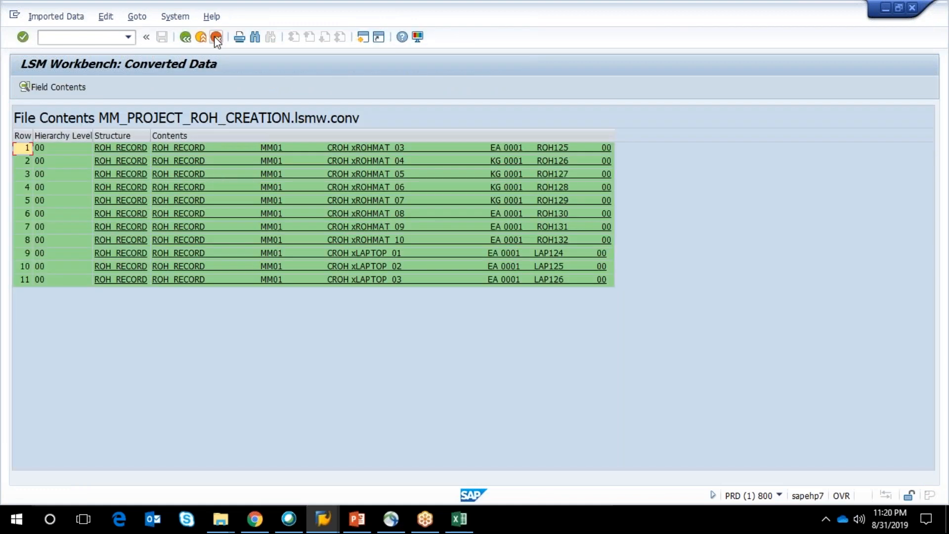
click(185, 38)
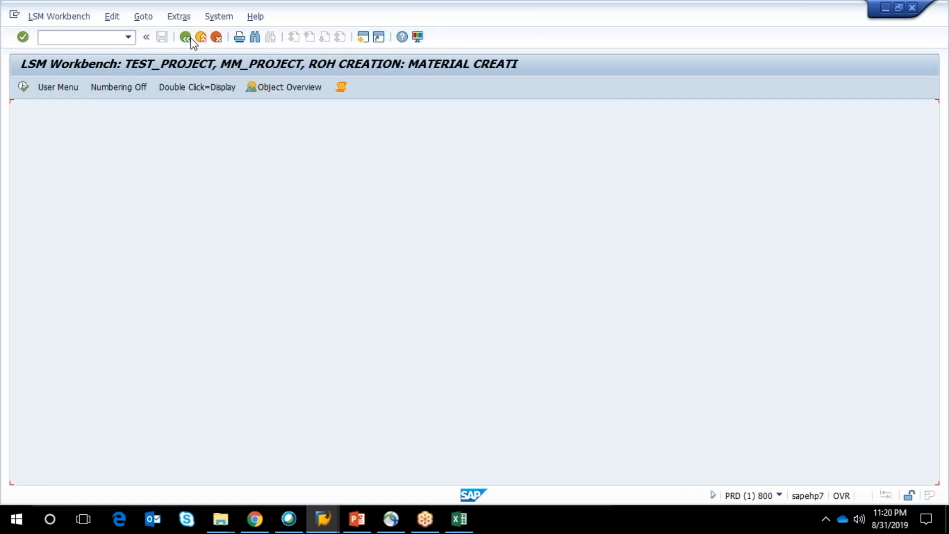
Step: Create the batch input session ROH CREATION from the converted file MM_PROJECT_ROH_CREATION.lsmw.conv
click(26, 90)
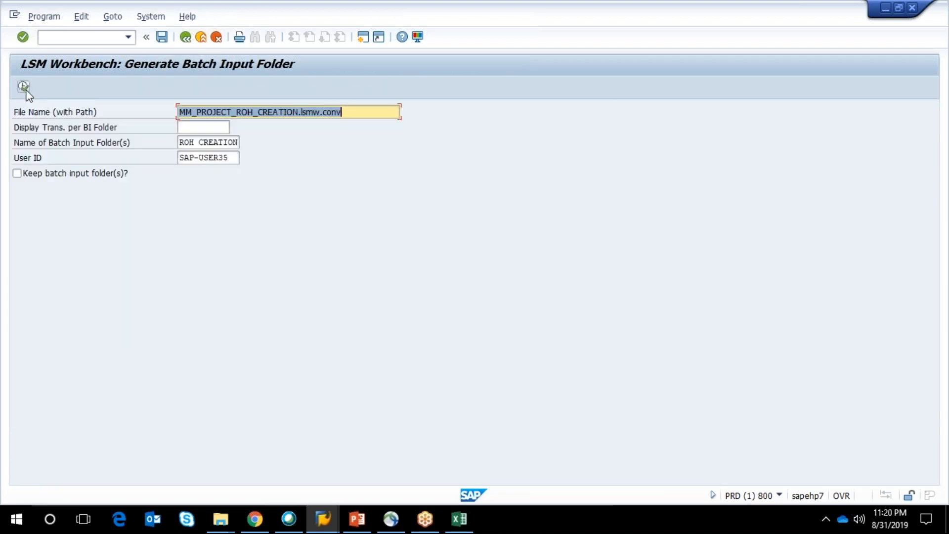
click(26, 90)
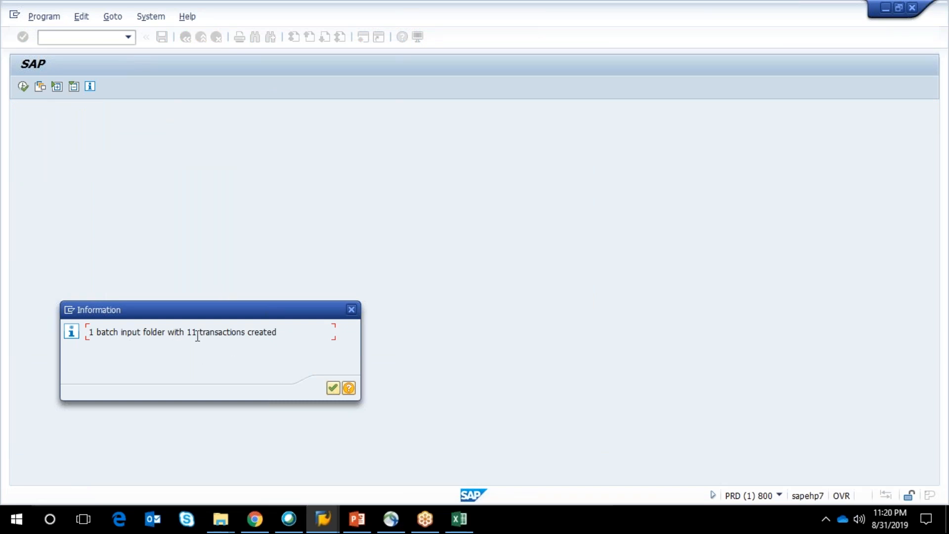
click(333, 385)
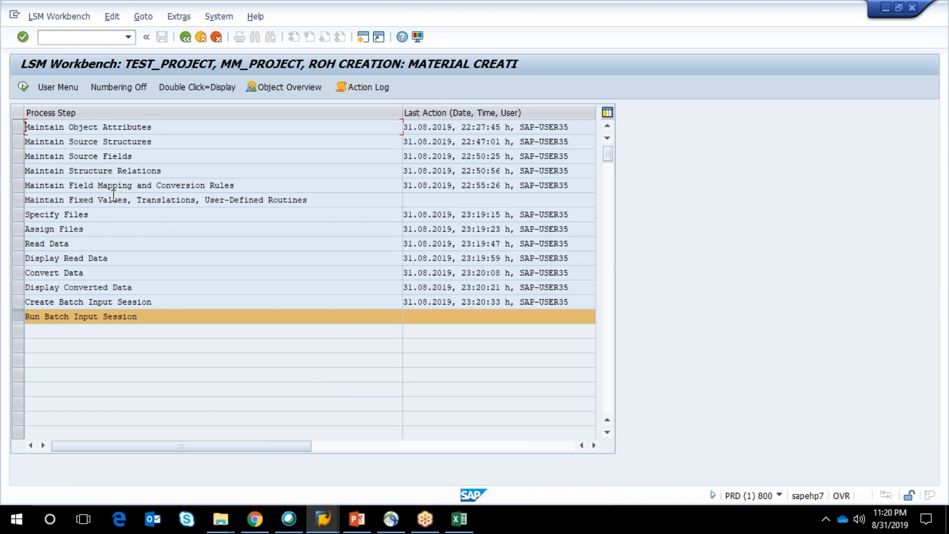
Step: Open Run Batch Input Session and set the ROH CREATION session to Background processing with Expert mode and Extended log enabled
click(22, 89)
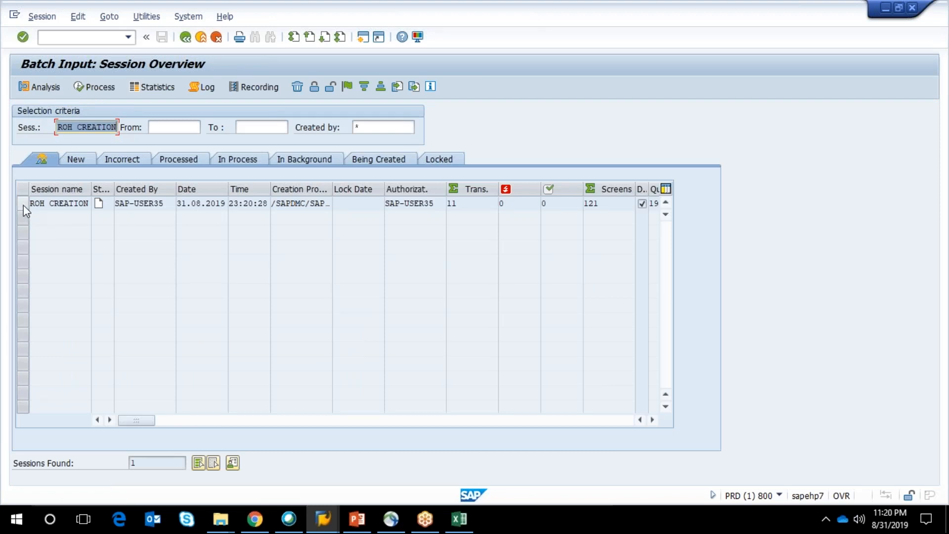
click(23, 205)
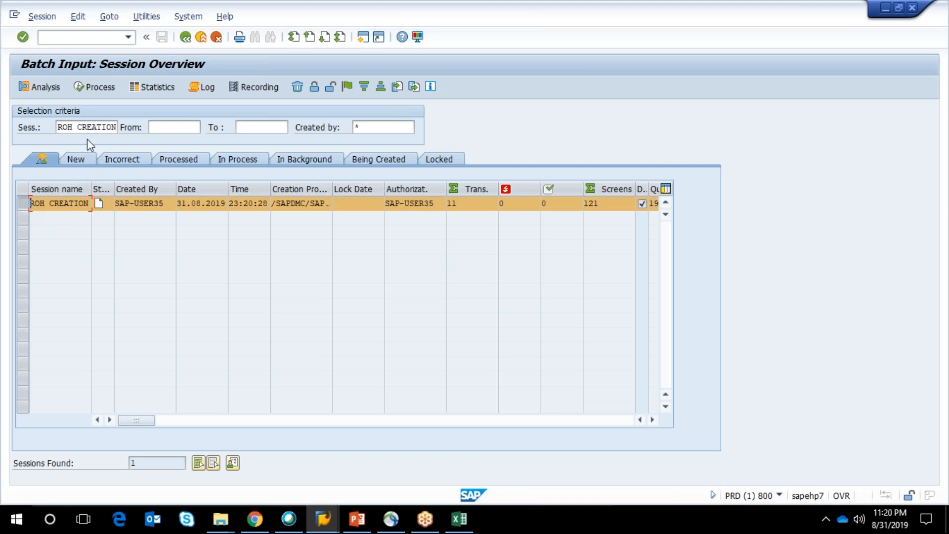
click(100, 88)
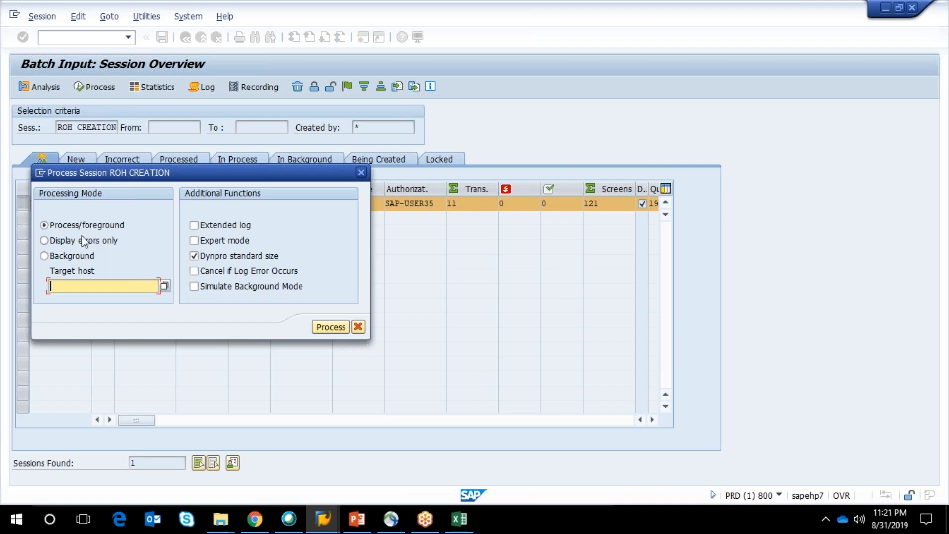
click(45, 256)
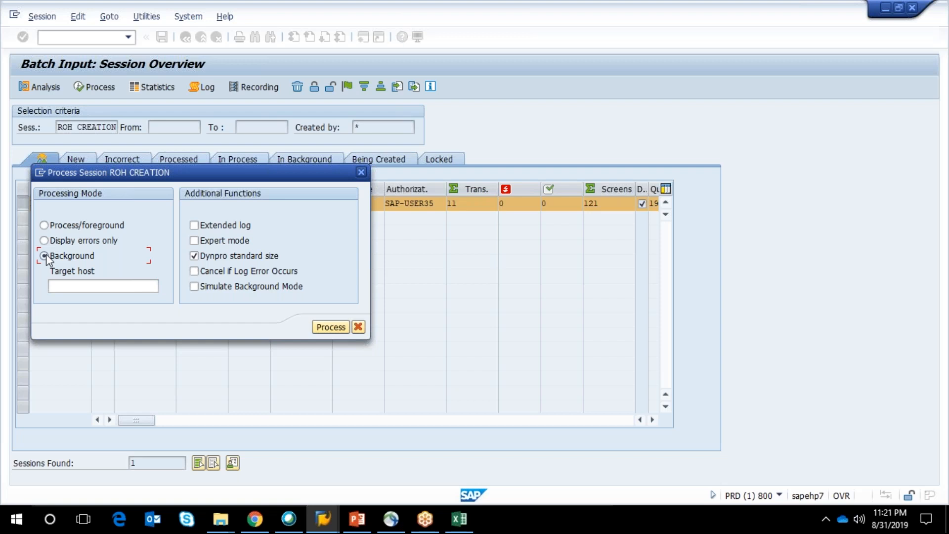
click(199, 241)
click(195, 227)
Step: Check and refresh the existing materials in the MARA table display, and return to the batch input session
click(322, 518)
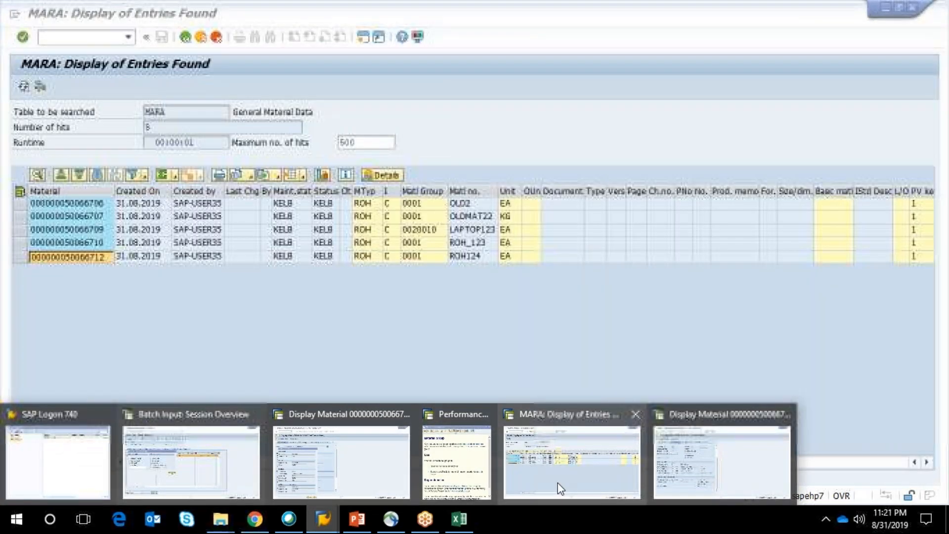
click(563, 485)
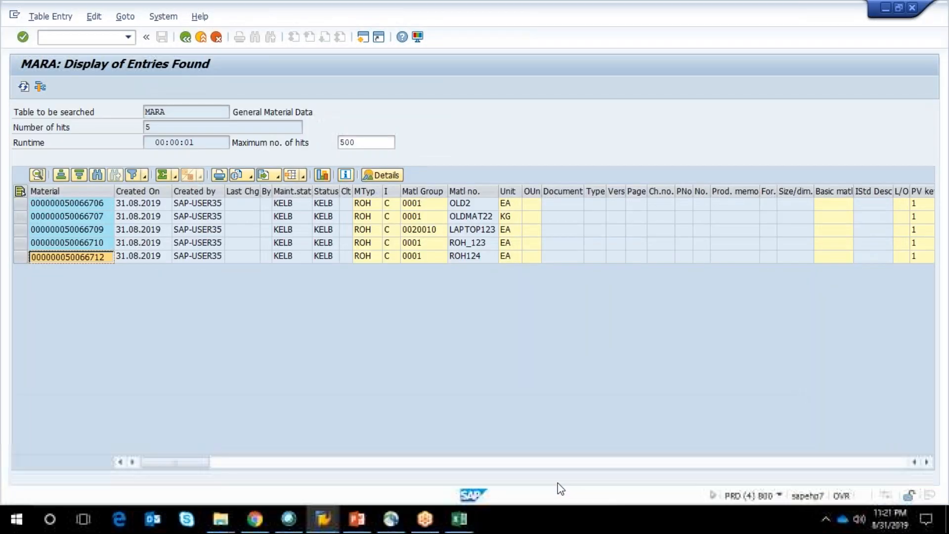
drag(96, 201, 94, 253)
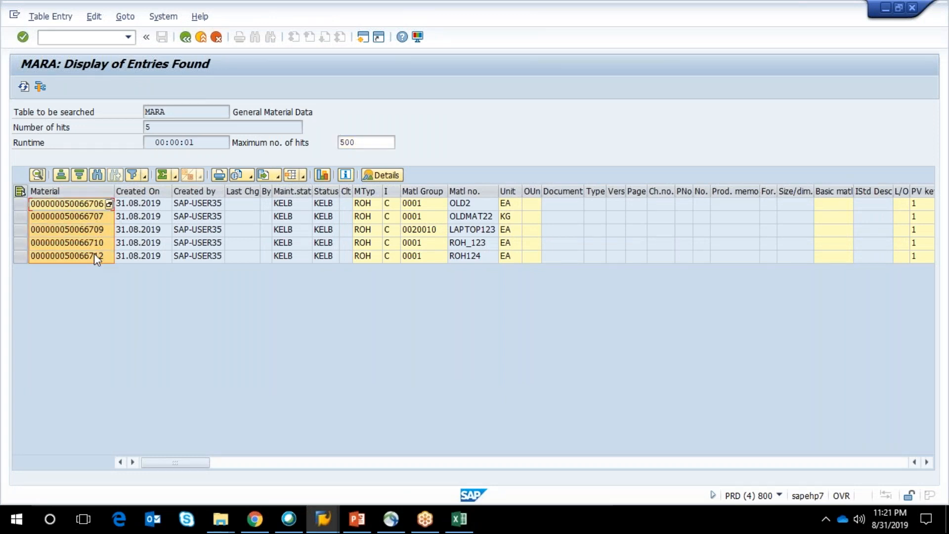
click(25, 88)
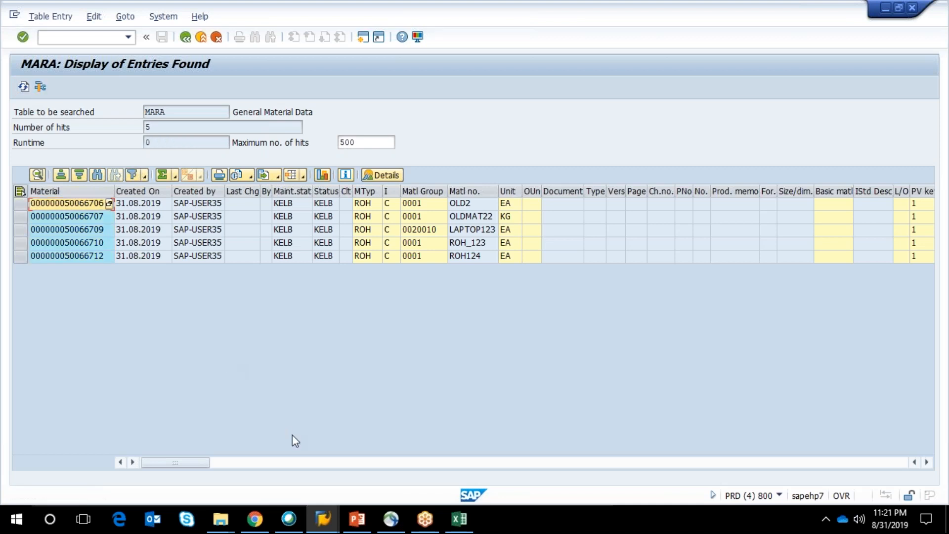
key(alt+Tab)
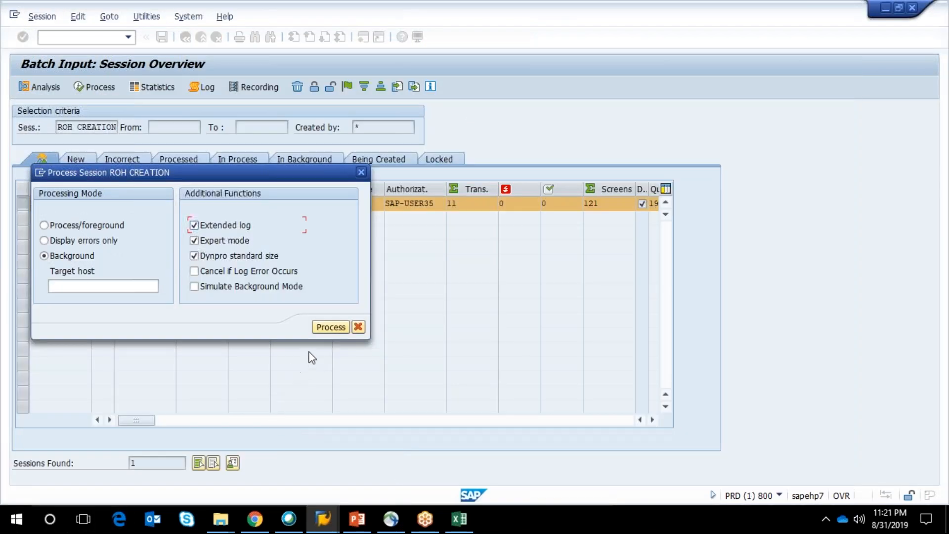
Step: Start background processing of the ROH CREATION session and check its status among the processed, background and all sessions
click(329, 327)
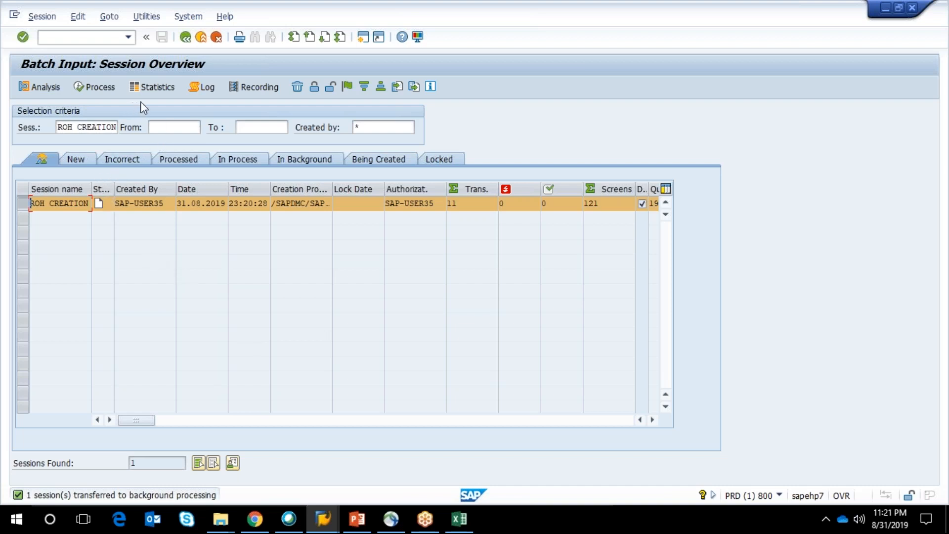
click(176, 160)
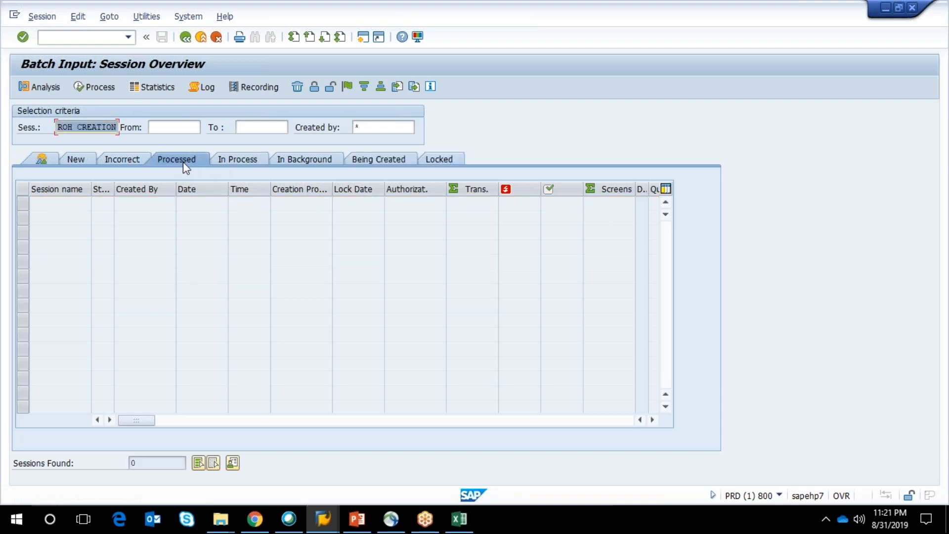
click(313, 159)
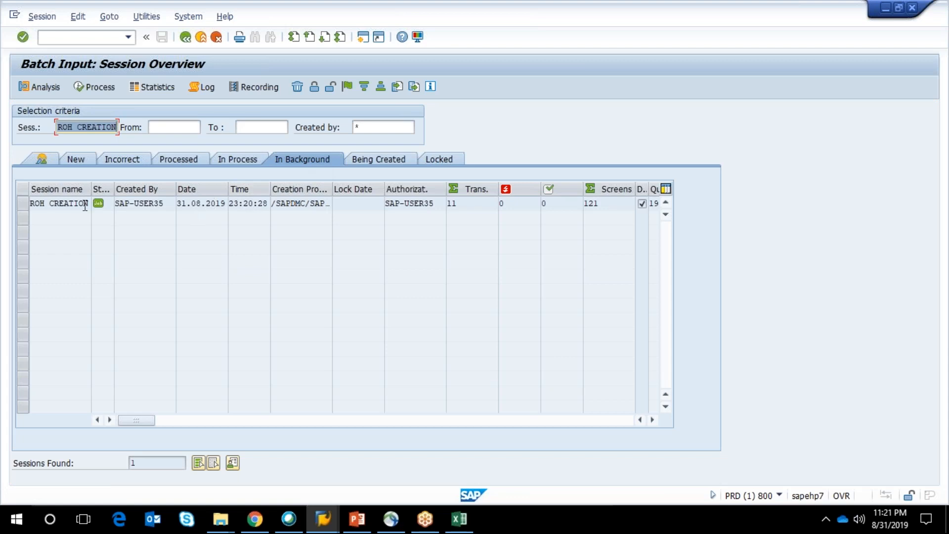
click(26, 205)
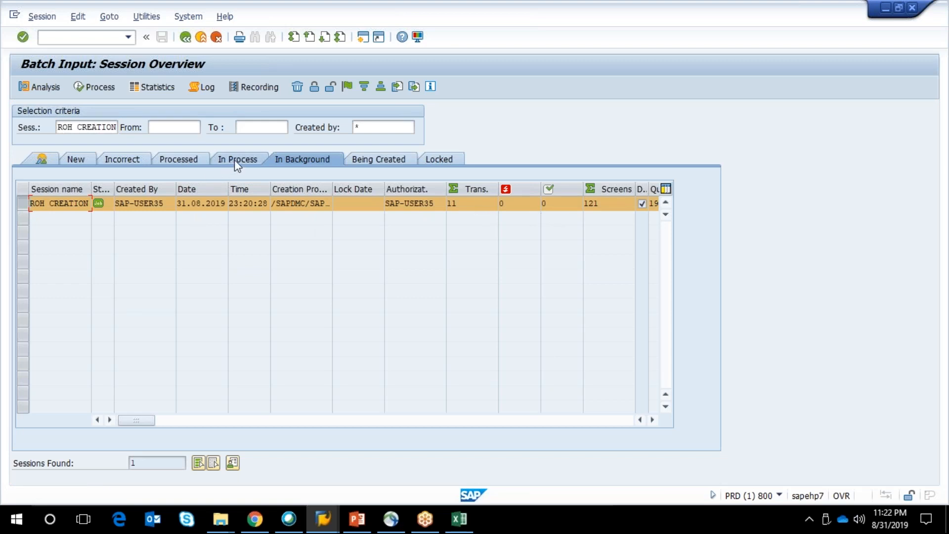
click(190, 157)
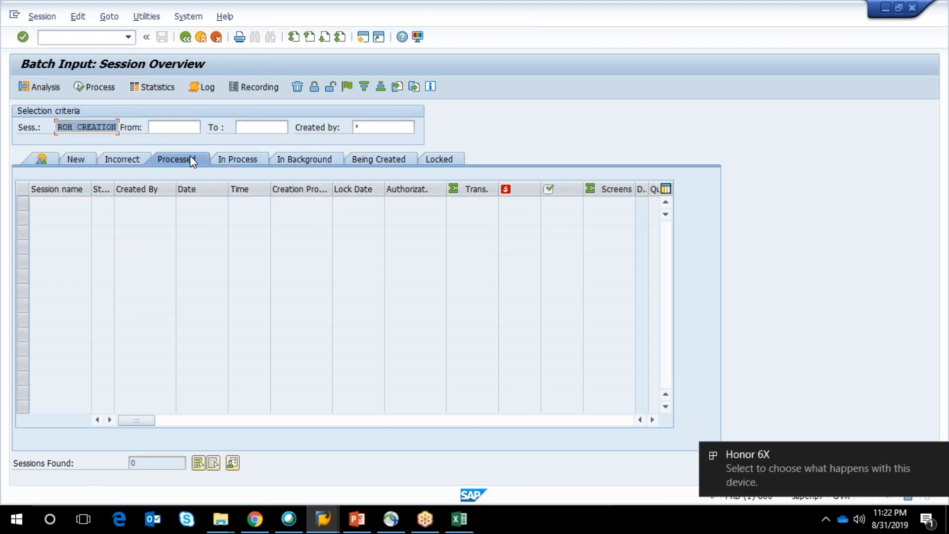
click(46, 158)
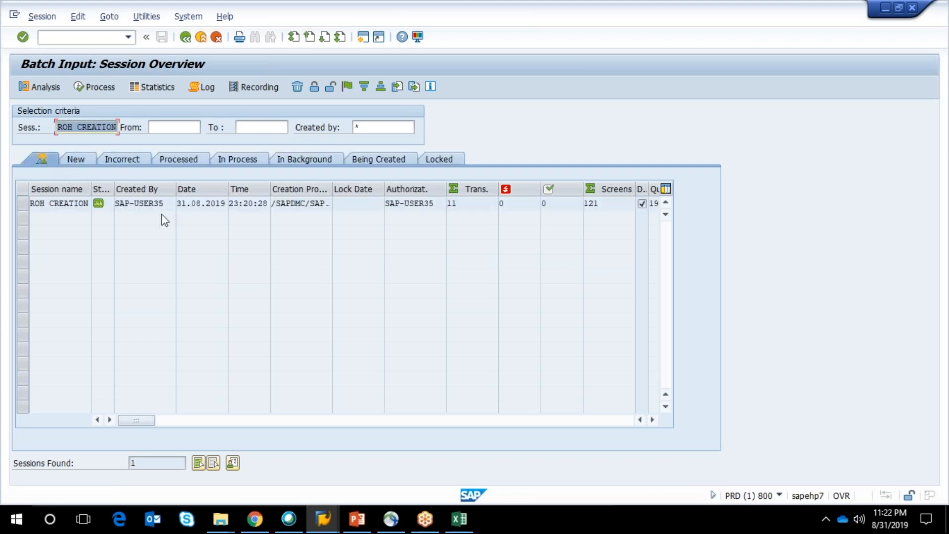
Step: Refresh the MARA entries to look for newly created materials and return to the session overview
click(322, 519)
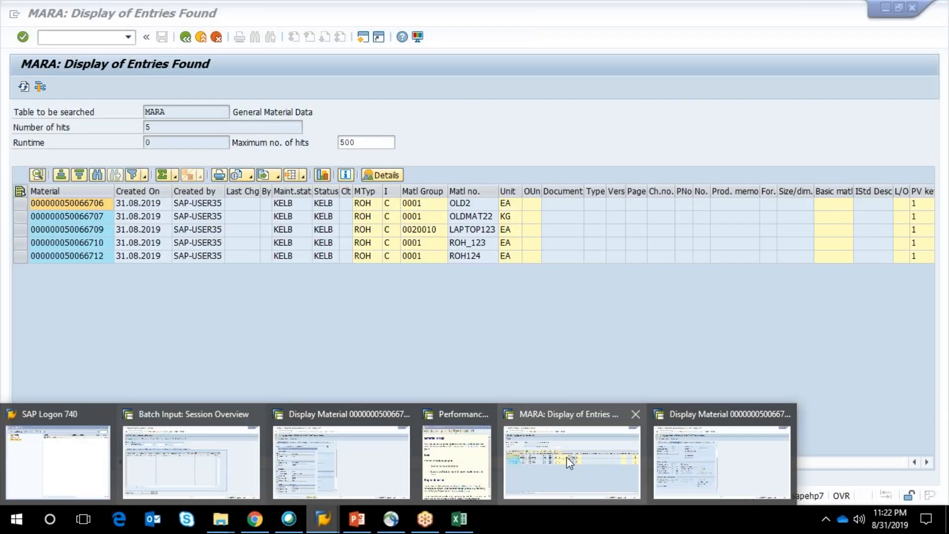
click(567, 456)
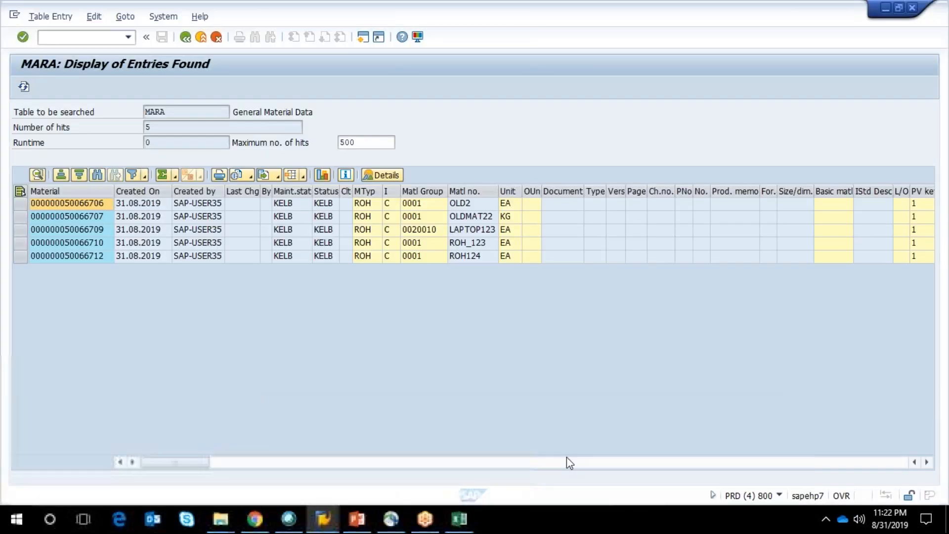
click(22, 87)
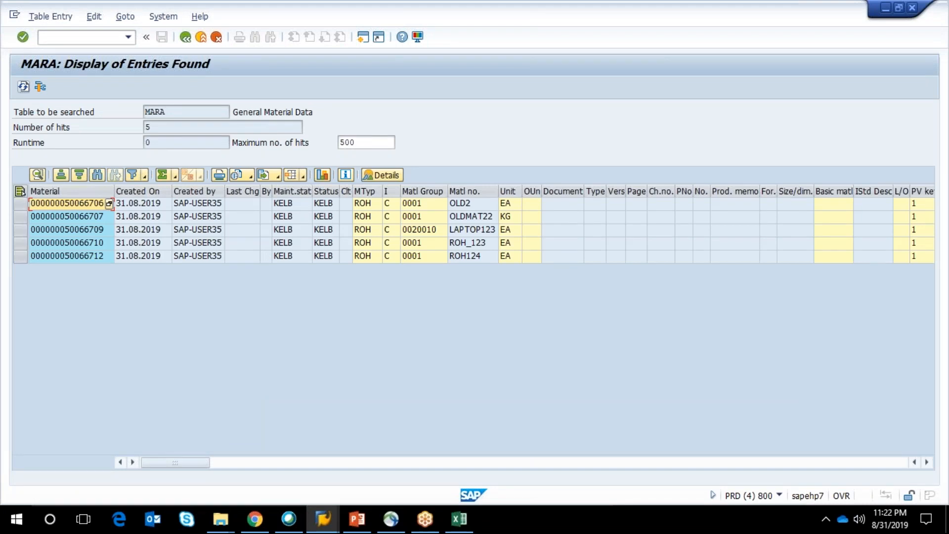
key(F8)
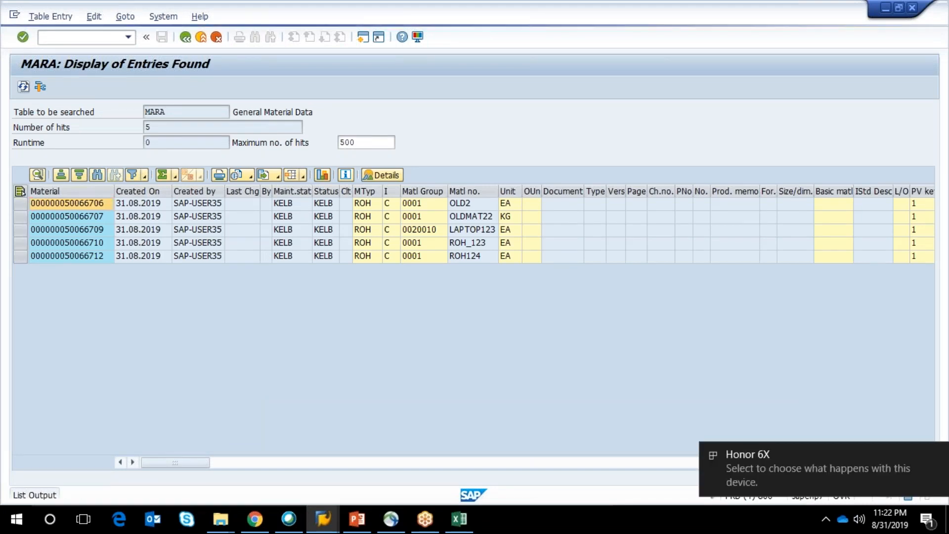
click(22, 88)
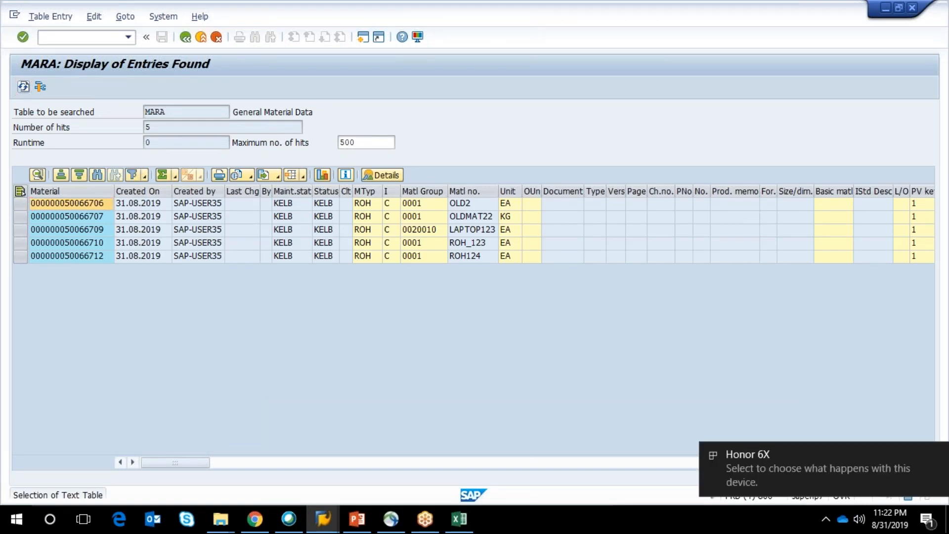
key(alt+Tab)
Step: Recheck the ROH CREATION session's status across the processing categories and open its analysis to examine the individual transactions
click(168, 160)
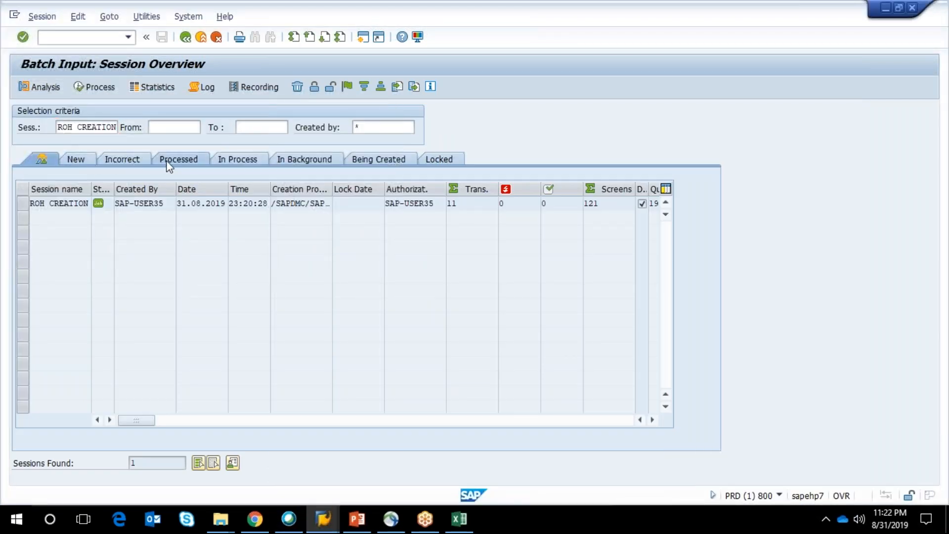
click(248, 158)
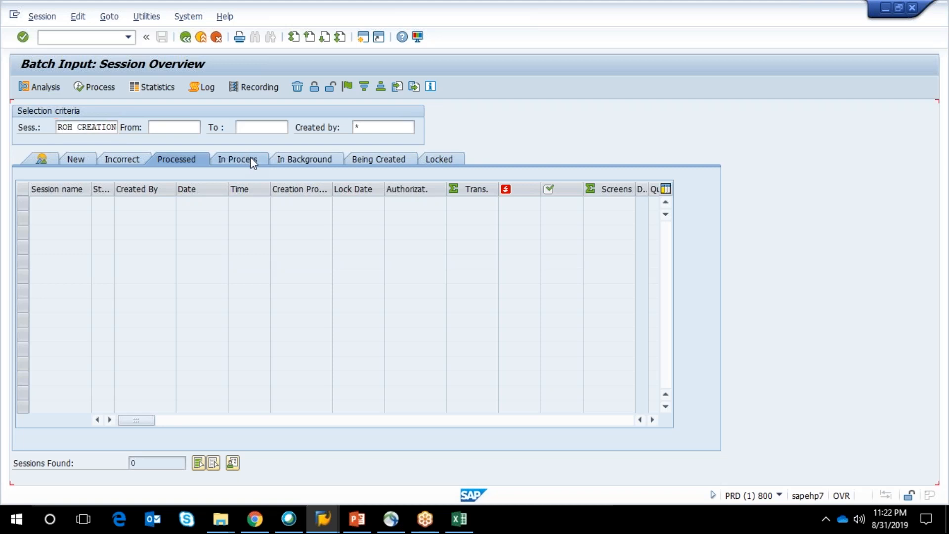
click(282, 160)
click(42, 162)
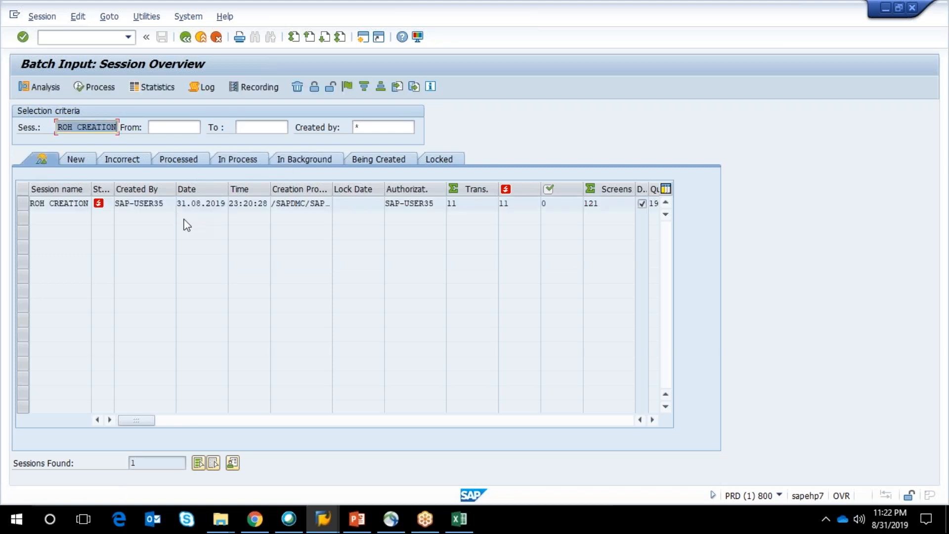
click(100, 204)
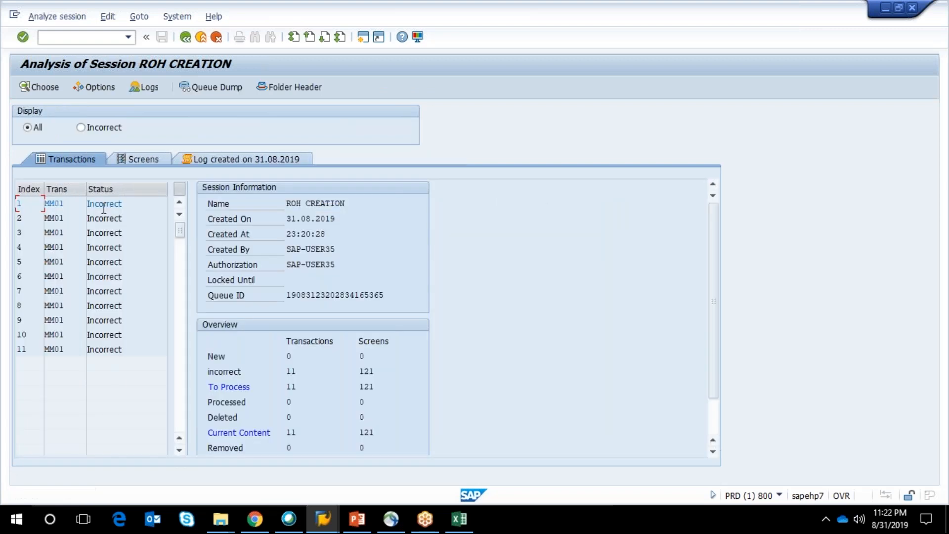
Step: Switch to the Excel upload data and replace the lowercase x with uppercase X in KZSEL_01 for all eleven materials
click(466, 517)
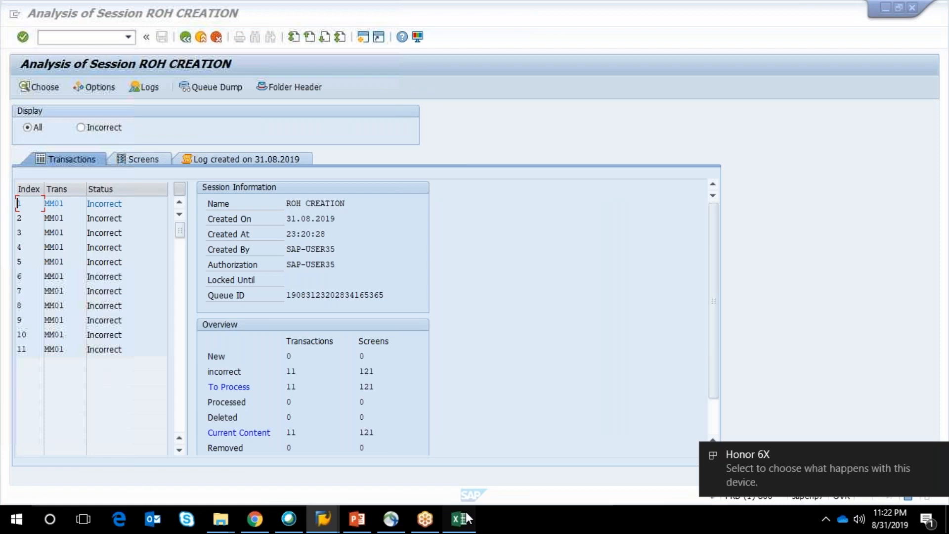
click(466, 518)
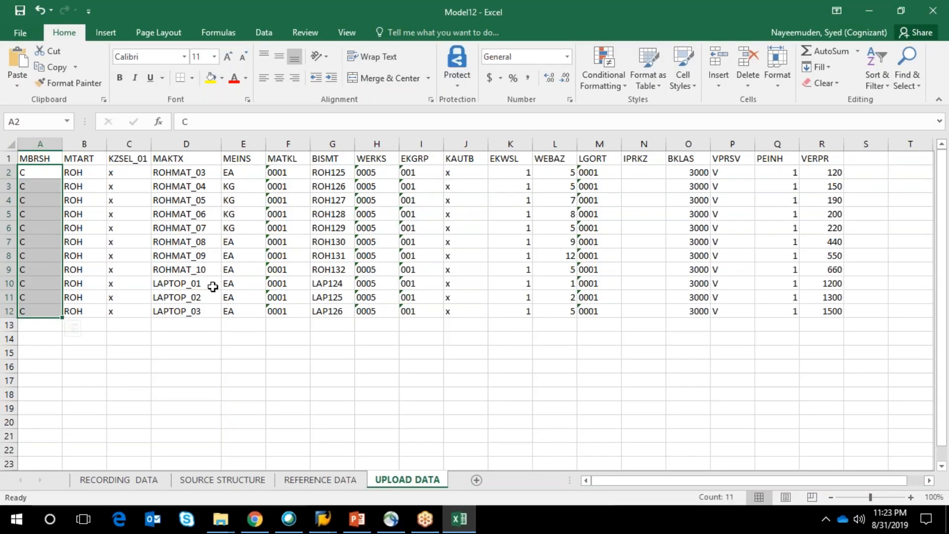
click(121, 175)
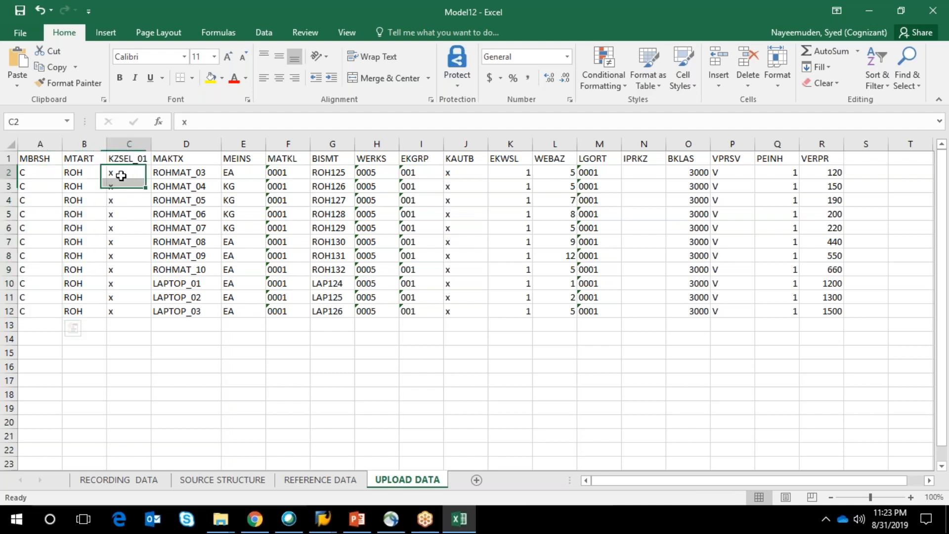
double_click(121, 175)
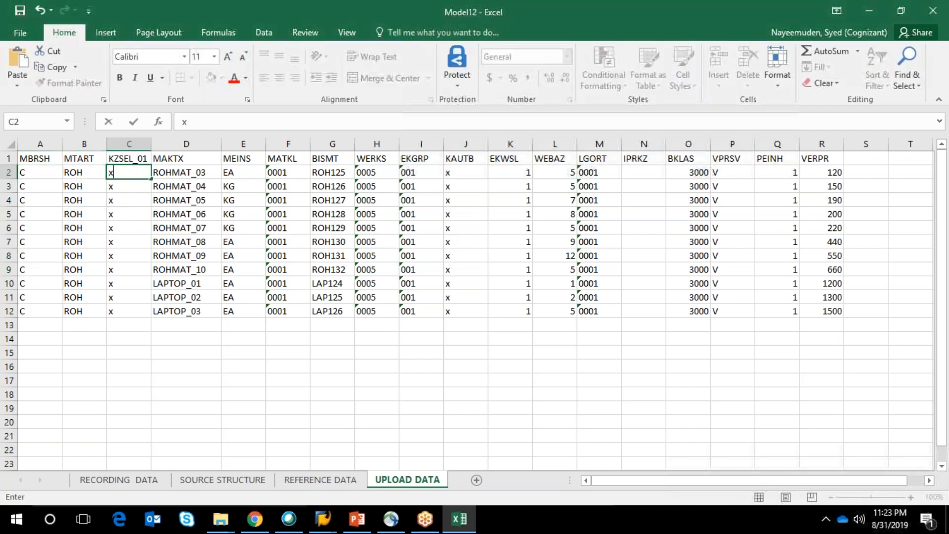
key(BackSpace)
text(X)
key(Return)
key(Up)
key(ctrl+c)
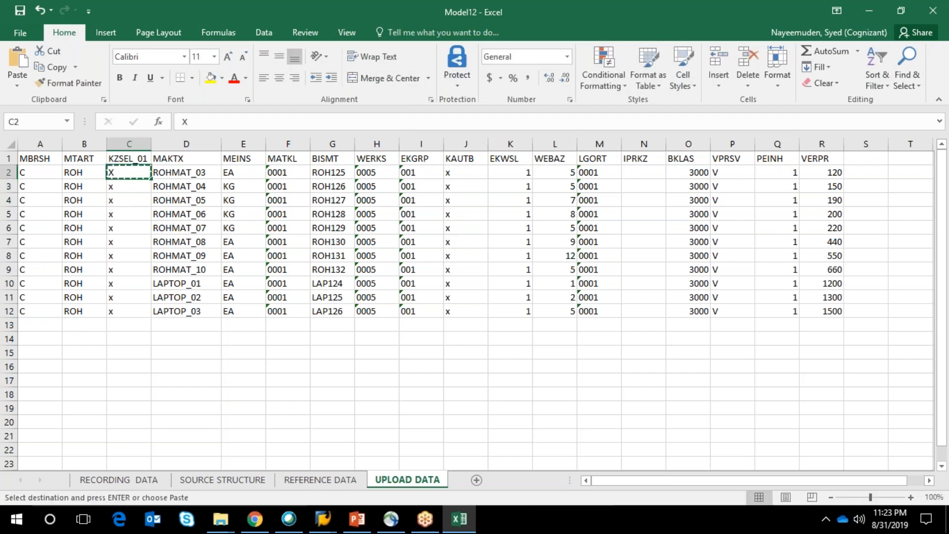
drag(128, 186, 130, 312)
key(ctrl+v)
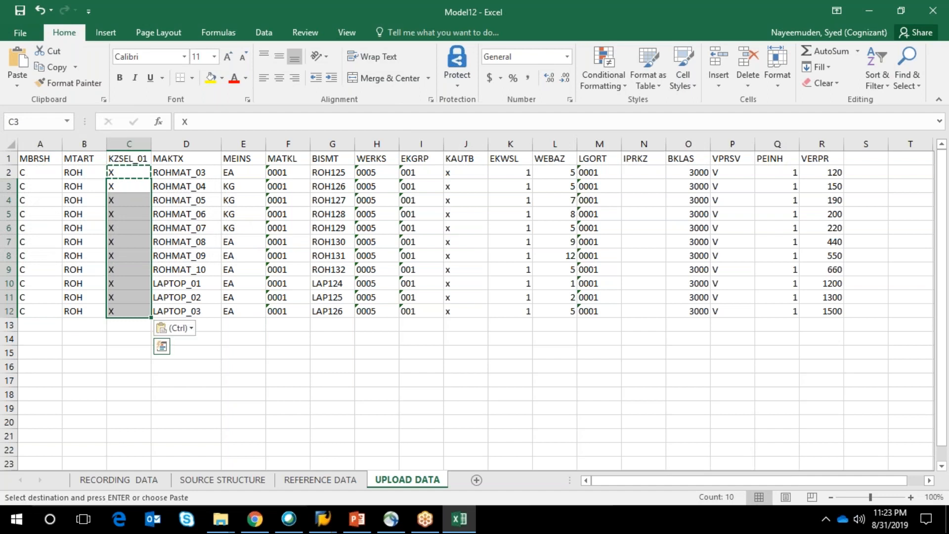
Step: Paste the uppercase X into the KAUTB column for all eleven material rows
drag(457, 172, 457, 325)
key(shift+Up)
key(ctrl+v)
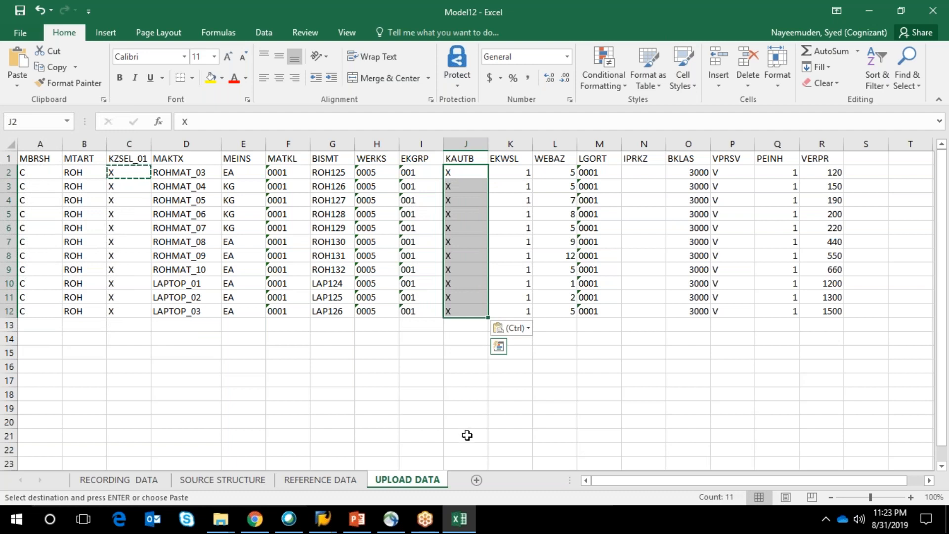
Step: Return to SAP, leave the session analysis and check the ROH CREATION session's incorrect and processed transaction counts in the overview
click(450, 531)
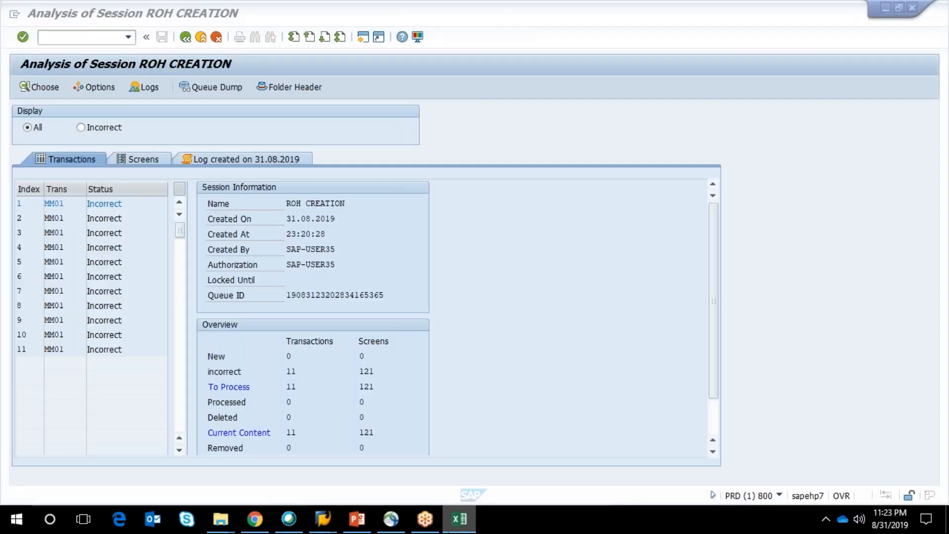
click(185, 38)
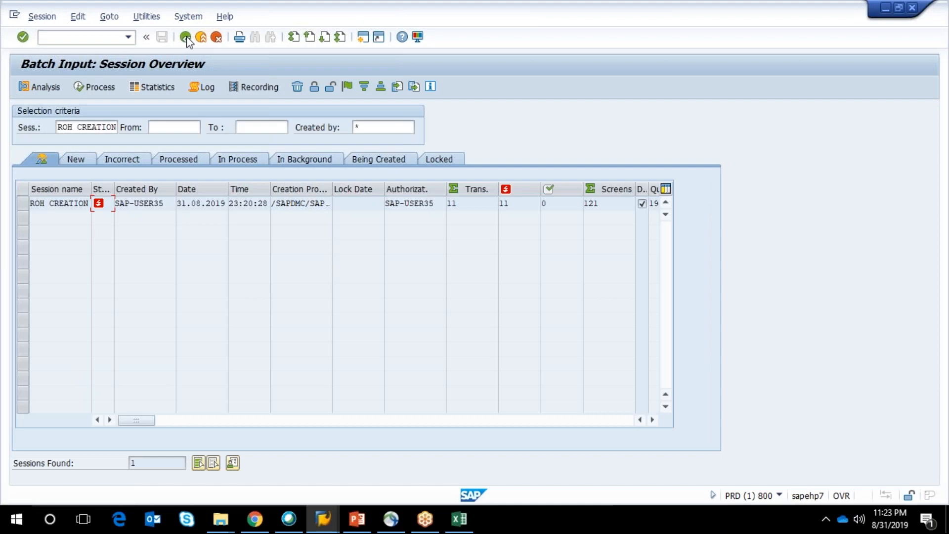
click(22, 203)
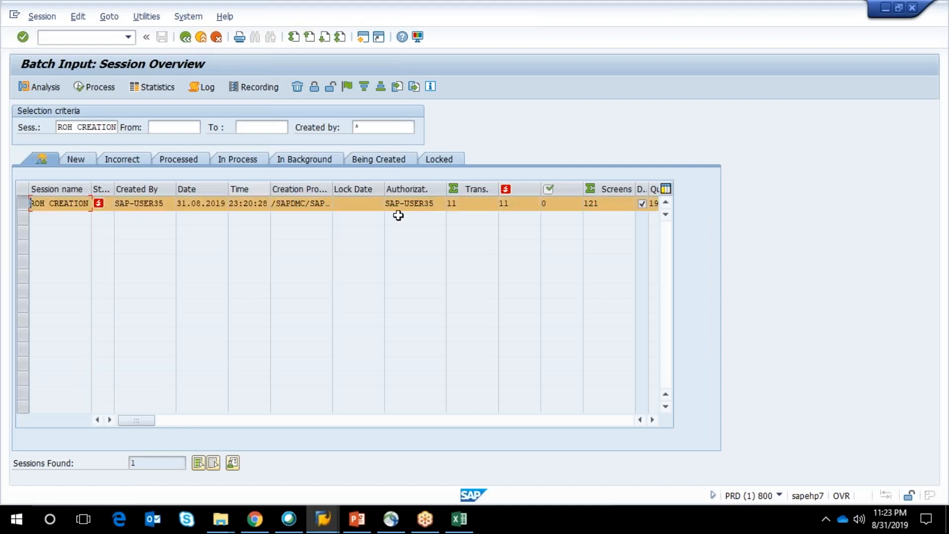
click(503, 203)
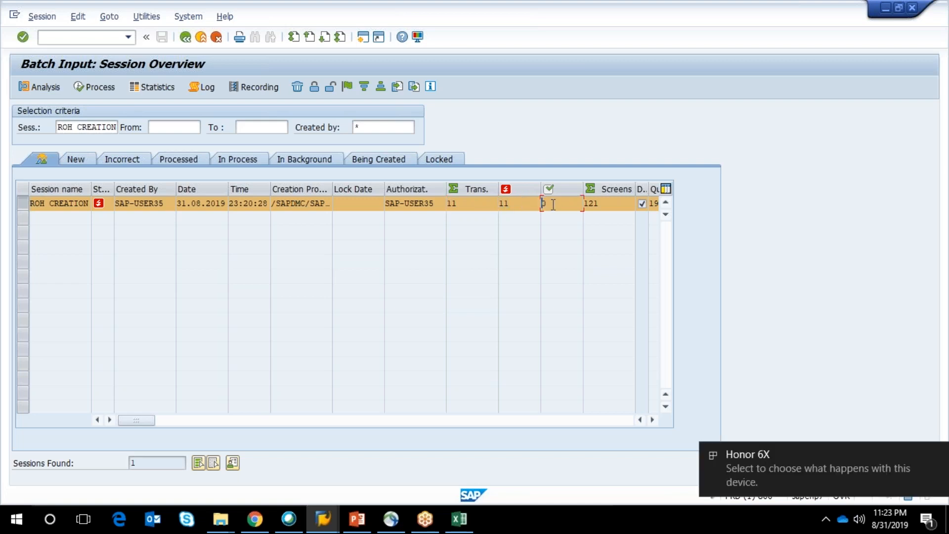
drag(504, 203, 497, 200)
click(497, 201)
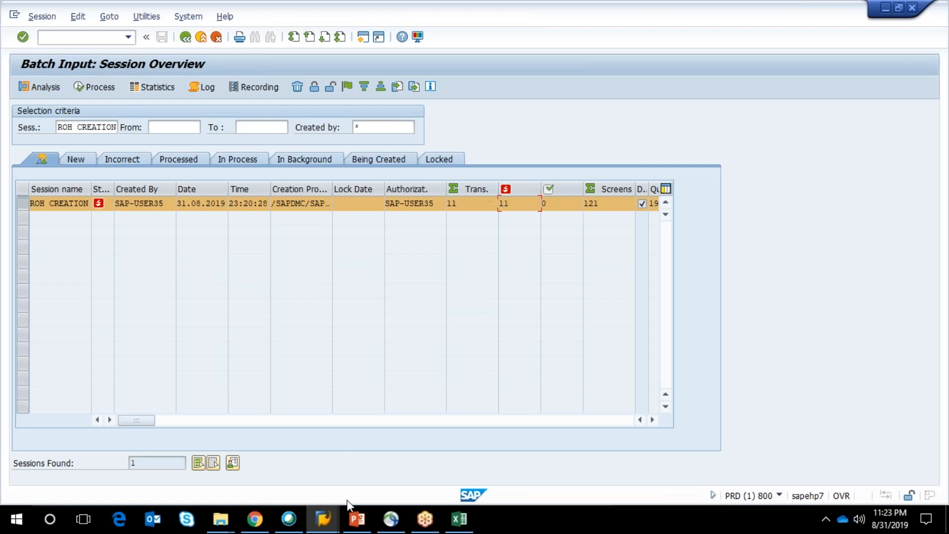
Step: Switch to Excel and copy the full upload data table, including its header row, from A1 to R12
click(450, 530)
click(288, 338)
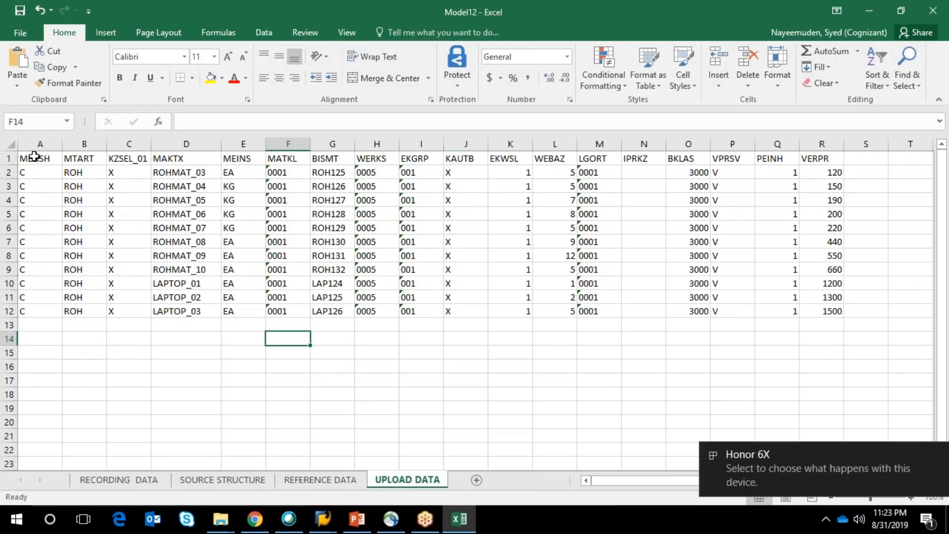
drag(34, 157, 820, 312)
key(ctrl+c)
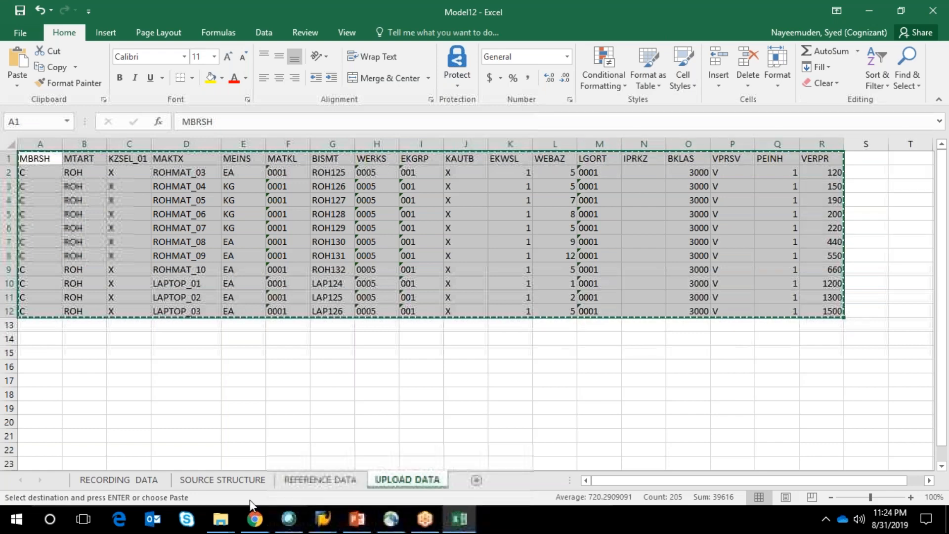
Step: Replace the contents of the File1 text file in the Demo folder with the copied upload data, save it and close it
click(220, 514)
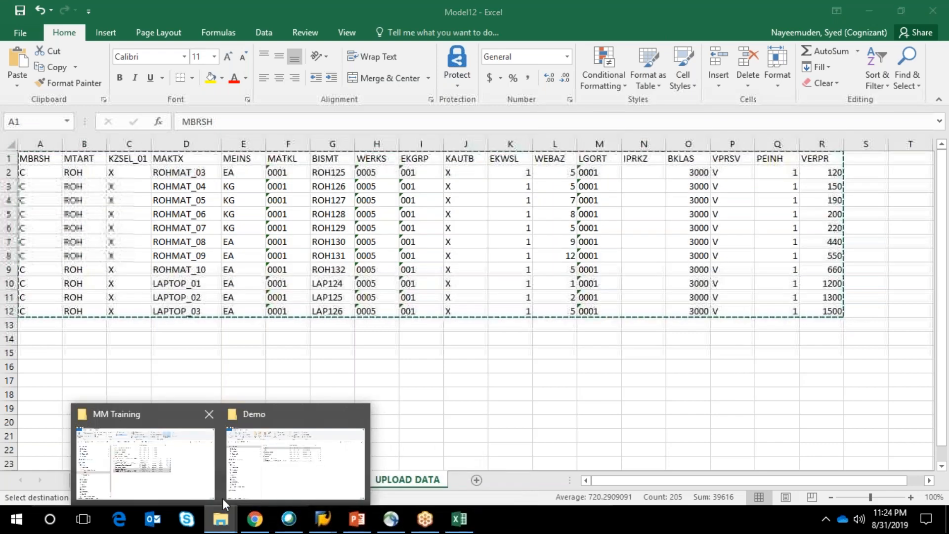
click(257, 444)
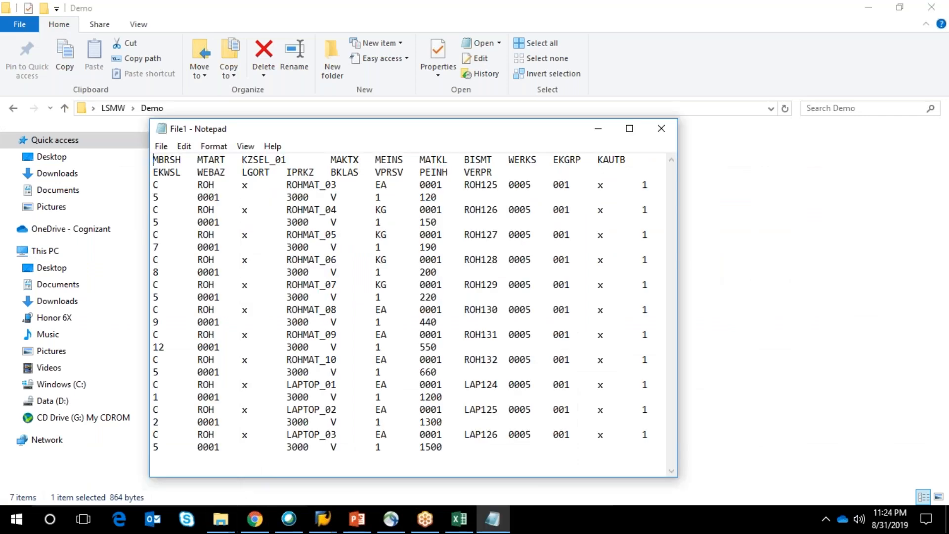
key(ctrl+a)
key(Delete)
key(ctrl+v)
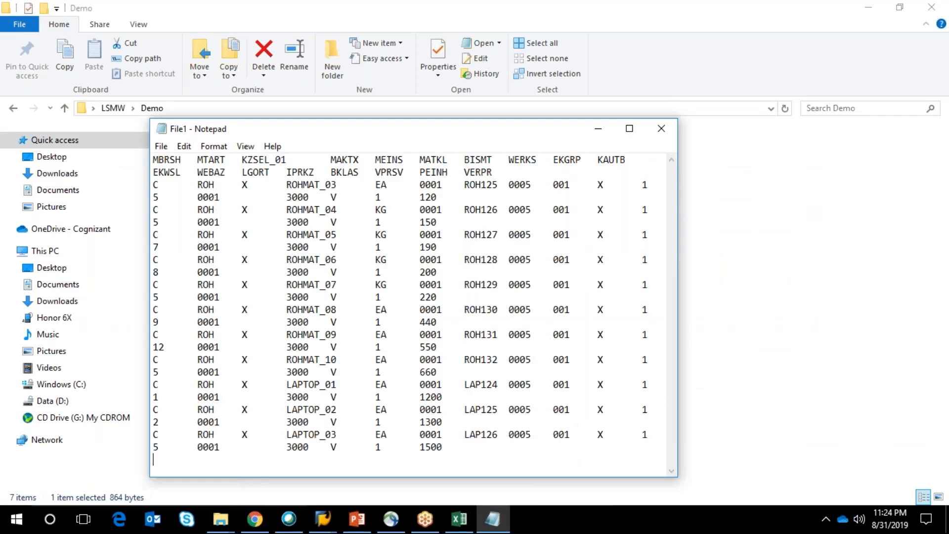
click(162, 146)
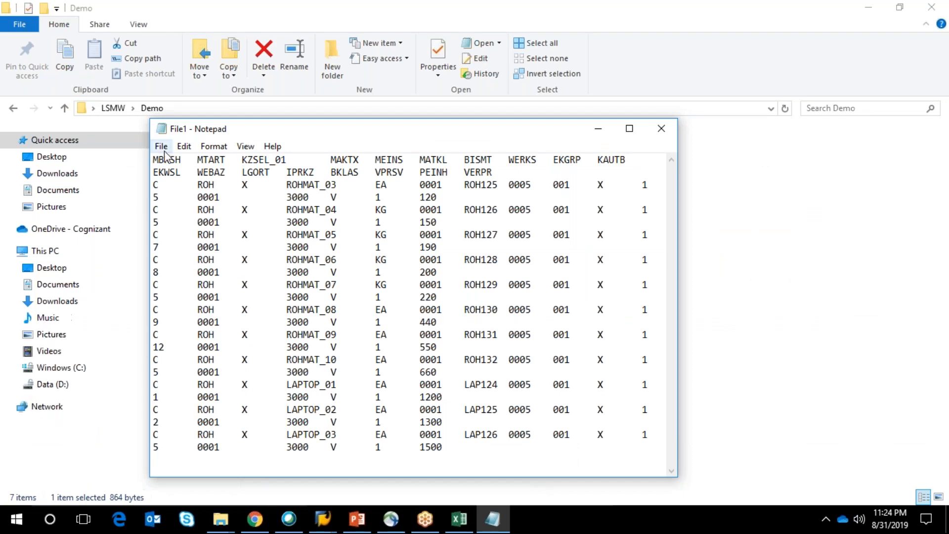
click(183, 193)
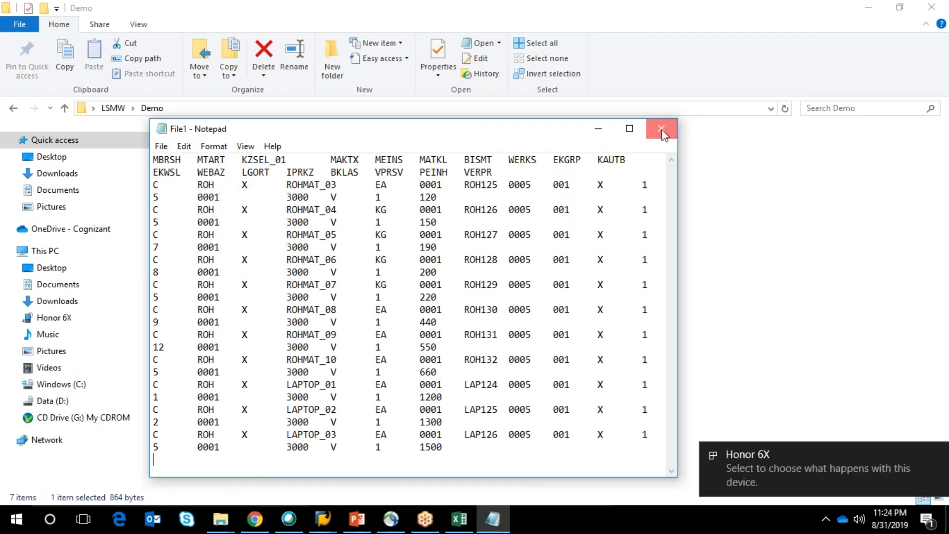
click(661, 128)
Step: Switch to SAP, return to the LSMW process steps and save Specify Files with File1.txt kept as the ROH Test legacy data file
mouse_move(335, 531)
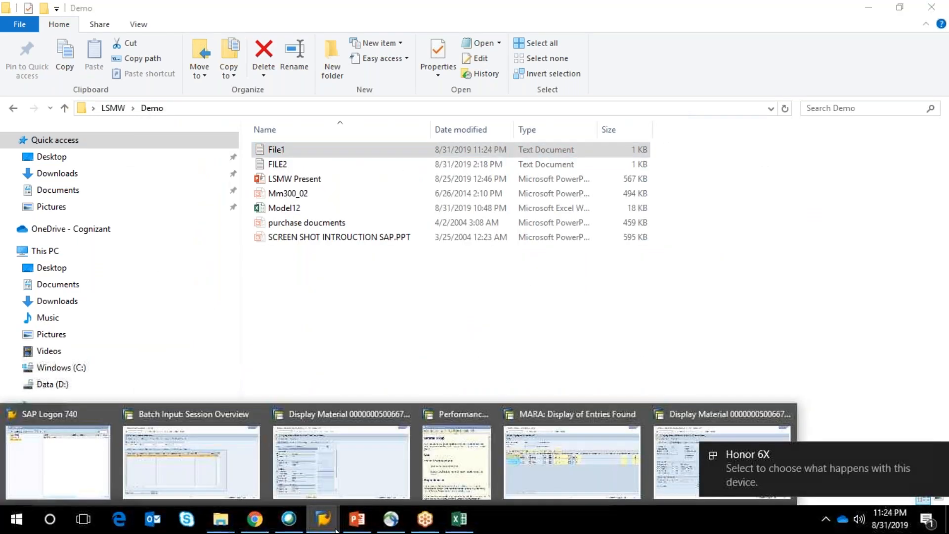
click(239, 457)
click(185, 40)
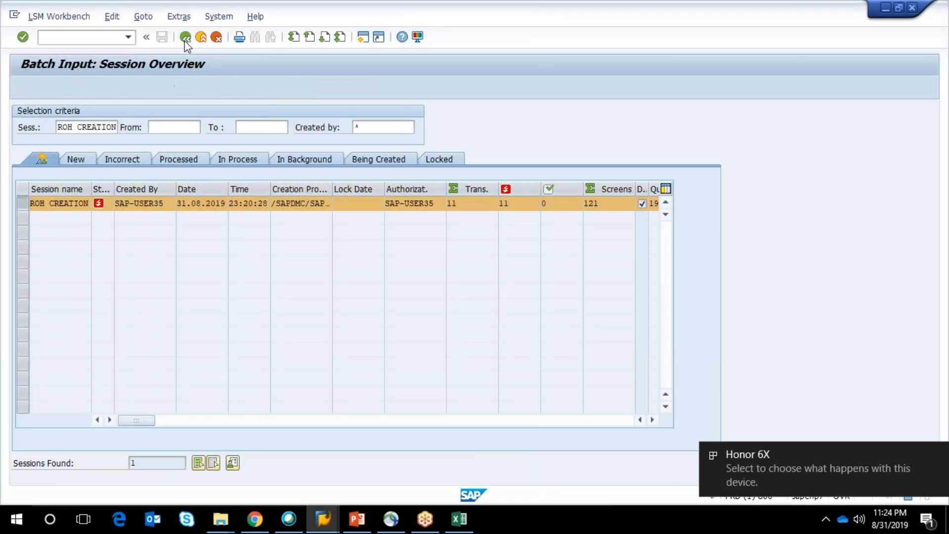
click(20, 214)
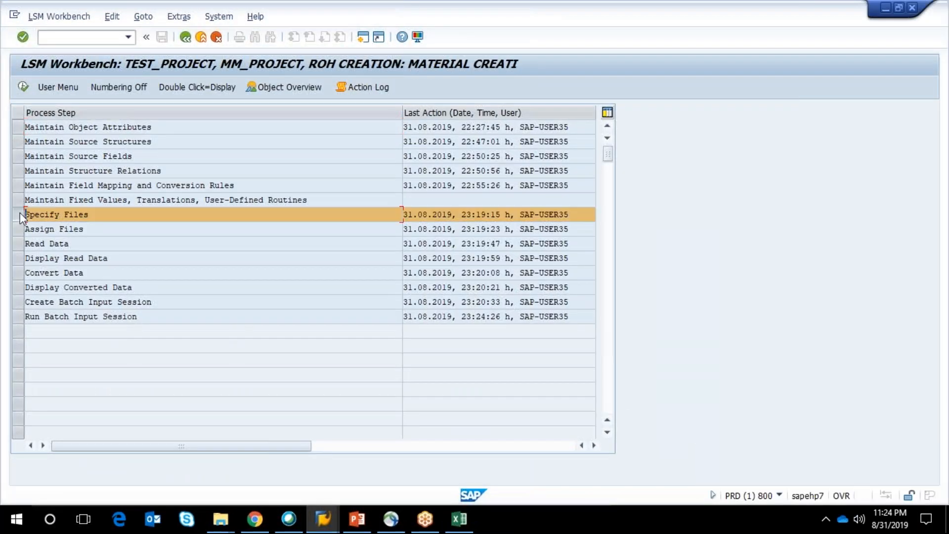
click(27, 88)
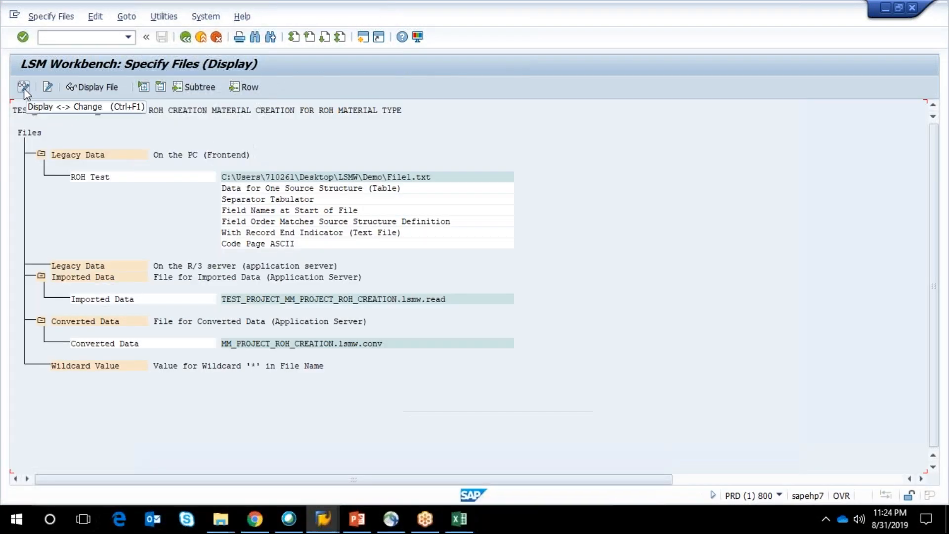
click(23, 88)
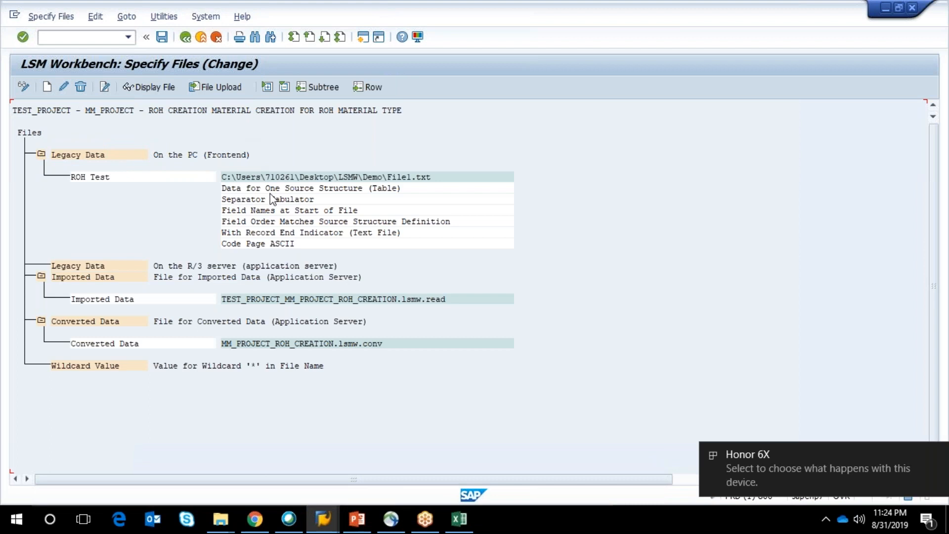
double_click(268, 179)
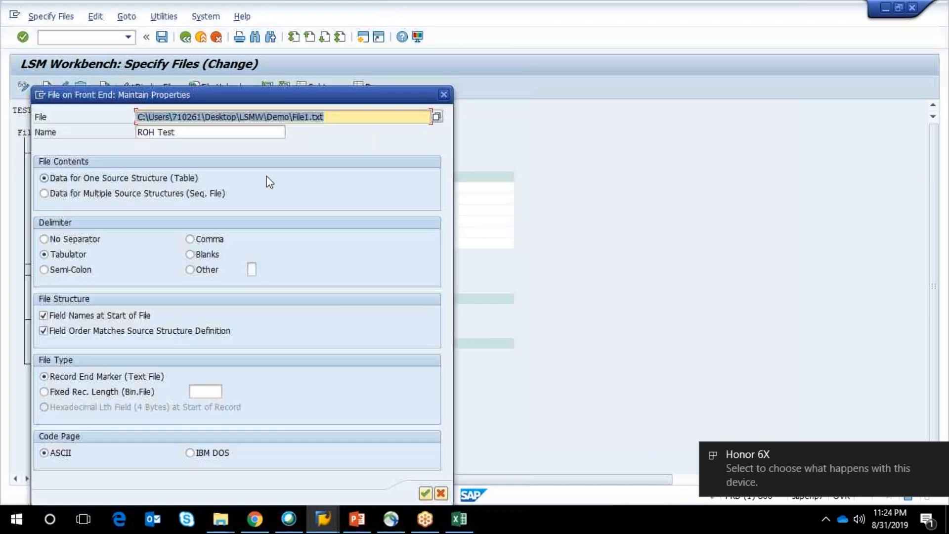
click(425, 493)
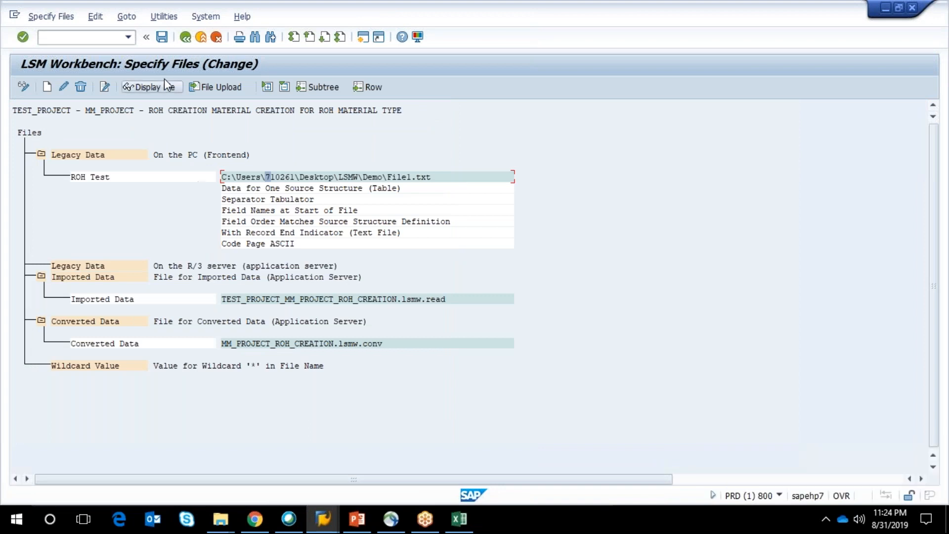
click(163, 37)
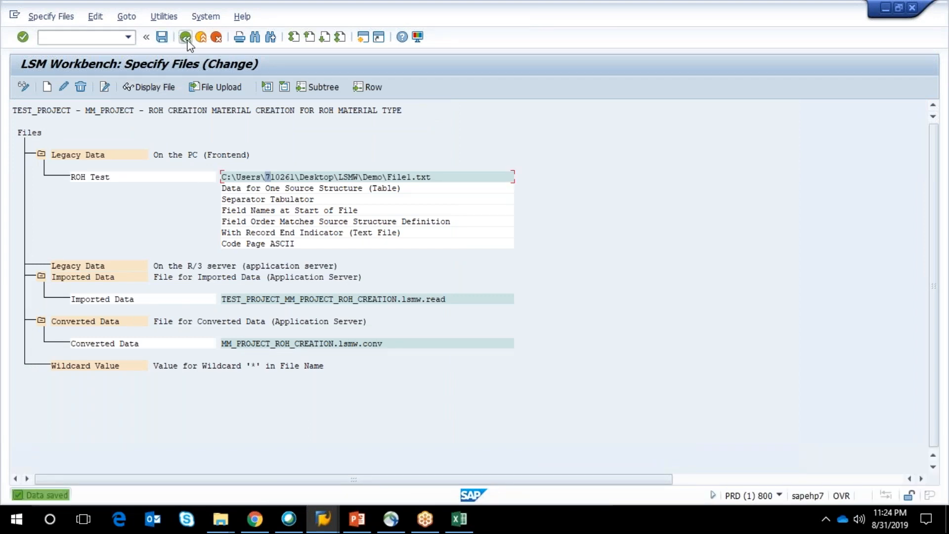
click(185, 37)
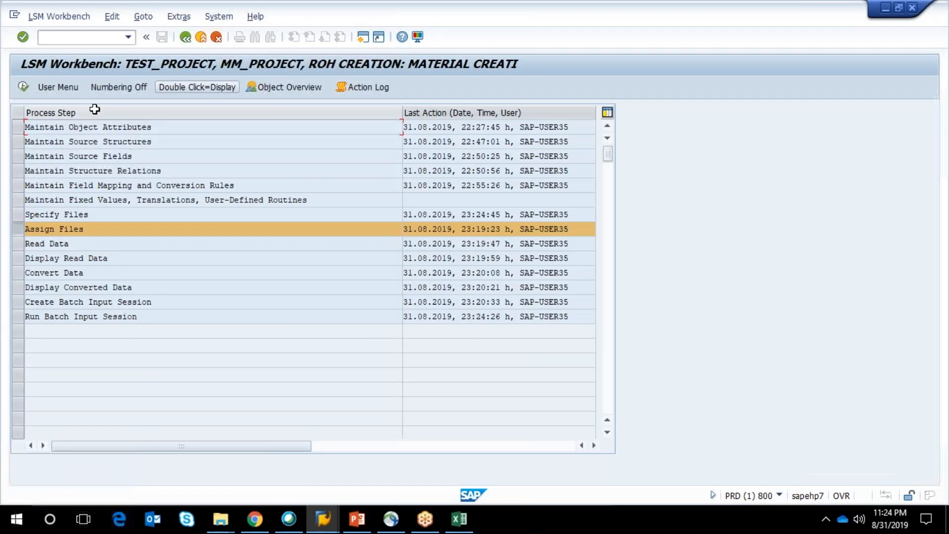
Step: Open Assign Files in change mode, save the ROH_SS assignment to the ROH Test file and return to the process steps
click(20, 88)
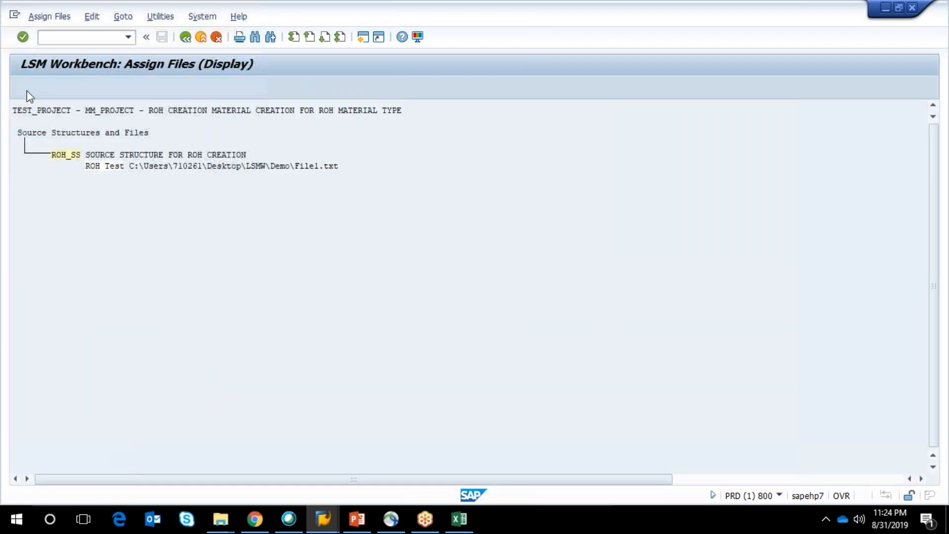
click(27, 91)
click(163, 37)
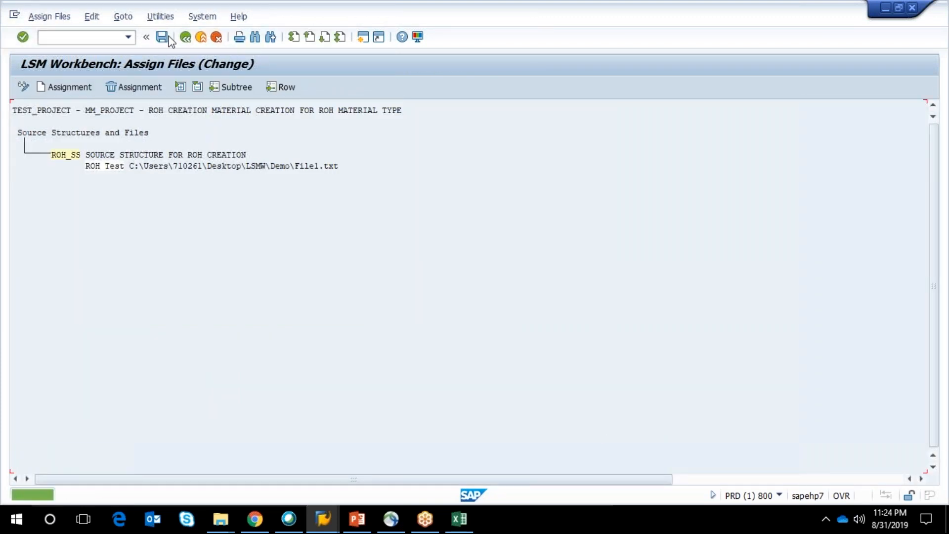
click(186, 37)
Step: Run Read Data for all transactions, allow access to File1.txt and return to the LSMW process steps
click(22, 85)
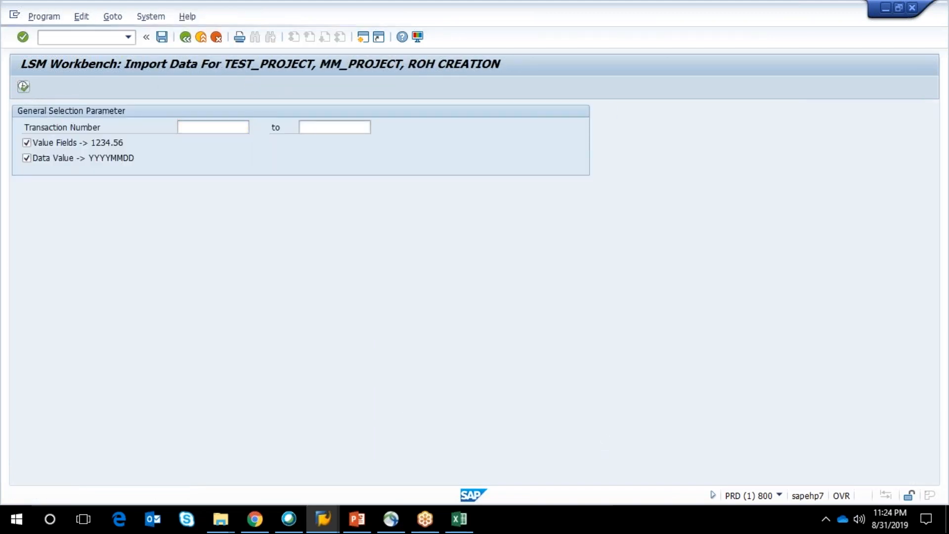
click(23, 87)
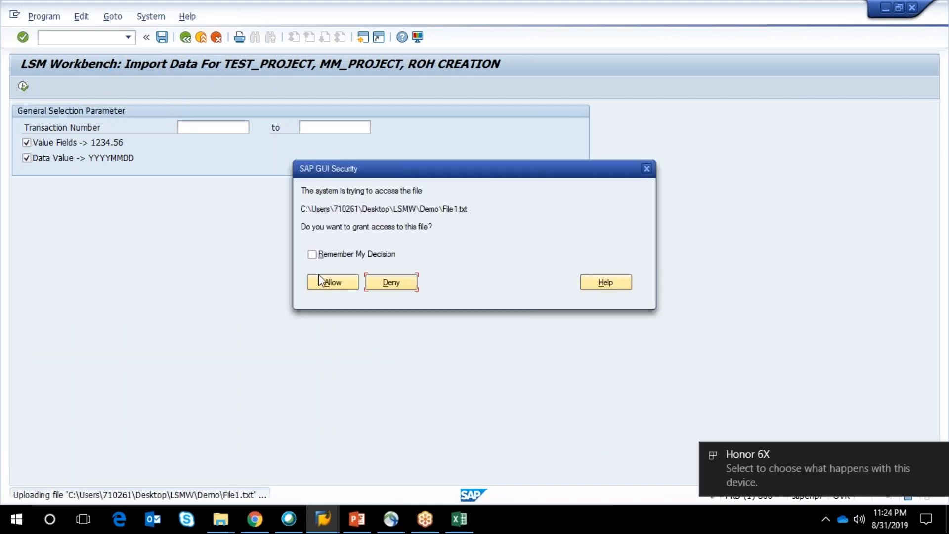
click(333, 282)
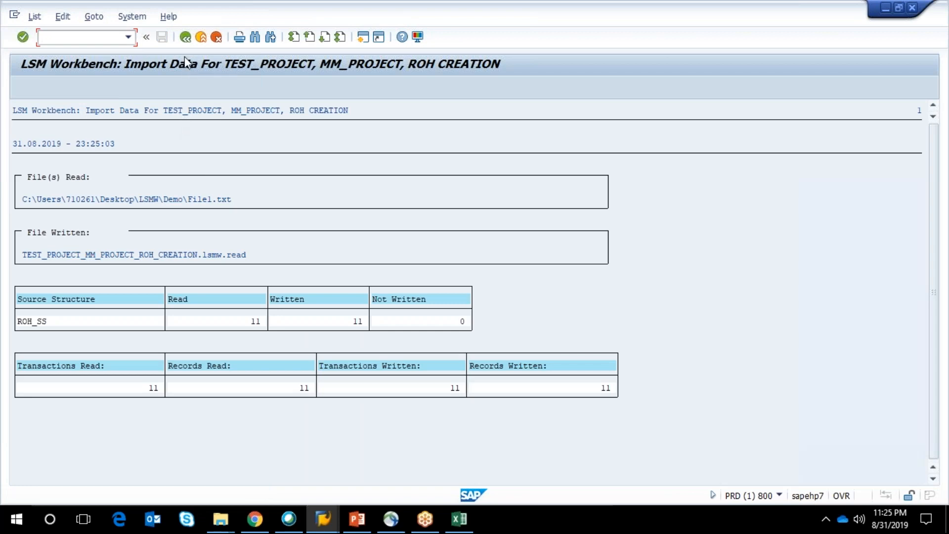
click(185, 39)
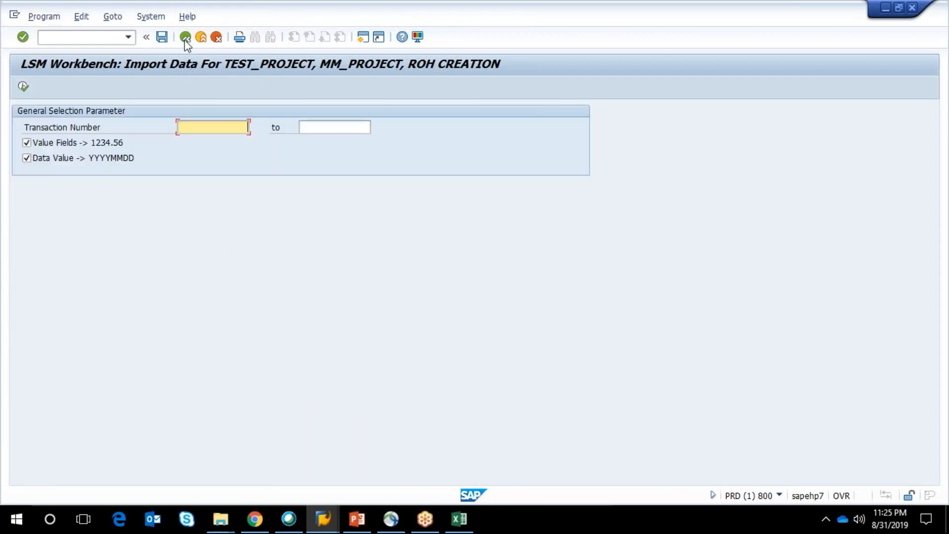
click(184, 39)
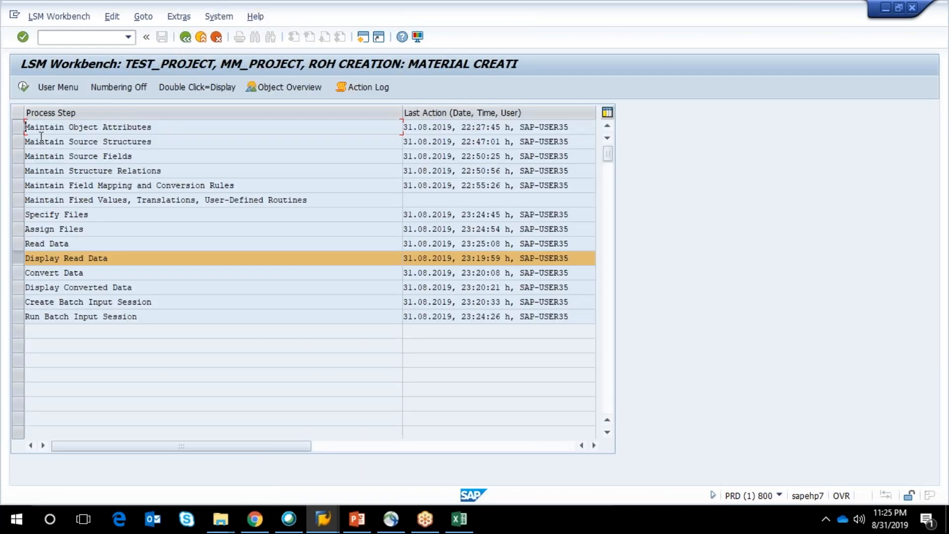
Step: Run Display Read Data with the line range up to 10000, review the imported records and return to the process steps
click(21, 88)
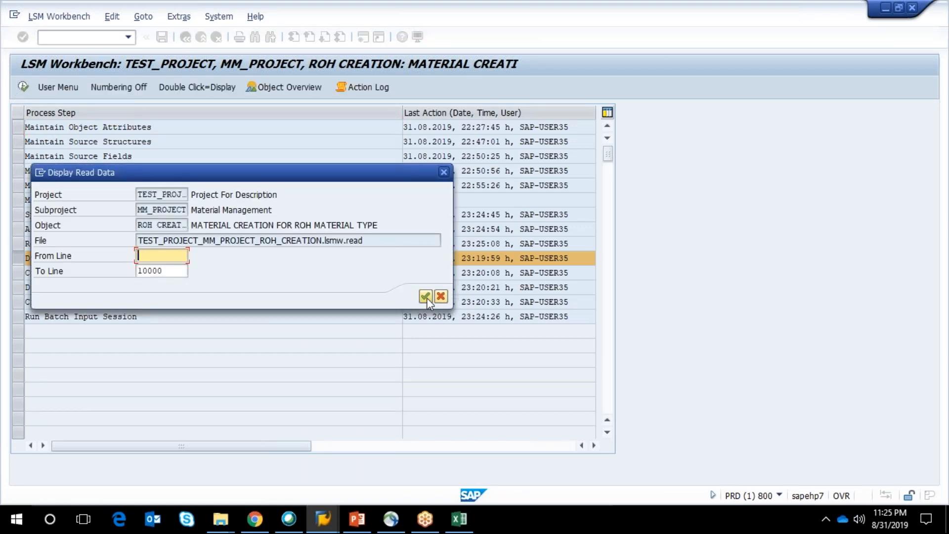
click(428, 298)
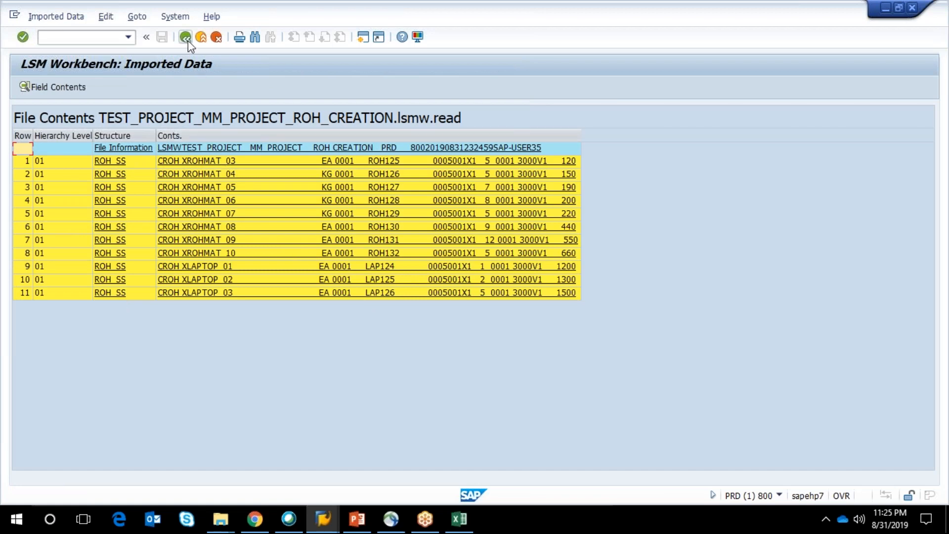
click(186, 38)
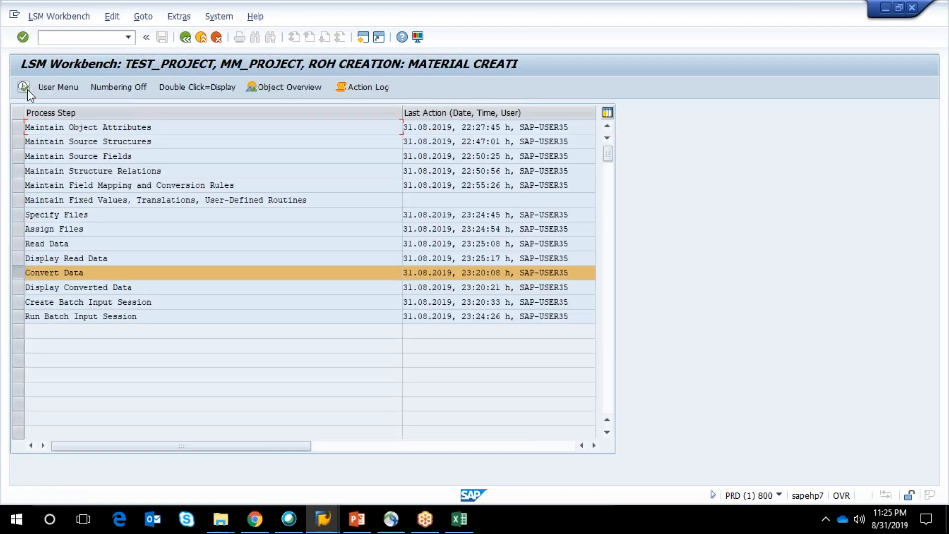
Step: Run Convert Data for all transaction numbers and return to the LSMW process steps
click(27, 90)
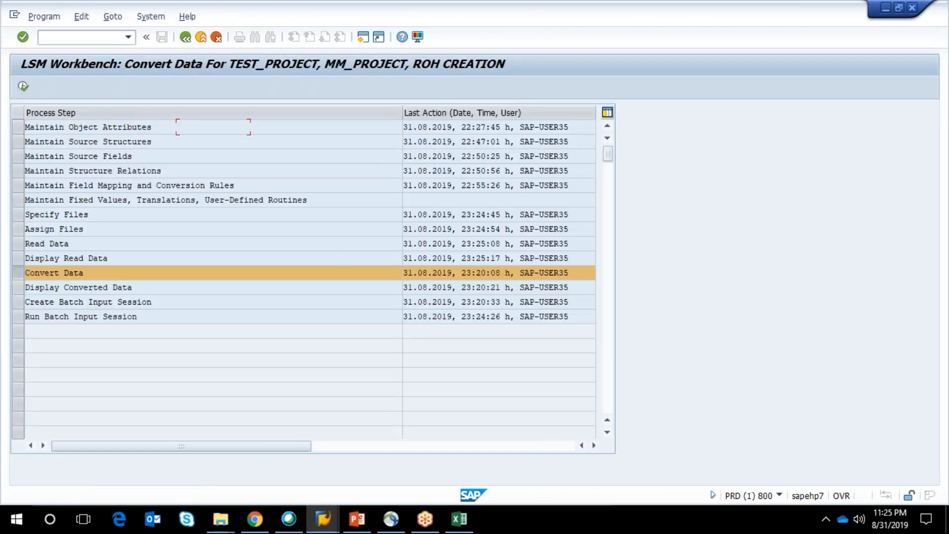
click(23, 86)
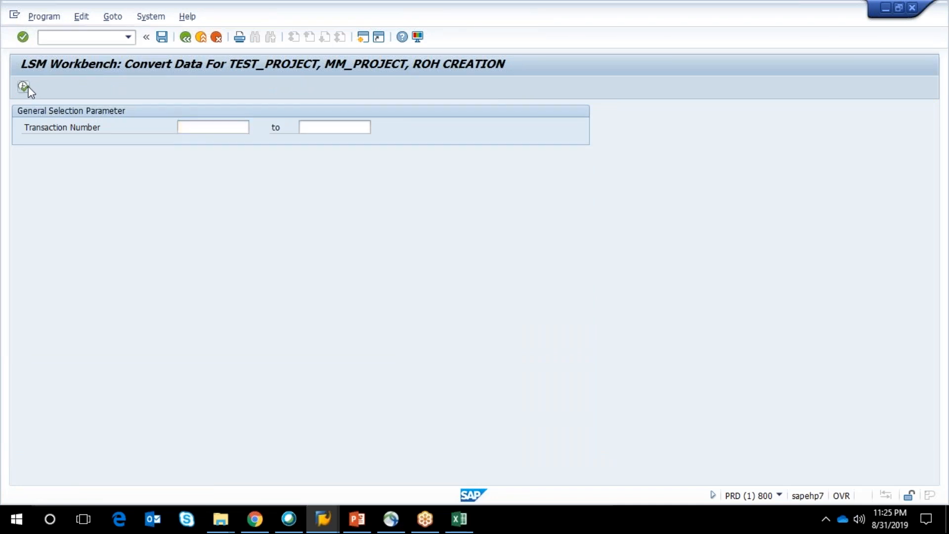
click(187, 43)
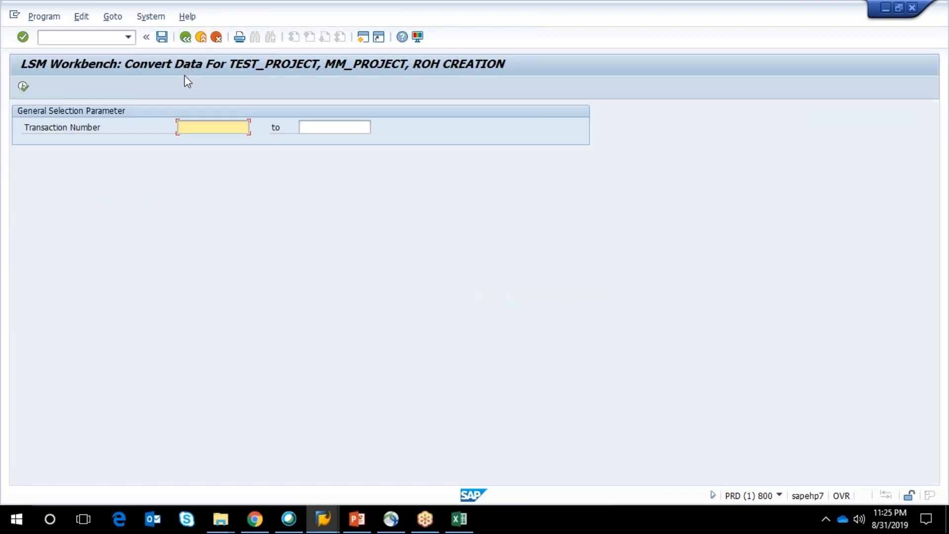
click(187, 44)
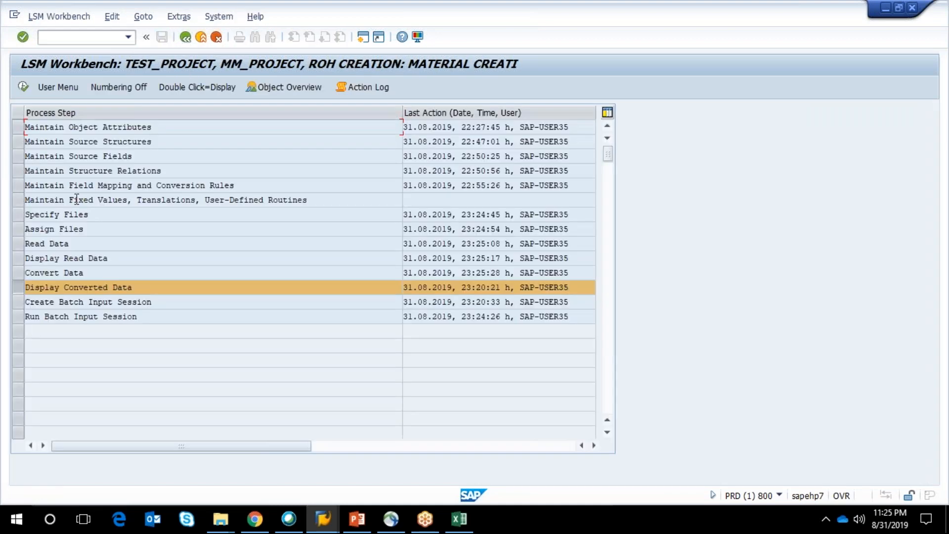
Step: Run Display Converted Data with the proposed line range, review the converted records and return to the process steps
click(19, 90)
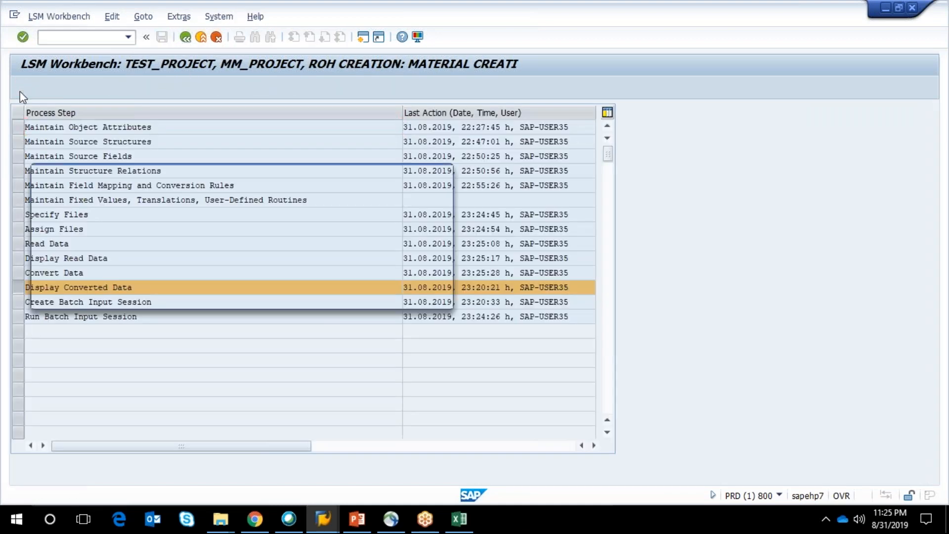
click(425, 297)
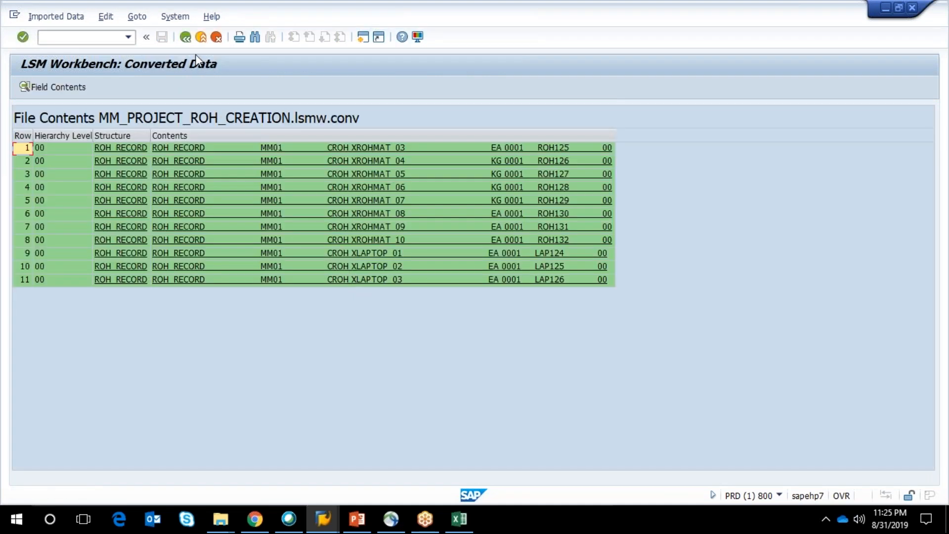
click(186, 38)
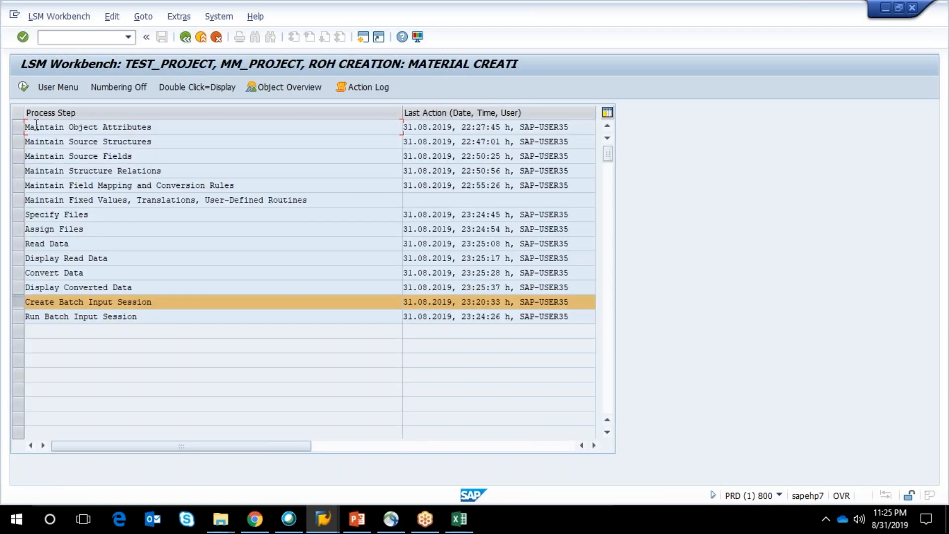
Step: Create the batch input session from the converted data and open the session overview through Run Batch Input Session
click(22, 86)
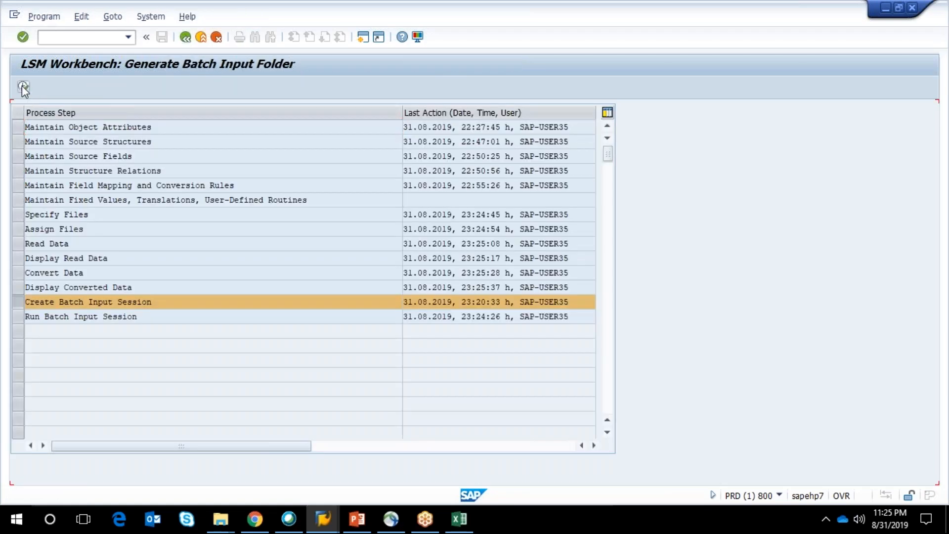
click(24, 87)
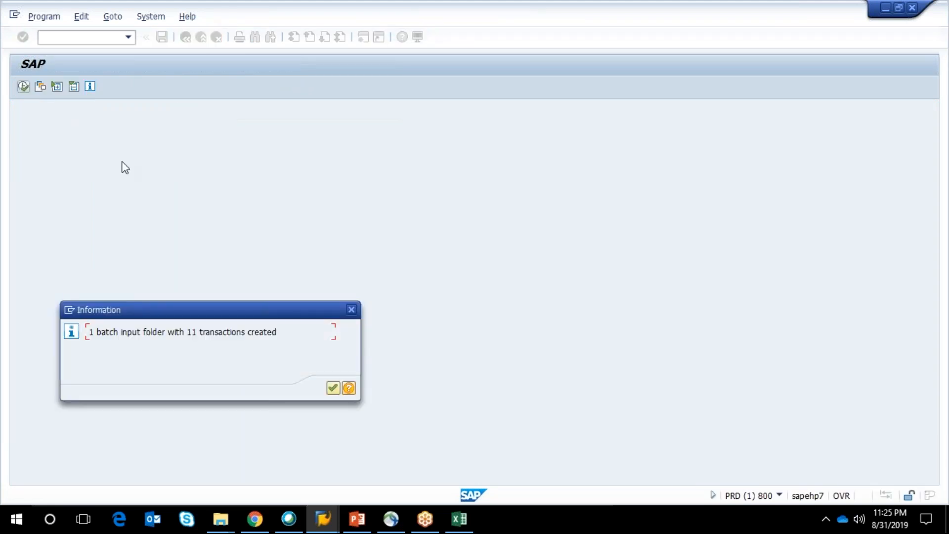
click(333, 388)
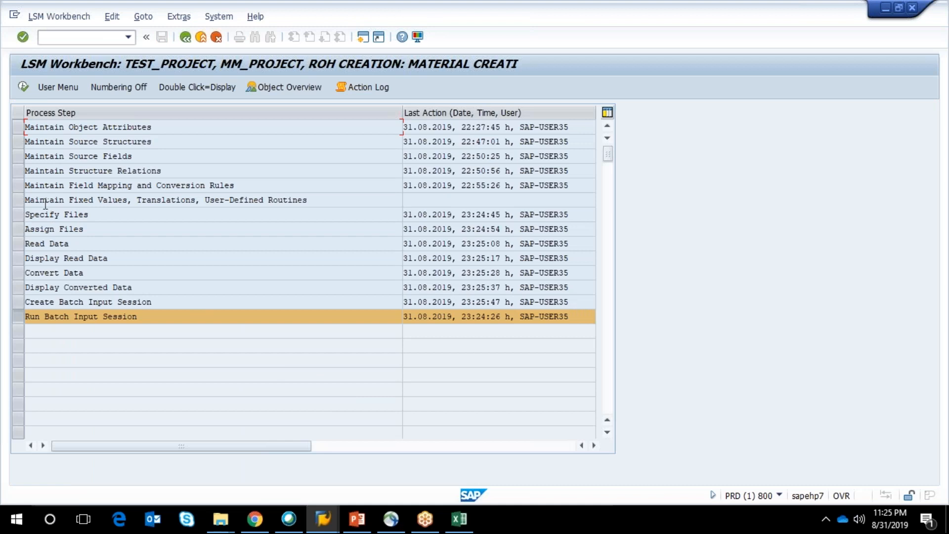
click(23, 87)
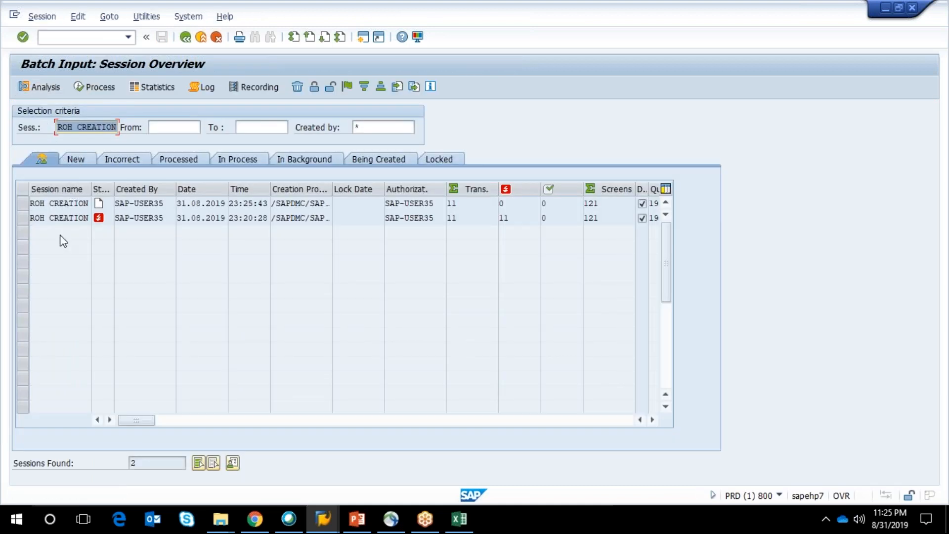
click(27, 221)
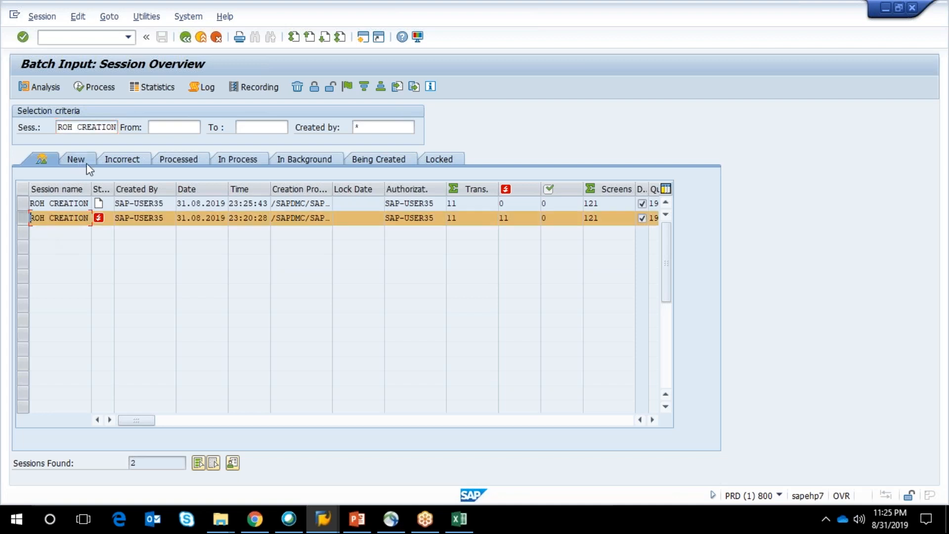
click(110, 88)
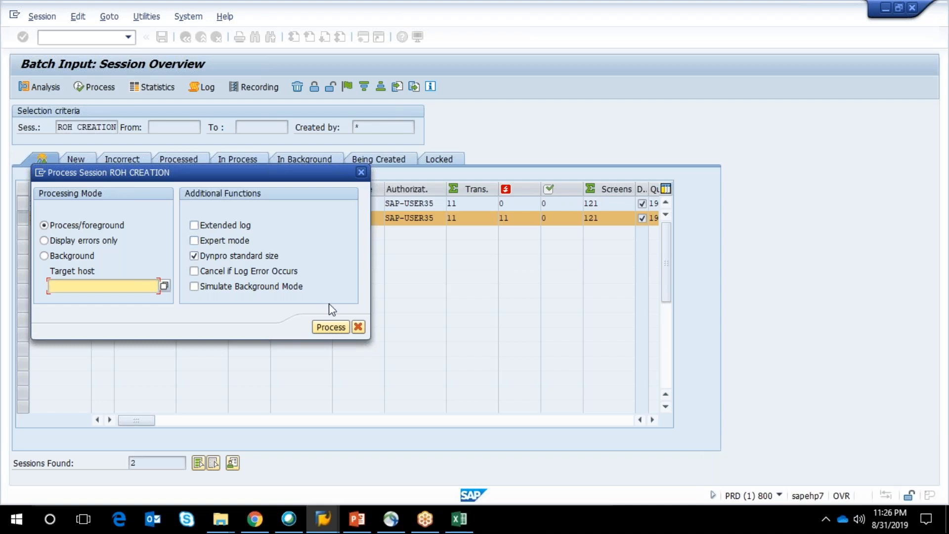
click(357, 327)
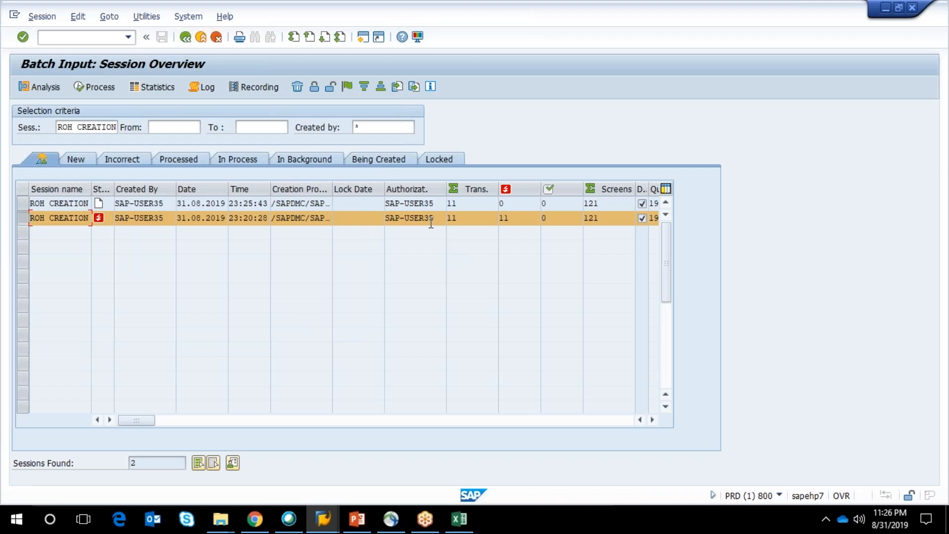
click(21, 218)
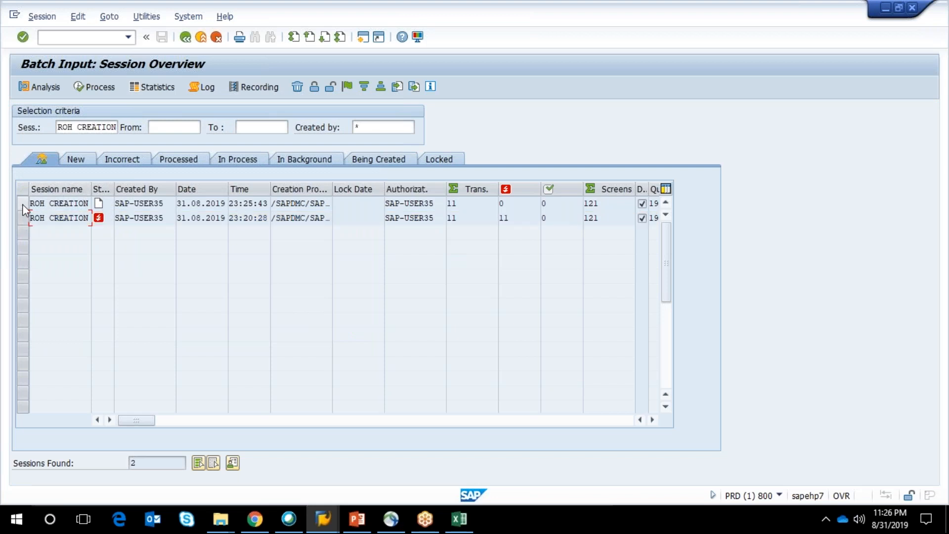
Step: Process the new ROH CREATION session created at 23:25:43 in Background mode with Extended log and Expert mode enabled
click(22, 203)
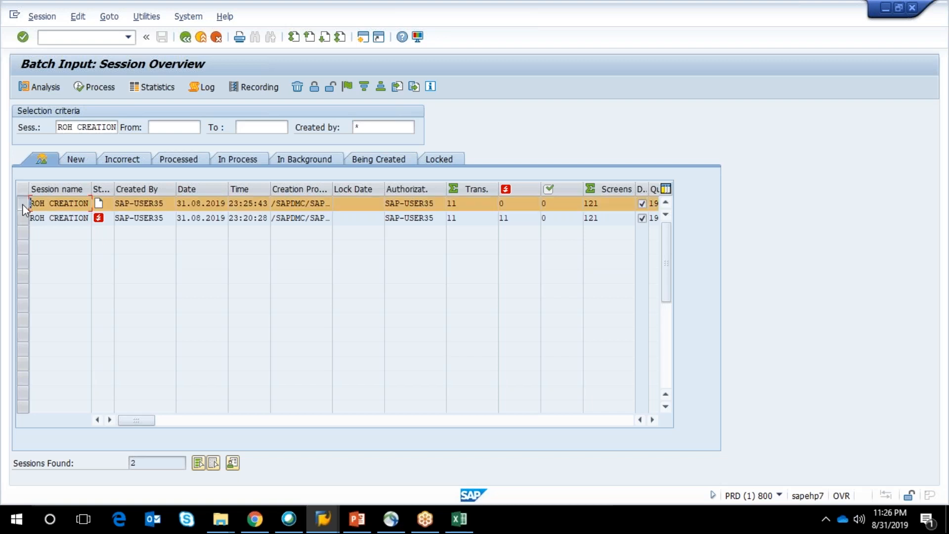
click(97, 89)
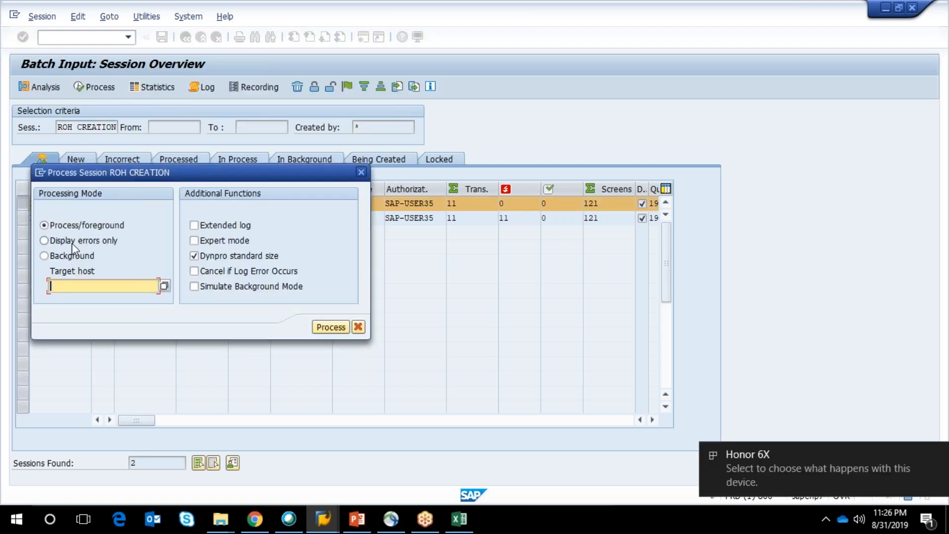
click(47, 256)
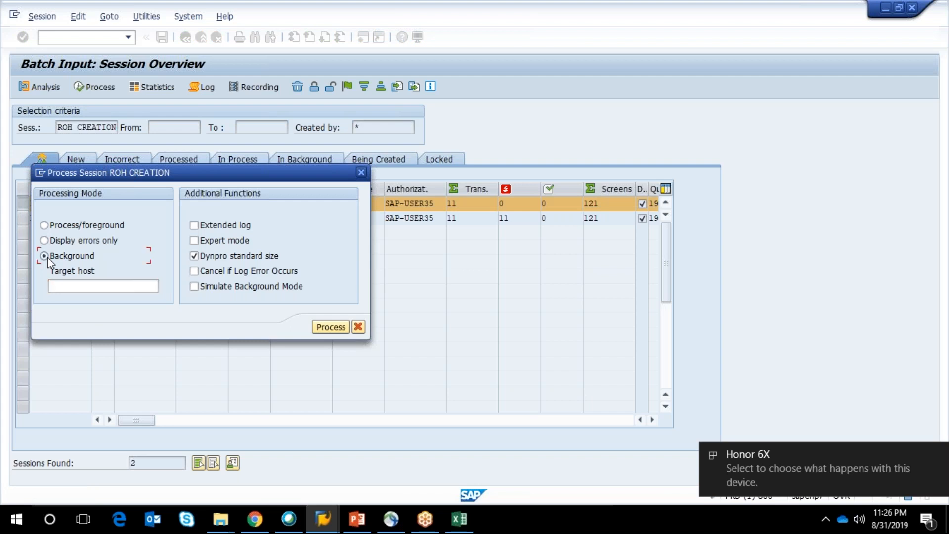
click(194, 241)
click(194, 225)
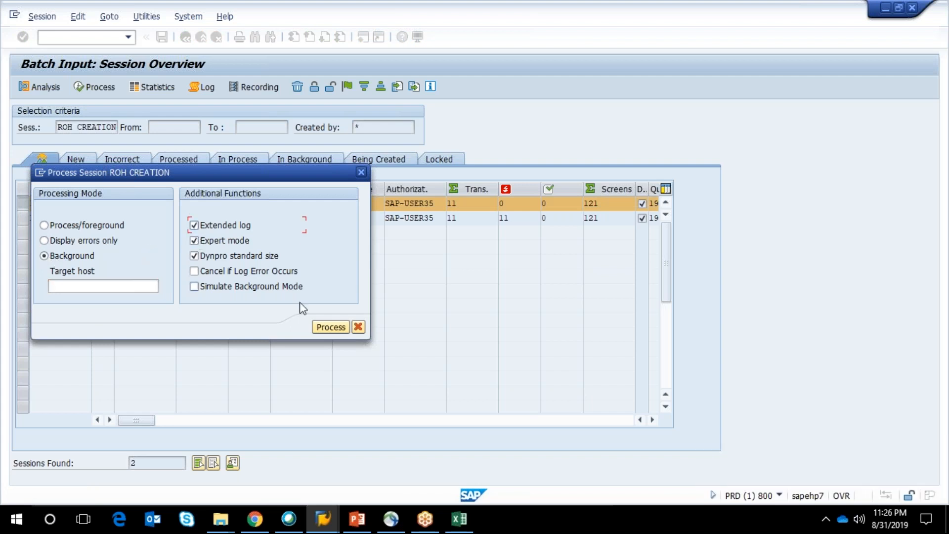
click(328, 327)
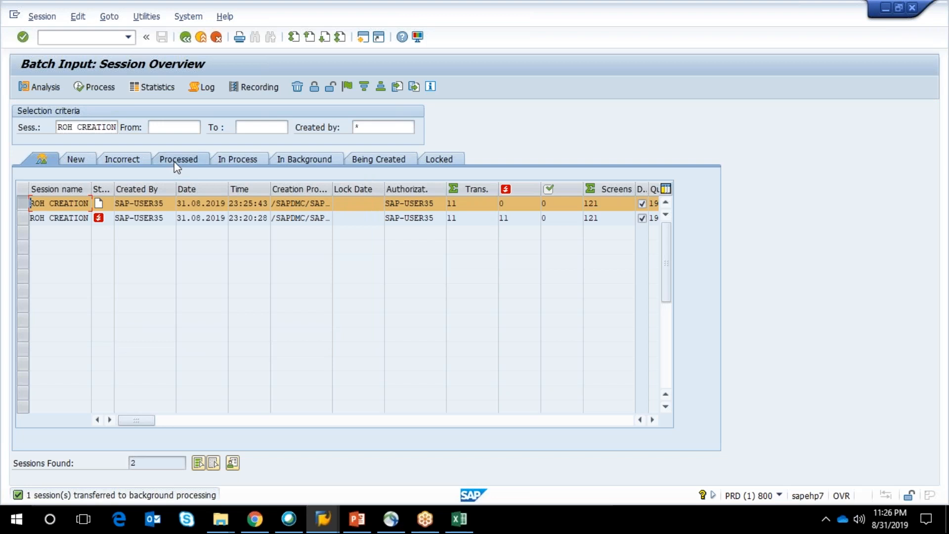
Step: Check the processing status of the new ROH CREATION session among the in-process, background, processed and overall session lists
click(250, 159)
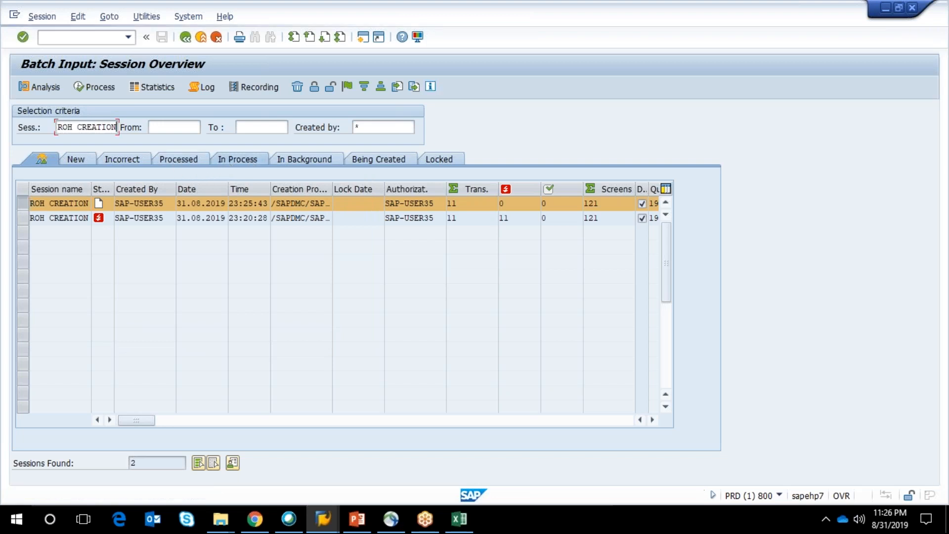
click(280, 161)
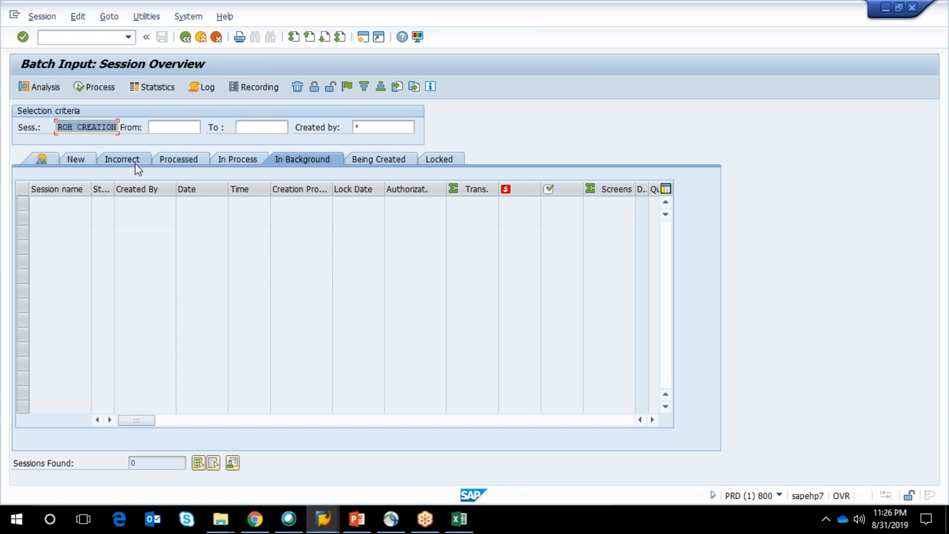
click(174, 155)
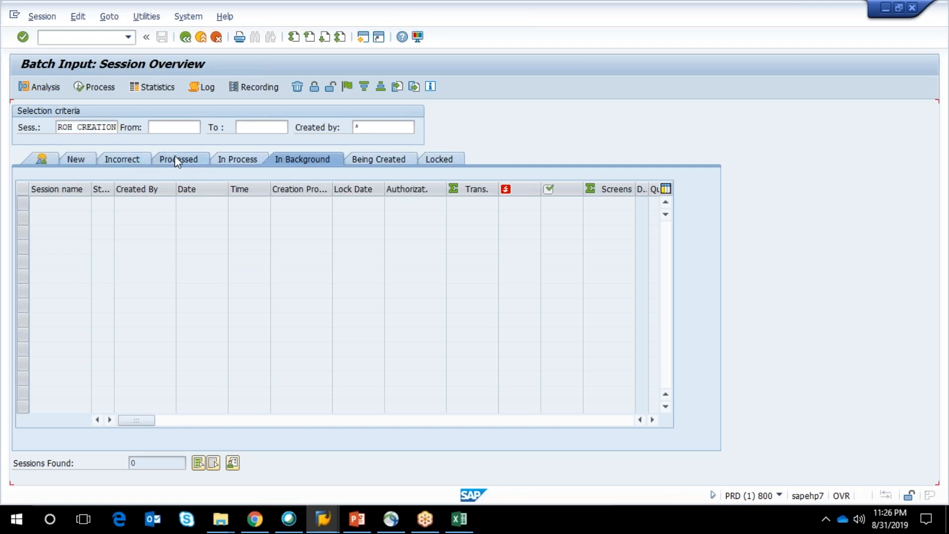
click(234, 161)
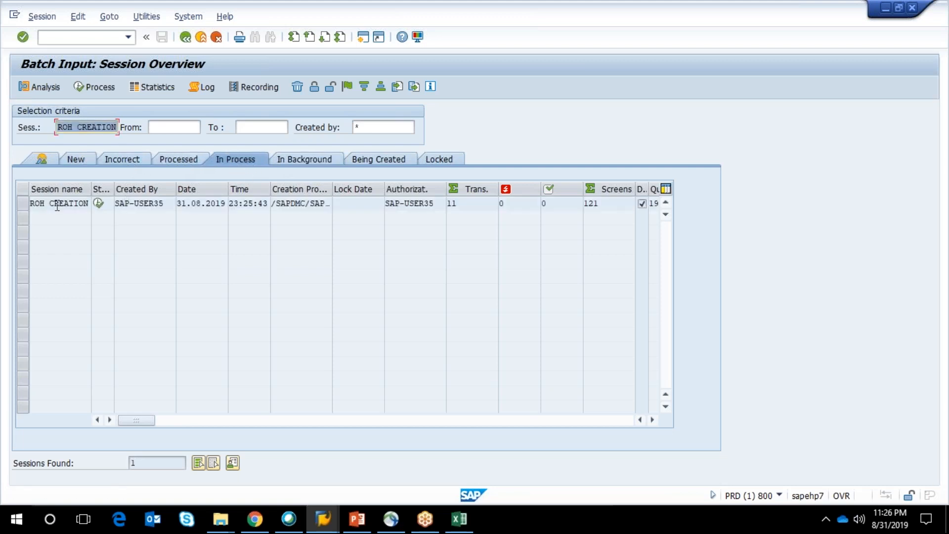
click(24, 203)
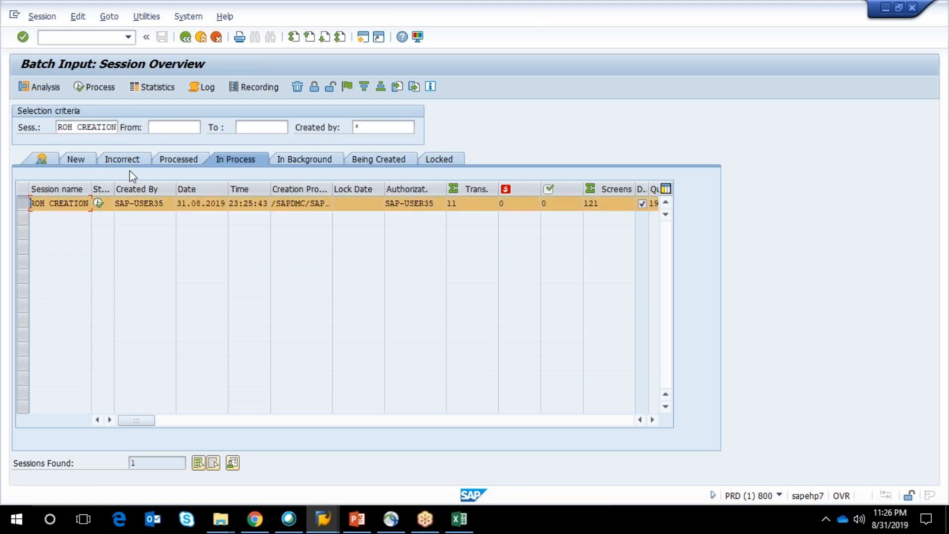
key(Return)
click(280, 160)
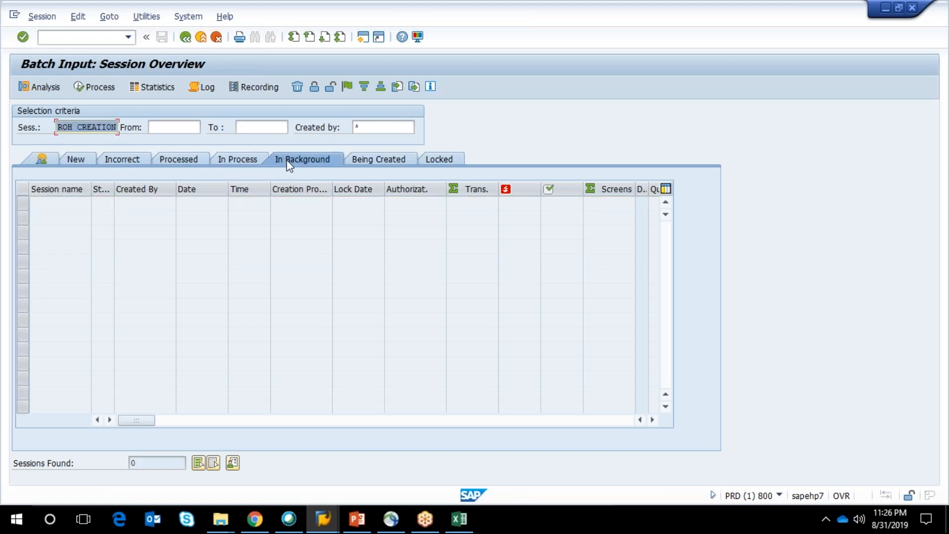
click(55, 155)
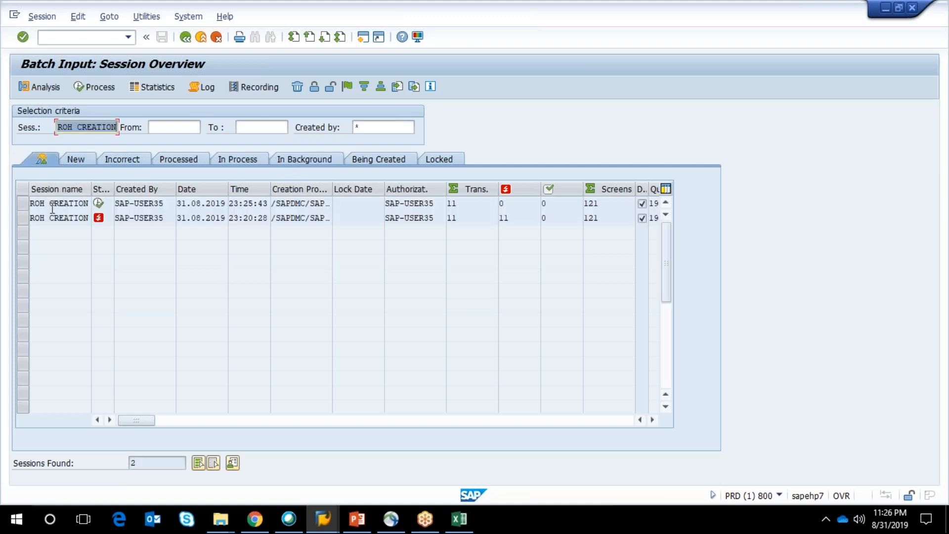
click(23, 204)
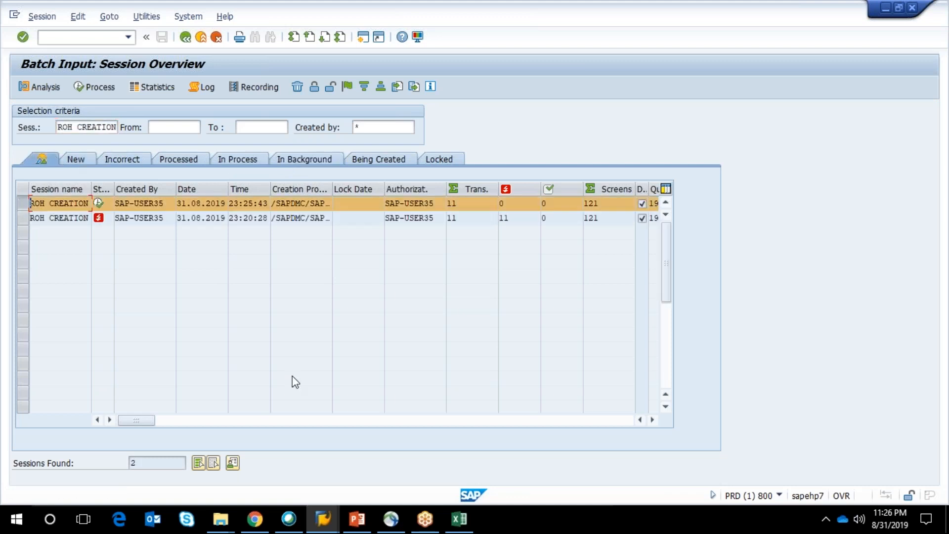
Step: Switch to the SAP window with the MARA table entries and refresh the list to check for the uploaded materials
click(316, 529)
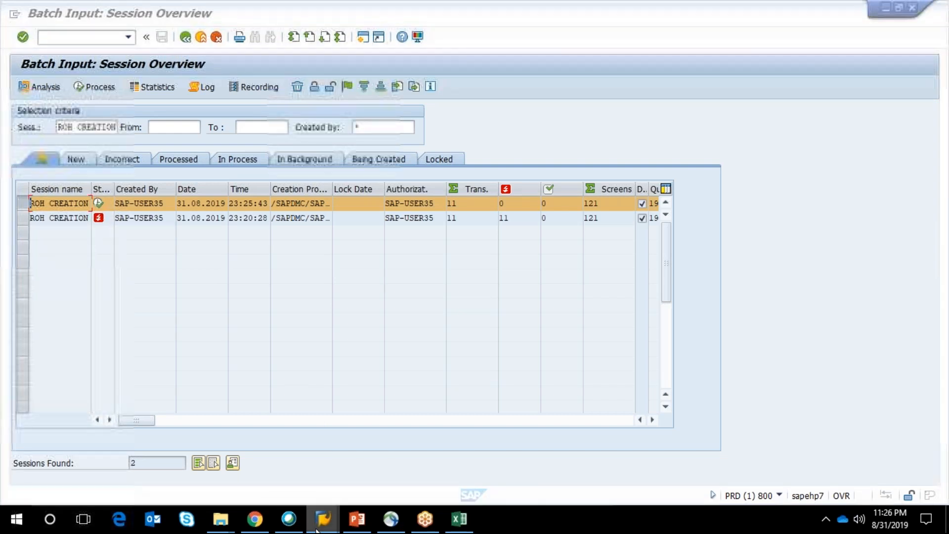
click(316, 529)
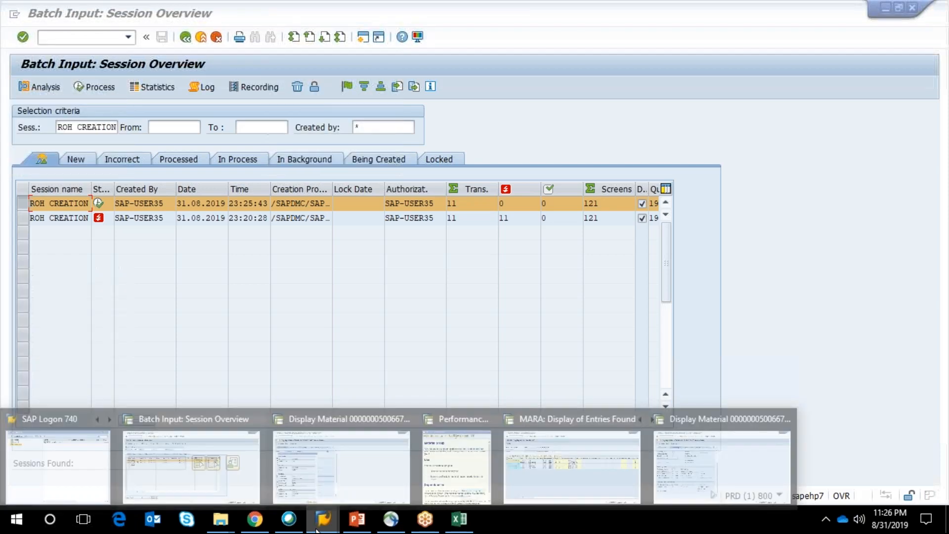
click(562, 471)
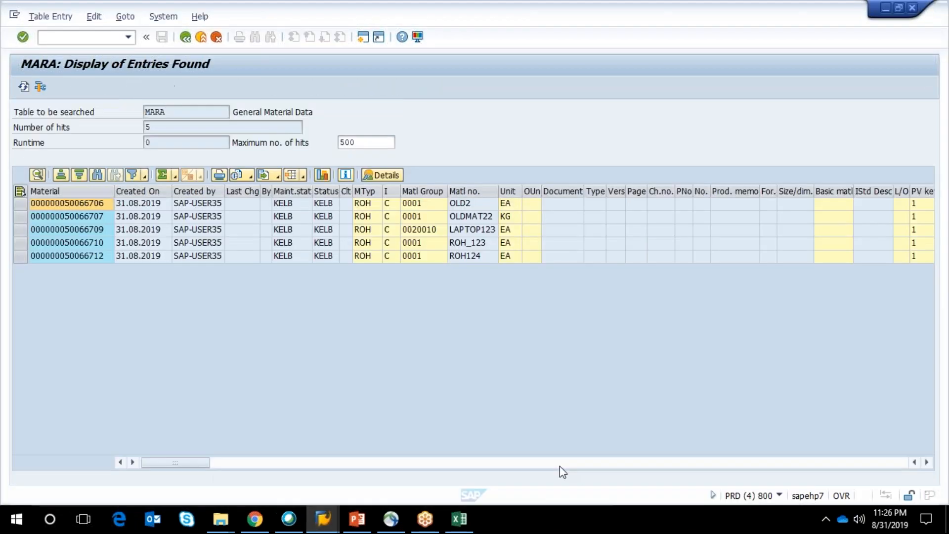
click(23, 87)
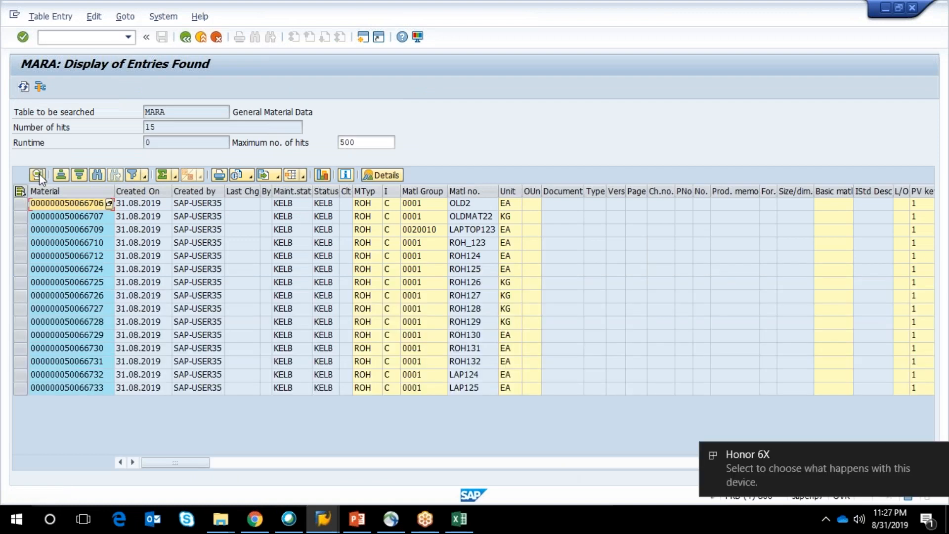
Step: Review the newly listed materials in MARA, comparing material numbers 50066724 to 50066733 with their old material numbers
click(91, 256)
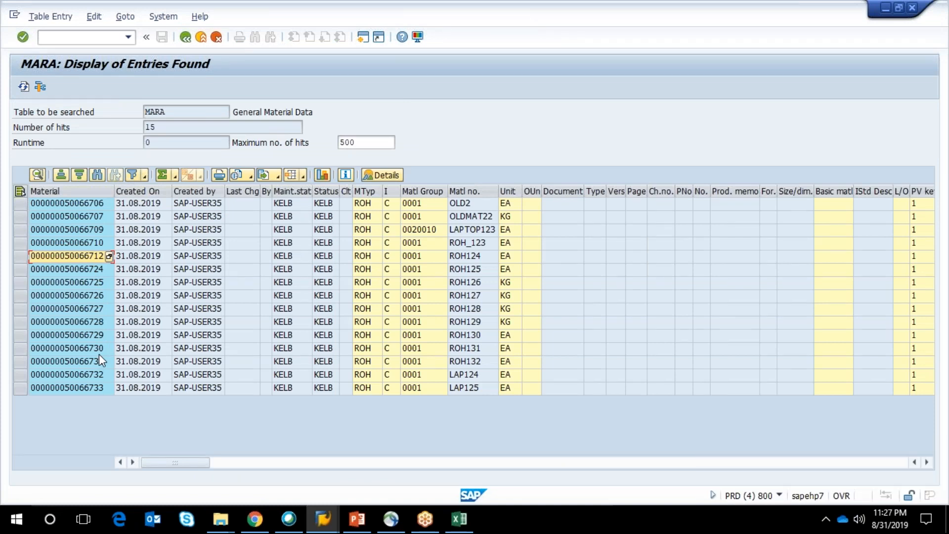
click(89, 267)
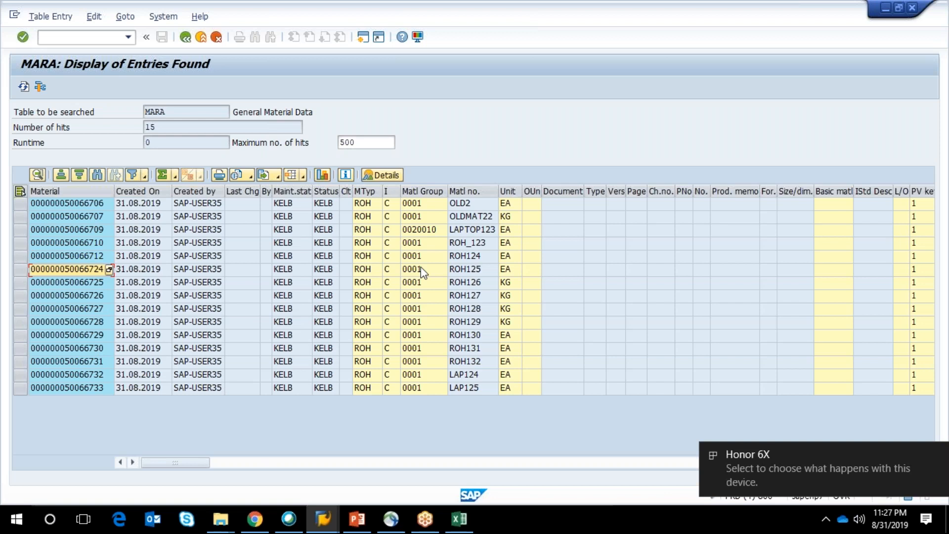
drag(324, 361, 97, 368)
click(97, 366)
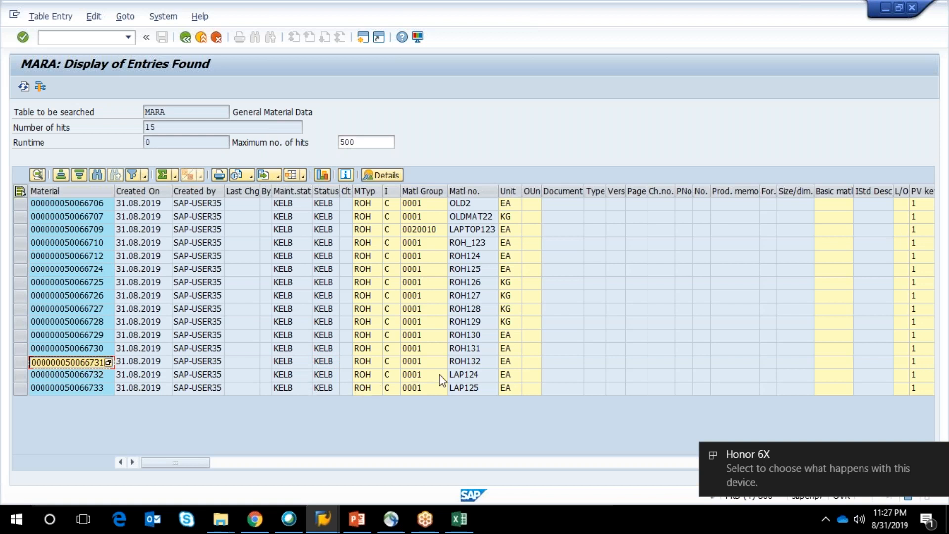
click(462, 375)
click(76, 376)
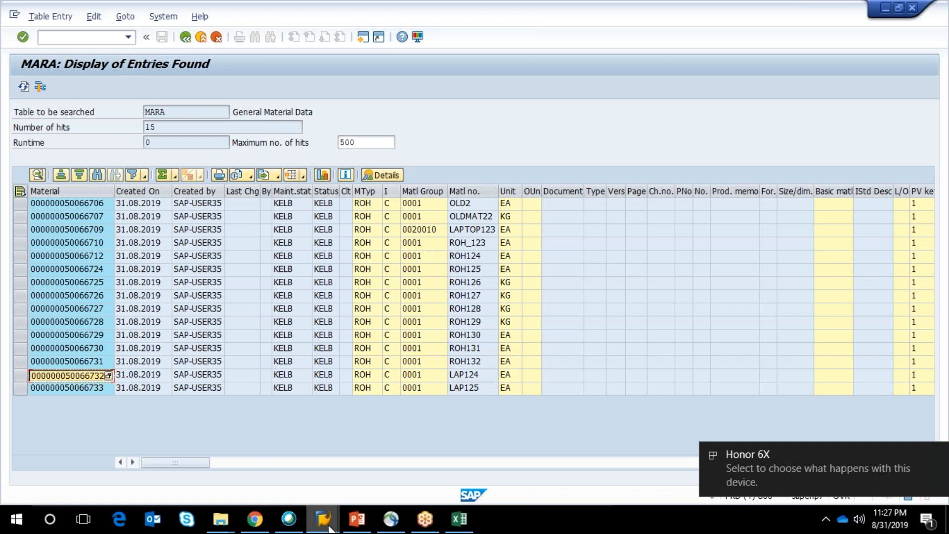
mouse_move(329, 528)
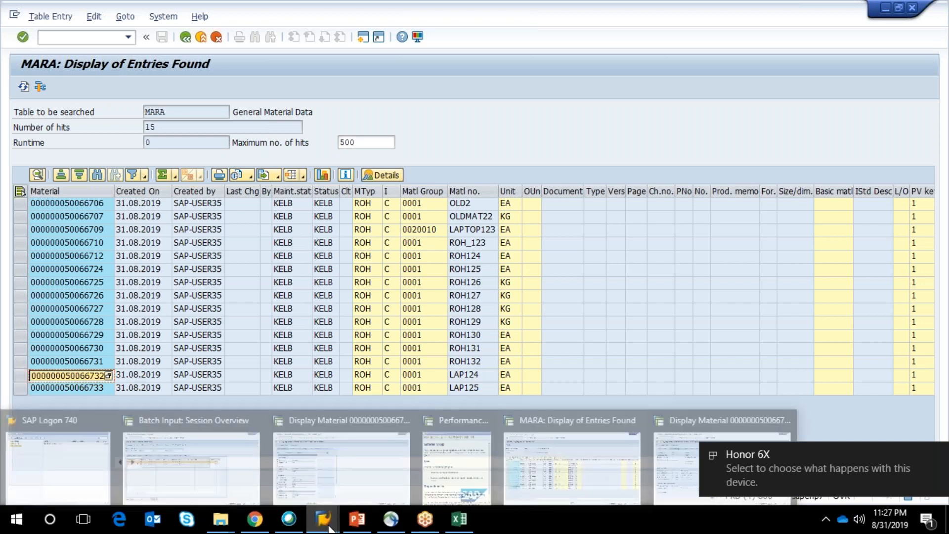
click(329, 527)
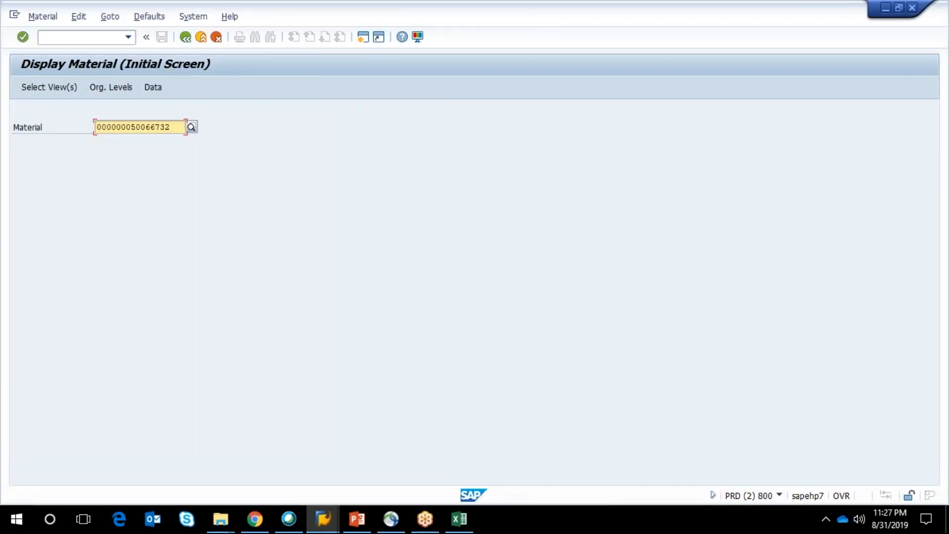
key(Return)
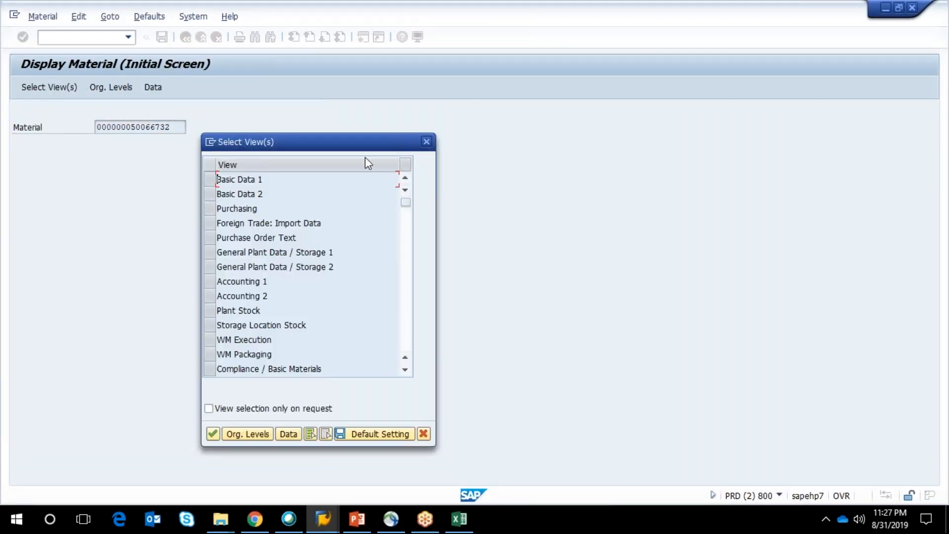
click(428, 144)
click(82, 38)
text(/NMM60)
key(Return)
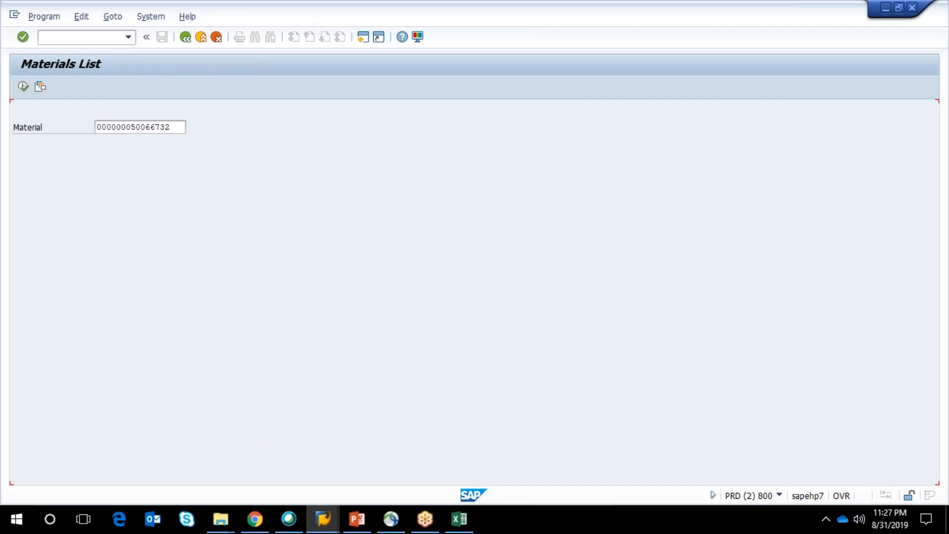
click(24, 87)
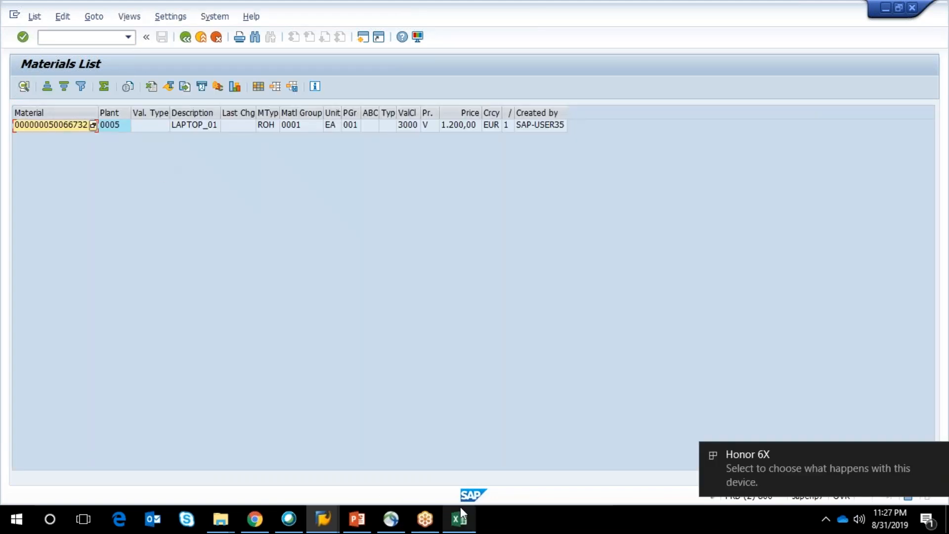
click(329, 528)
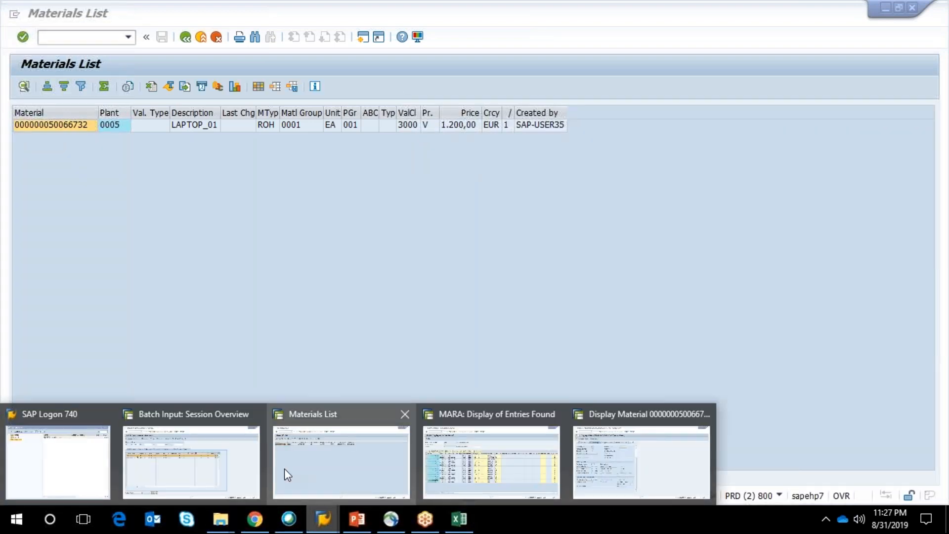
mouse_move(259, 476)
click(519, 482)
click(97, 271)
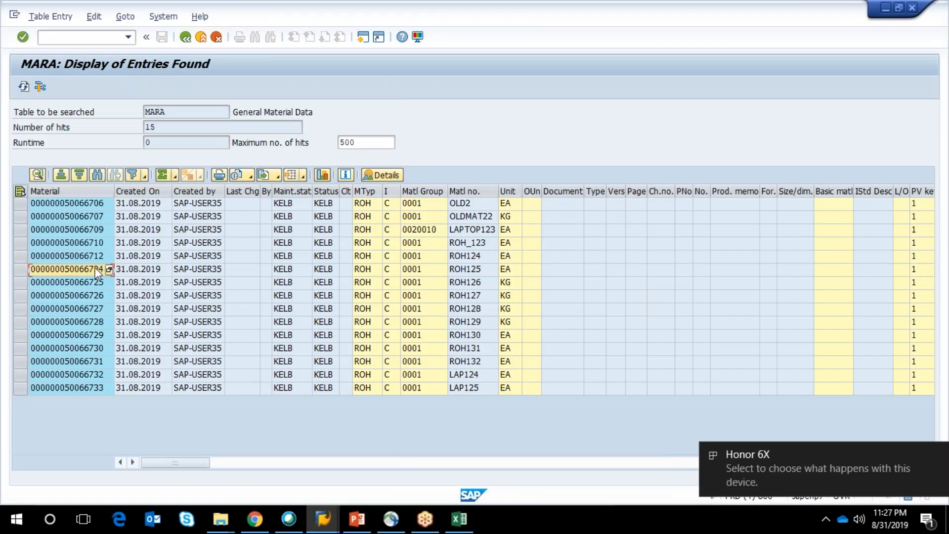
key(shift+Down)
key(shift+Down)
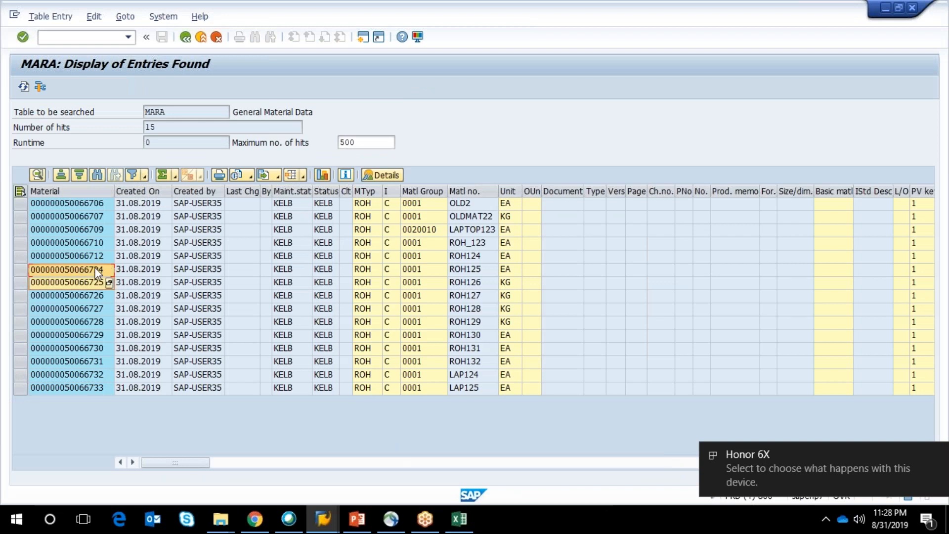
key(shift+Down)
key(shift+Down)
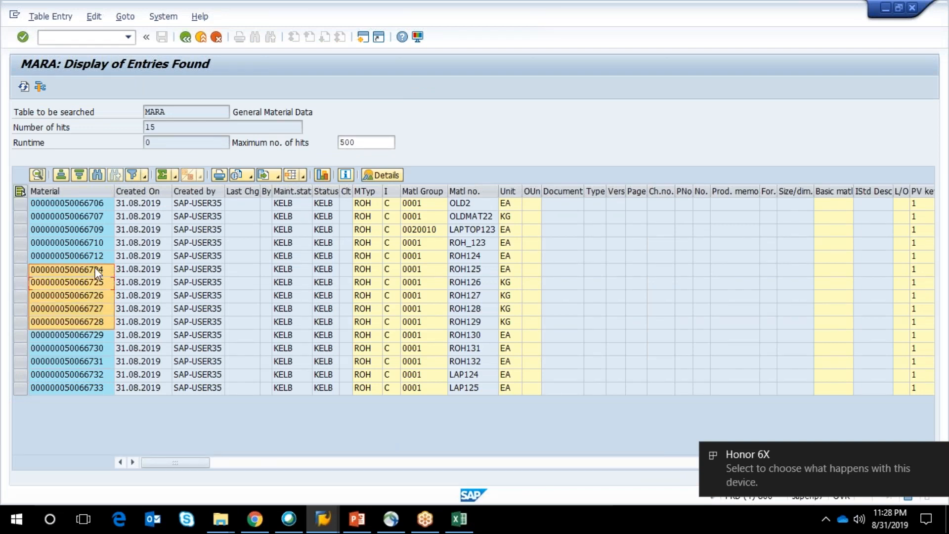
key(shift+Down)
key(shift+Down)
key(shift+Down)
key(shift+Down)
key(shift+Down)
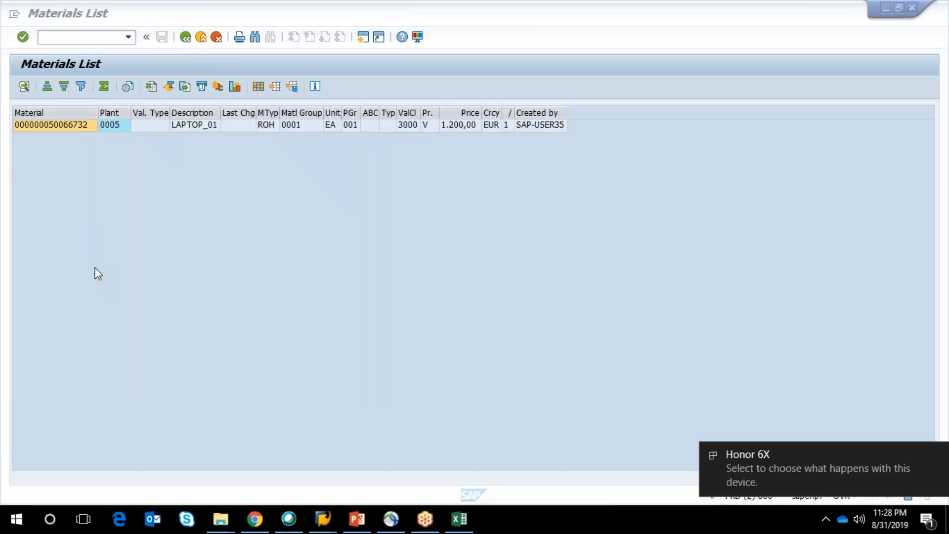
Step: Paste the copied material numbers into the Materials List's multiple material selection and run the list
click(185, 38)
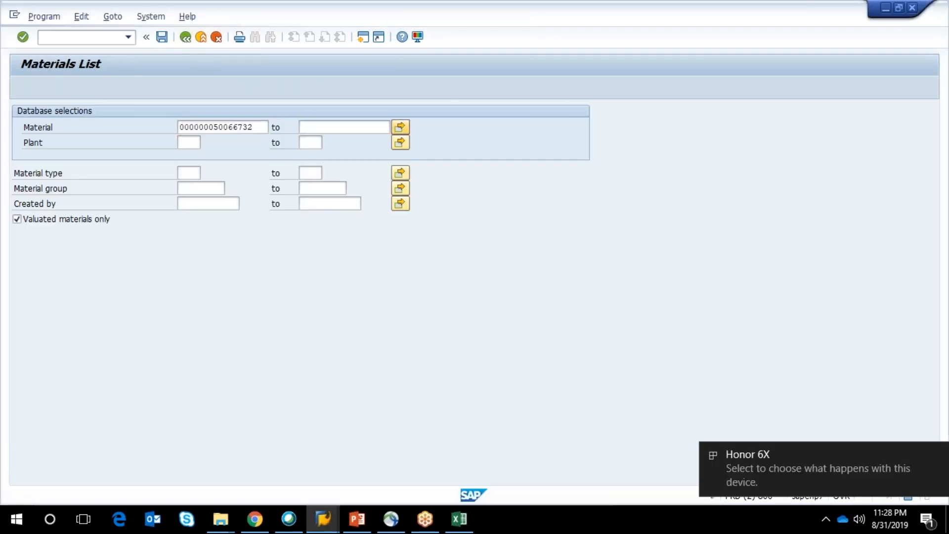
click(400, 127)
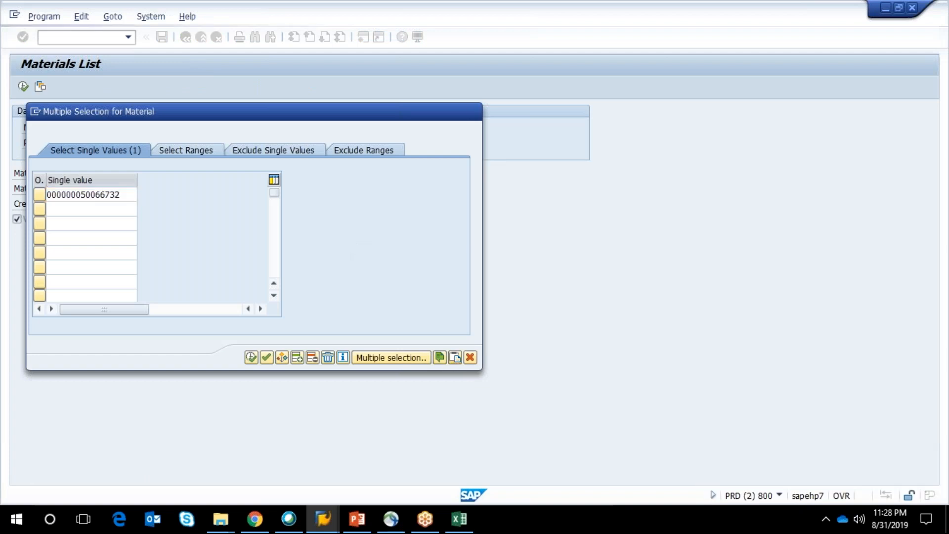
key(shift+F12)
click(253, 358)
click(22, 91)
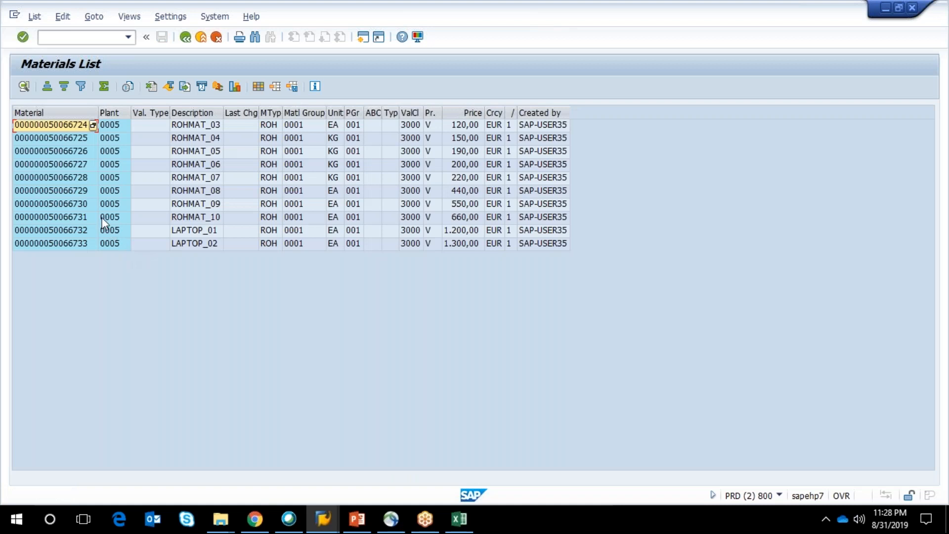
Step: Switch to the Excel upload data and compare its records with the Materials List, then return to SAP
click(456, 519)
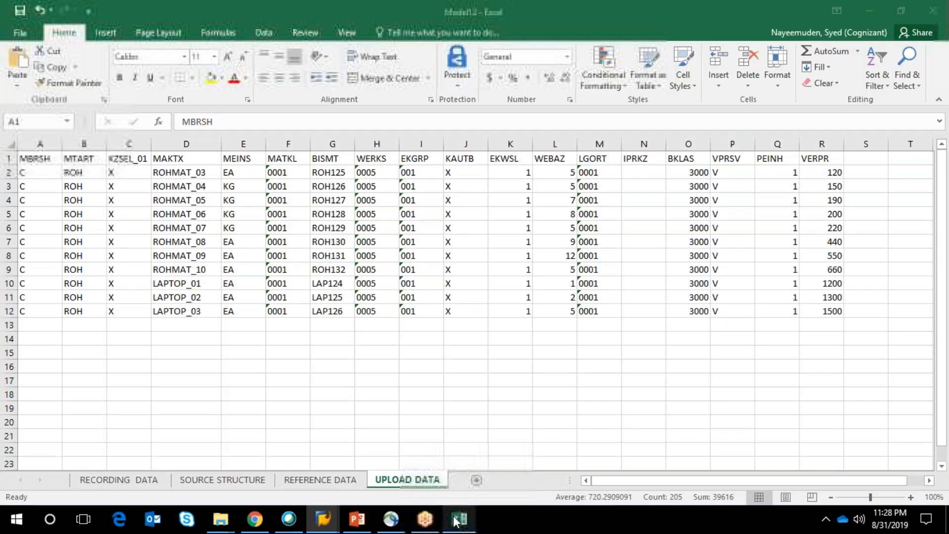
key(ctrl+a)
click(896, 11)
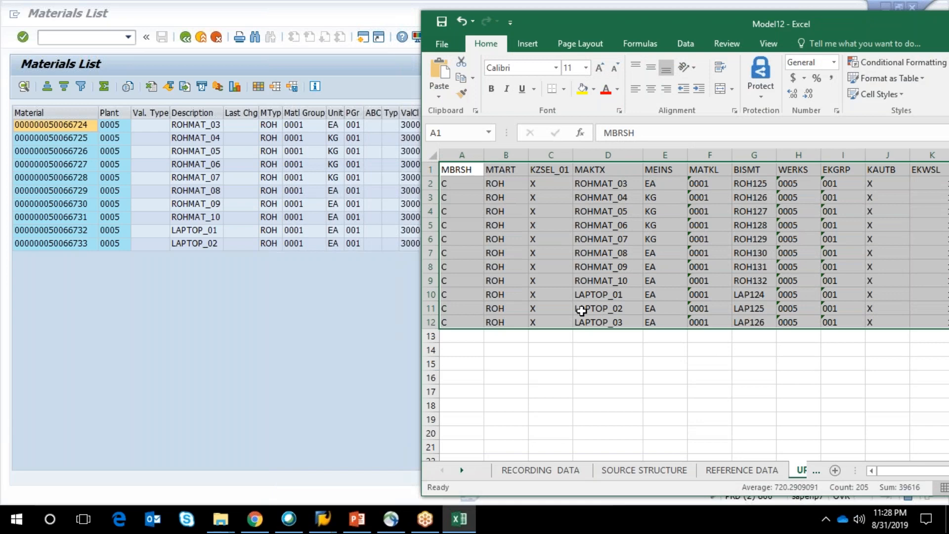
click(380, 318)
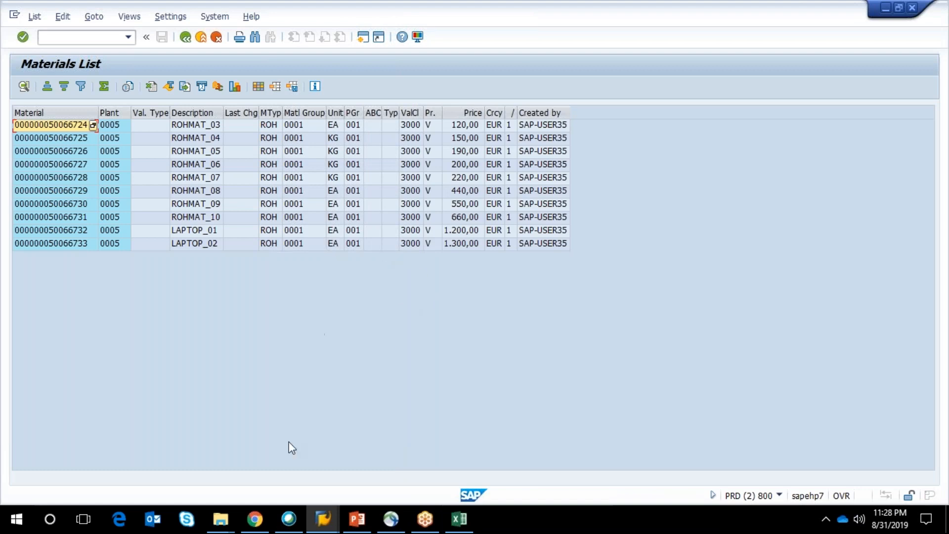
Step: Check the ROH CREATION session status in the batch input overview across the new, in-process, background, overall and processed lists
click(323, 518)
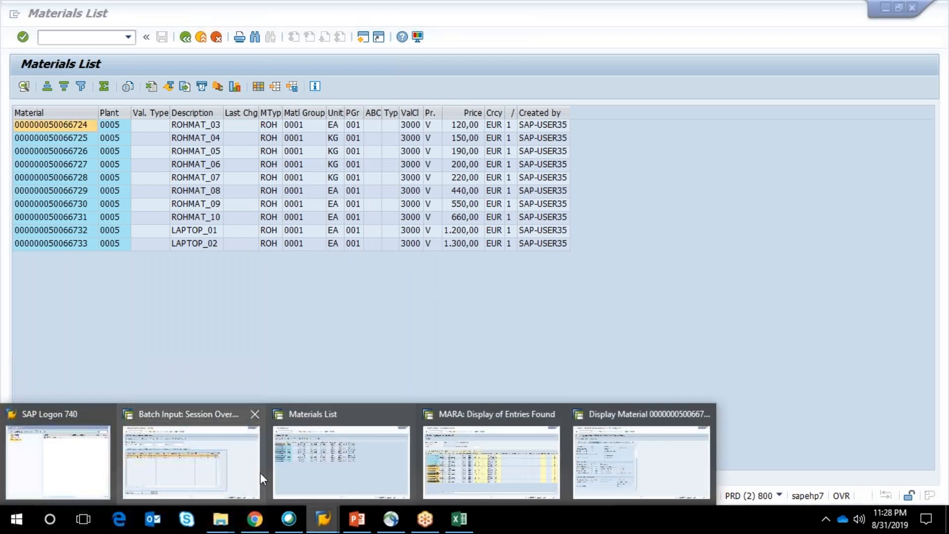
click(259, 472)
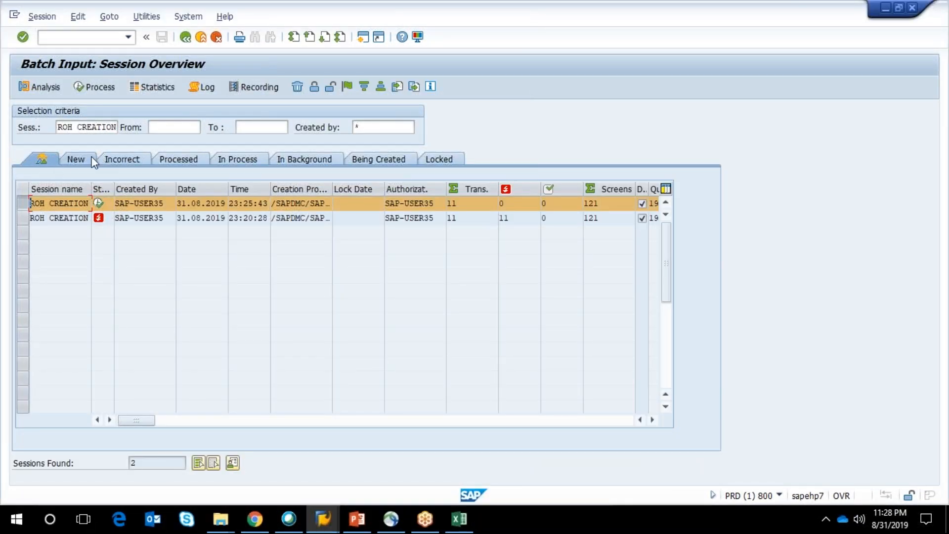
click(87, 157)
click(224, 161)
click(276, 159)
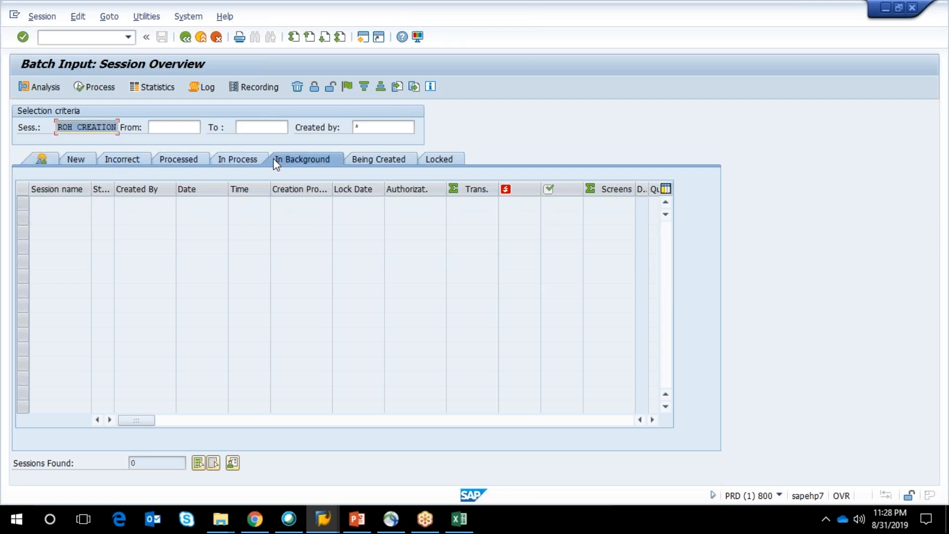
click(48, 158)
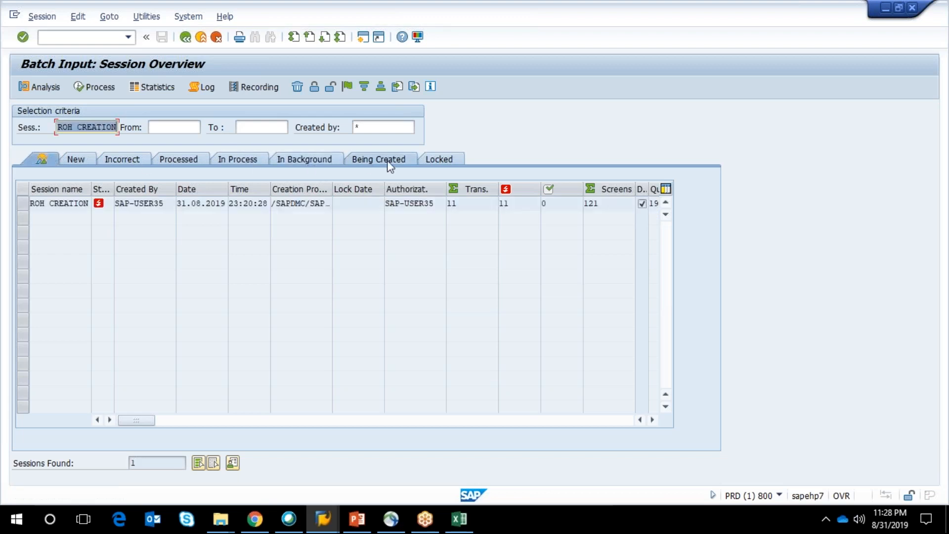
click(175, 162)
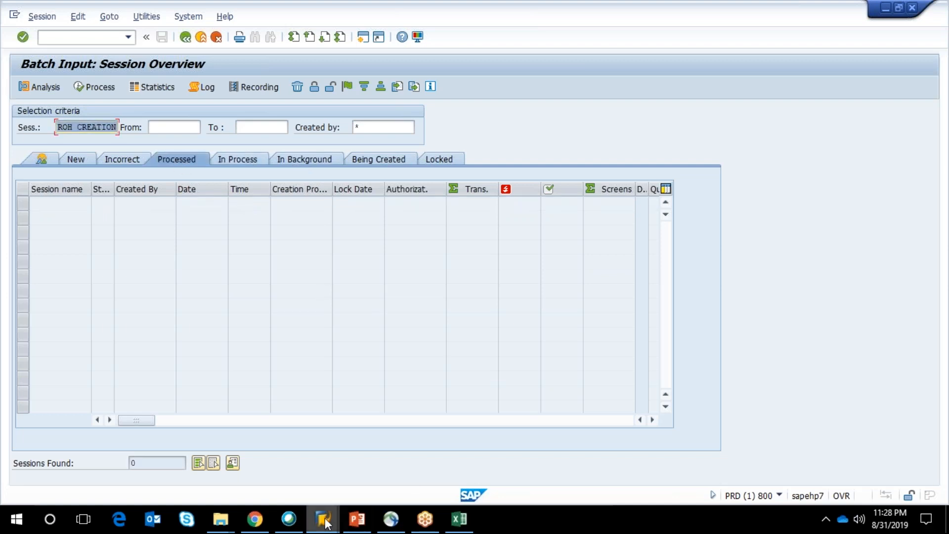
Step: Switch to the MARA entries window and refresh the list to check for the remaining LAPTOP_03 material
mouse_move(324, 523)
click(336, 492)
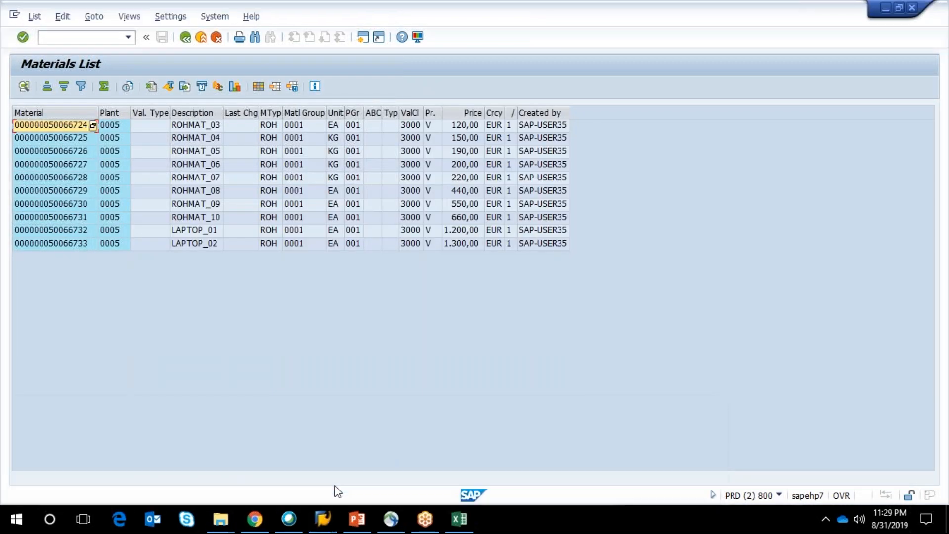
mouse_move(323, 523)
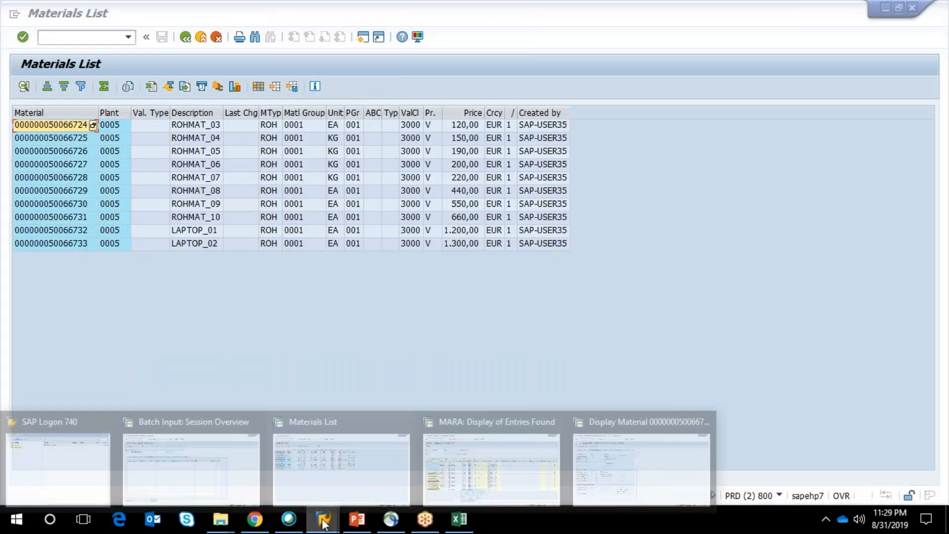
click(469, 477)
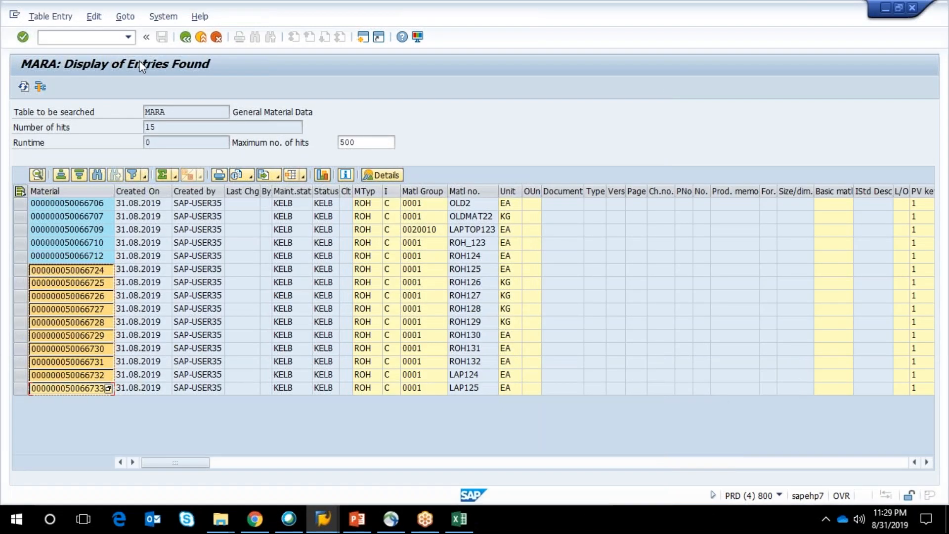
click(24, 86)
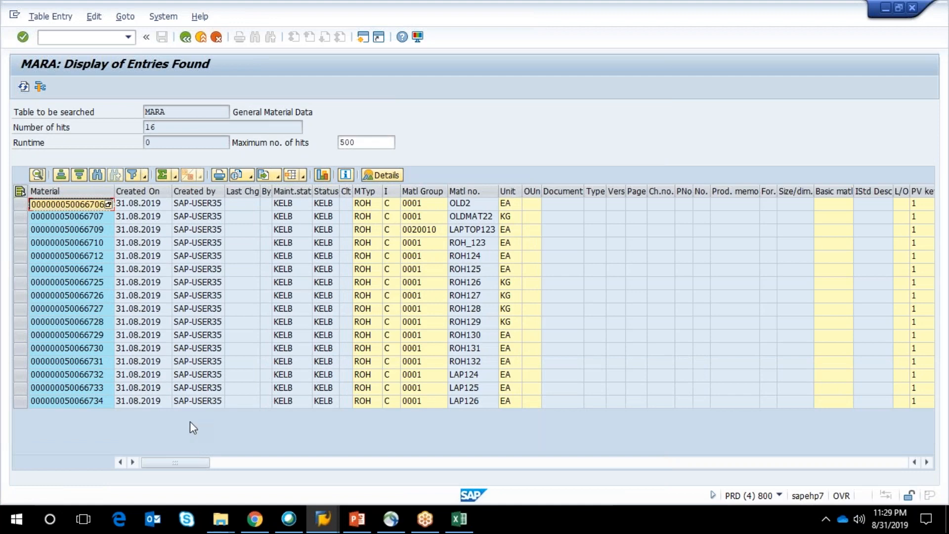
click(323, 519)
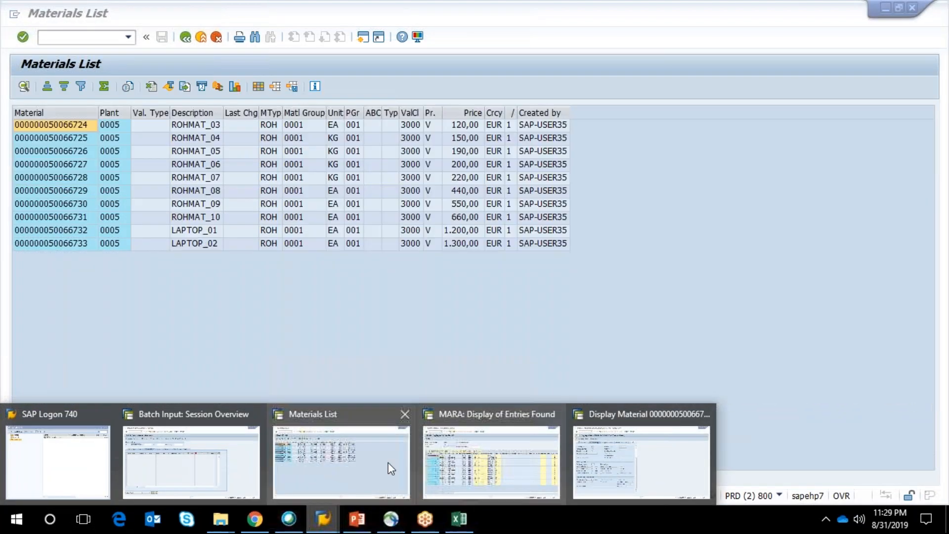
click(387, 461)
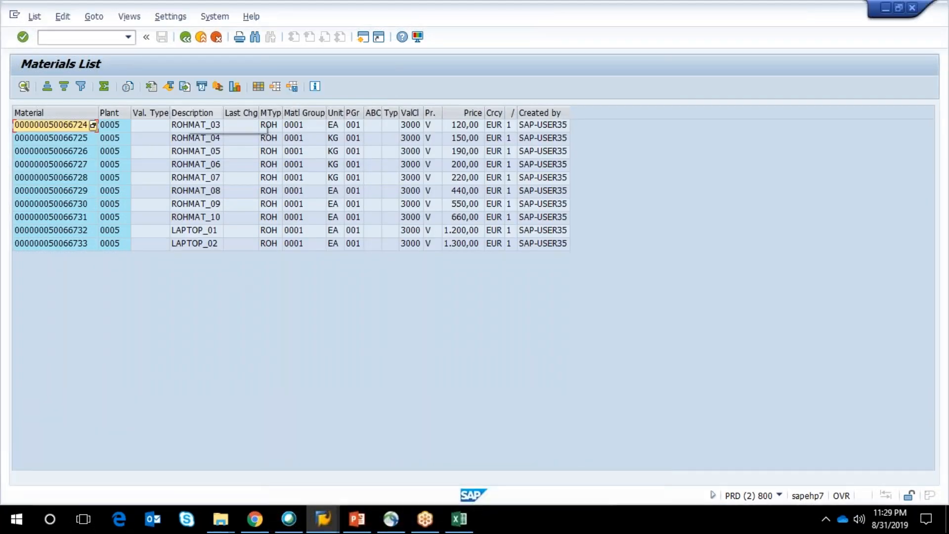
click(180, 40)
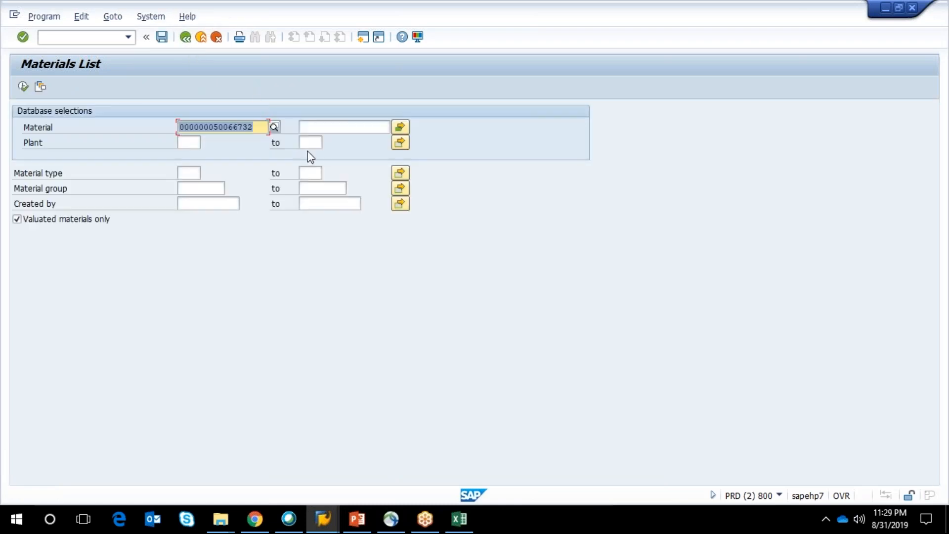
click(399, 128)
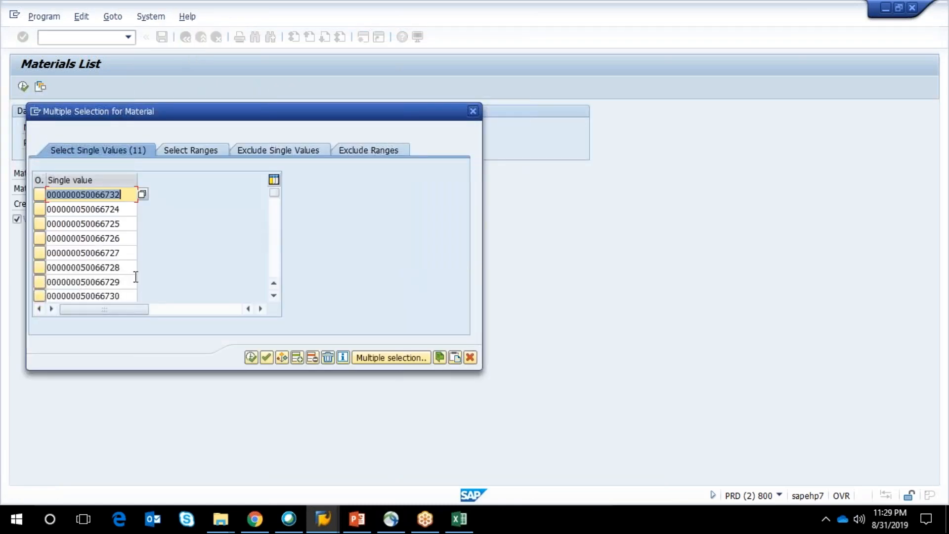
click(274, 258)
click(107, 239)
key(ctrl+v)
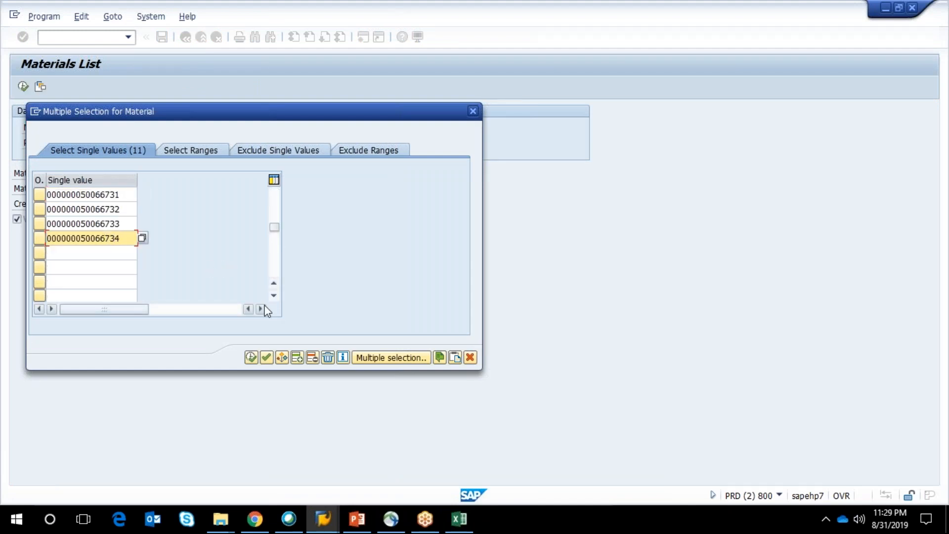
click(251, 357)
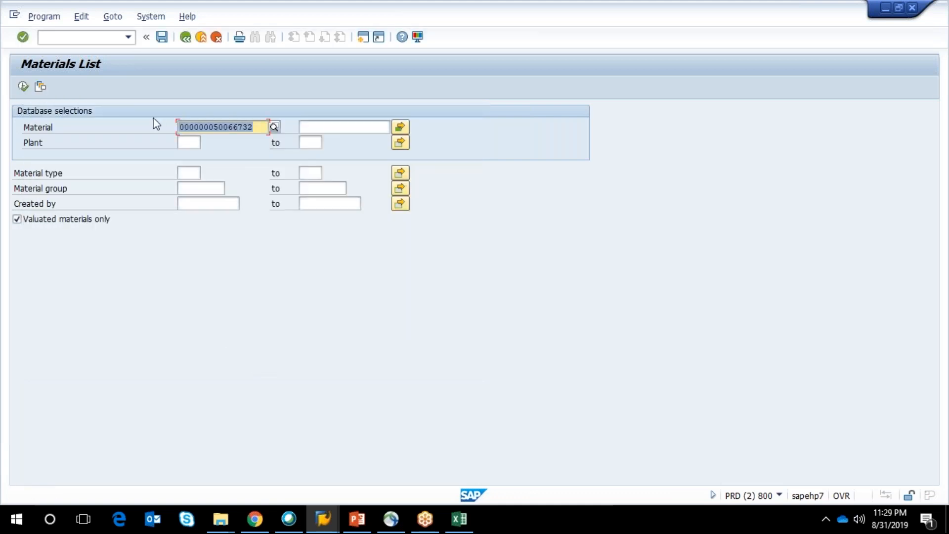
Step: Run the Materials List for the selected materials and place the Model12 Excel upload data beside it for comparison
click(23, 87)
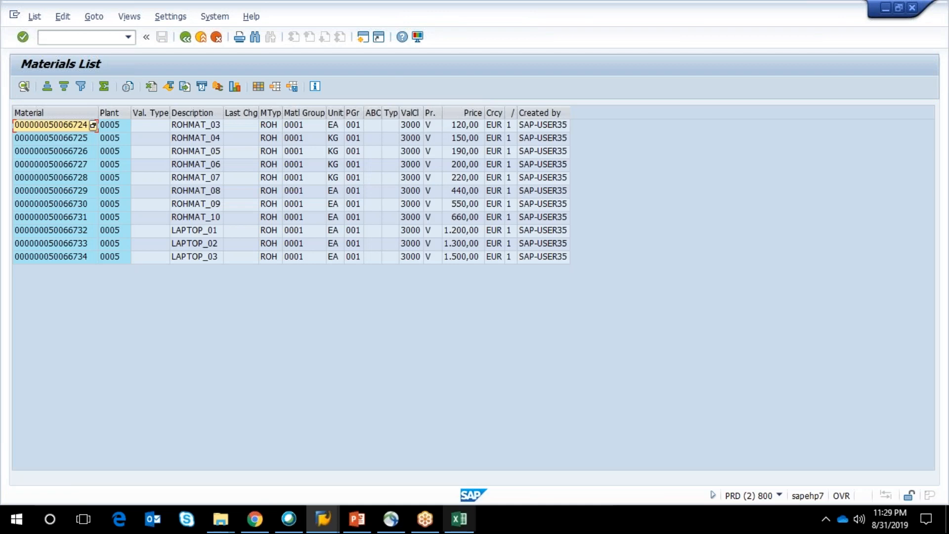
click(459, 519)
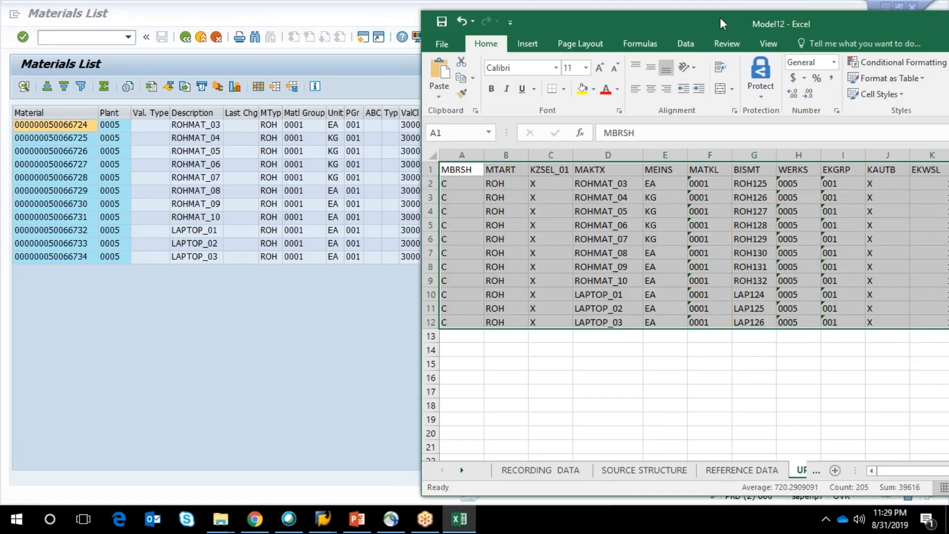
drag(707, 25, 814, 1)
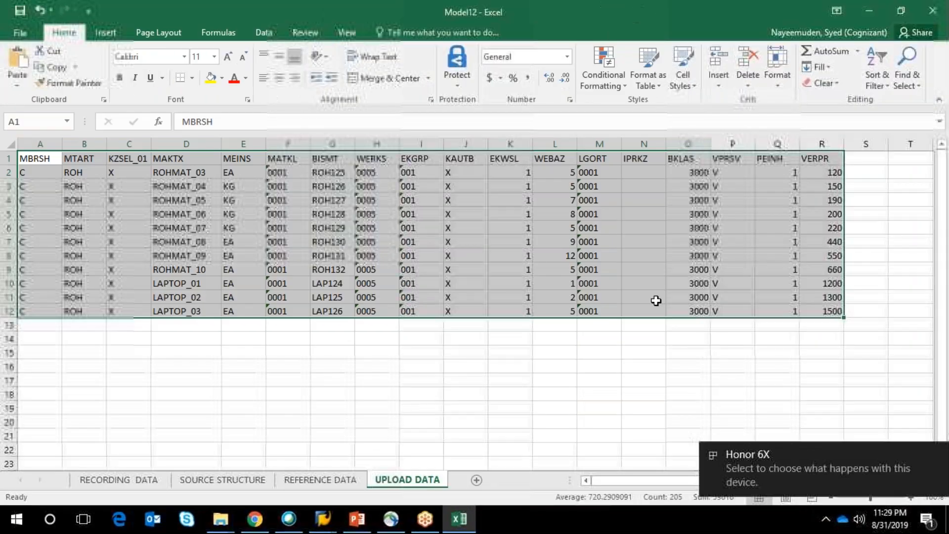
click(898, 9)
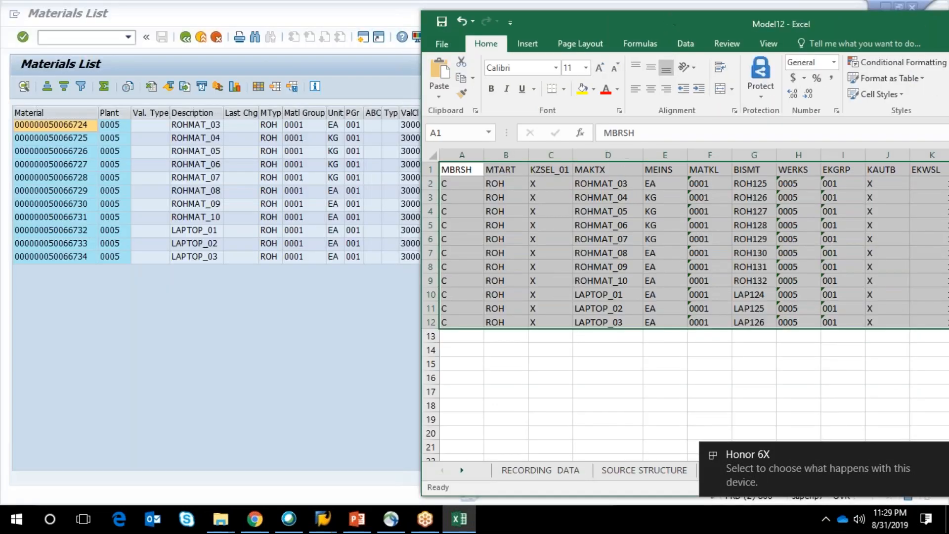
drag(662, 11, 705, 58)
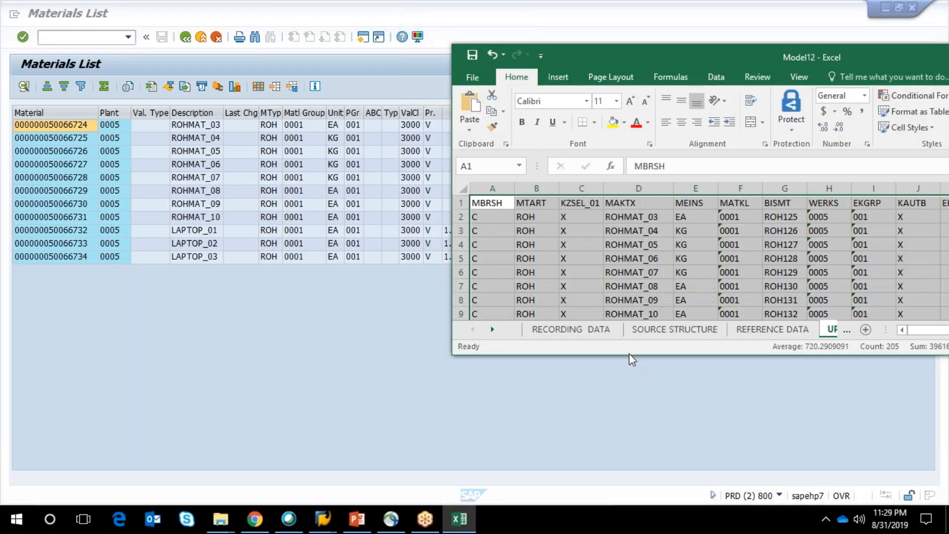
drag(625, 354, 626, 447)
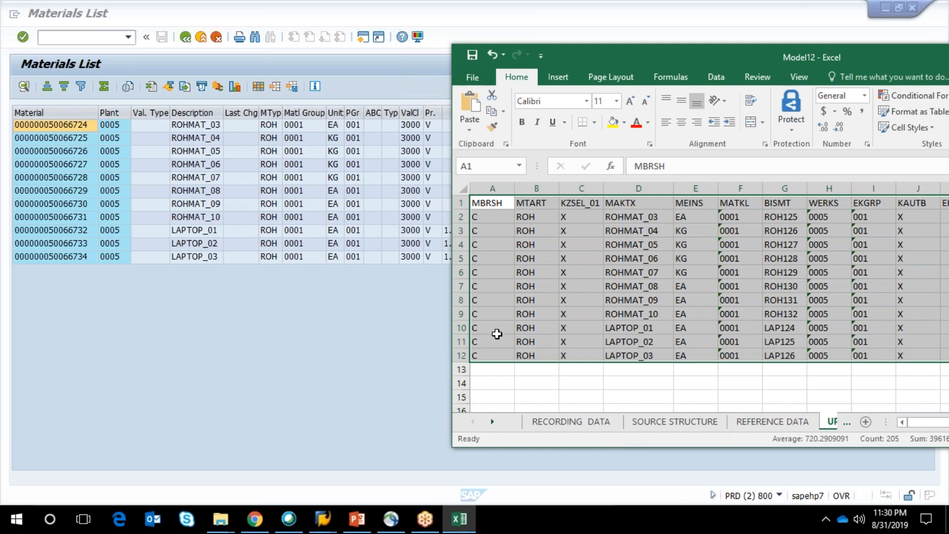
Step: Open material mass maintenance in a new session with transaction MM17 and dismiss the table selection information
click(99, 36)
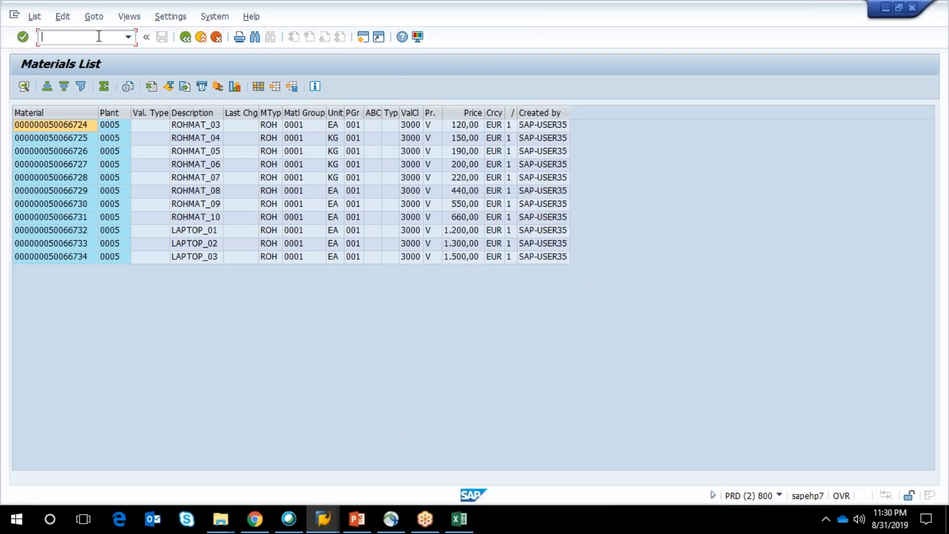
text(/NMM1)
key(BackSpace)
key(BackSpace)
key(BackSpace)
key(BackSpace)
text(OMM17)
key(Return)
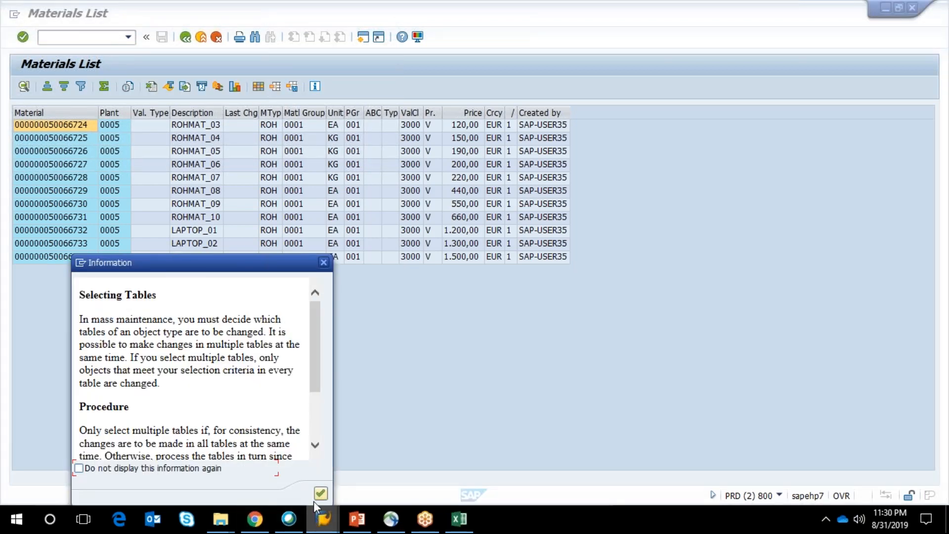
click(321, 493)
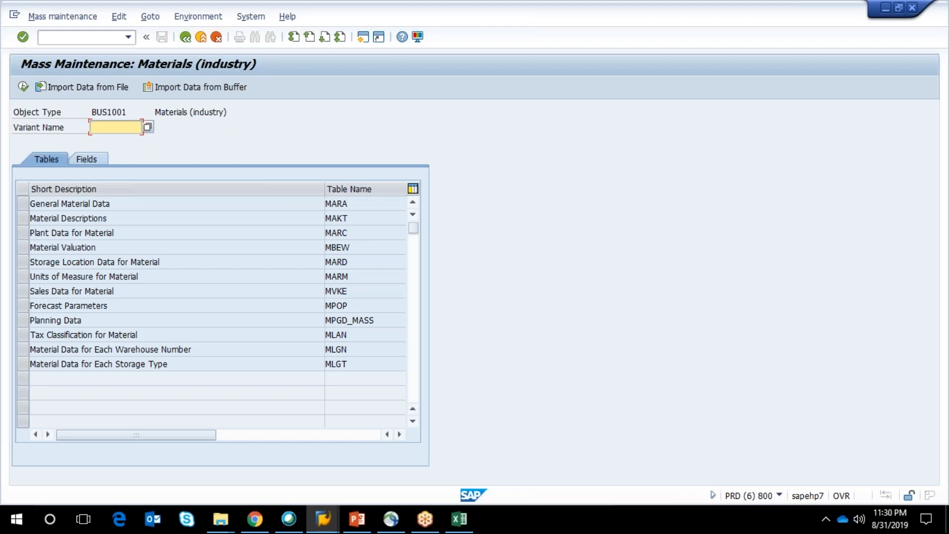
Step: Switch to the Display Material session and look up the possible entries for its Purchasing Group
mouse_move(321, 519)
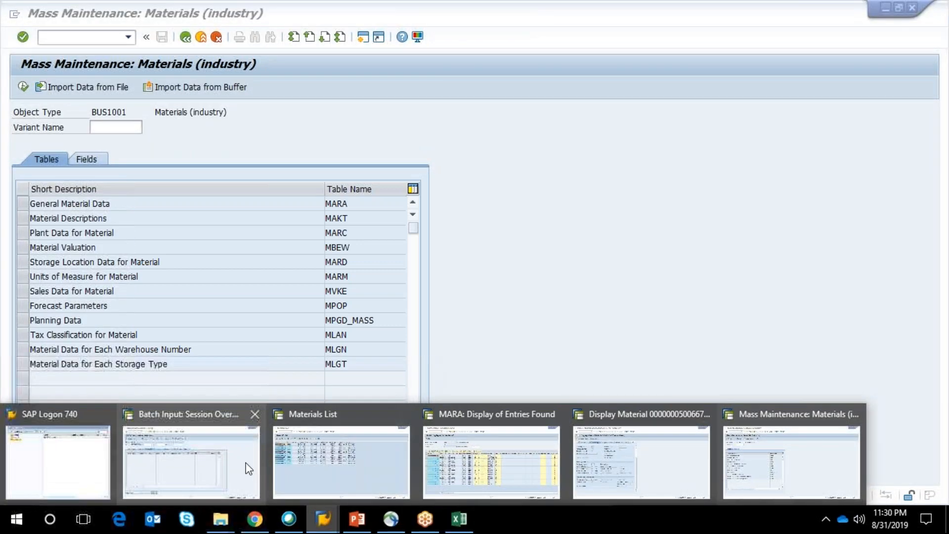
mouse_move(247, 465)
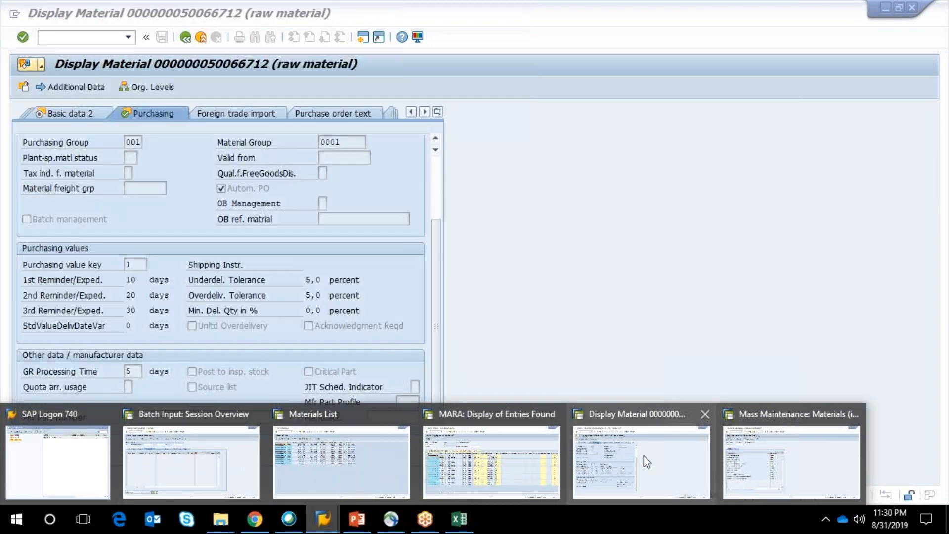
click(644, 455)
click(140, 141)
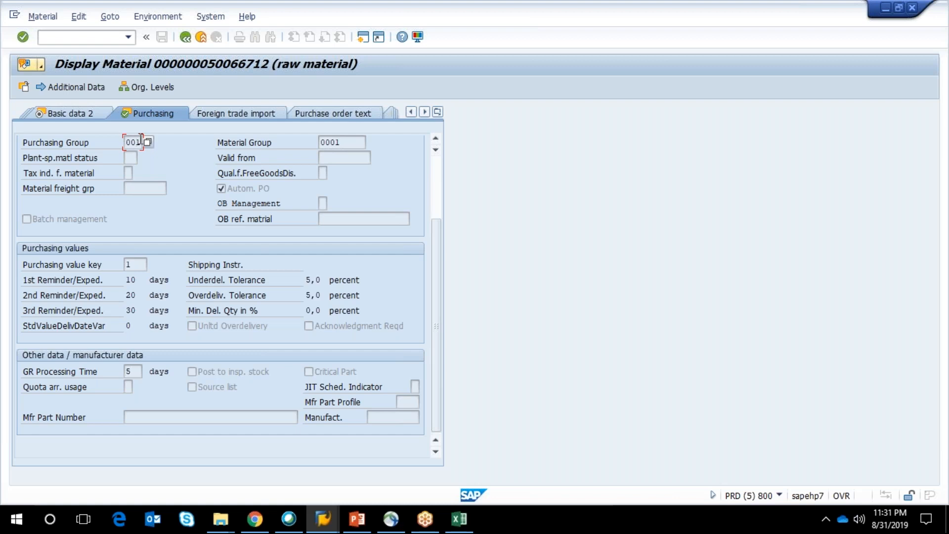
key(F4)
Step: Open the Extend Material View(s) screen with transaction MM50 in place of the material display
click(70, 35)
text(/NMM50)
key(Return)
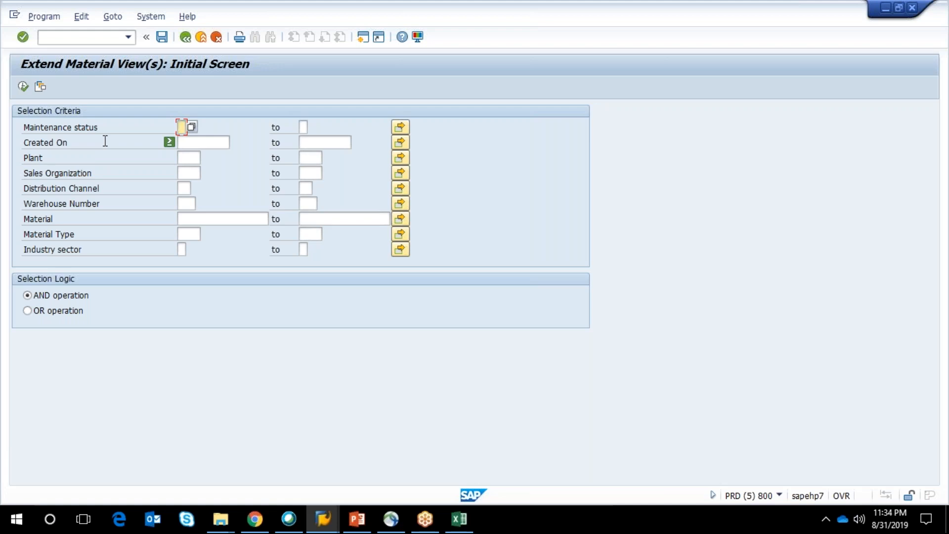
Step: Return from the batch input overview to the ROH CREATION process steps and view the Convert Data selection screen
click(322, 519)
click(216, 461)
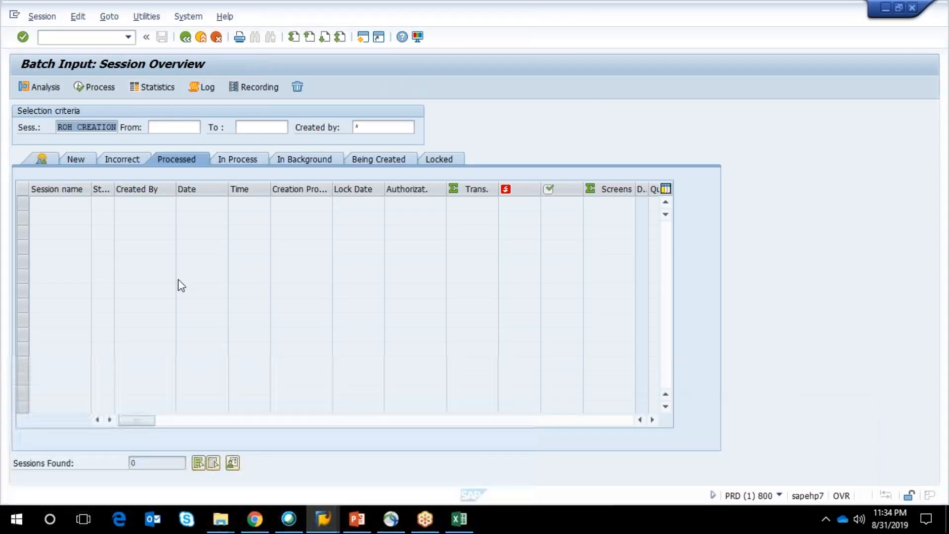
click(182, 38)
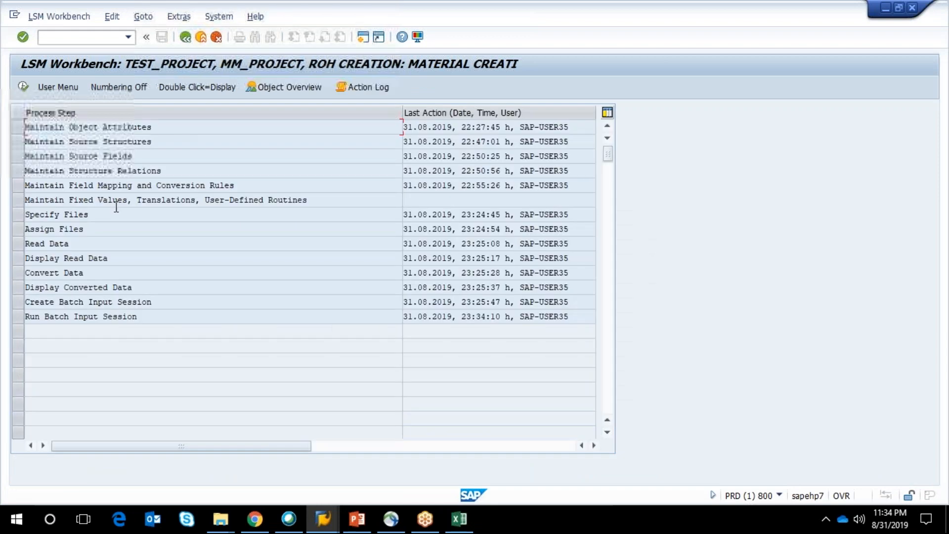
click(22, 271)
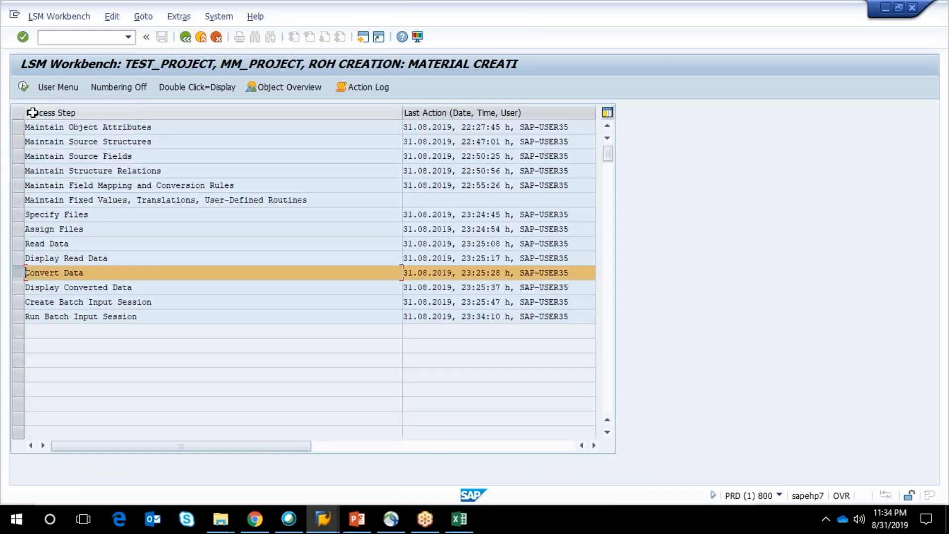
click(24, 88)
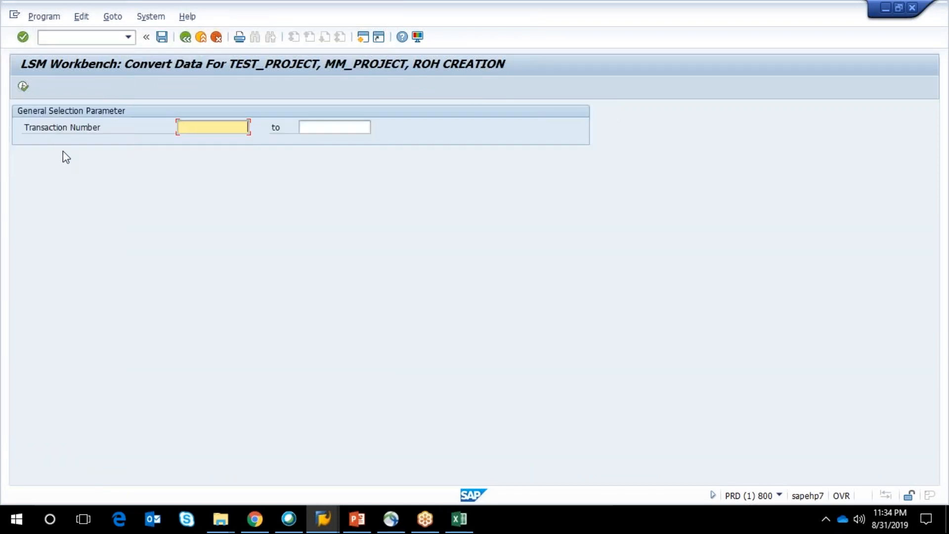
click(185, 38)
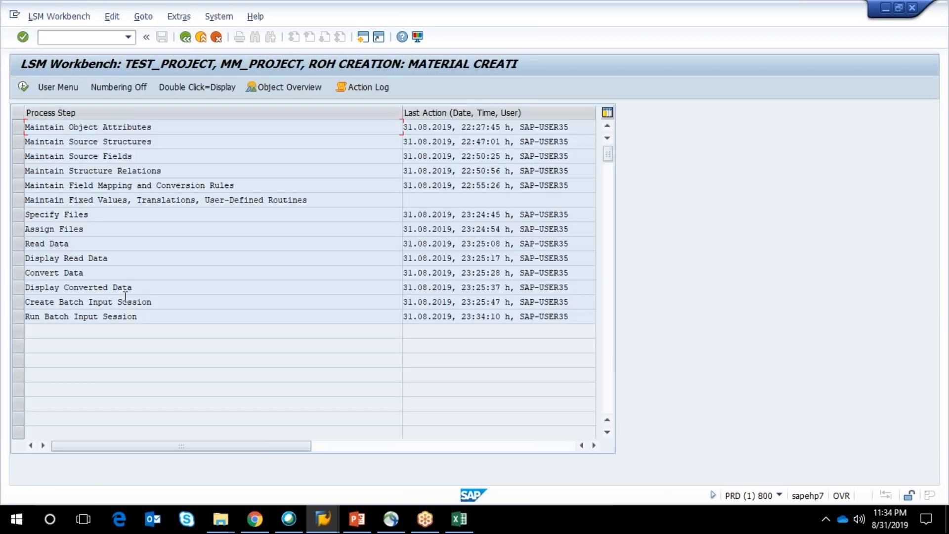
Step: Try different To Line limits in the Display Converted Data dialog for ROH CREATION and cancel the dialog
click(19, 282)
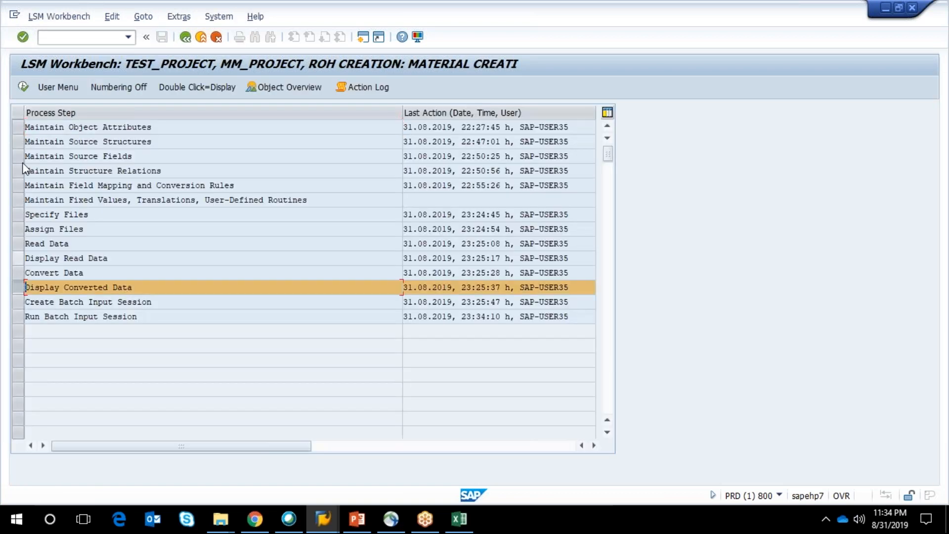
click(23, 87)
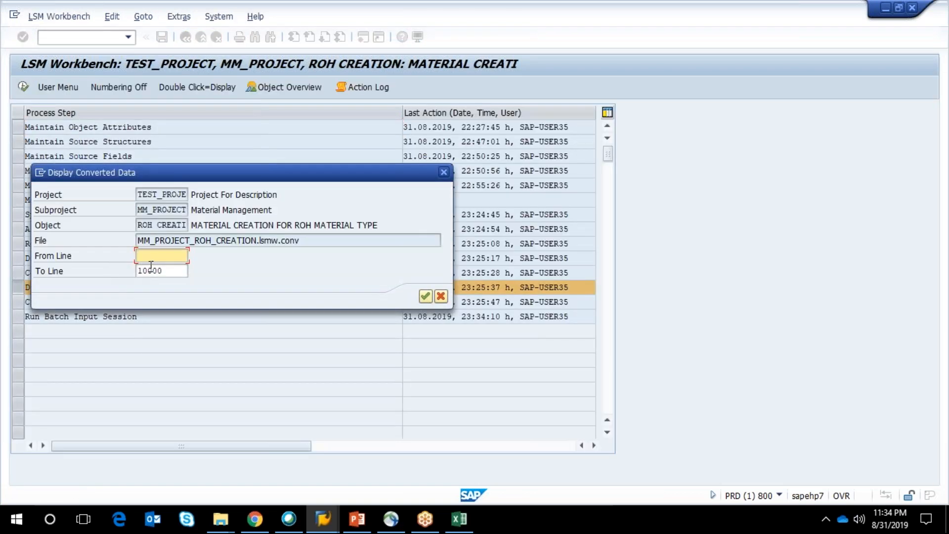
click(161, 271)
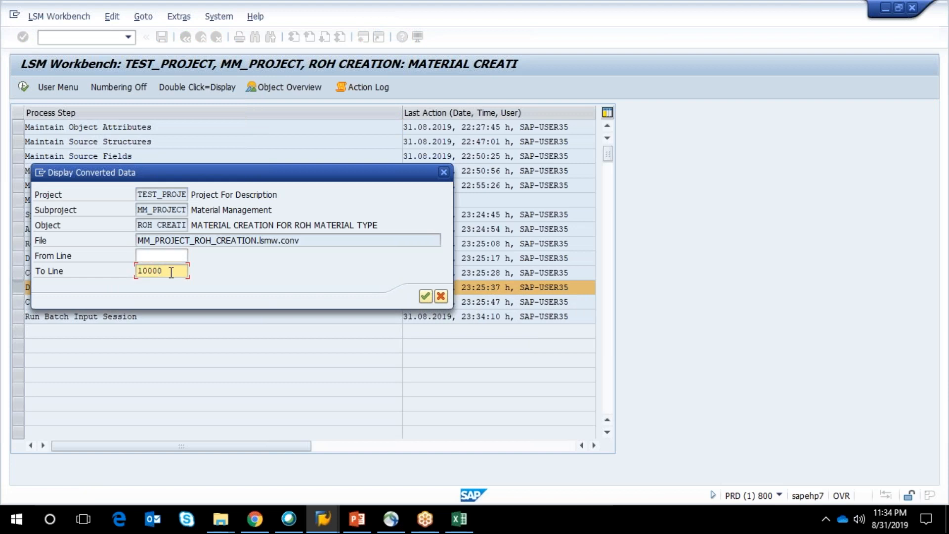
text(00000)
key(BackSpace)
key(BackSpace)
key(BackSpace)
key(BackSpace)
key(BackSpace)
key(BackSpace)
text(00000)
key(BackSpace)
key(BackSpace)
key(BackSpace)
key(BackSpace)
click(443, 172)
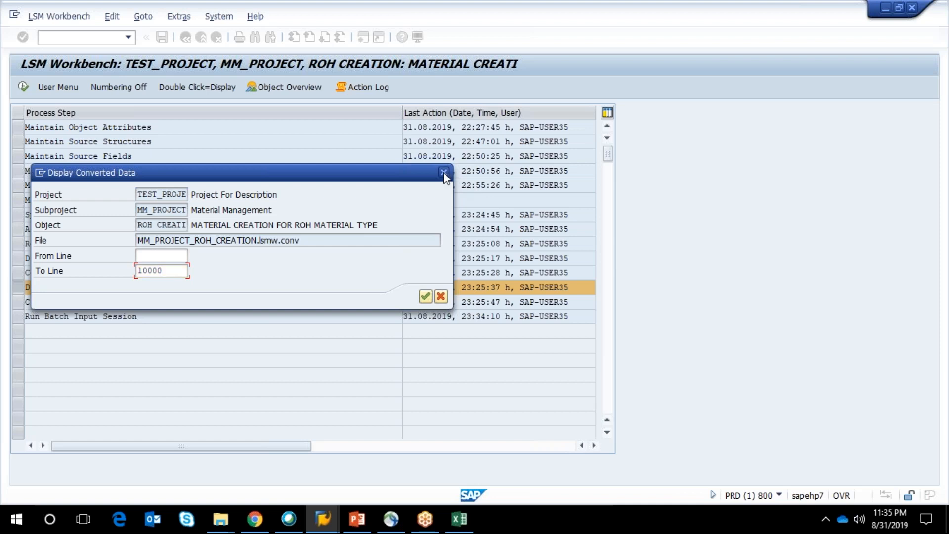
click(443, 172)
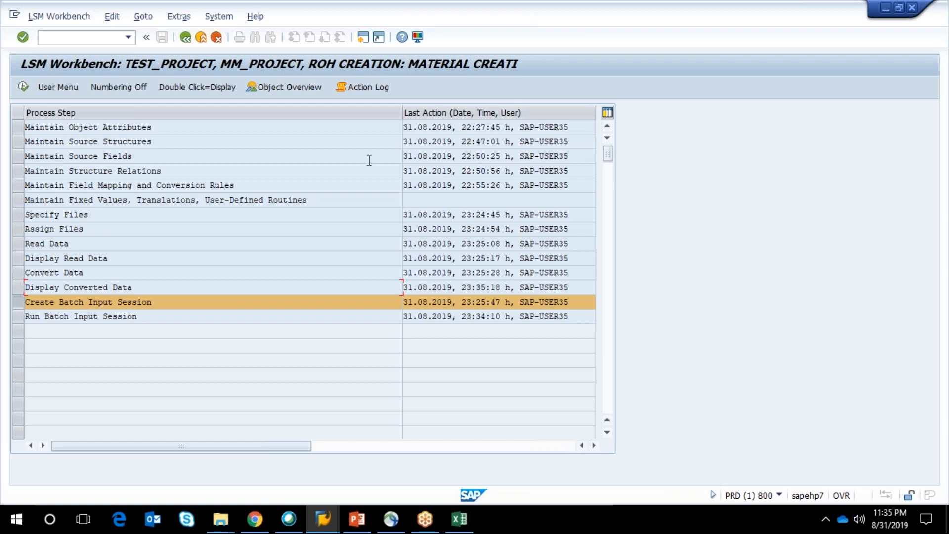
click(19, 203)
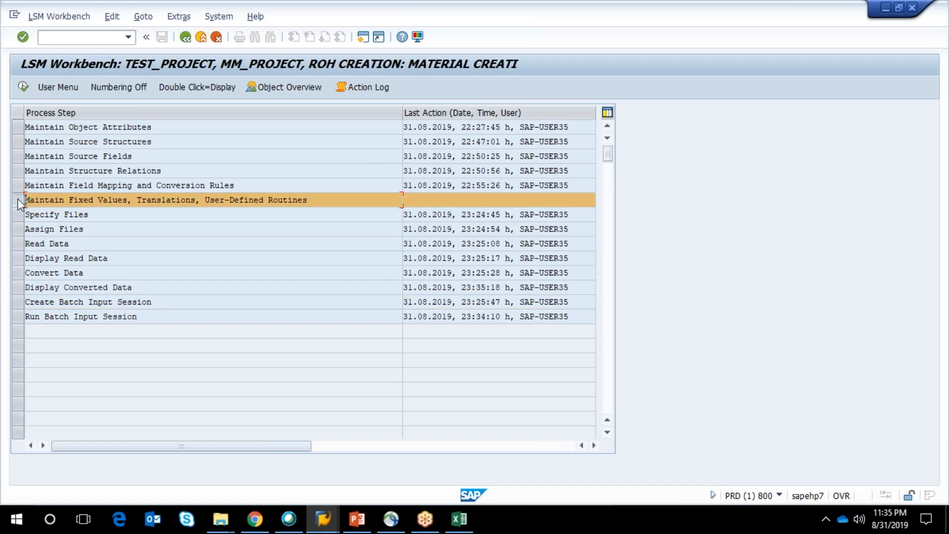
click(19, 216)
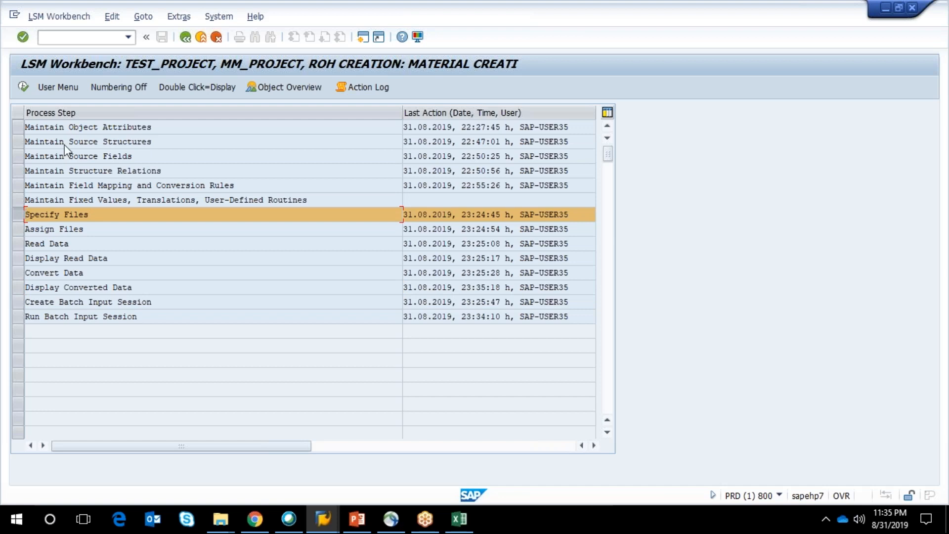
click(22, 128)
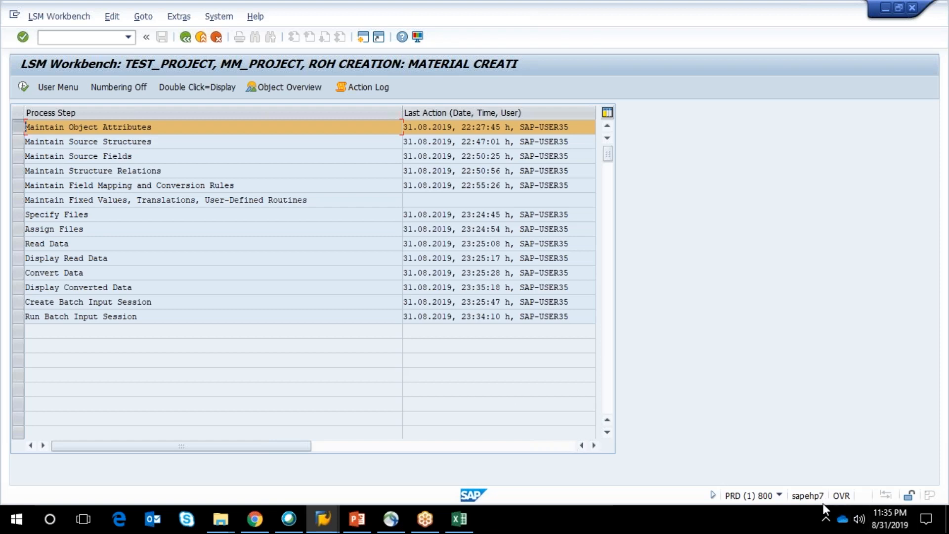
click(825, 519)
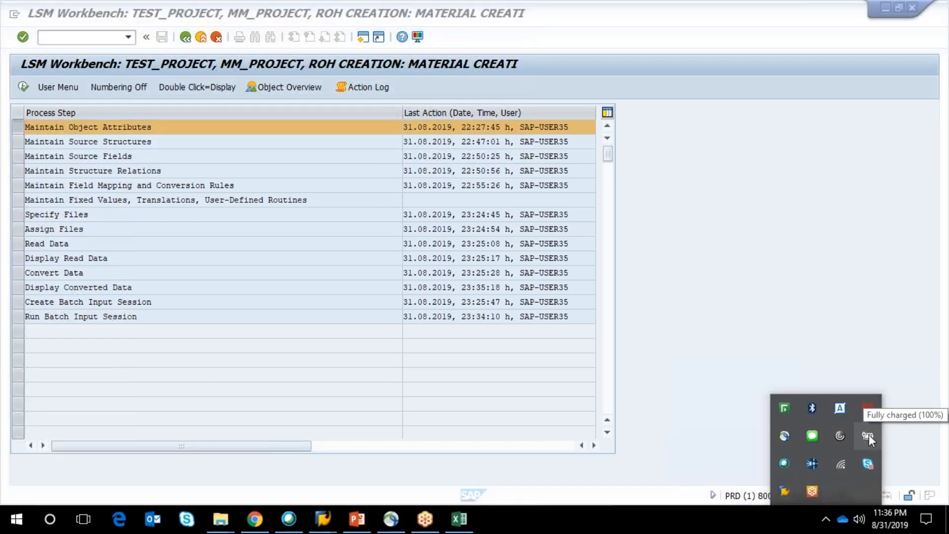
click(748, 270)
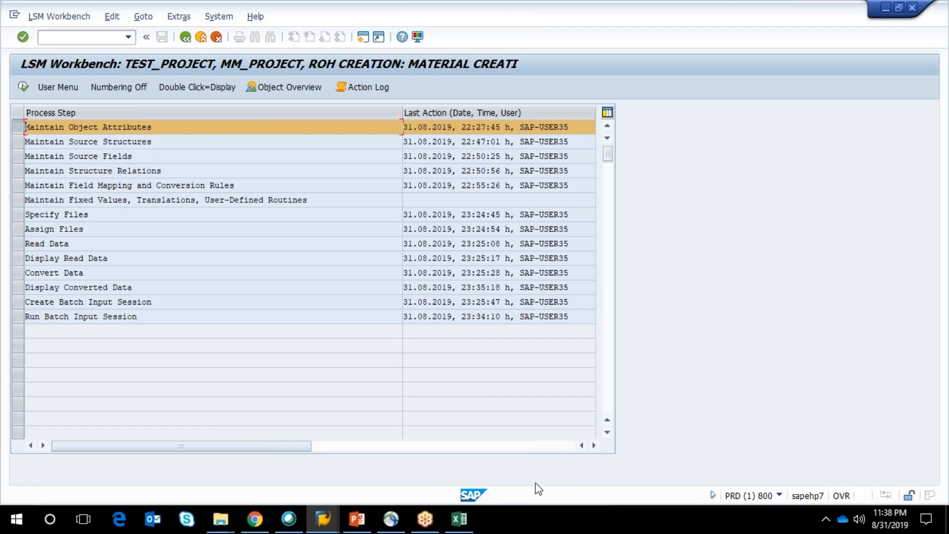
Step: Close the Model12 Excel workbook and return to the LSM Workbench
mouse_move(464, 524)
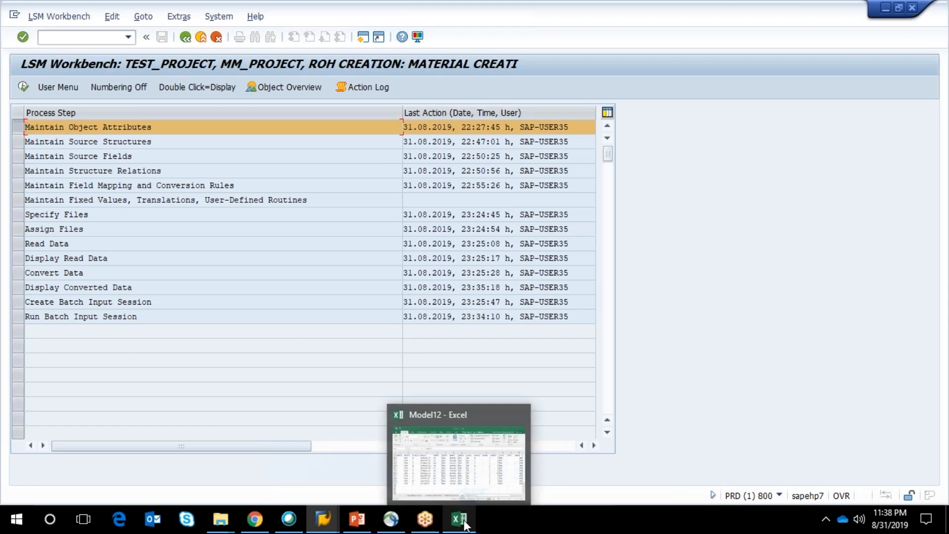
mouse_move(527, 417)
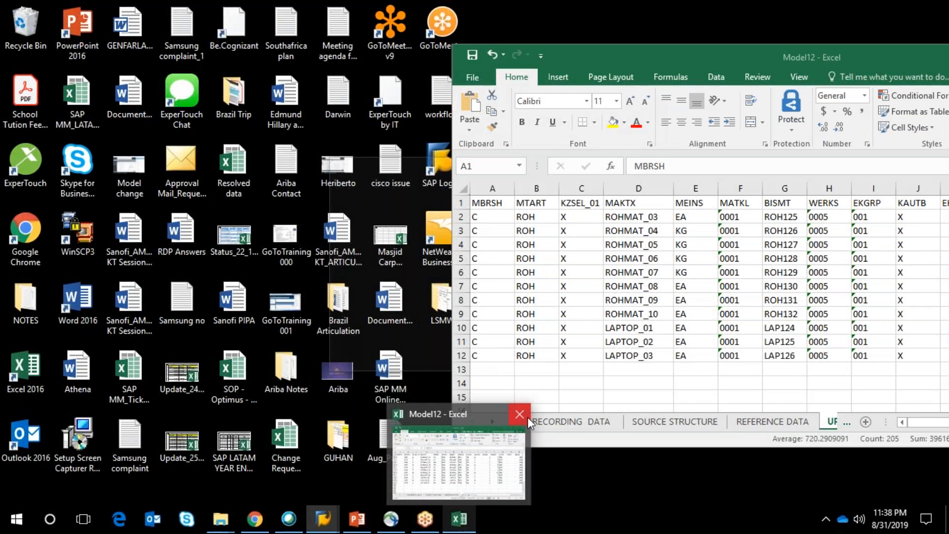
click(527, 417)
click(435, 287)
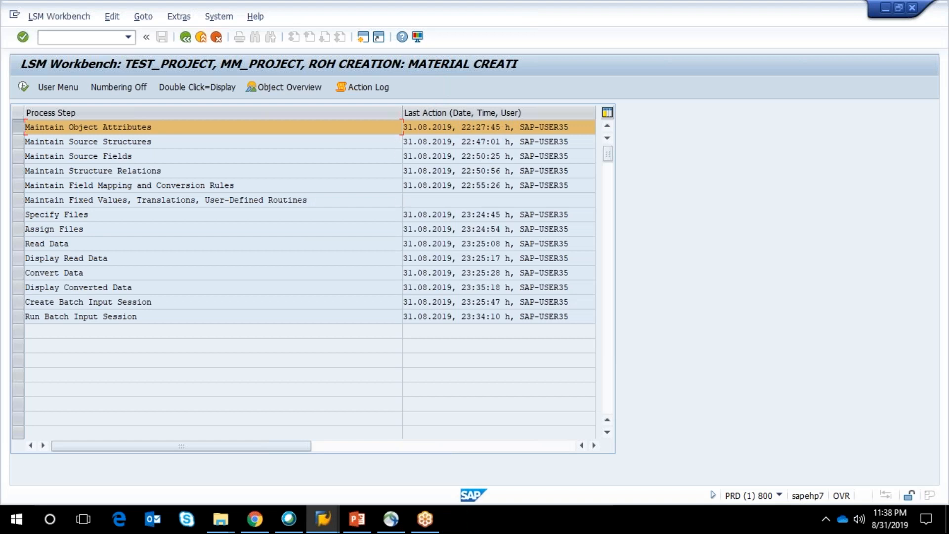
mouse_move(425, 523)
click(254, 519)
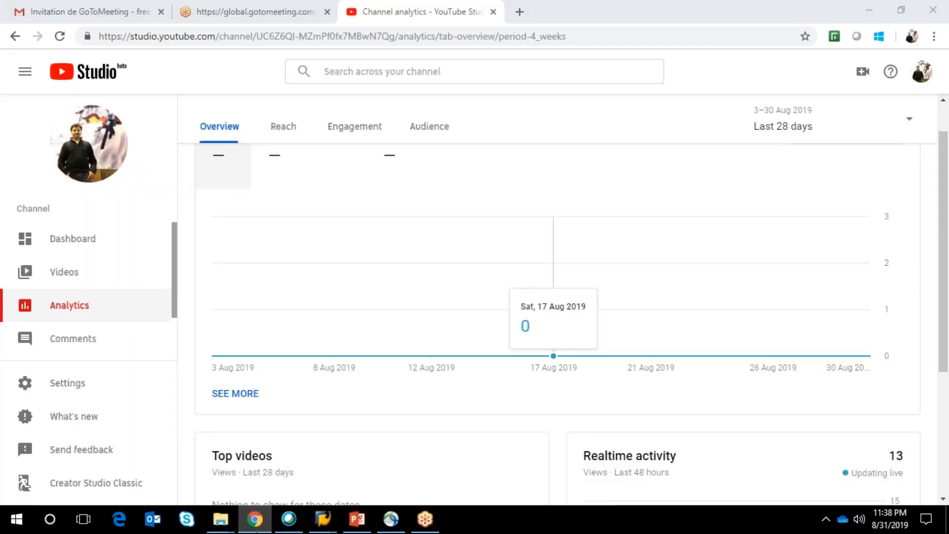
click(256, 530)
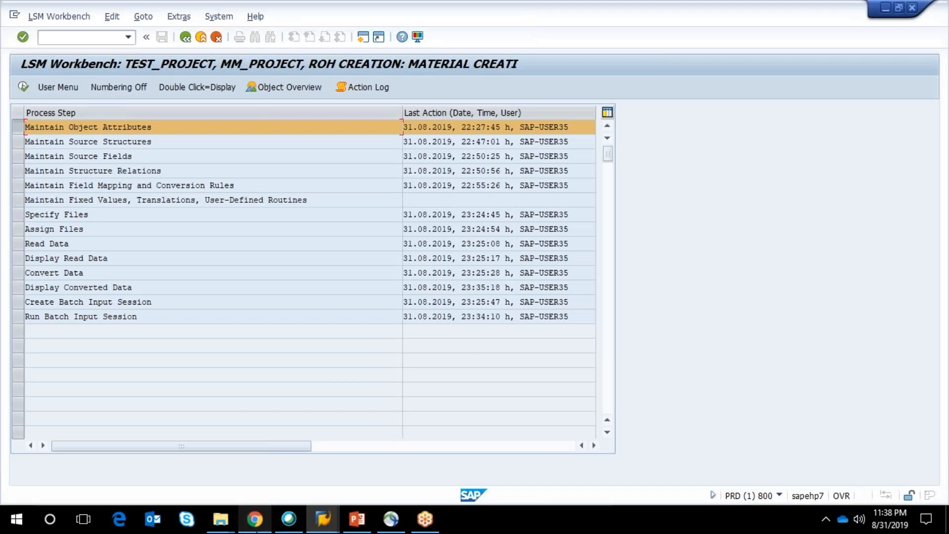